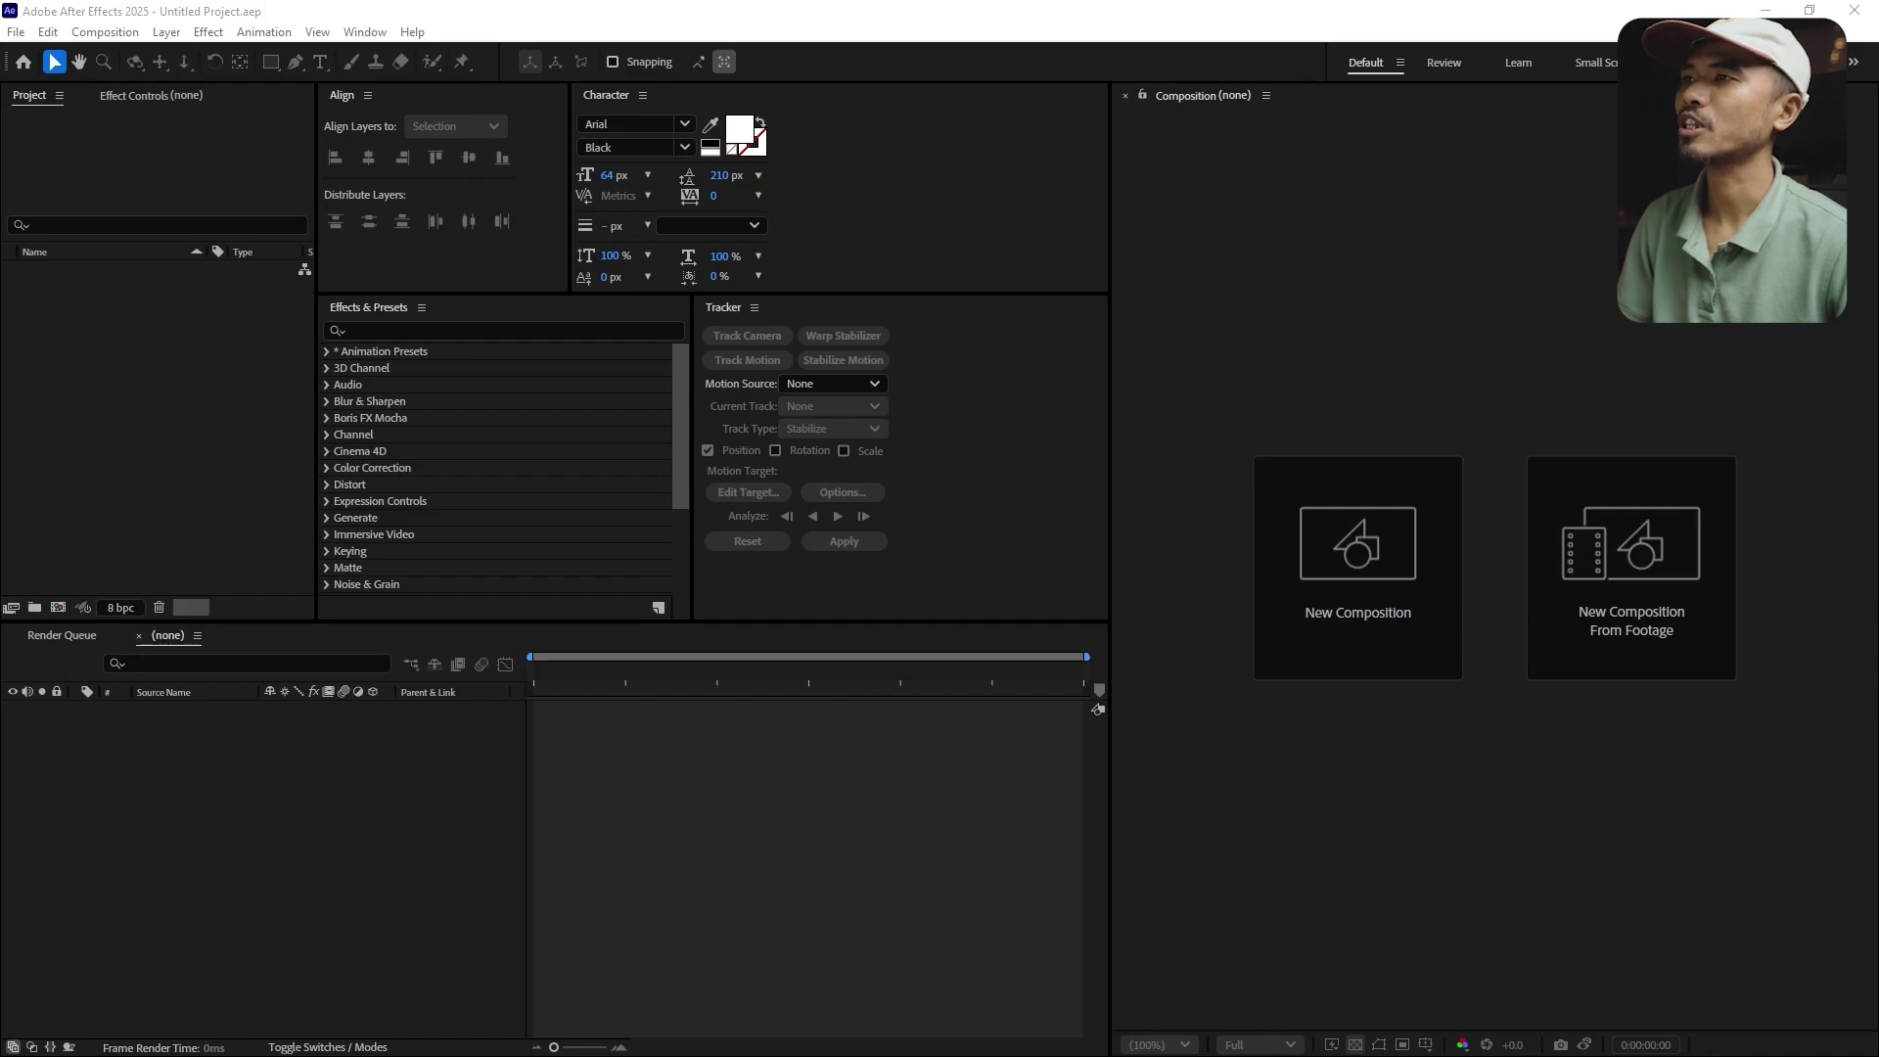
# - Import the 16668201-uhd_2160_3840_24fps alley video from the Footage folder and create a composition from it
pyautogui.hotkey('alt', 'Tab')
pyautogui.click(1101, 472)
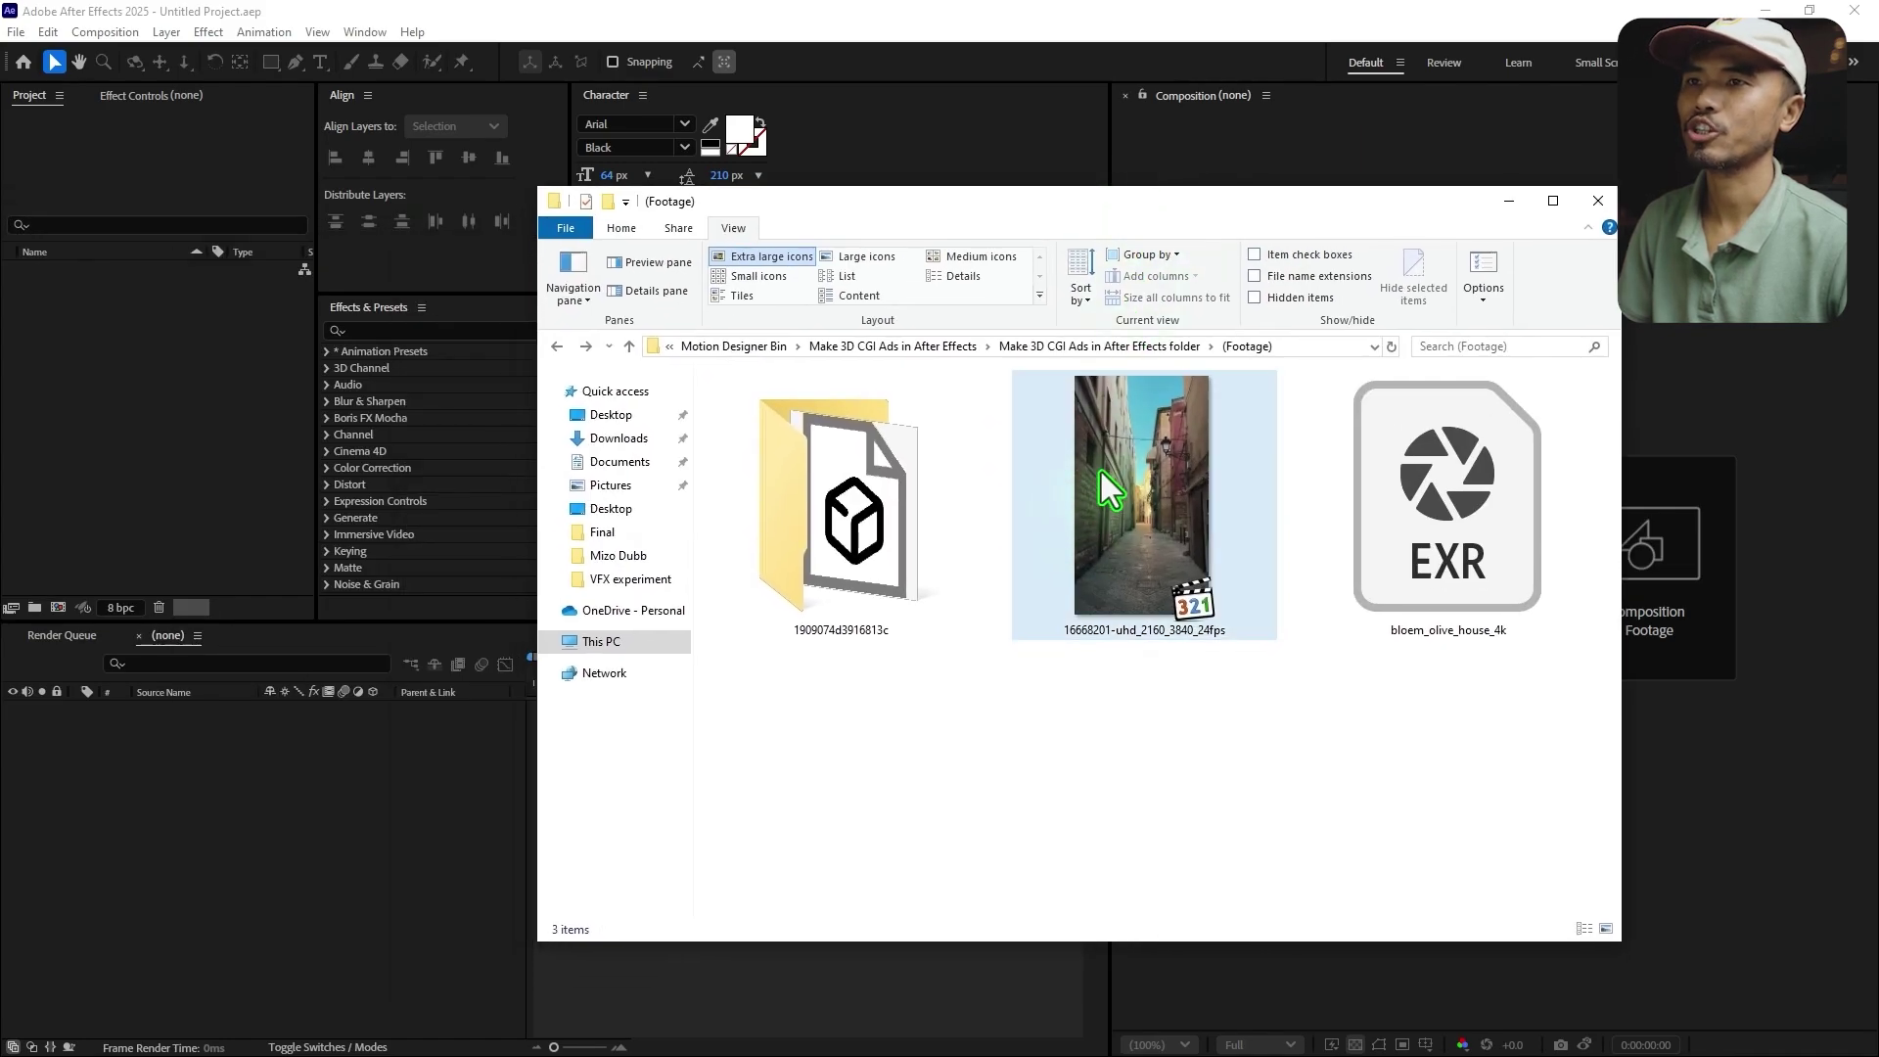
pyautogui.moveTo(380, 399); pyautogui.dragTo(210, 419)
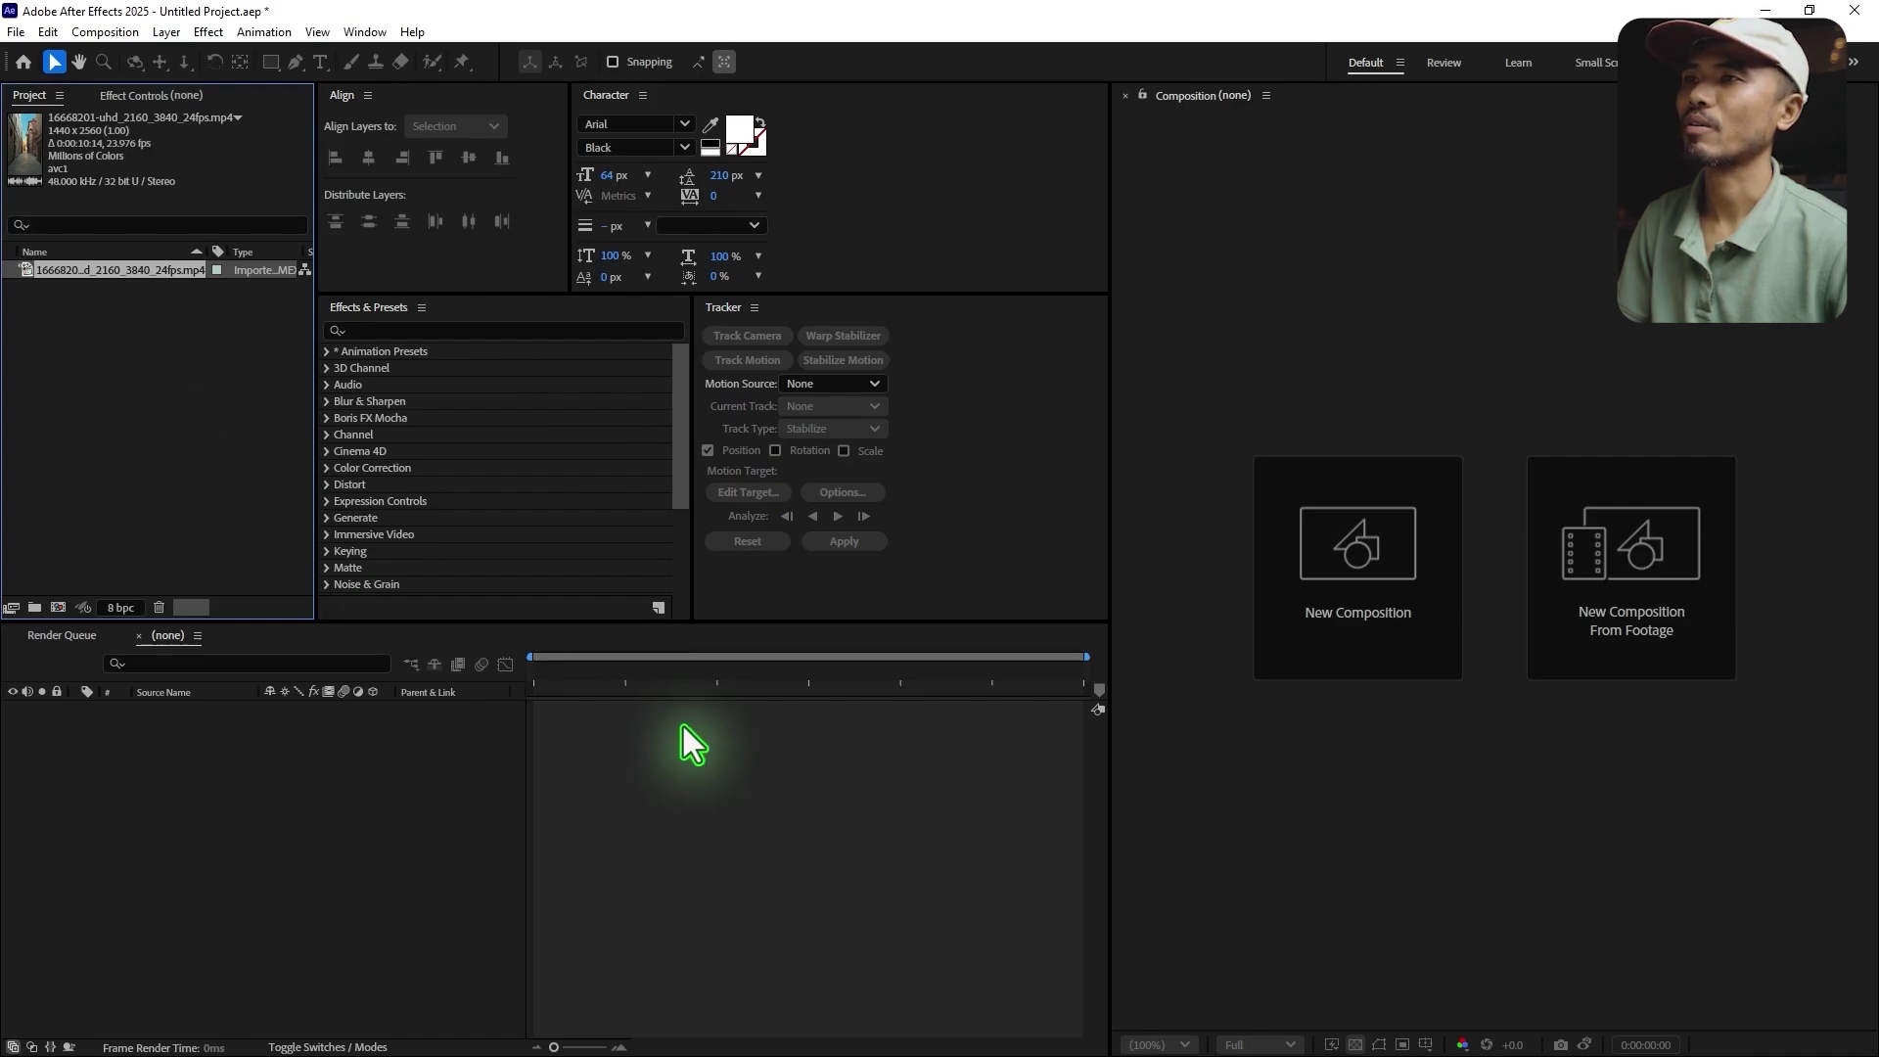
pyautogui.moveTo(69, 270); pyautogui.dragTo(60, 607)
# - Trim the video layer's end to 6 seconds and trim the composition to the matching work area
pyautogui.moveTo(535, 671); pyautogui.dragTo(847, 713)
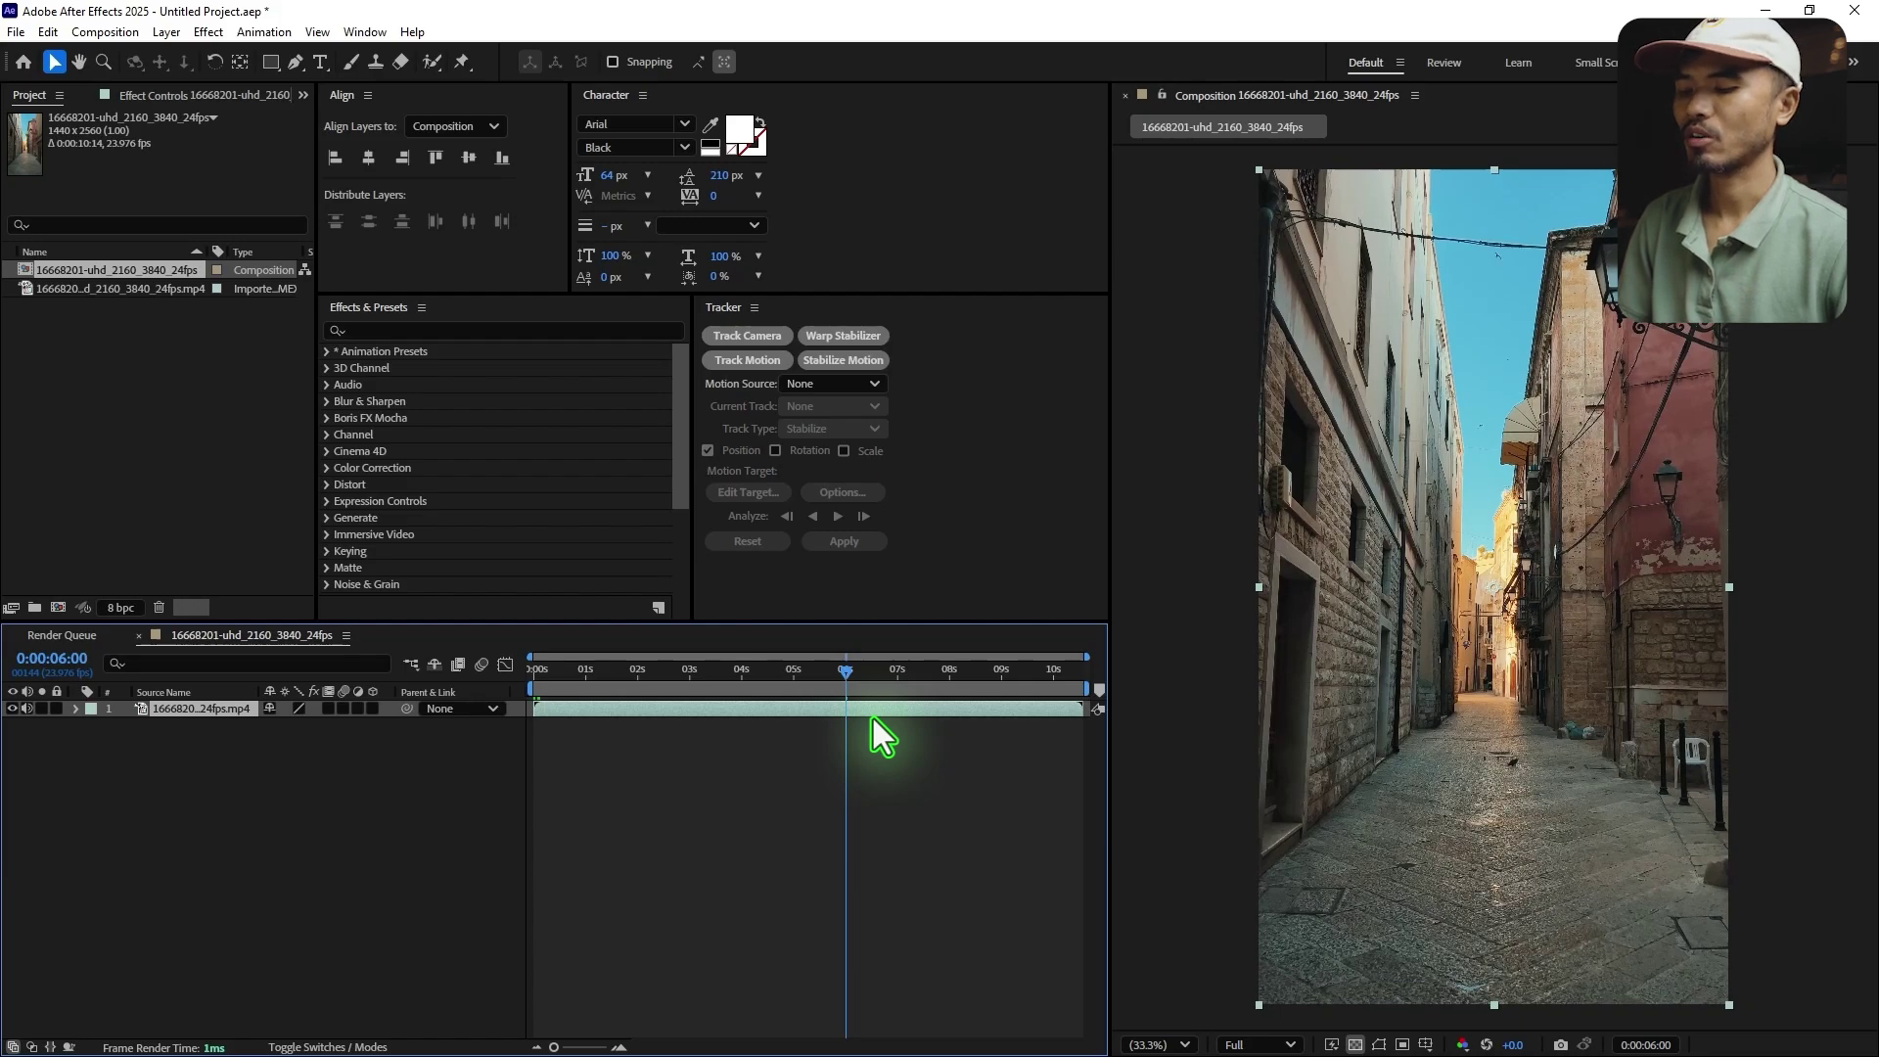
pyautogui.hotkey('alt', ']')
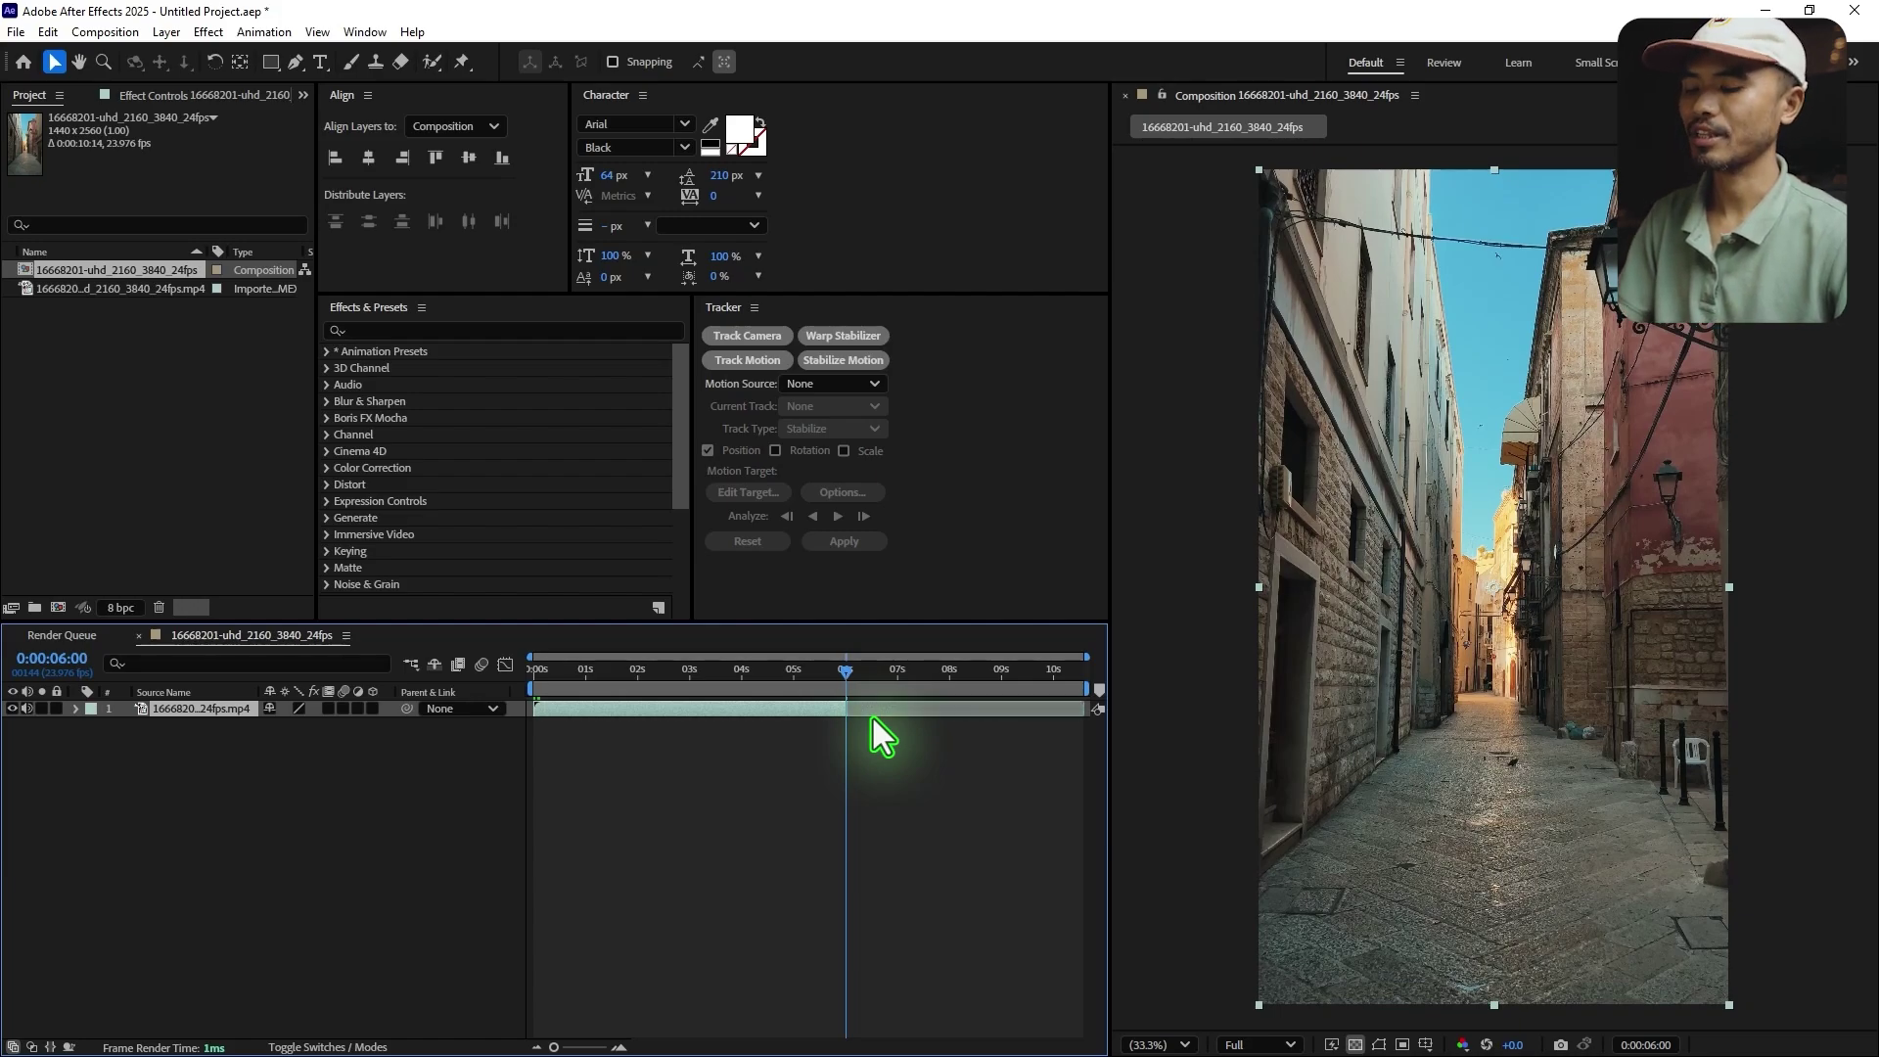
pyautogui.press('n')
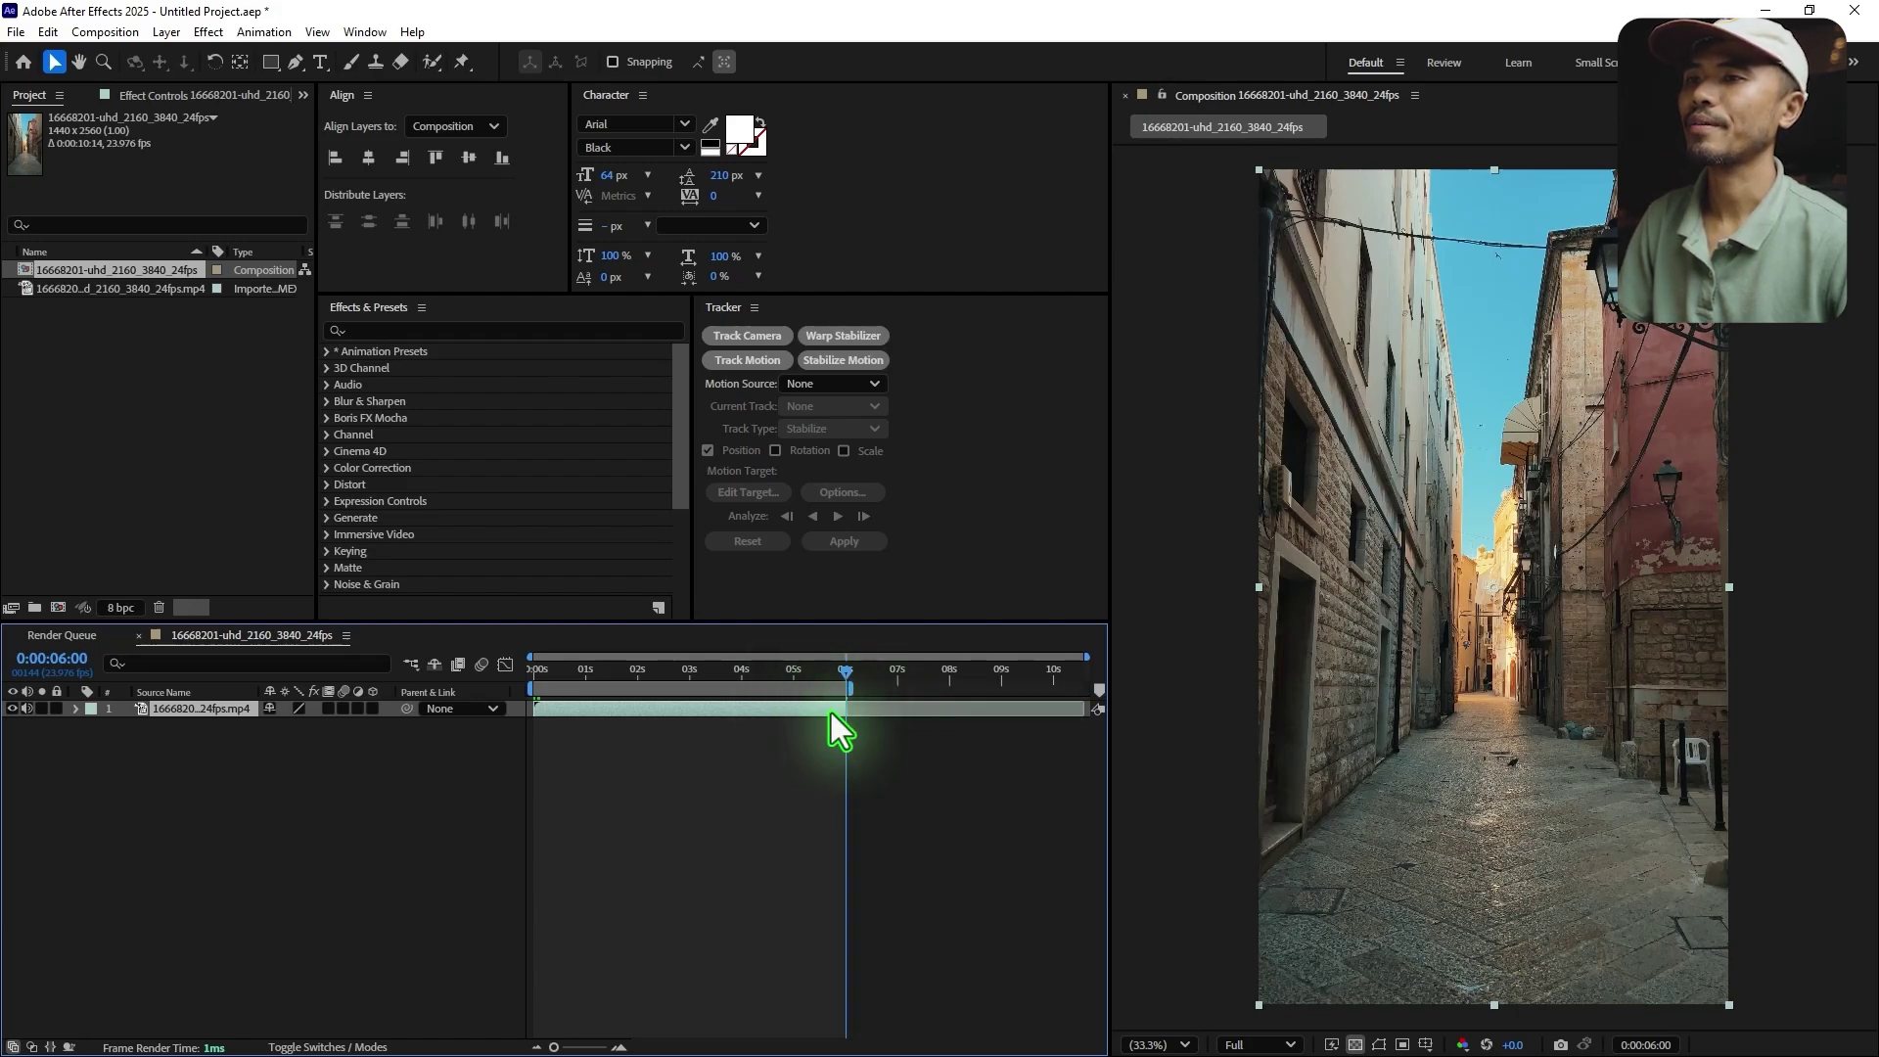
pyautogui.rightClick(774, 690)
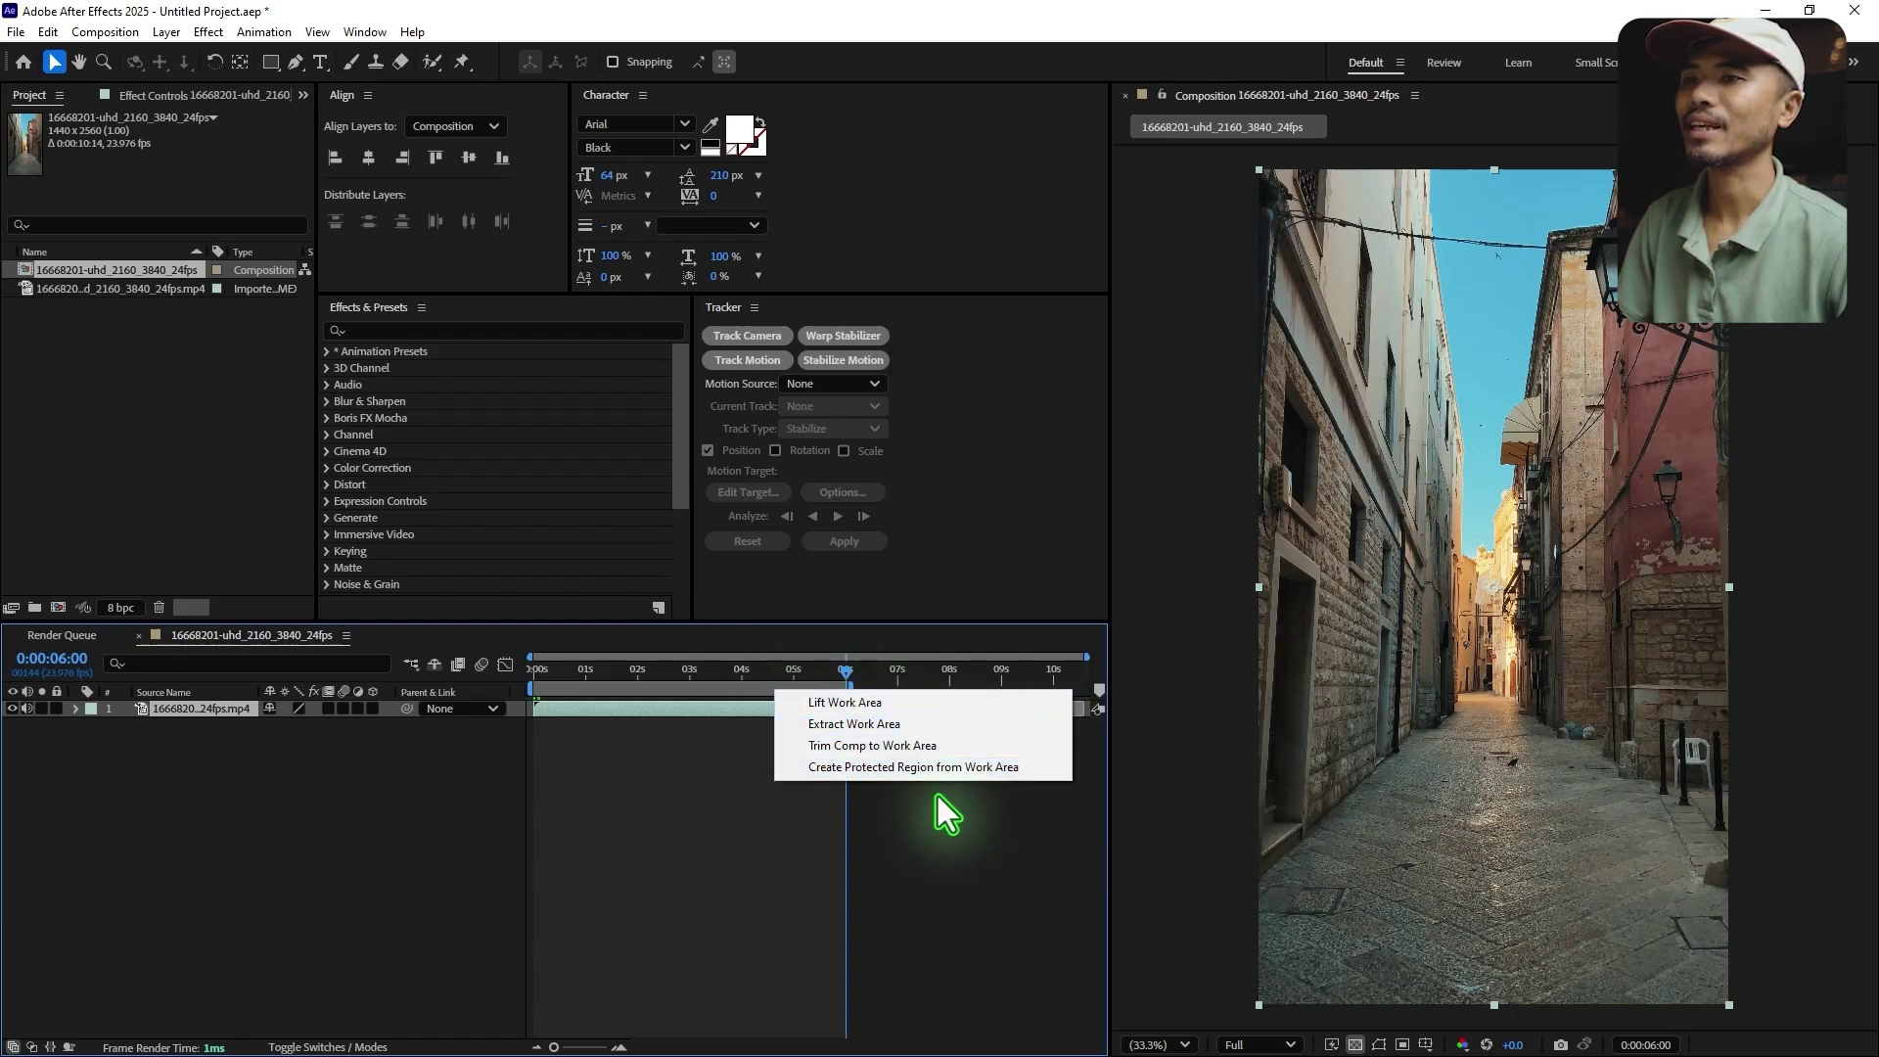
pyautogui.click(912, 749)
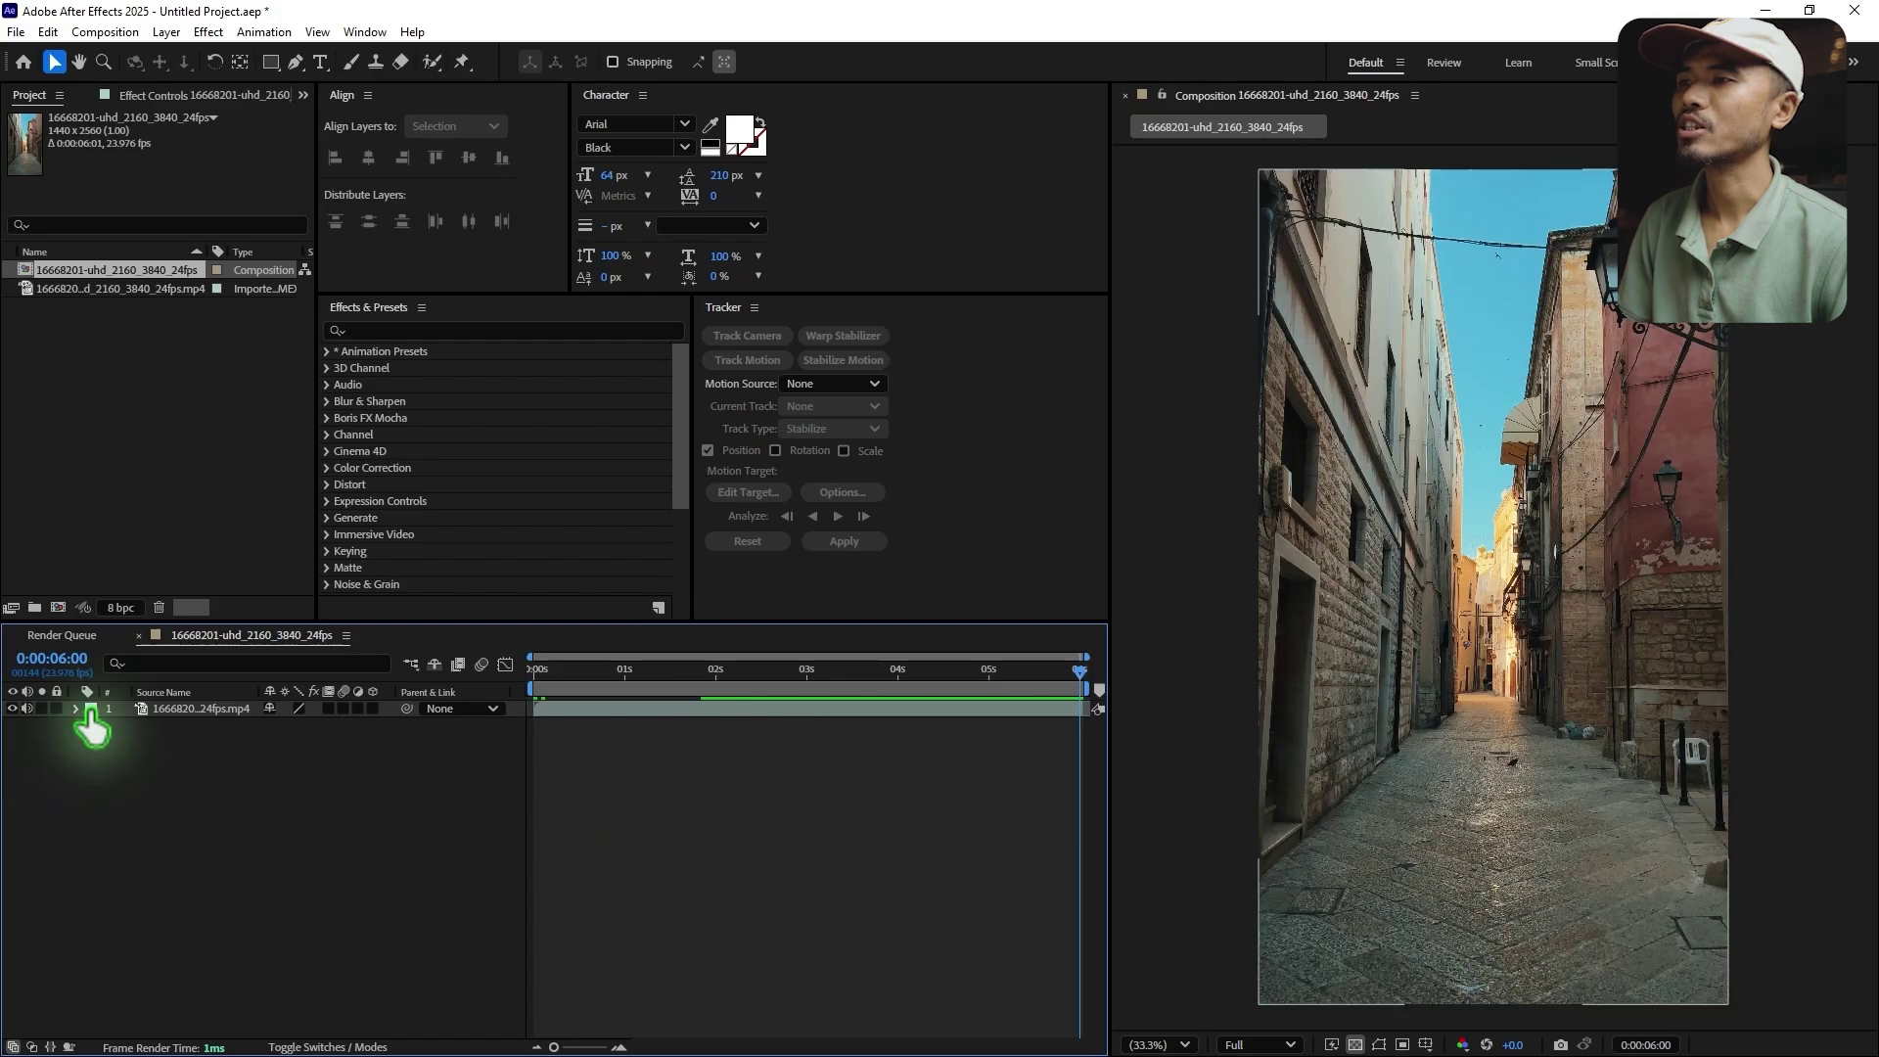
# - Pre-compose the video layer as Footage, moving all attributes into the new composition
pyautogui.click(205, 713)
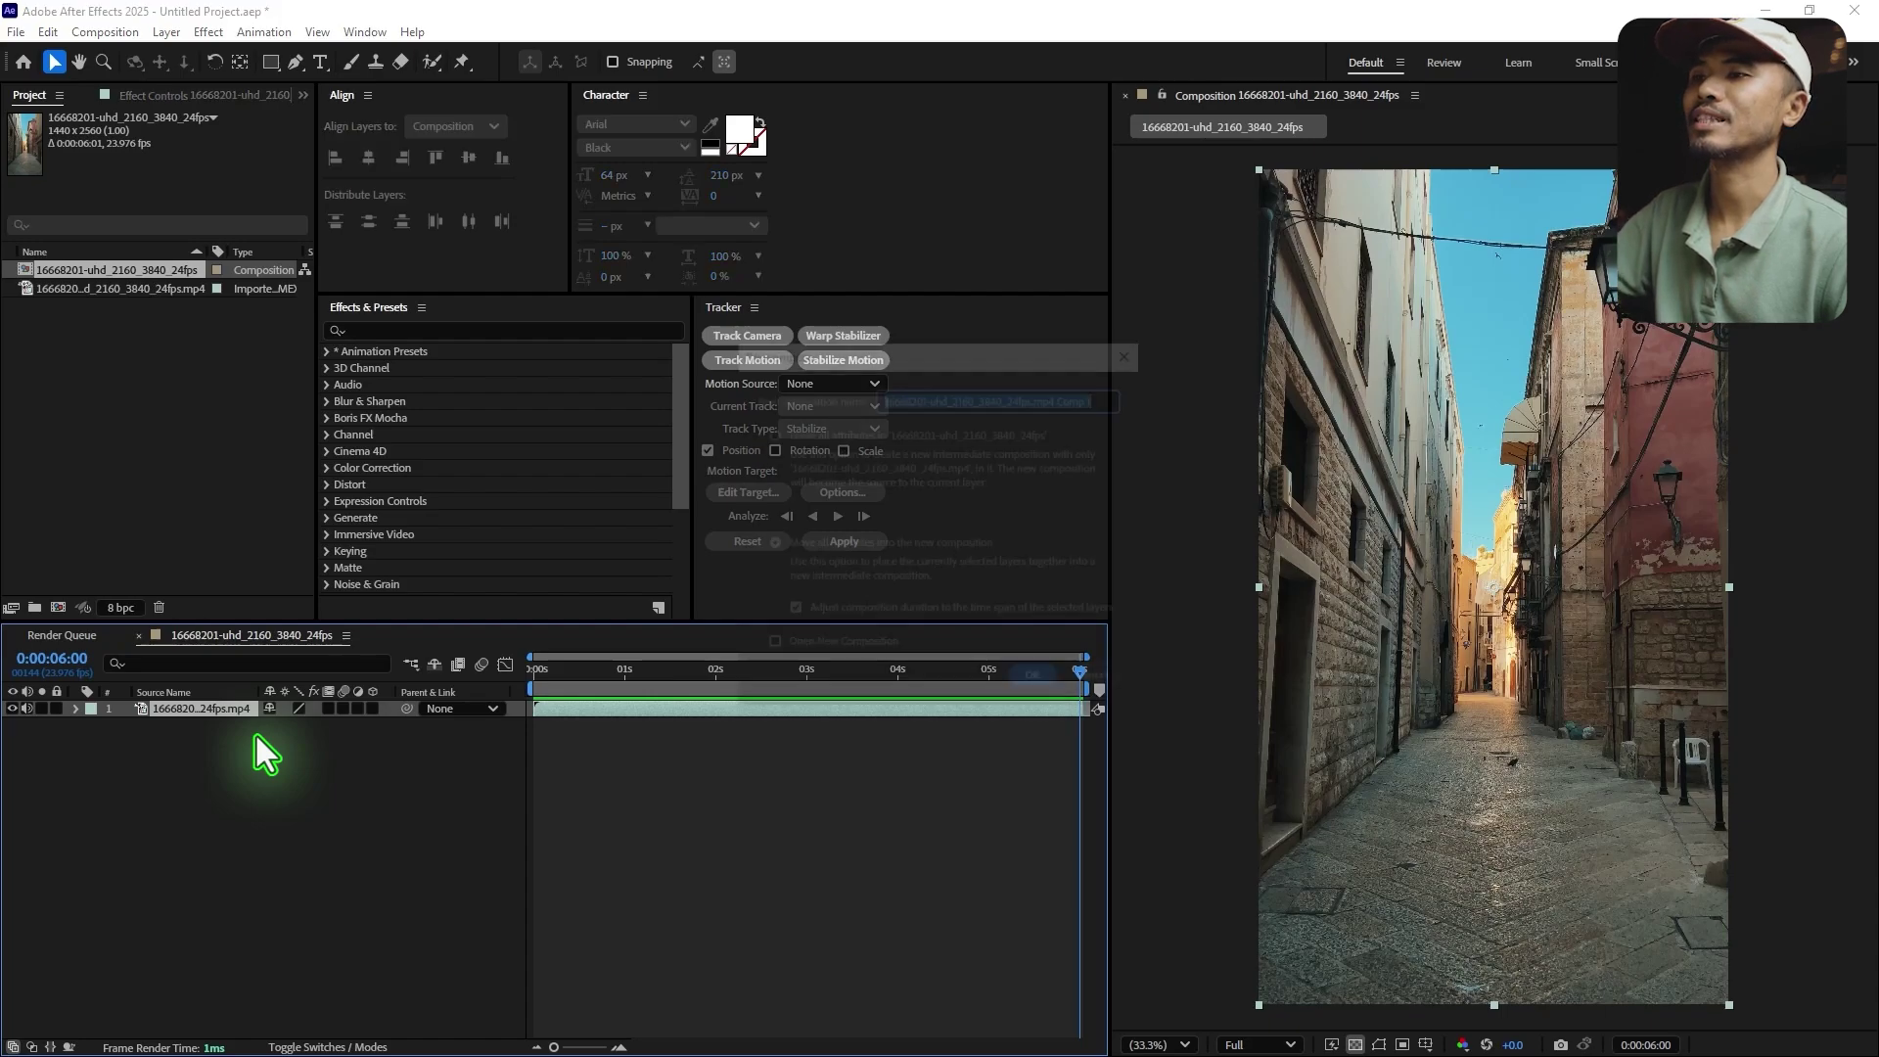
pyautogui.hotkey('ctrl', 'shift', 'c')
pyautogui.click(1116, 394)
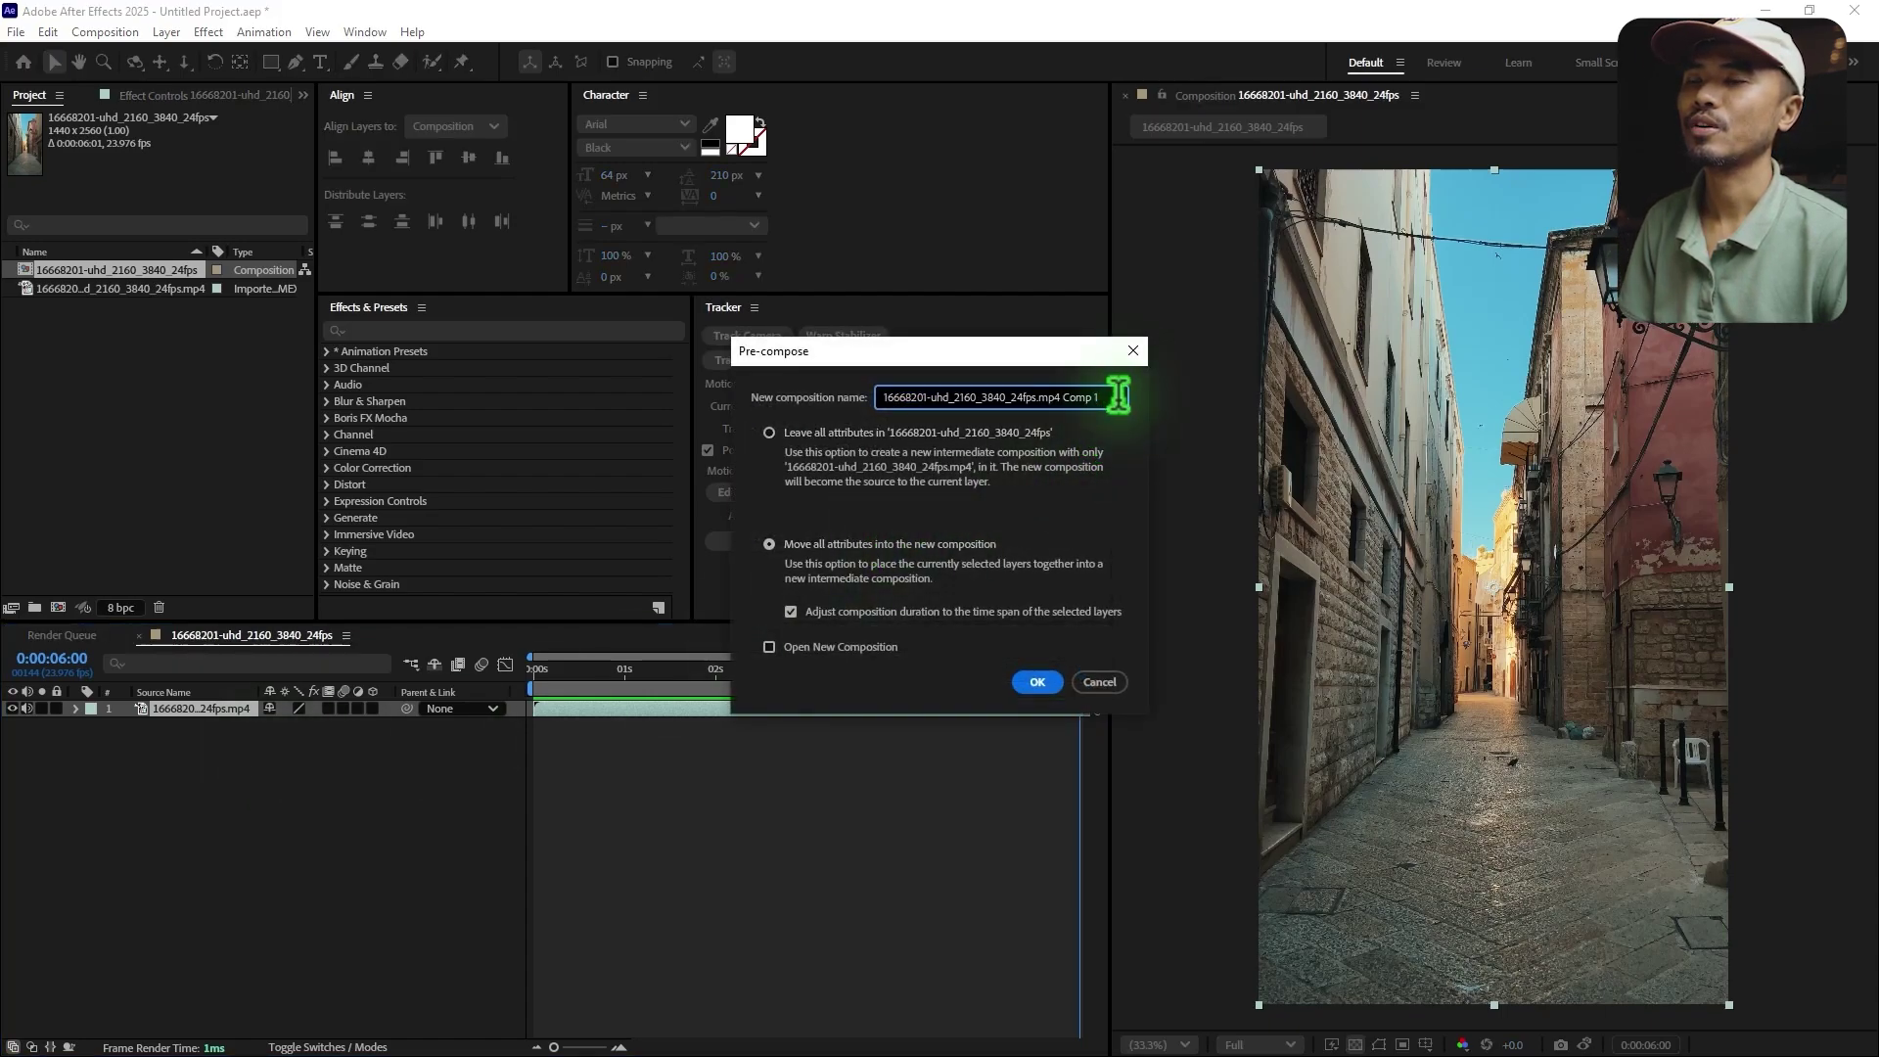
pyautogui.click(822, 548)
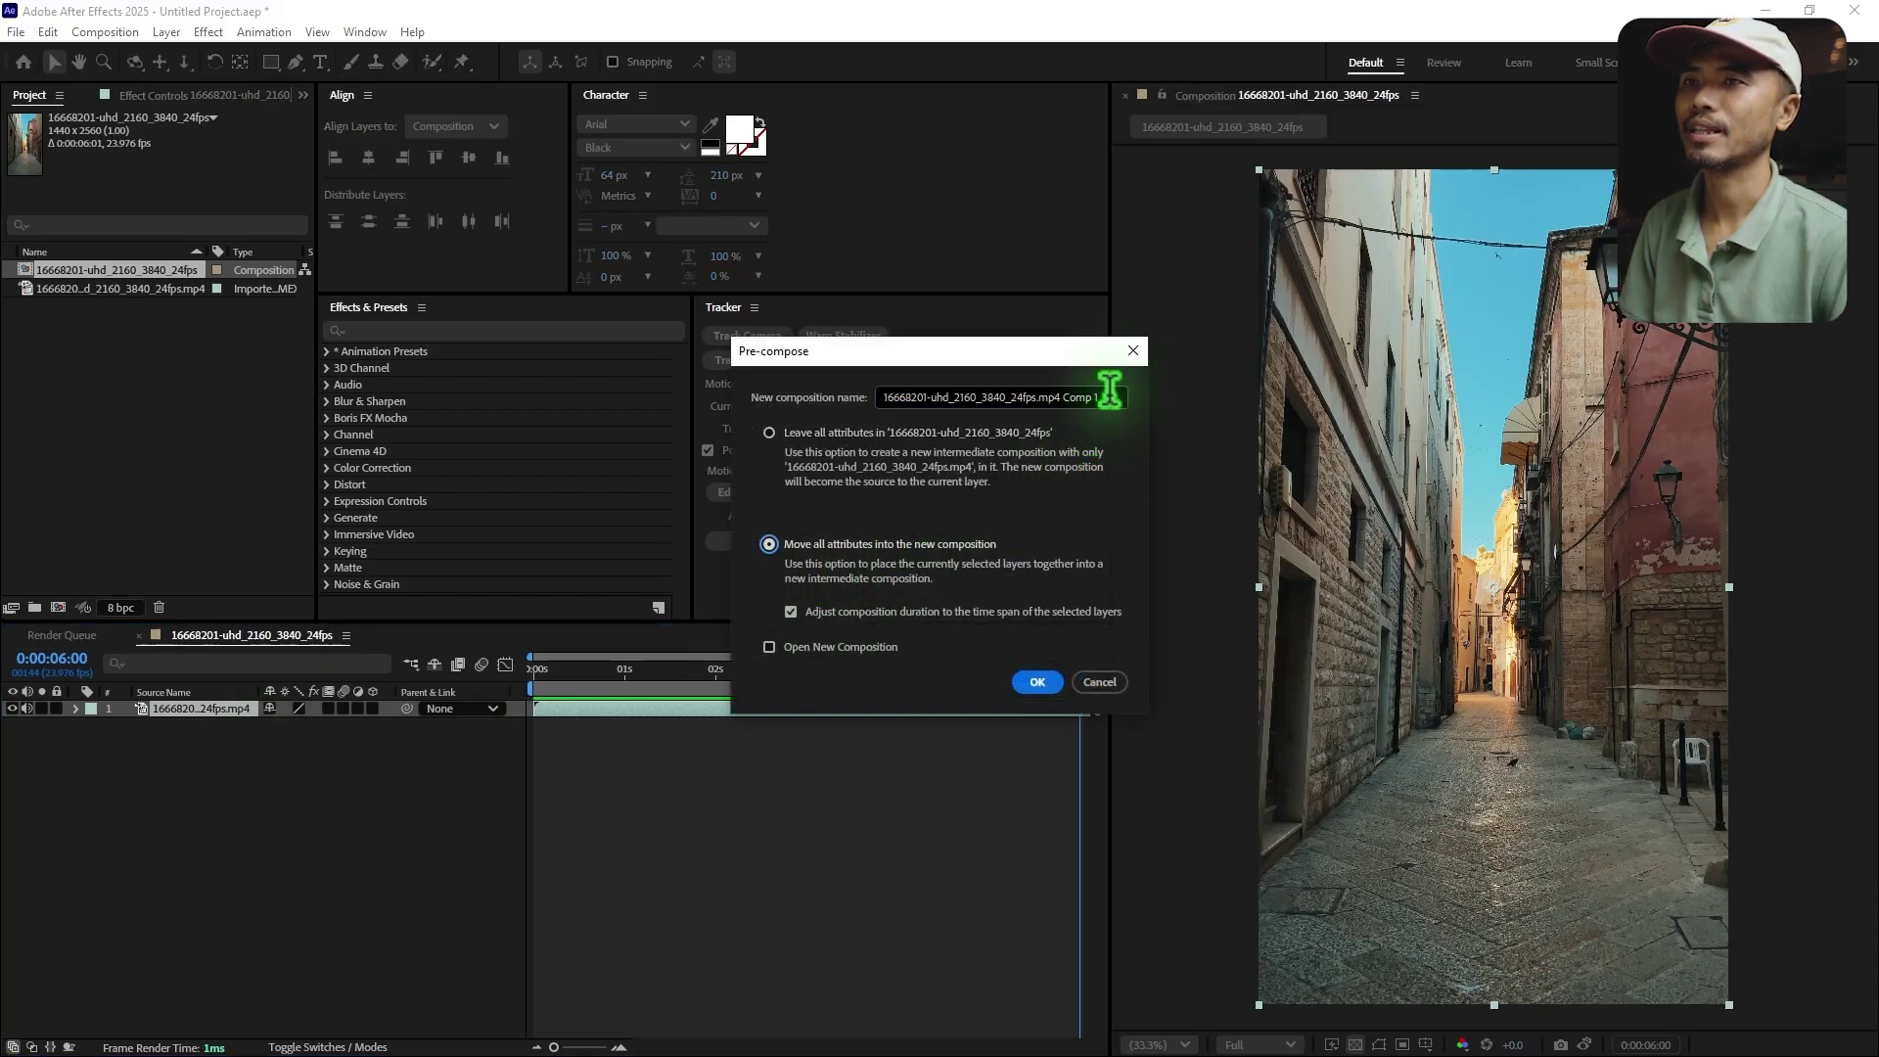
pyautogui.hotkey('shift', 'Tab')
pyautogui.write('Foota')
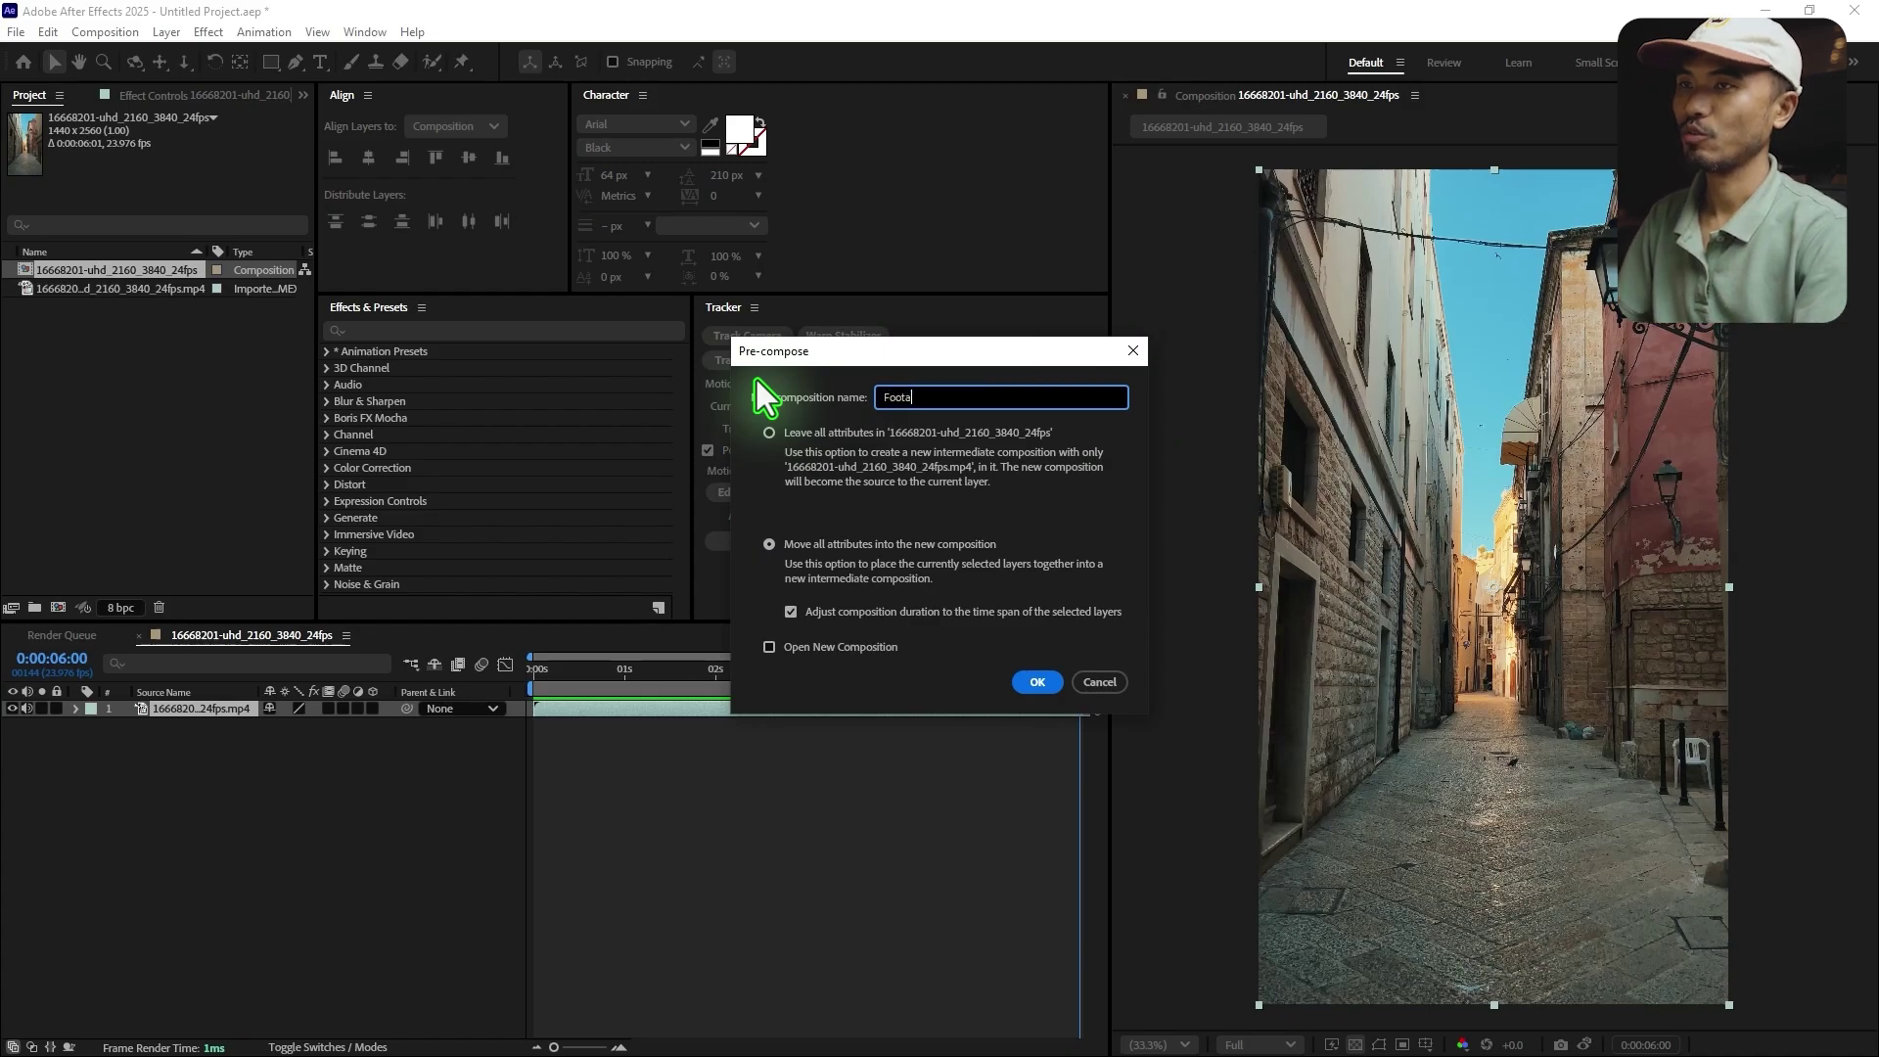
pyautogui.write('ge')
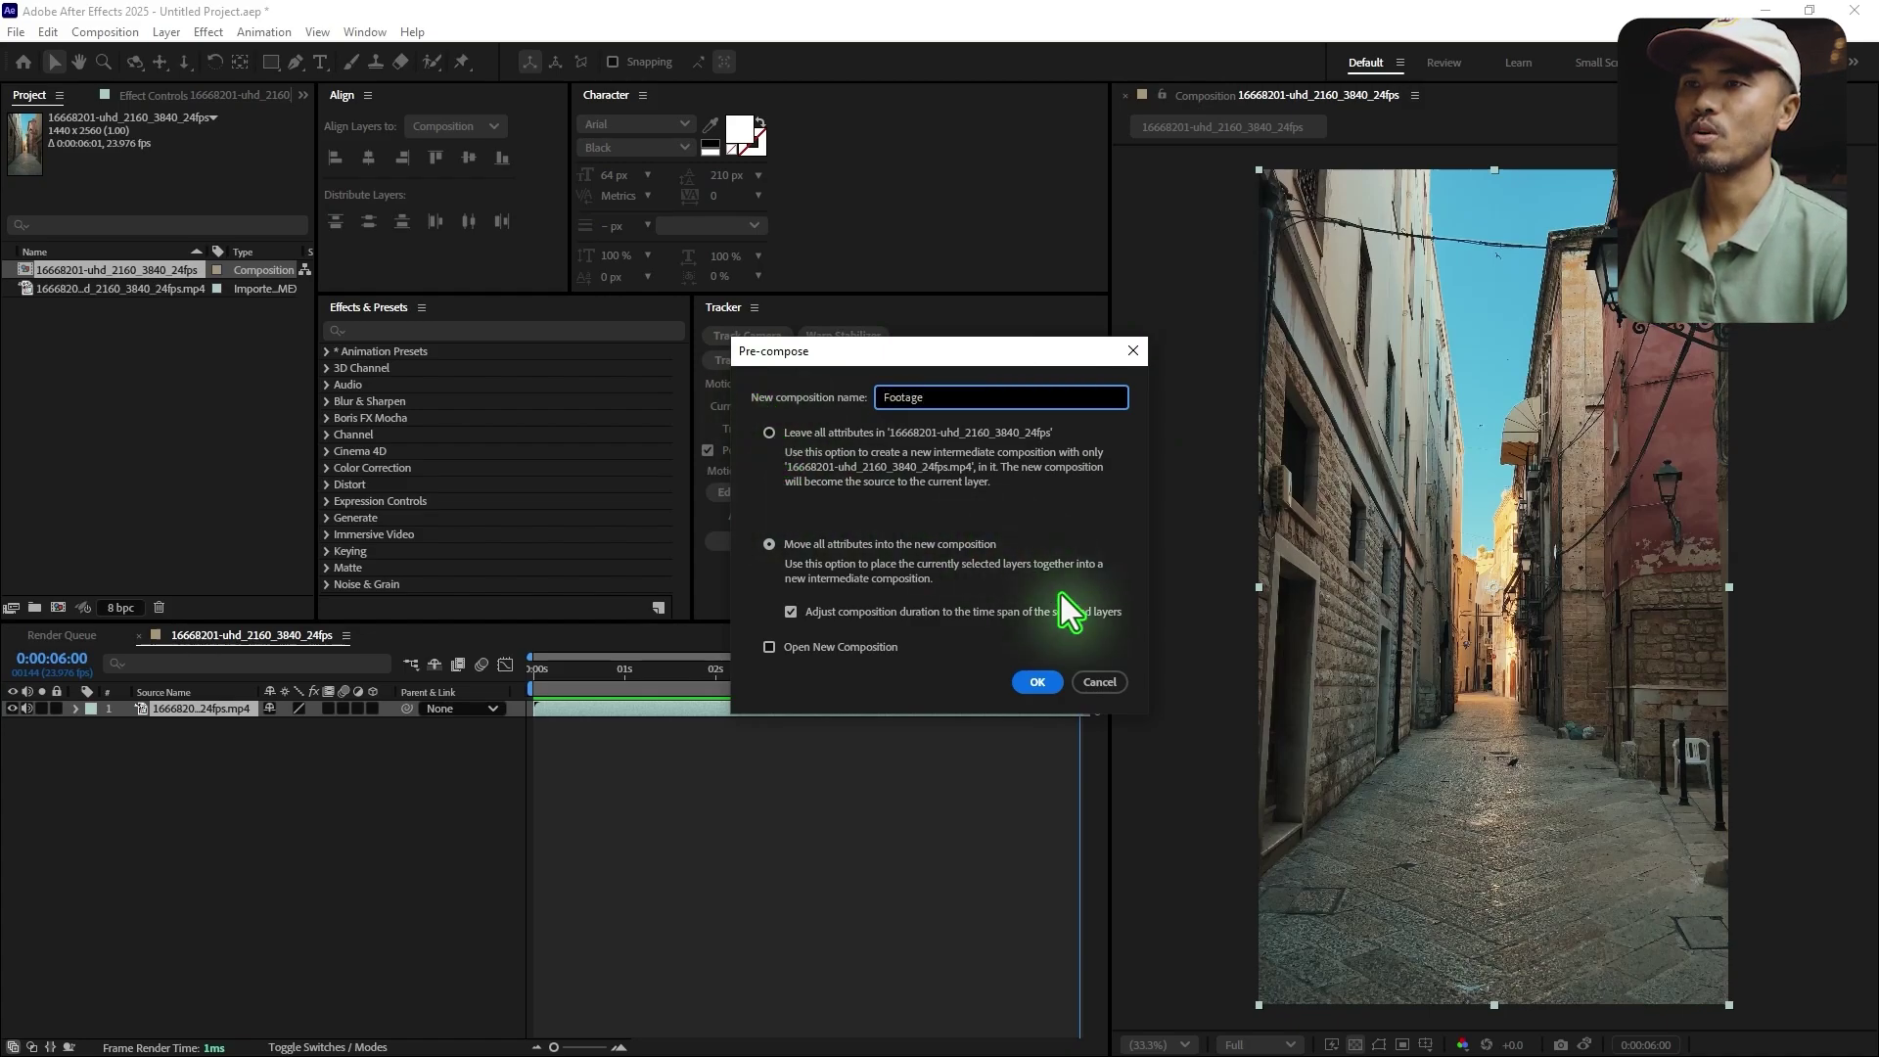
pyautogui.click(1035, 684)
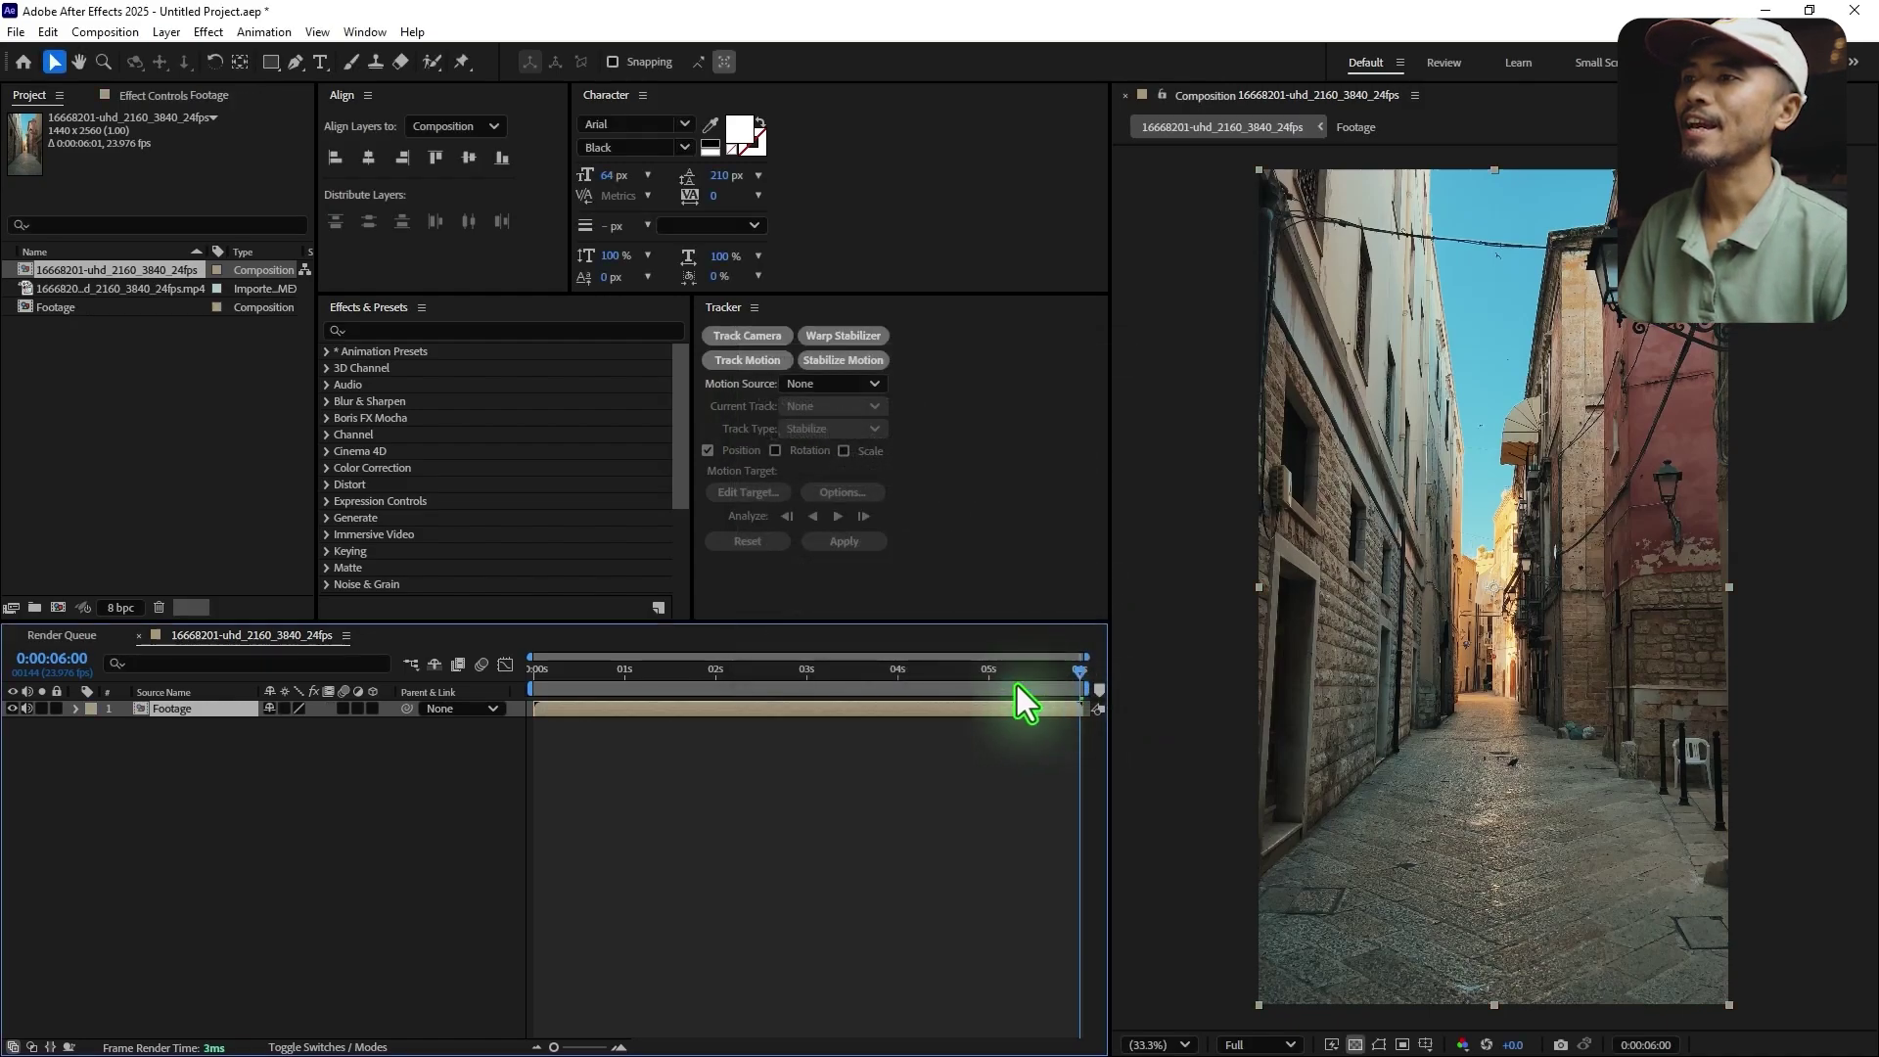
# - Keep the composition preview at Full resolution and start Track Camera on the Footage layer
pyautogui.click(169, 709)
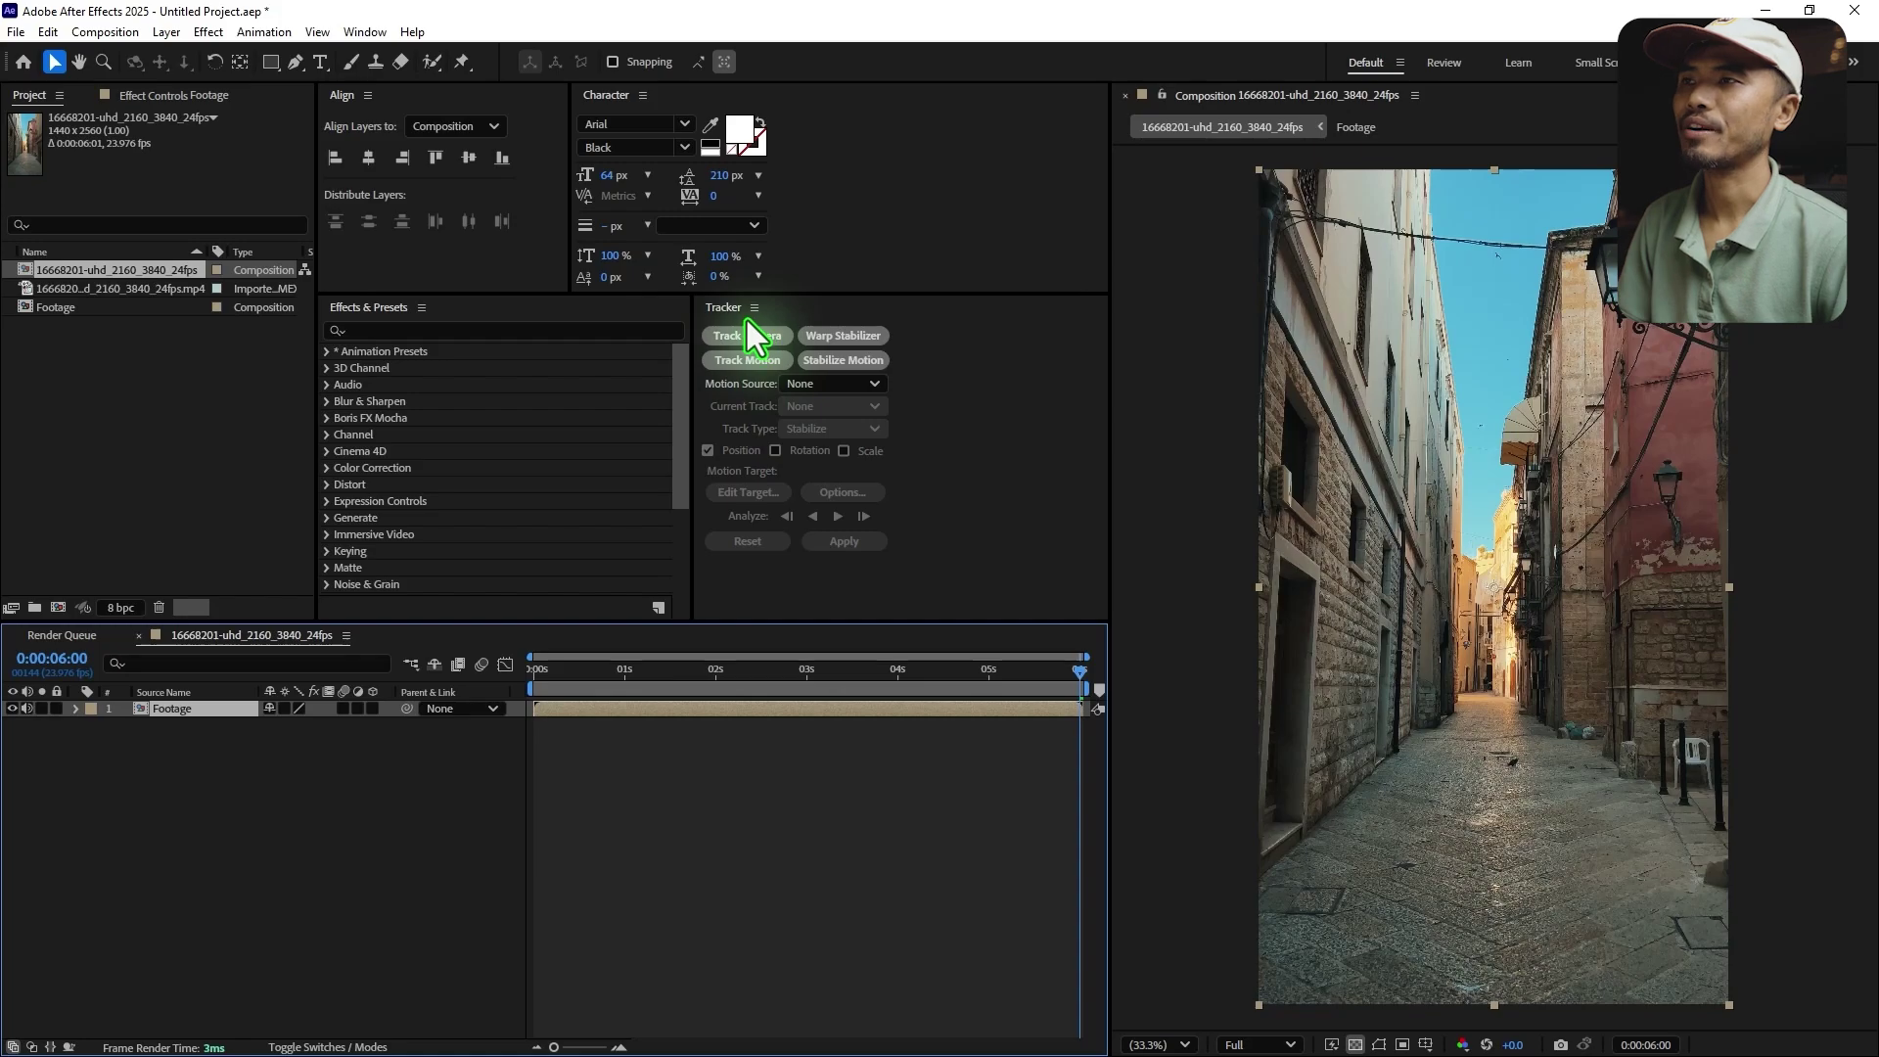
pyautogui.click(362, 32)
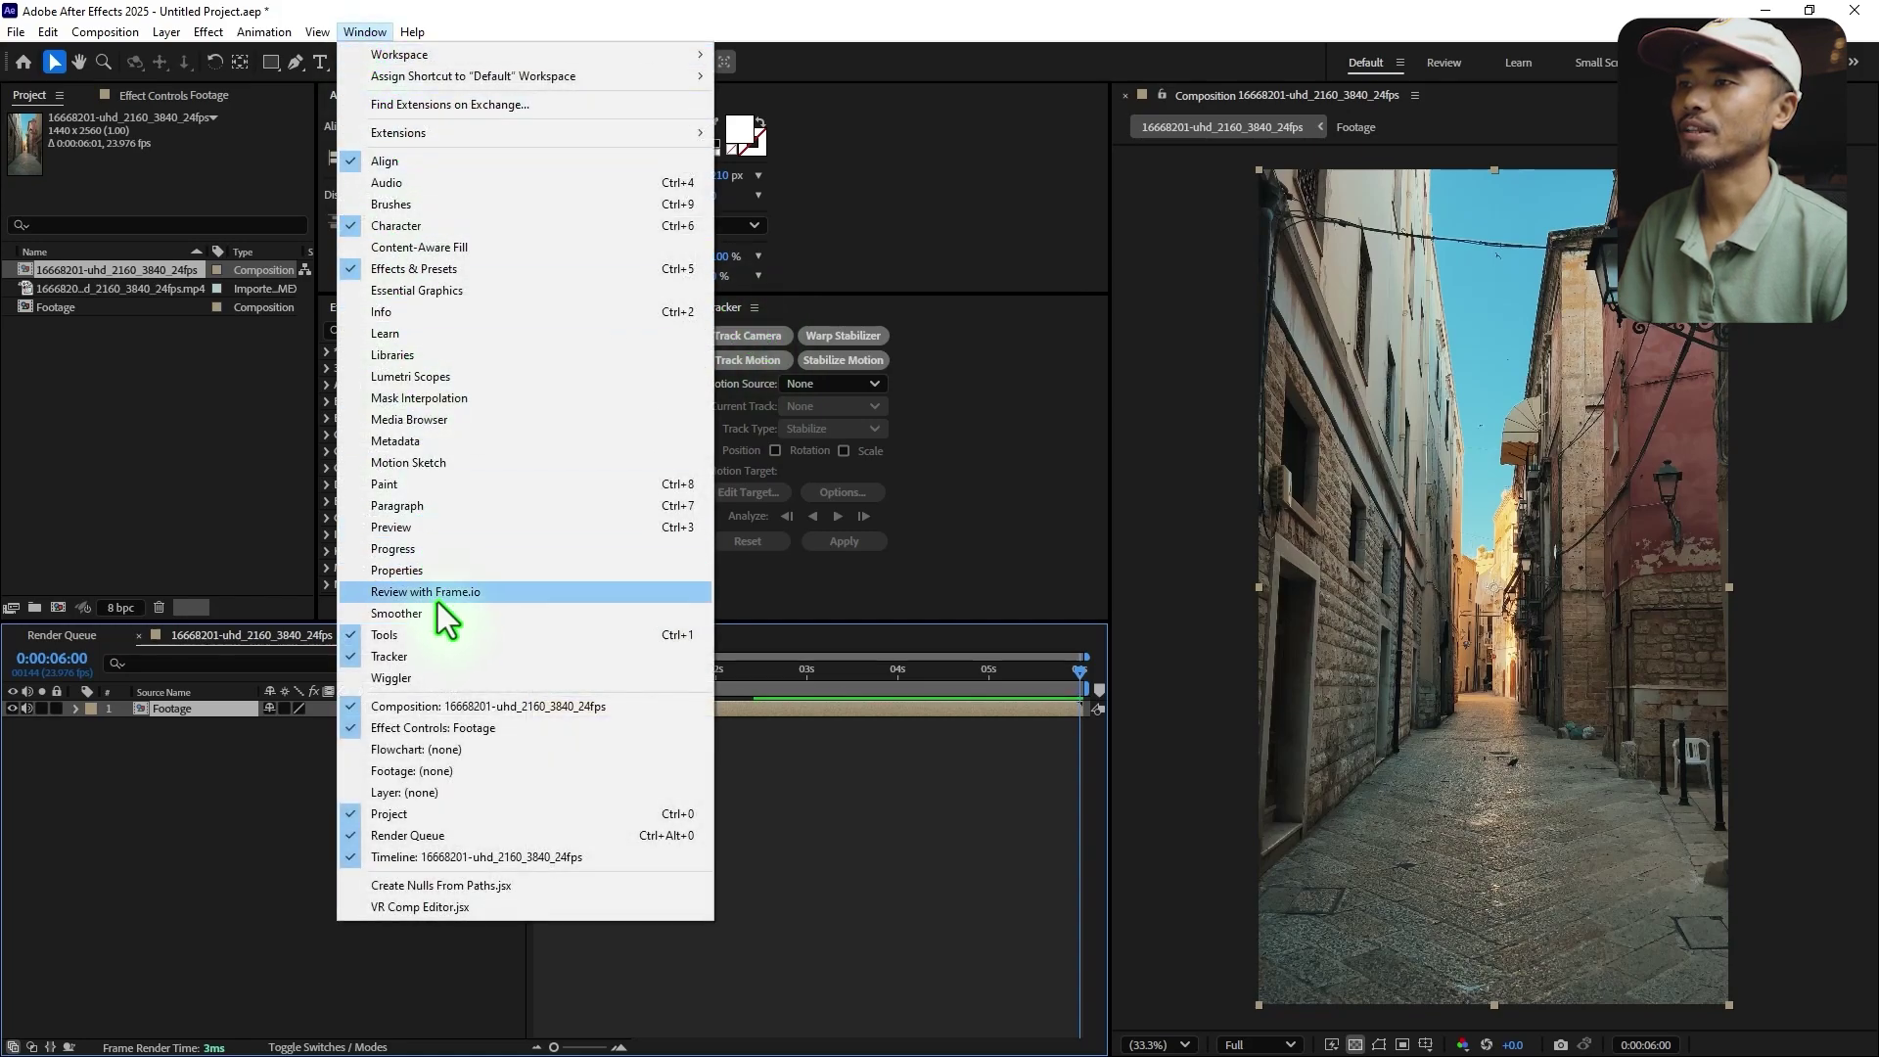
pyautogui.click(994, 384)
pyautogui.click(257, 766)
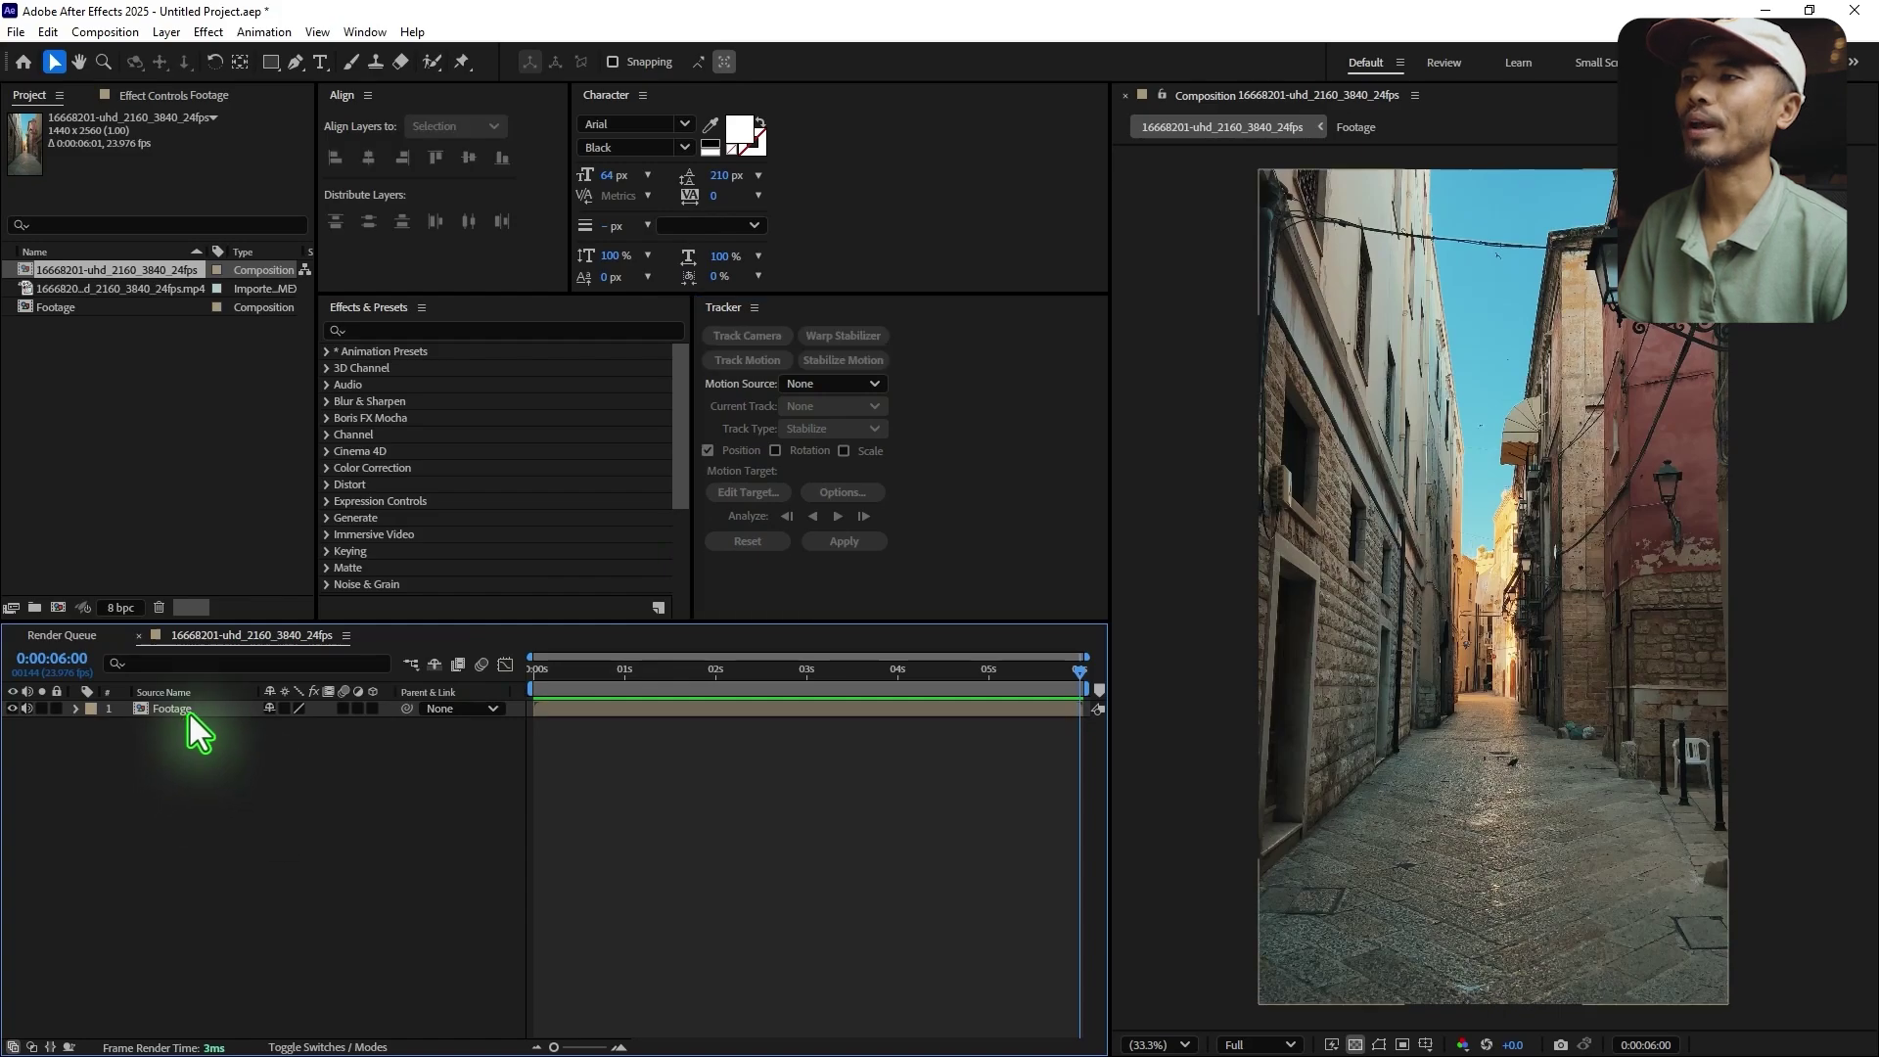
pyautogui.click(189, 710)
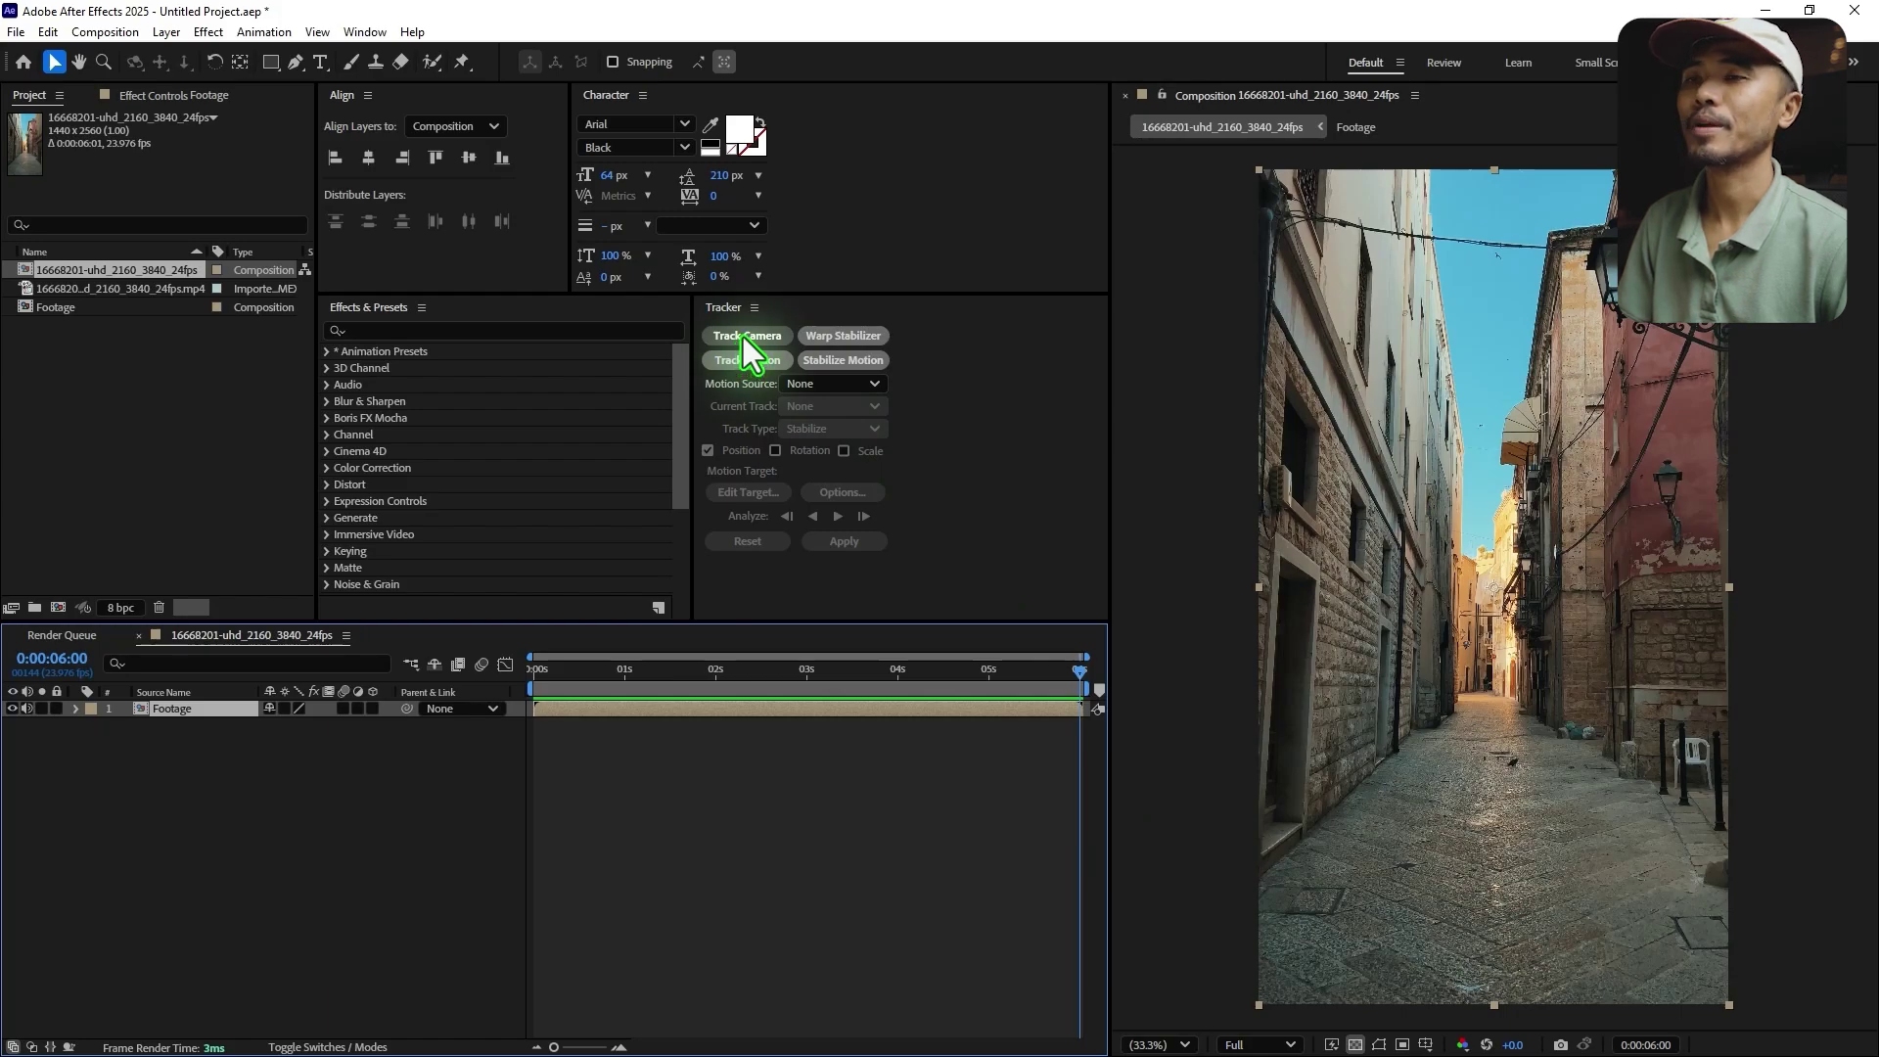
pyautogui.click(1260, 1043)
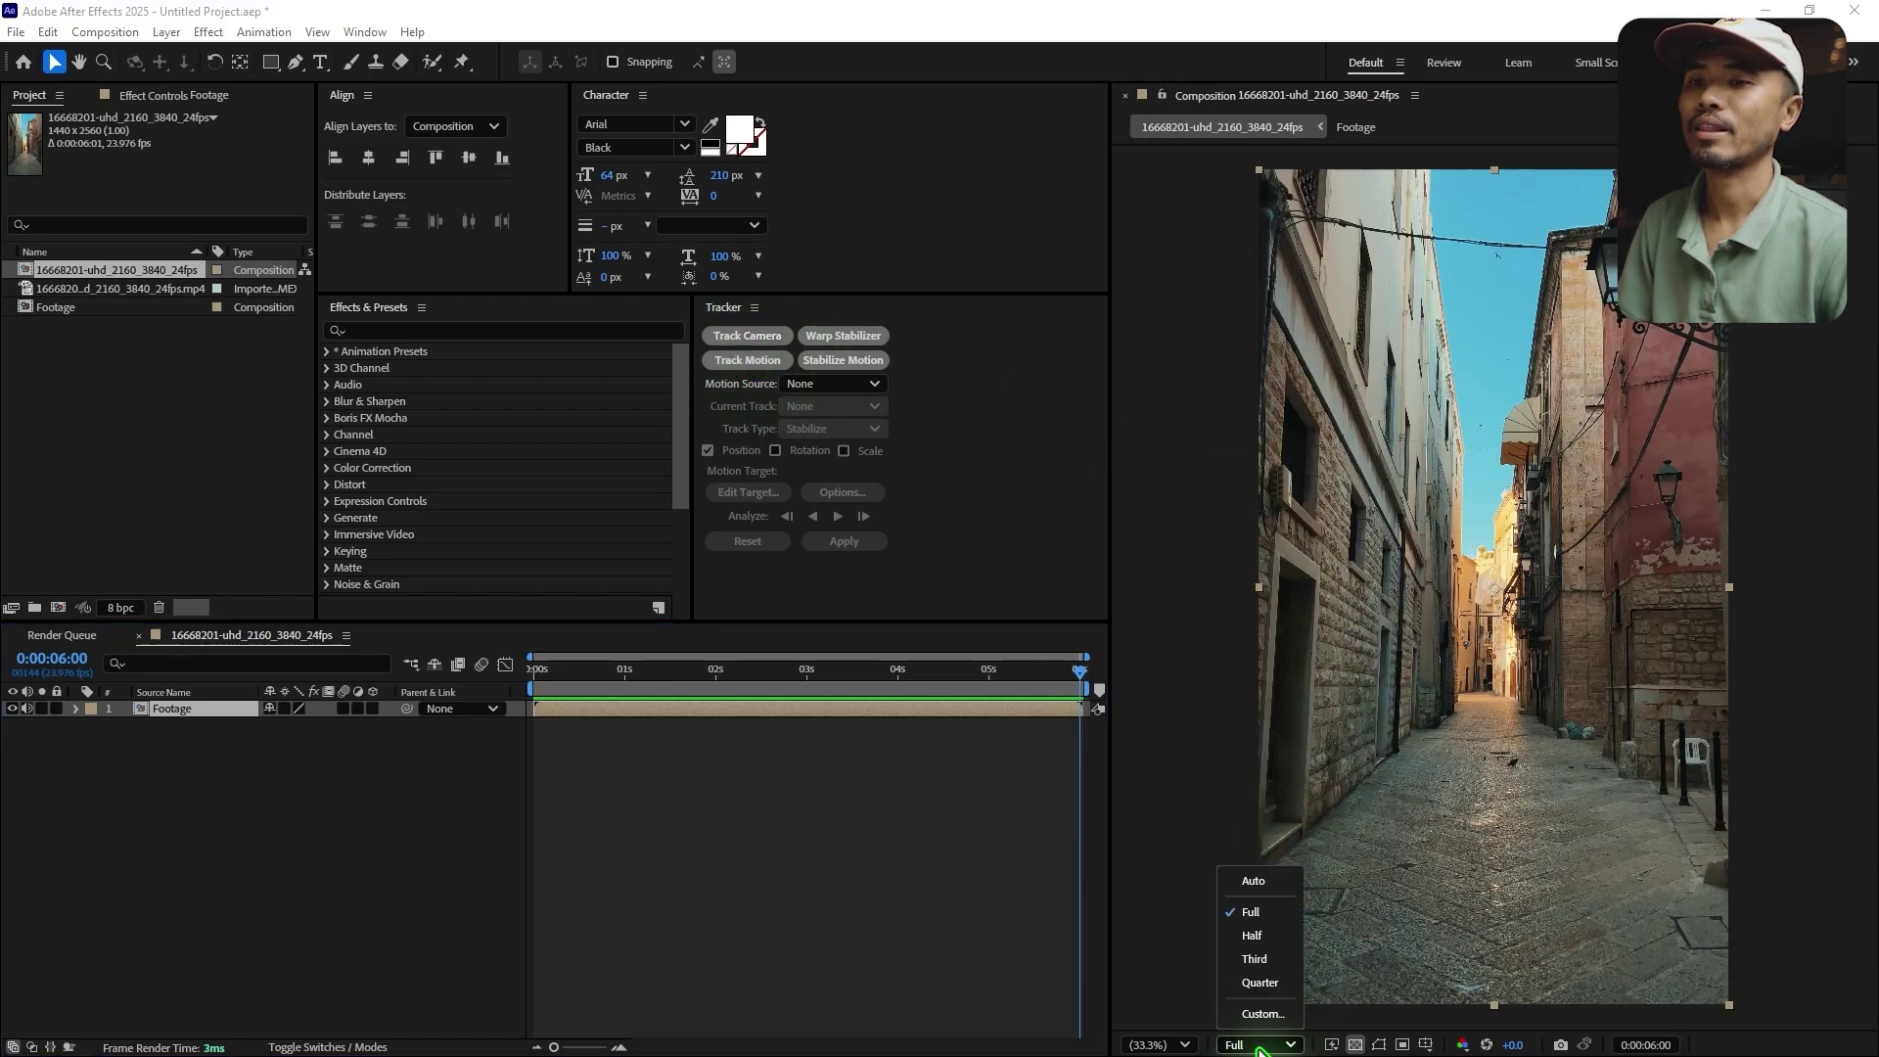
pyautogui.click(1259, 912)
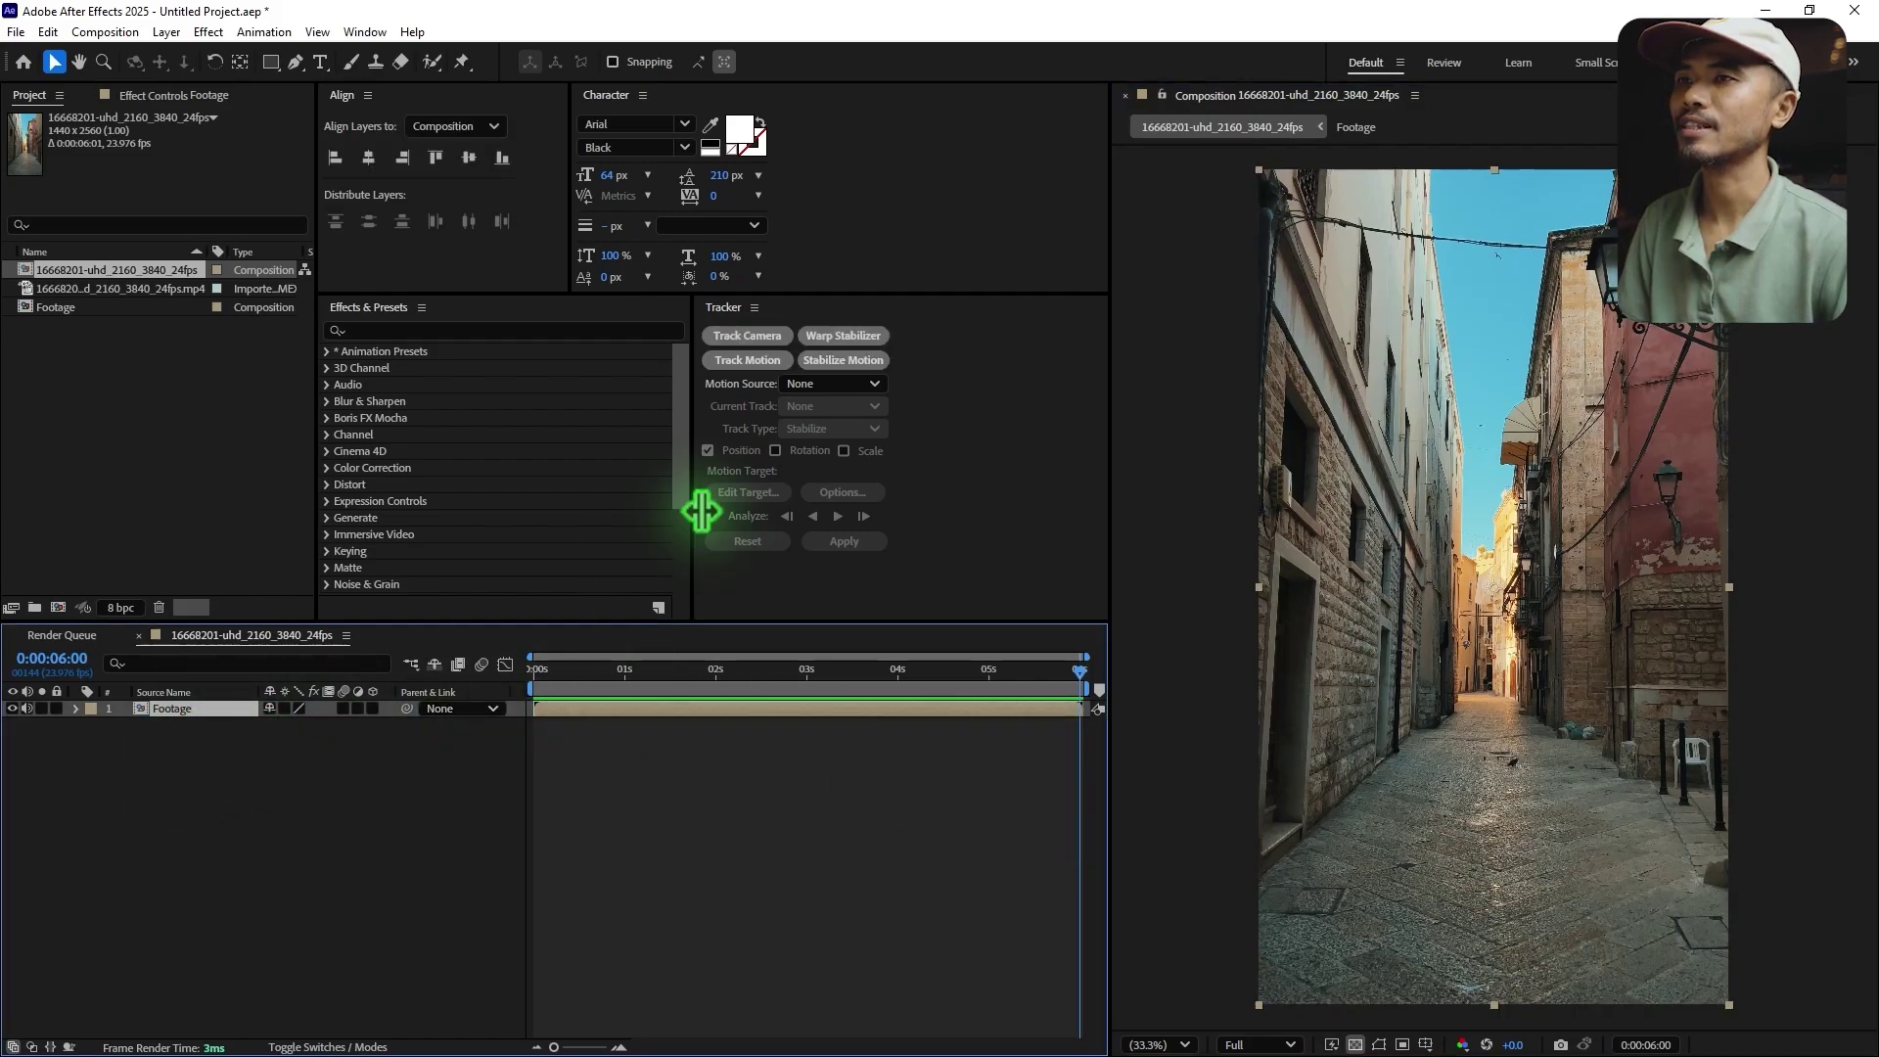
pyautogui.click(725, 339)
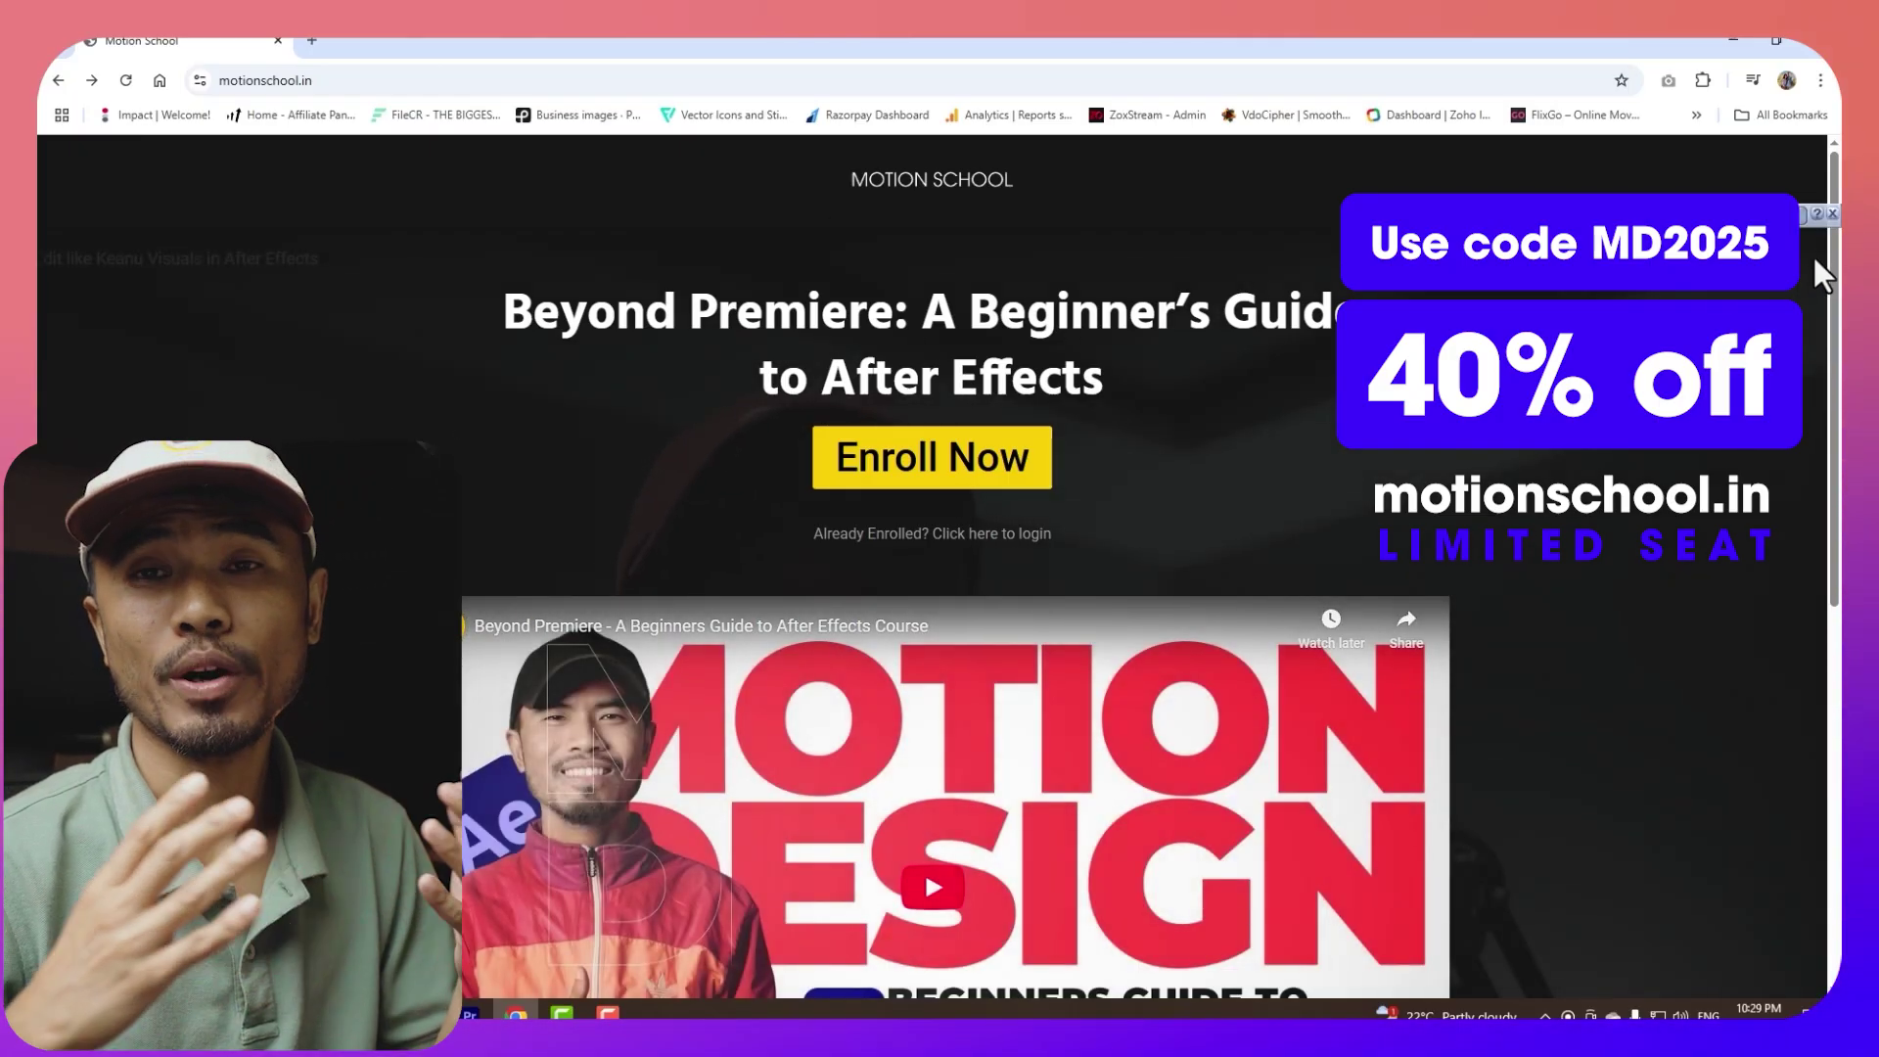
# - In the browser, look through the motionschool.in course page and open the checkout for the Beginner's Guide to After Effects course
pyautogui.scroll(-3, 1820, 274)
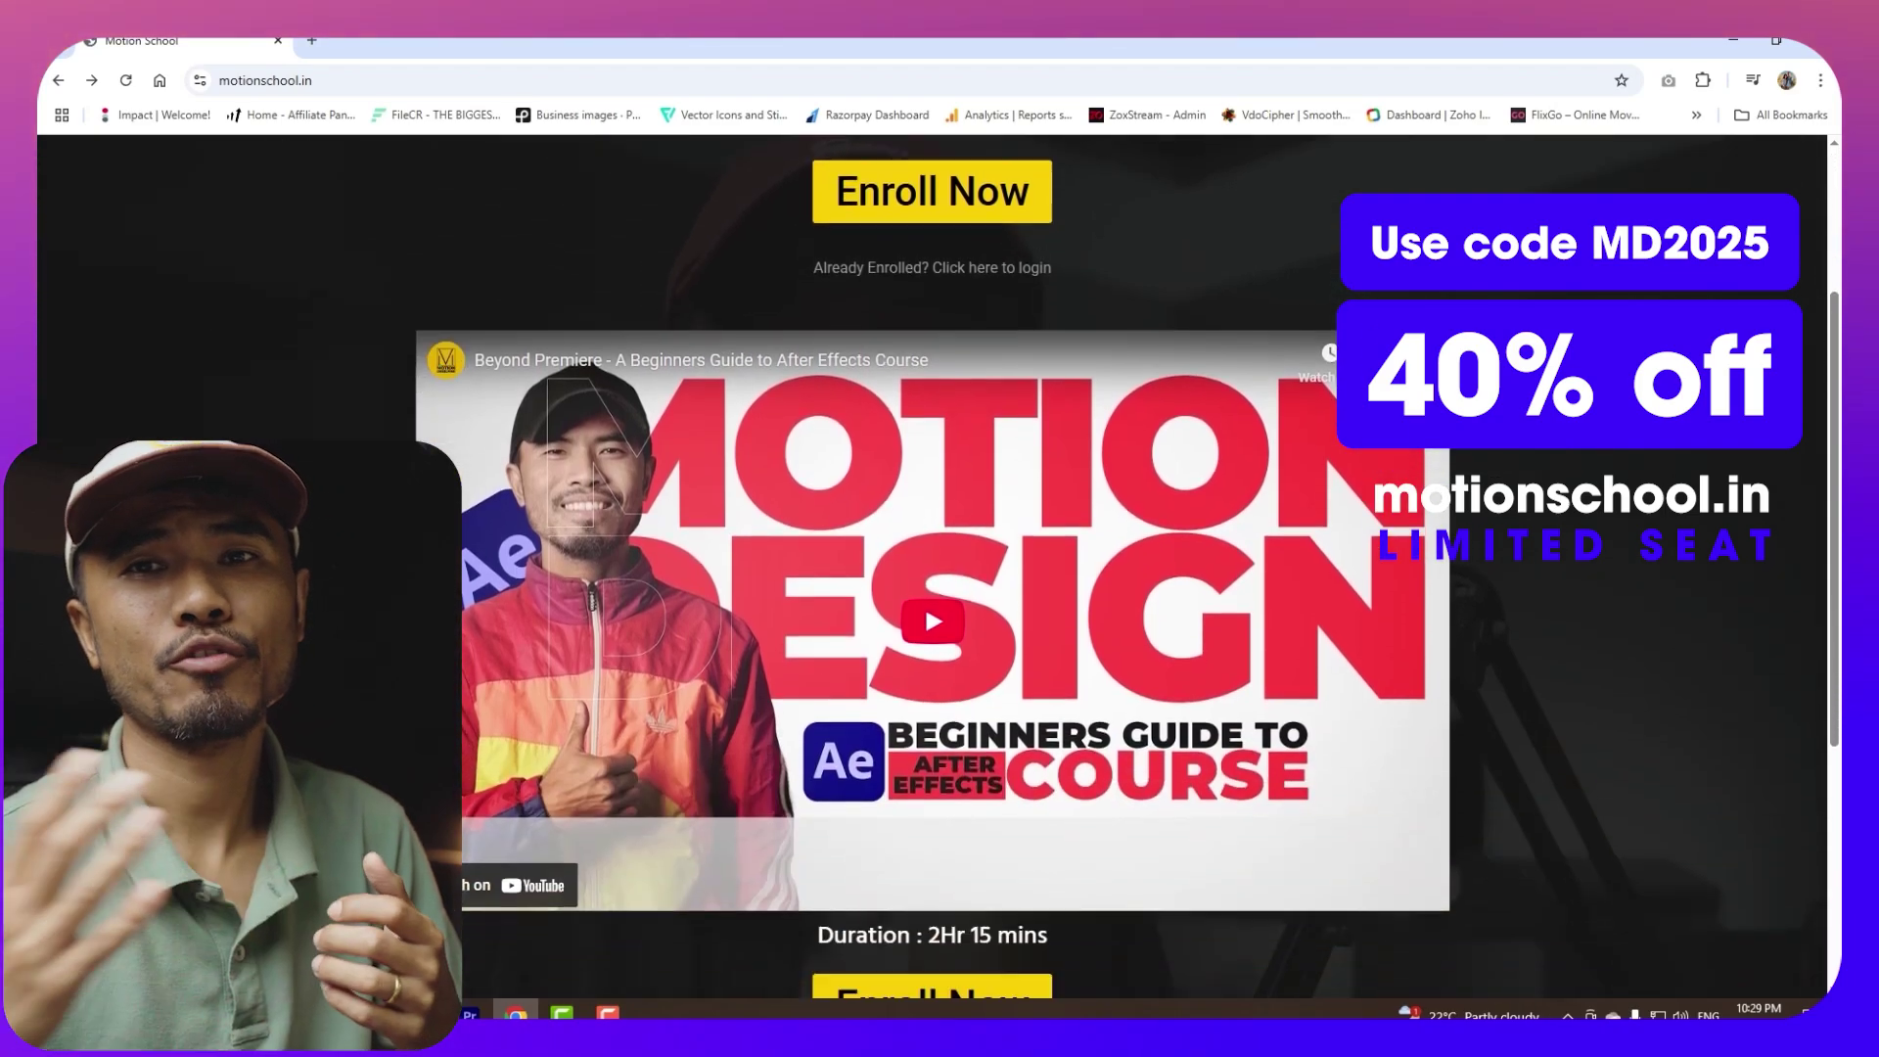
pyautogui.scroll(-5, 930, 567)
pyautogui.scroll(6, 930, 567)
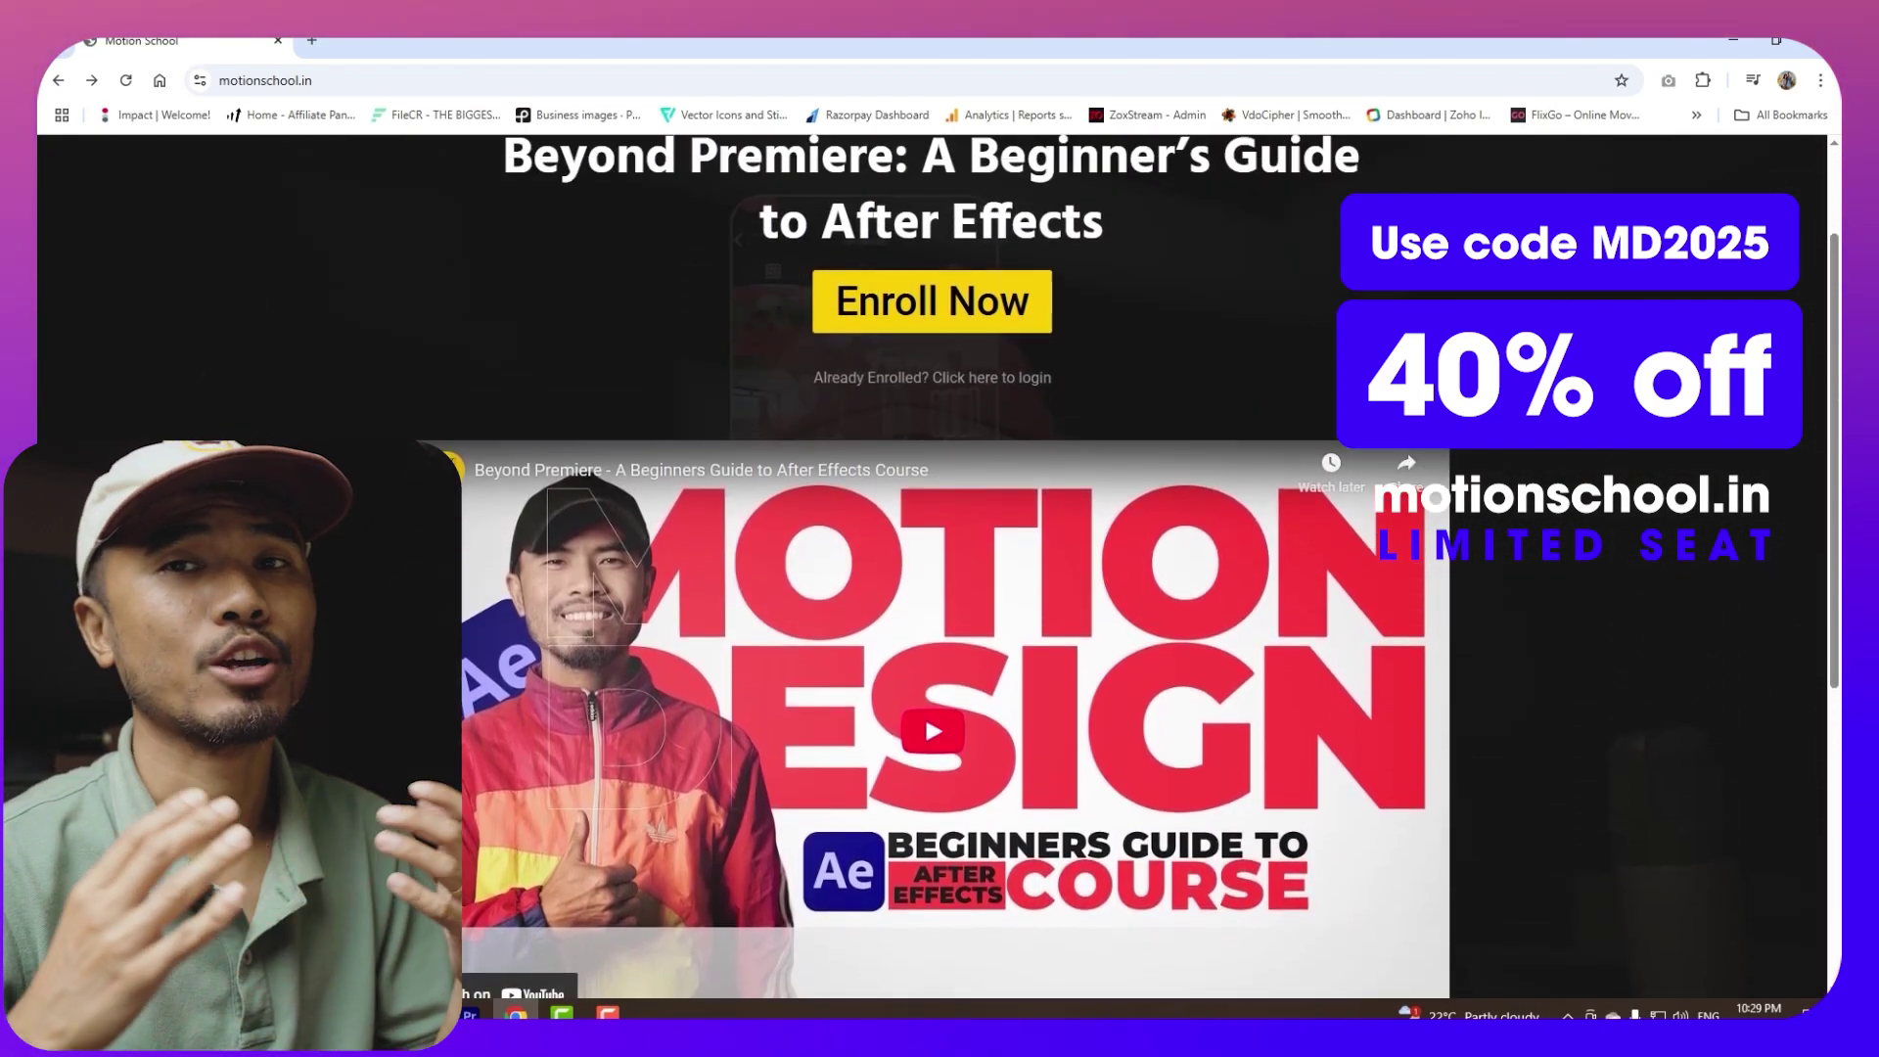
pyautogui.scroll(2, 1060, 448)
pyautogui.click(939, 453)
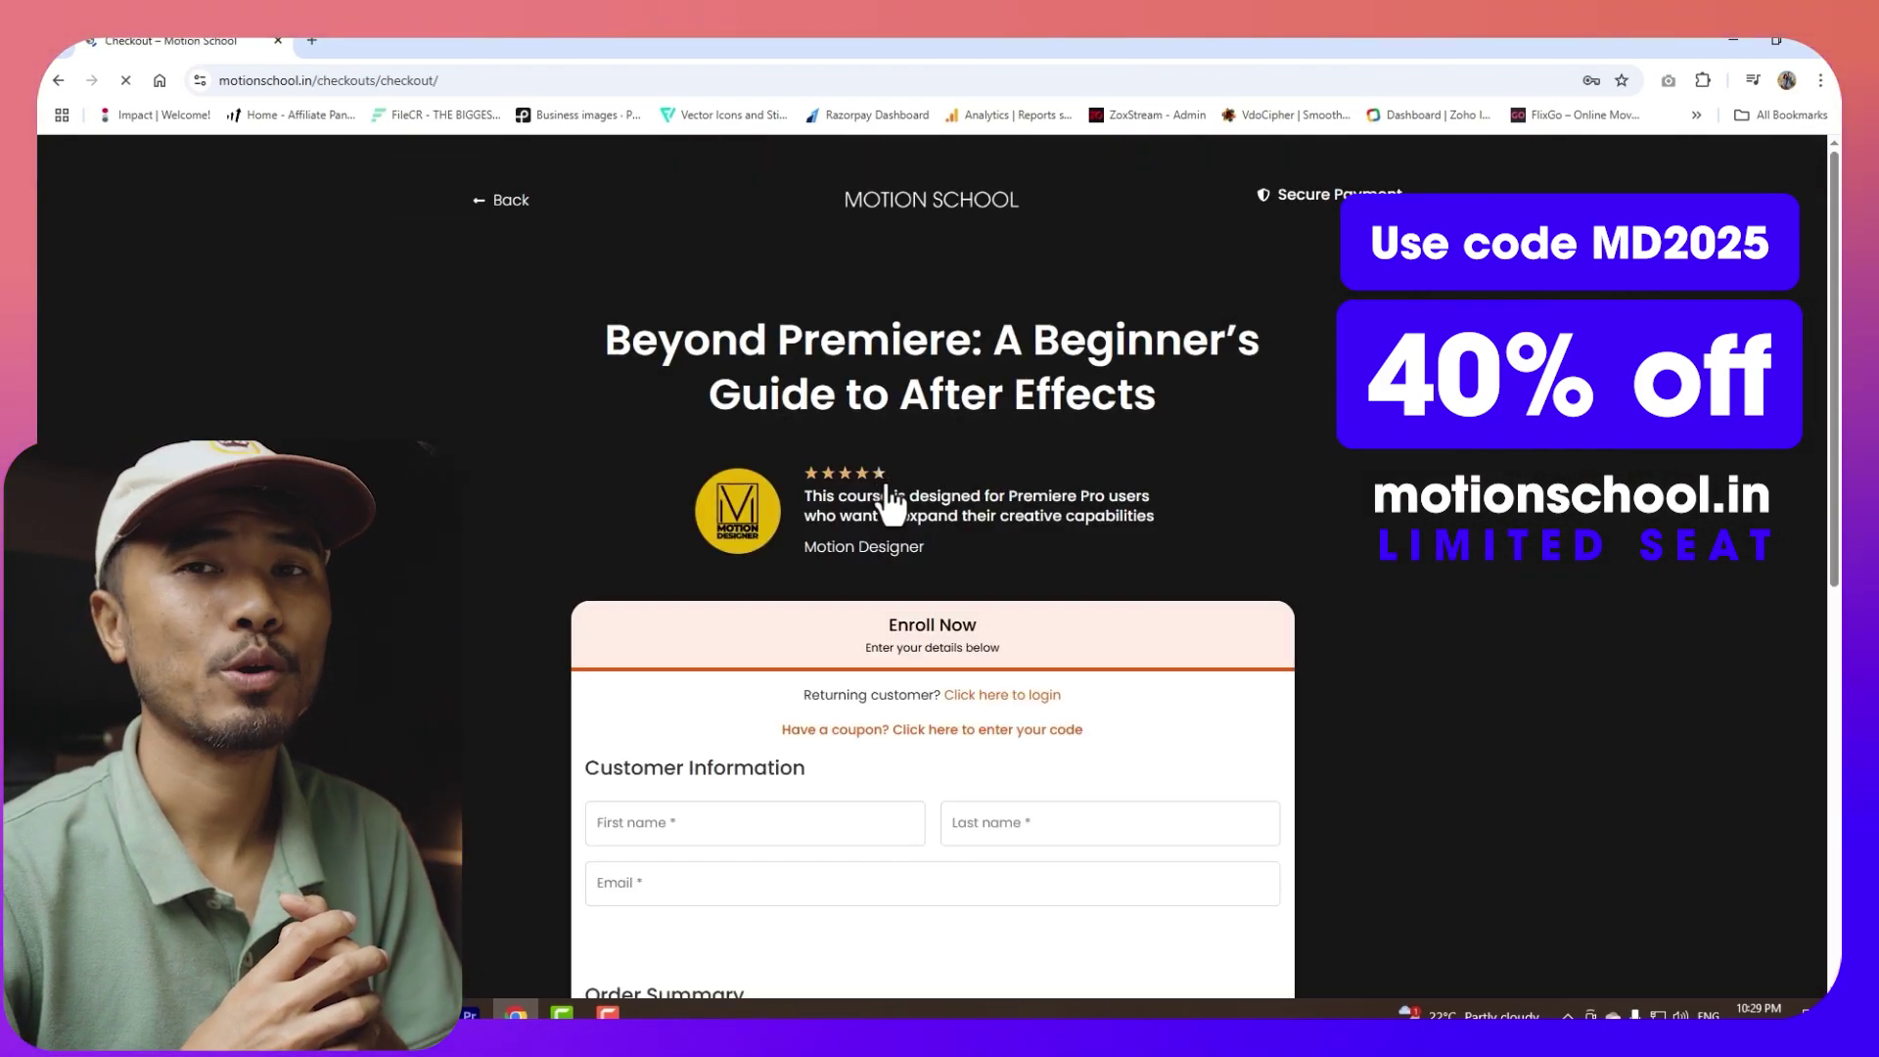
pyautogui.scroll(-2, 839, 655)
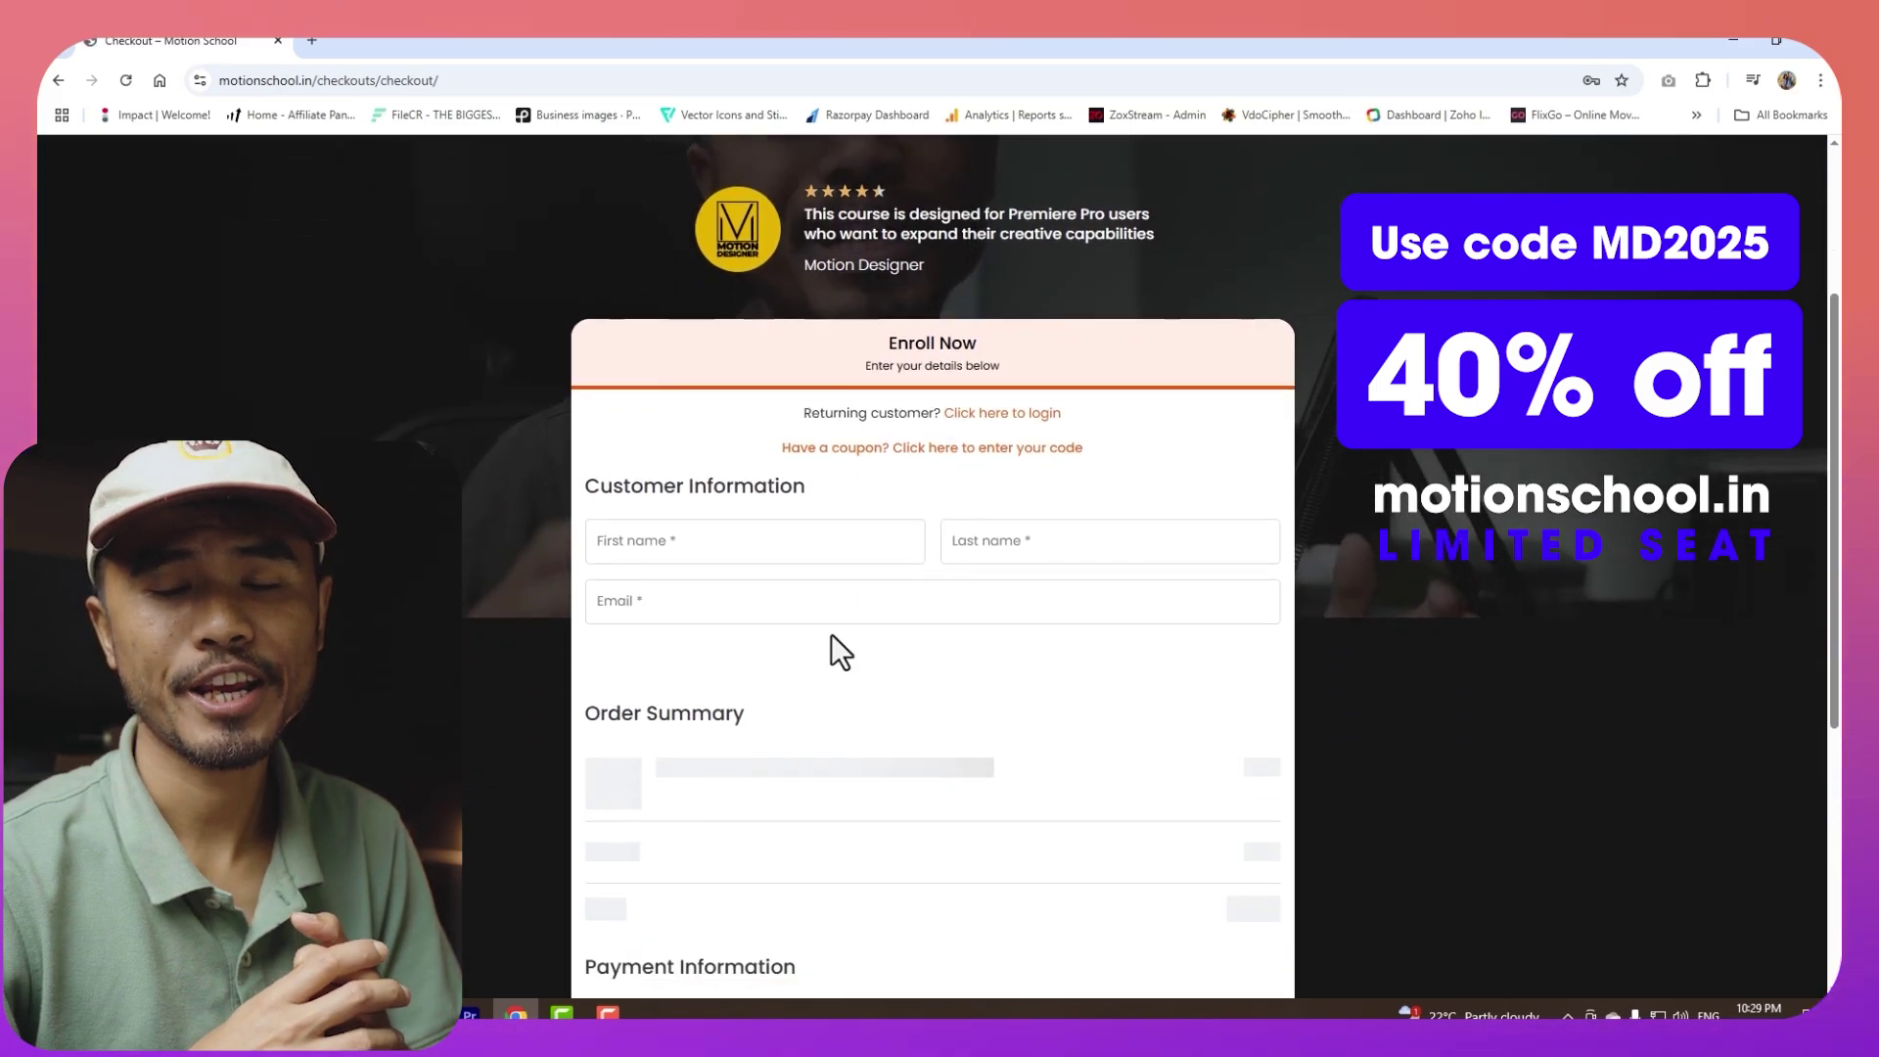
# - Apply the coupon code MD2025 to the course order
pyautogui.click(831, 450)
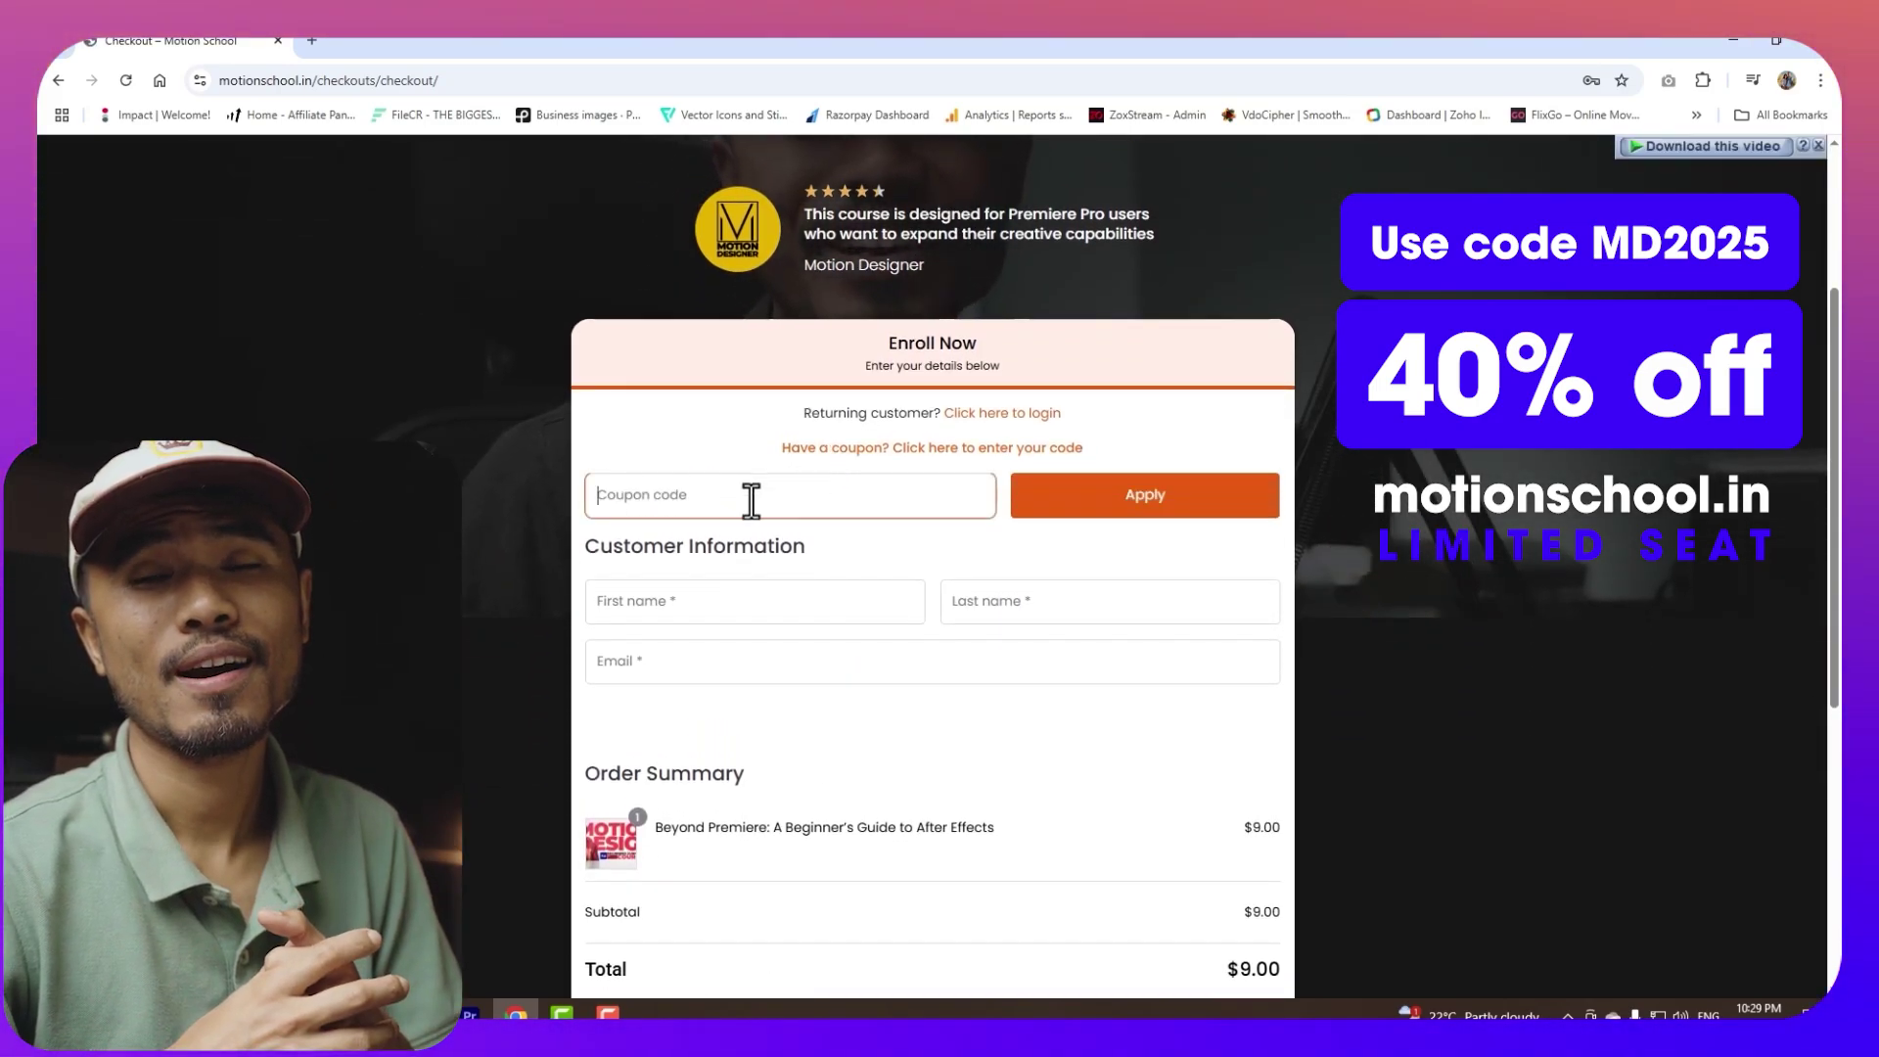
pyautogui.write('MD')
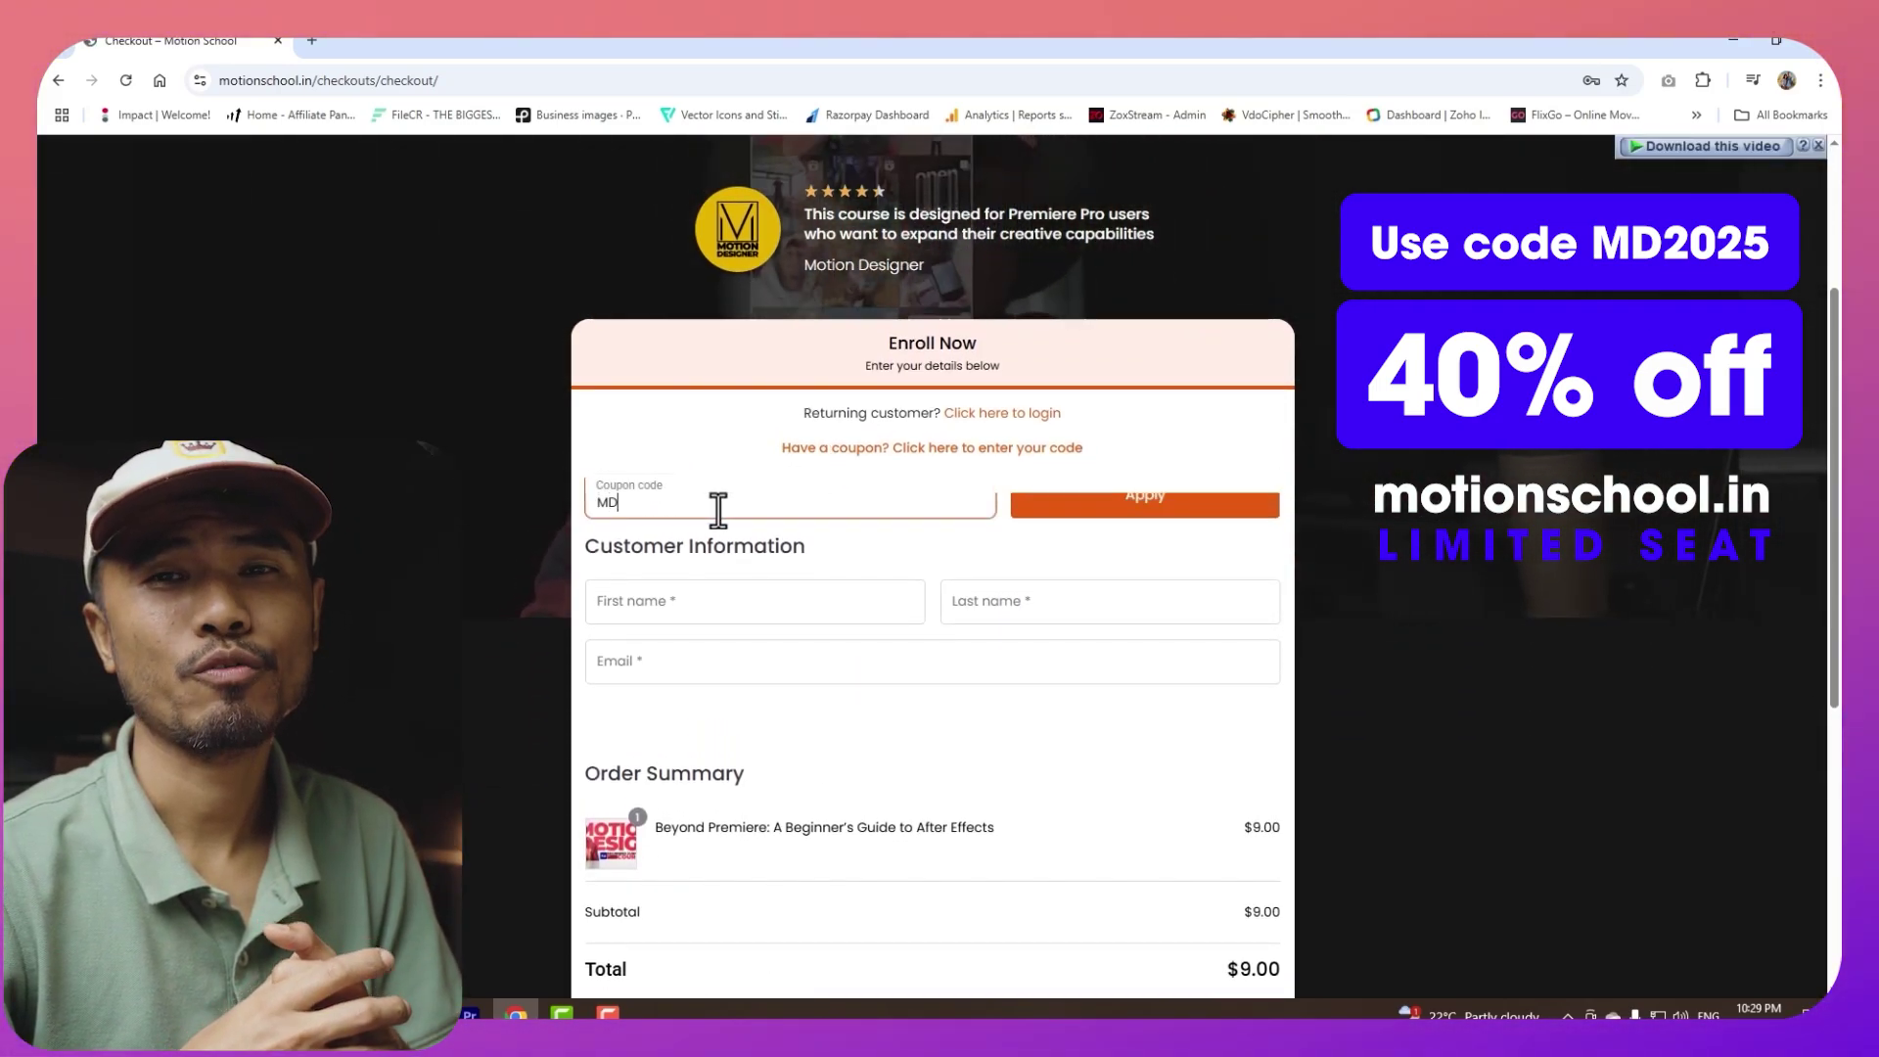
pyautogui.write('2025')
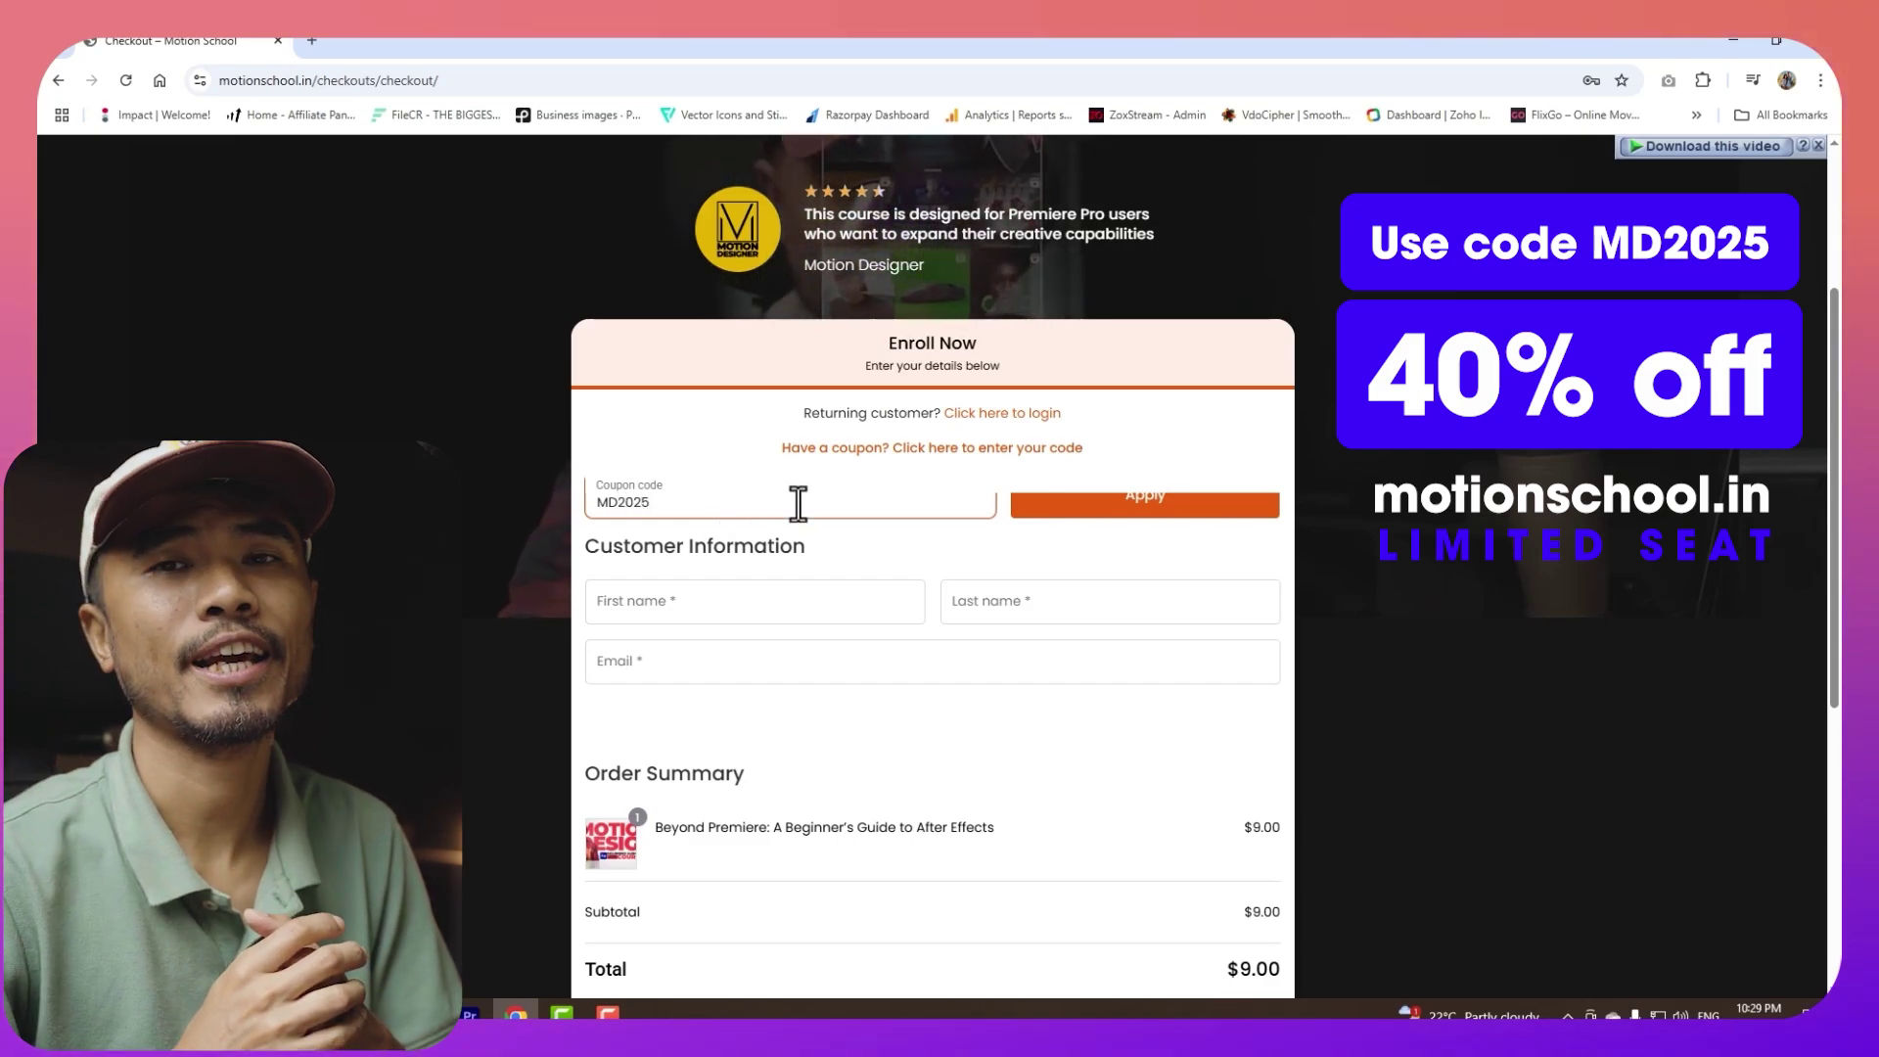
pyautogui.click(1111, 504)
# - Examine the coupon discount and total in the order summary on the checkout page
pyautogui.scroll(-6, 1061, 591)
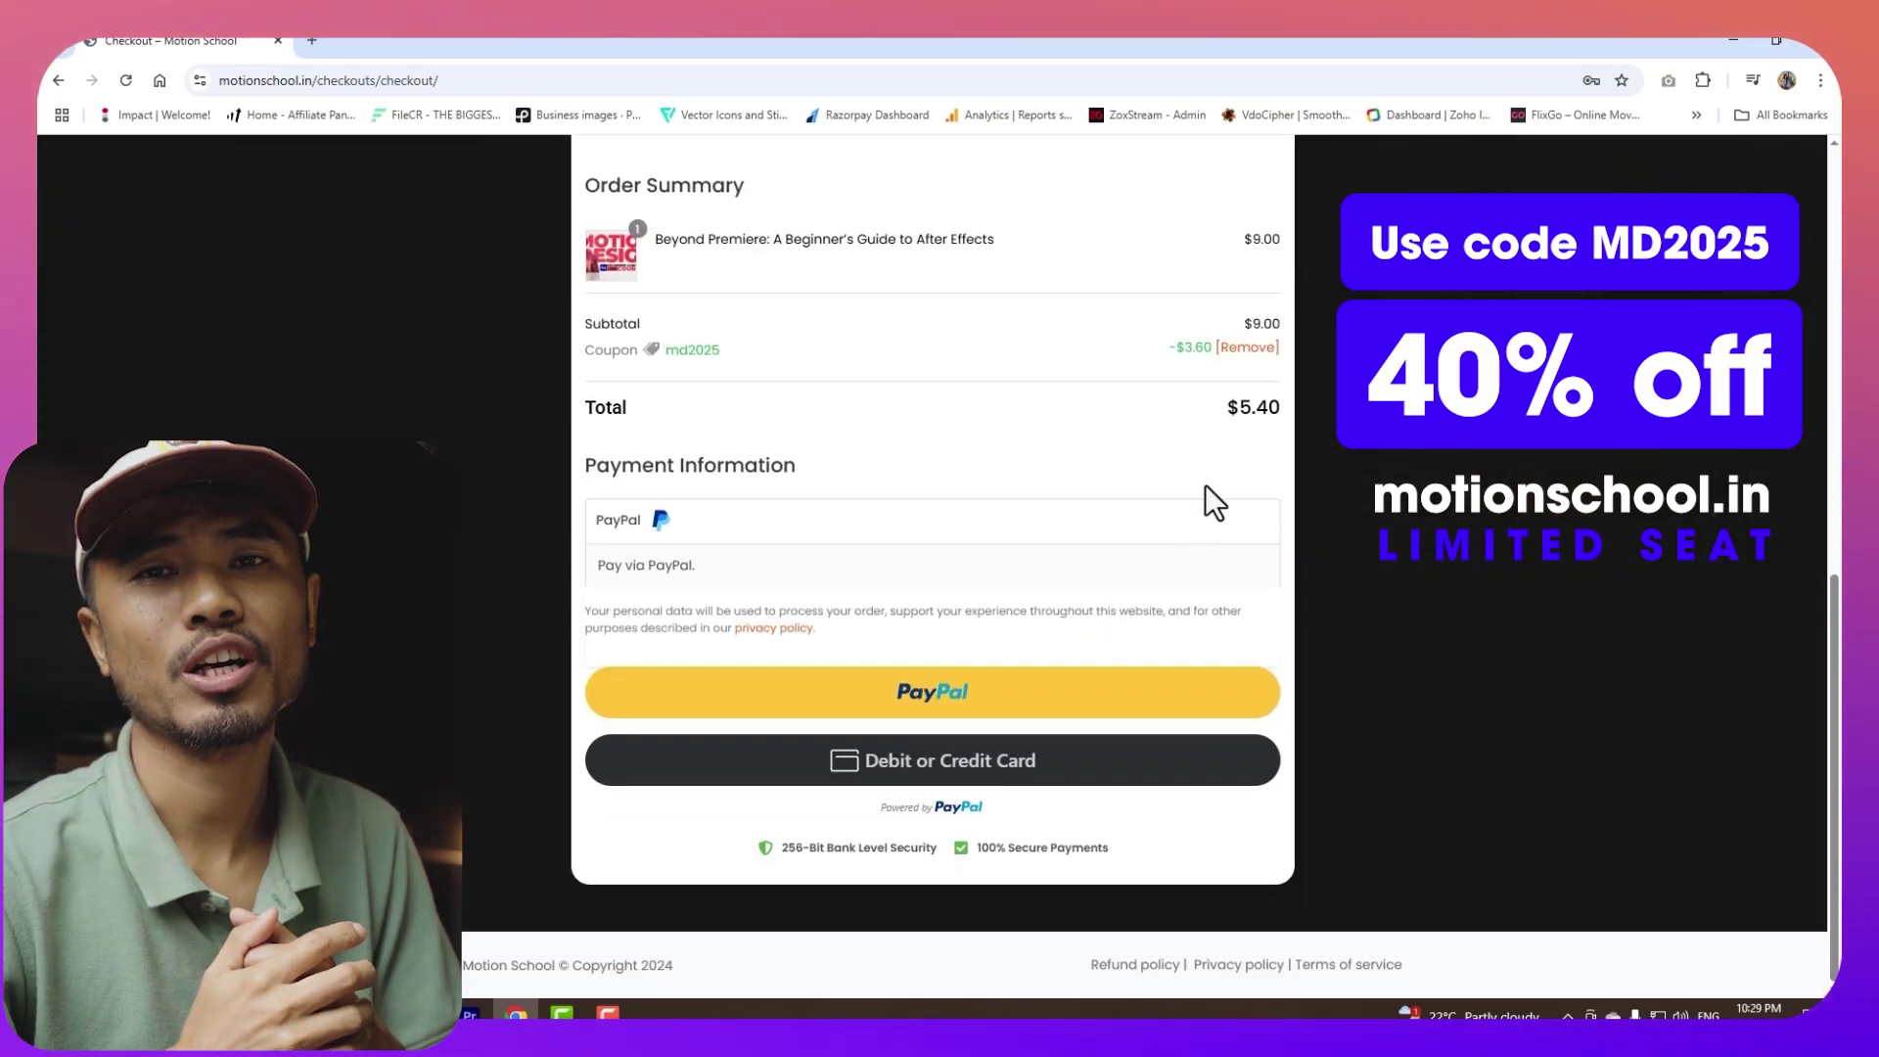
pyautogui.moveTo(1148, 348); pyautogui.dragTo(1171, 405)
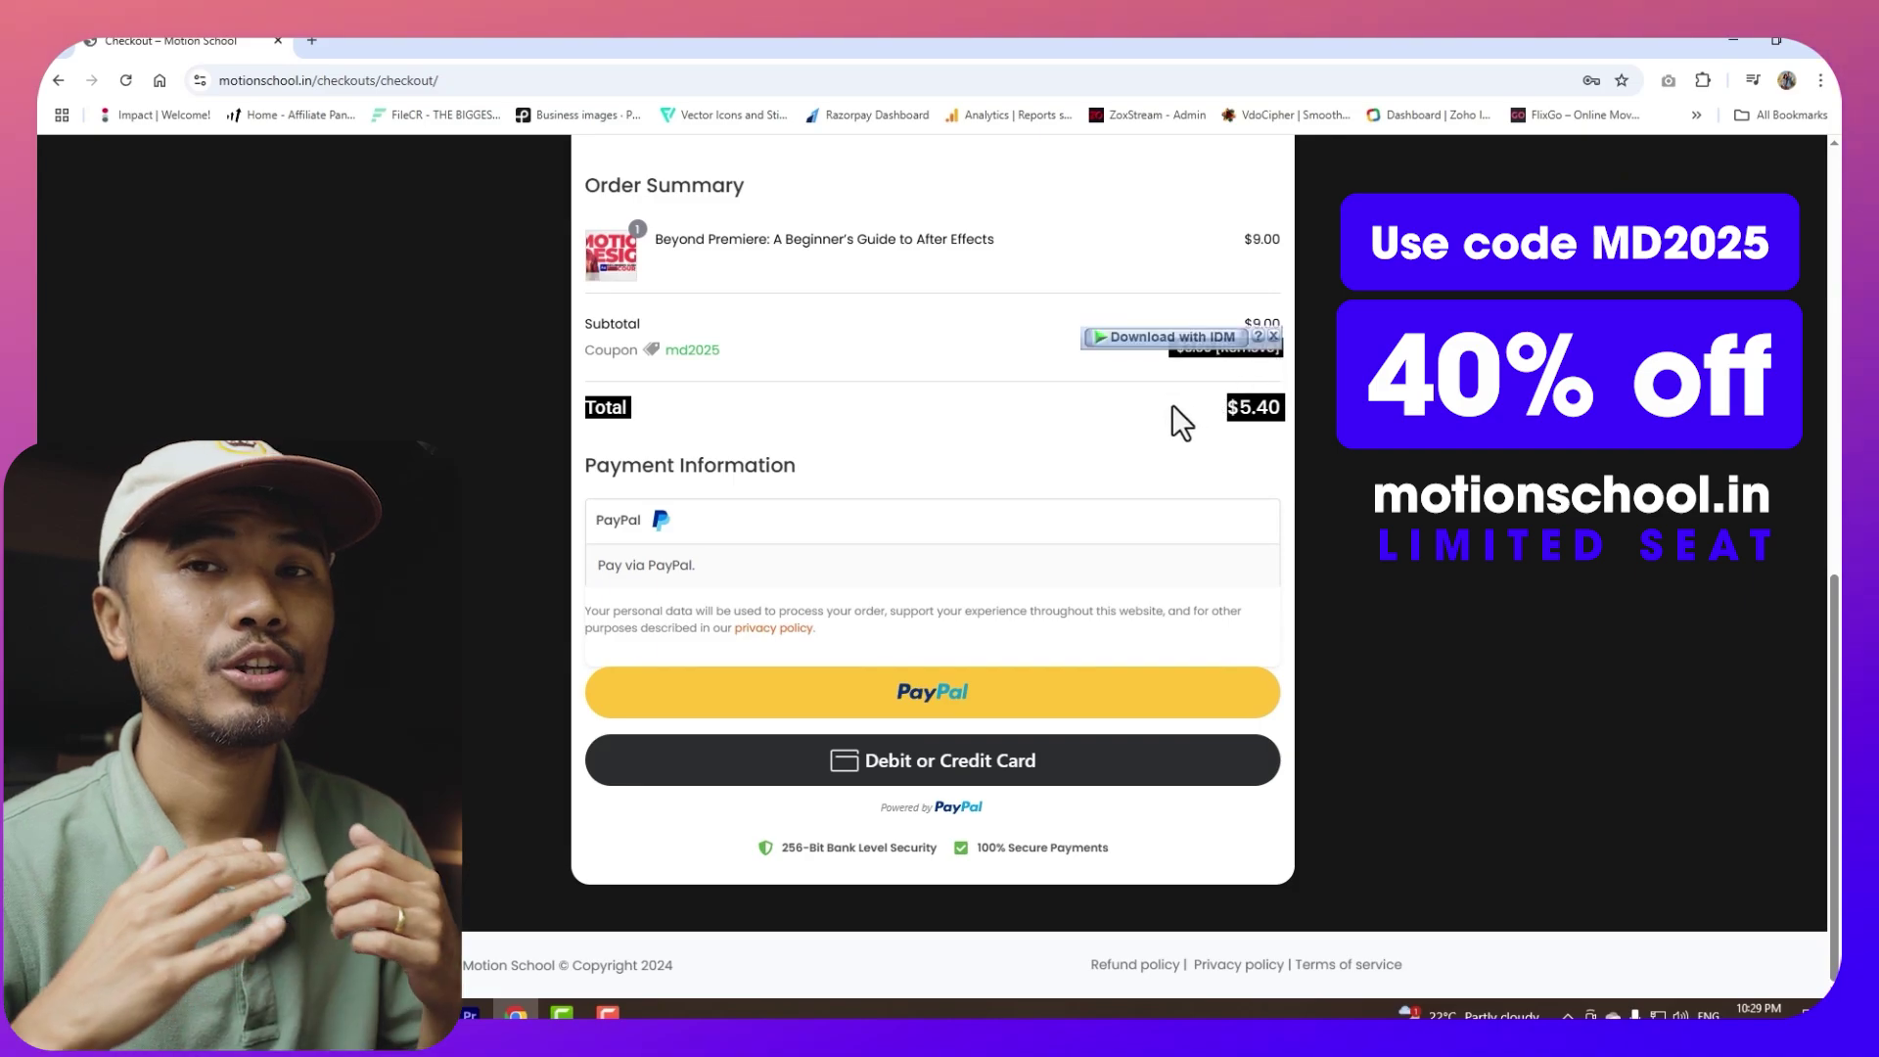
pyautogui.click(1227, 421)
pyautogui.click(1053, 444)
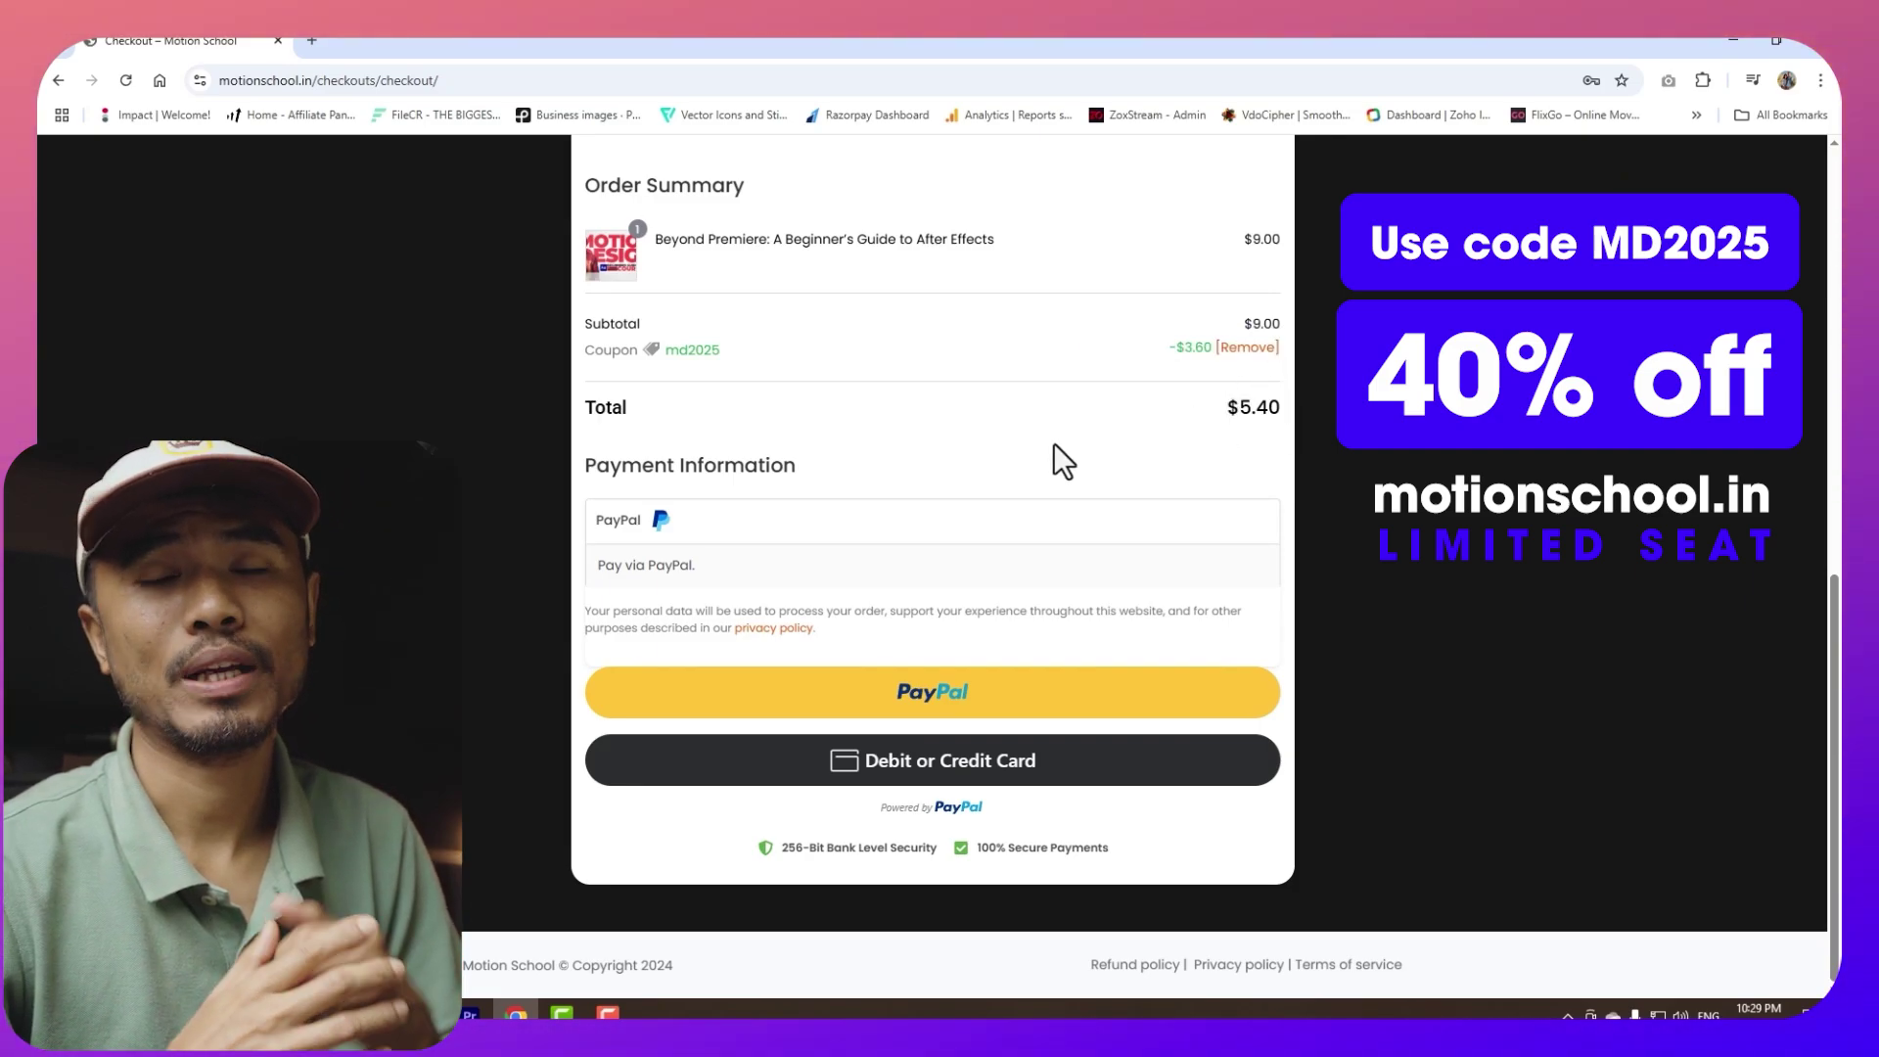
pyautogui.scroll(4, 1024, 561)
pyautogui.scroll(5, 1023, 561)
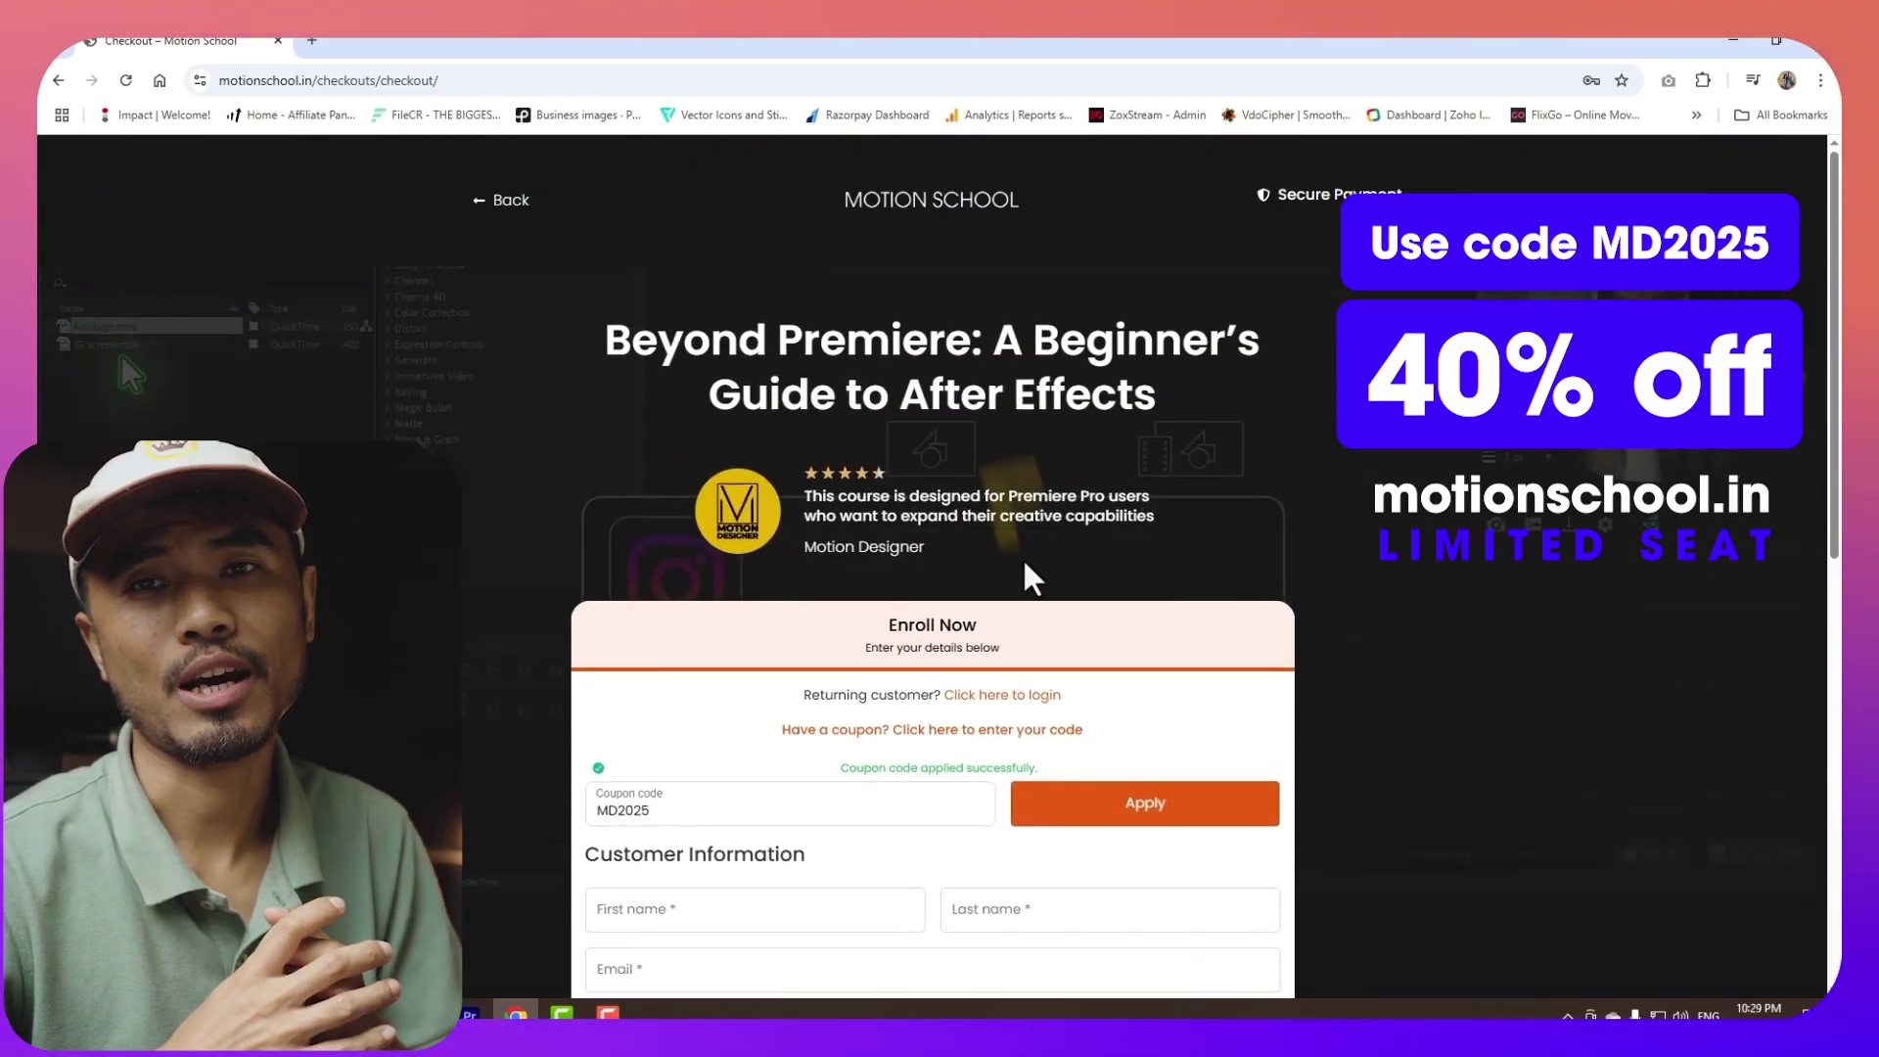
pyautogui.scroll(-5, 529, 614)
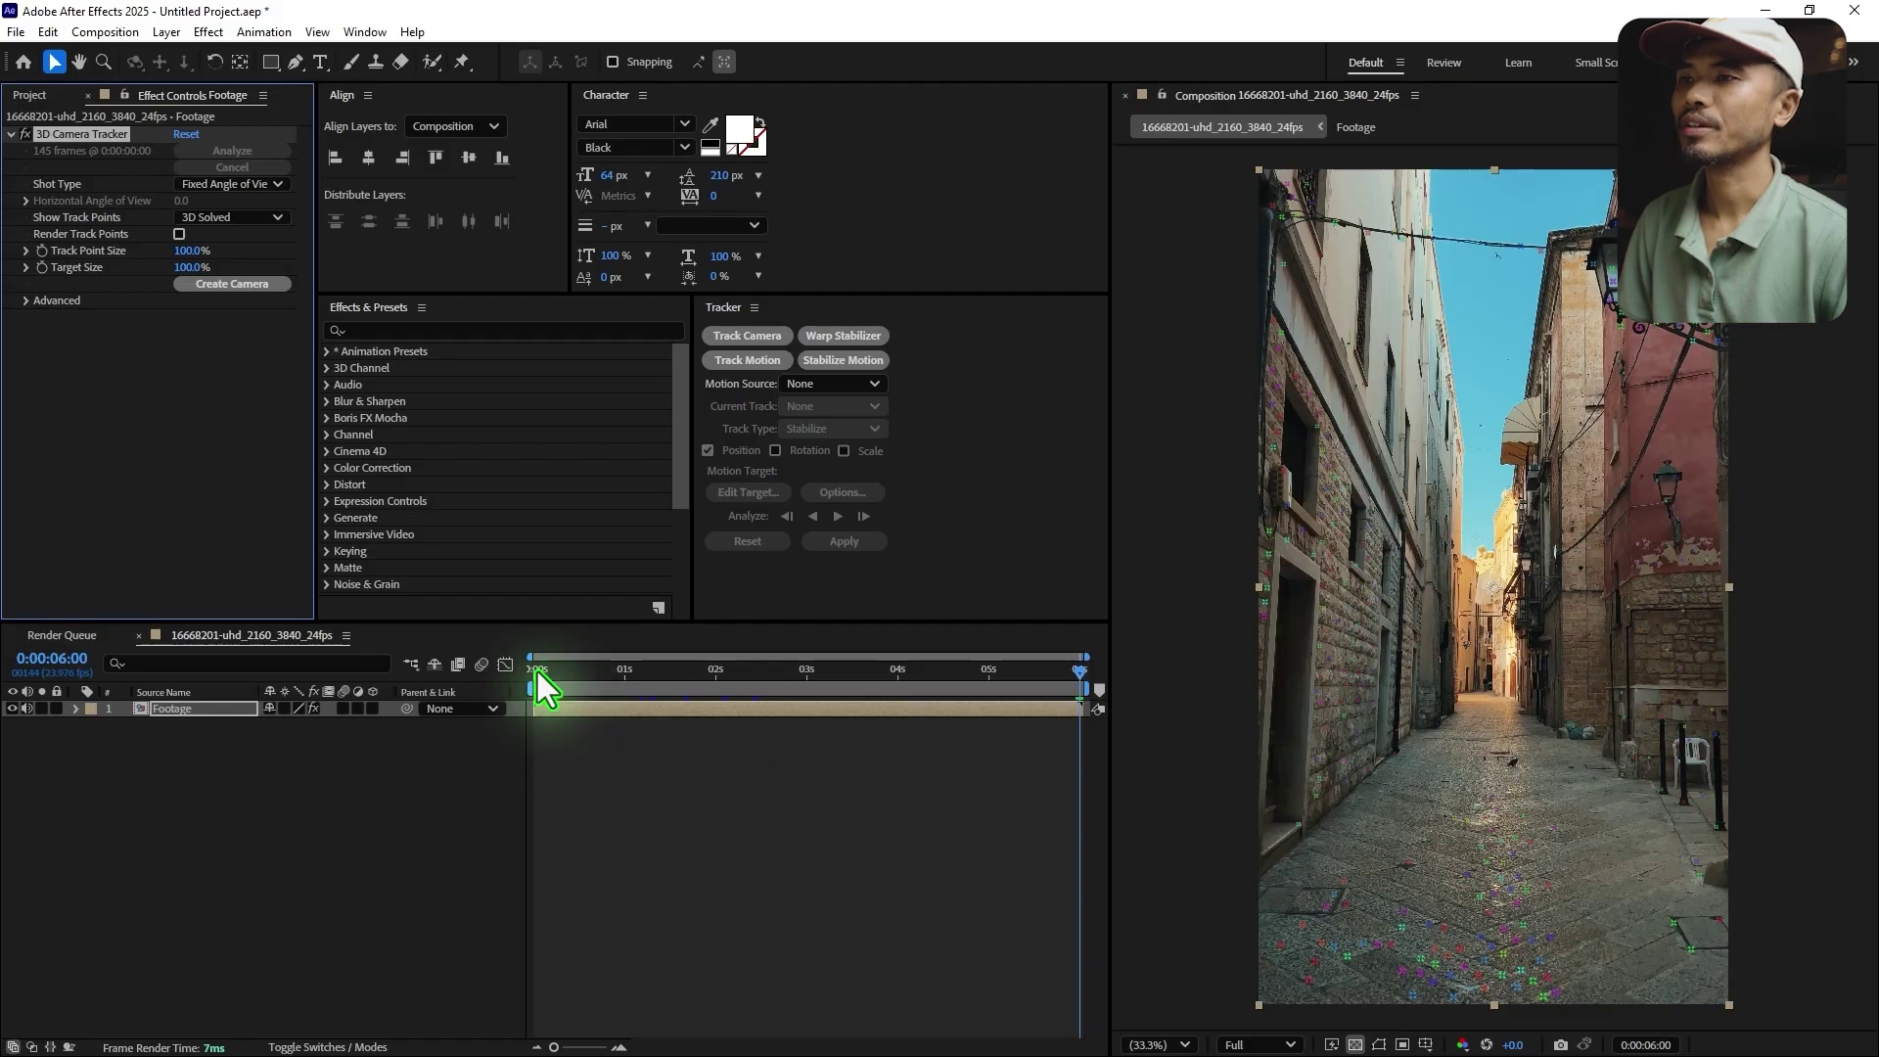
# - Back in After Effects, preview the tracked footage from the start and select the 3D Camera Tracker effect to inspect its track points
pyautogui.click(537, 671)
pyautogui.press('space')
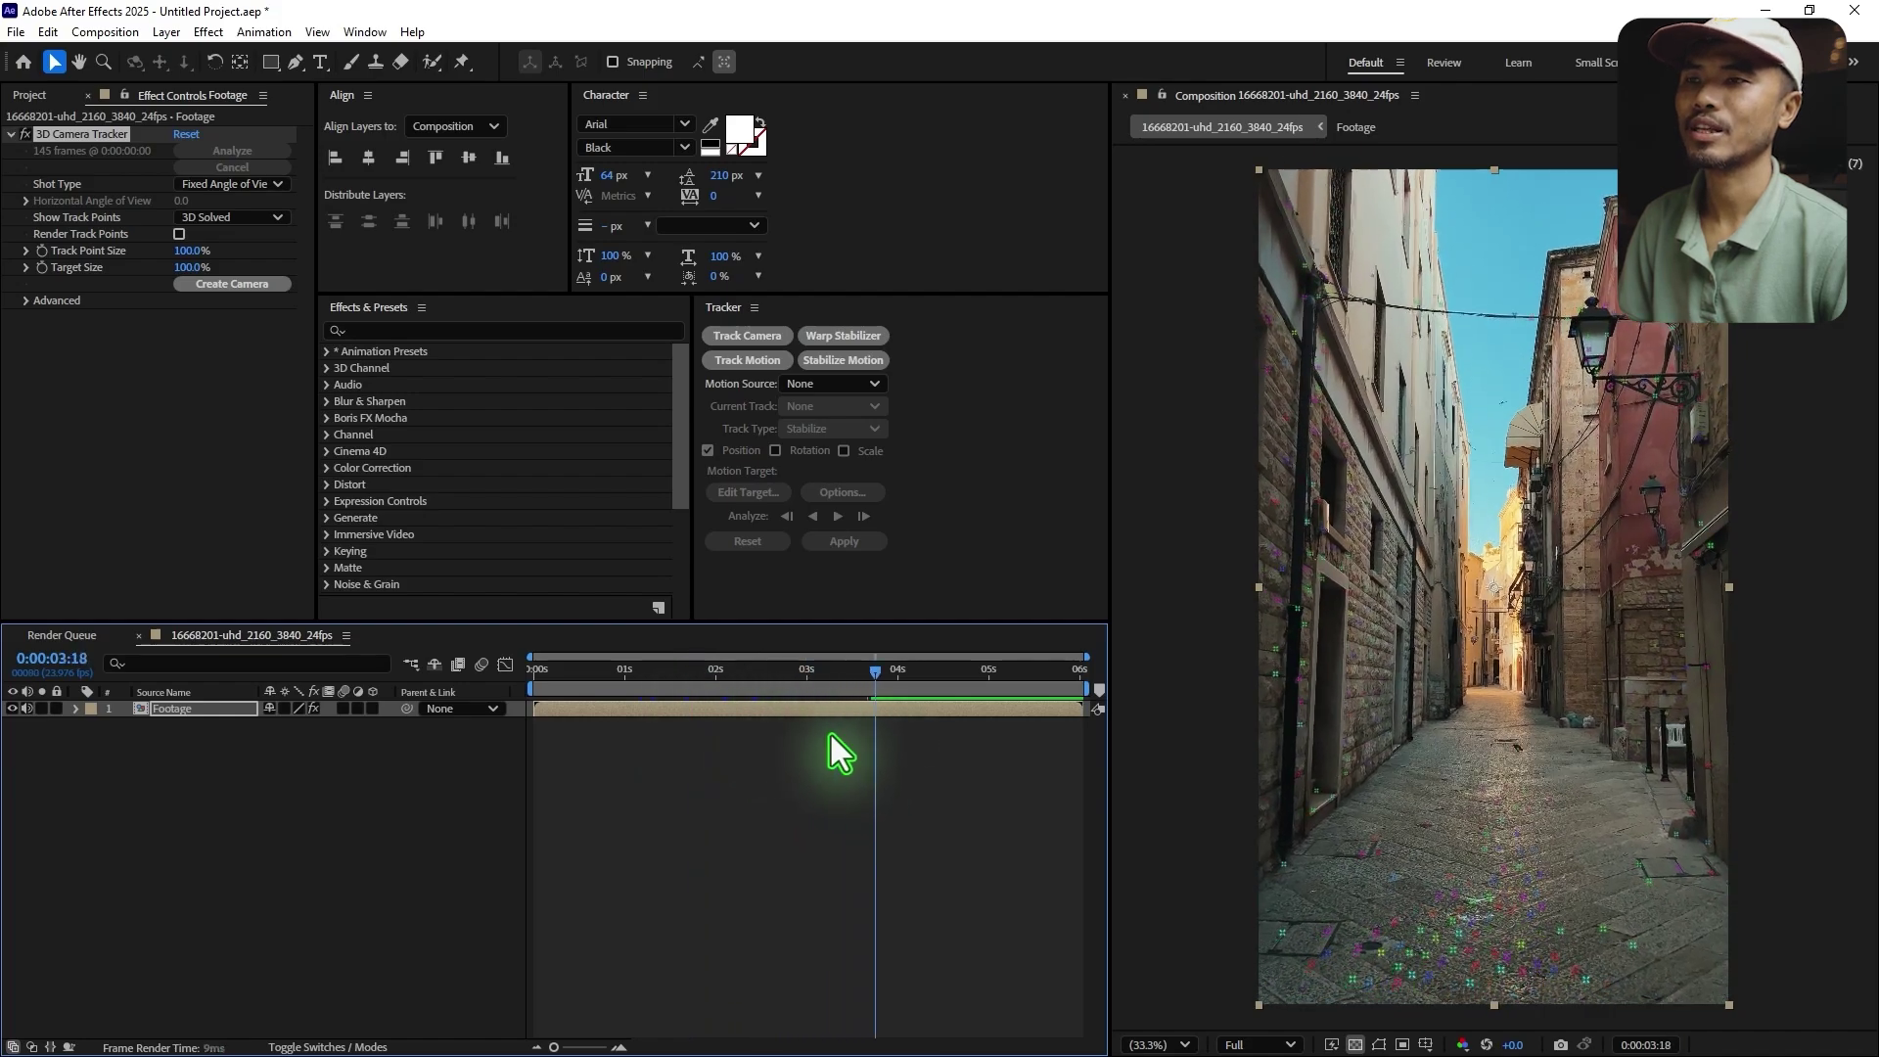
pyautogui.press('space')
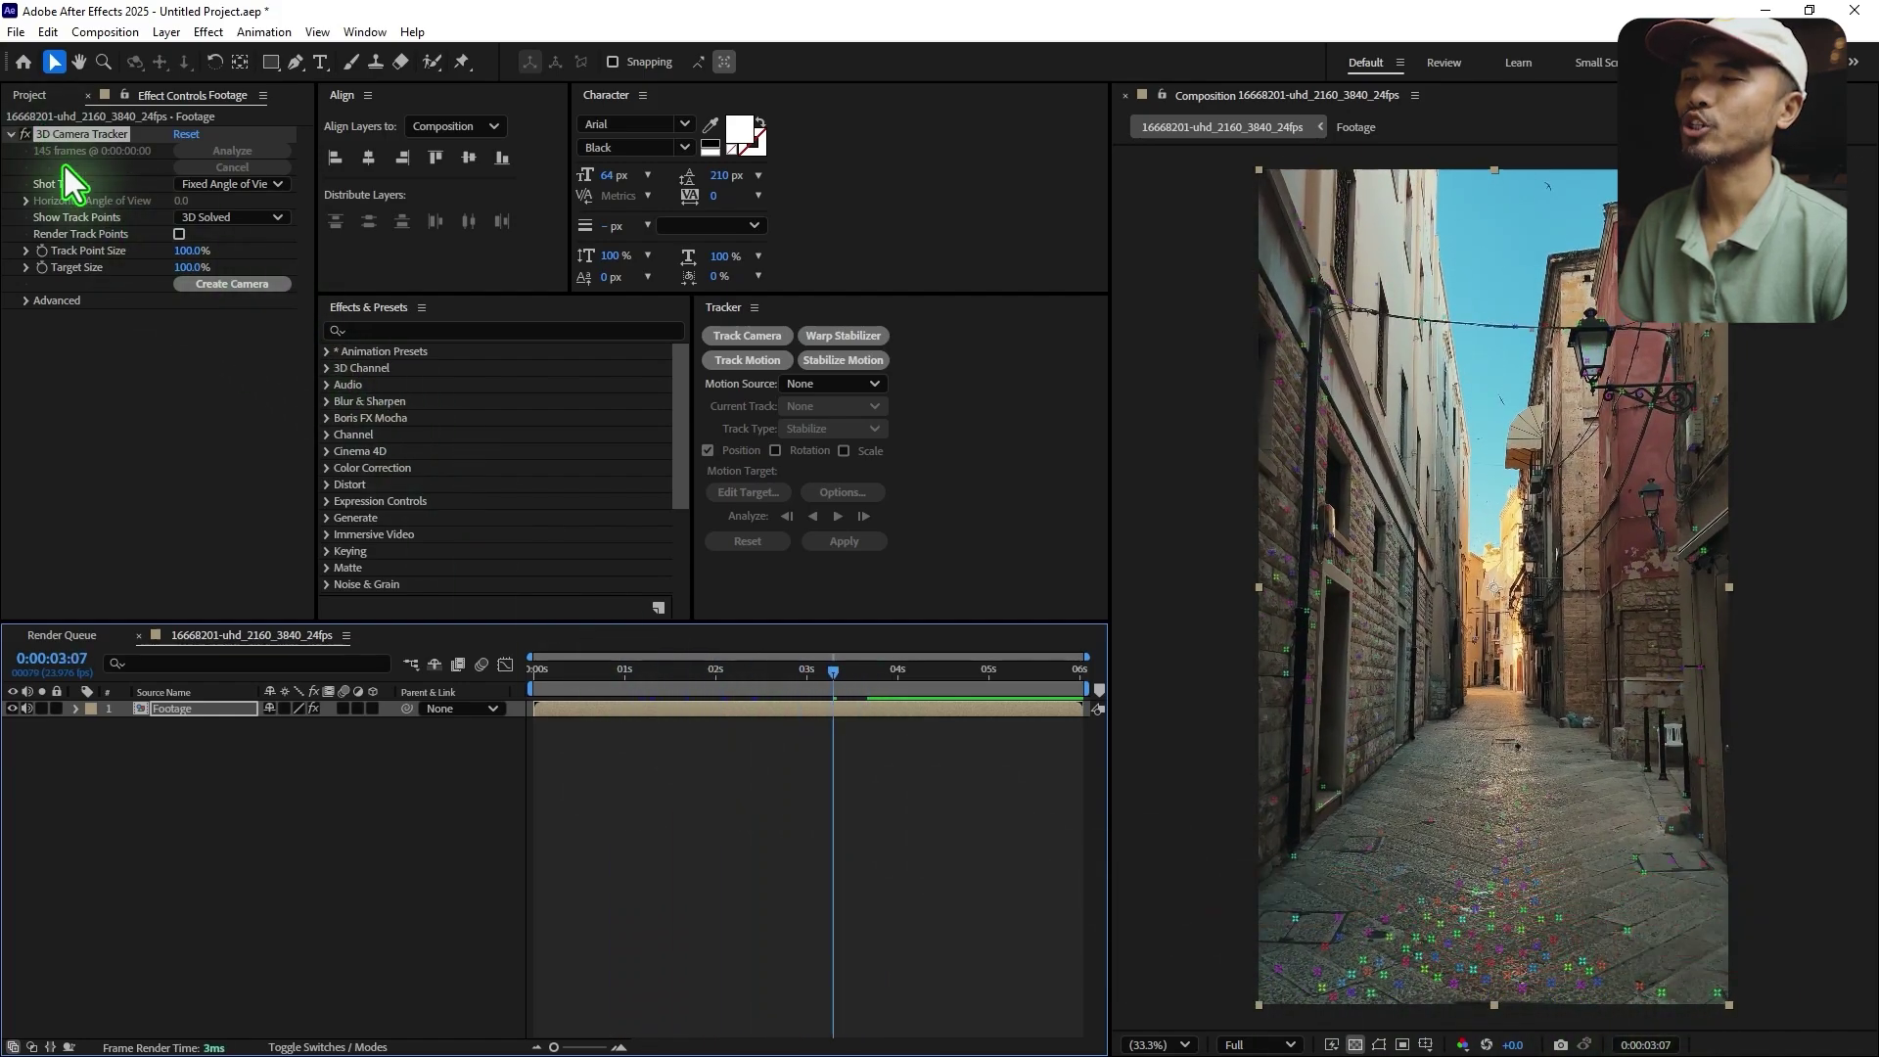
pyautogui.click(100, 176)
pyautogui.click(91, 133)
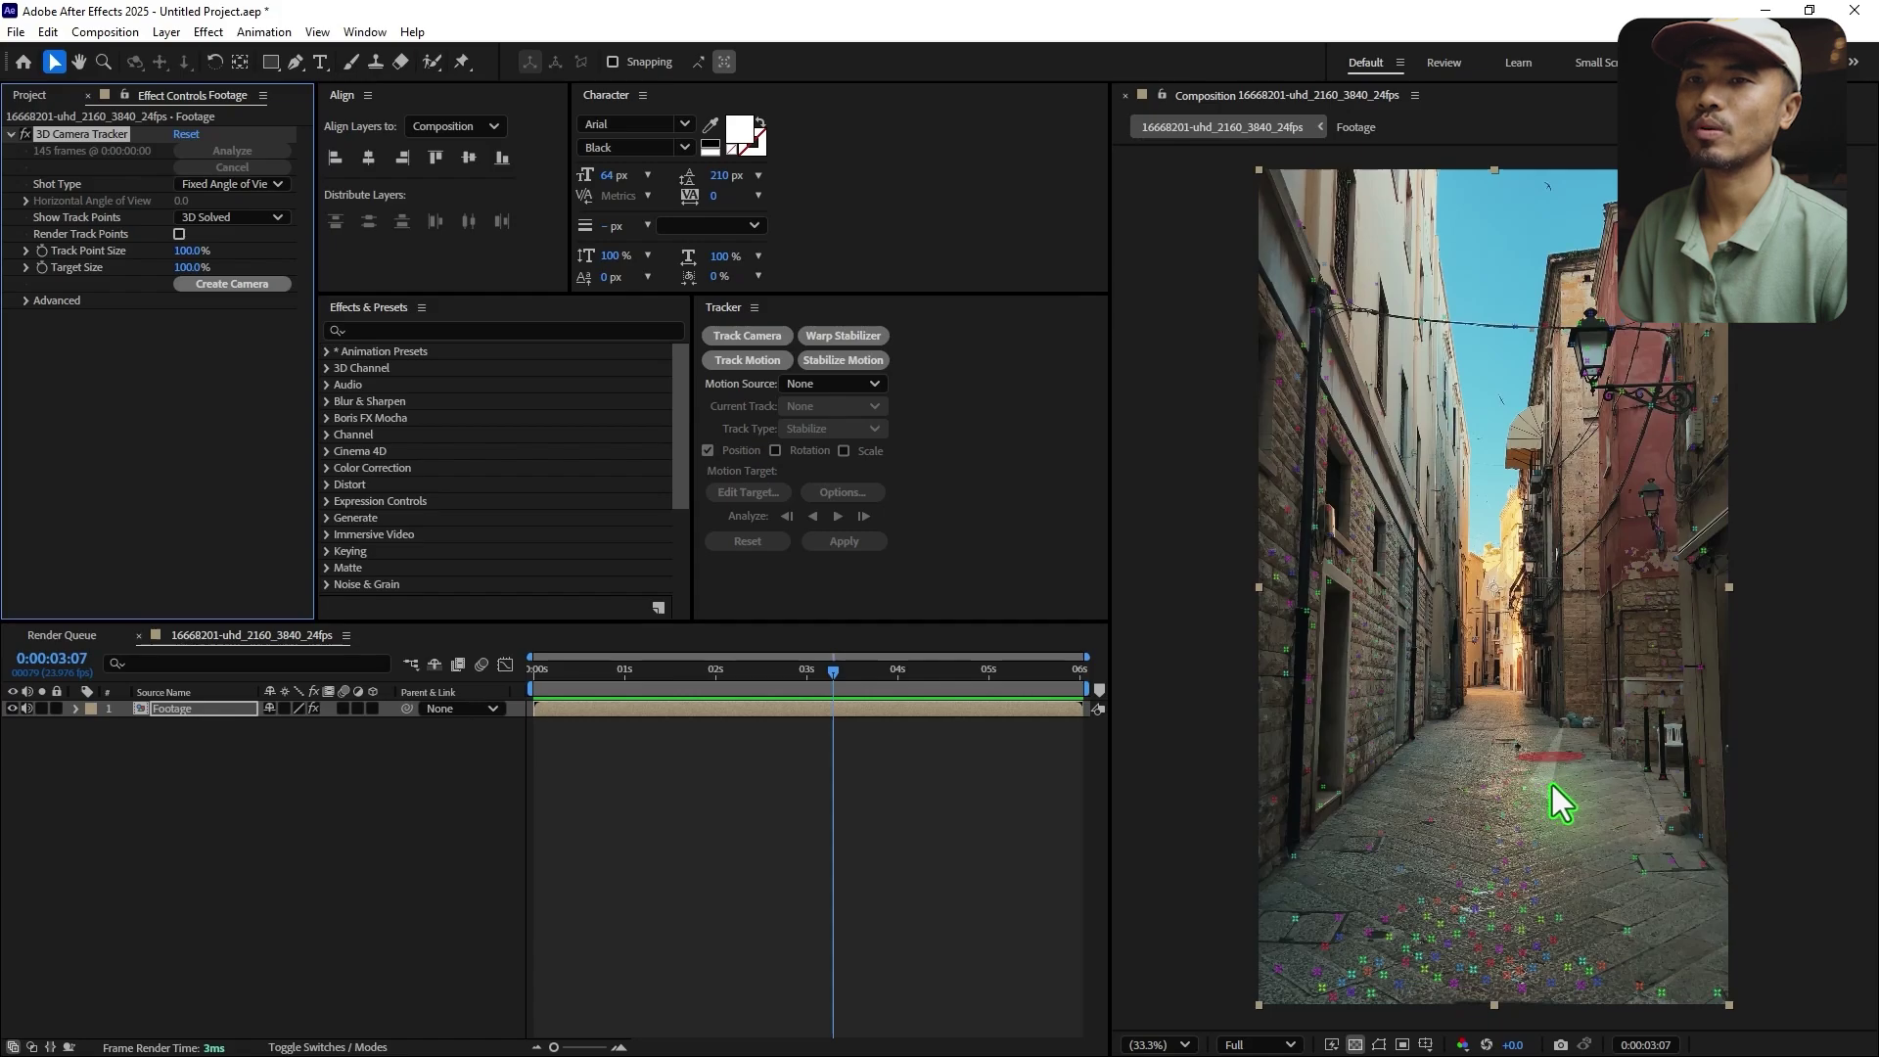
# - Create a solid and camera from the 3D tracker points on the alley ground, around the middle of the street
pyautogui.moveTo(1524, 766)
pyautogui.mouseDown()
pyautogui.moveTo(1445, 773)
pyautogui.moveTo(1459, 809)
pyautogui.moveTo(1541, 779)
pyautogui.mouseUp()
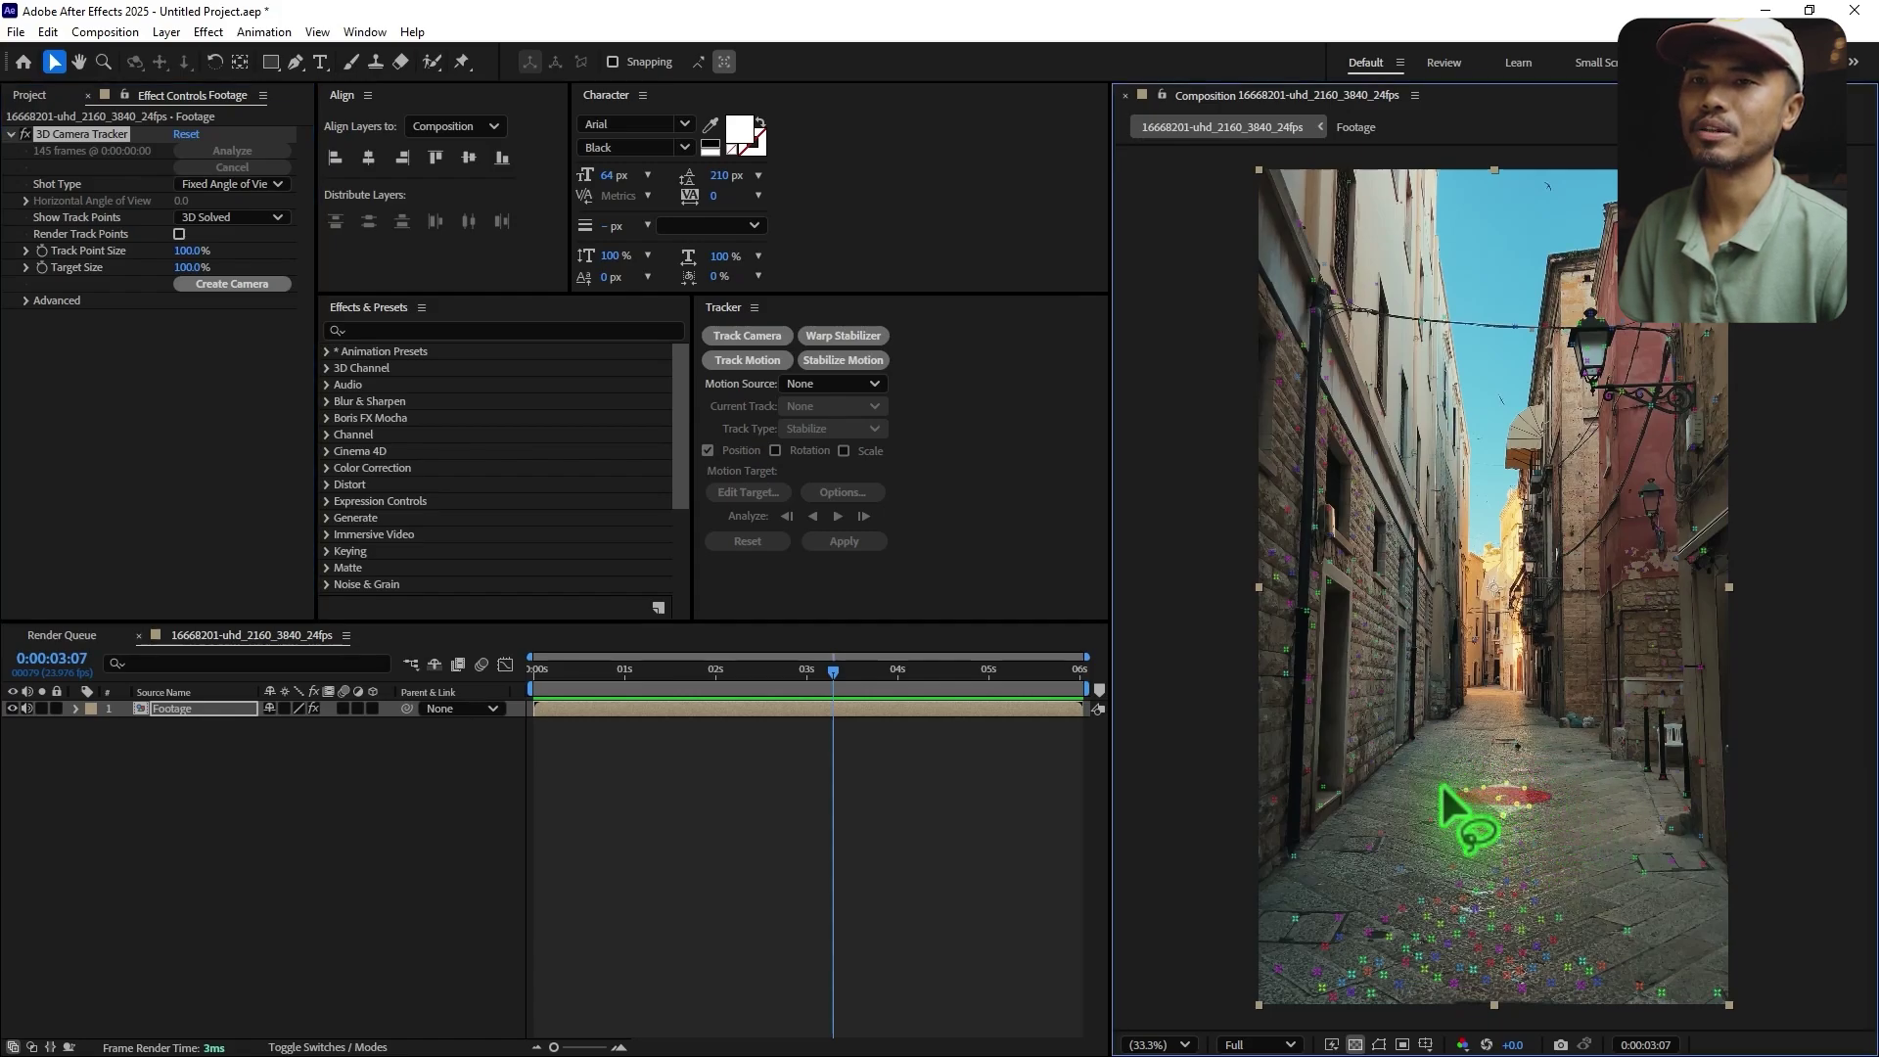
pyautogui.rightClick(1499, 794)
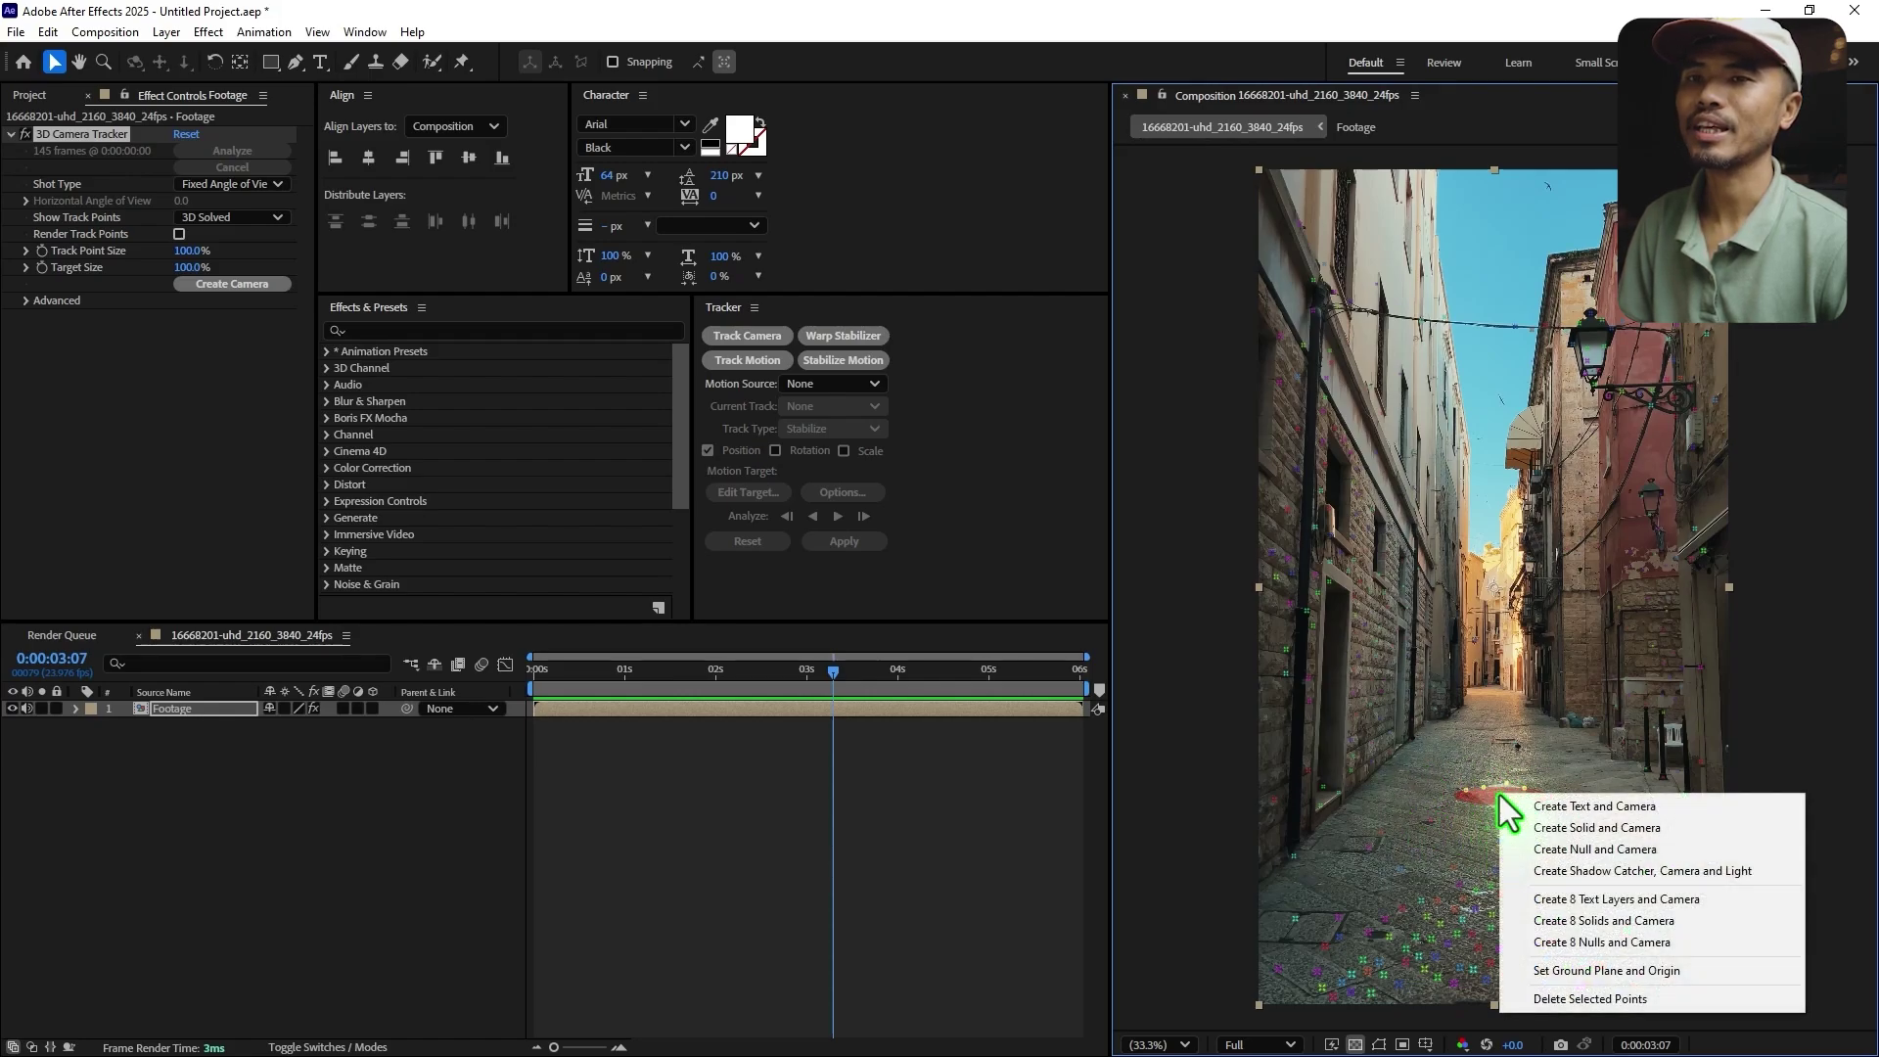
pyautogui.click(1569, 831)
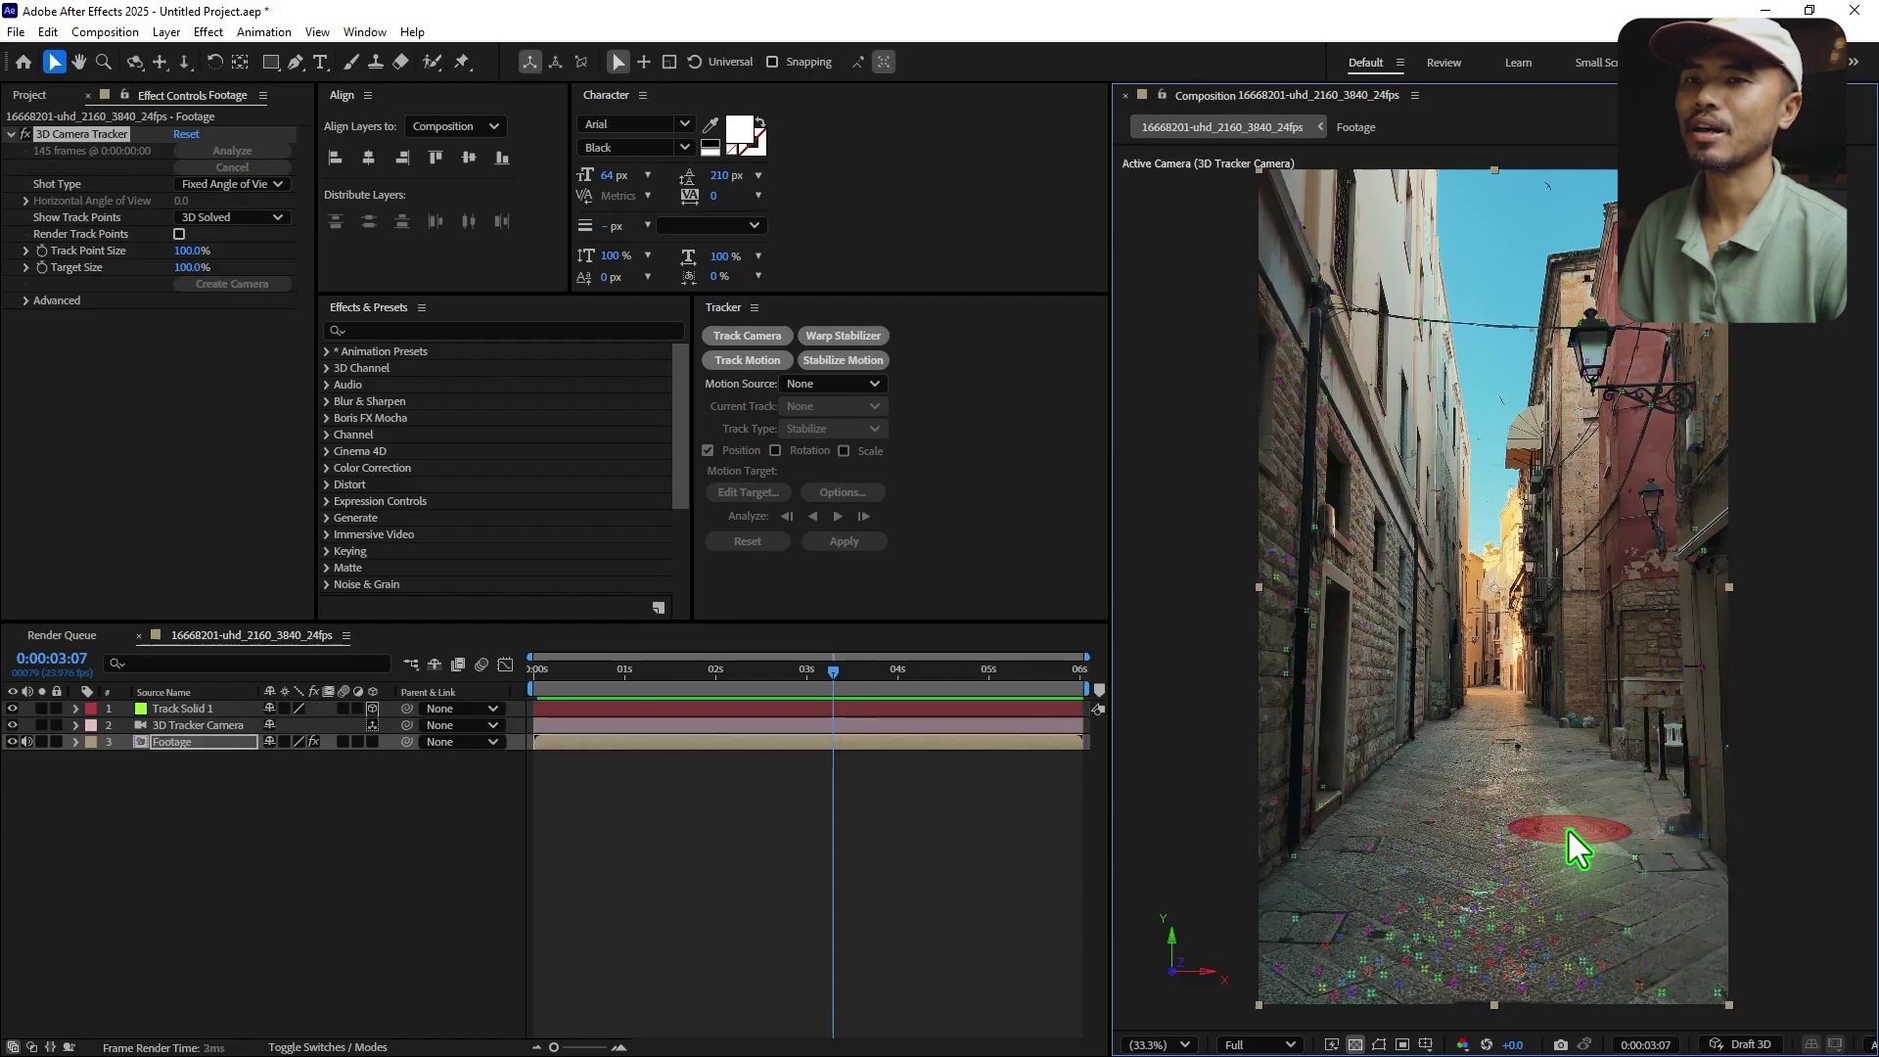
pyautogui.click(190, 710)
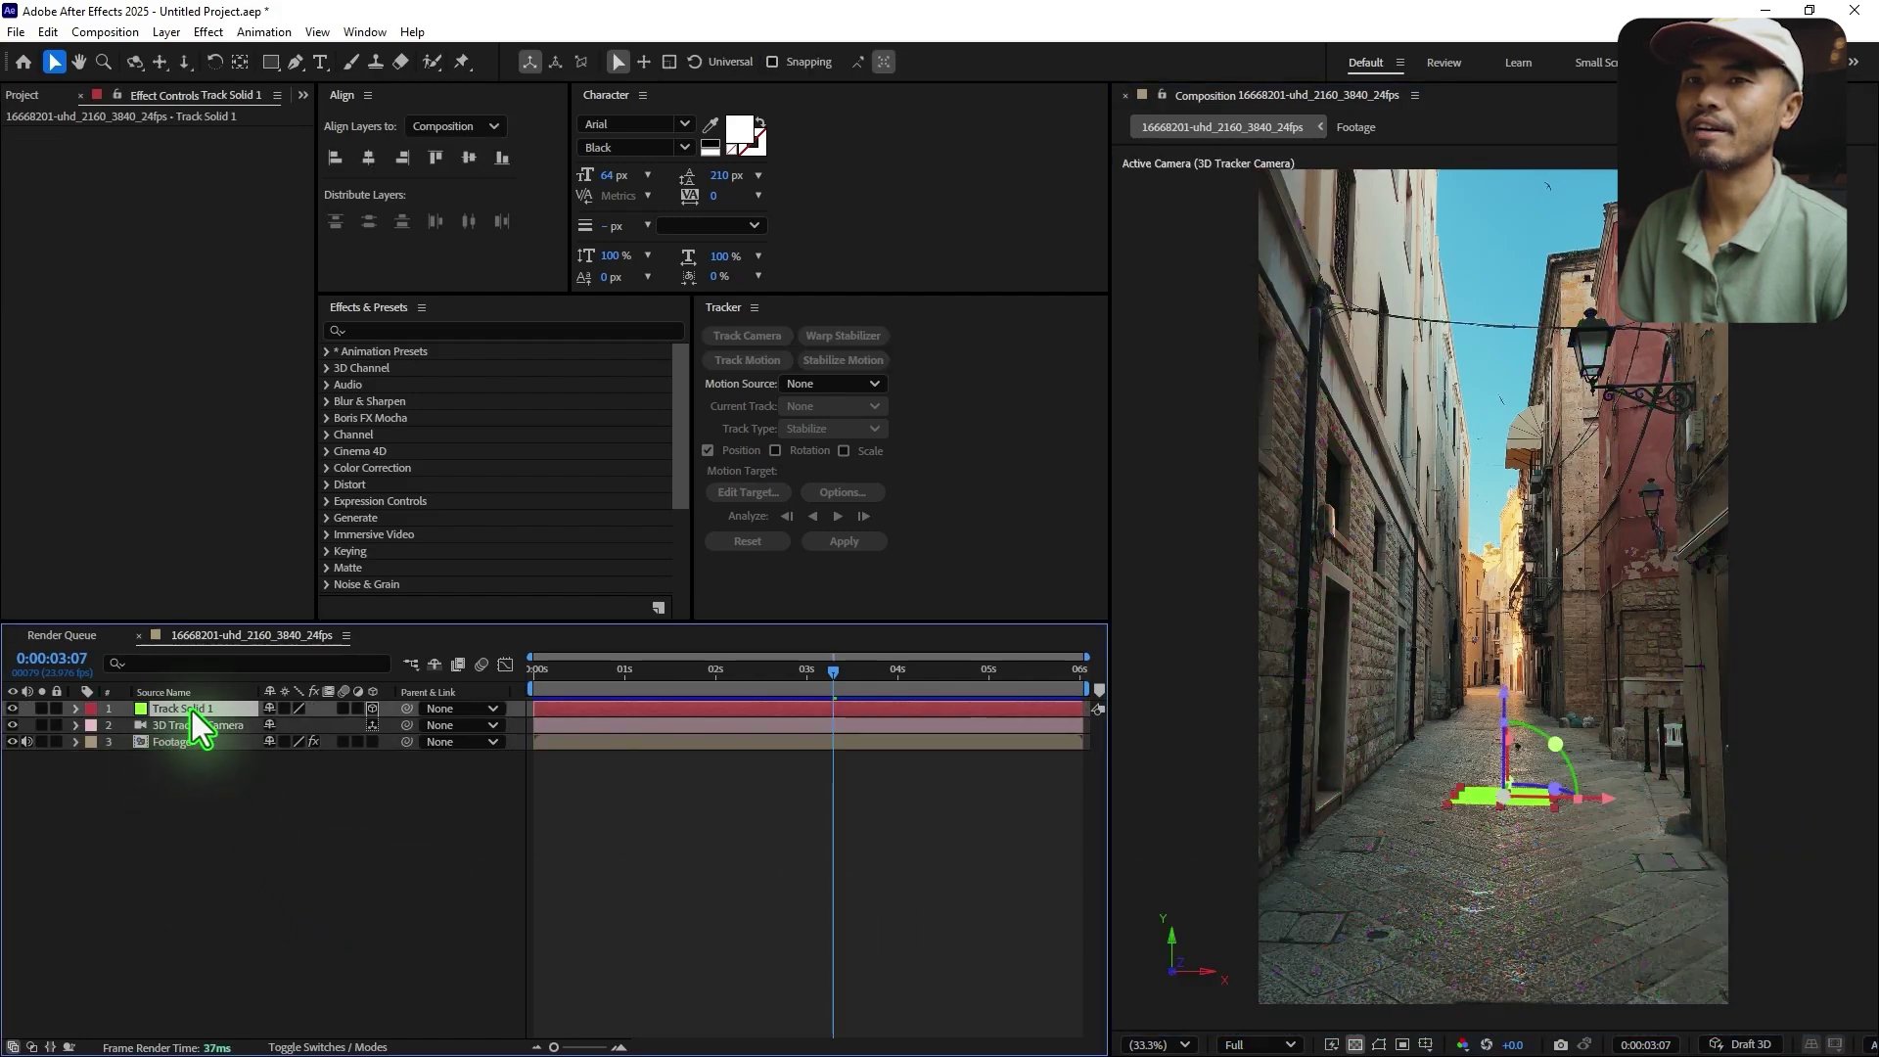
pyautogui.click(333, 925)
# - Import the simple_cola_can 3D model from the 1909074d3916813c subfolder of the Footage folder into the project
pyautogui.click(22, 96)
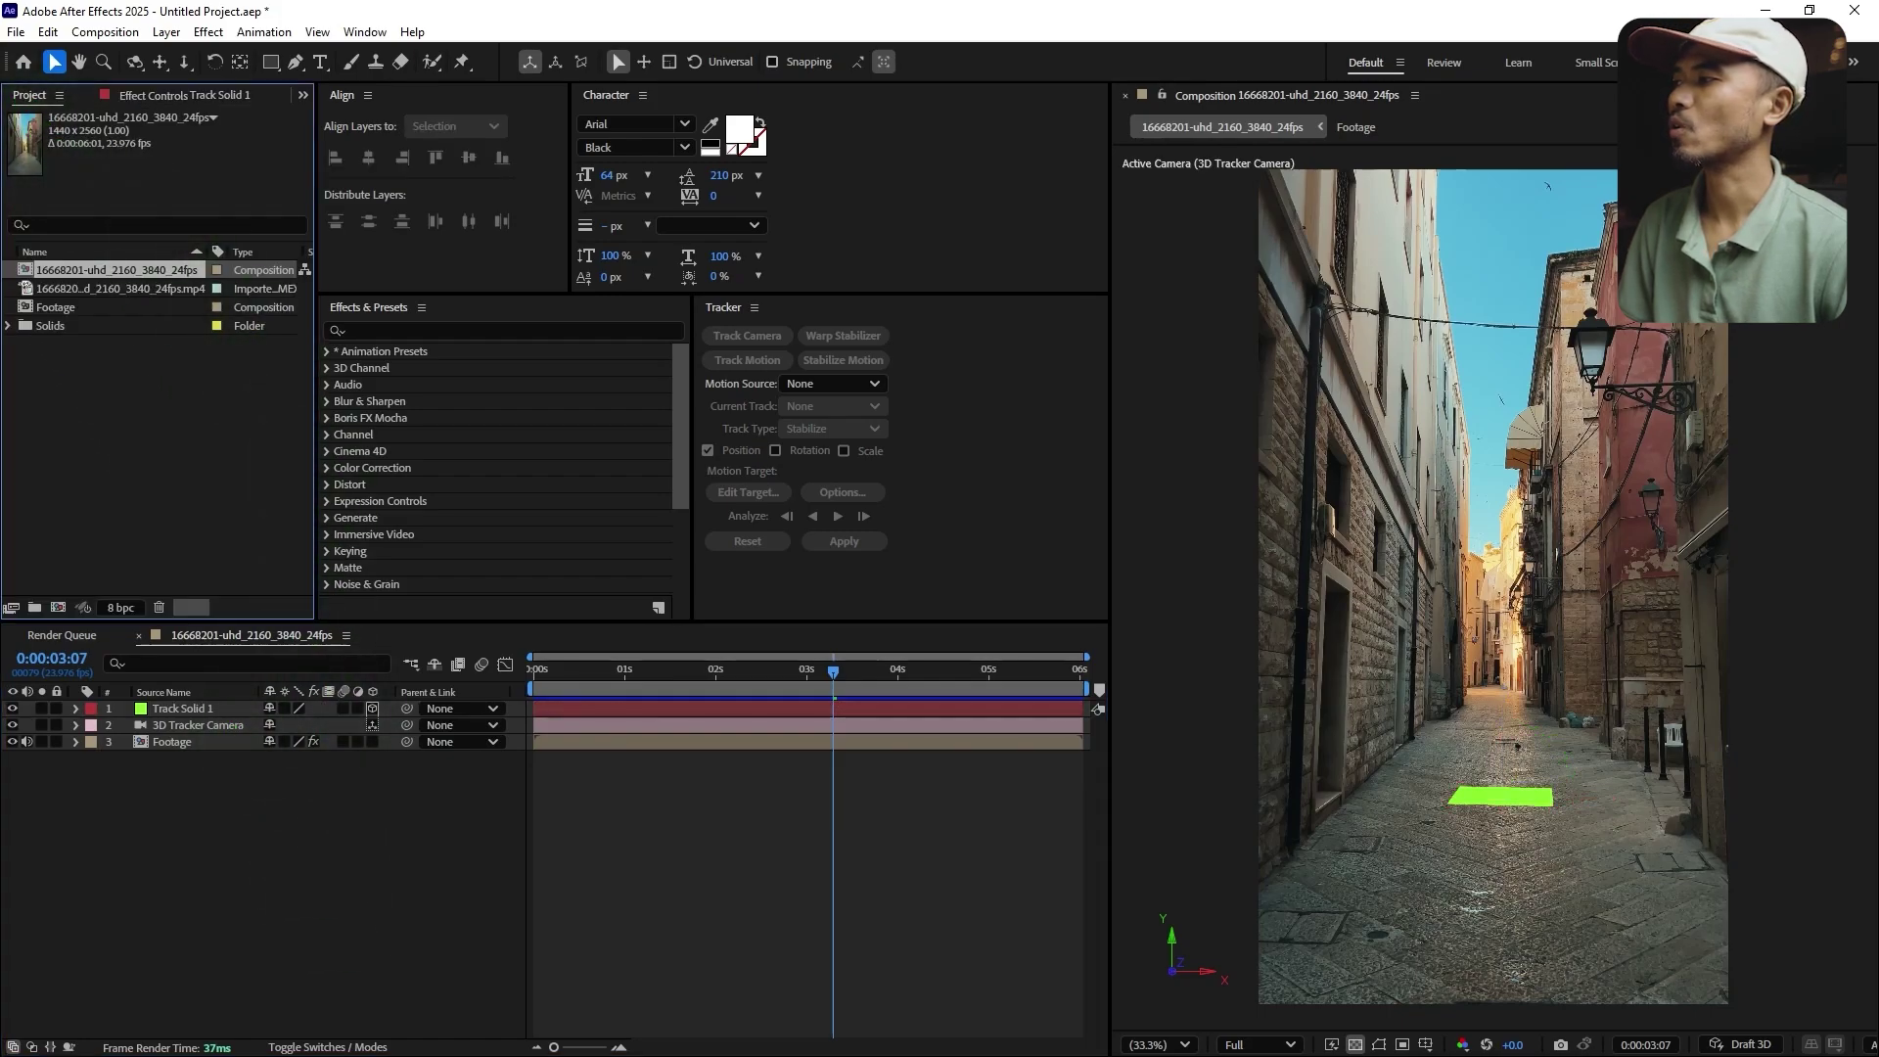
pyautogui.hotkey('alt', 'Tab')
pyautogui.moveTo(890, 201); pyautogui.dragTo(988, 200)
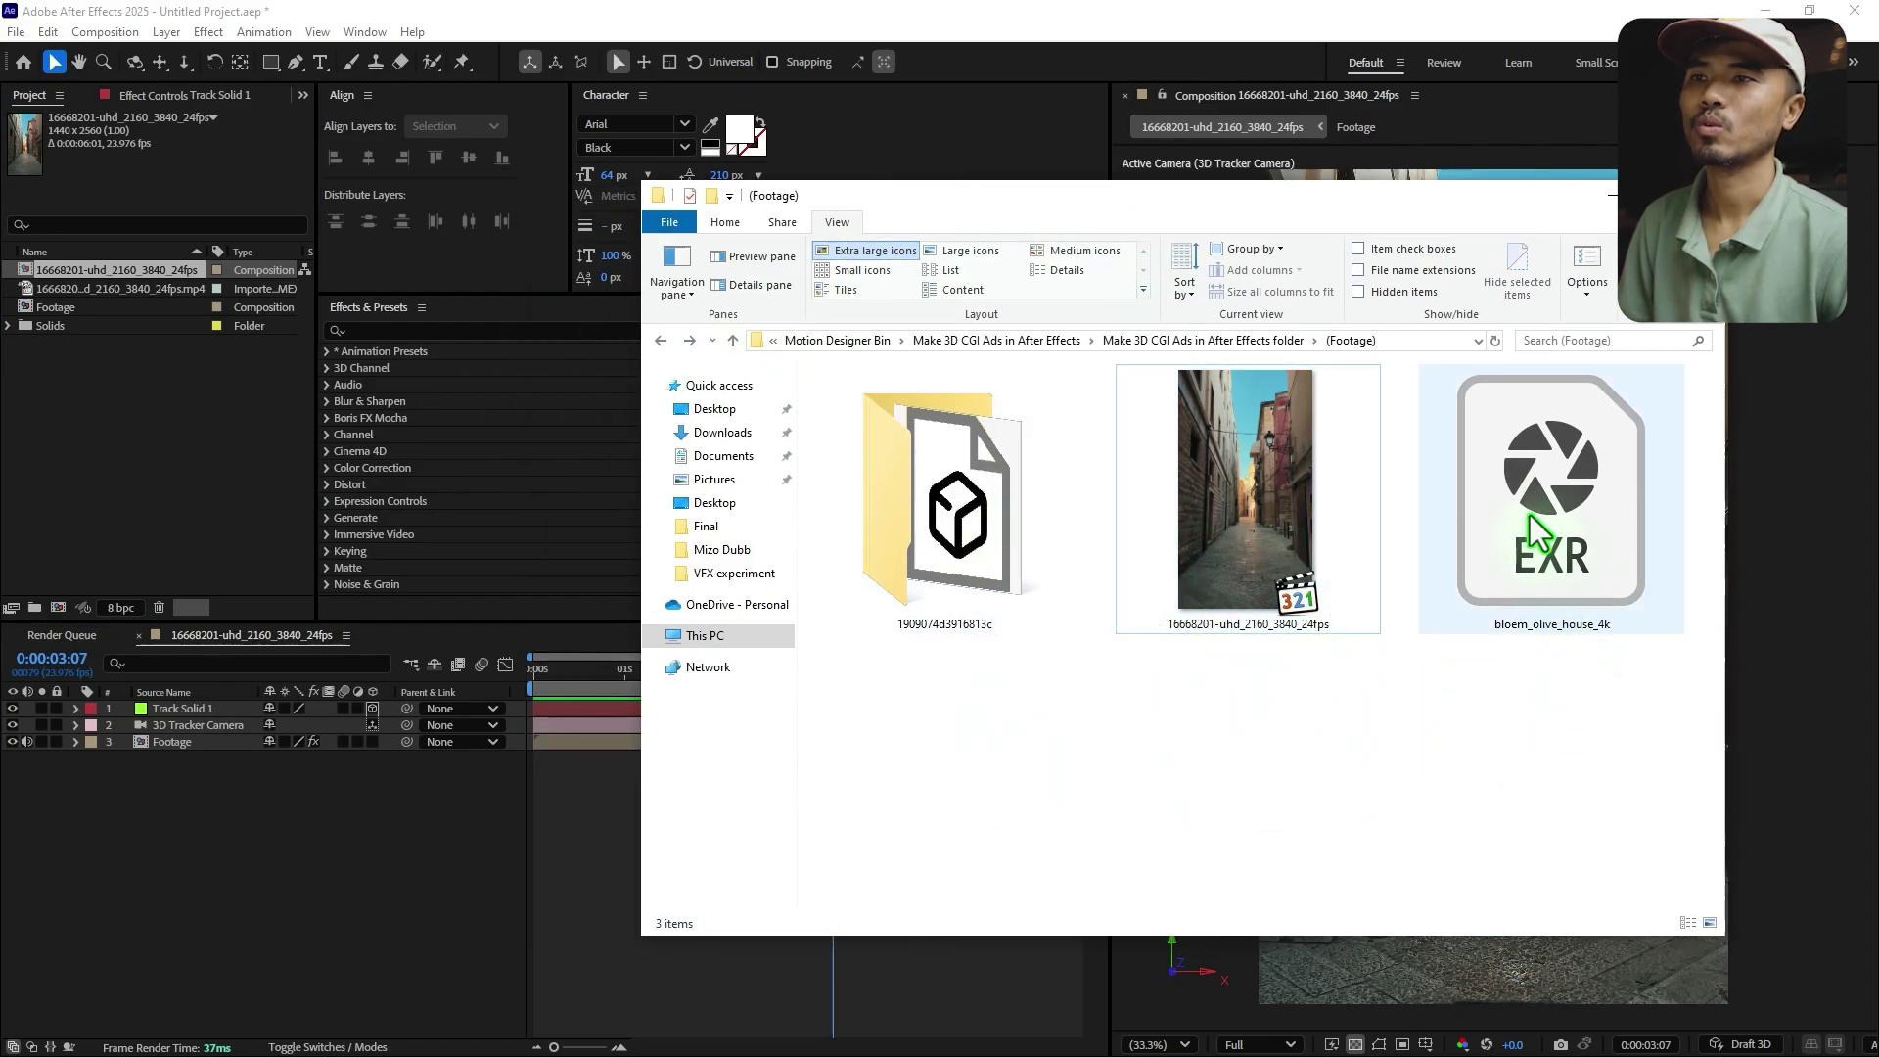
pyautogui.doubleClick(961, 581)
pyautogui.click(884, 401)
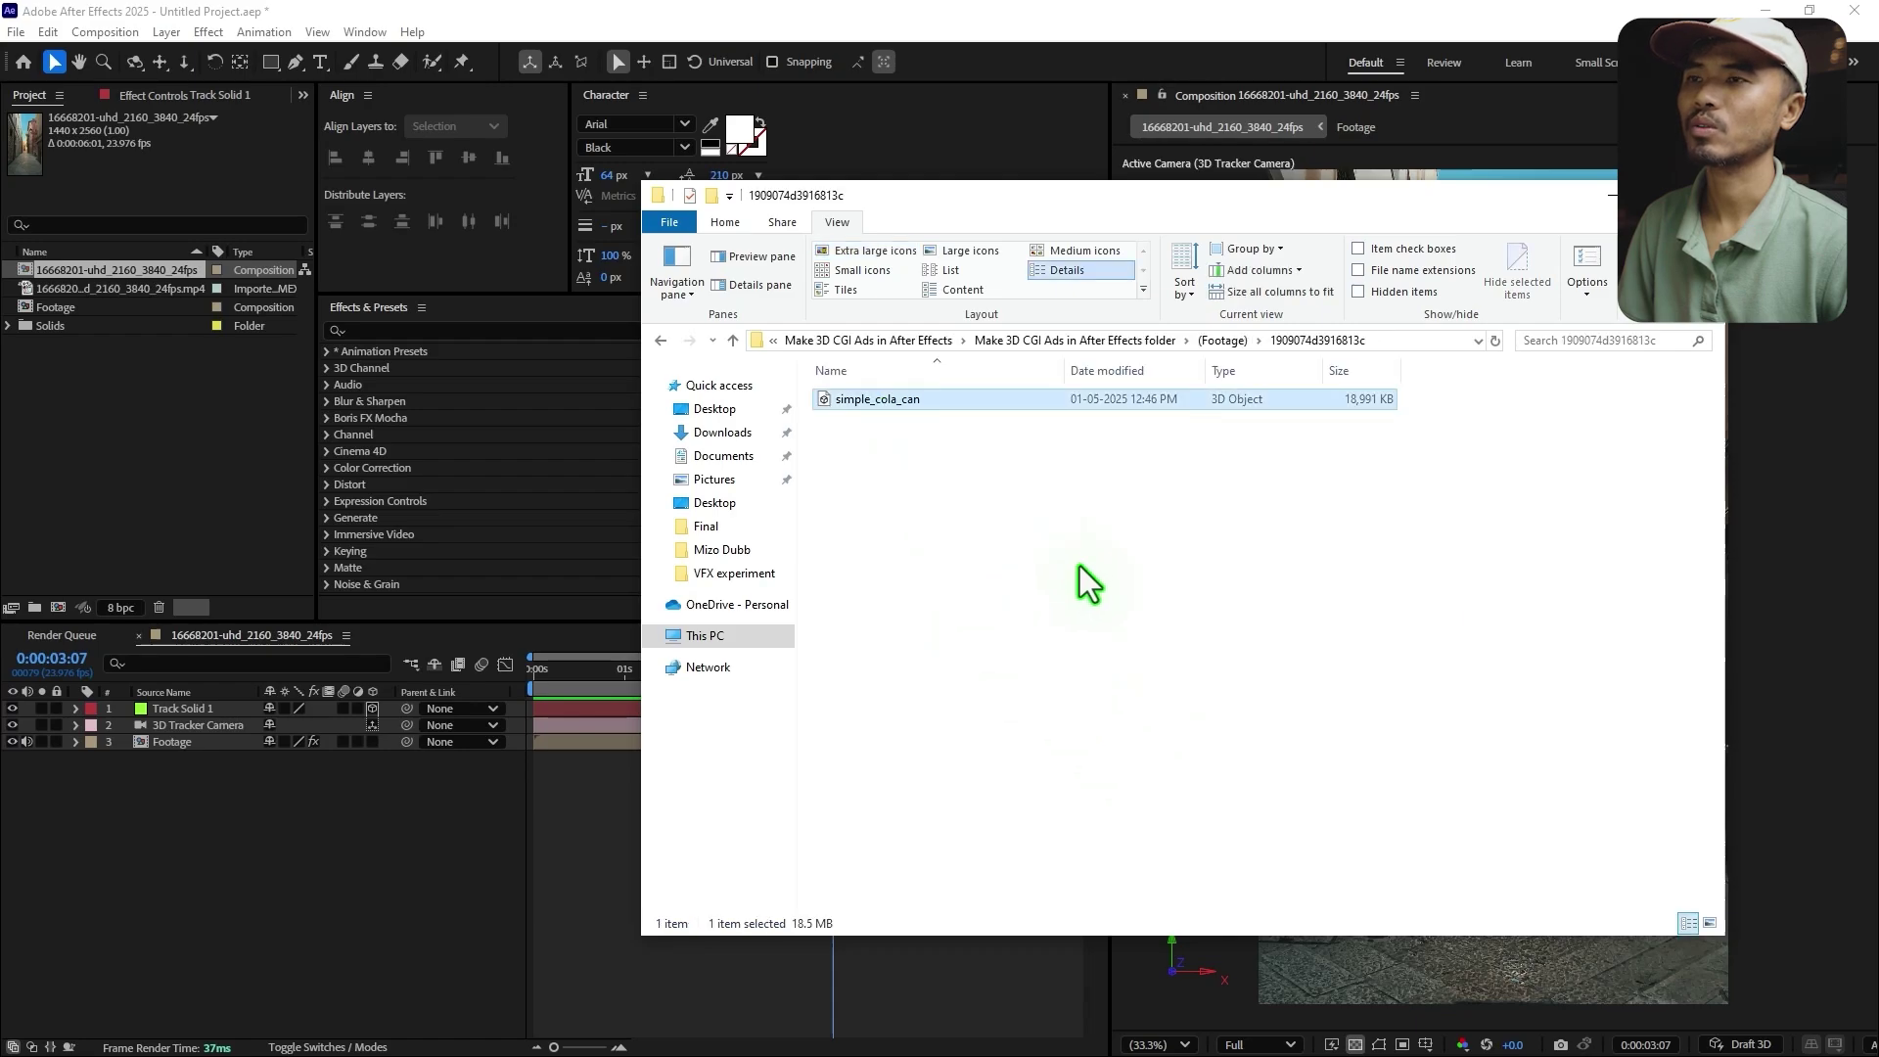
pyautogui.moveTo(878, 401); pyautogui.dragTo(145, 484)
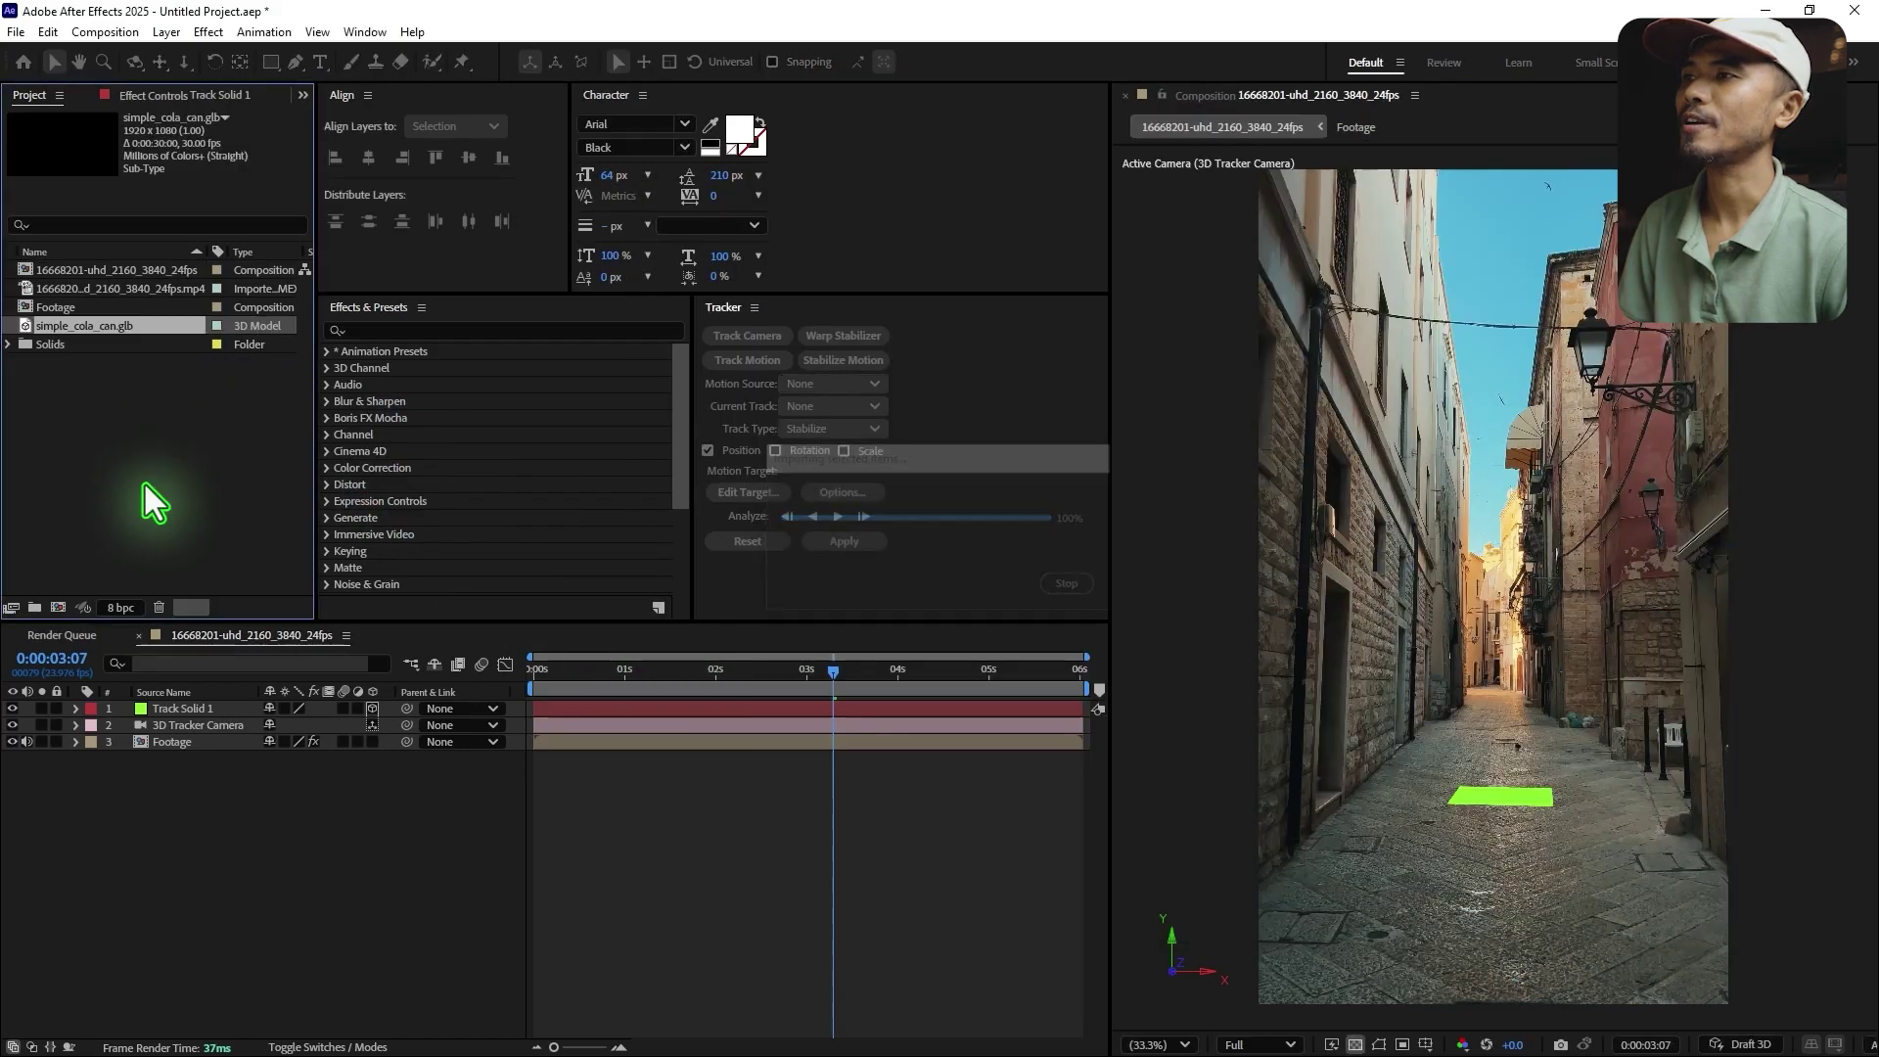
# - Add the cola can model above the track solid in the composition, naming it Coke and fitting it to comp size
pyautogui.moveTo(78, 323); pyautogui.dragTo(225, 703)
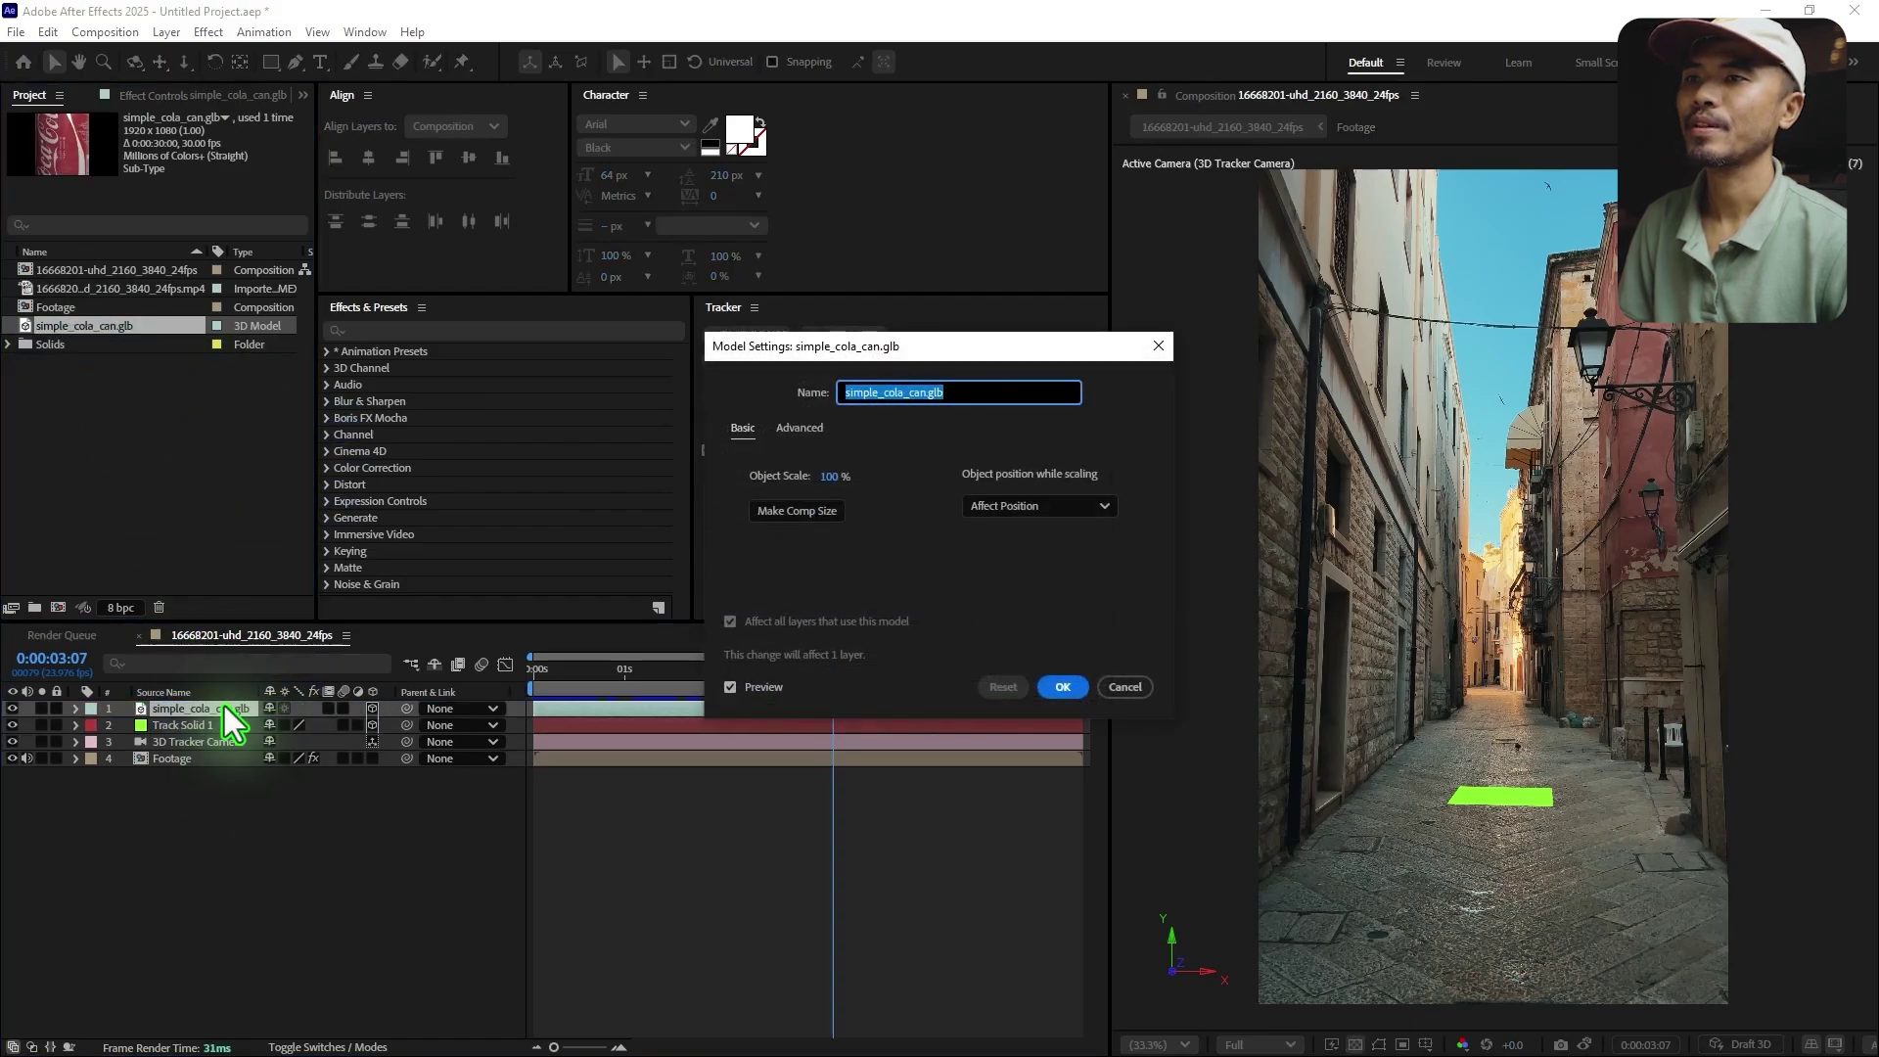
pyautogui.click(1040, 391)
pyautogui.tripleClick(1040, 392)
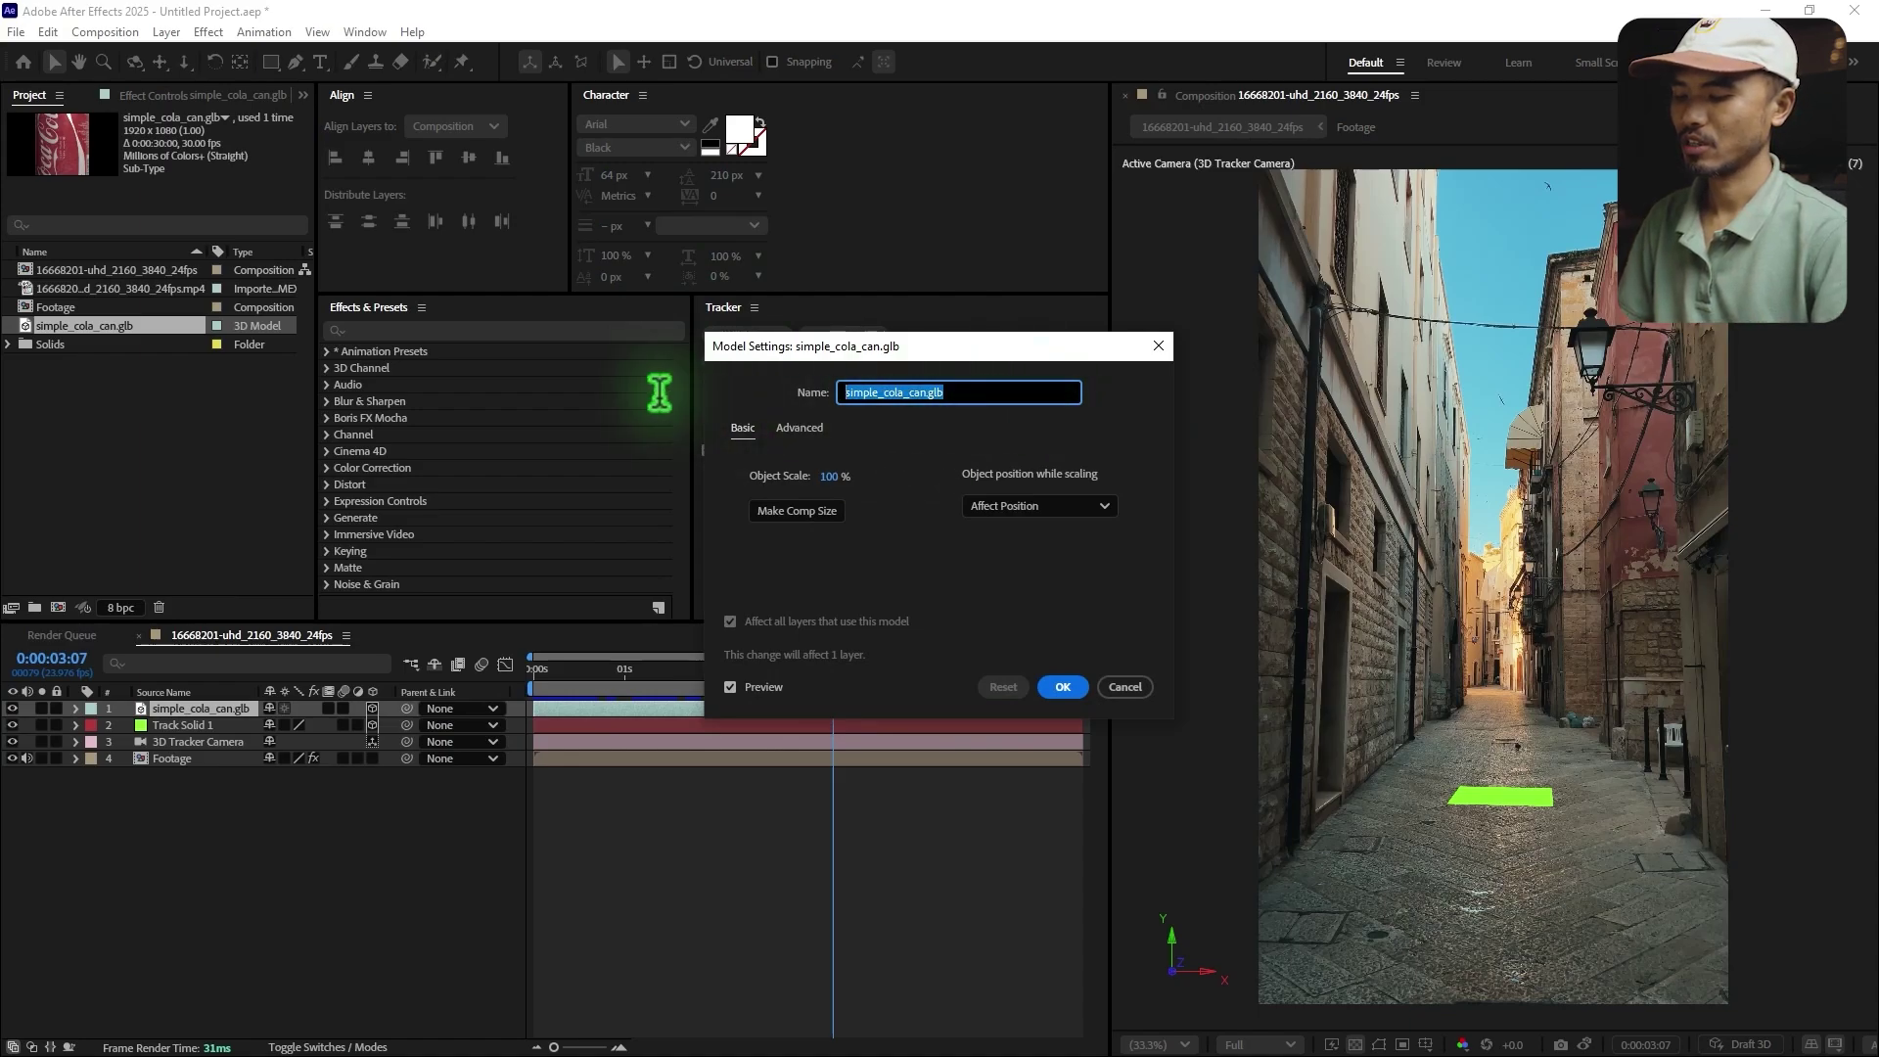
pyautogui.write('Coke')
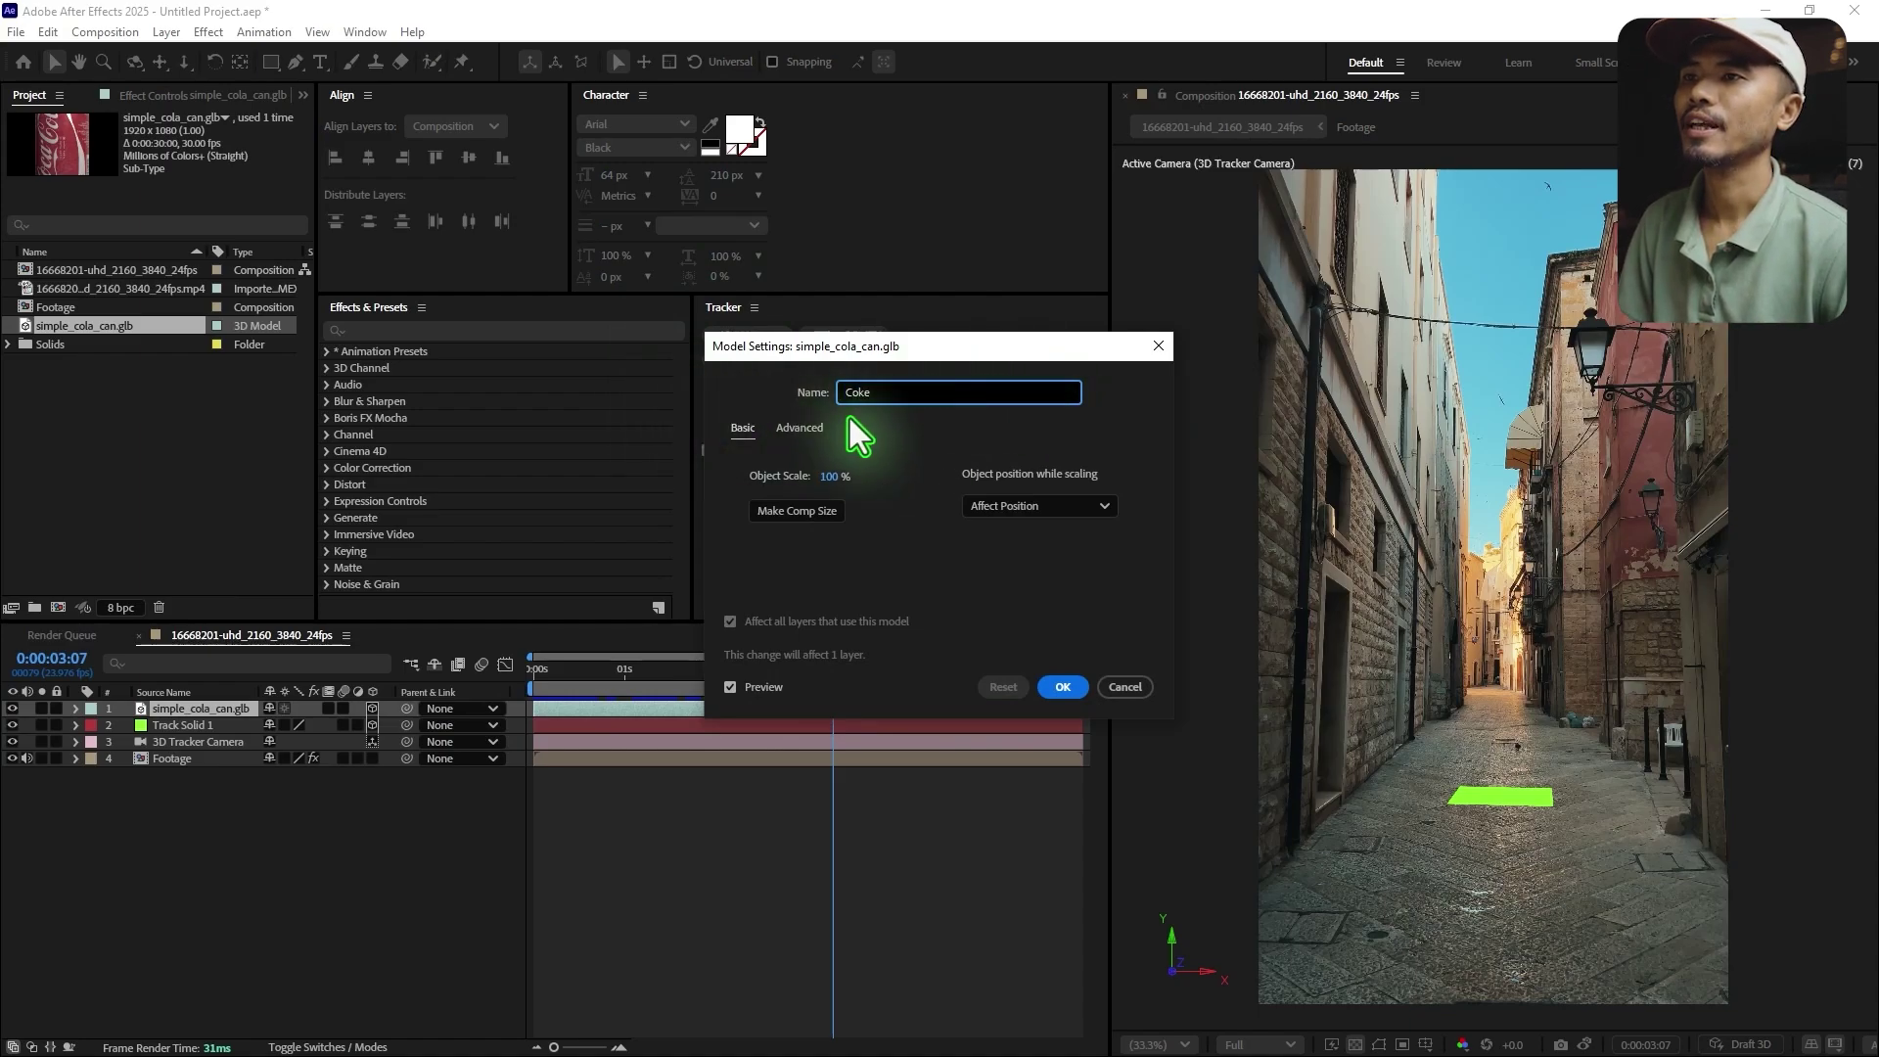
pyautogui.click(791, 513)
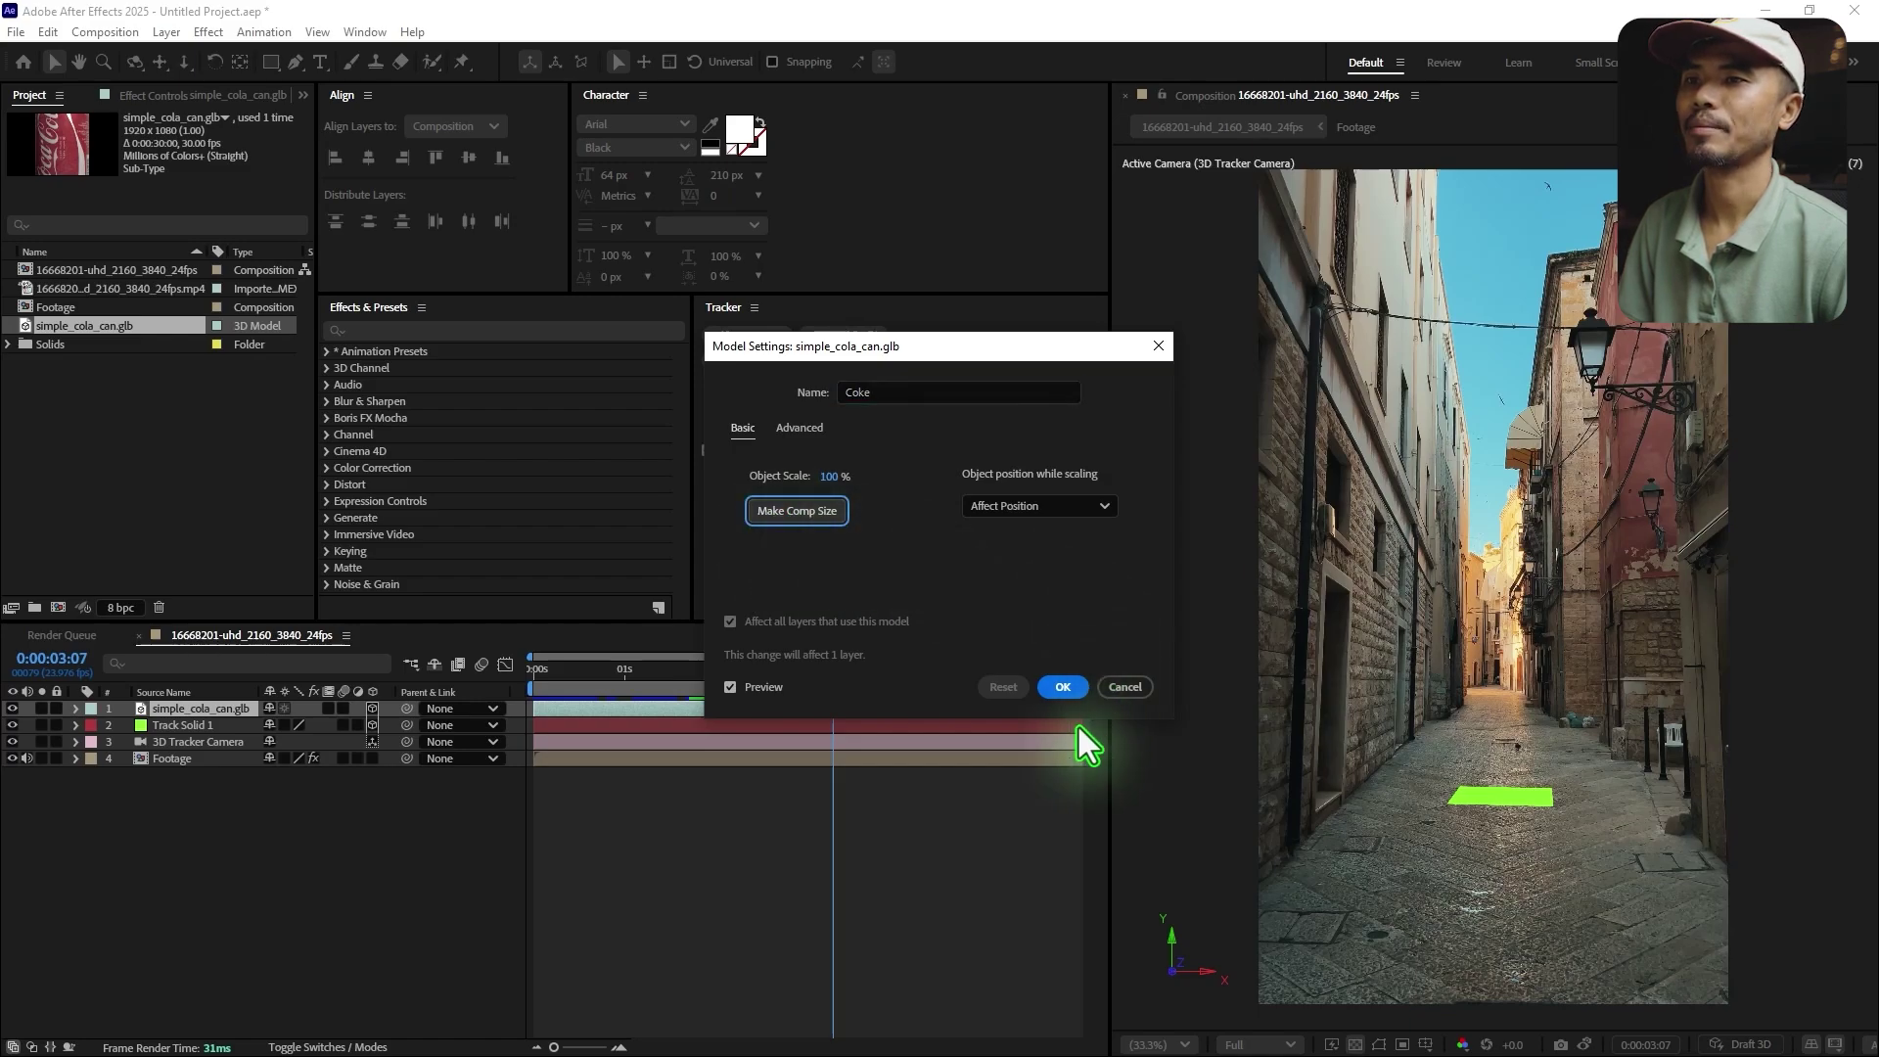
pyautogui.click(1062, 687)
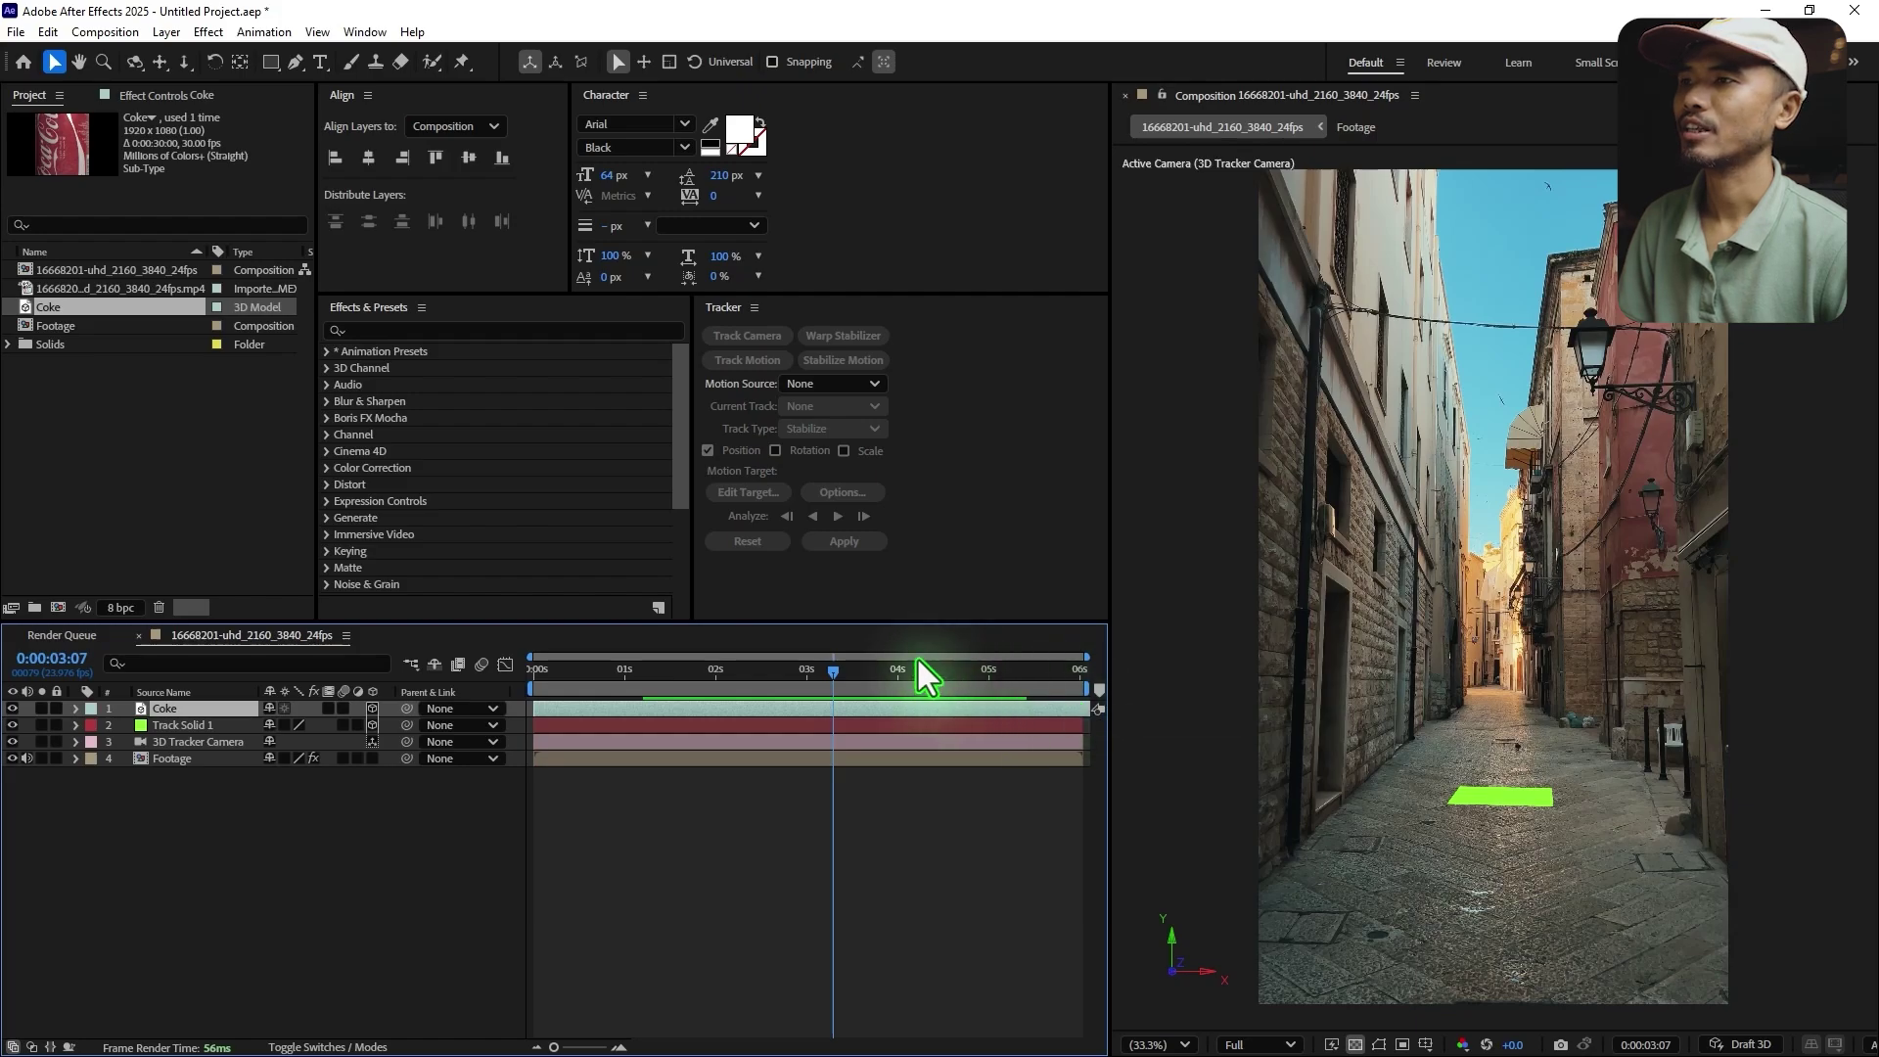
# - At 0:00:03:00, parent the Coke layer to Track Solid 1 and snap it to the solid's location
pyautogui.moveTo(617, 672); pyautogui.dragTo(807, 695)
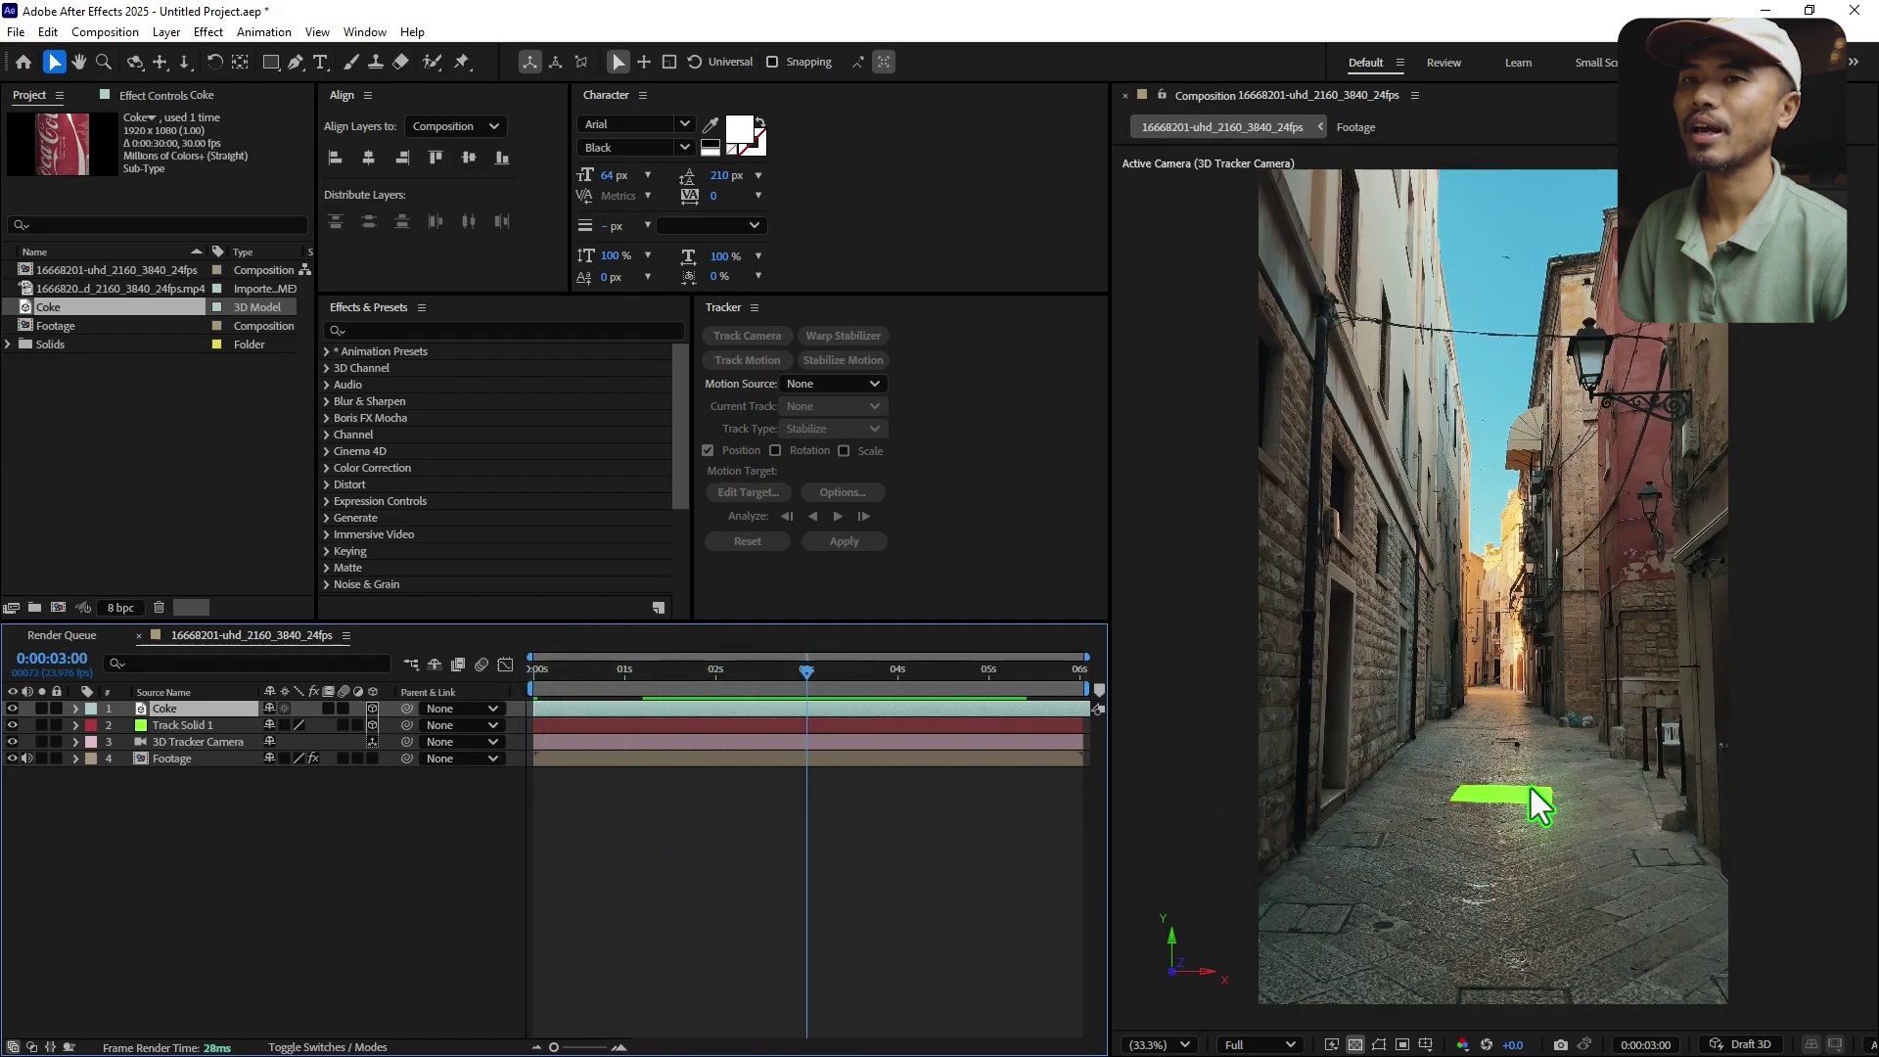
pyautogui.click(225, 782)
pyautogui.click(192, 711)
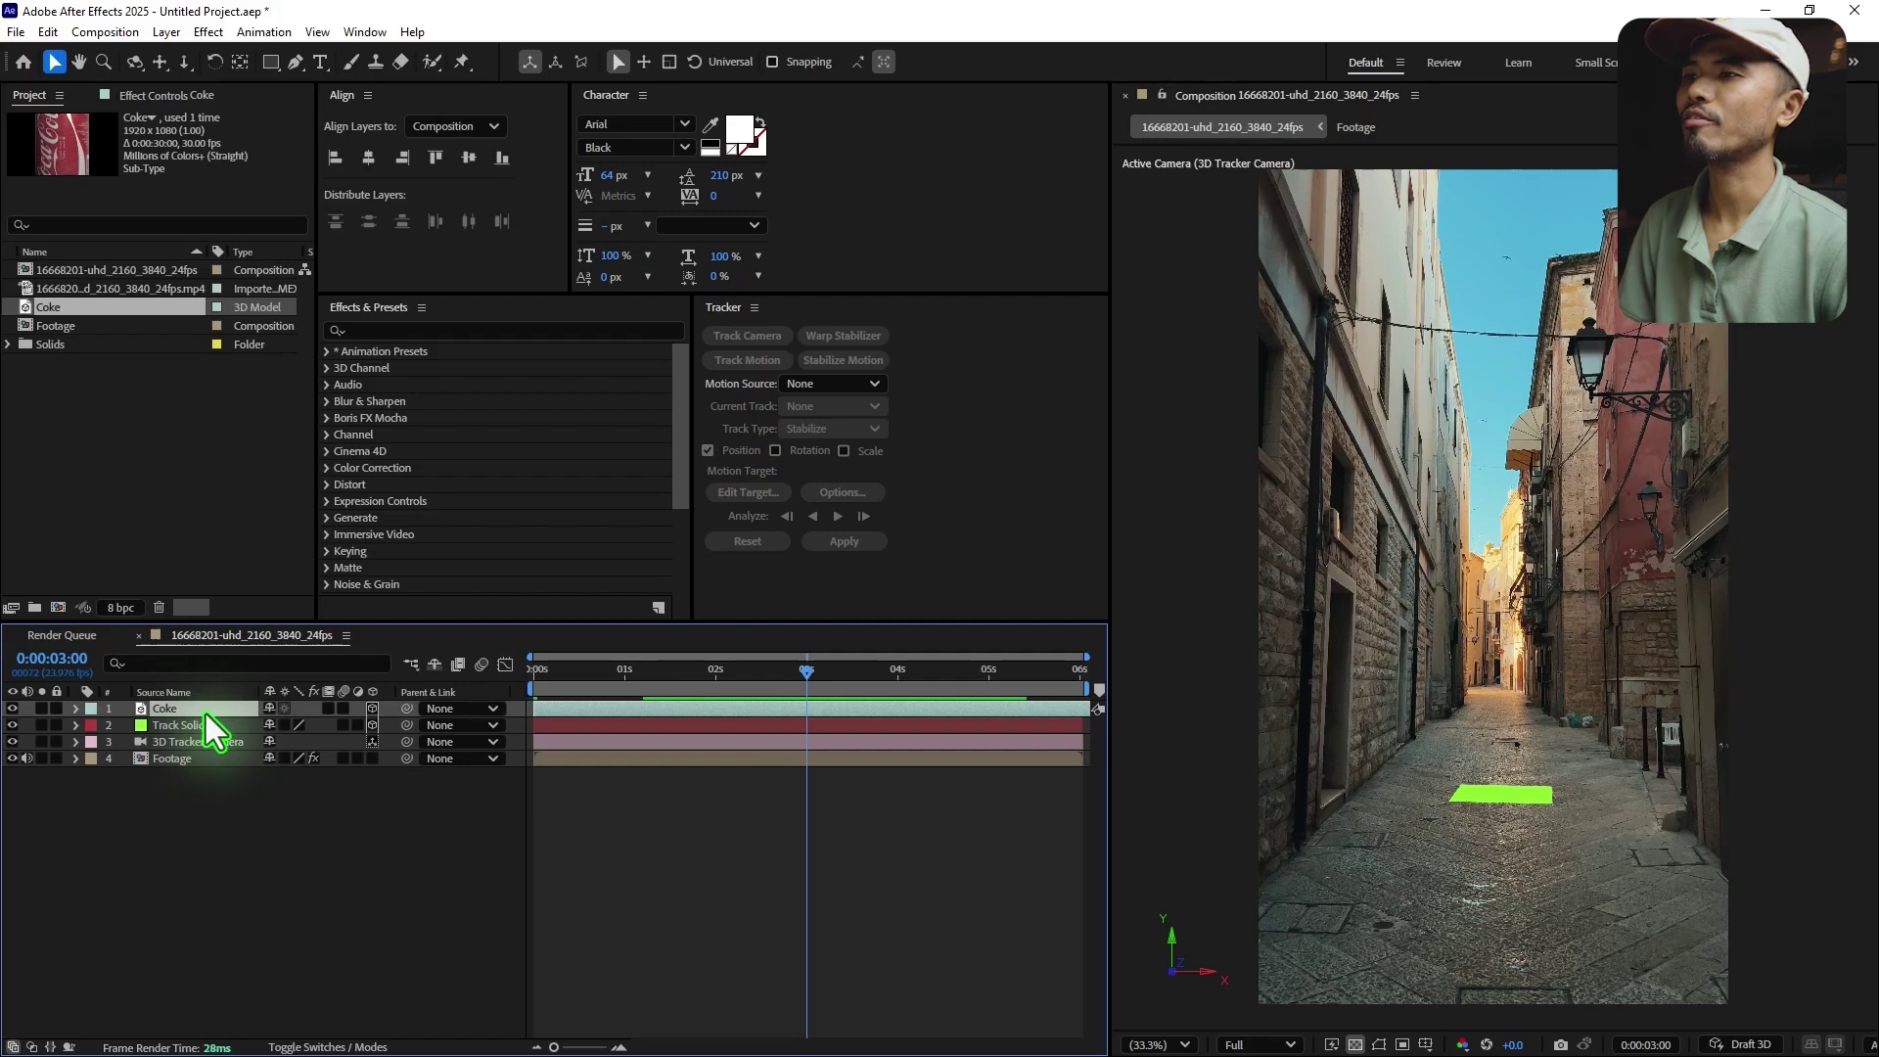
pyautogui.moveTo(409, 713); pyautogui.dragTo(184, 725)
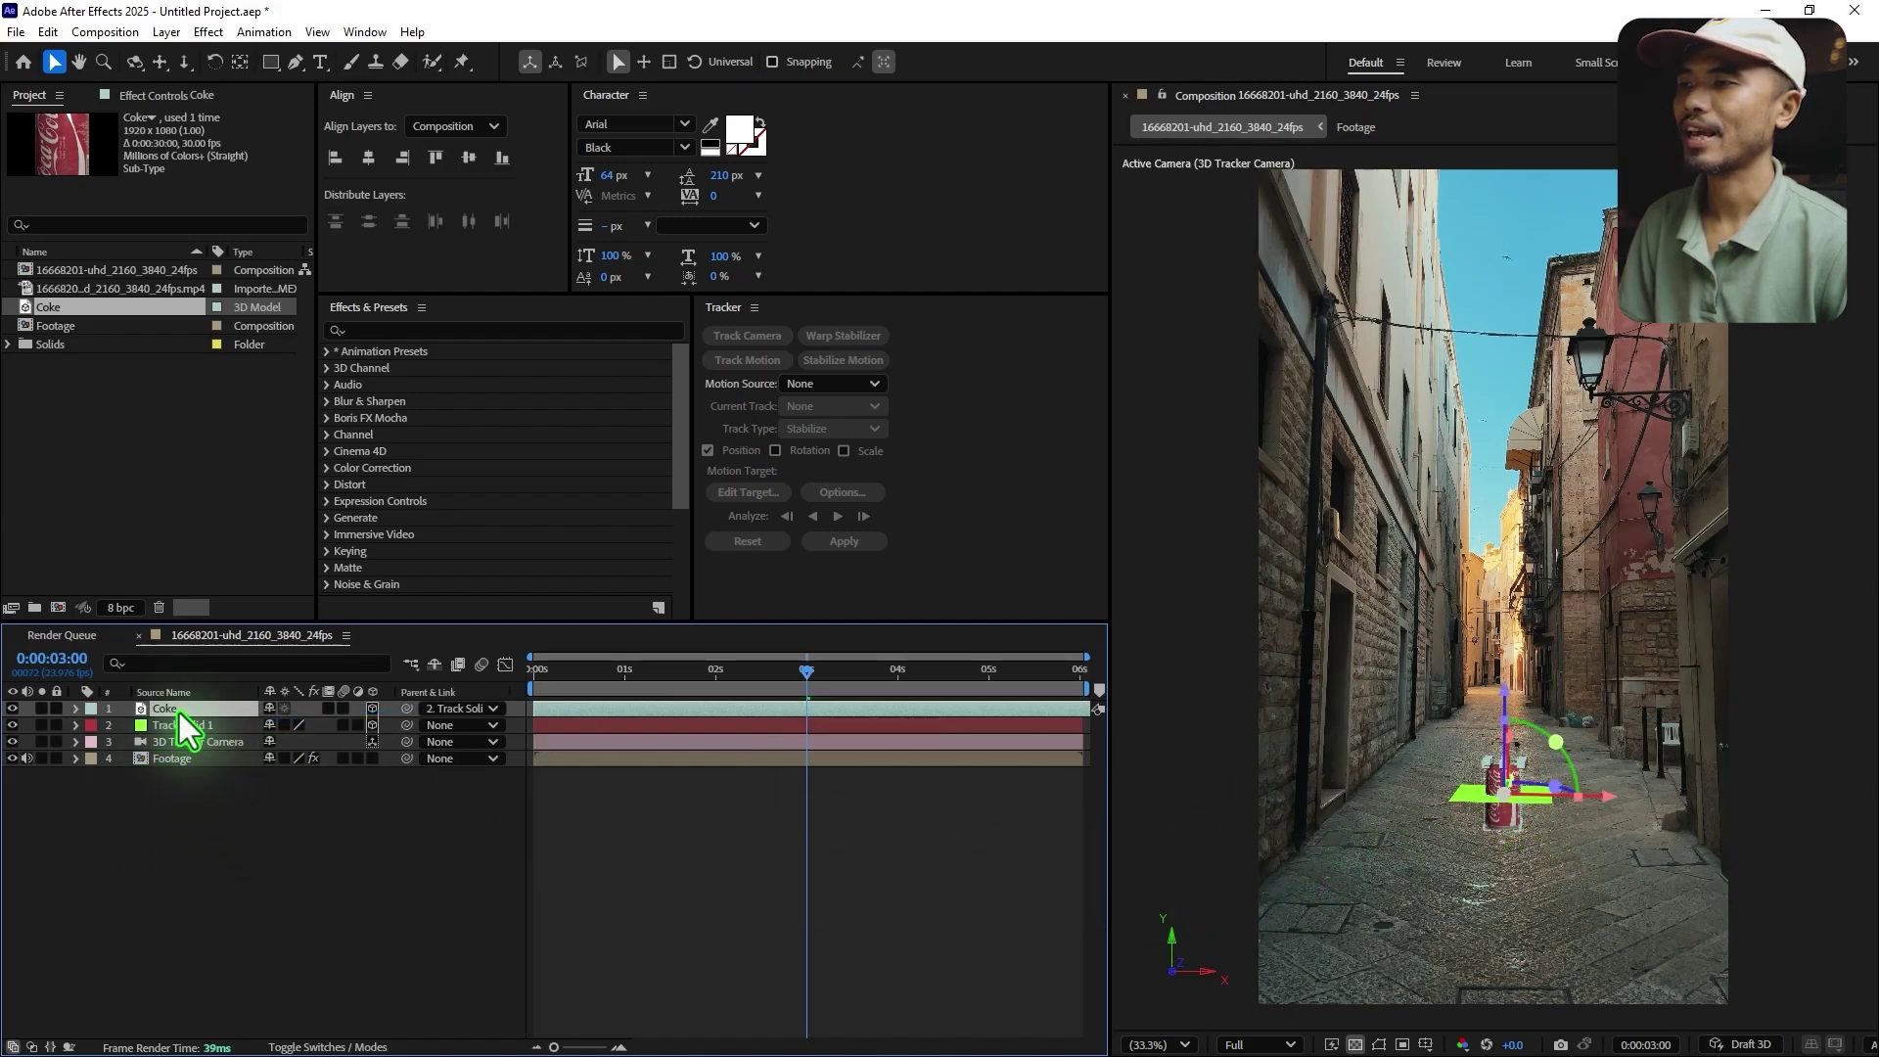
# - Scale the Coke can to 611% and raise it so its base rests on the track solid
pyautogui.press('s')
pyautogui.moveTo(296, 729); pyautogui.dragTo(904, 795)
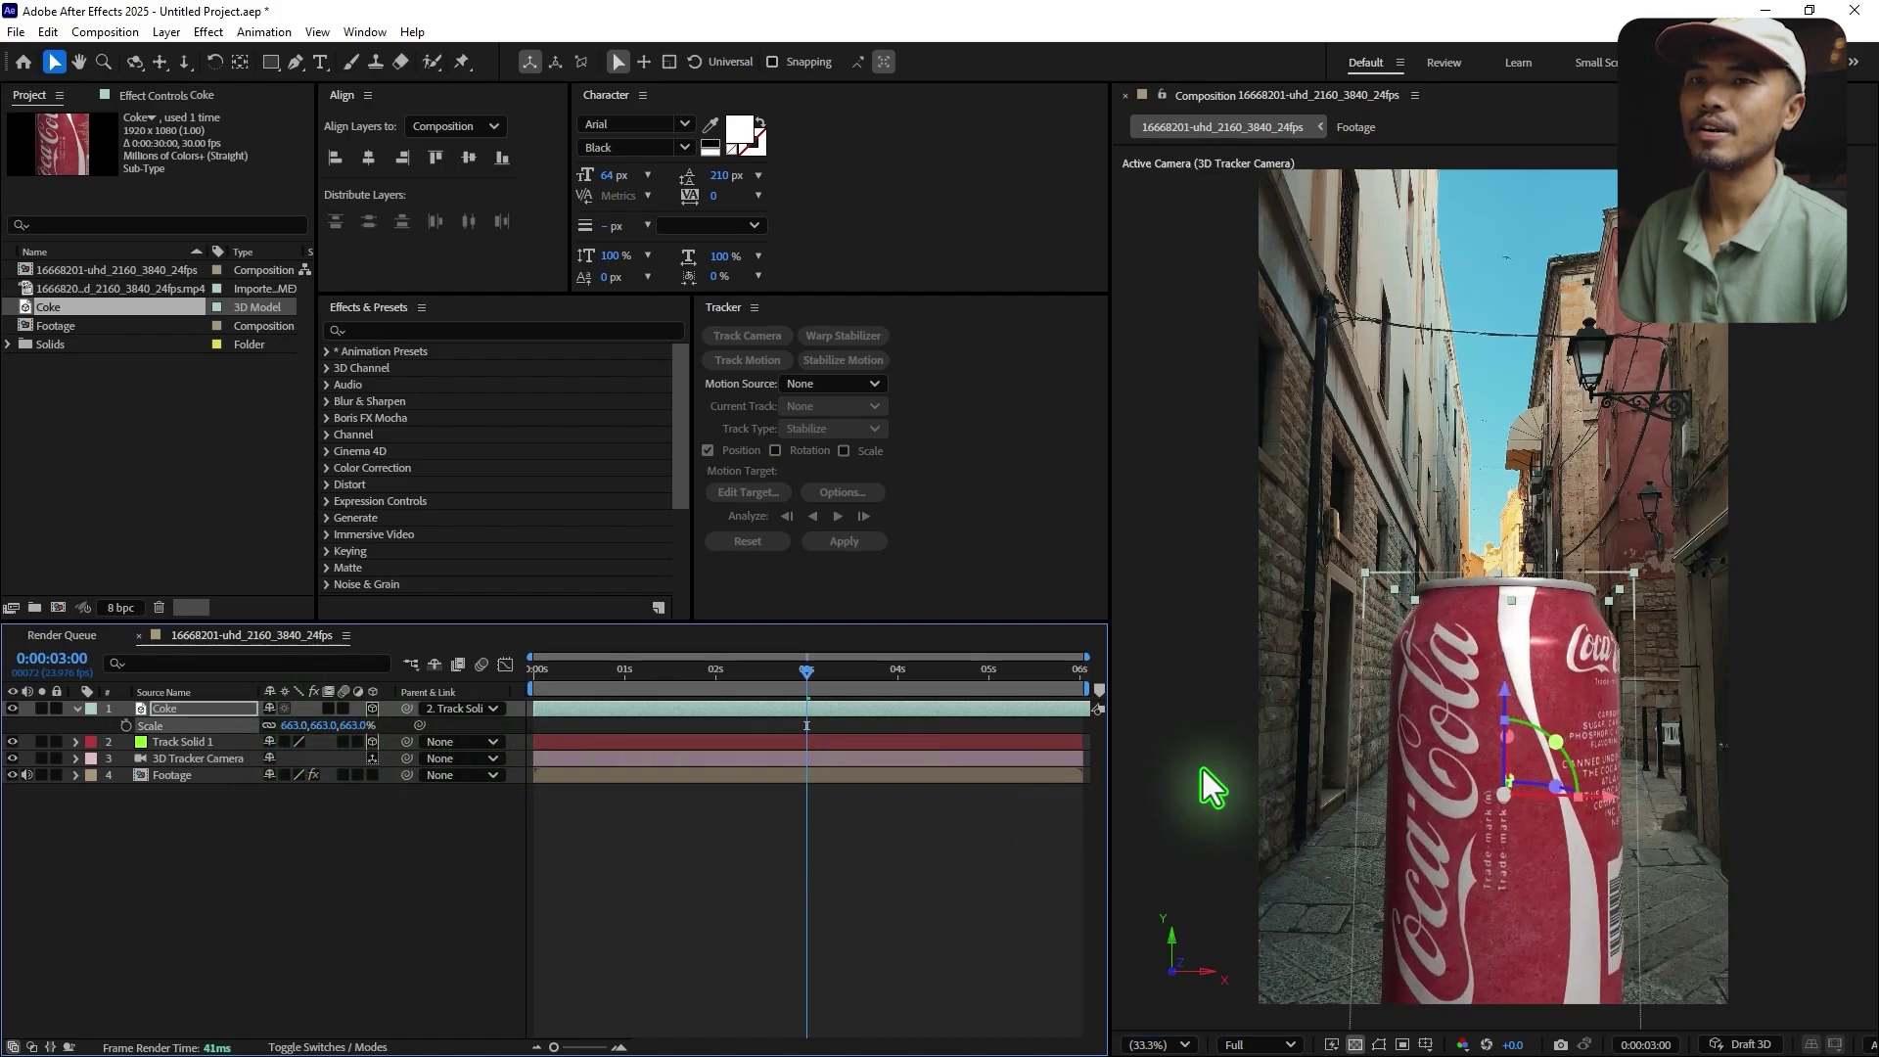
pyautogui.moveTo(1506, 687); pyautogui.dragTo(1522, 467)
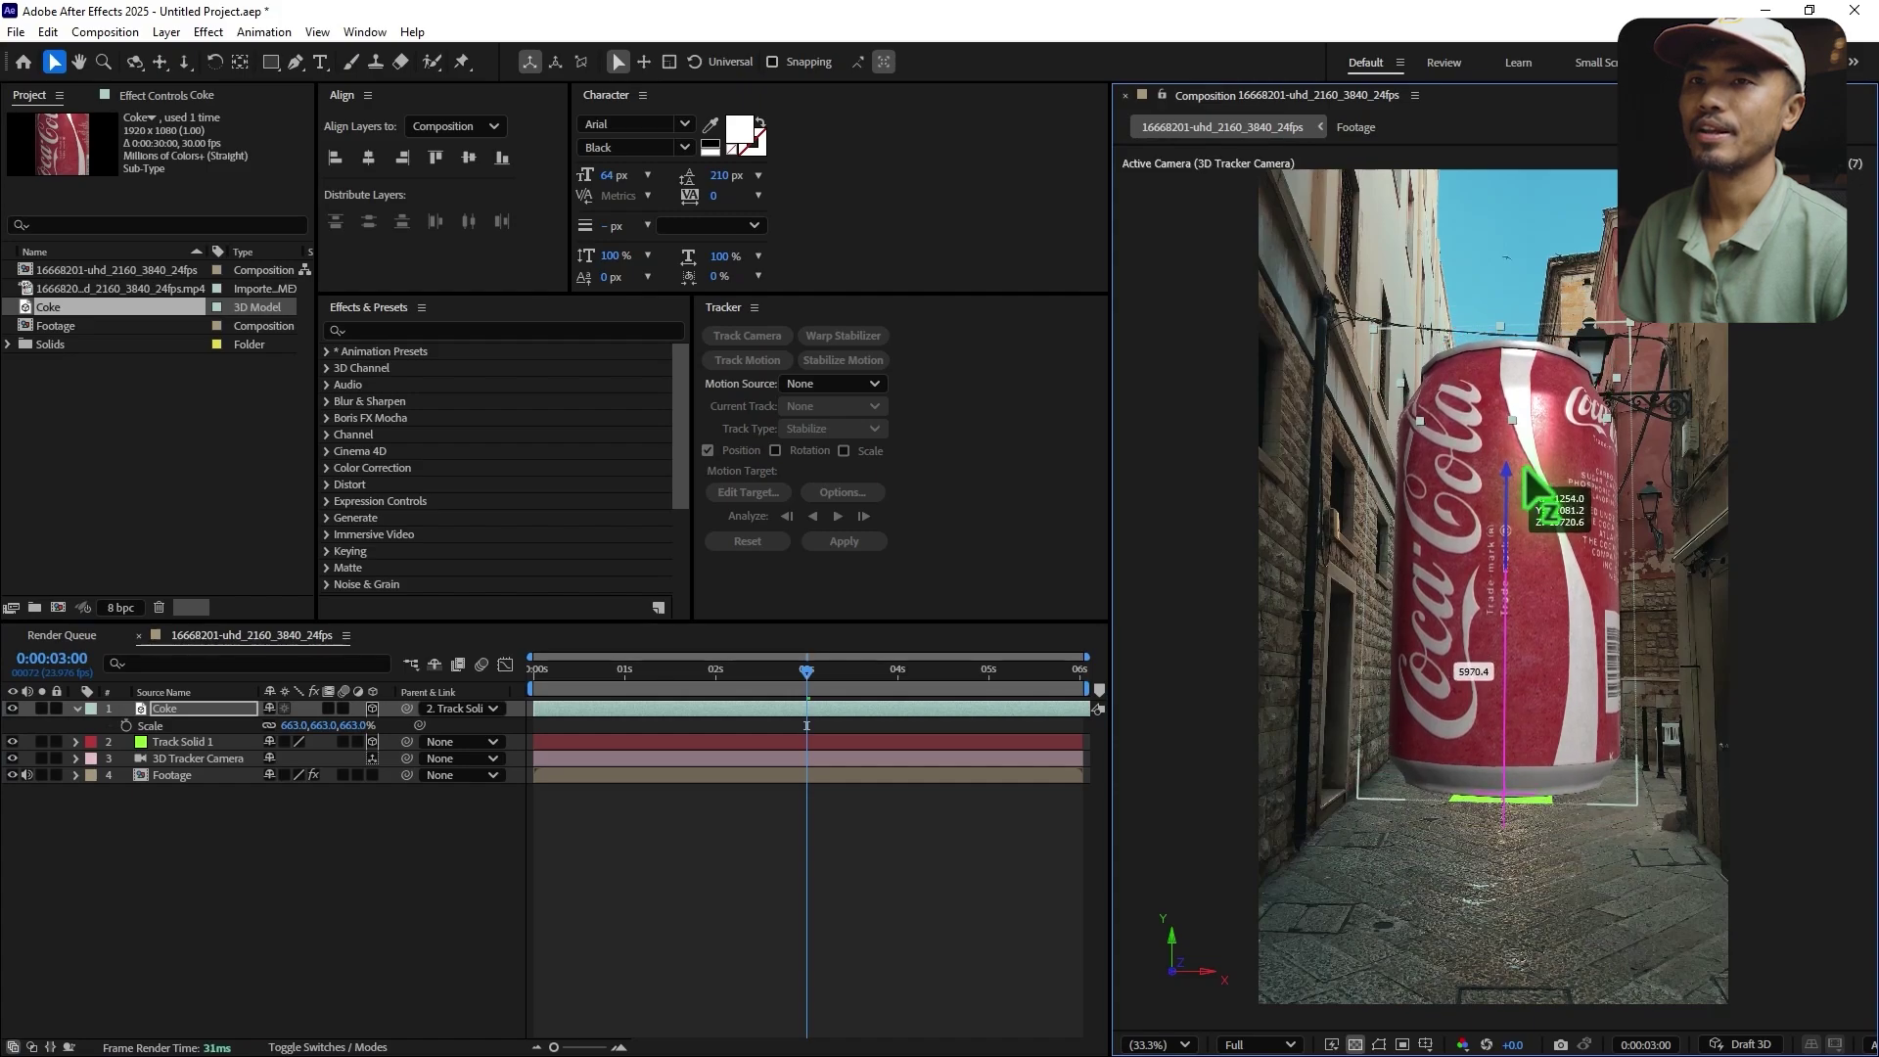
pyautogui.moveTo(293, 741)
pyautogui.mouseDown()
pyautogui.moveTo(258, 724)
pyautogui.moveTo(283, 729)
pyautogui.mouseUp()
pyautogui.moveTo(1508, 465); pyautogui.dragTo(1509, 485)
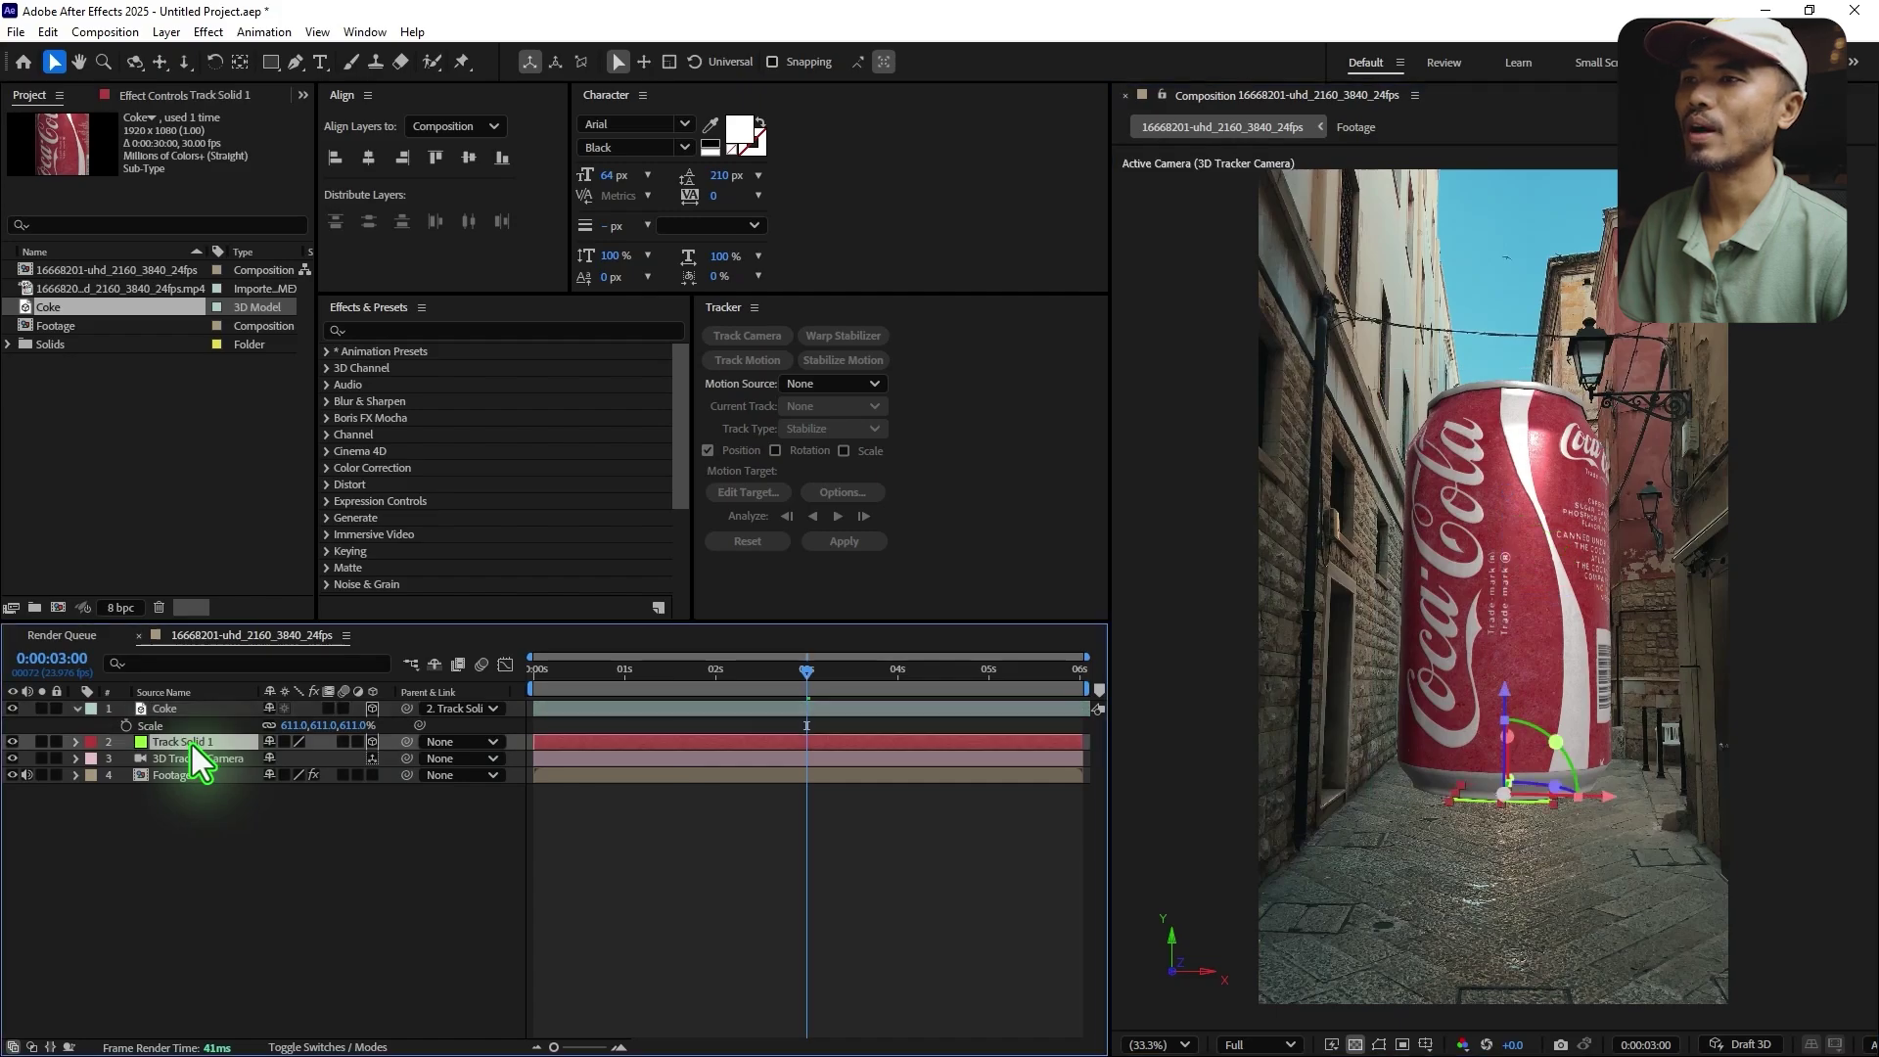
# - Unparent the Coke layer from Track Solid 1 by setting its parent to None
pyautogui.click(186, 713)
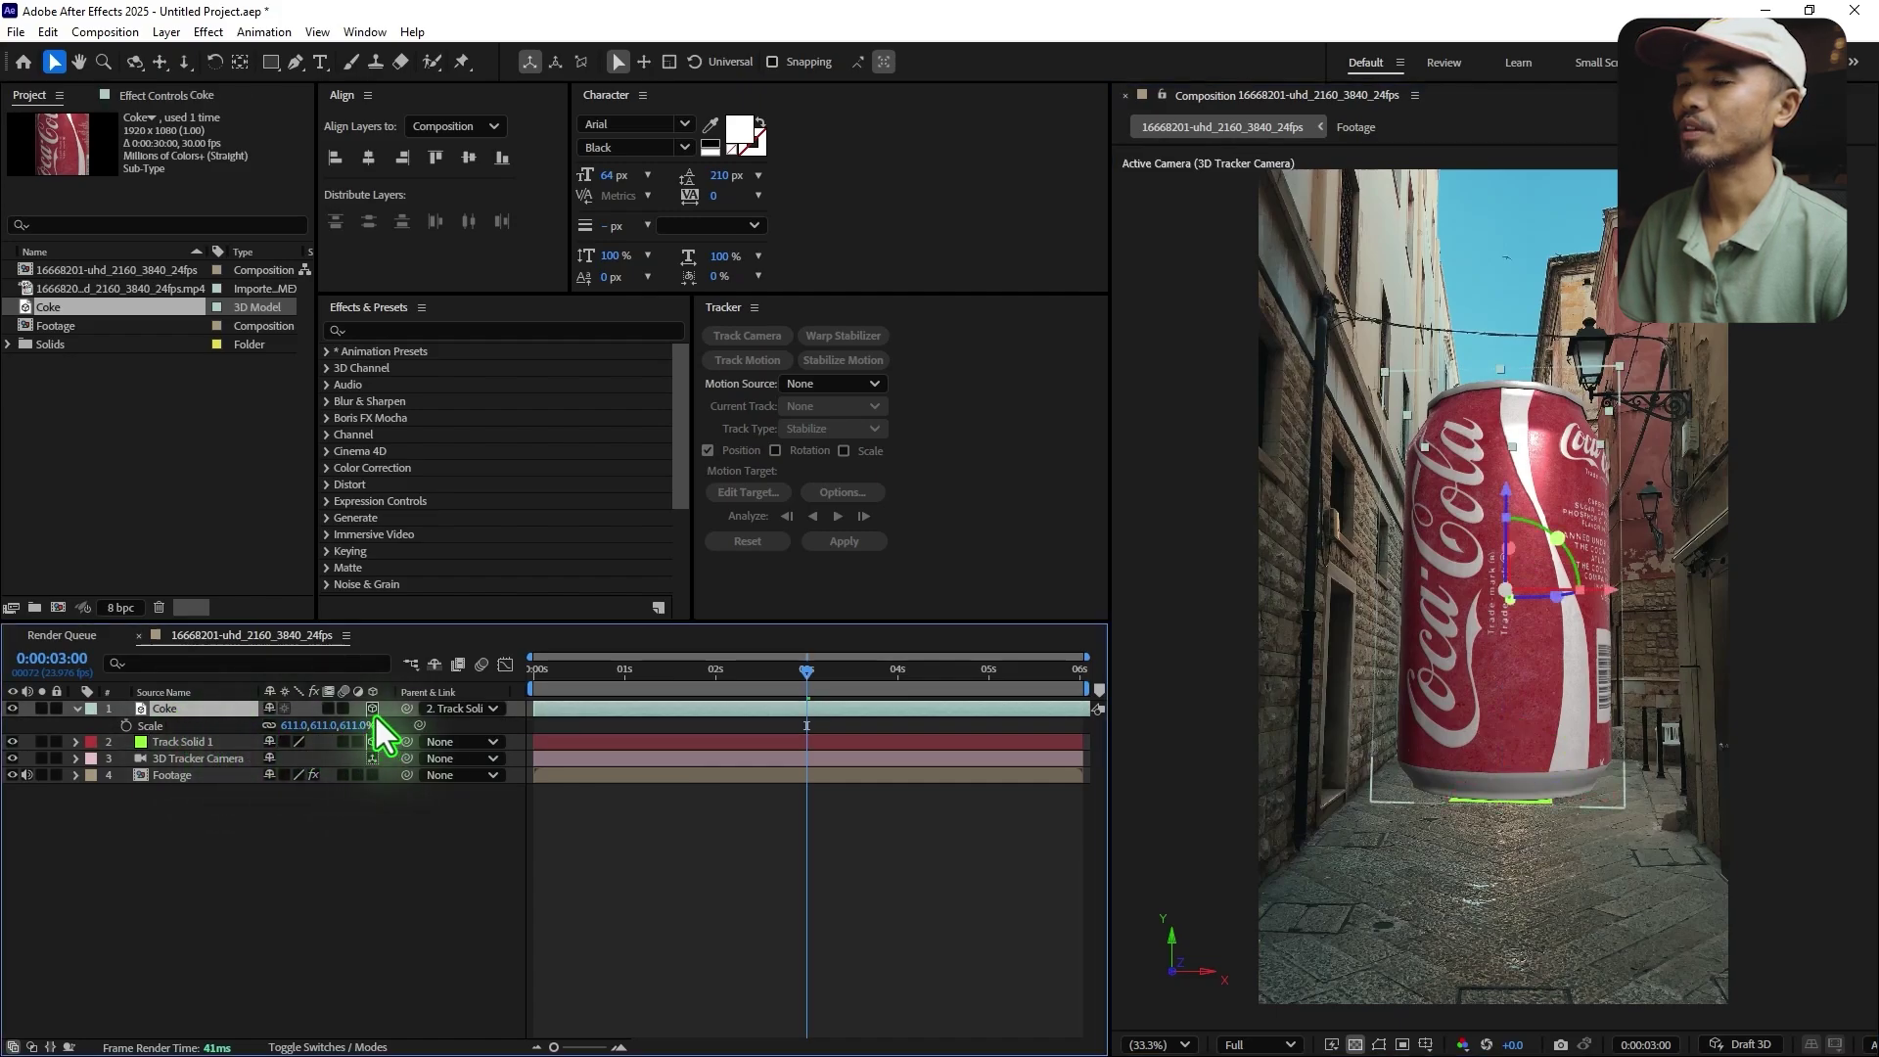
pyautogui.click(448, 709)
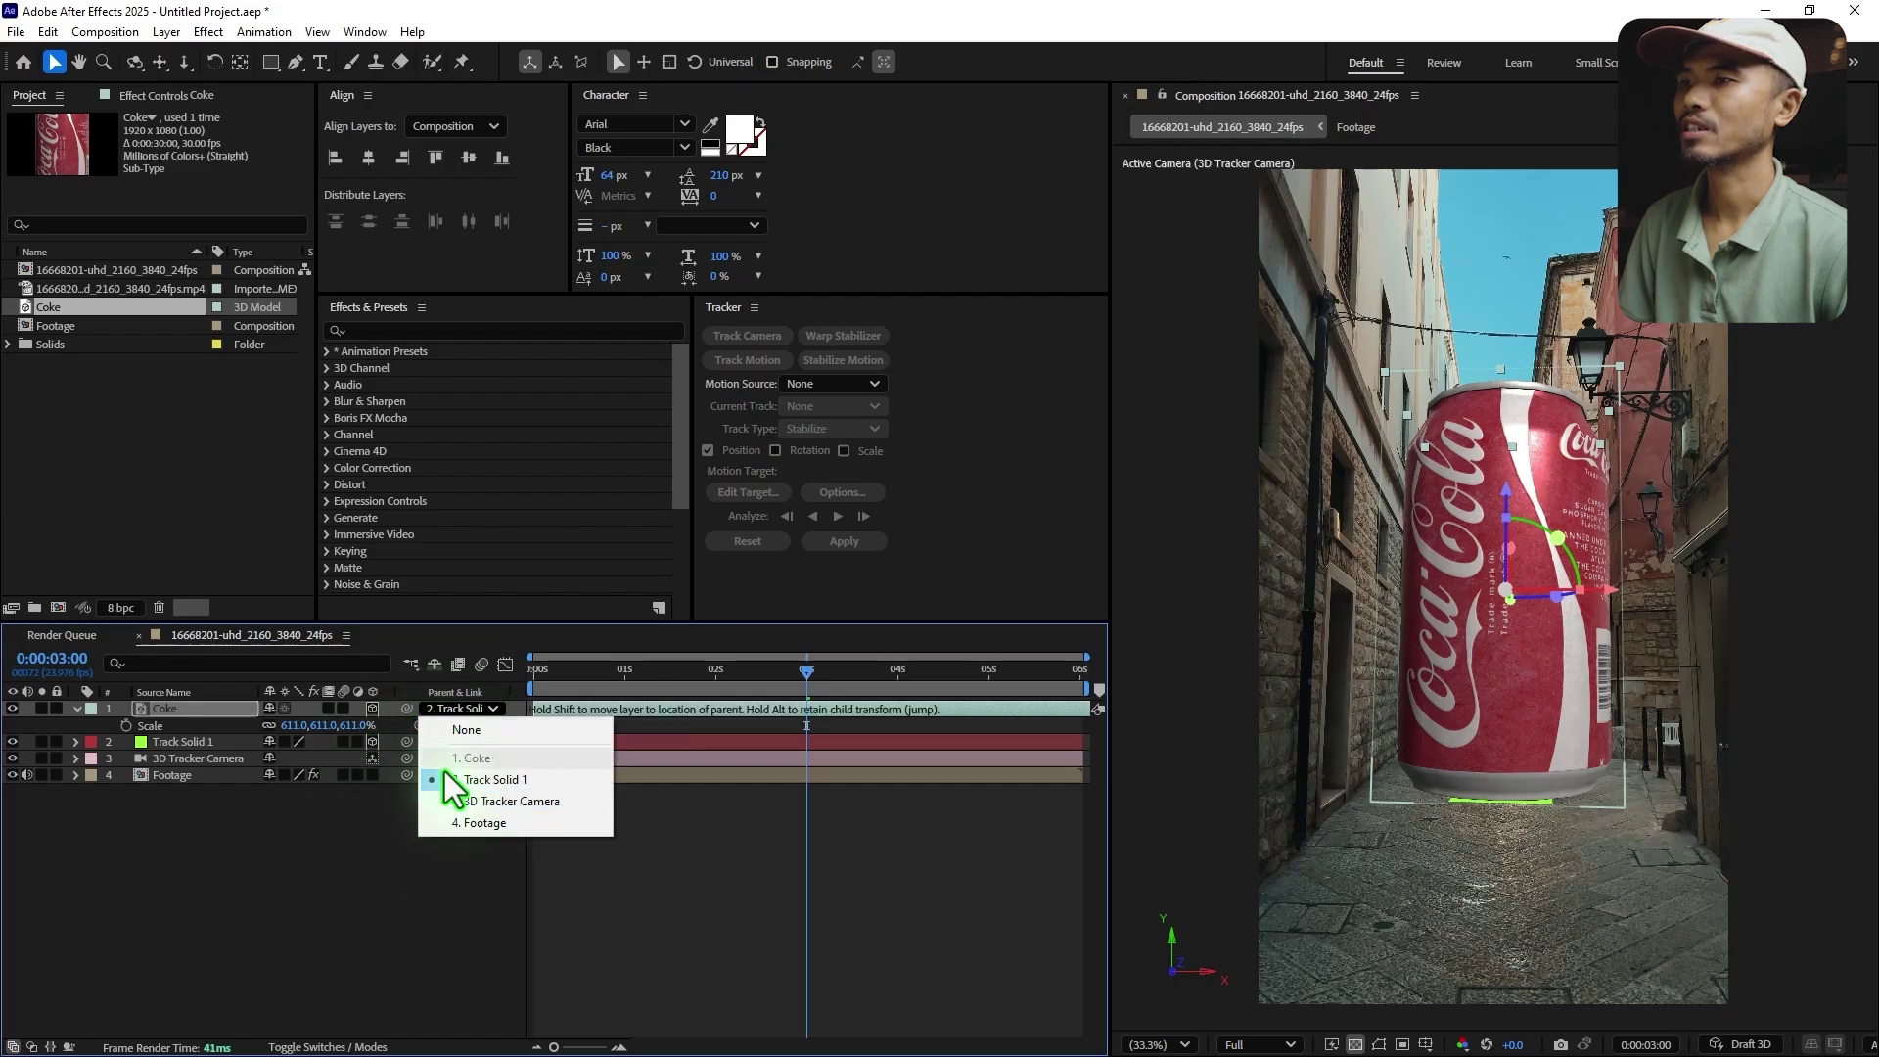
pyautogui.click(490, 732)
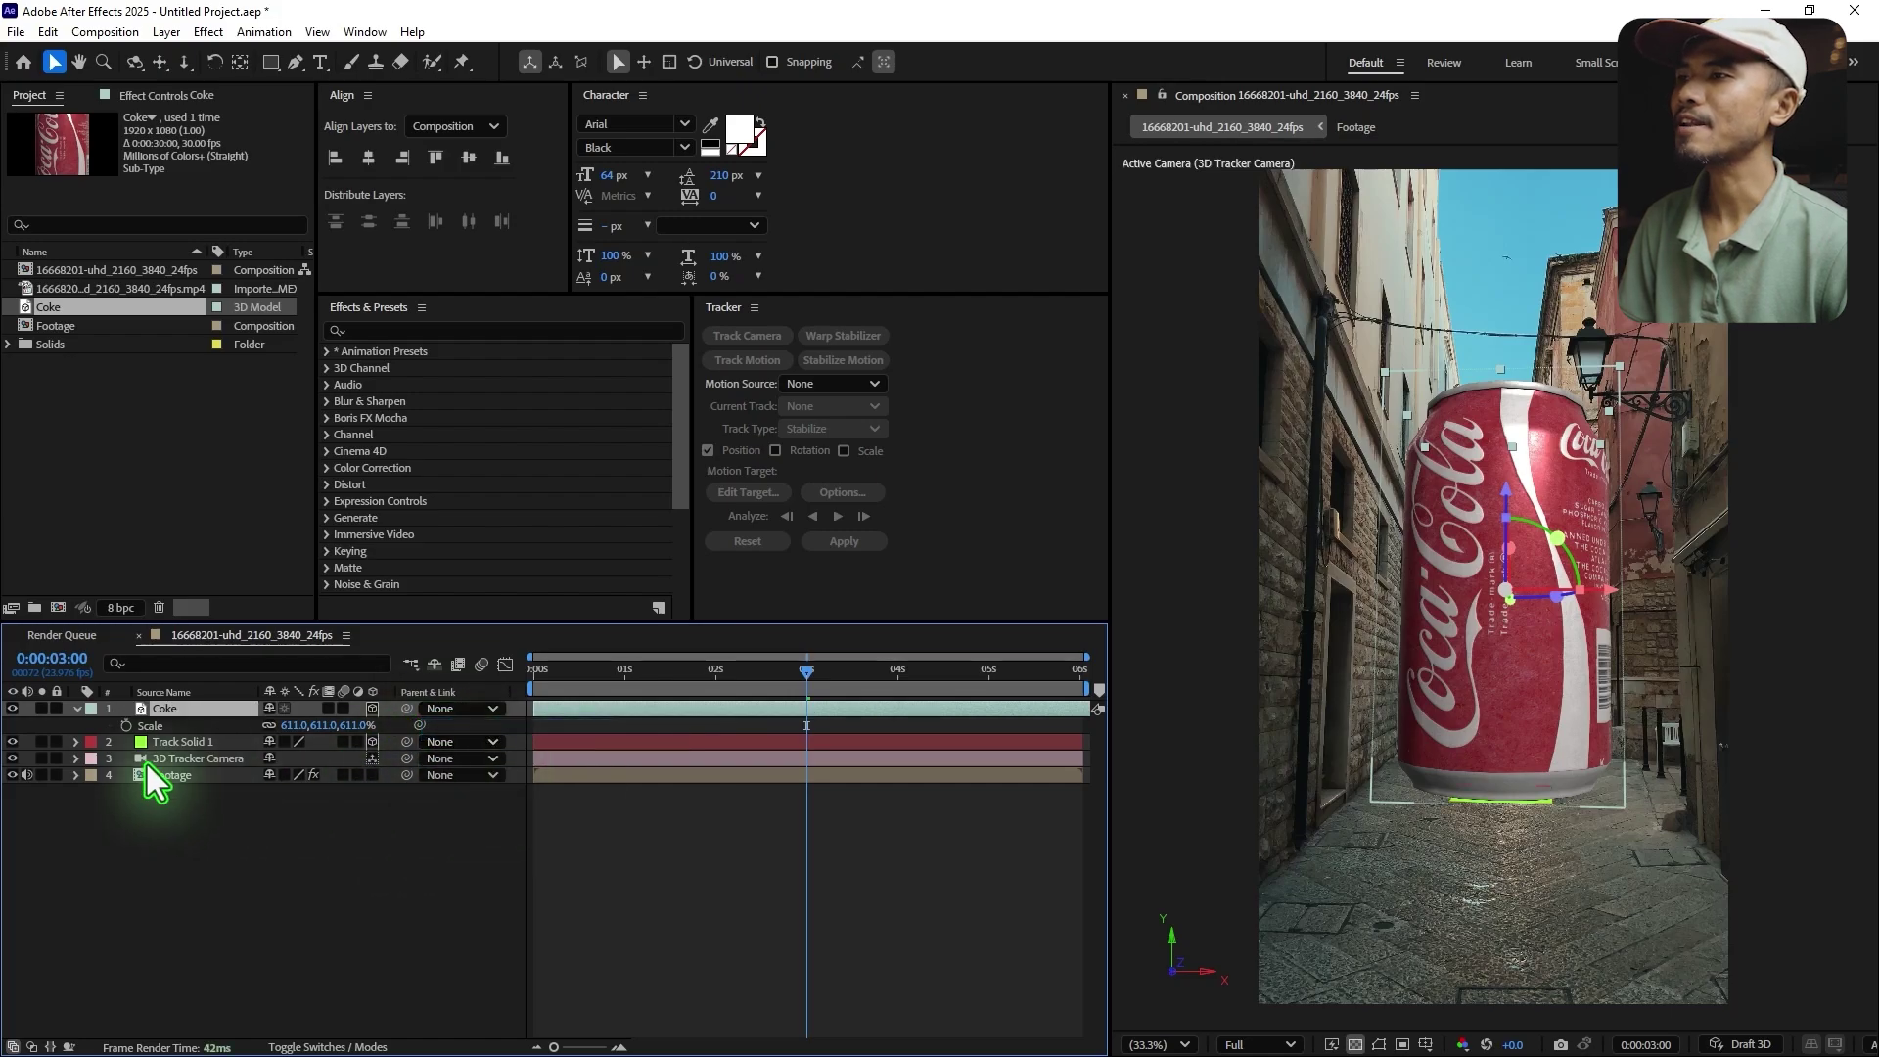
# - Scale Track Solid 1 to 309% and fine-tune its placement on the ground beneath the can
pyautogui.click(197, 741)
pyautogui.press('s')
pyautogui.moveTo(293, 759); pyautogui.dragTo(522, 785)
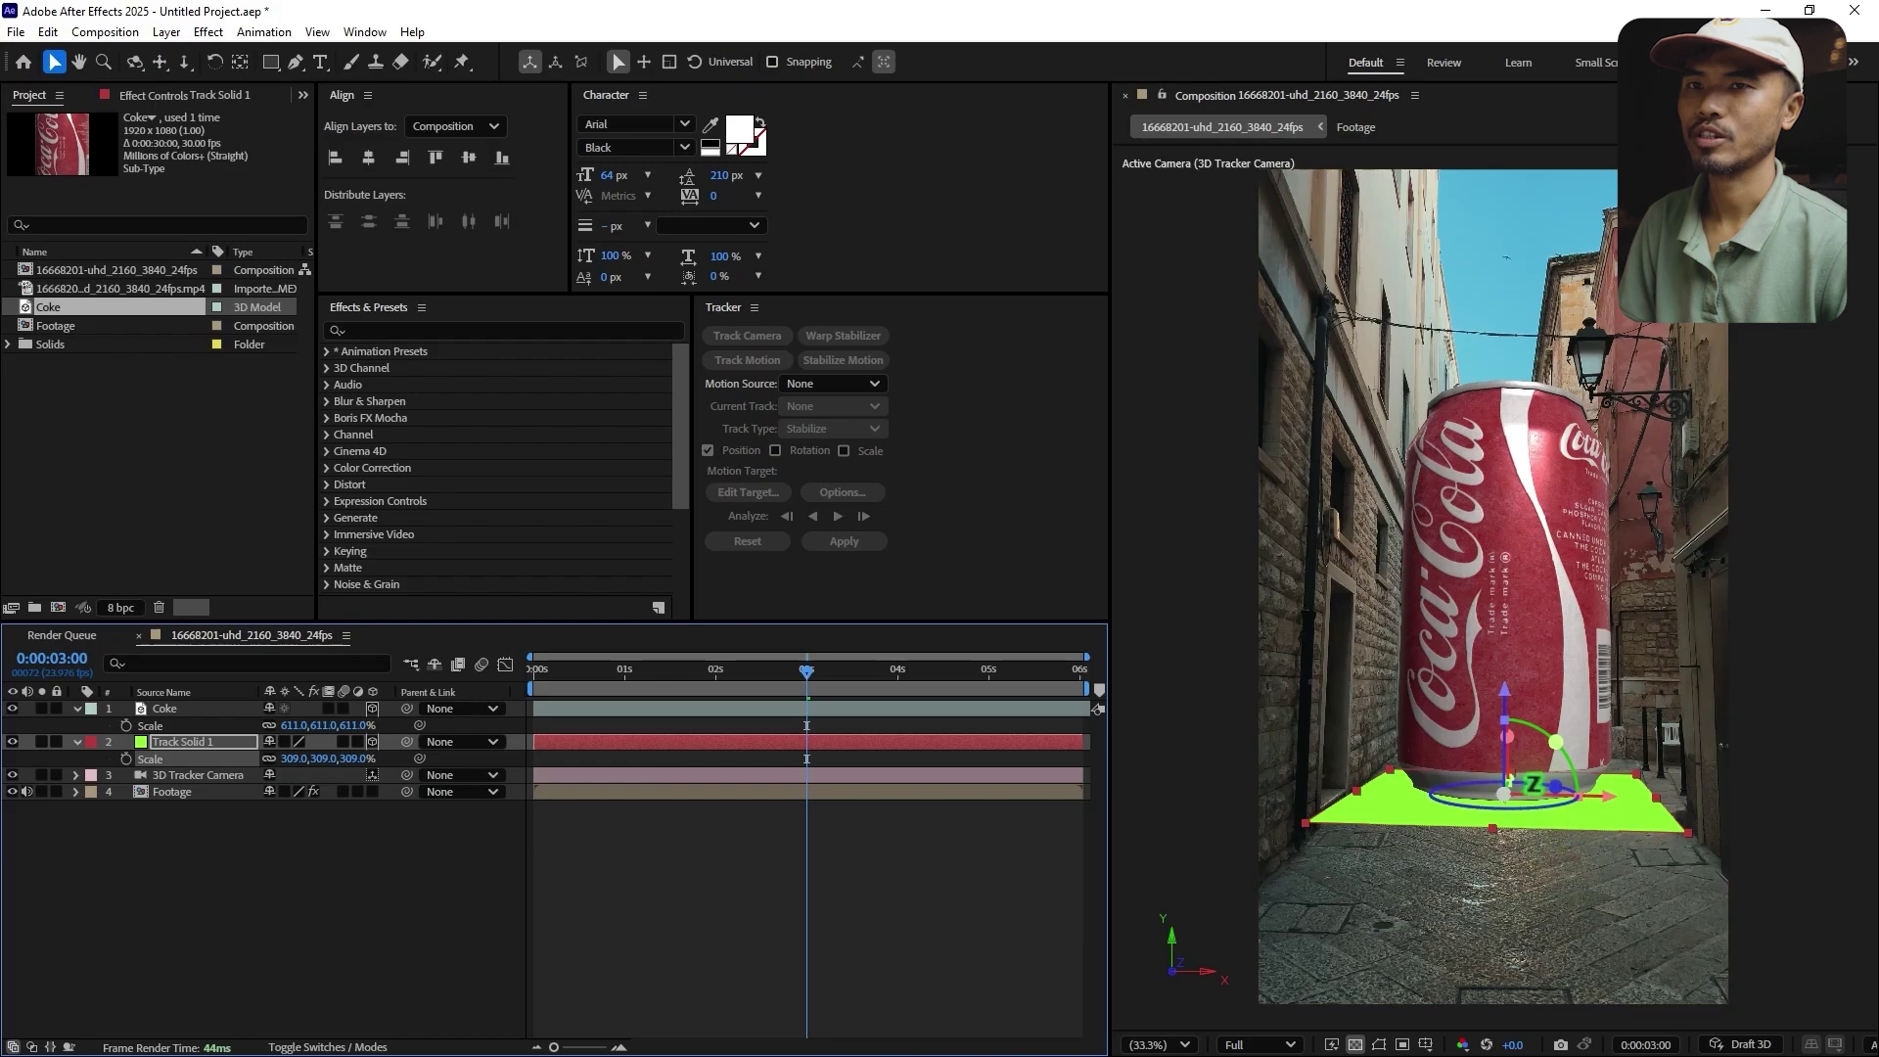
pyautogui.moveTo(1513, 767); pyautogui.dragTo(1513, 762)
# - Reduce the Coke can's scale to 569% and adjust its height to stand on the ground solid
pyautogui.click(196, 709)
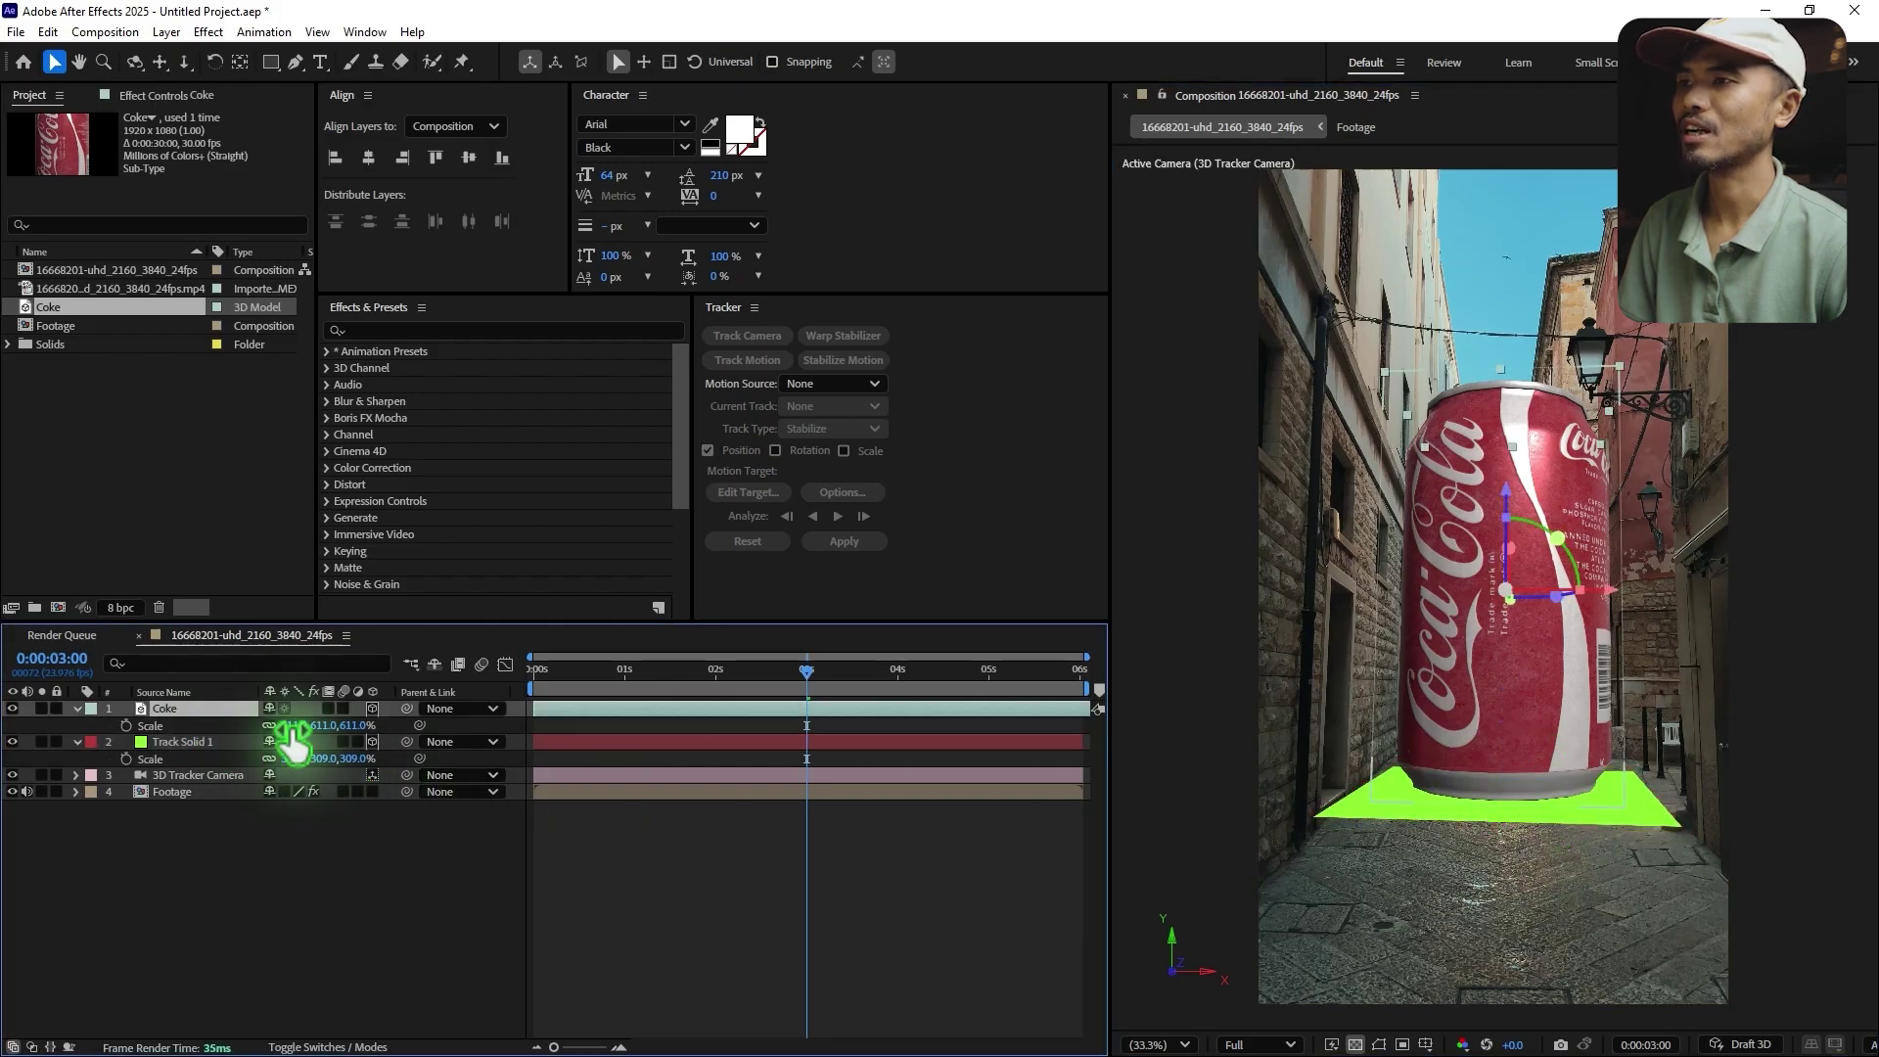
pyautogui.moveTo(294, 725); pyautogui.dragTo(245, 733)
pyautogui.moveTo(1505, 490); pyautogui.dragTo(1507, 490)
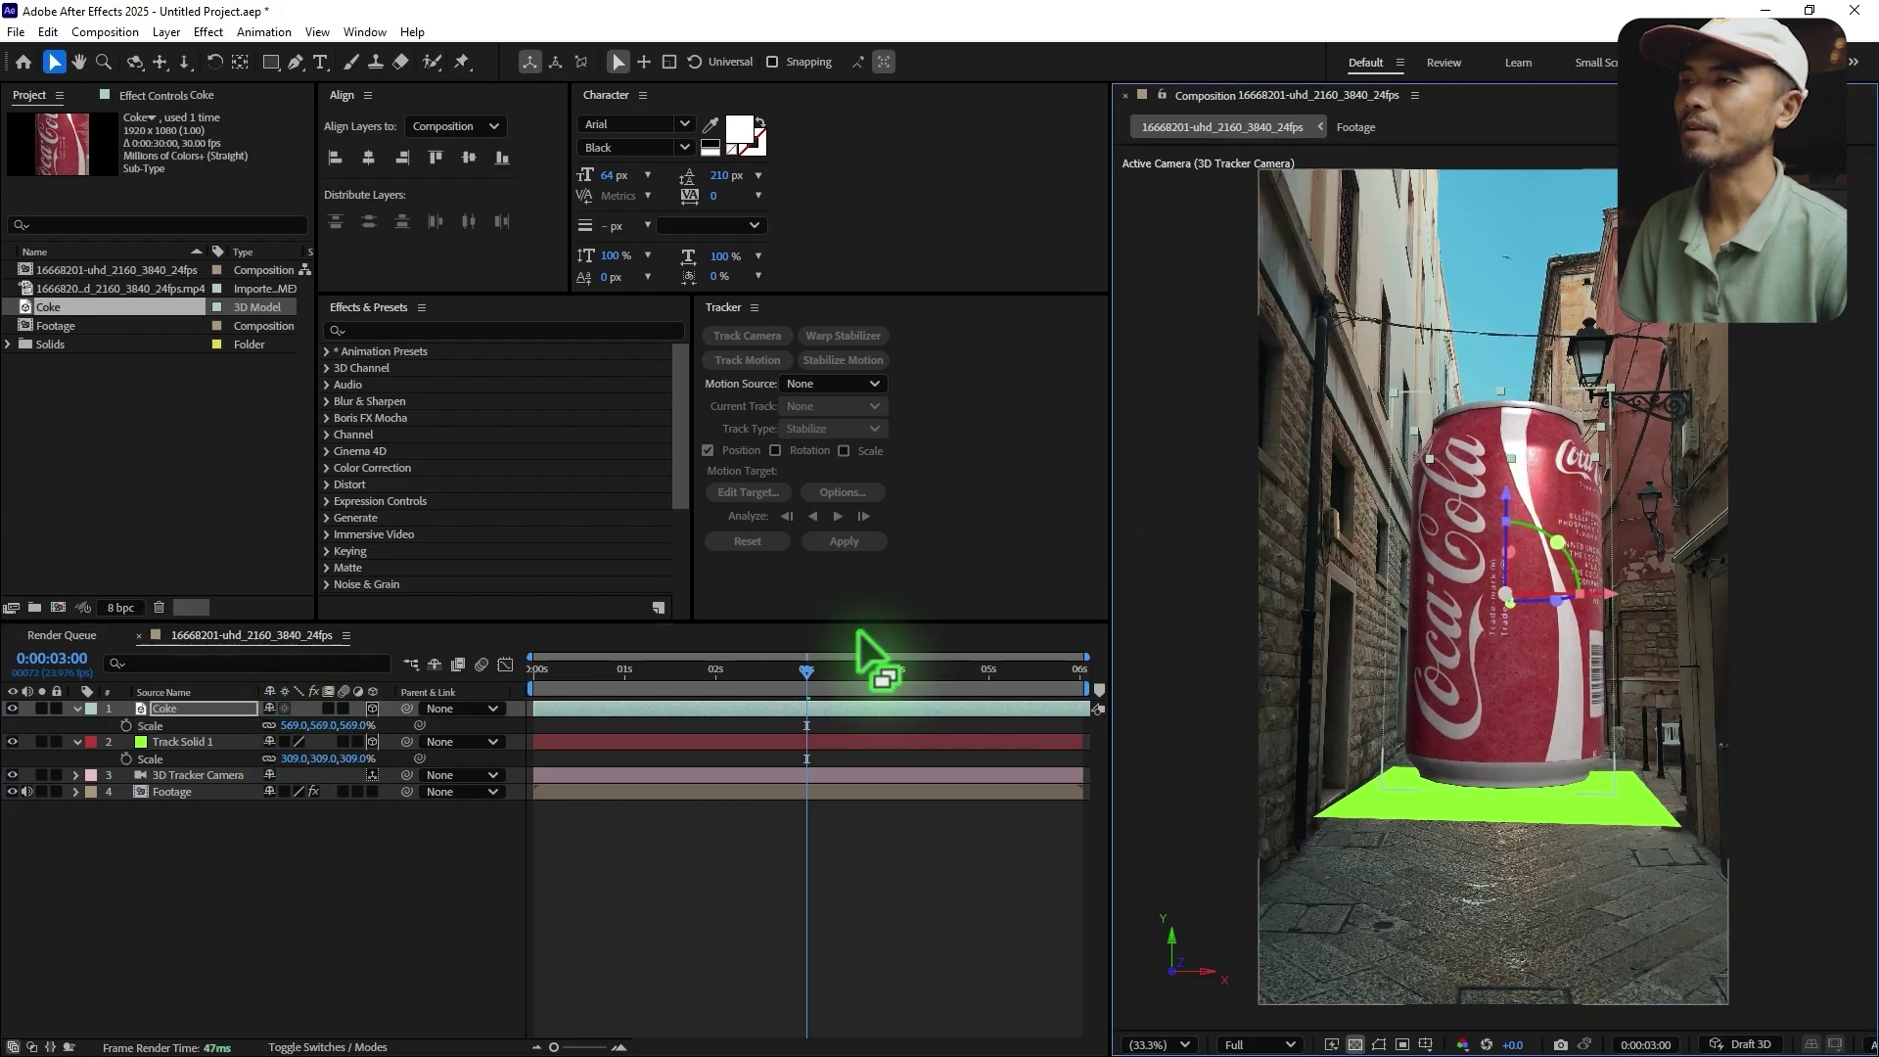
pyautogui.click(191, 888)
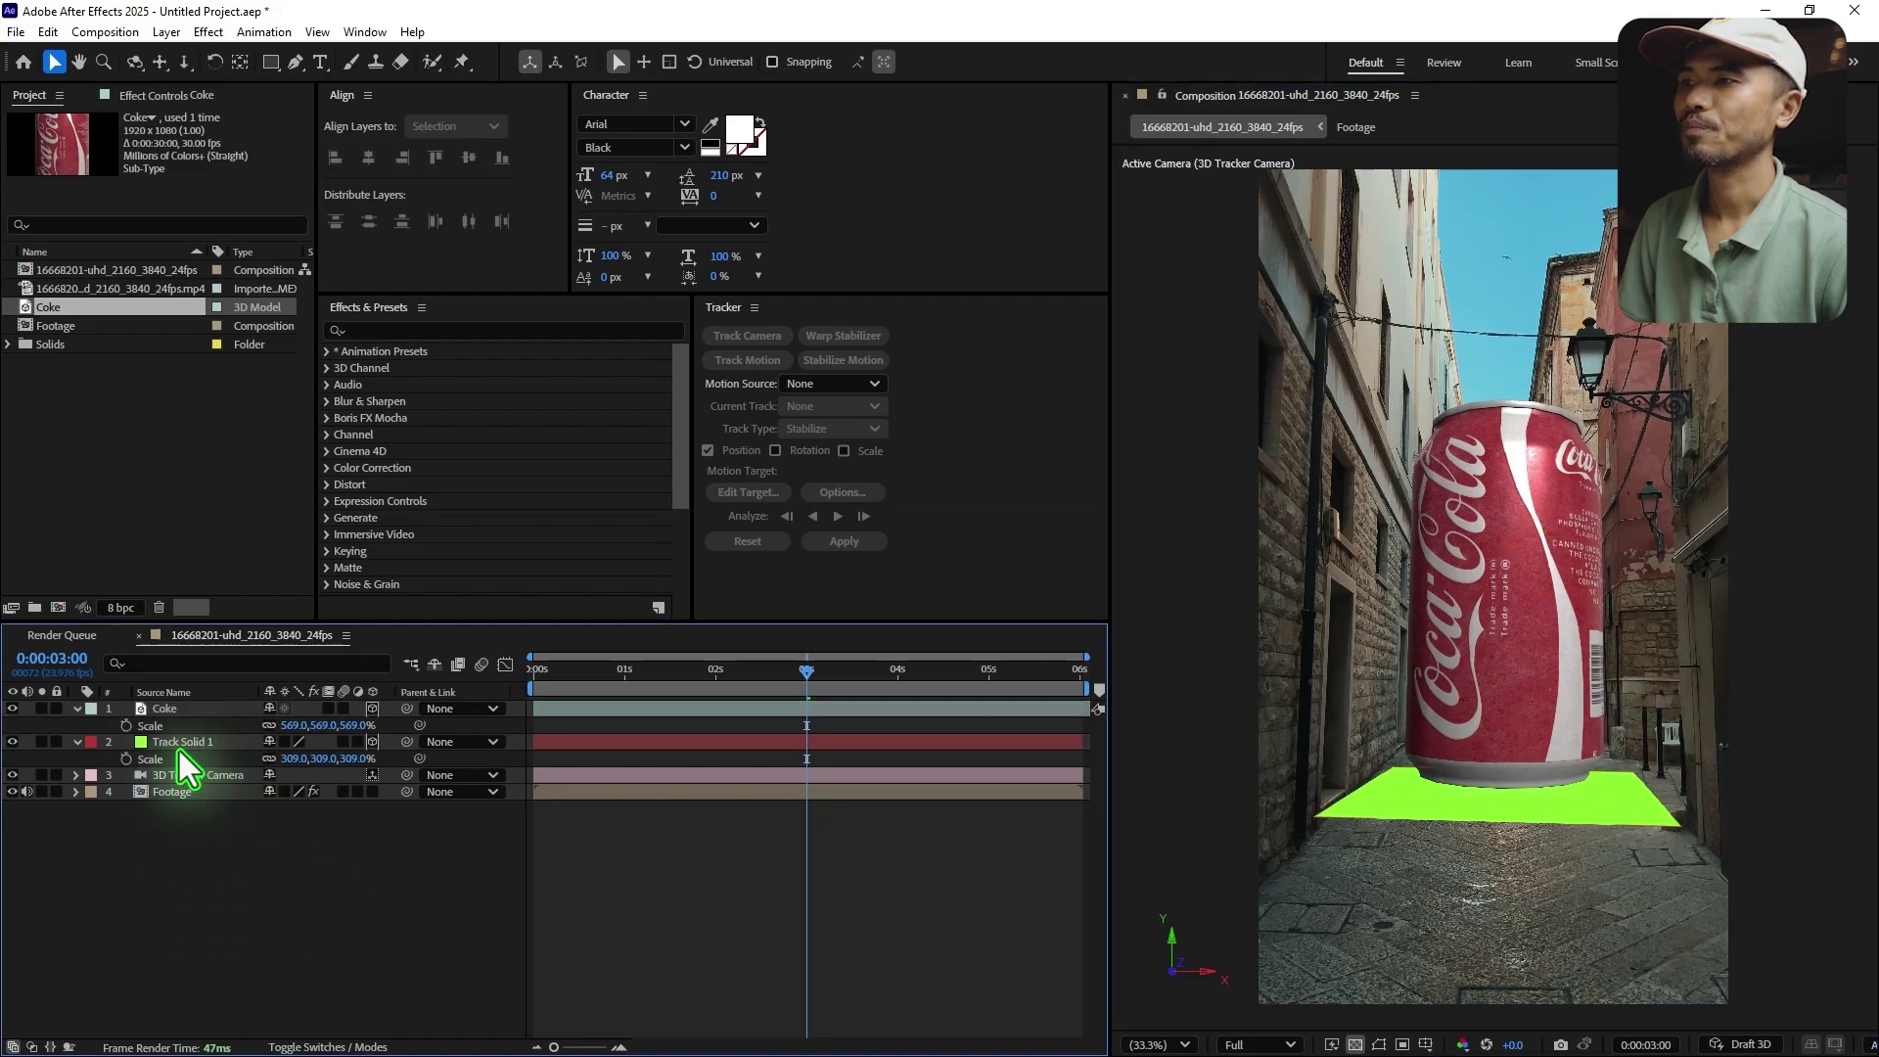
# - Duplicate the ground track solid to serve as a wall plane
pyautogui.click(179, 747)
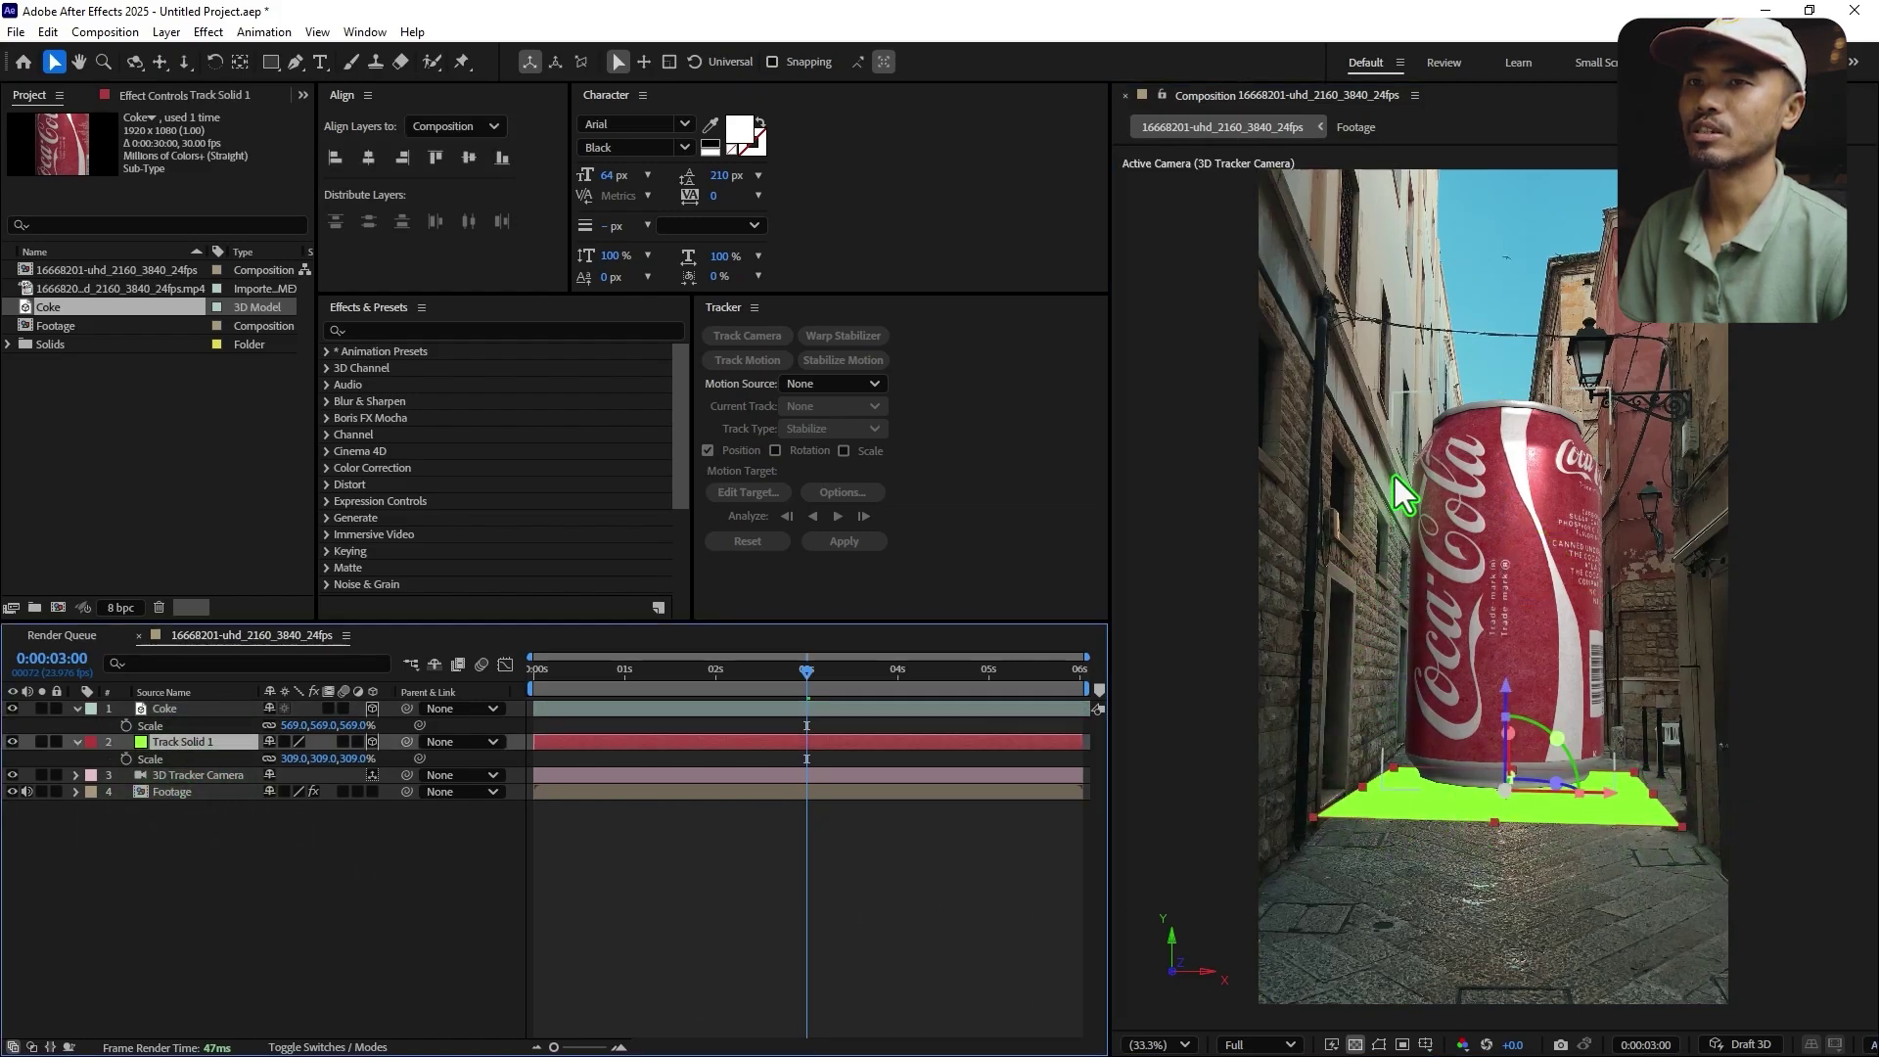
pyautogui.click(203, 805)
pyautogui.click(174, 741)
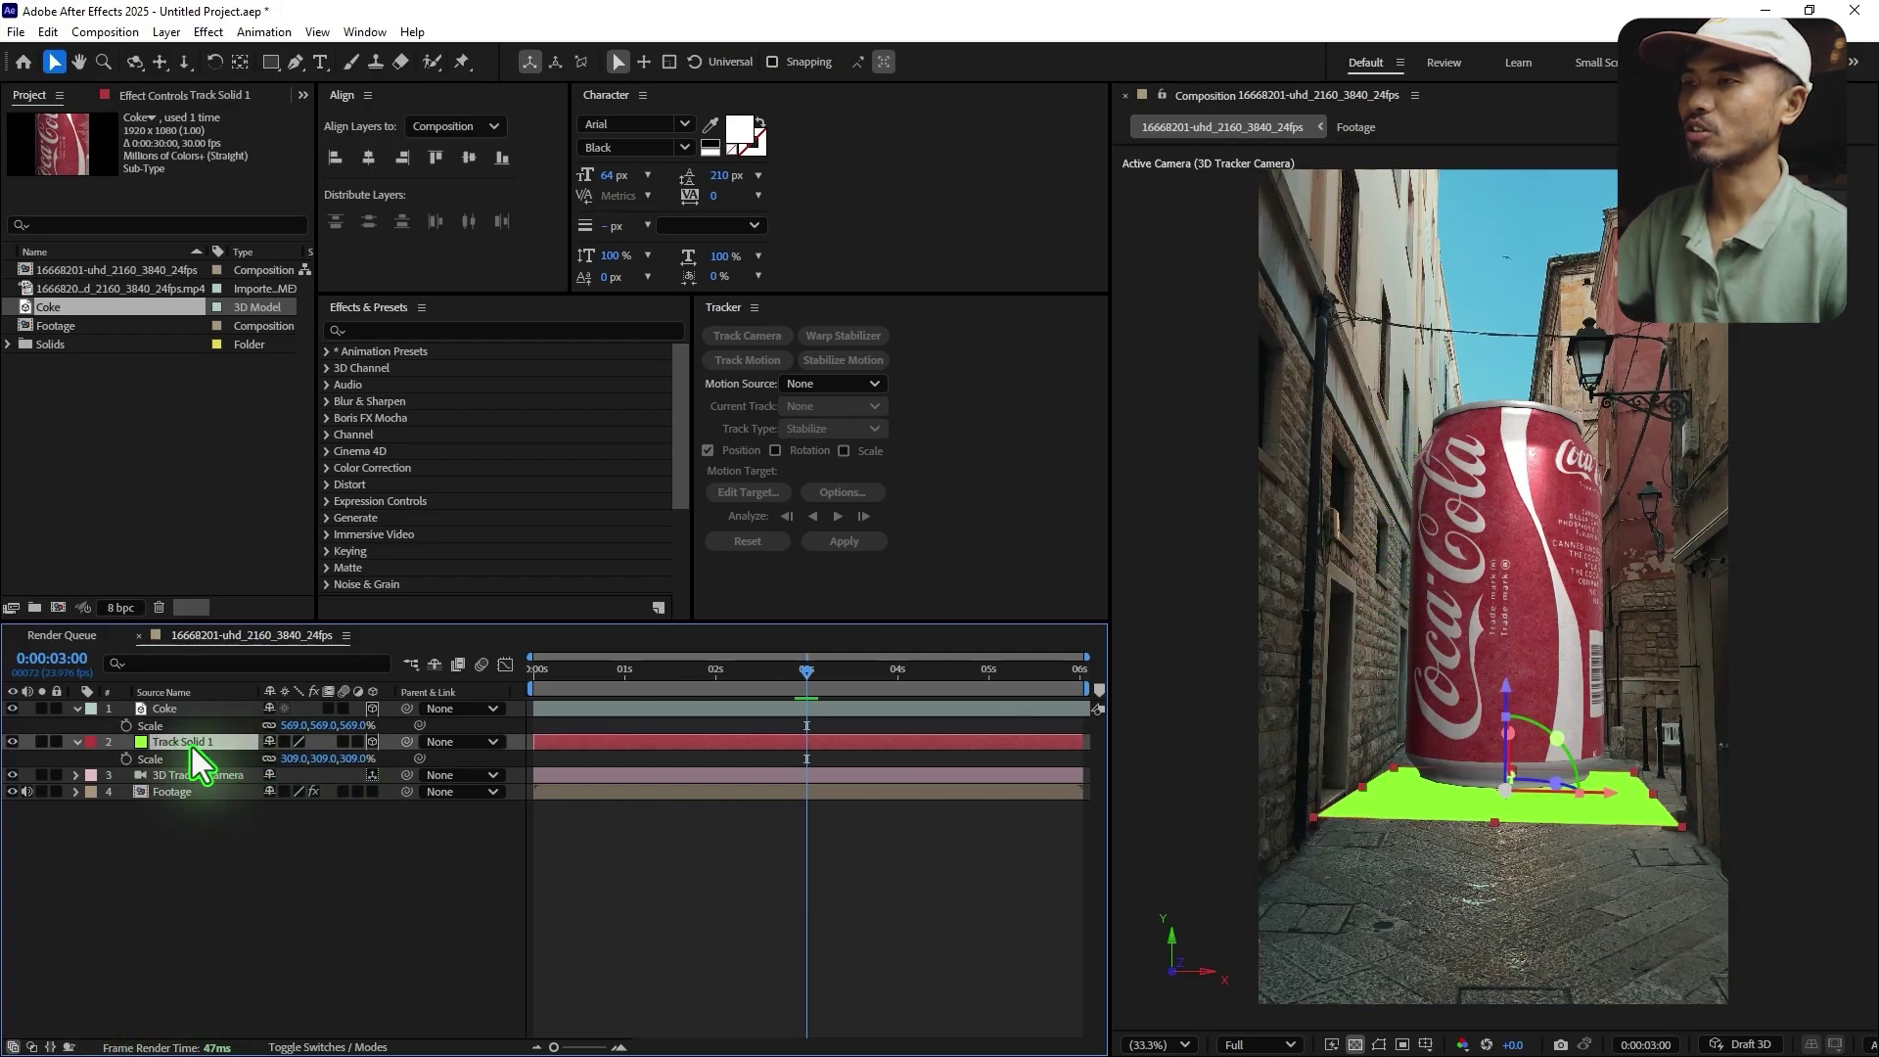
pyautogui.hotkey('ctrl', 'd')
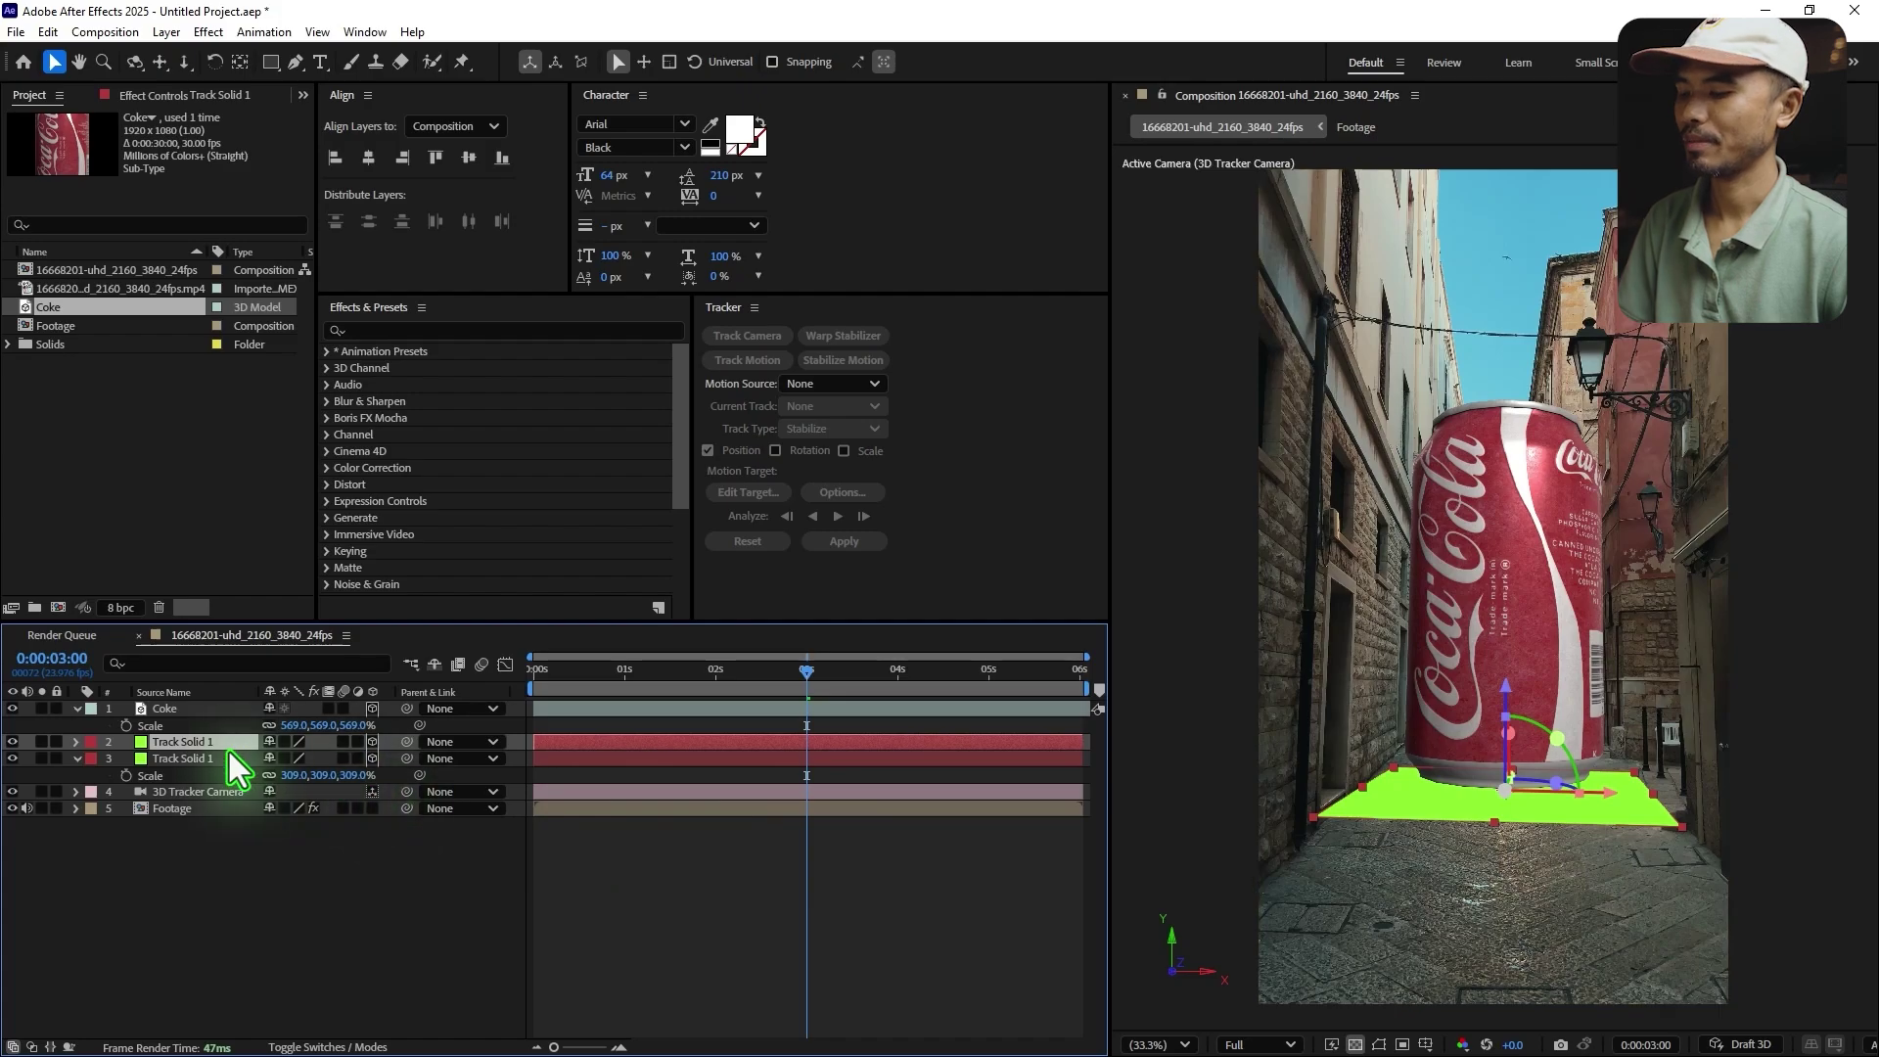
# - Set the duplicate track solid's Y rotation to 90° to stand it upright
pyautogui.press('r')
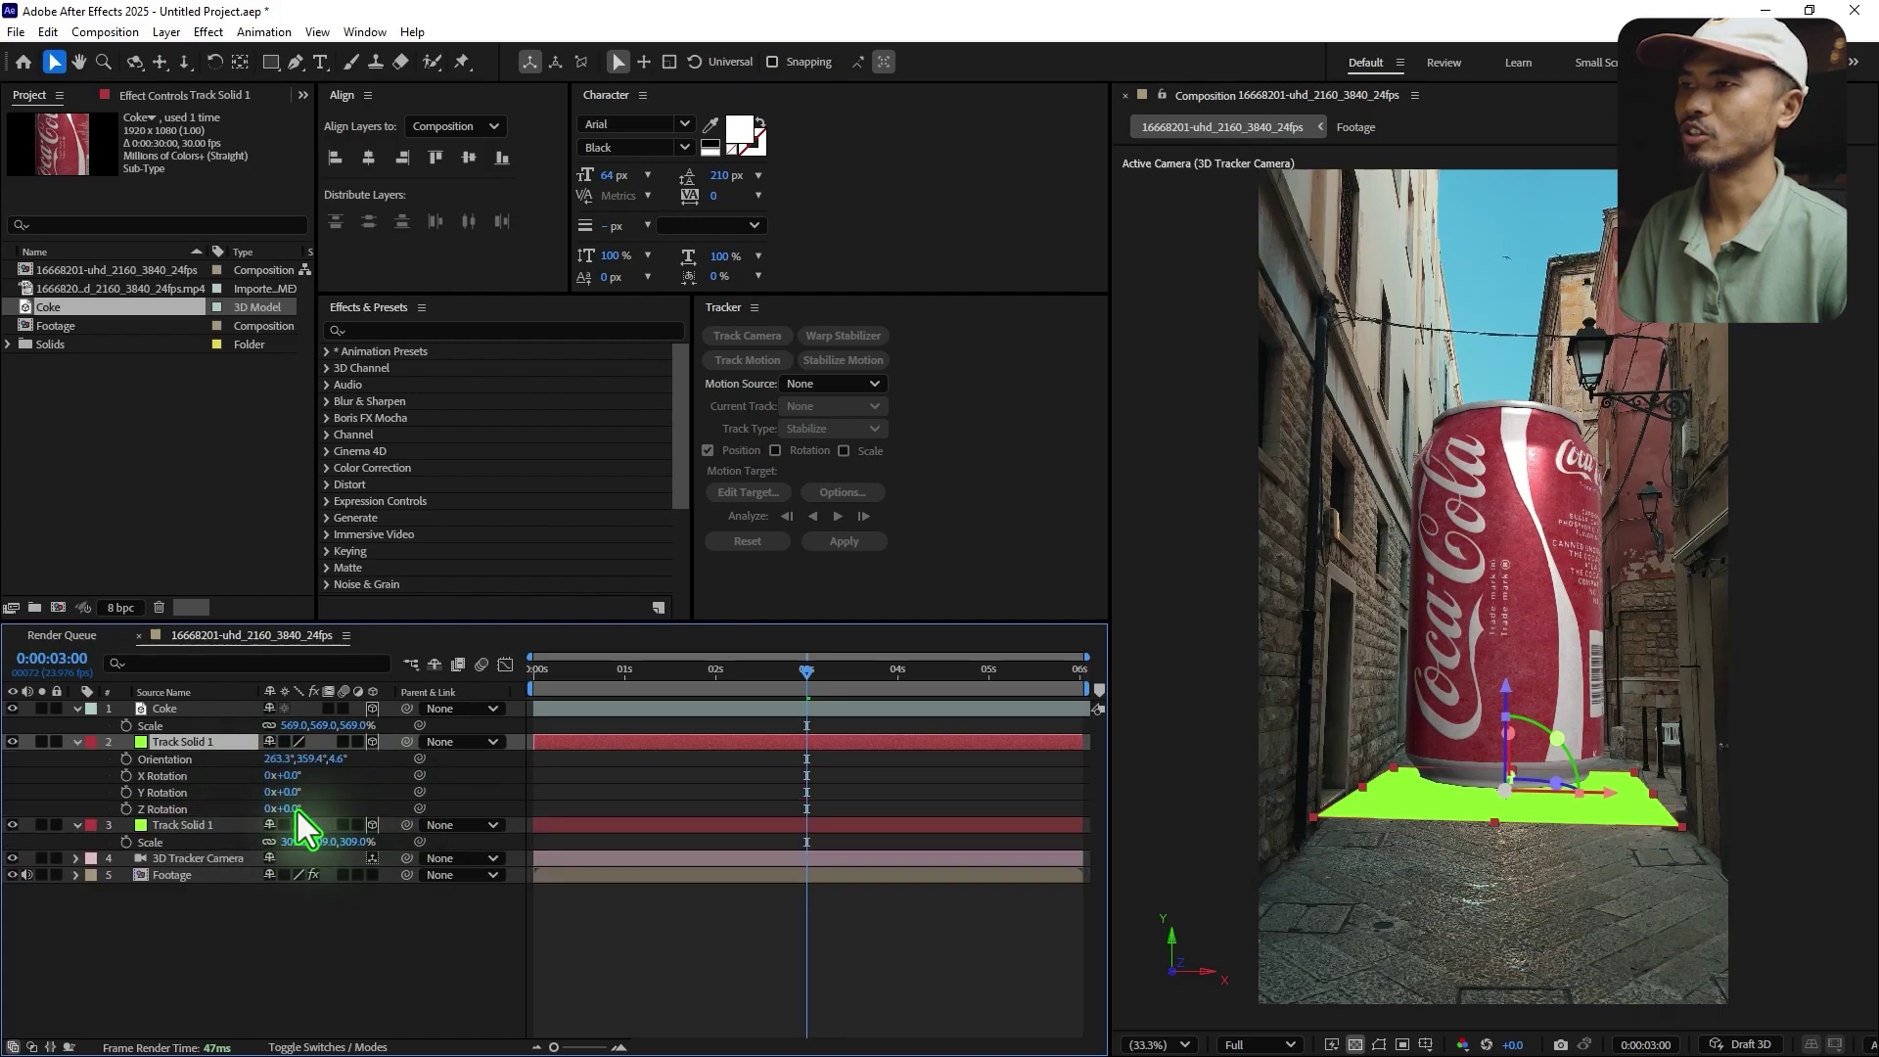
pyautogui.press('F2')
pyautogui.moveTo(286, 811); pyautogui.dragTo(307, 801)
pyautogui.hotkey('ctrl', 'z')
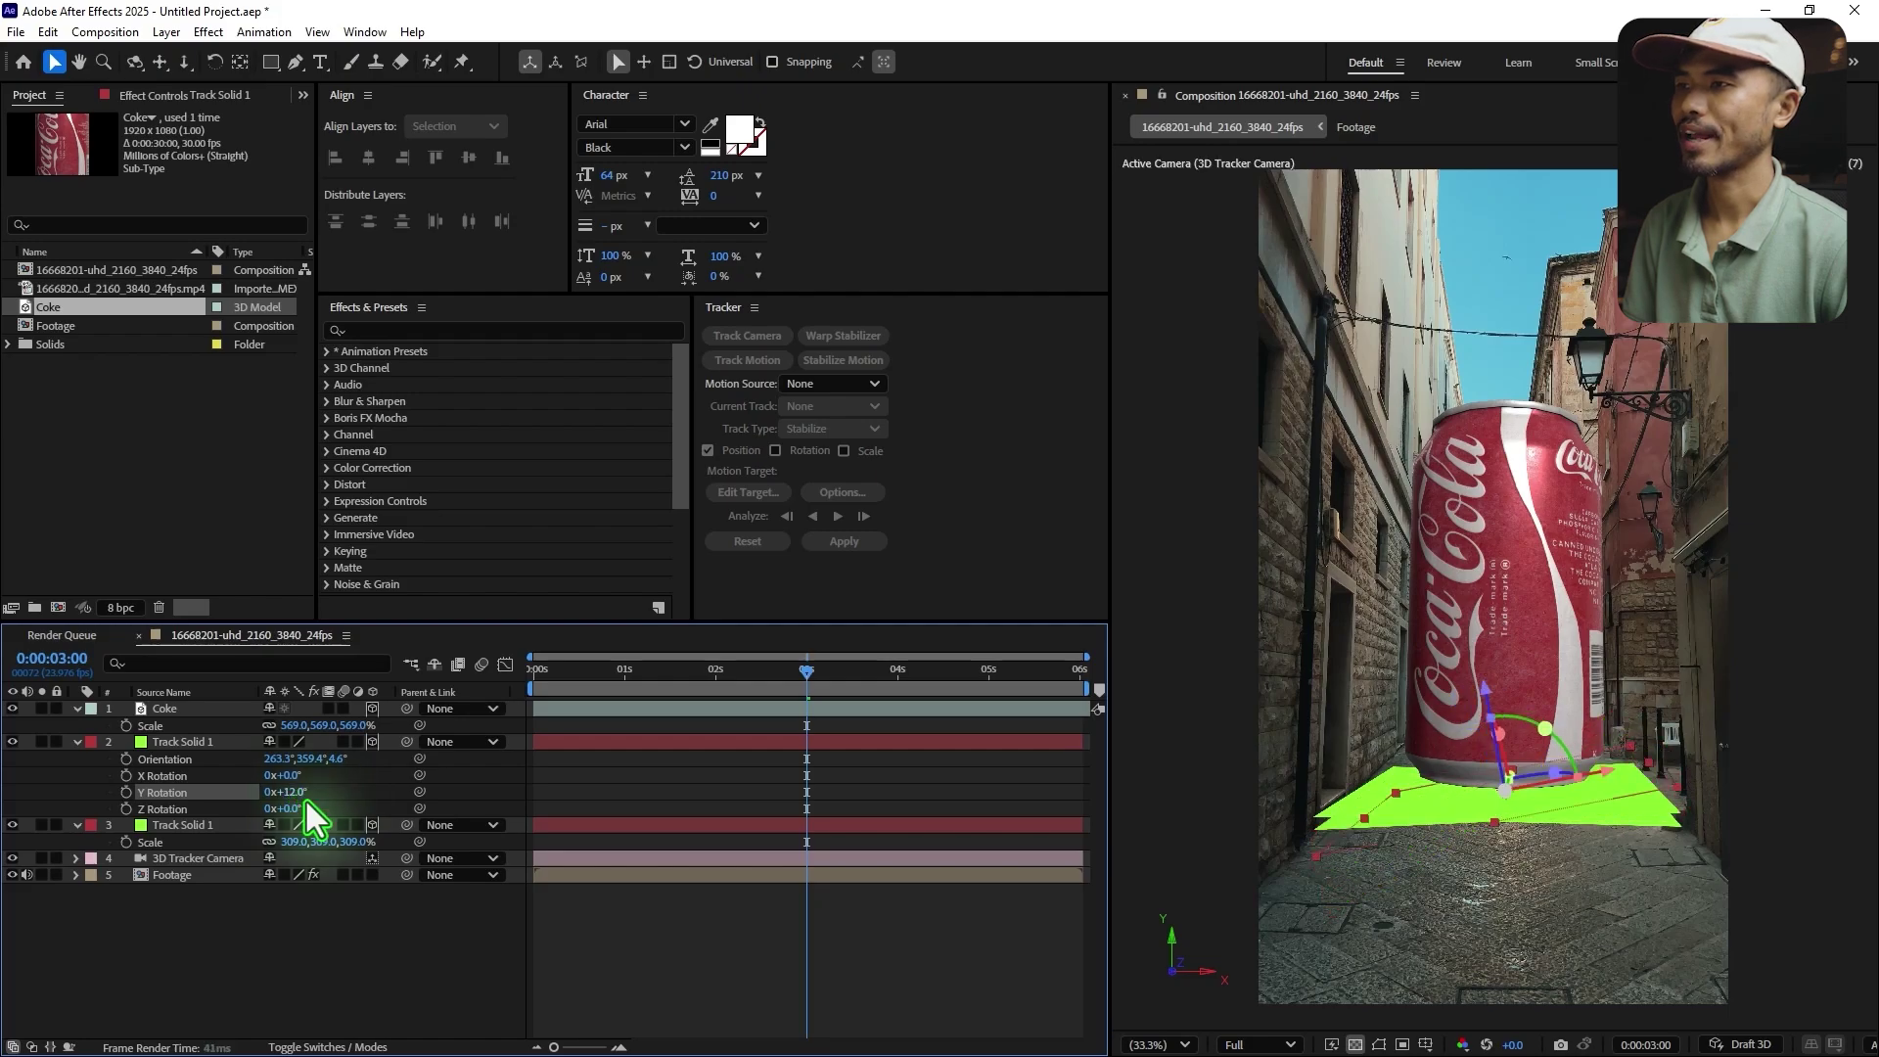
pyautogui.click(304, 793)
pyautogui.write('90')
pyautogui.press('Return')
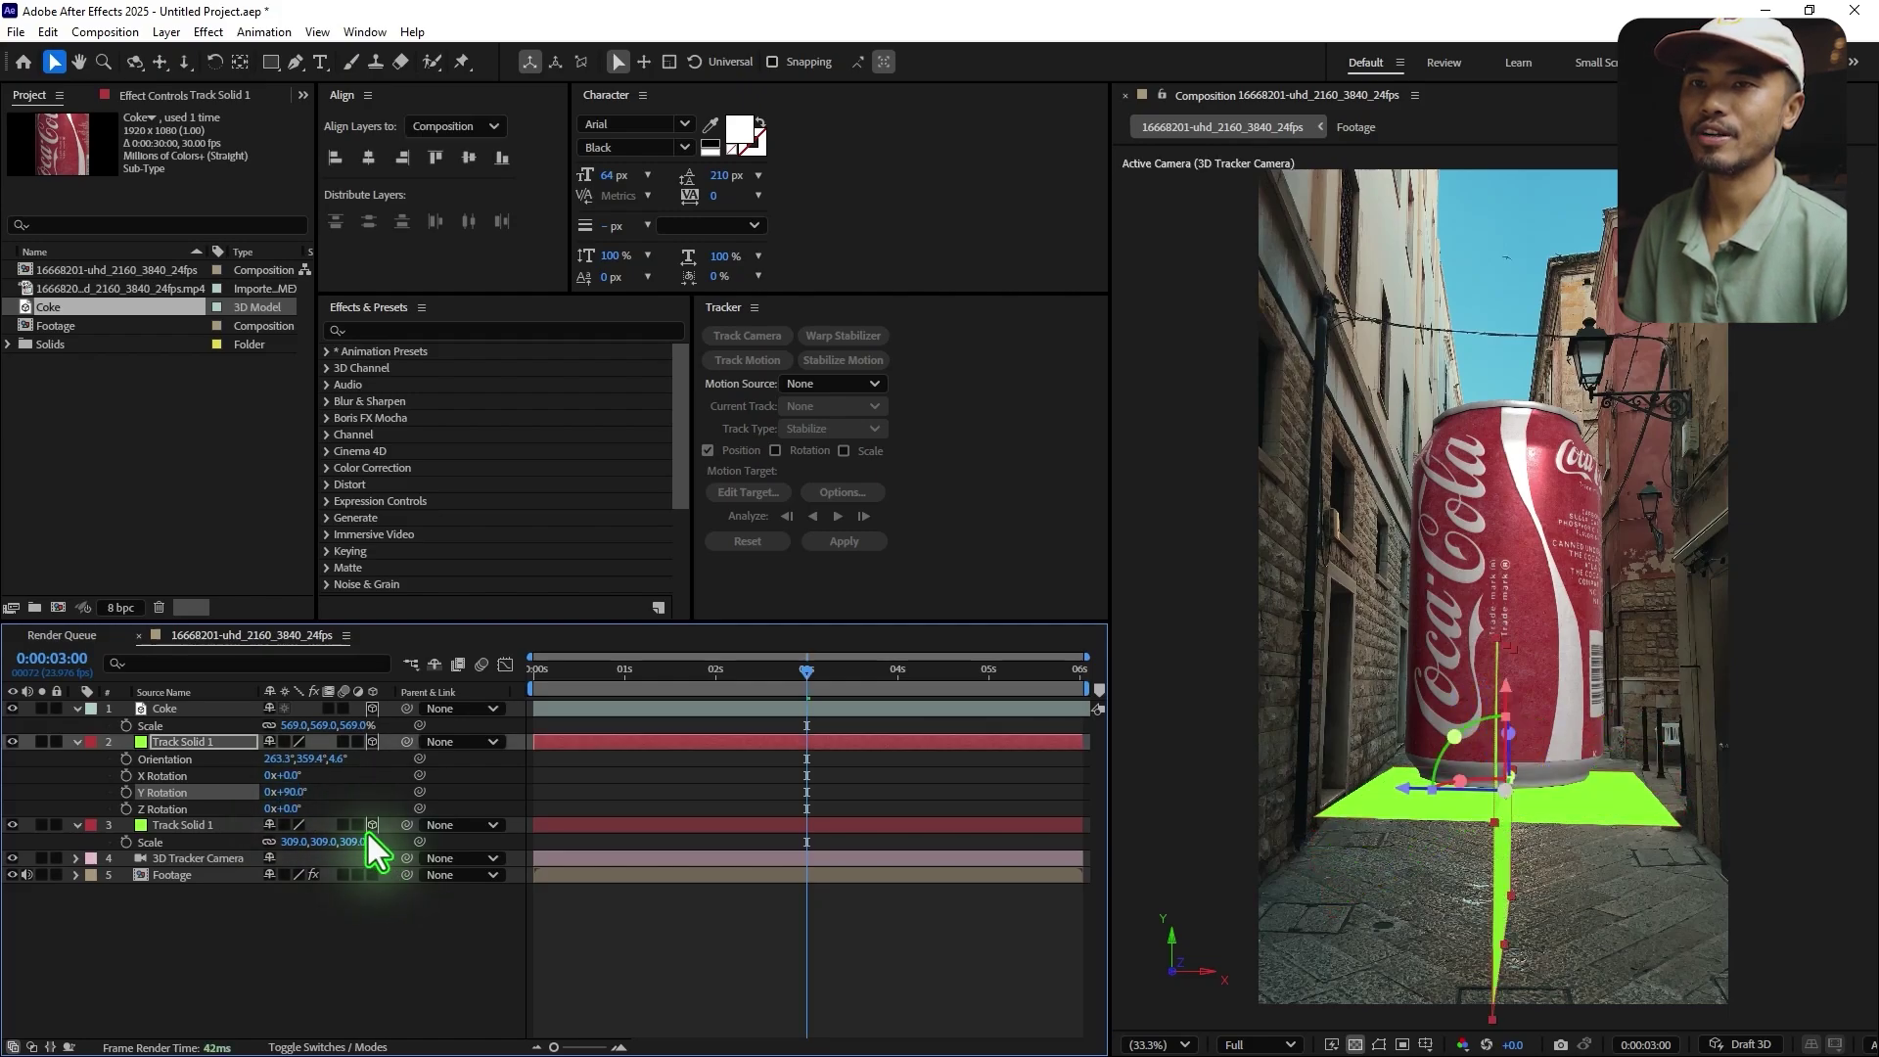
# - Move the upright solid against the alley's left wall and raise it to start at ground level, then collapse its properties
pyautogui.moveTo(1416, 788); pyautogui.dragTo(1265, 785)
pyautogui.moveTo(1364, 677); pyautogui.dragTo(1344, 546)
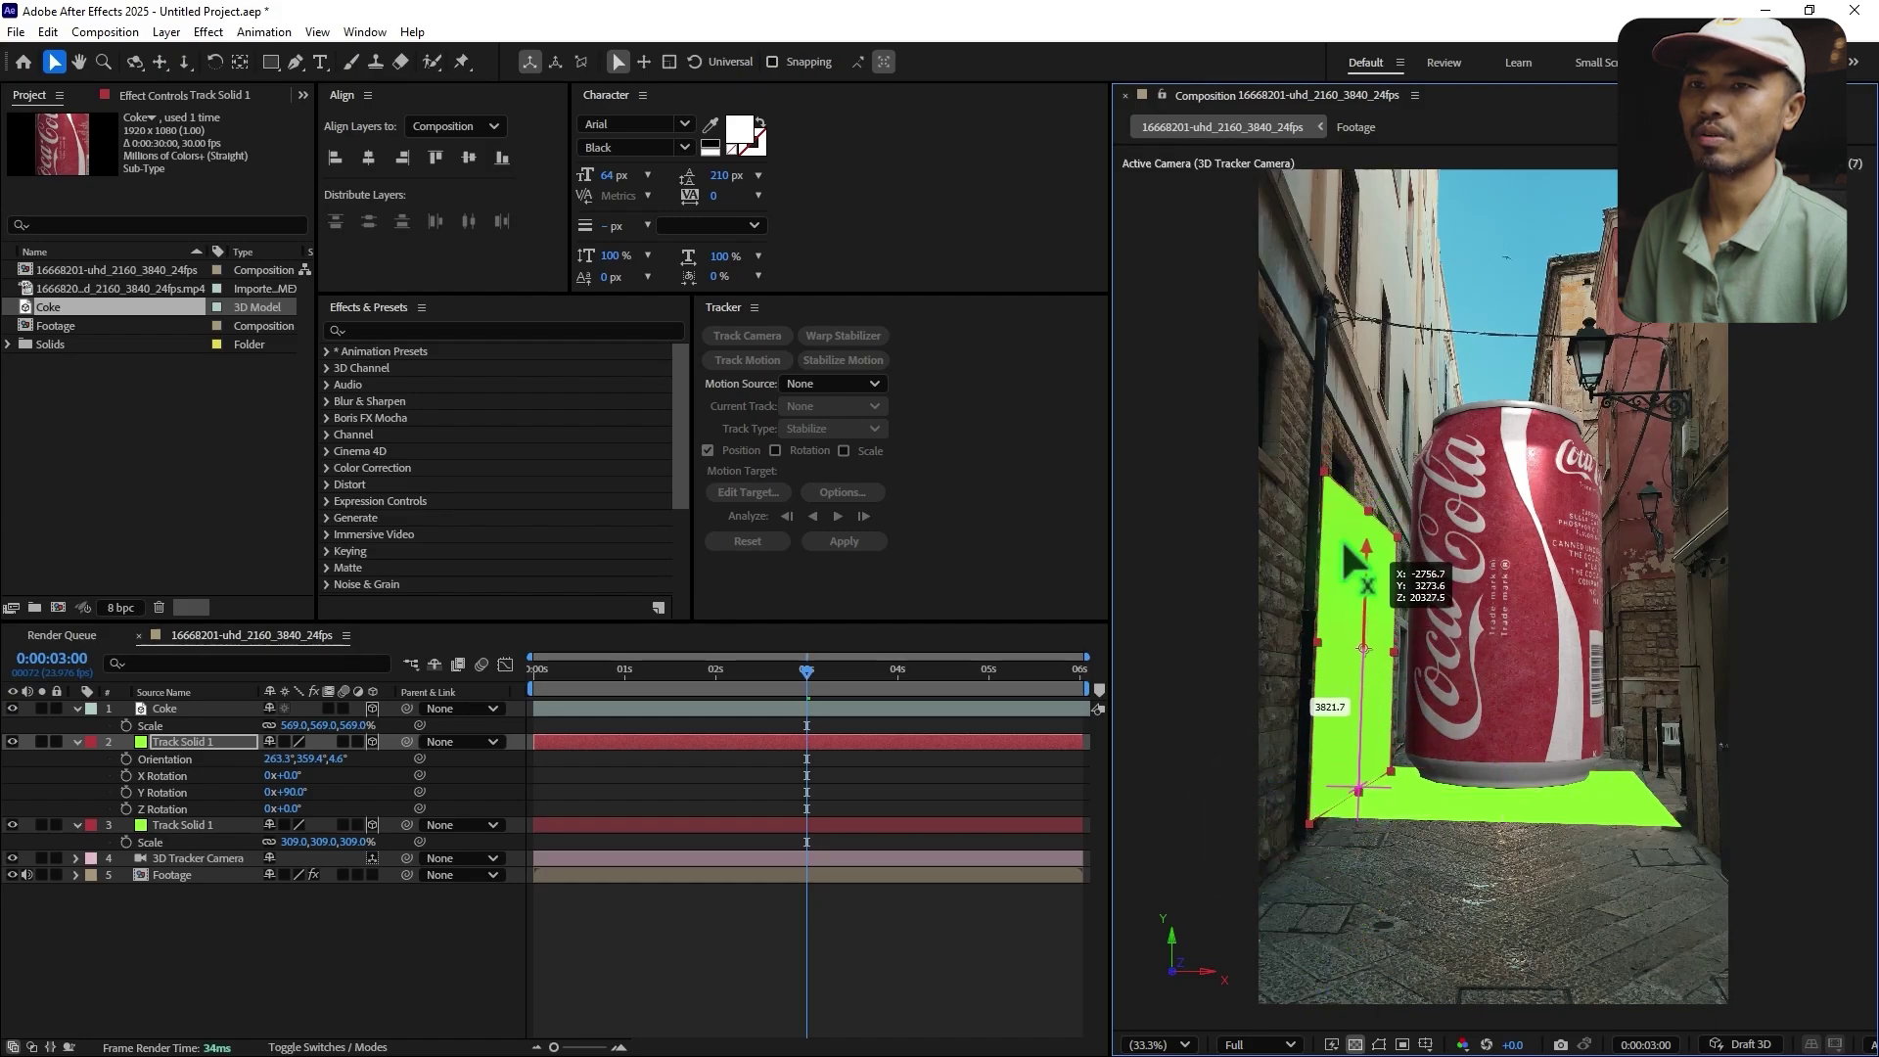
pyautogui.click(272, 964)
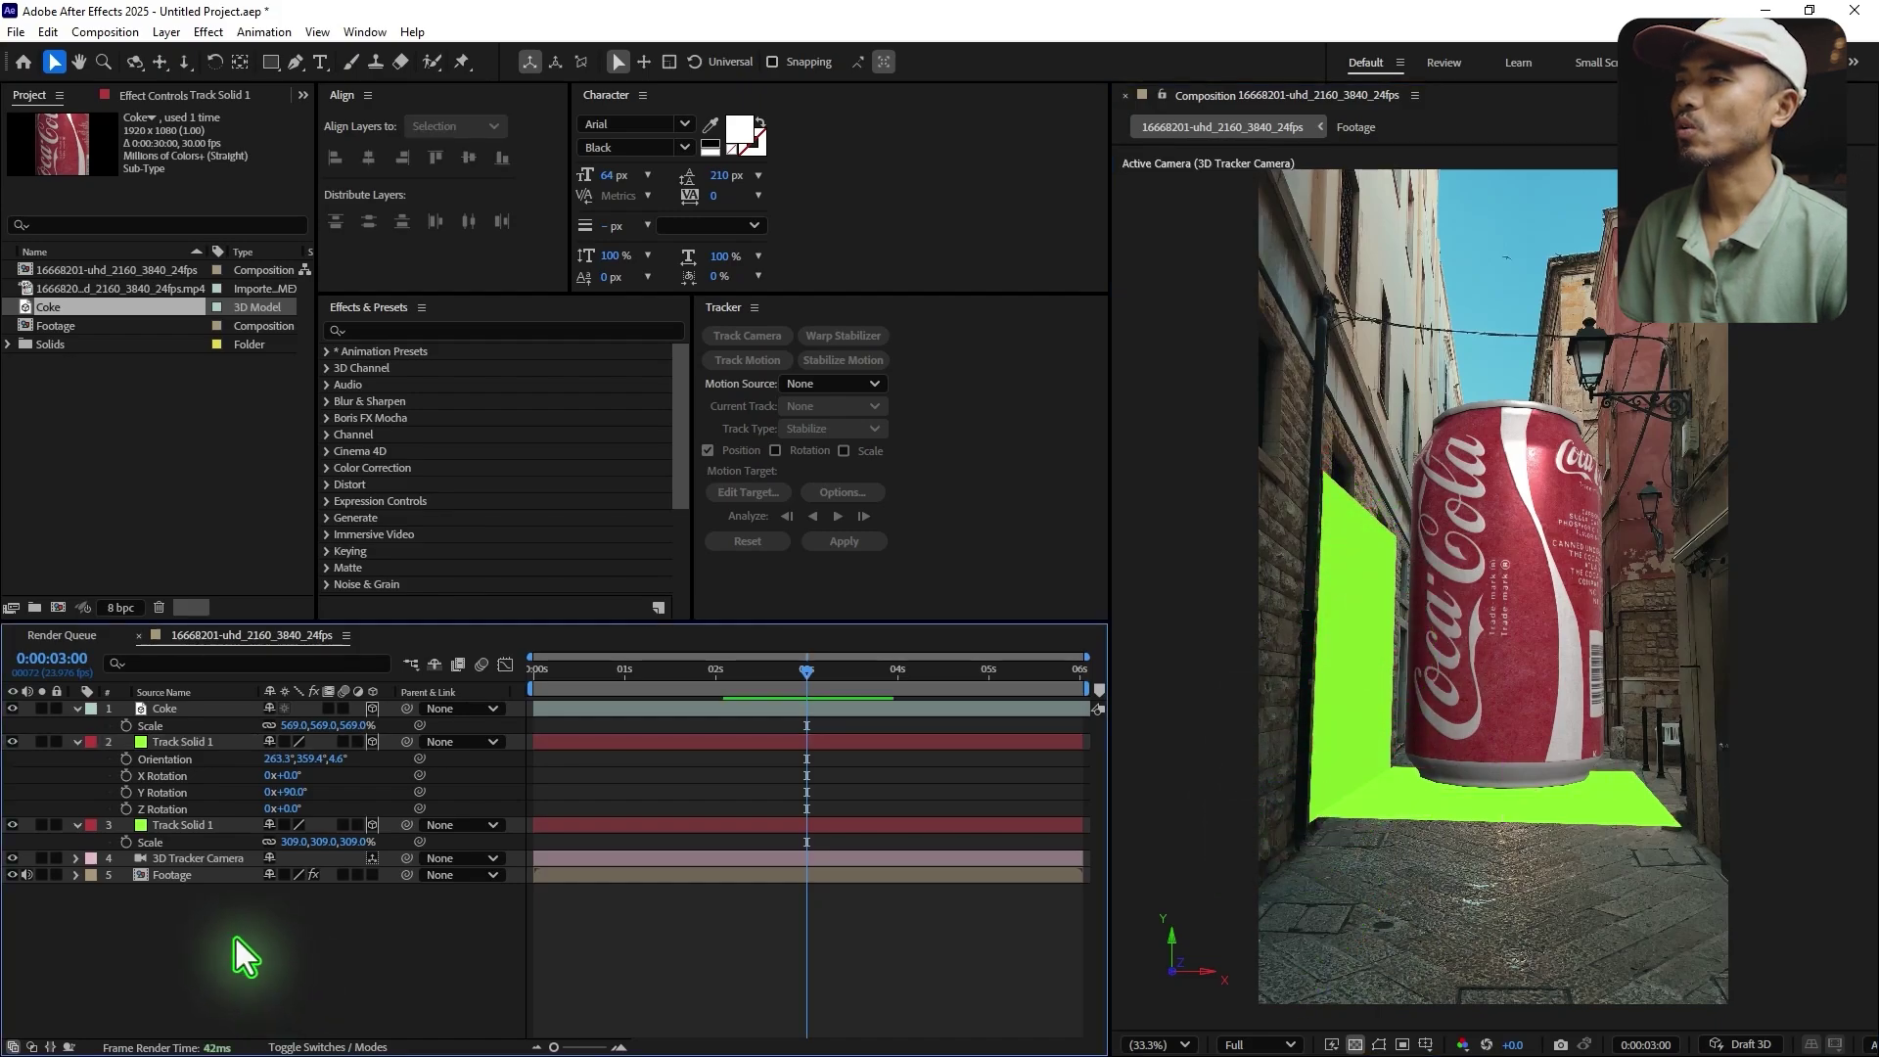
pyautogui.click(76, 744)
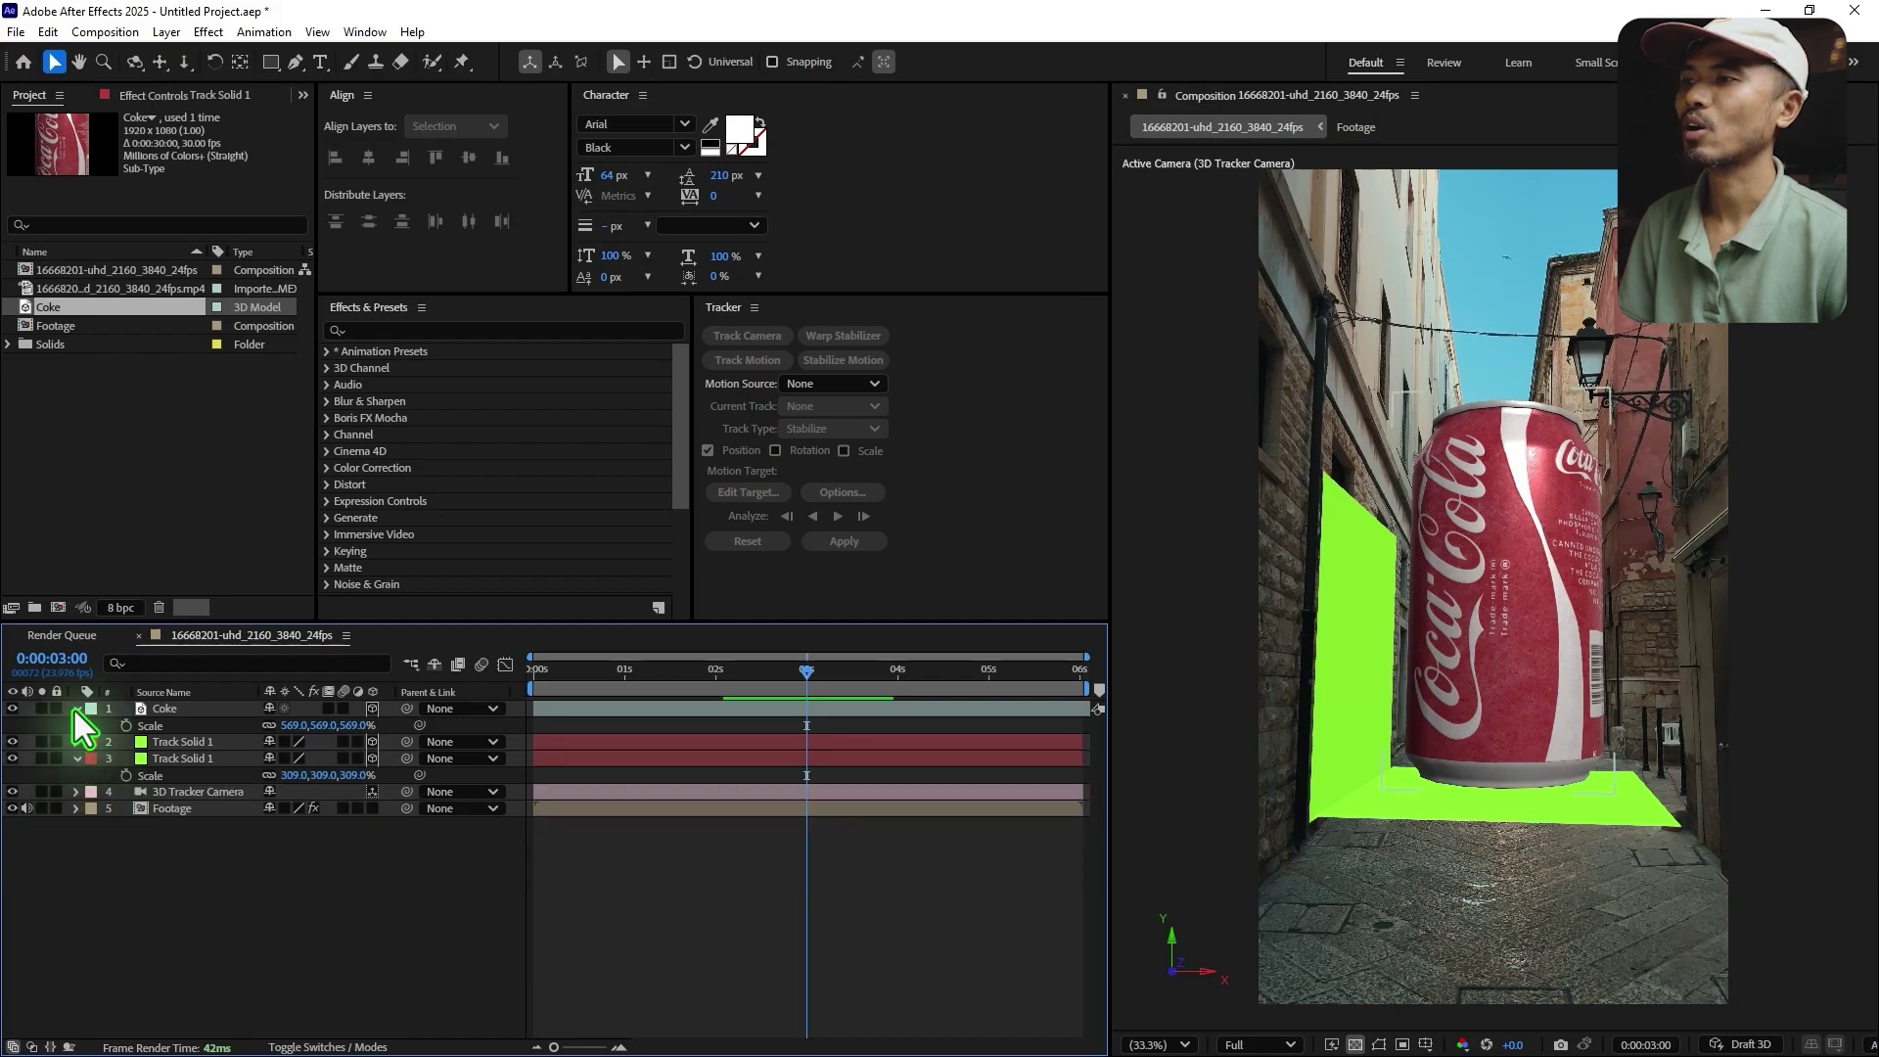
# - Collapse the open layer properties, create an Environment light at 100% intensity with shadows cast, and collapse its properties
pyautogui.click(75, 709)
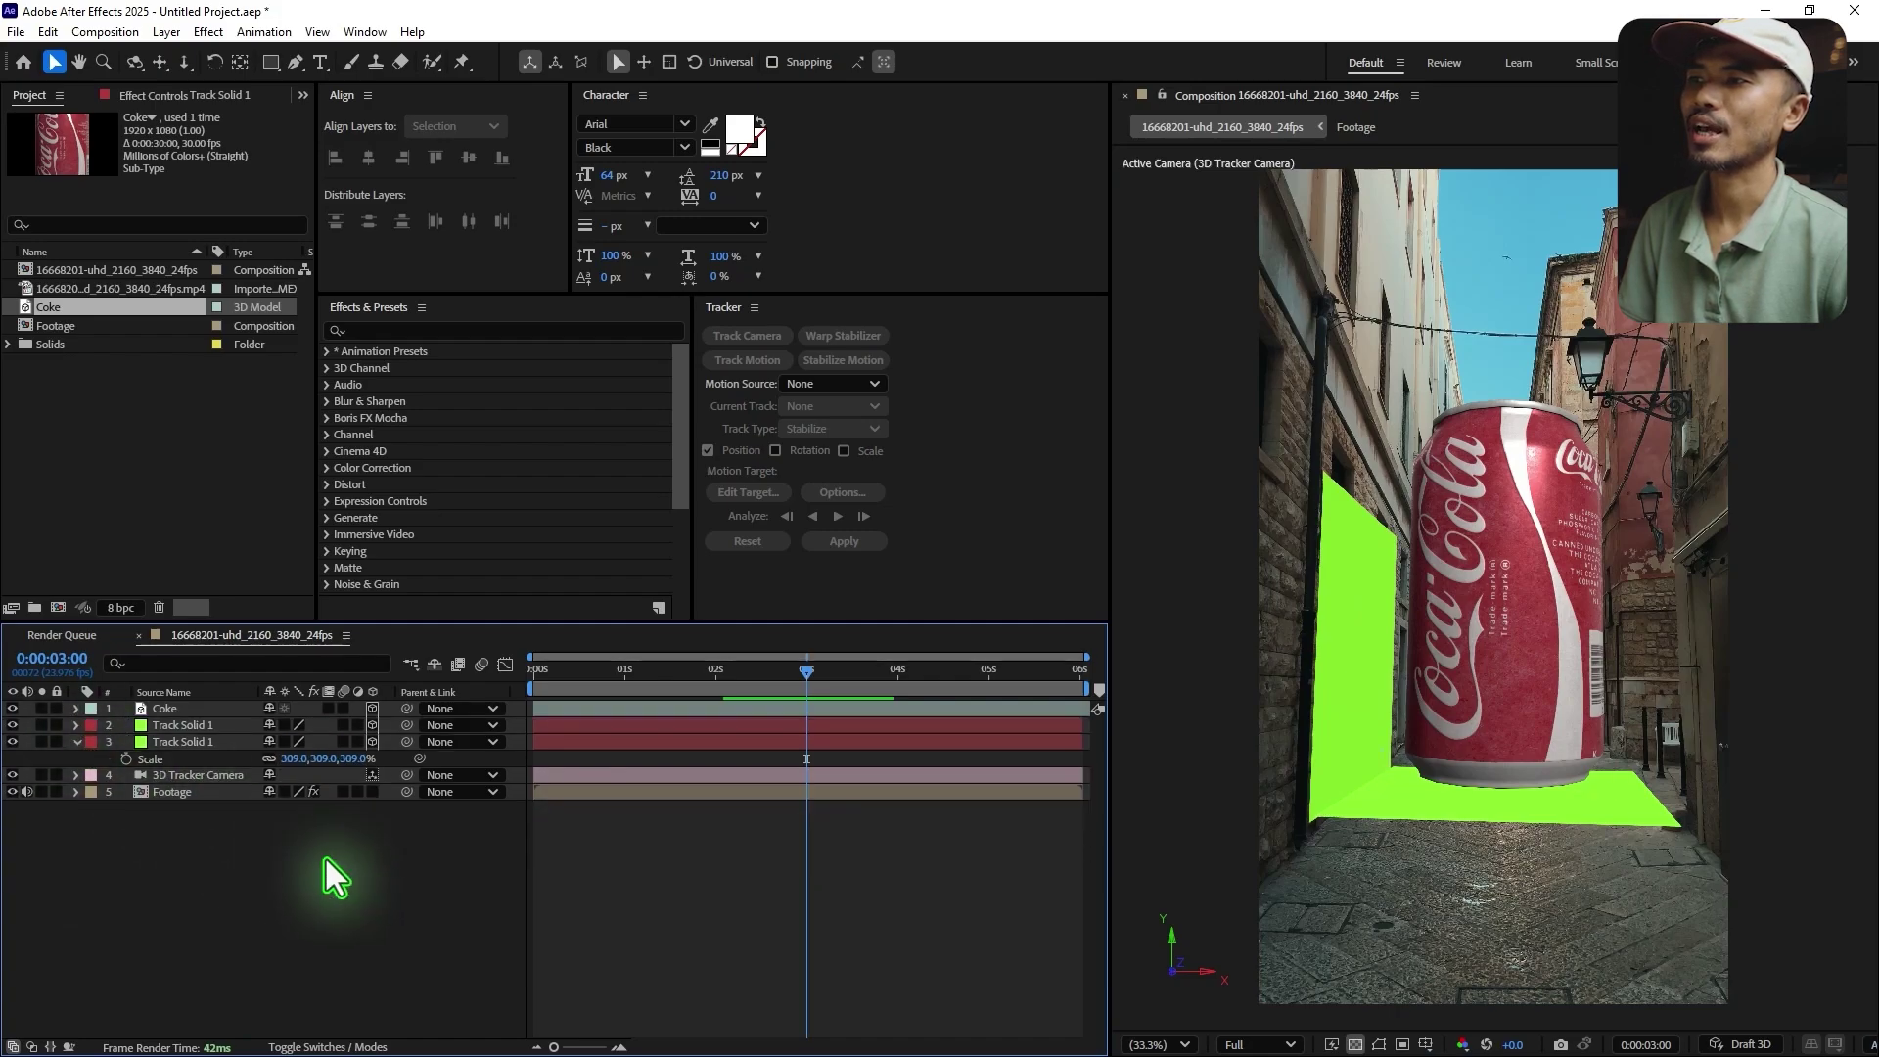
pyautogui.click(76, 742)
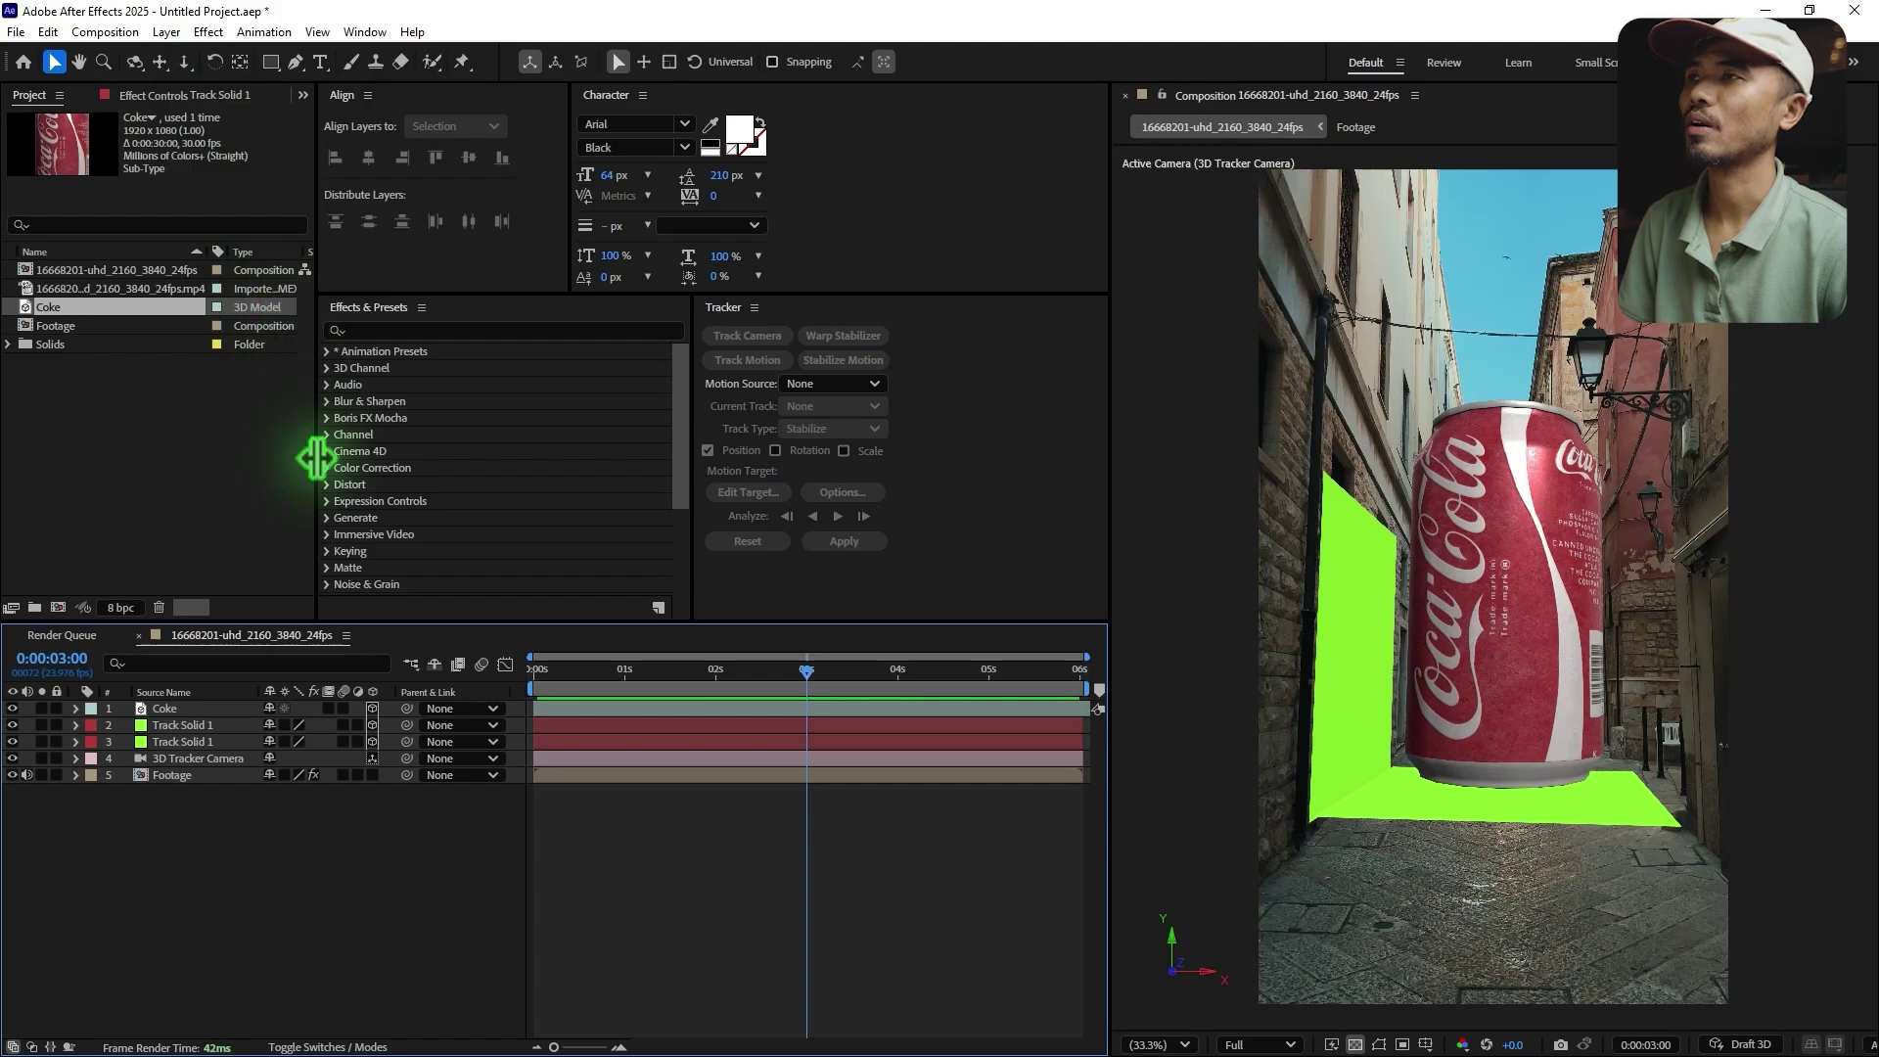
pyautogui.click(166, 31)
pyautogui.moveTo(196, 54)
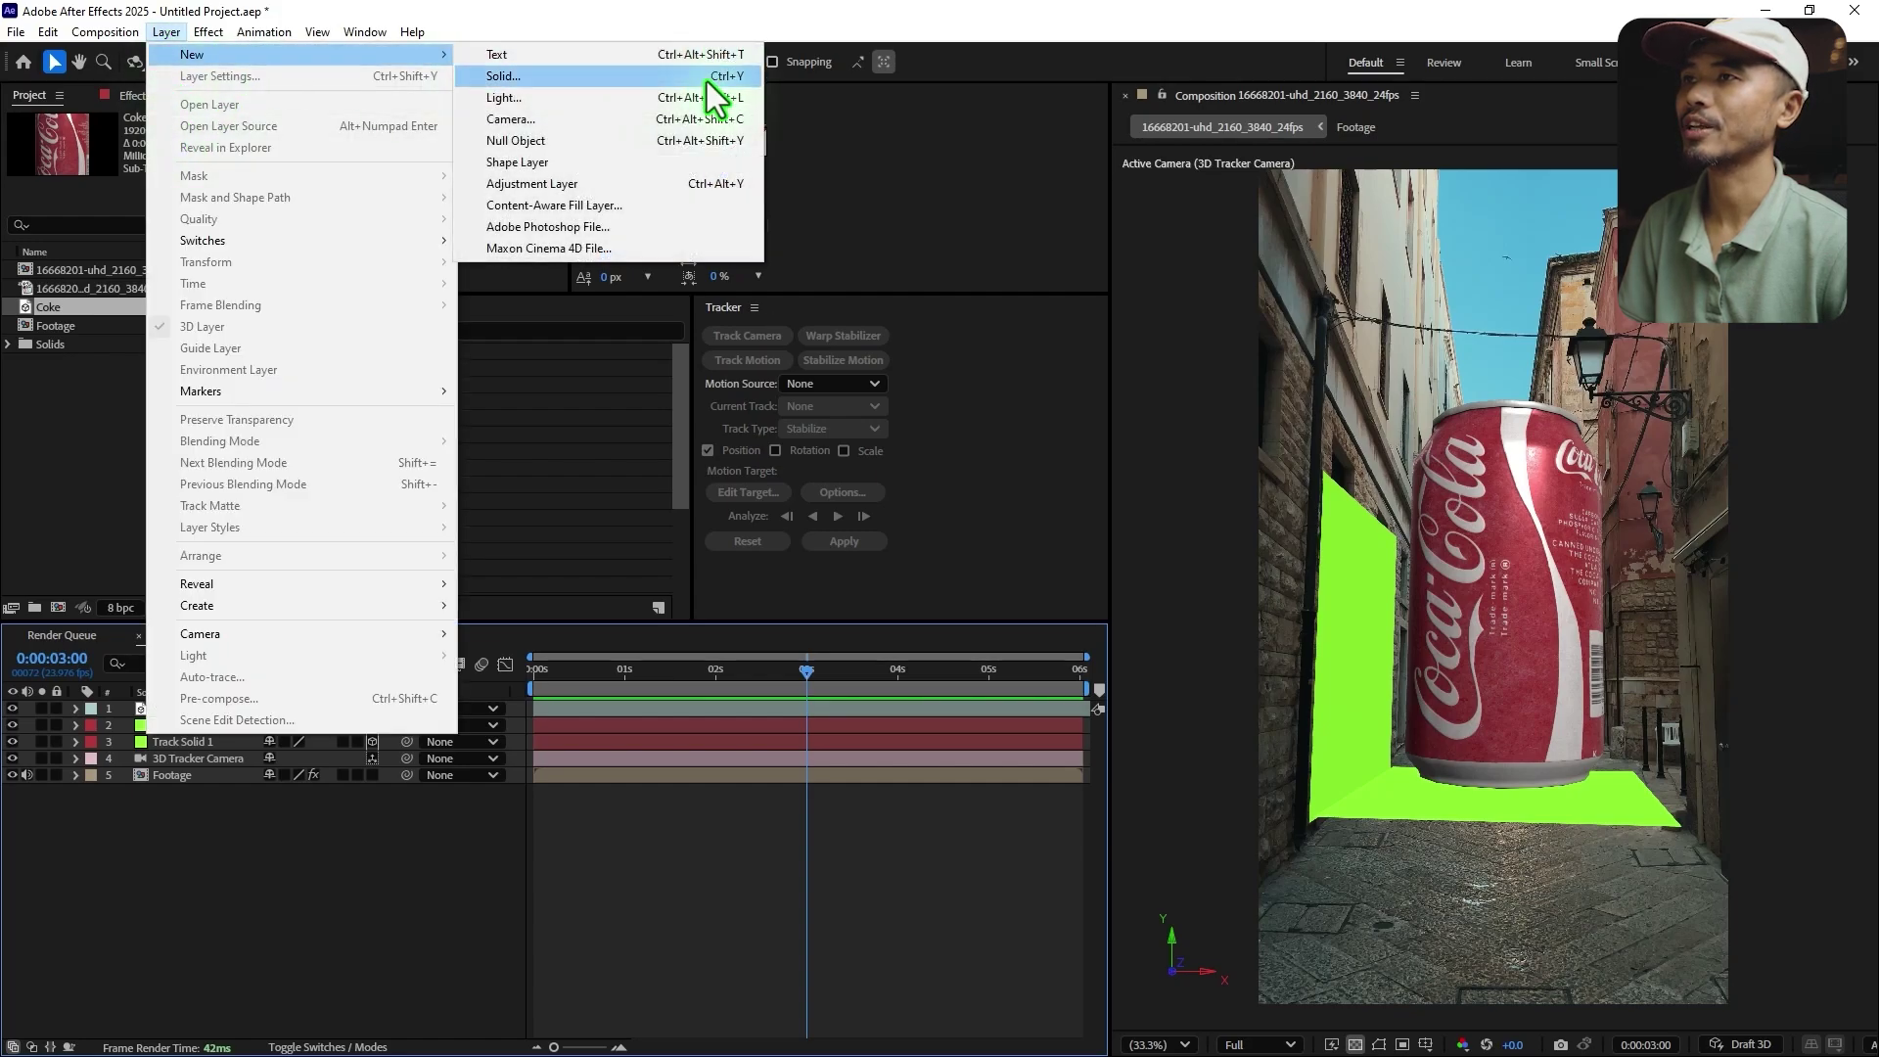
pyautogui.click(540, 98)
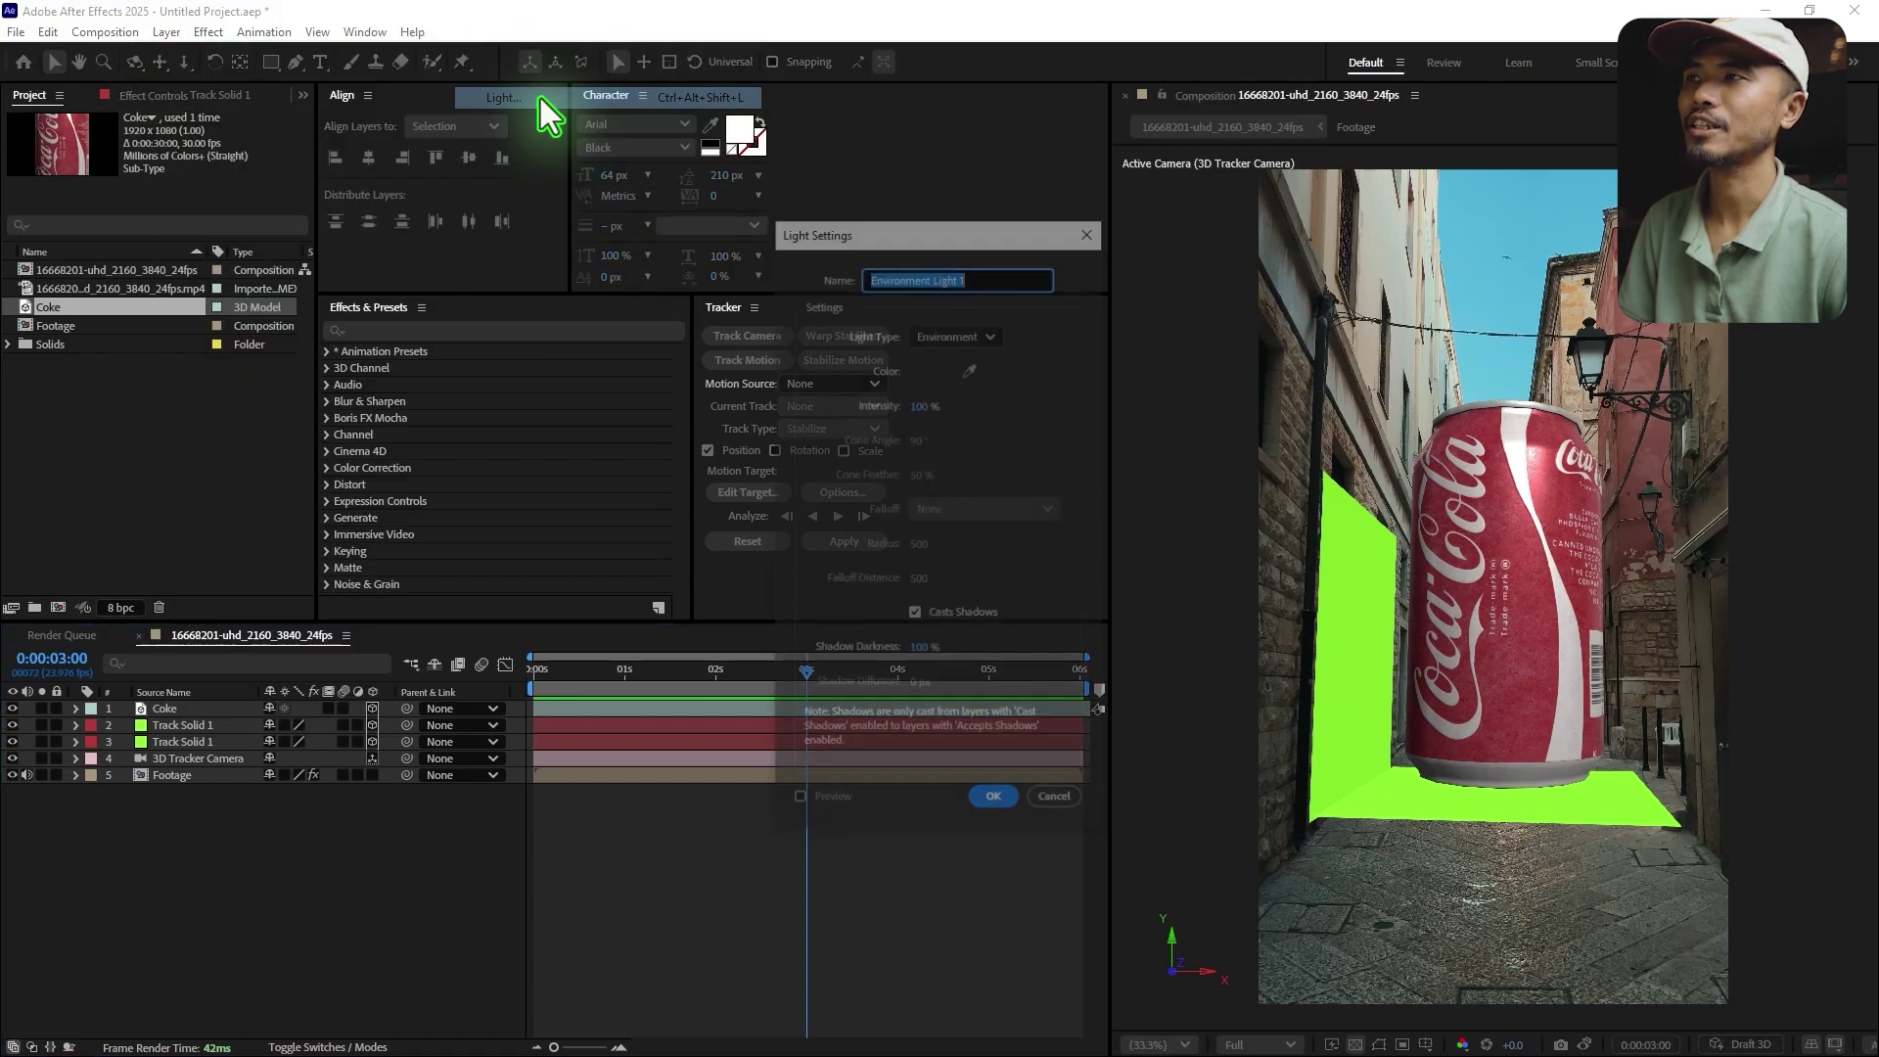
pyautogui.click(966, 337)
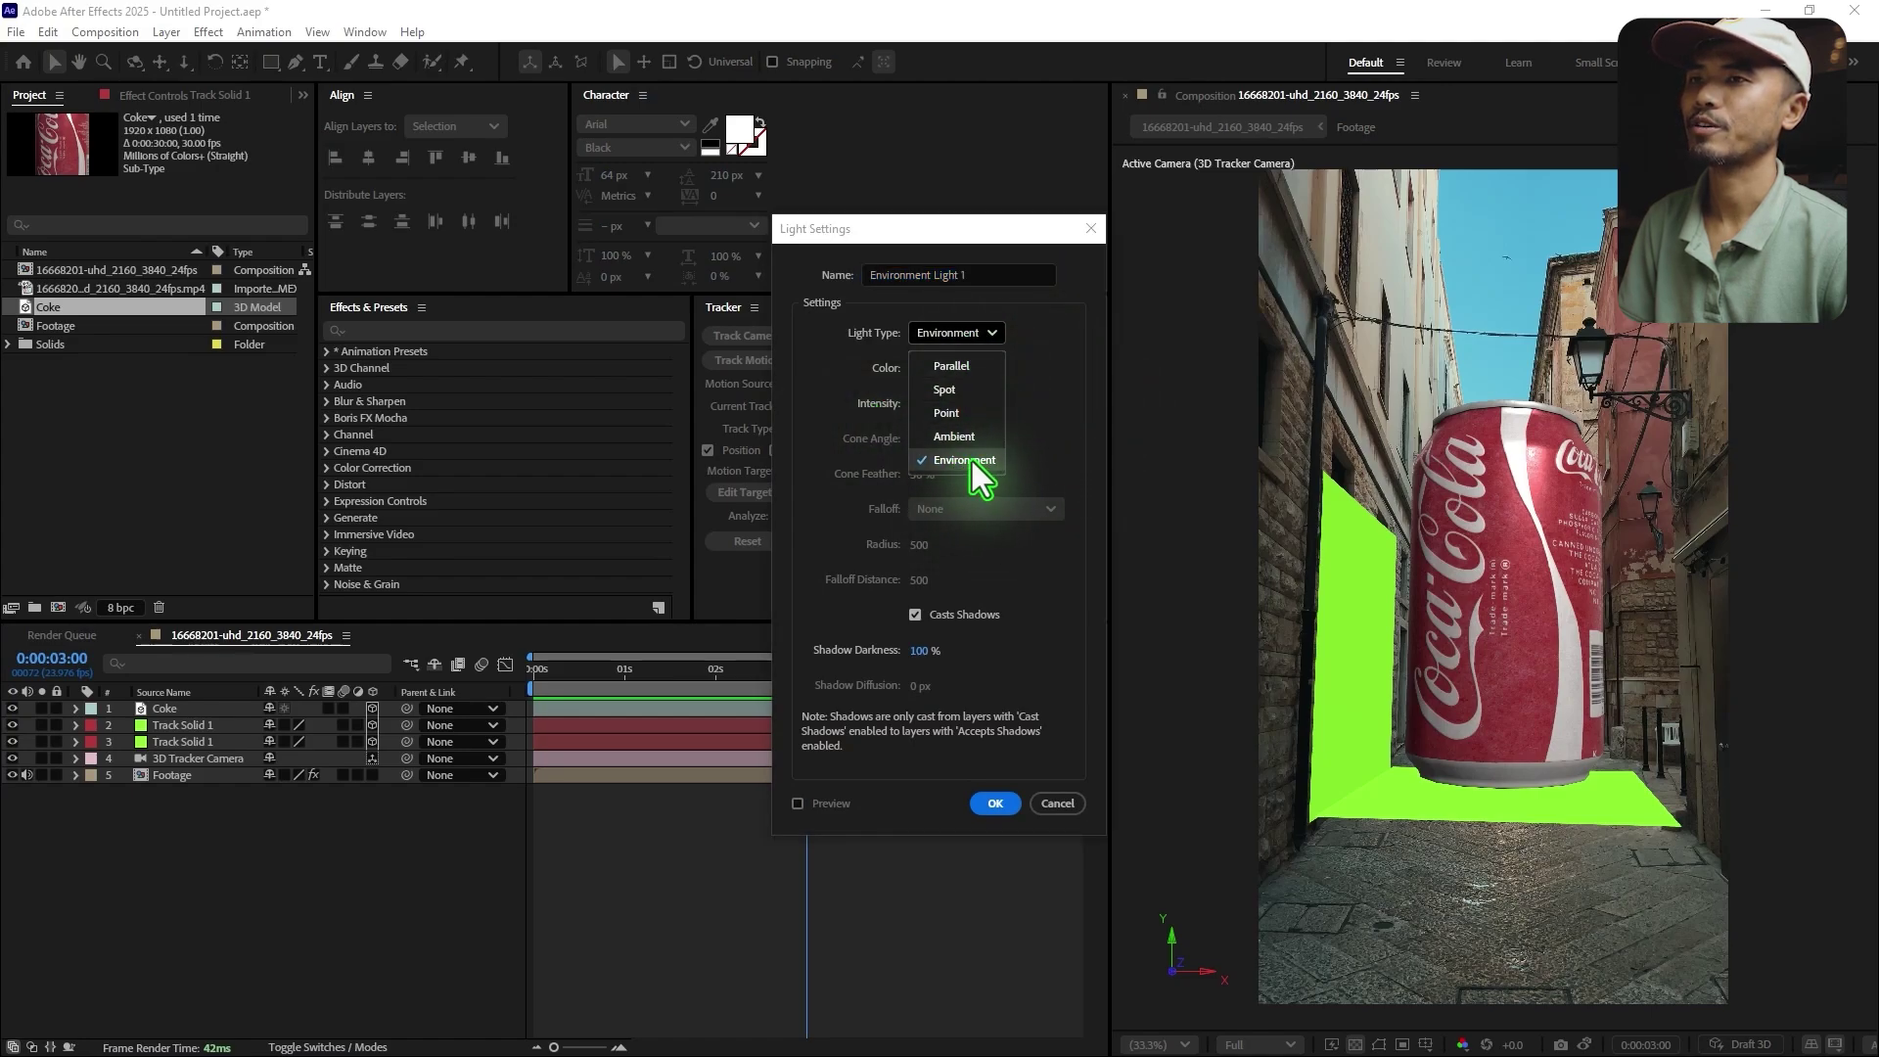
pyautogui.click(972, 461)
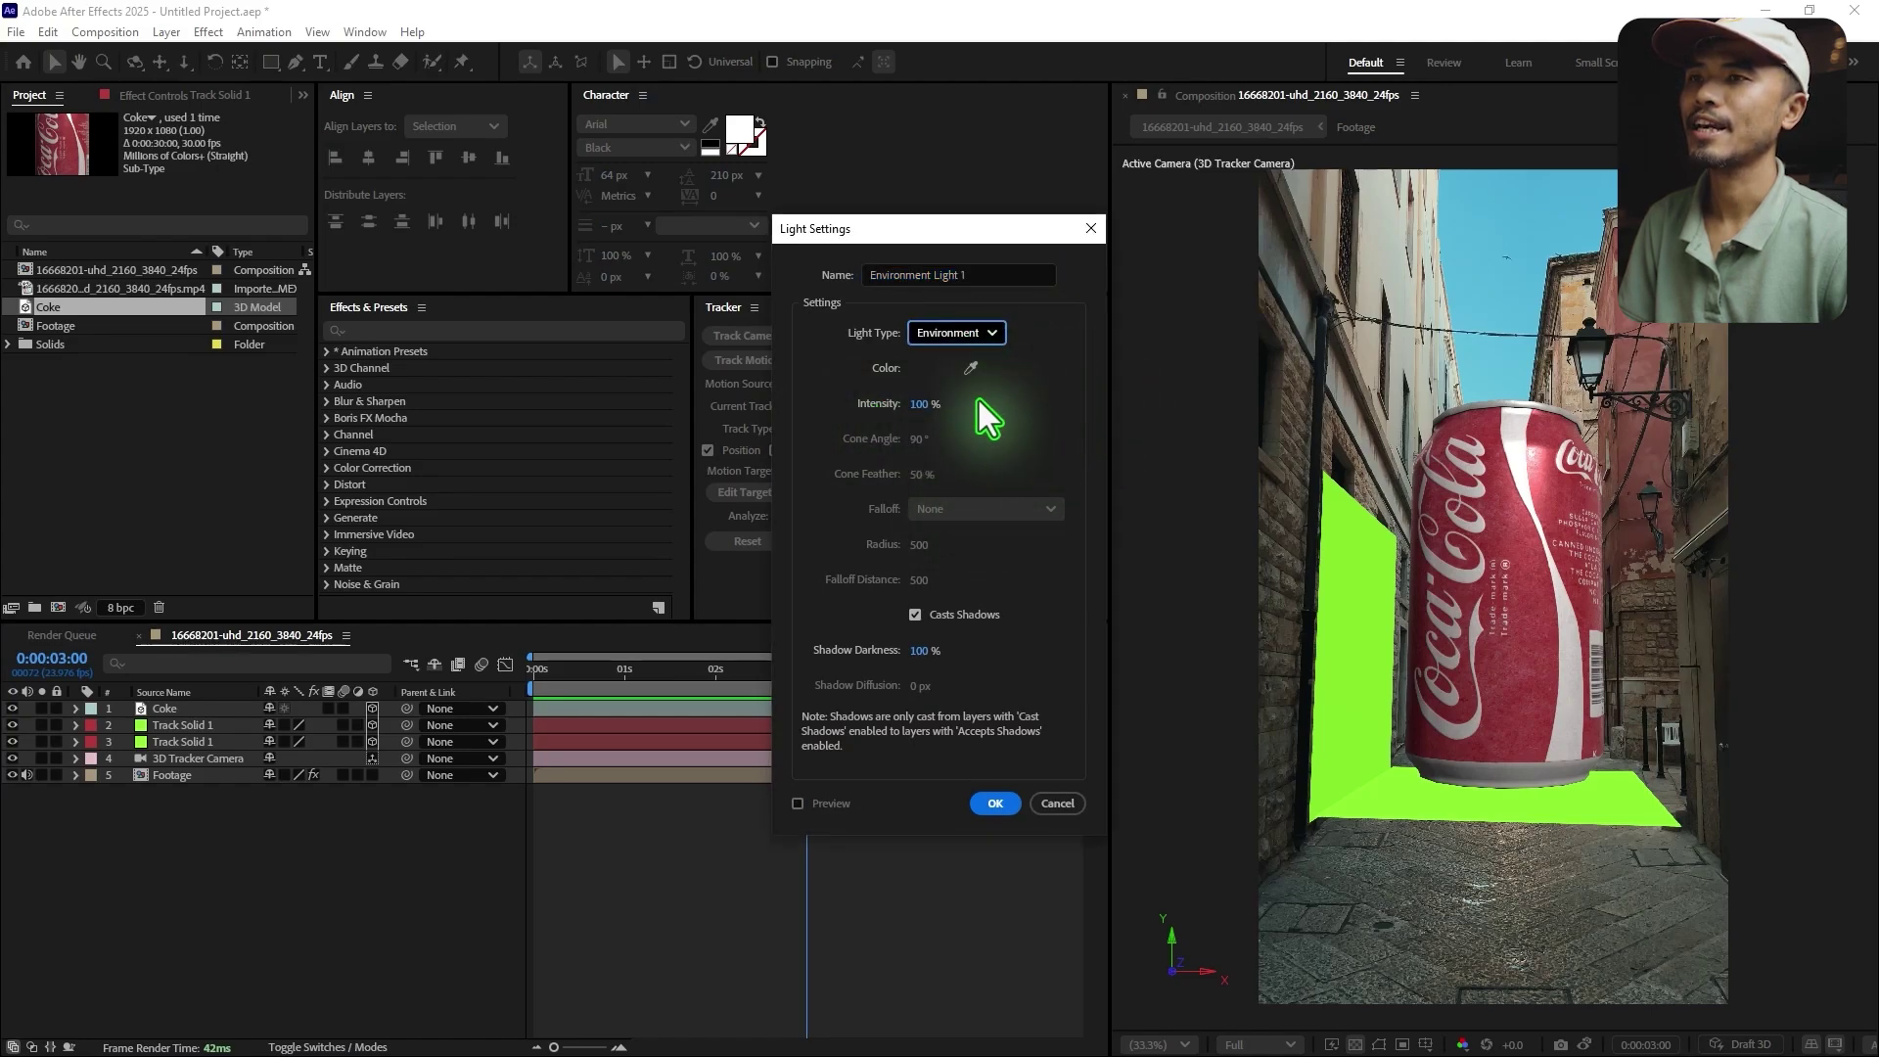
pyautogui.click(914, 616)
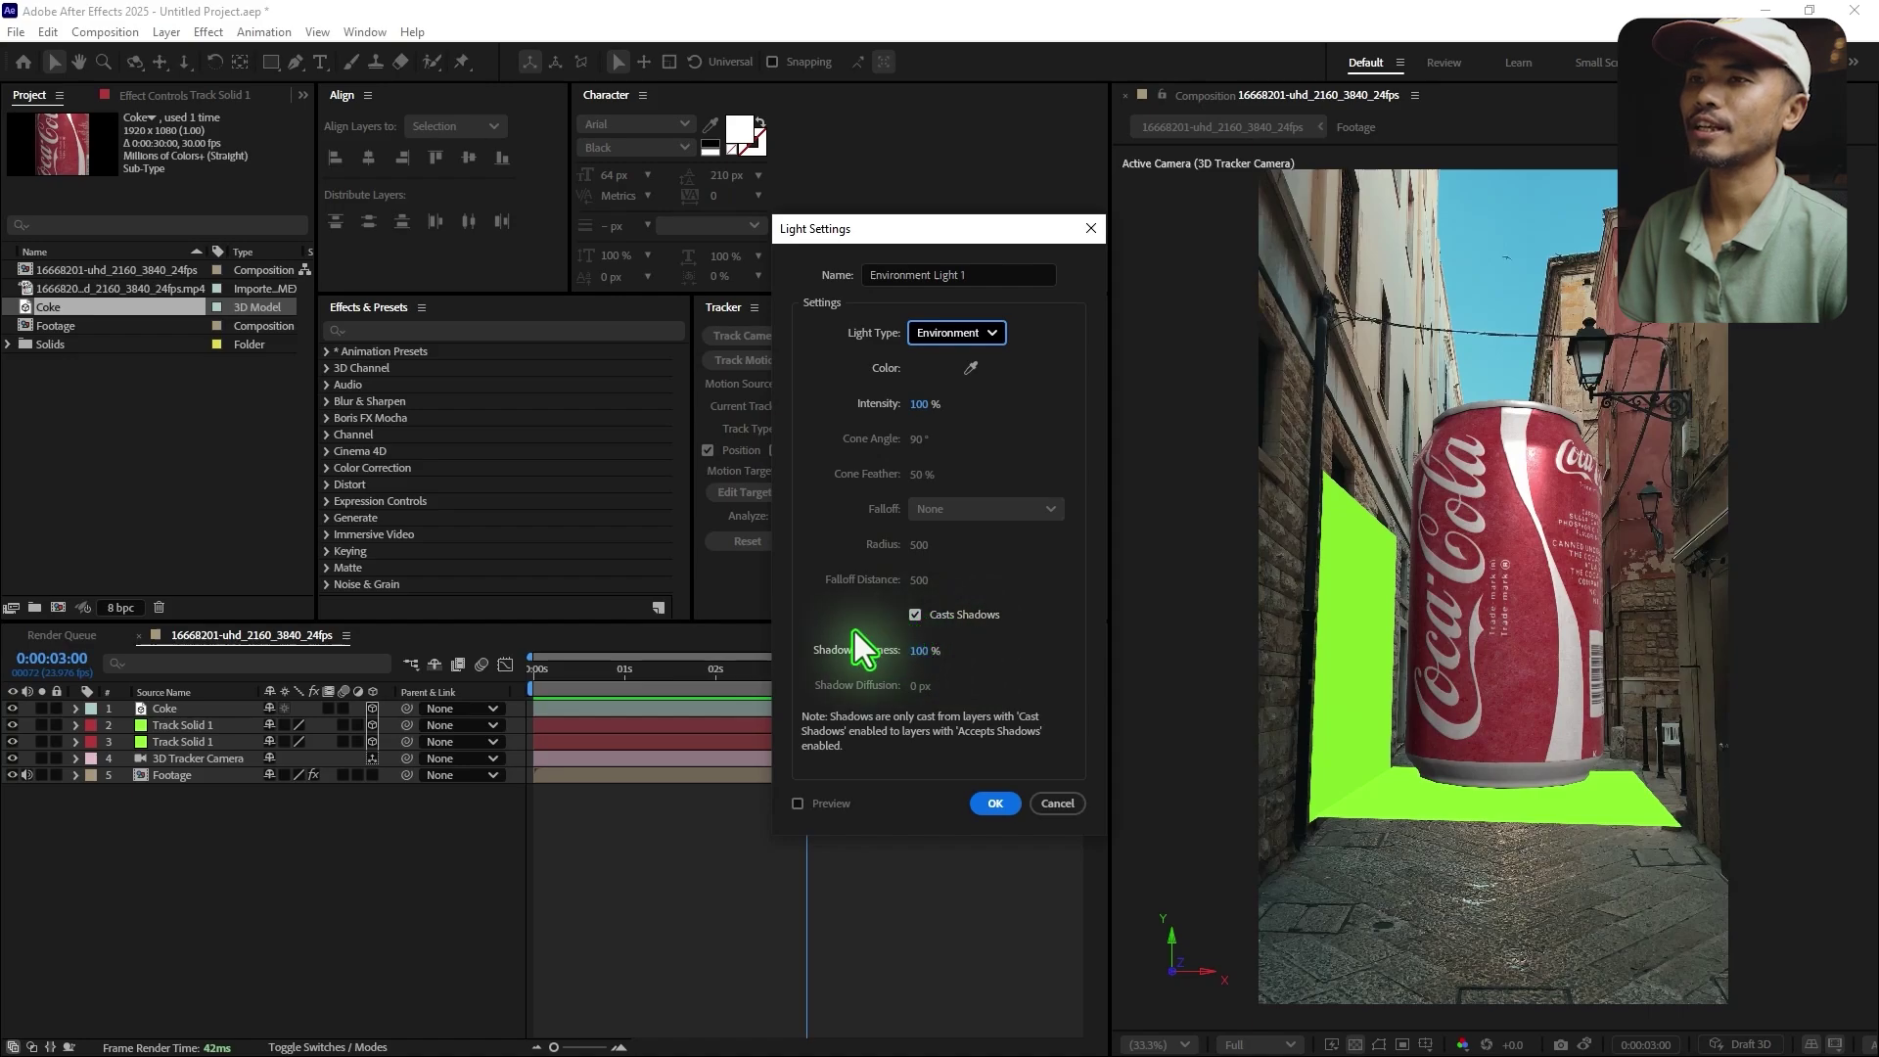
pyautogui.click(994, 804)
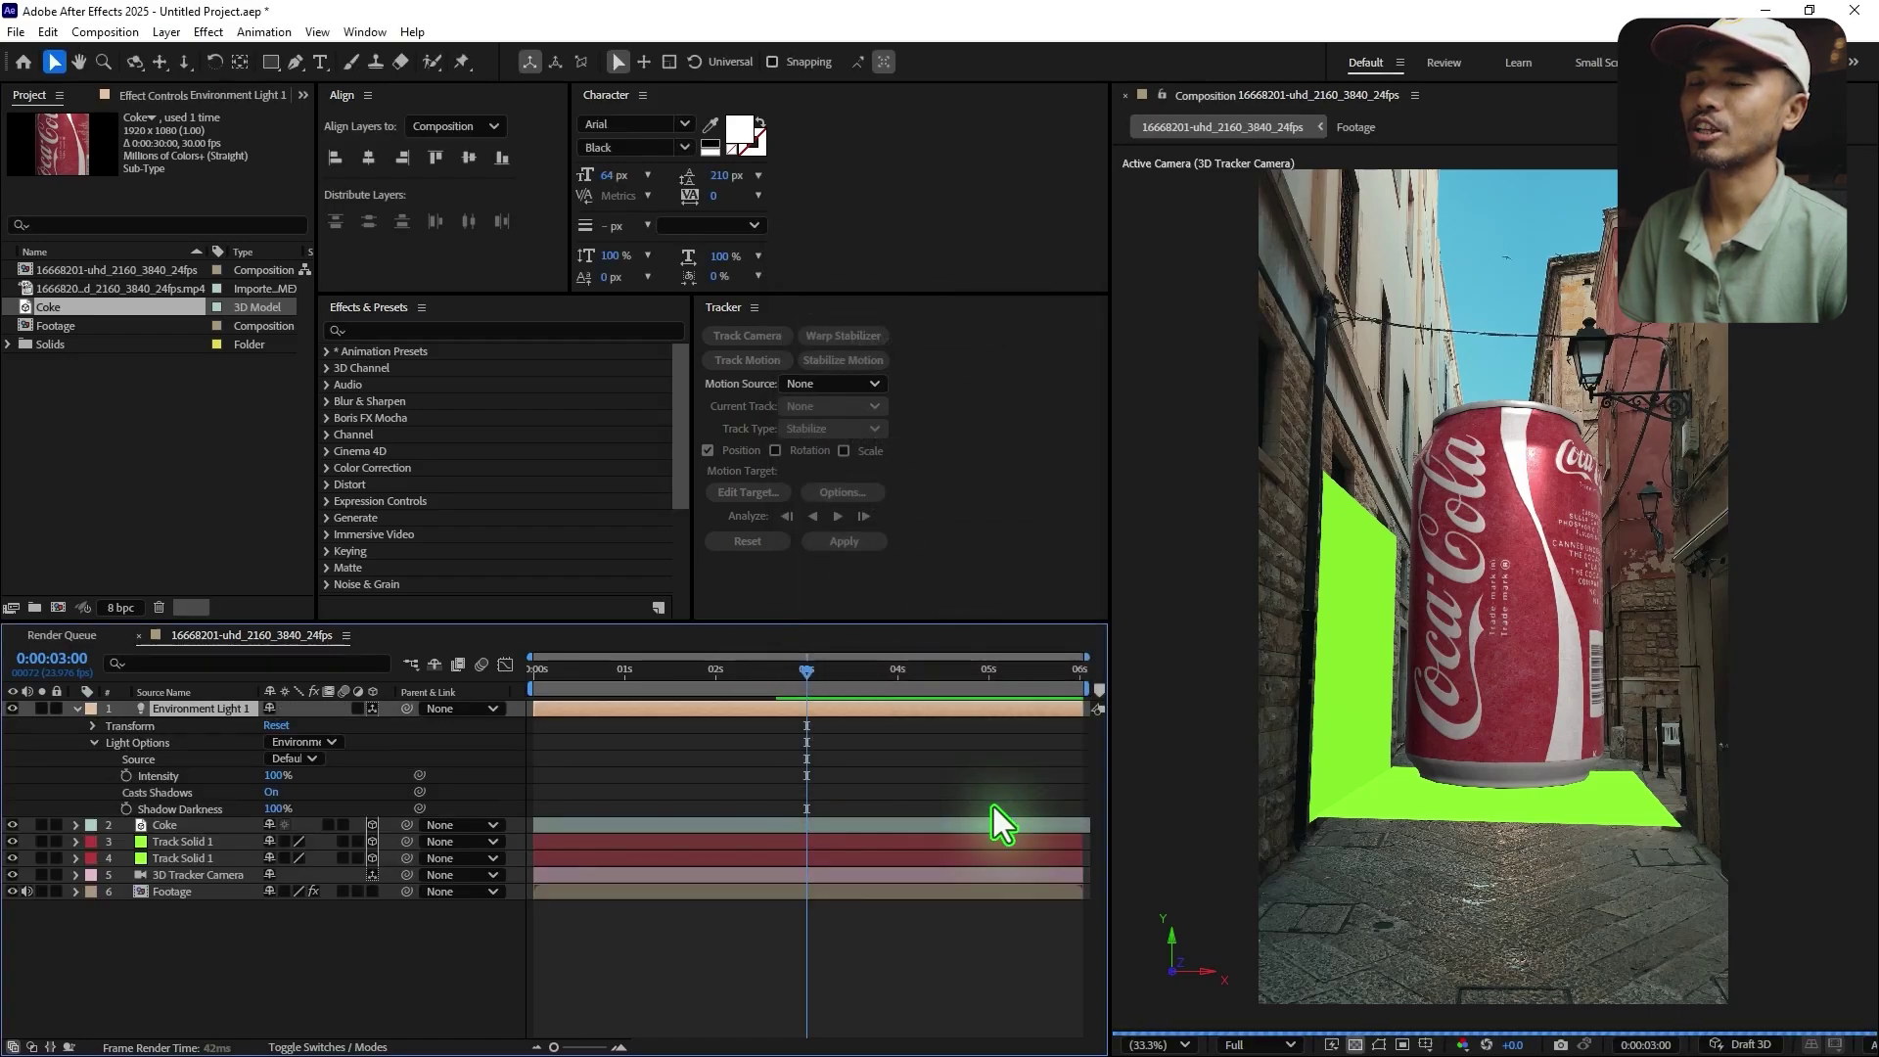
pyautogui.click(77, 708)
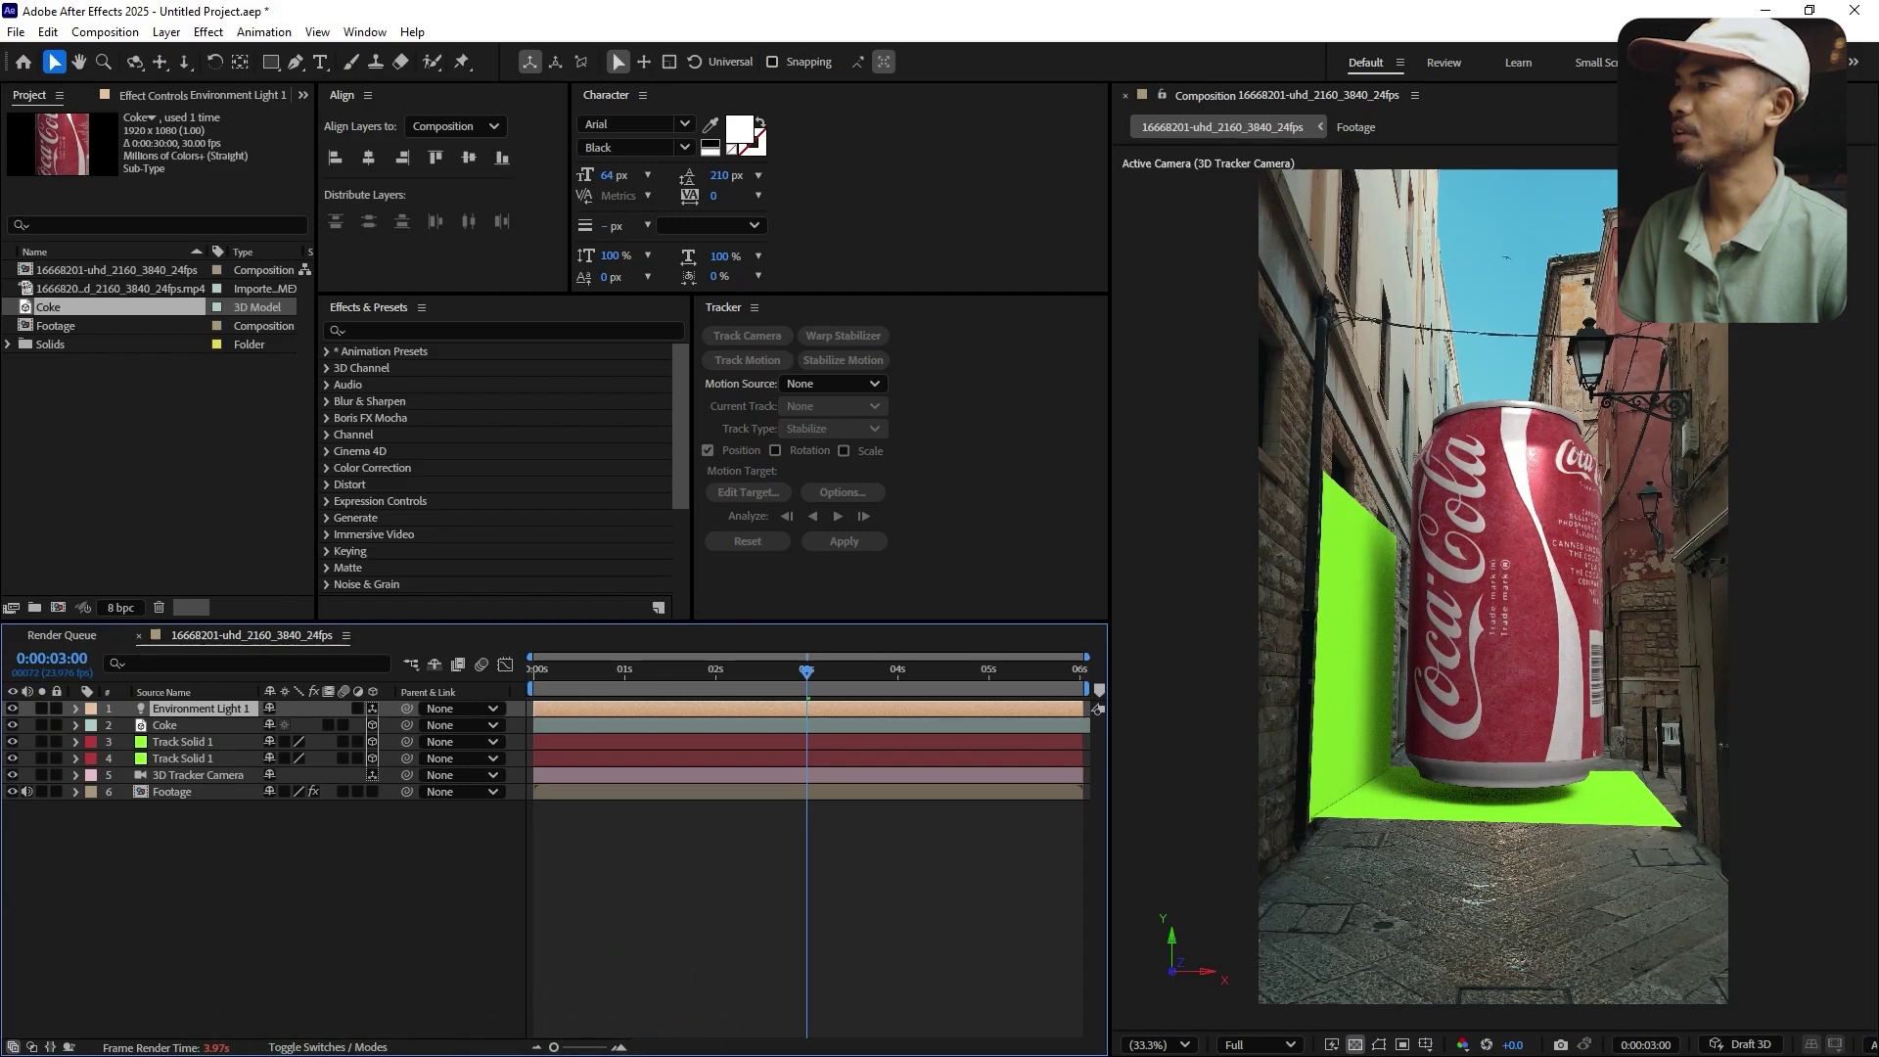
# - Import the bloem_olive_house_4k EXR from the (Footage) folder and add it beneath the environment light as a hidden layer
pyautogui.hotkey('alt', 'Tab')
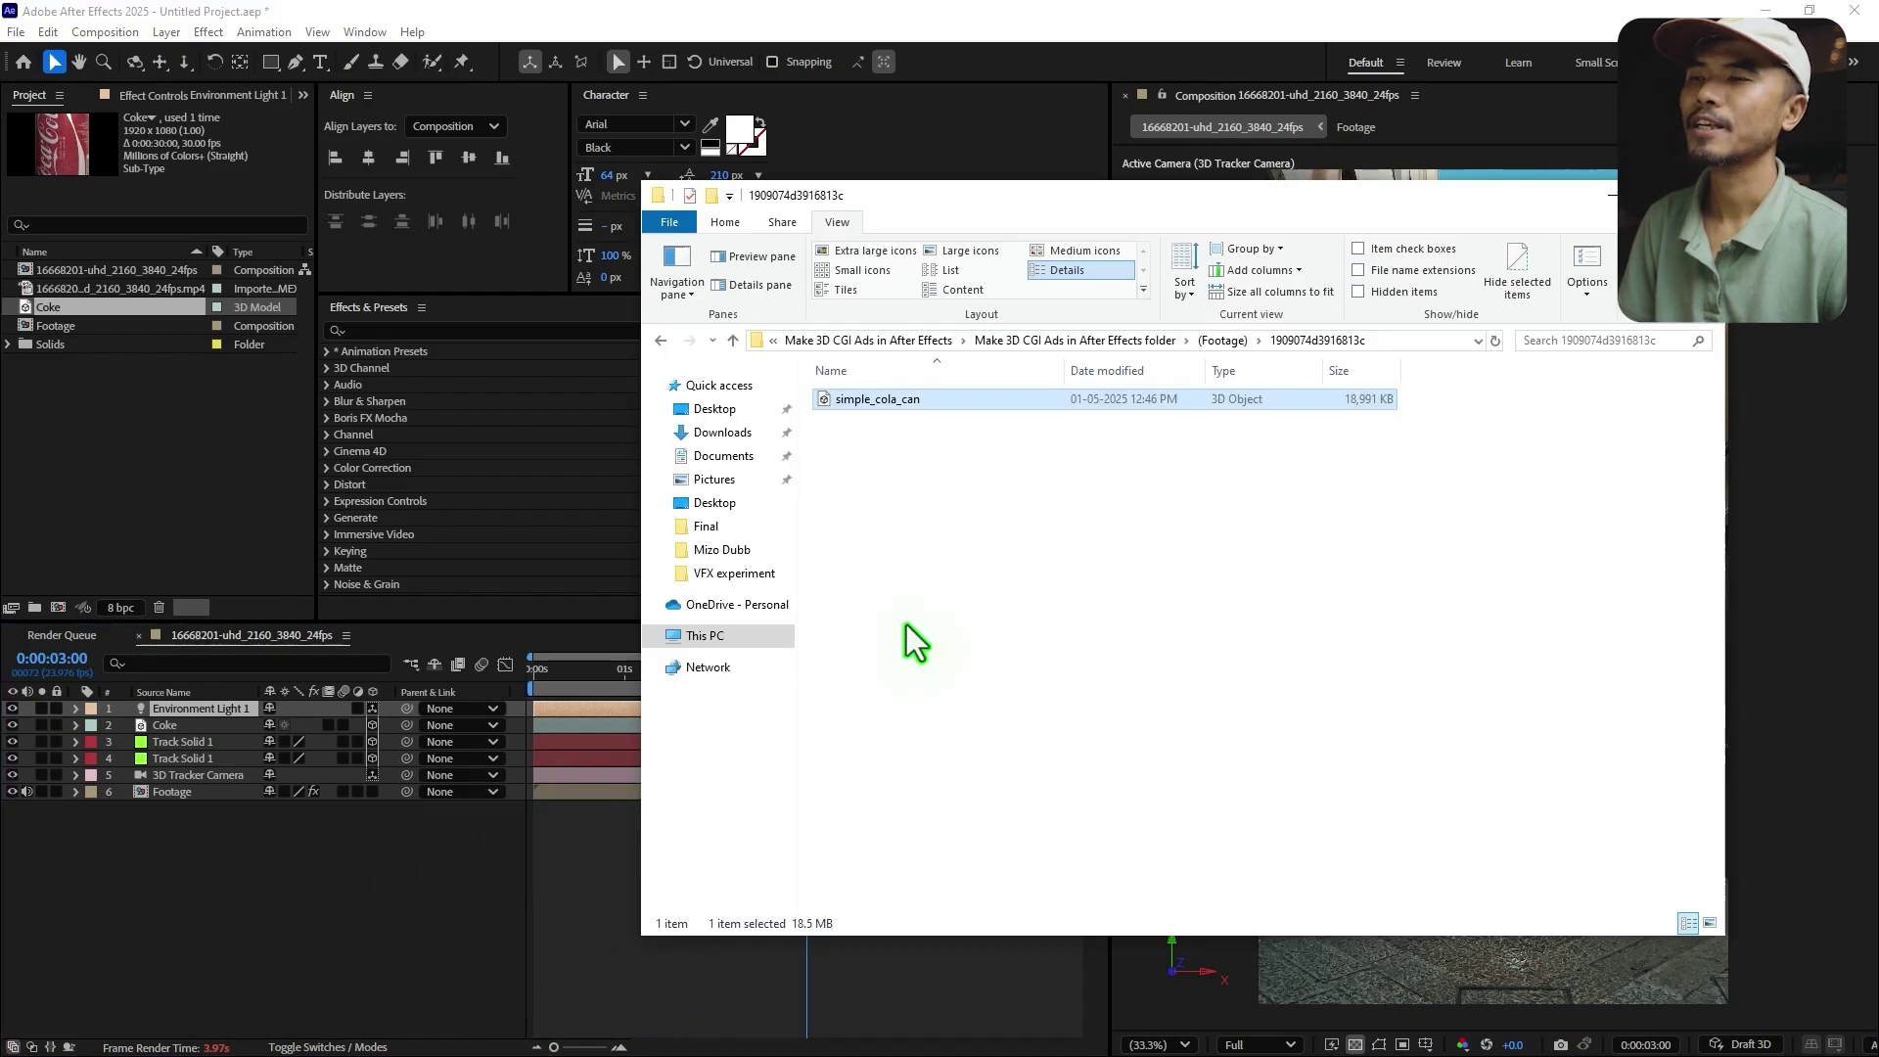
pyautogui.click(665, 339)
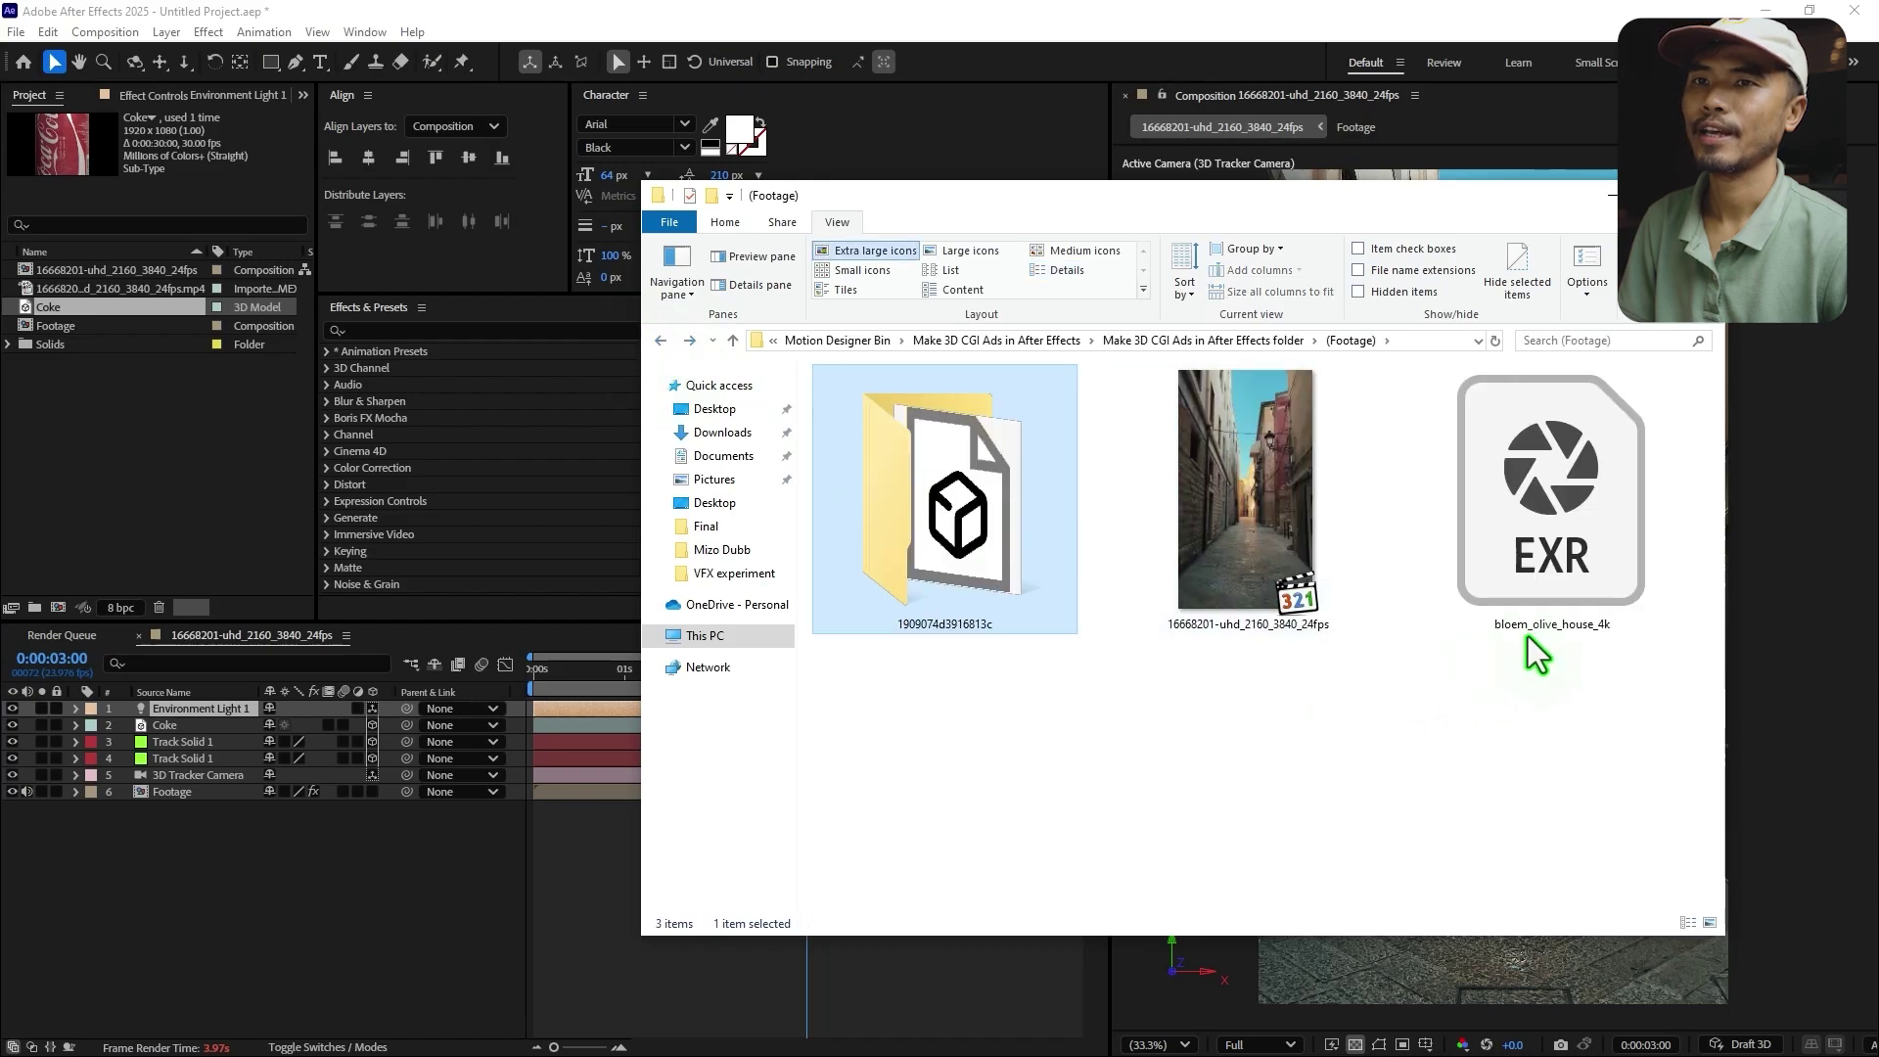
pyautogui.click(1605, 568)
pyautogui.moveTo(1579, 496); pyautogui.dragTo(202, 474)
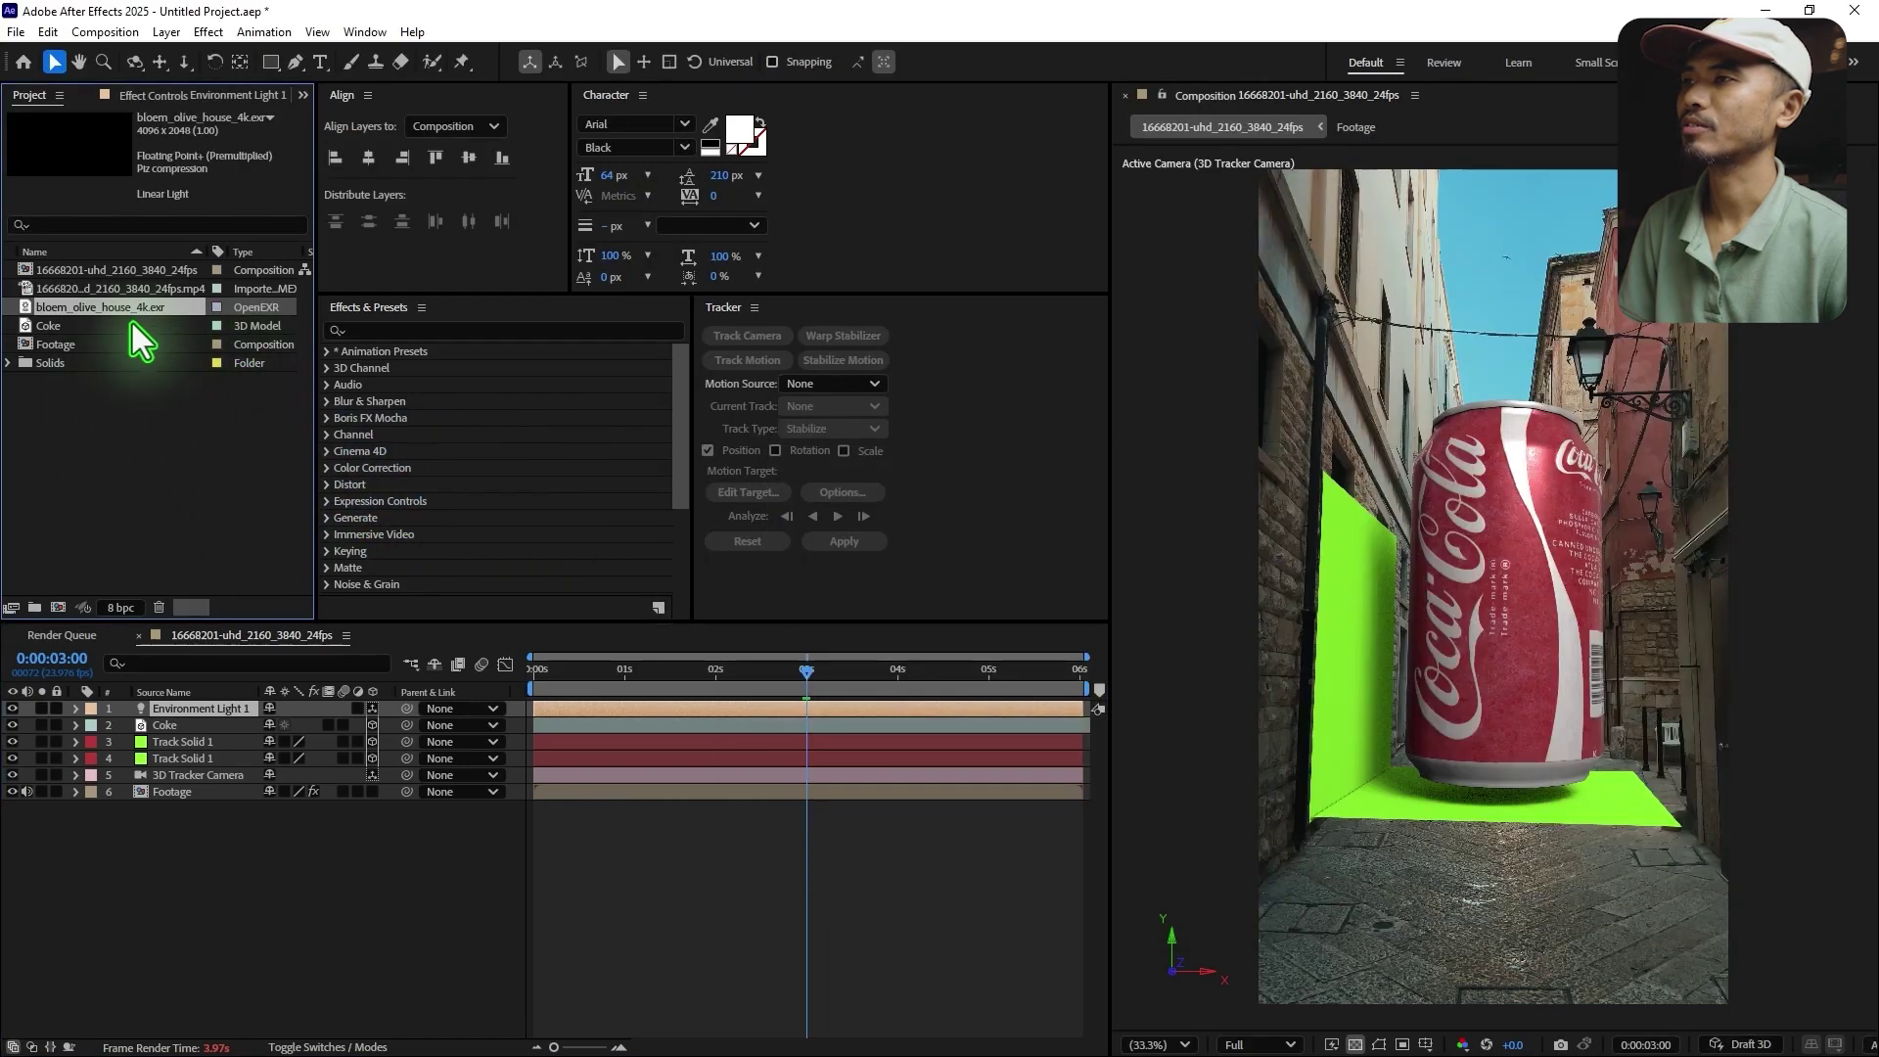
pyautogui.moveTo(109, 306); pyautogui.dragTo(250, 724)
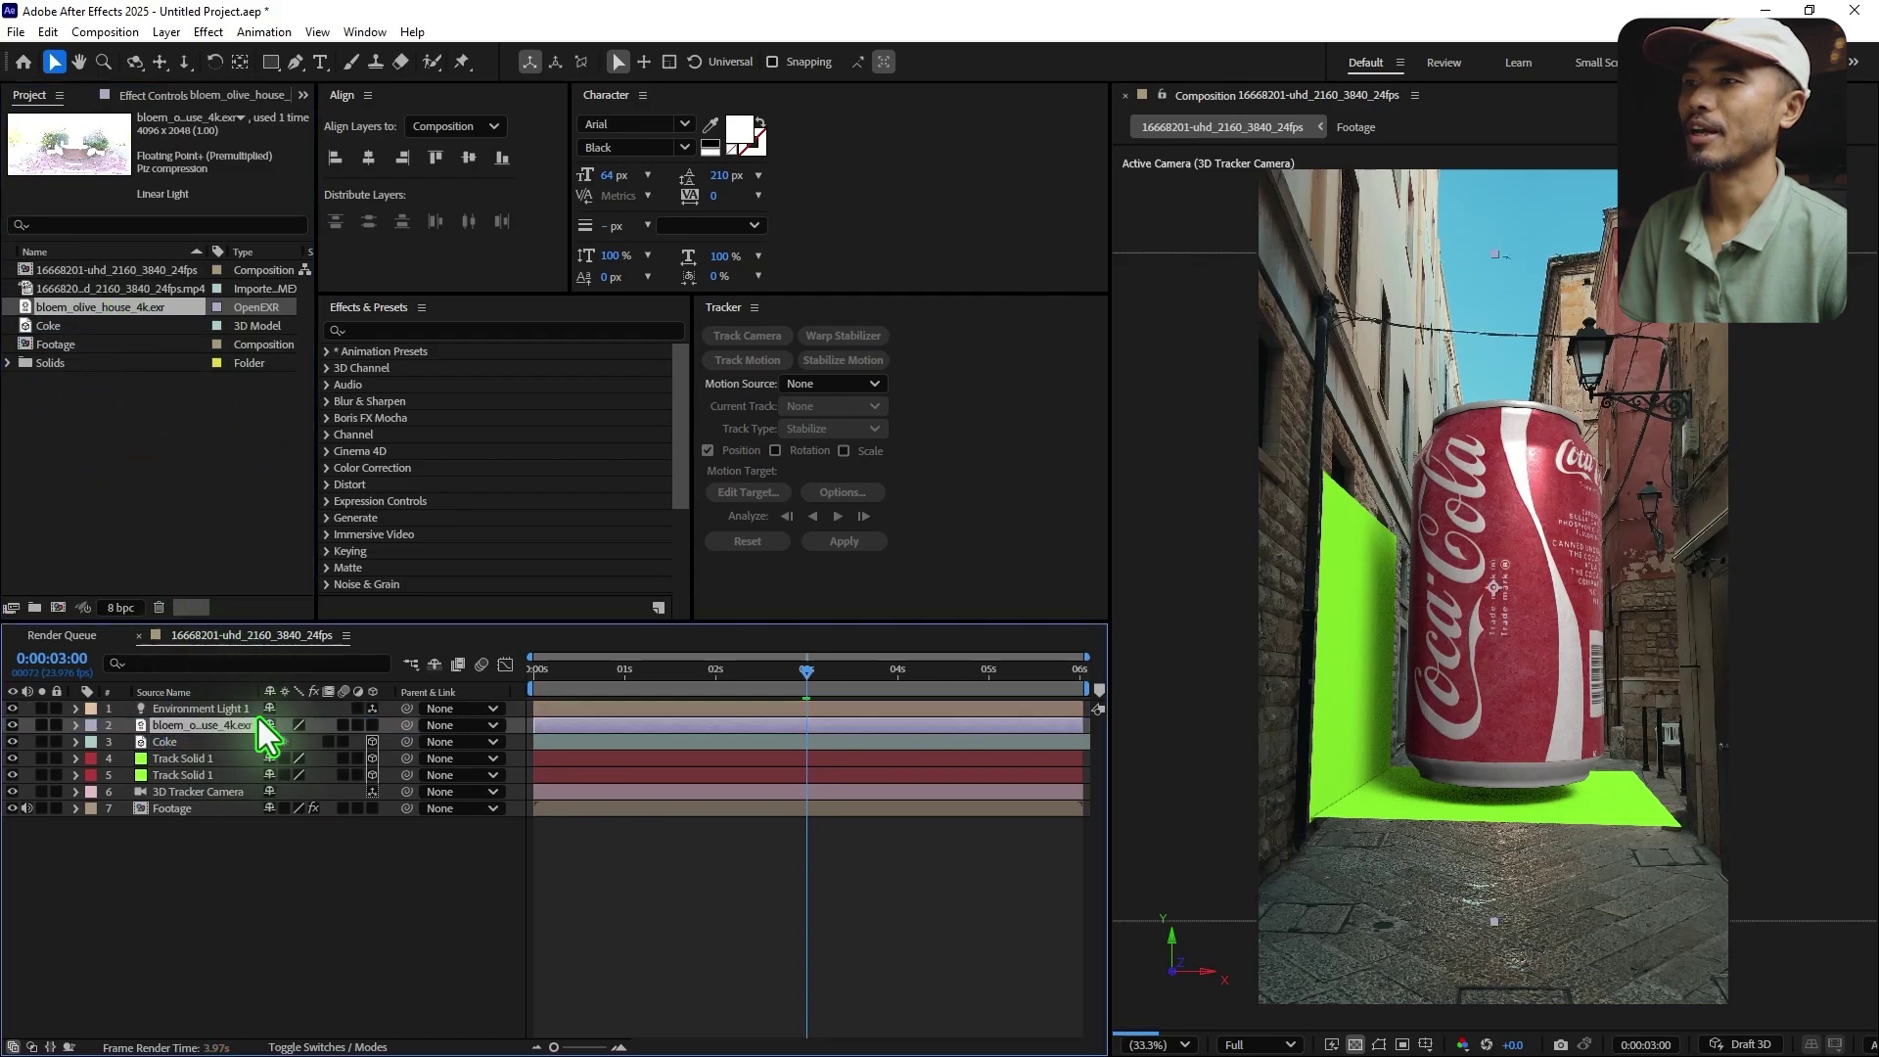
pyautogui.click(12, 725)
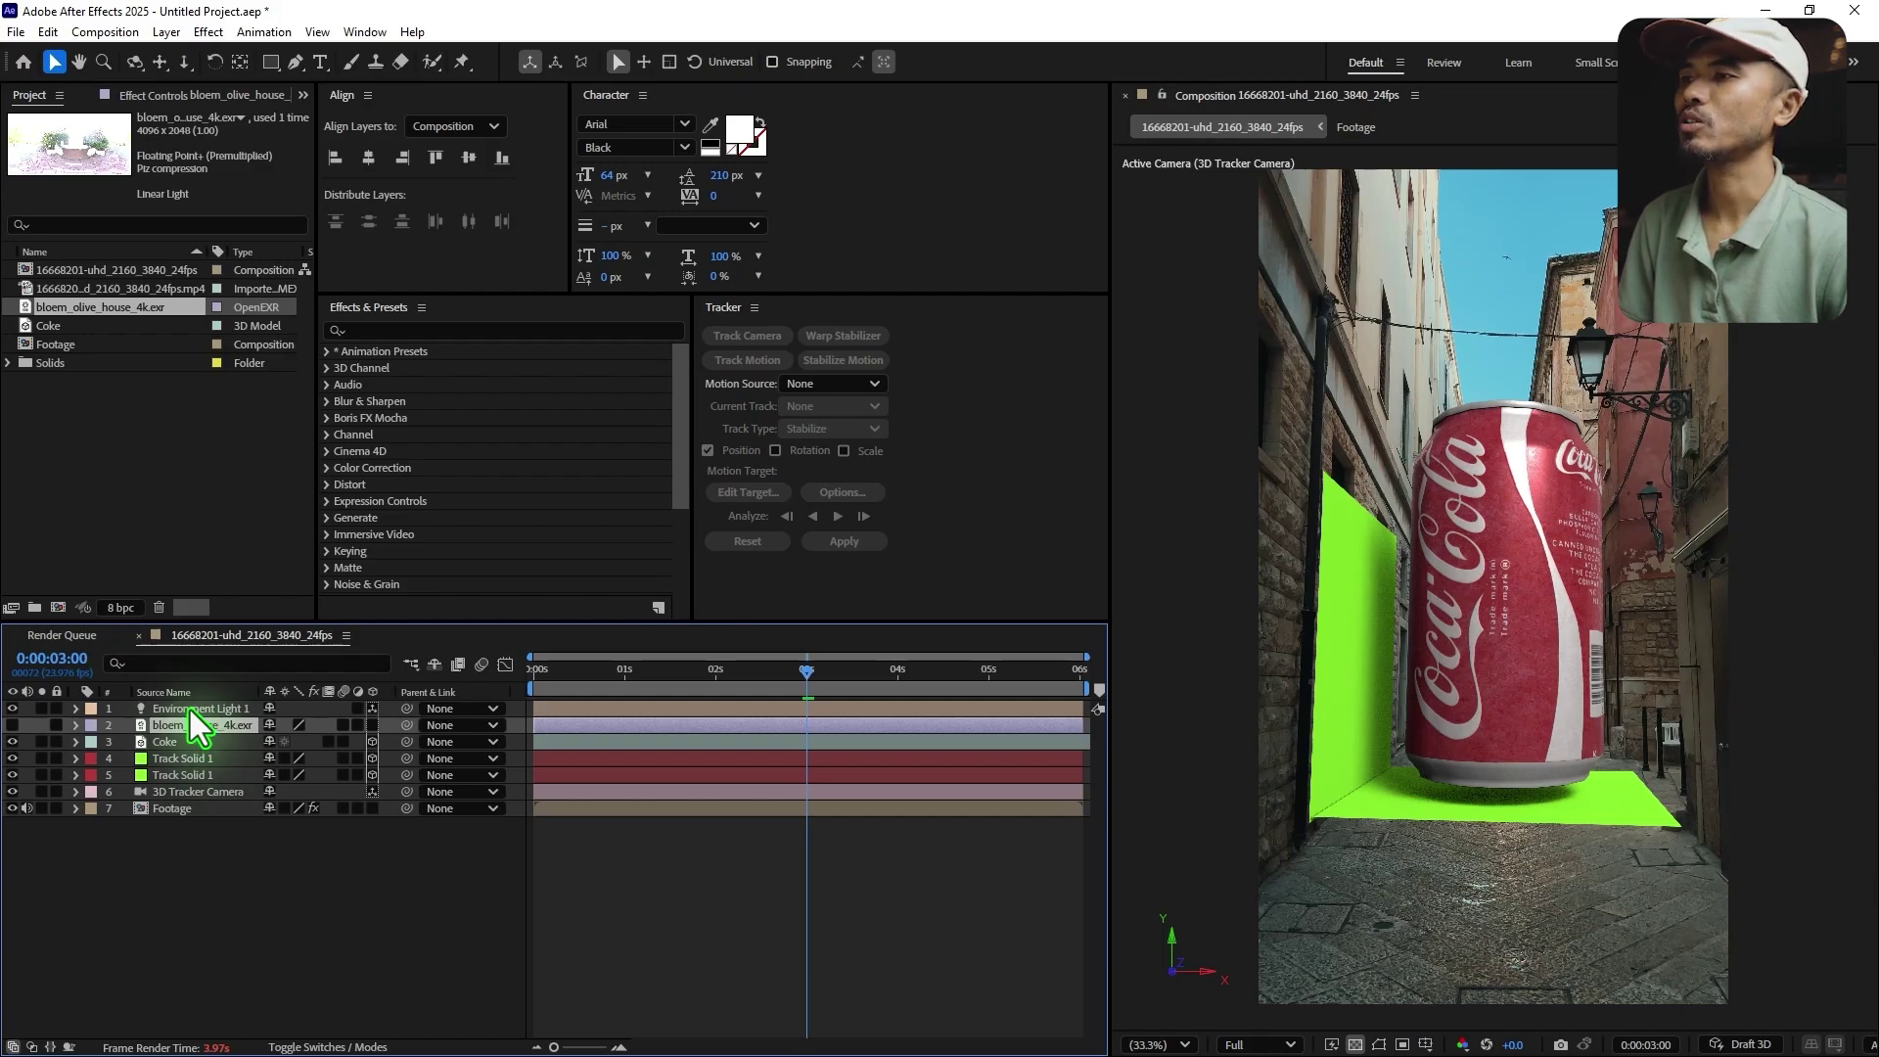
# - Set the environment light's source to bloem_olive_house_4k.exr
pyautogui.click(190, 708)
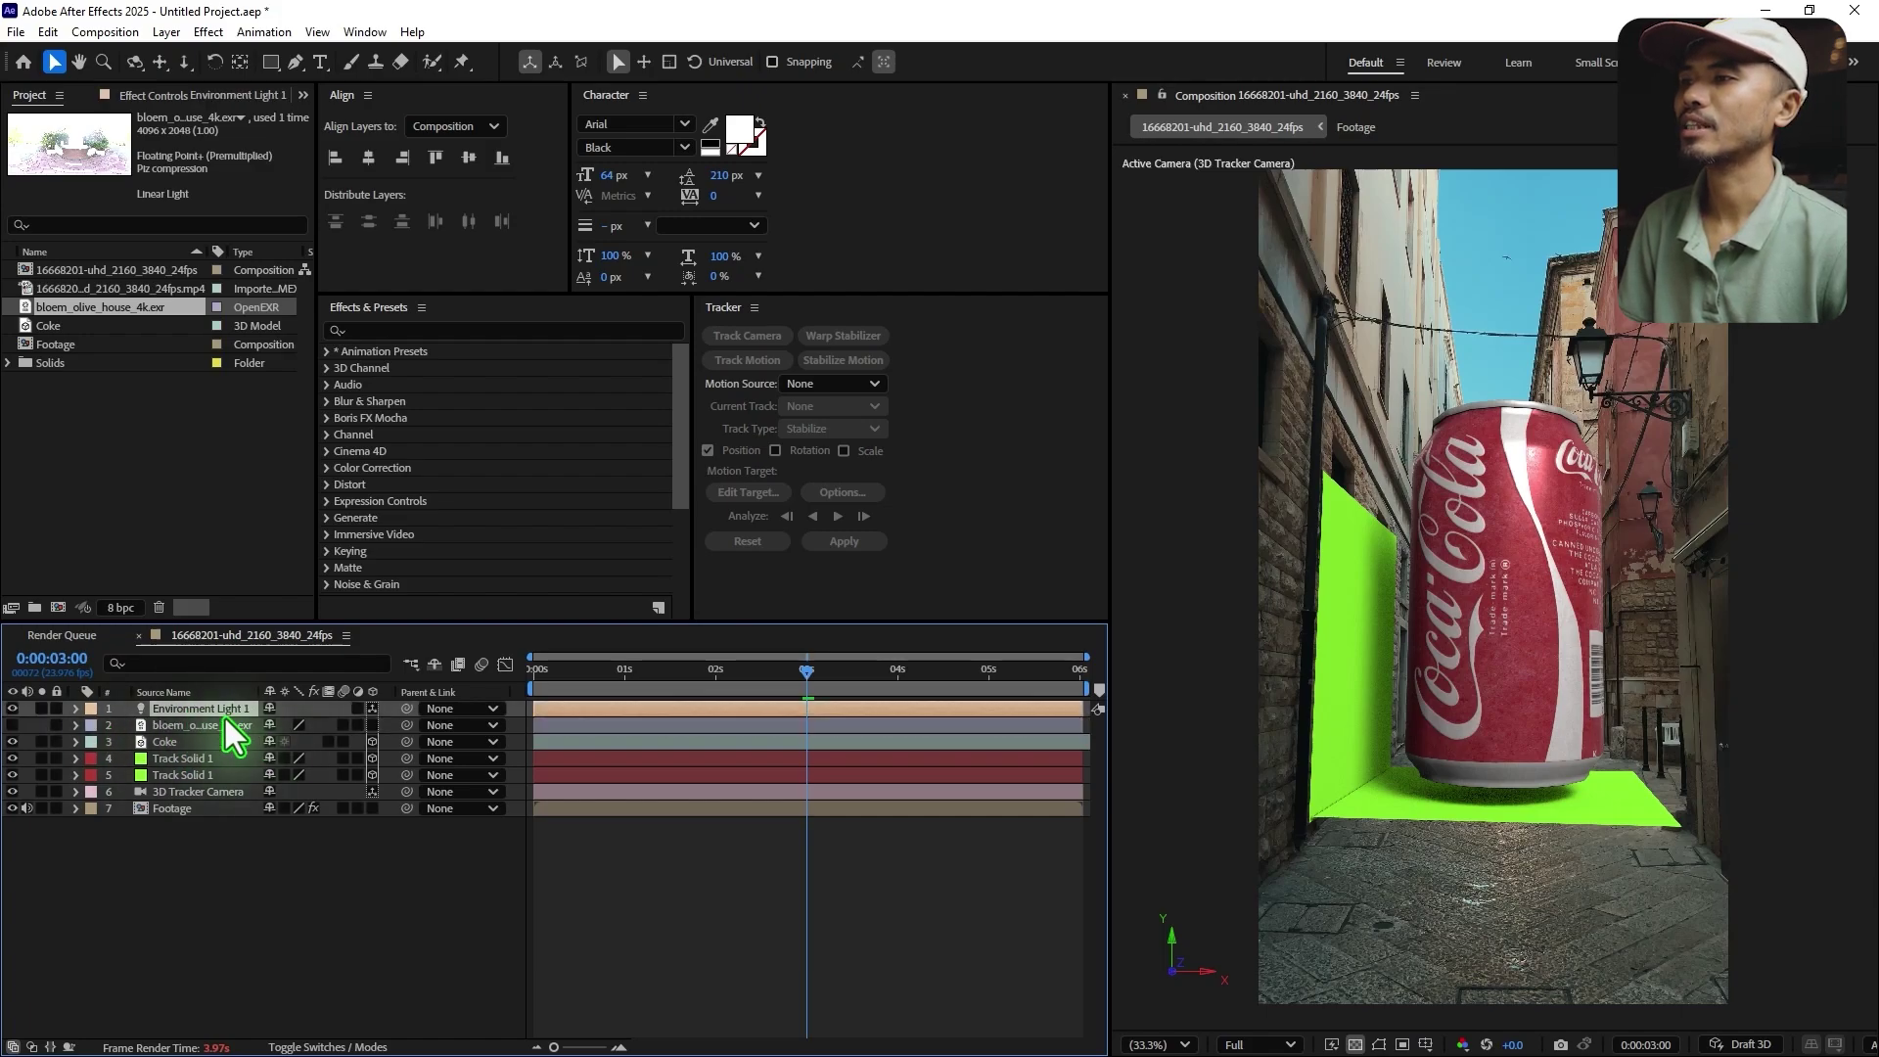
pyautogui.click(74, 710)
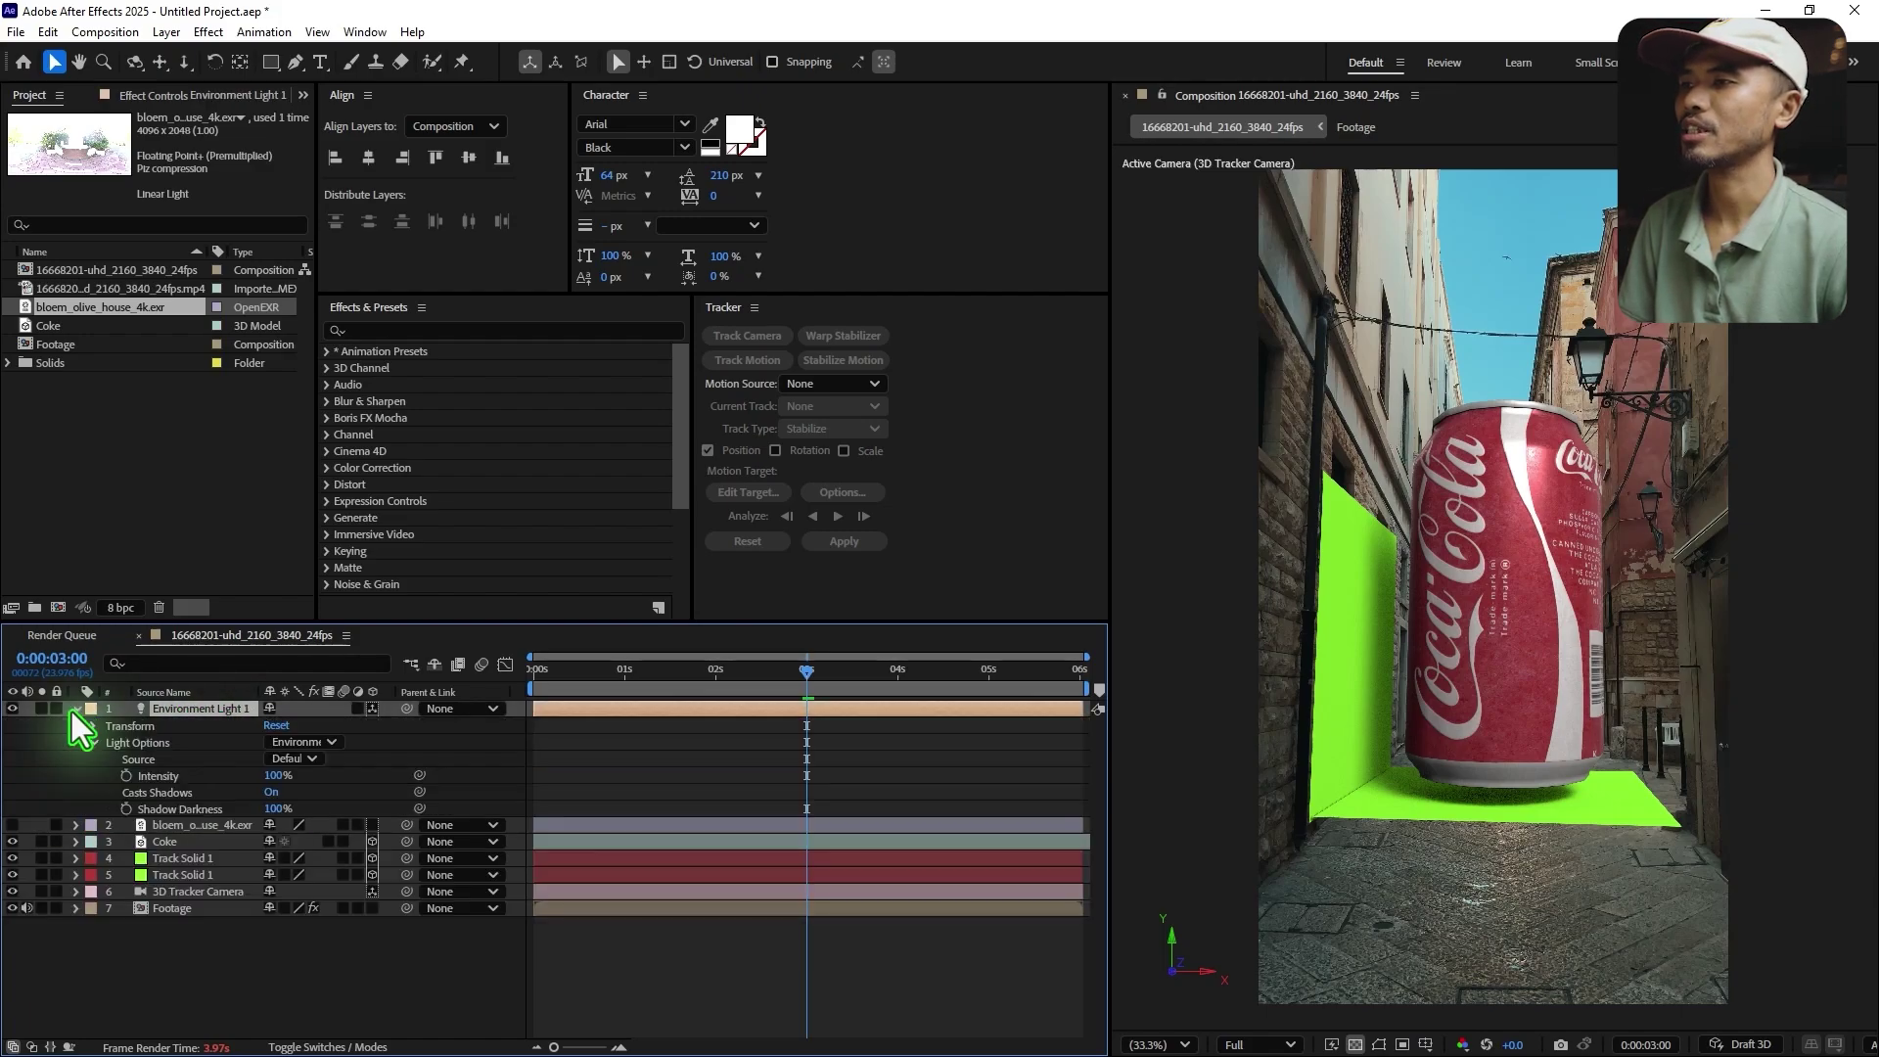
pyautogui.click(289, 760)
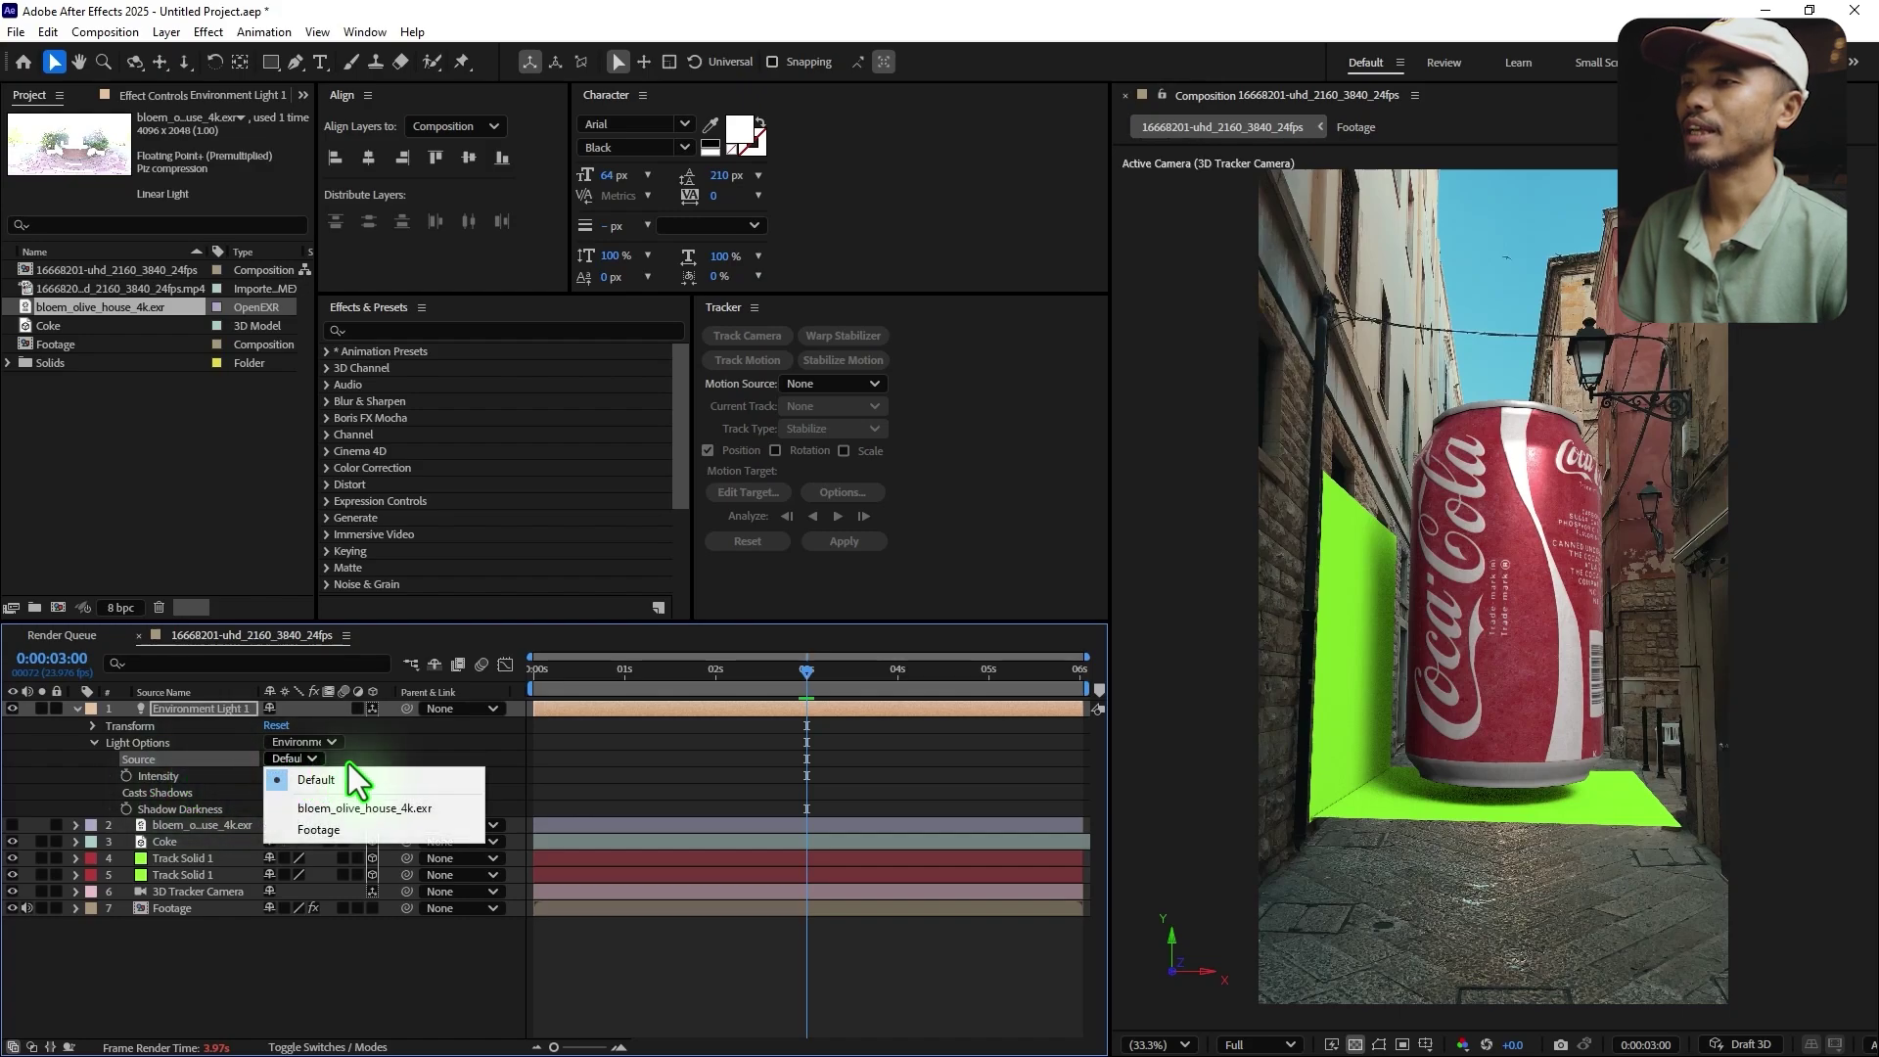
pyautogui.click(373, 809)
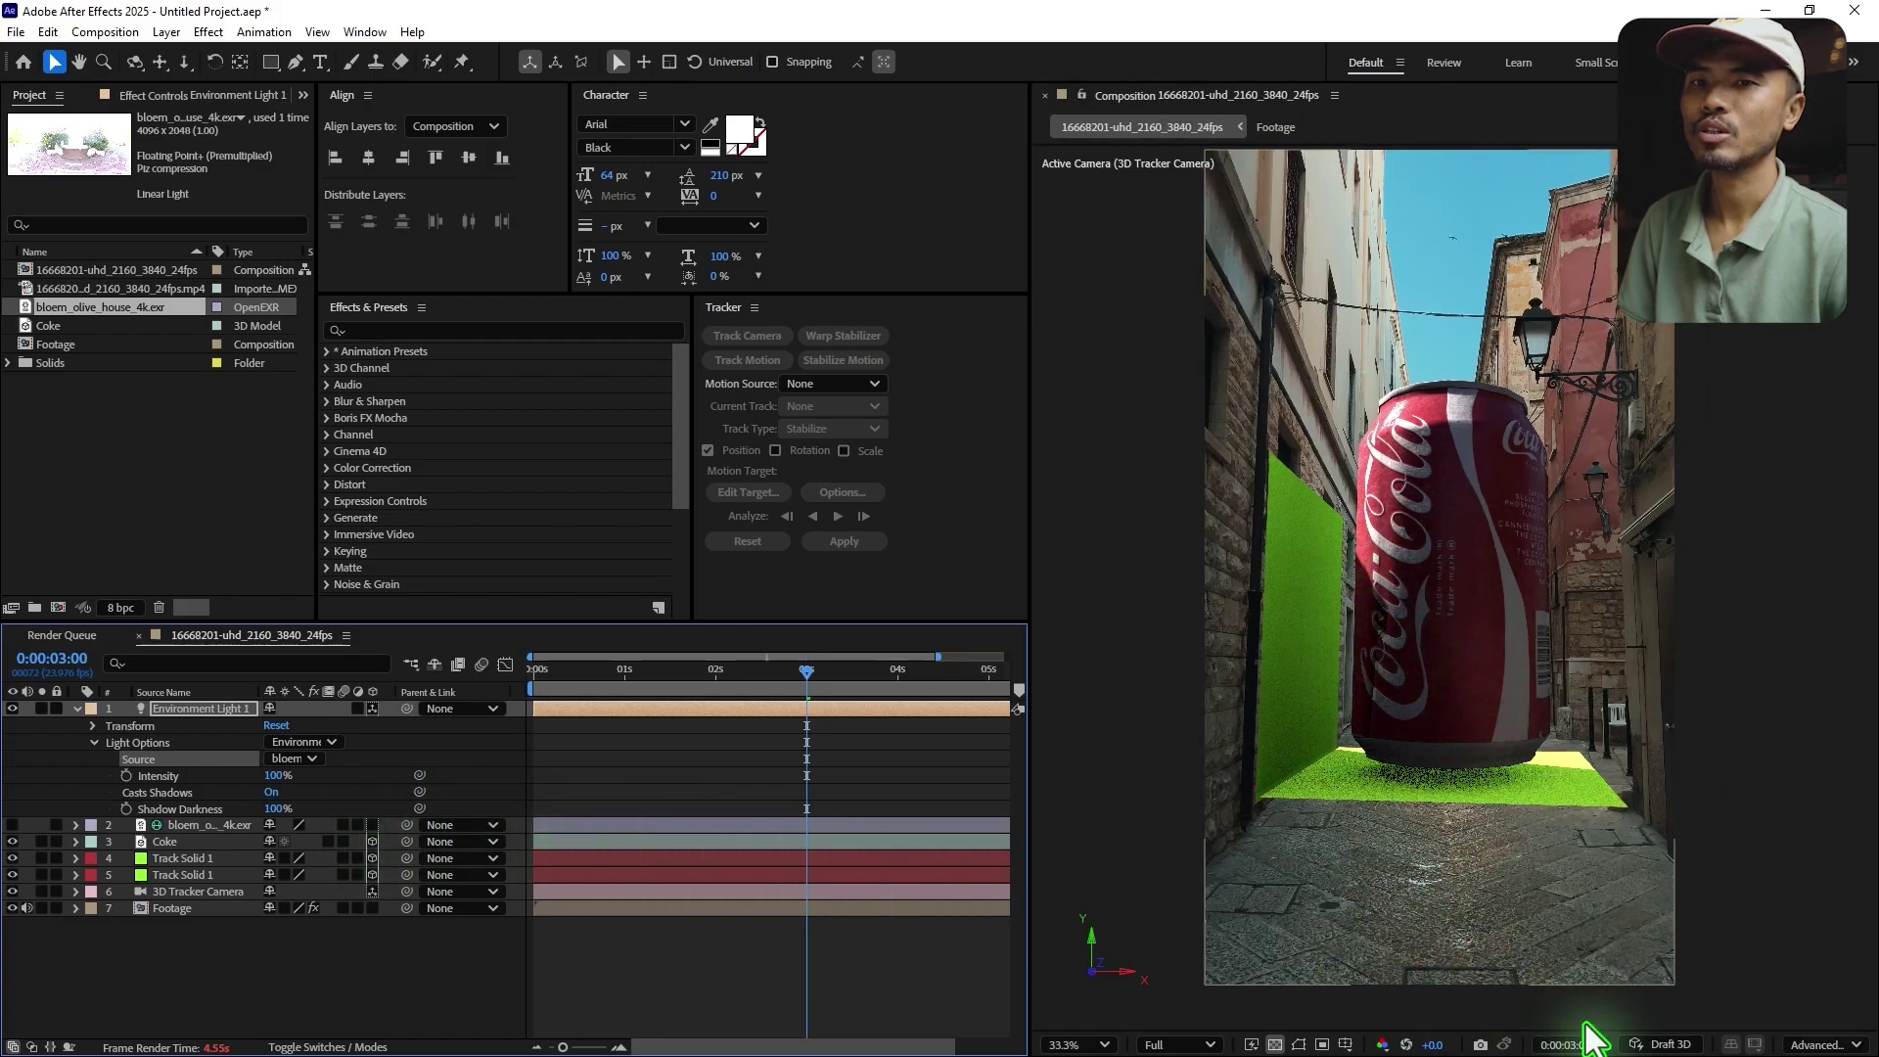
# - Fit the Advanced 3D renderer's shadow casting box to the scene and restore the wider timeline layout
pyautogui.click(1818, 1044)
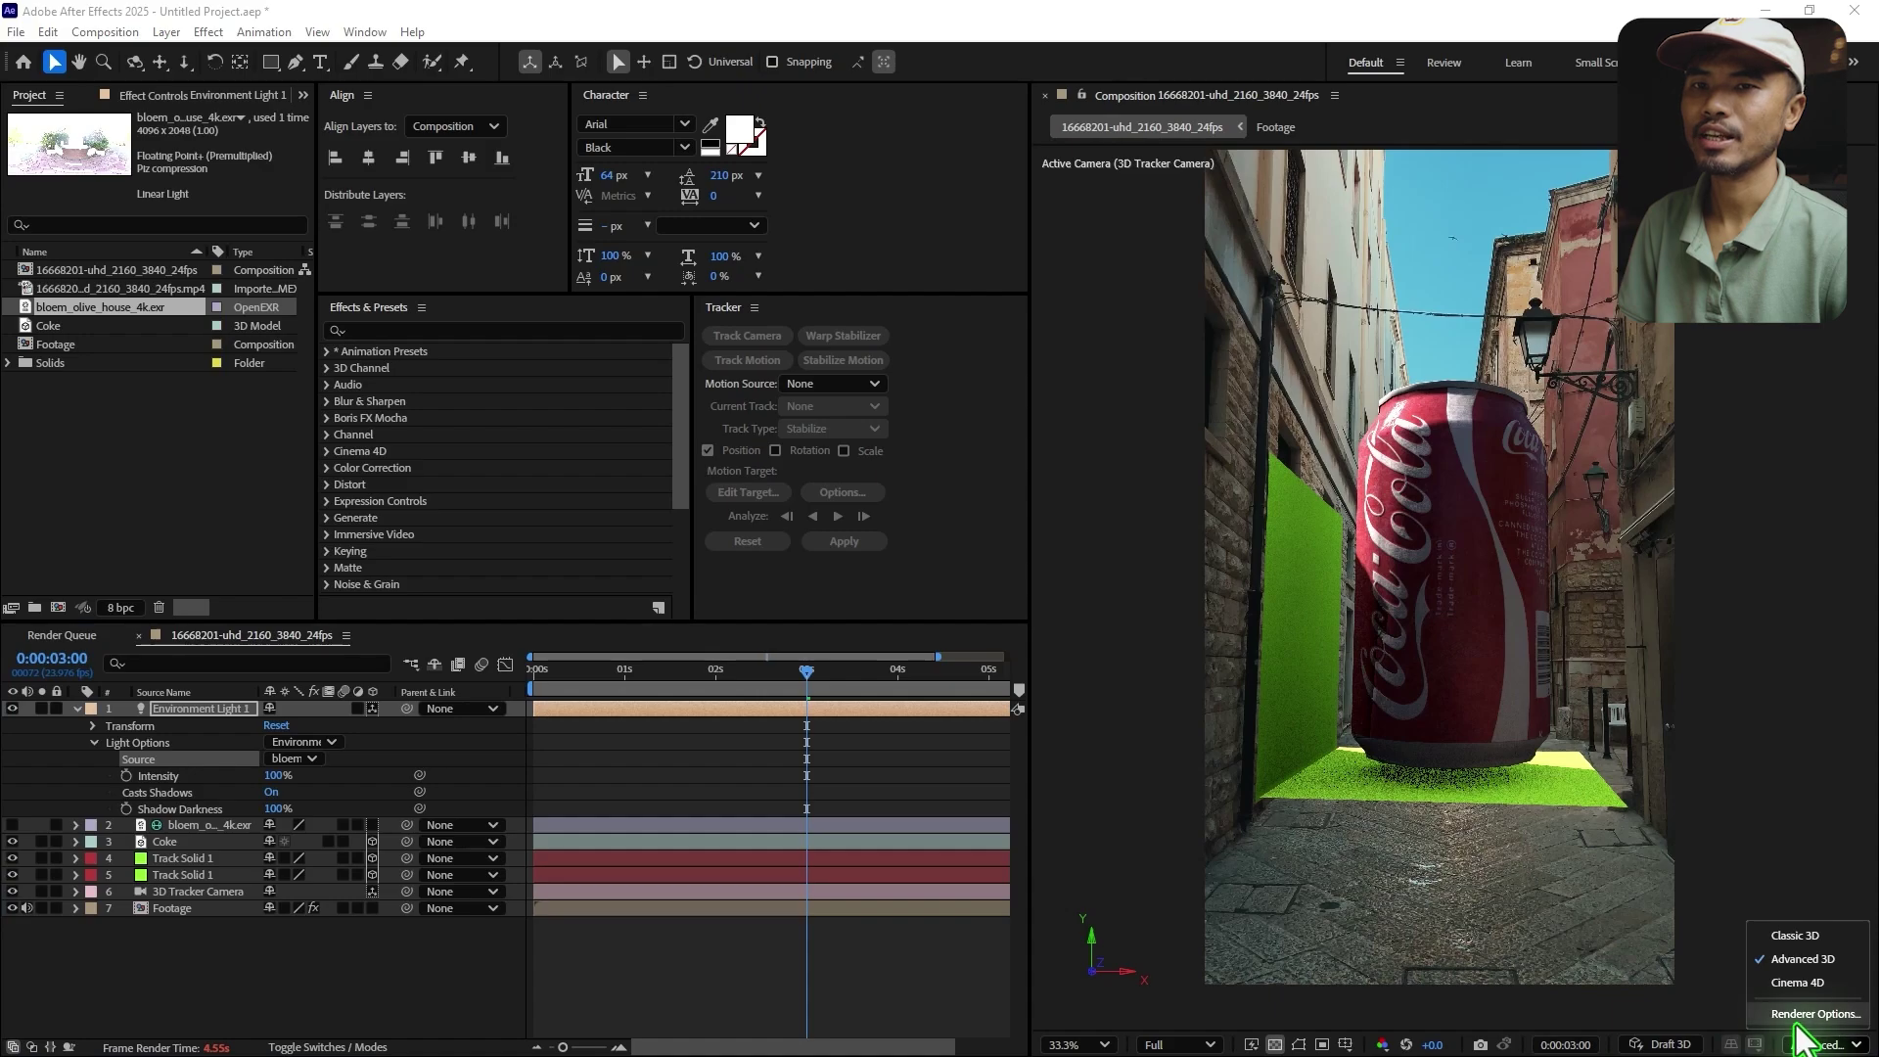
pyautogui.click(1800, 1015)
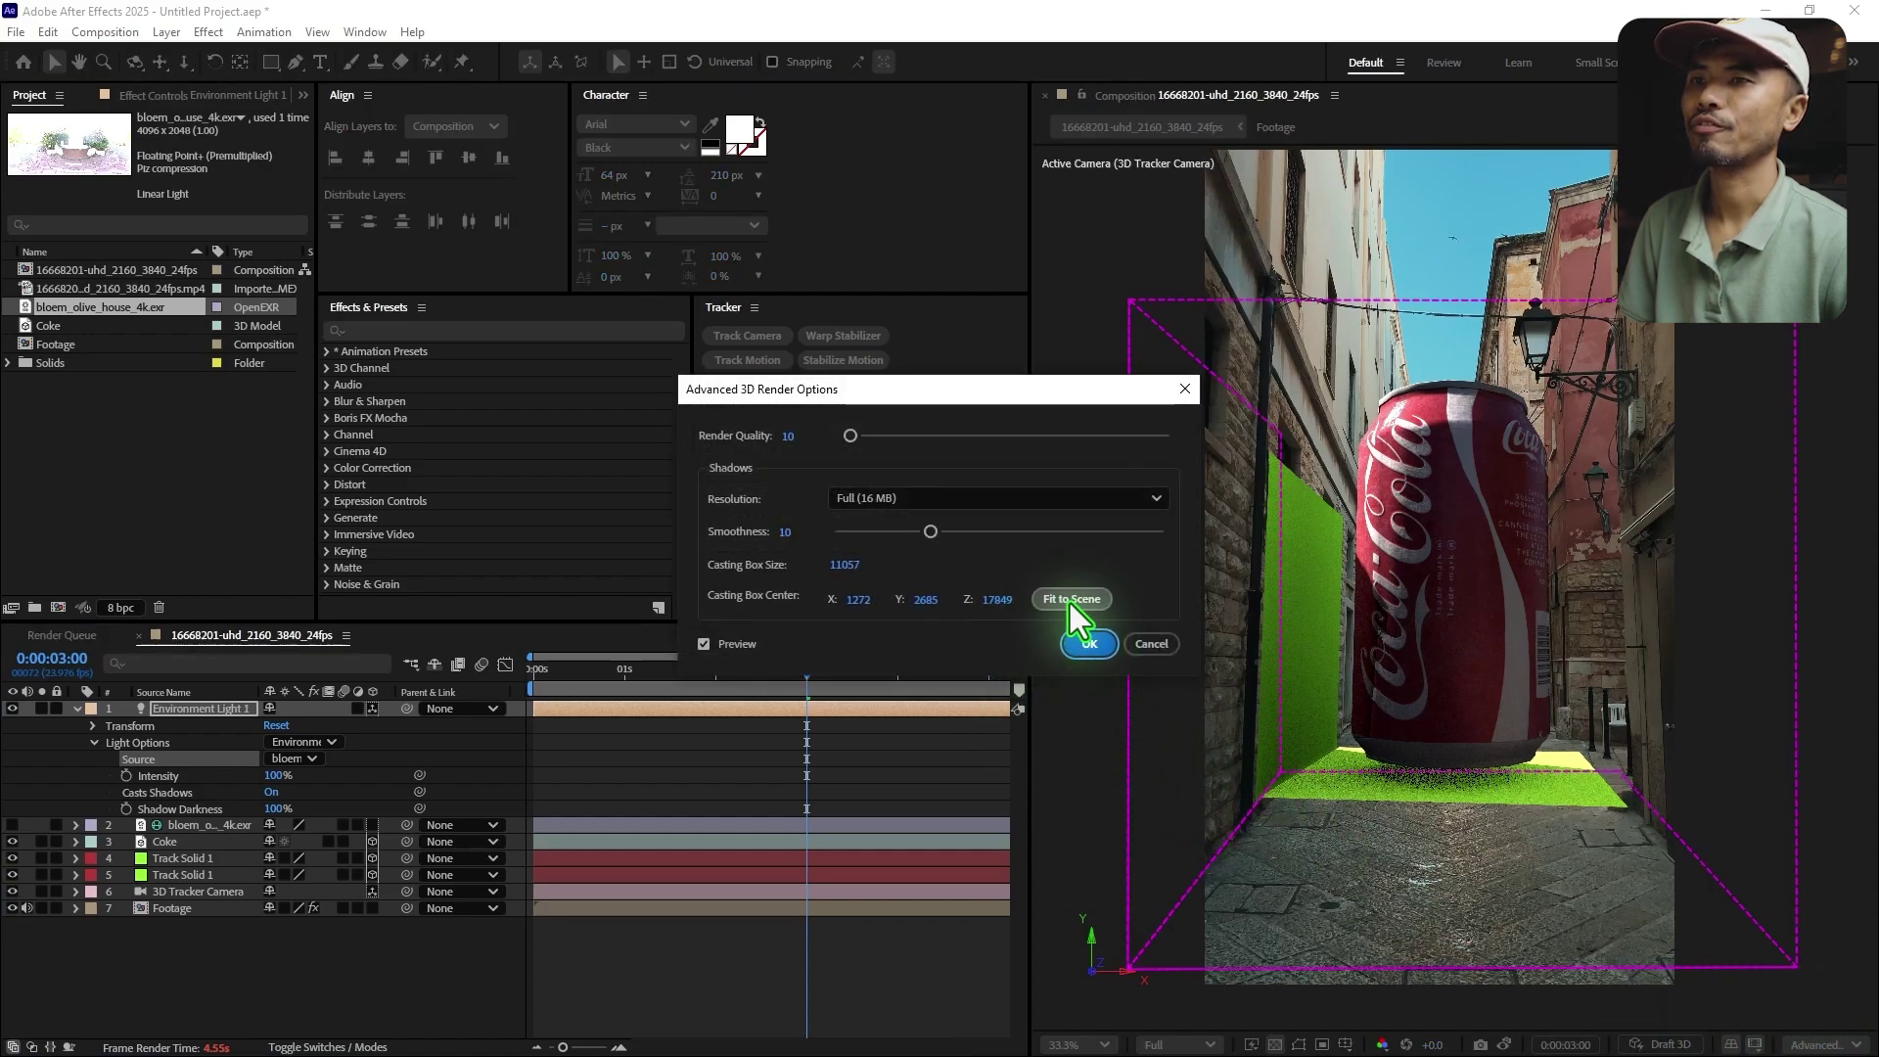
pyautogui.click(1086, 646)
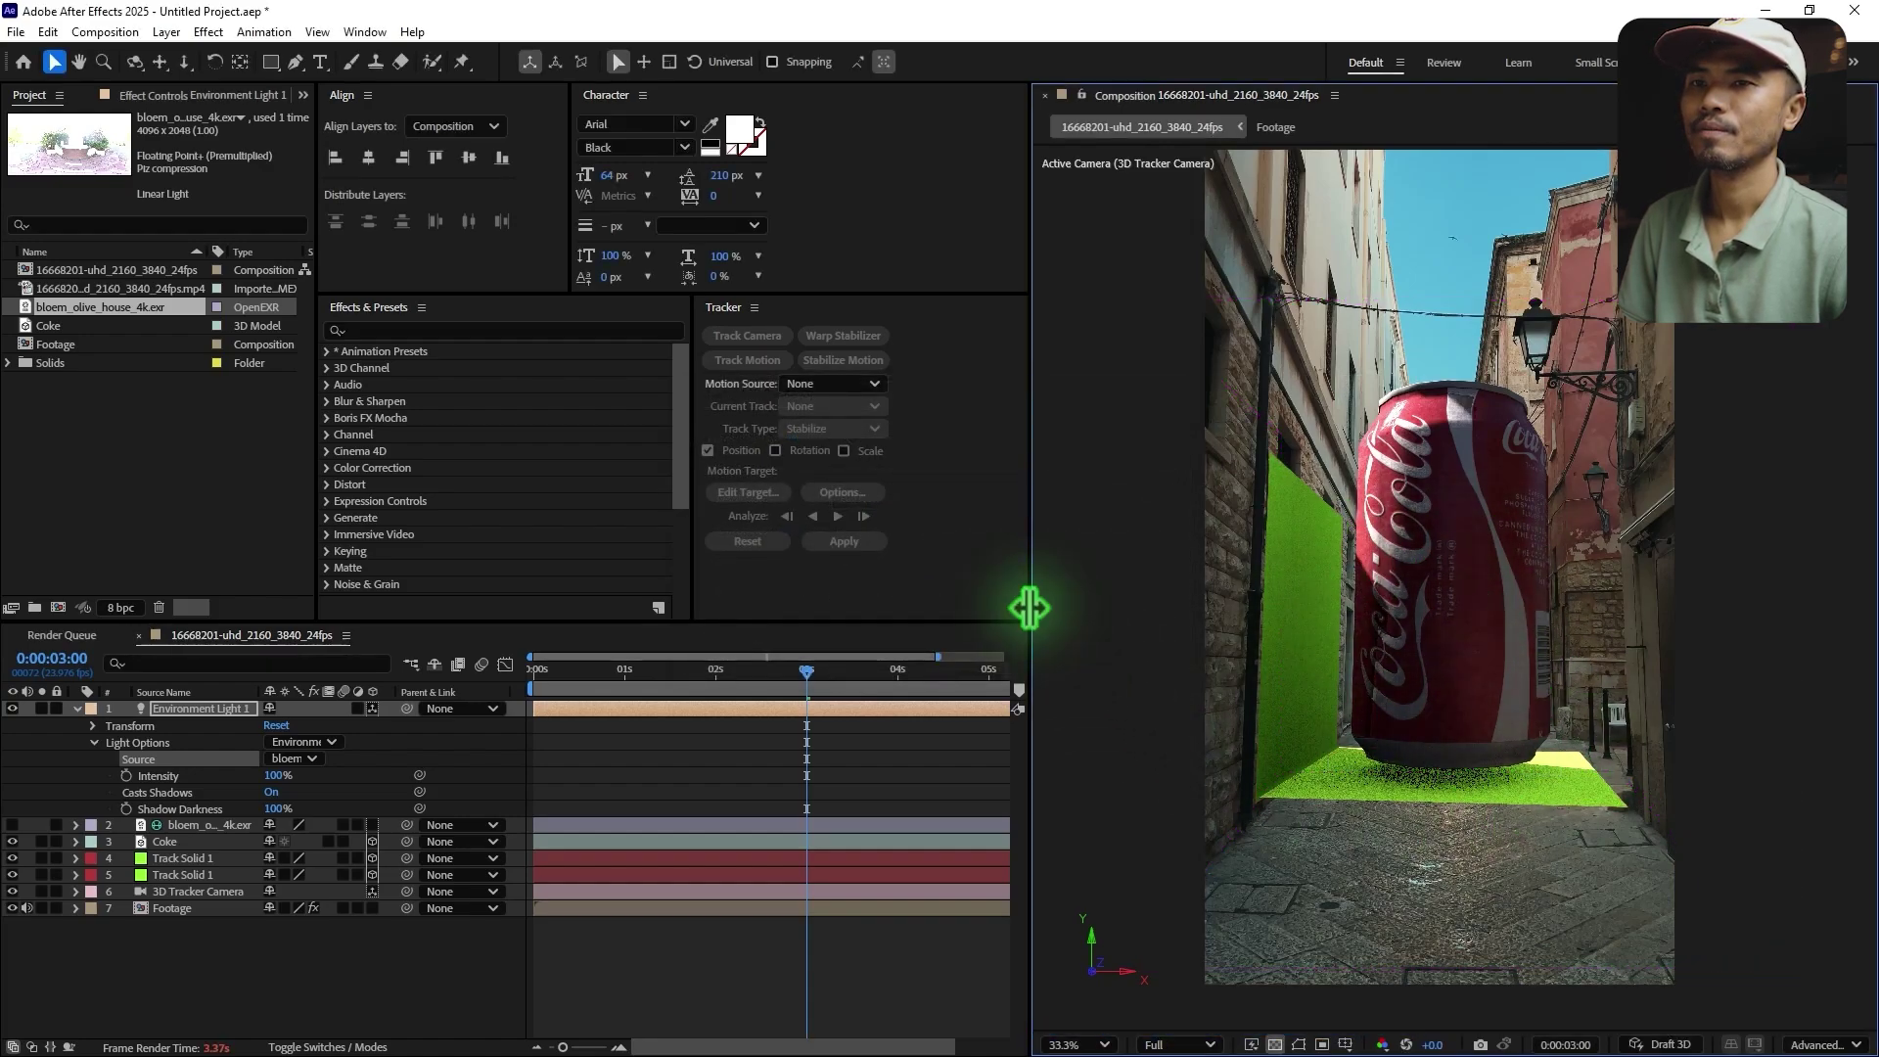
pyautogui.moveTo(1029, 609); pyautogui.dragTo(1086, 613)
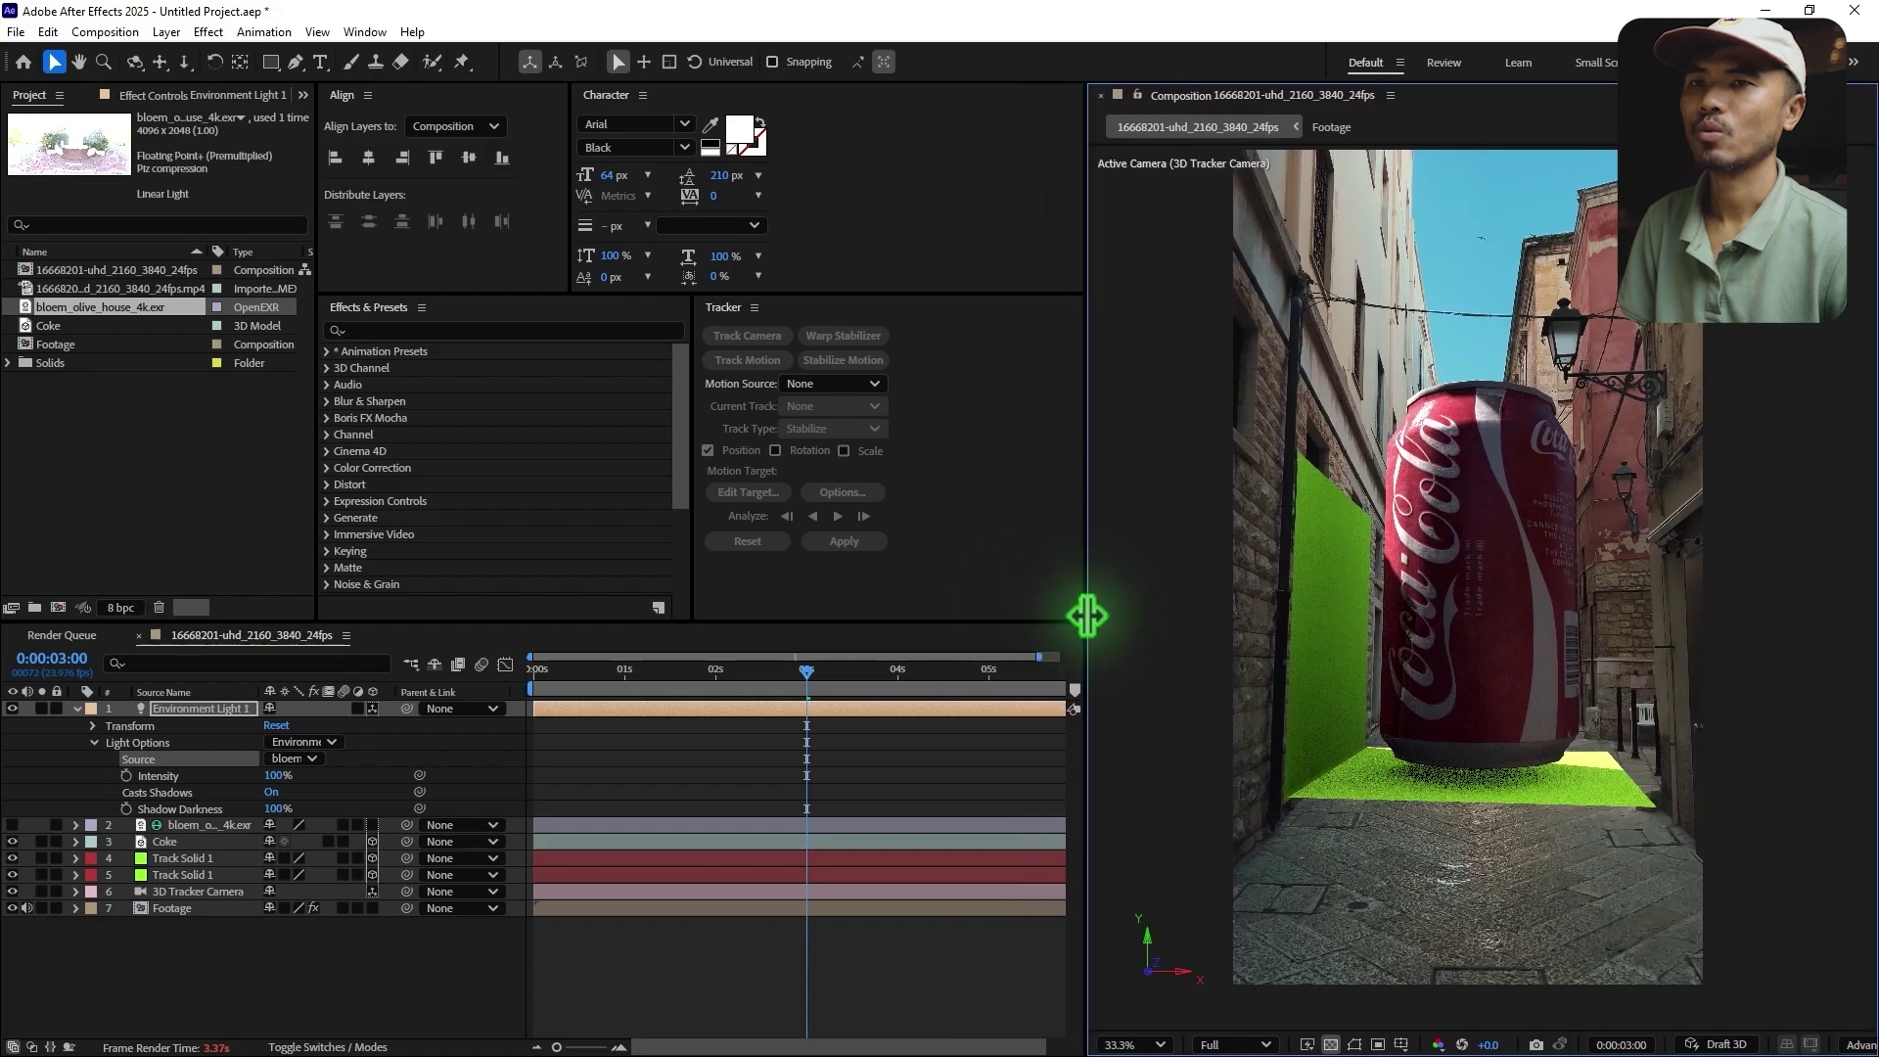
# - At 0:00:01:08, rotate the environment light to 25° on X and 31° on Y
pyautogui.moveTo(607, 679); pyautogui.dragTo(655, 683)
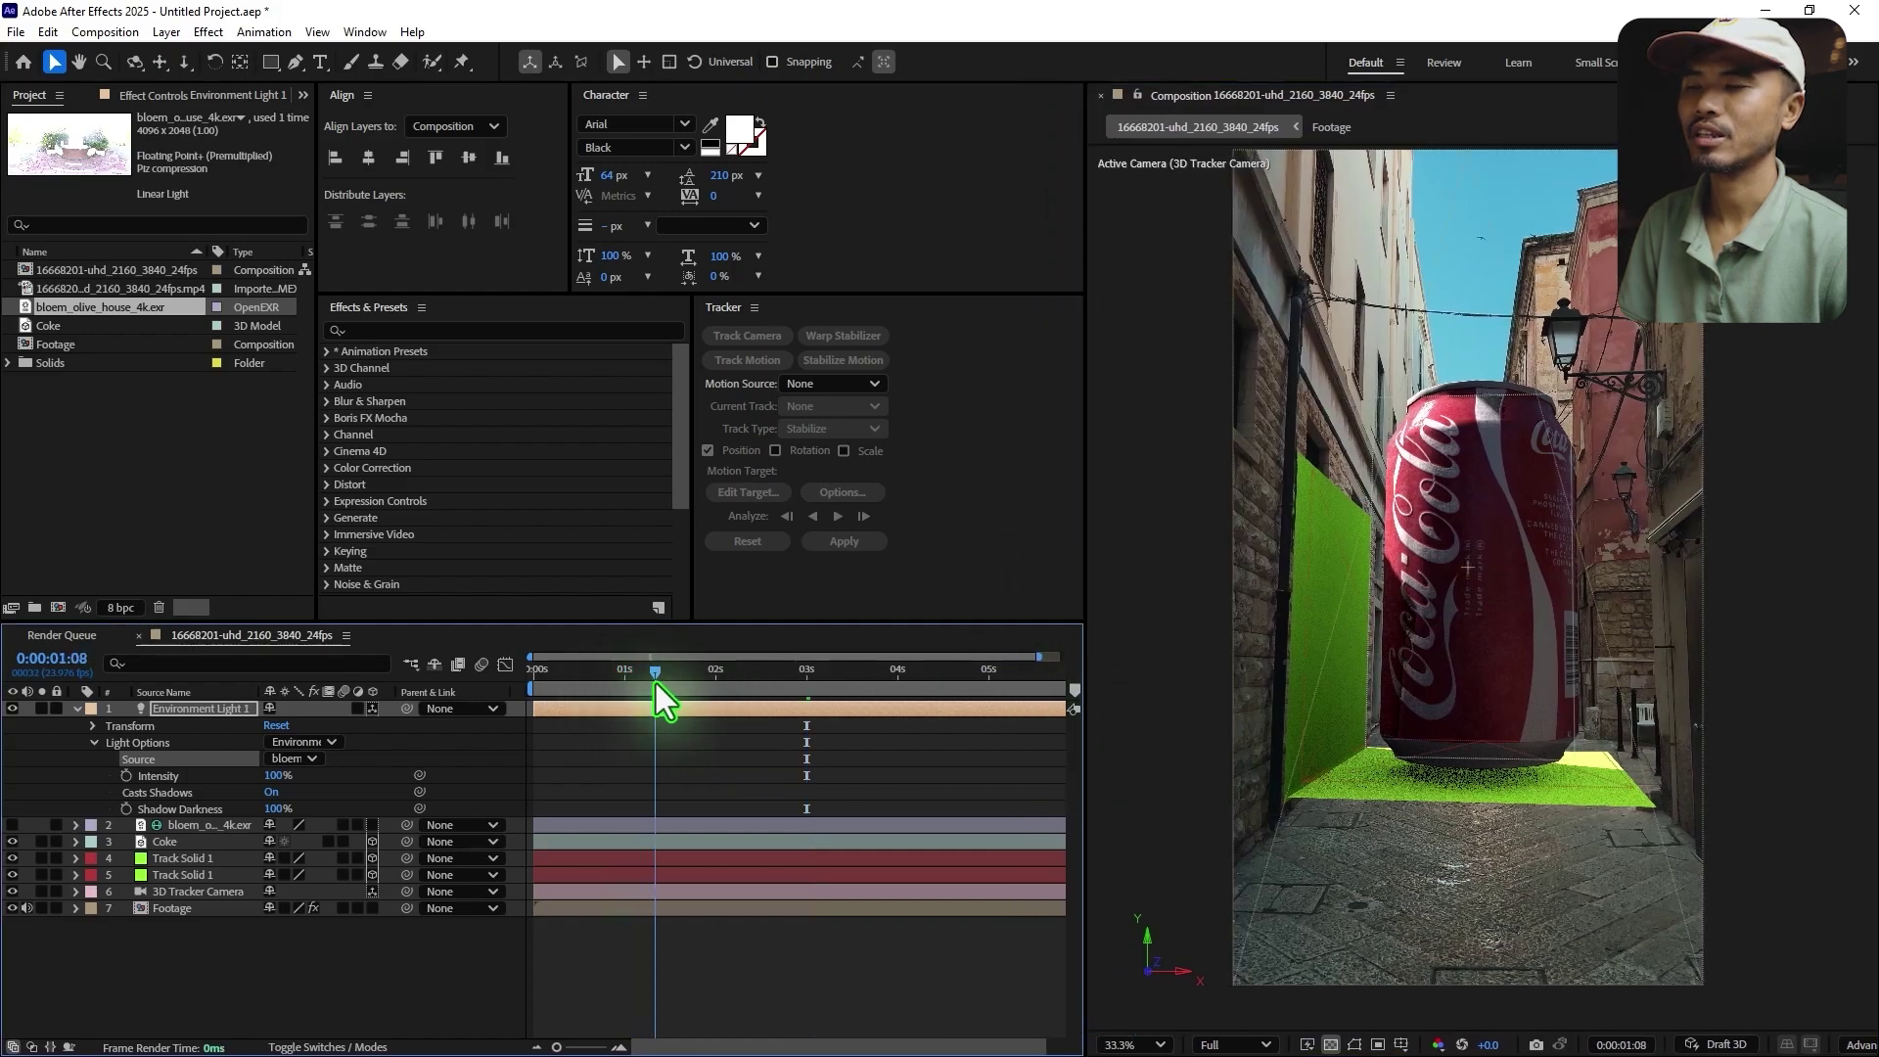
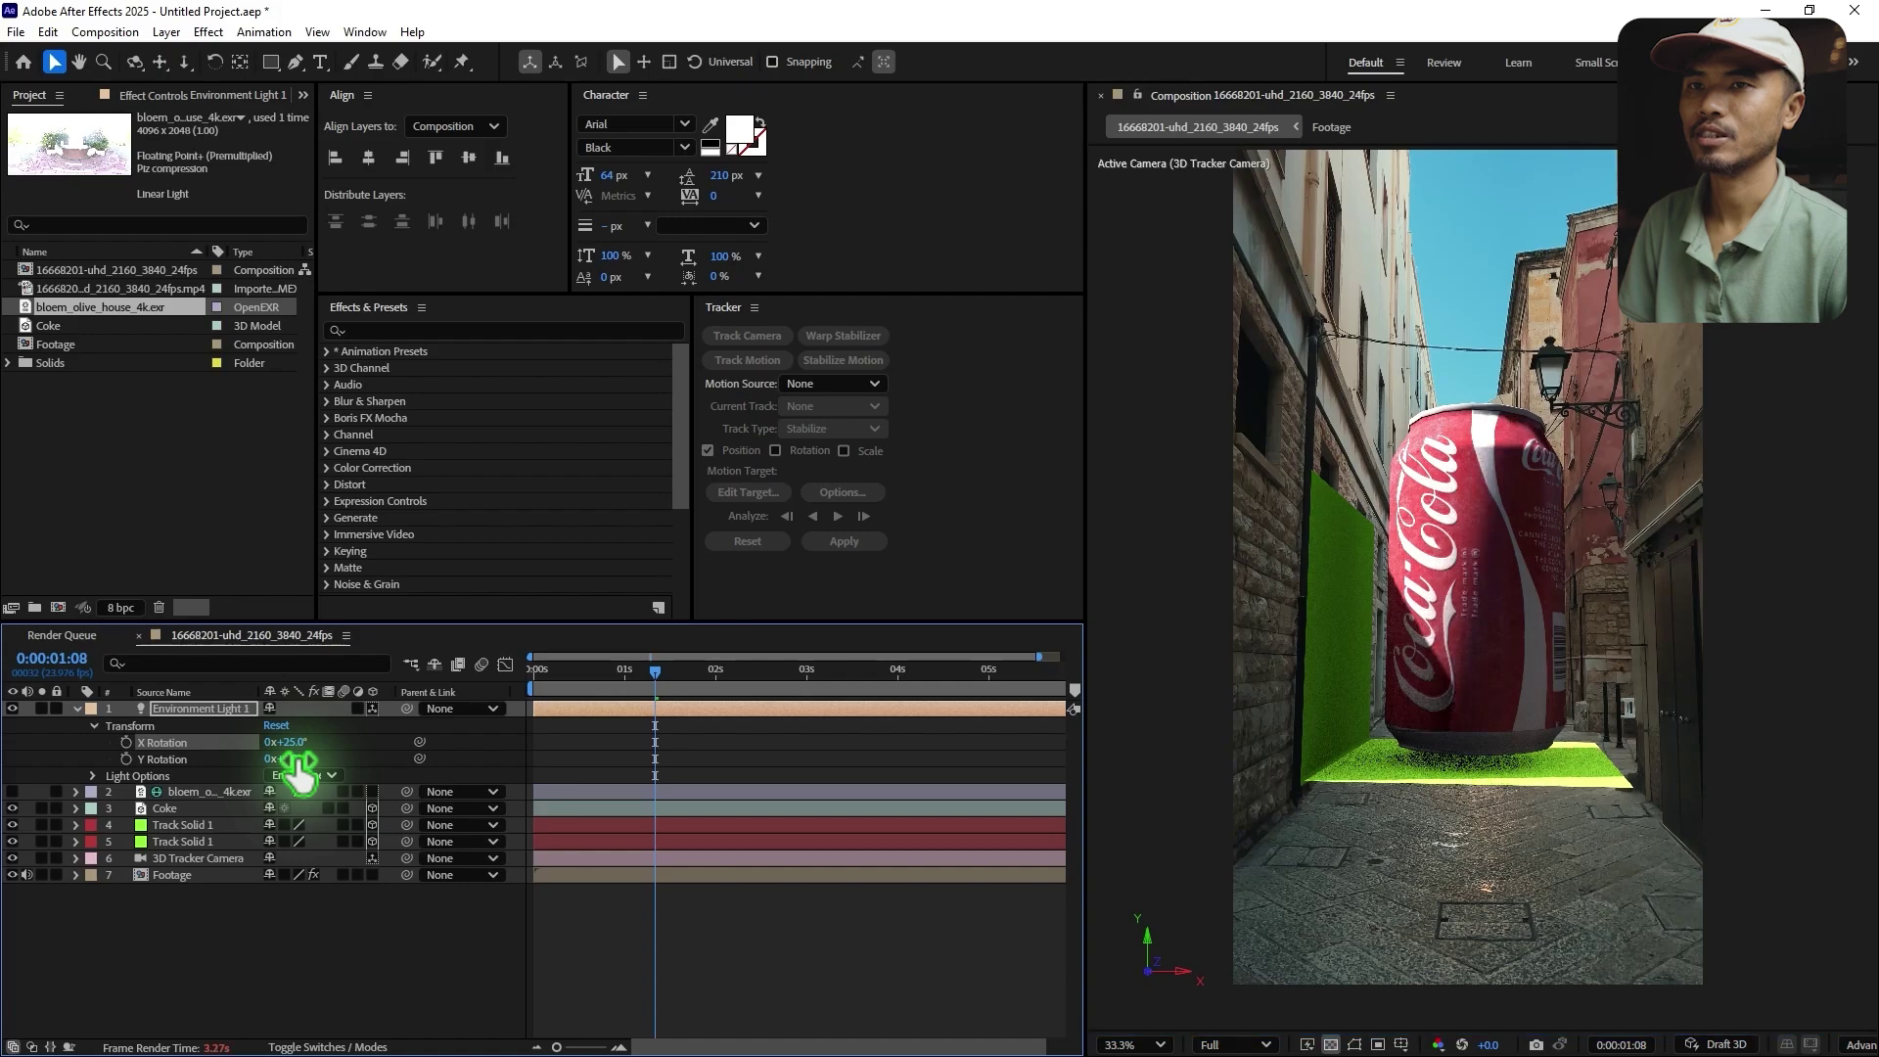
pyautogui.click(294, 760)
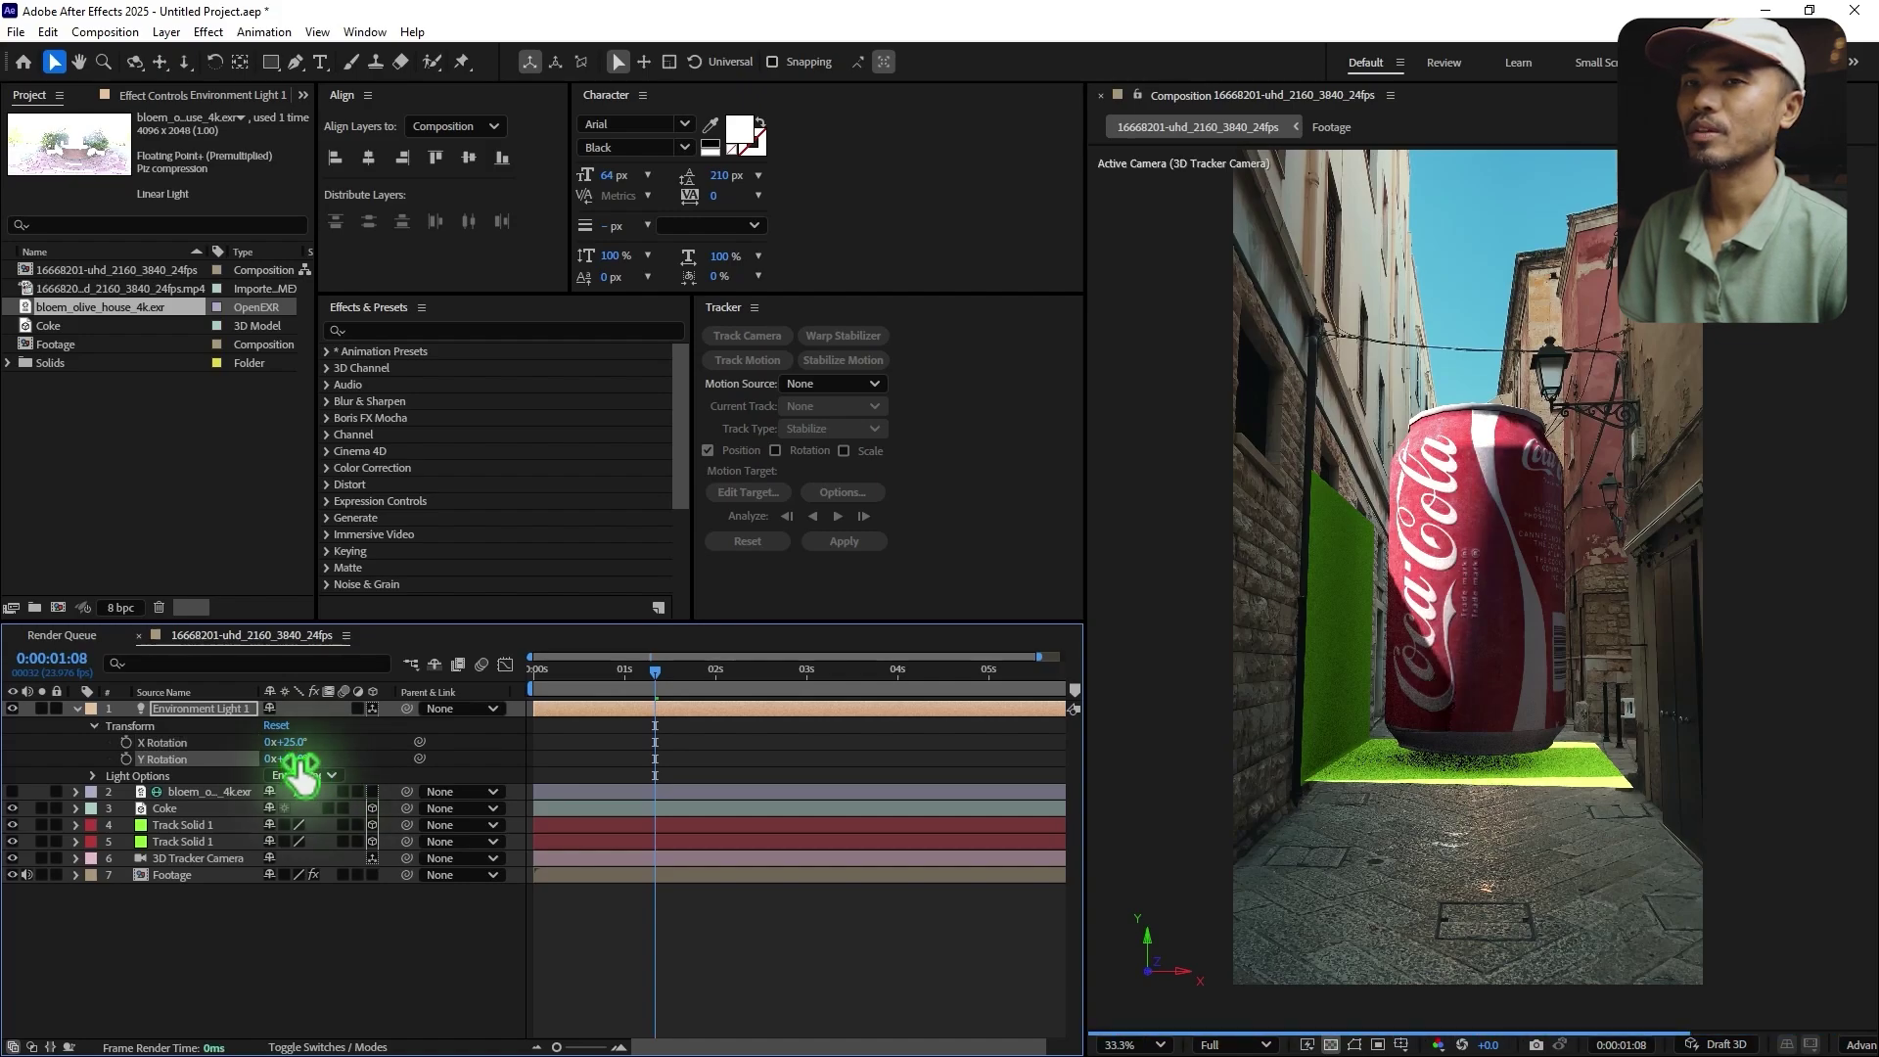
pyautogui.moveTo(293, 763); pyautogui.dragTo(295, 769)
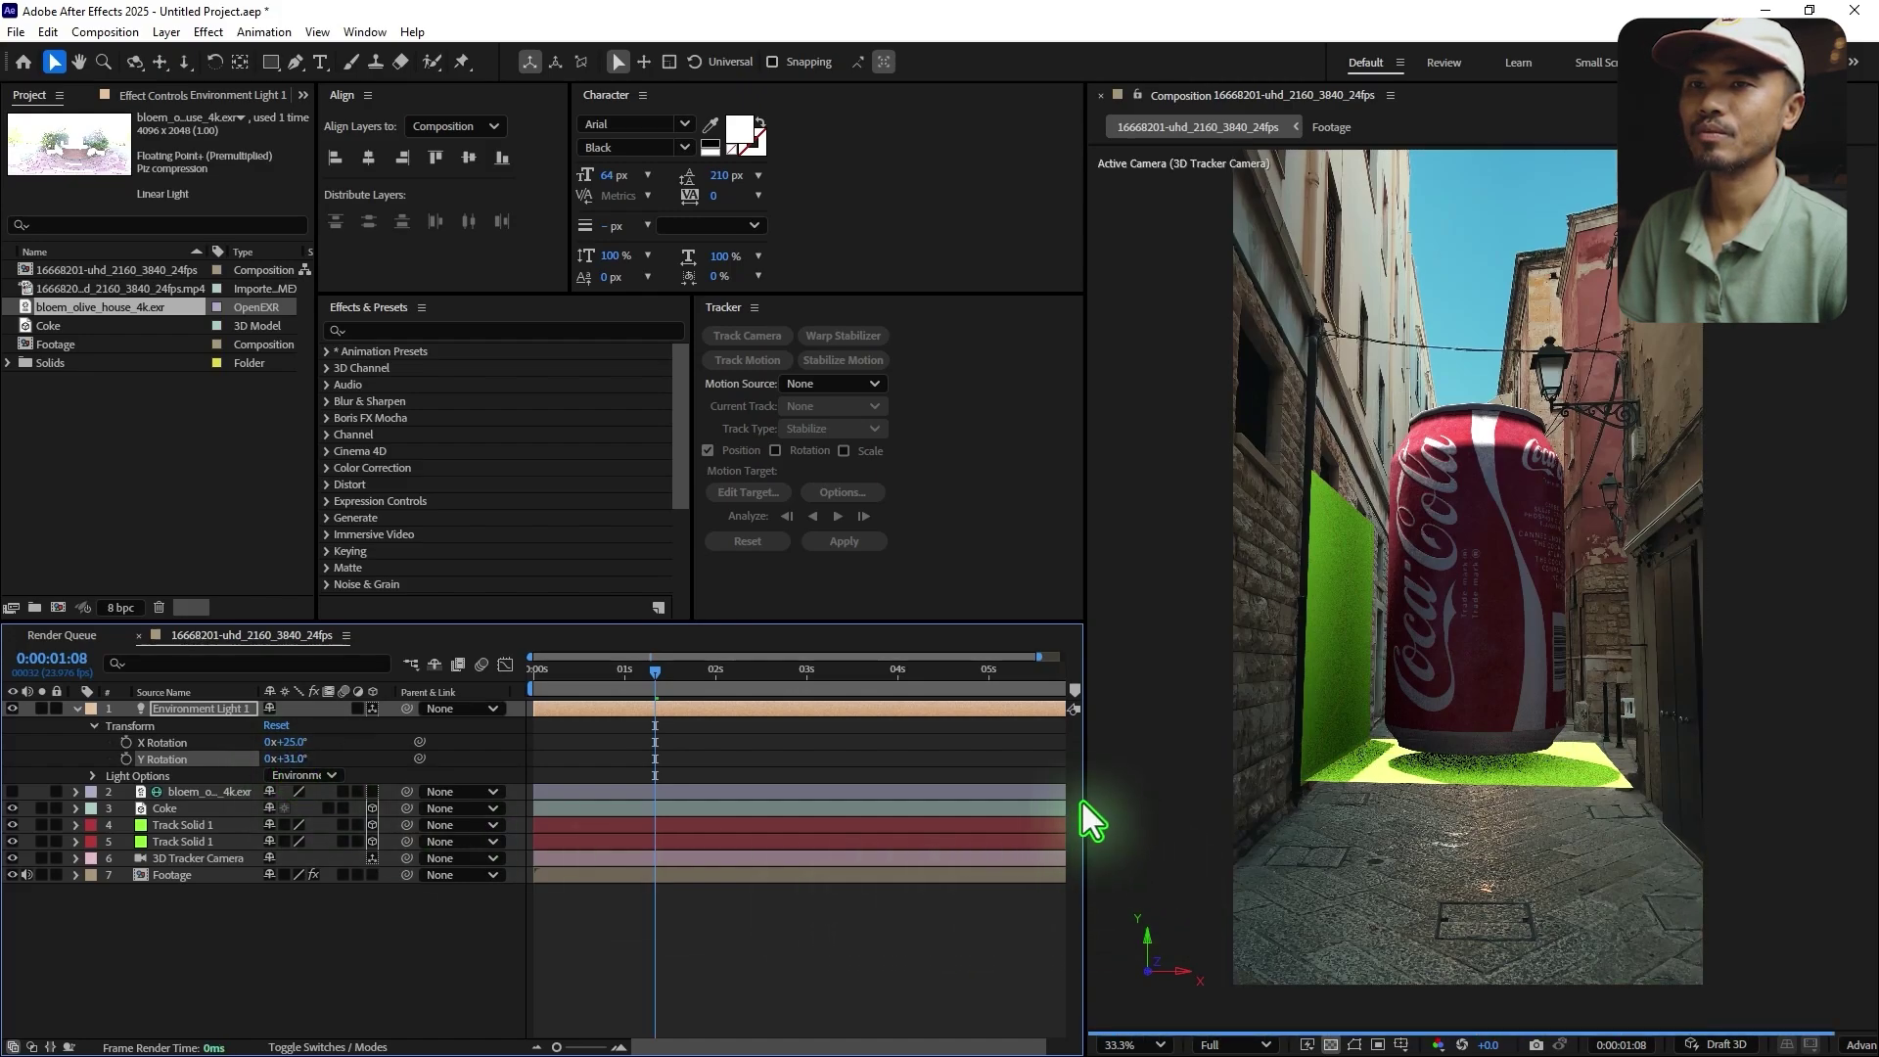
# - Set the Advanced 3D shadow resolution to Double (128 MB) and inspect the can's shadow up close
pyautogui.moveTo(1082, 800); pyautogui.dragTo(1032, 798)
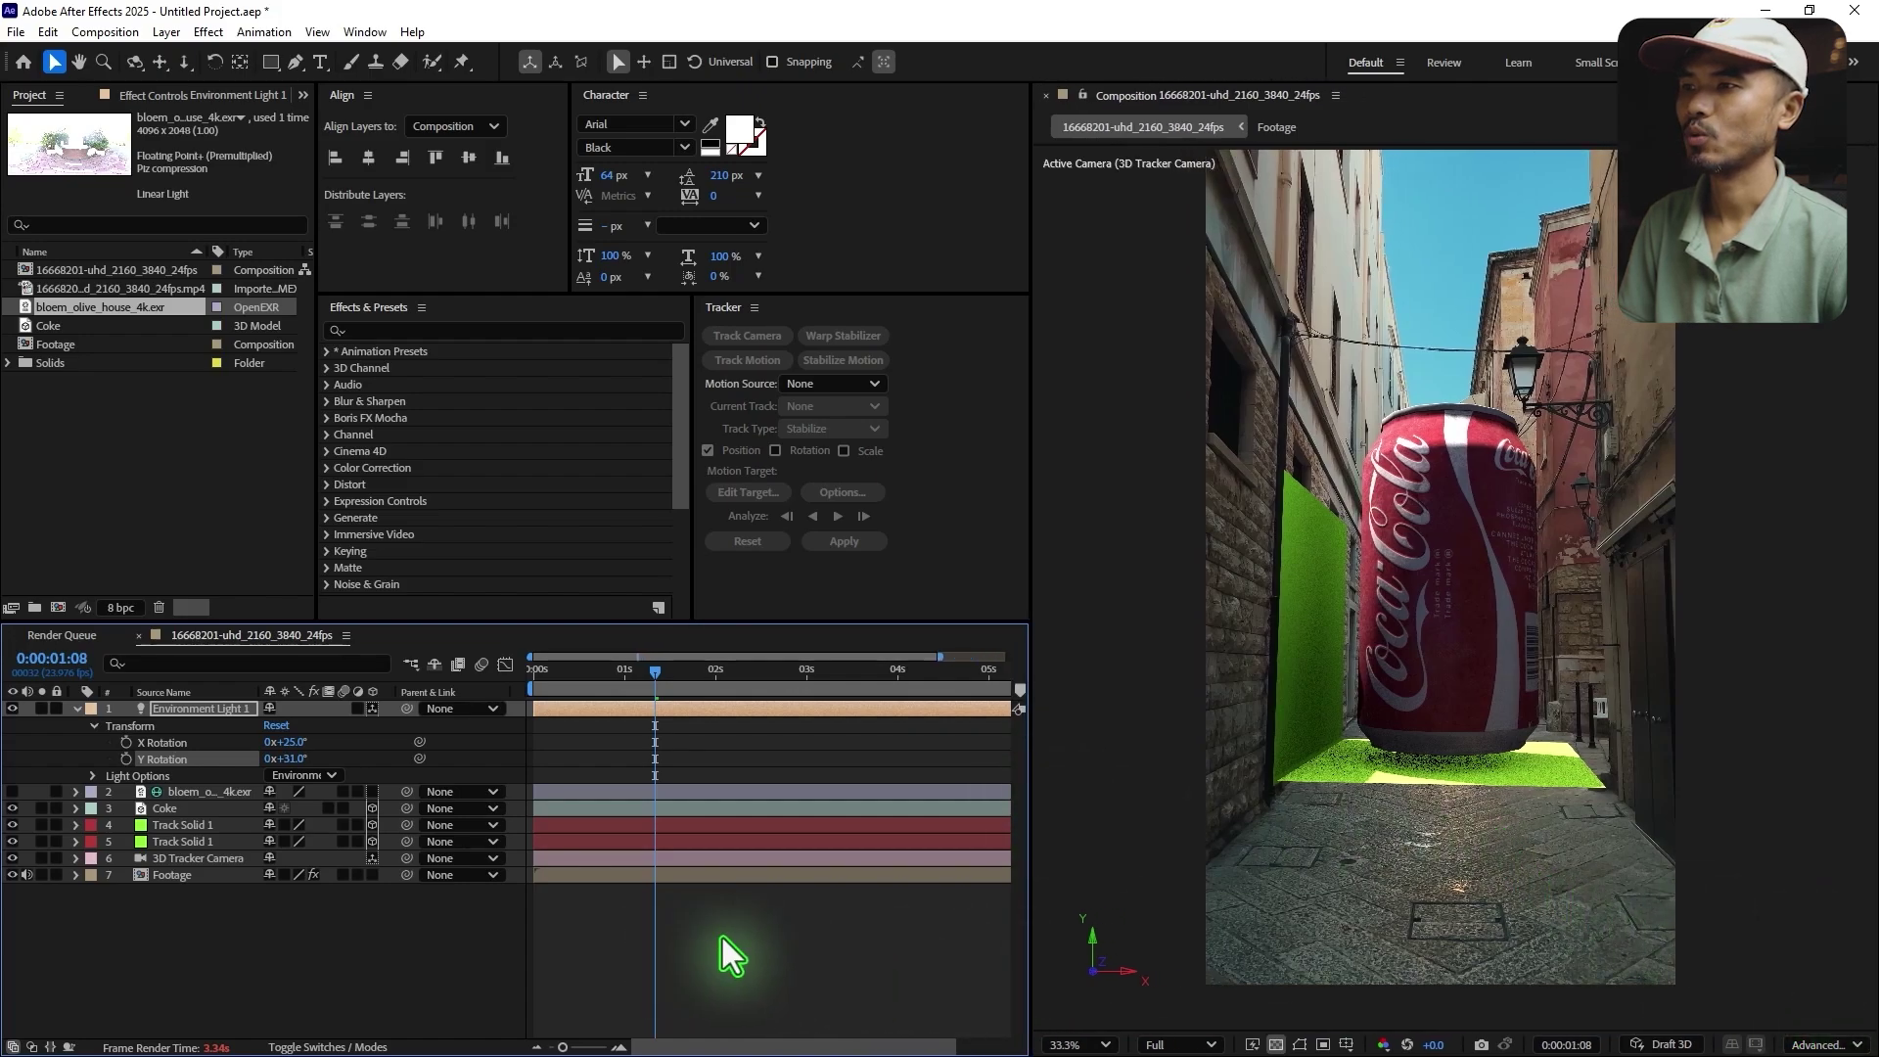
pyautogui.click(1818, 1044)
pyautogui.click(1805, 1015)
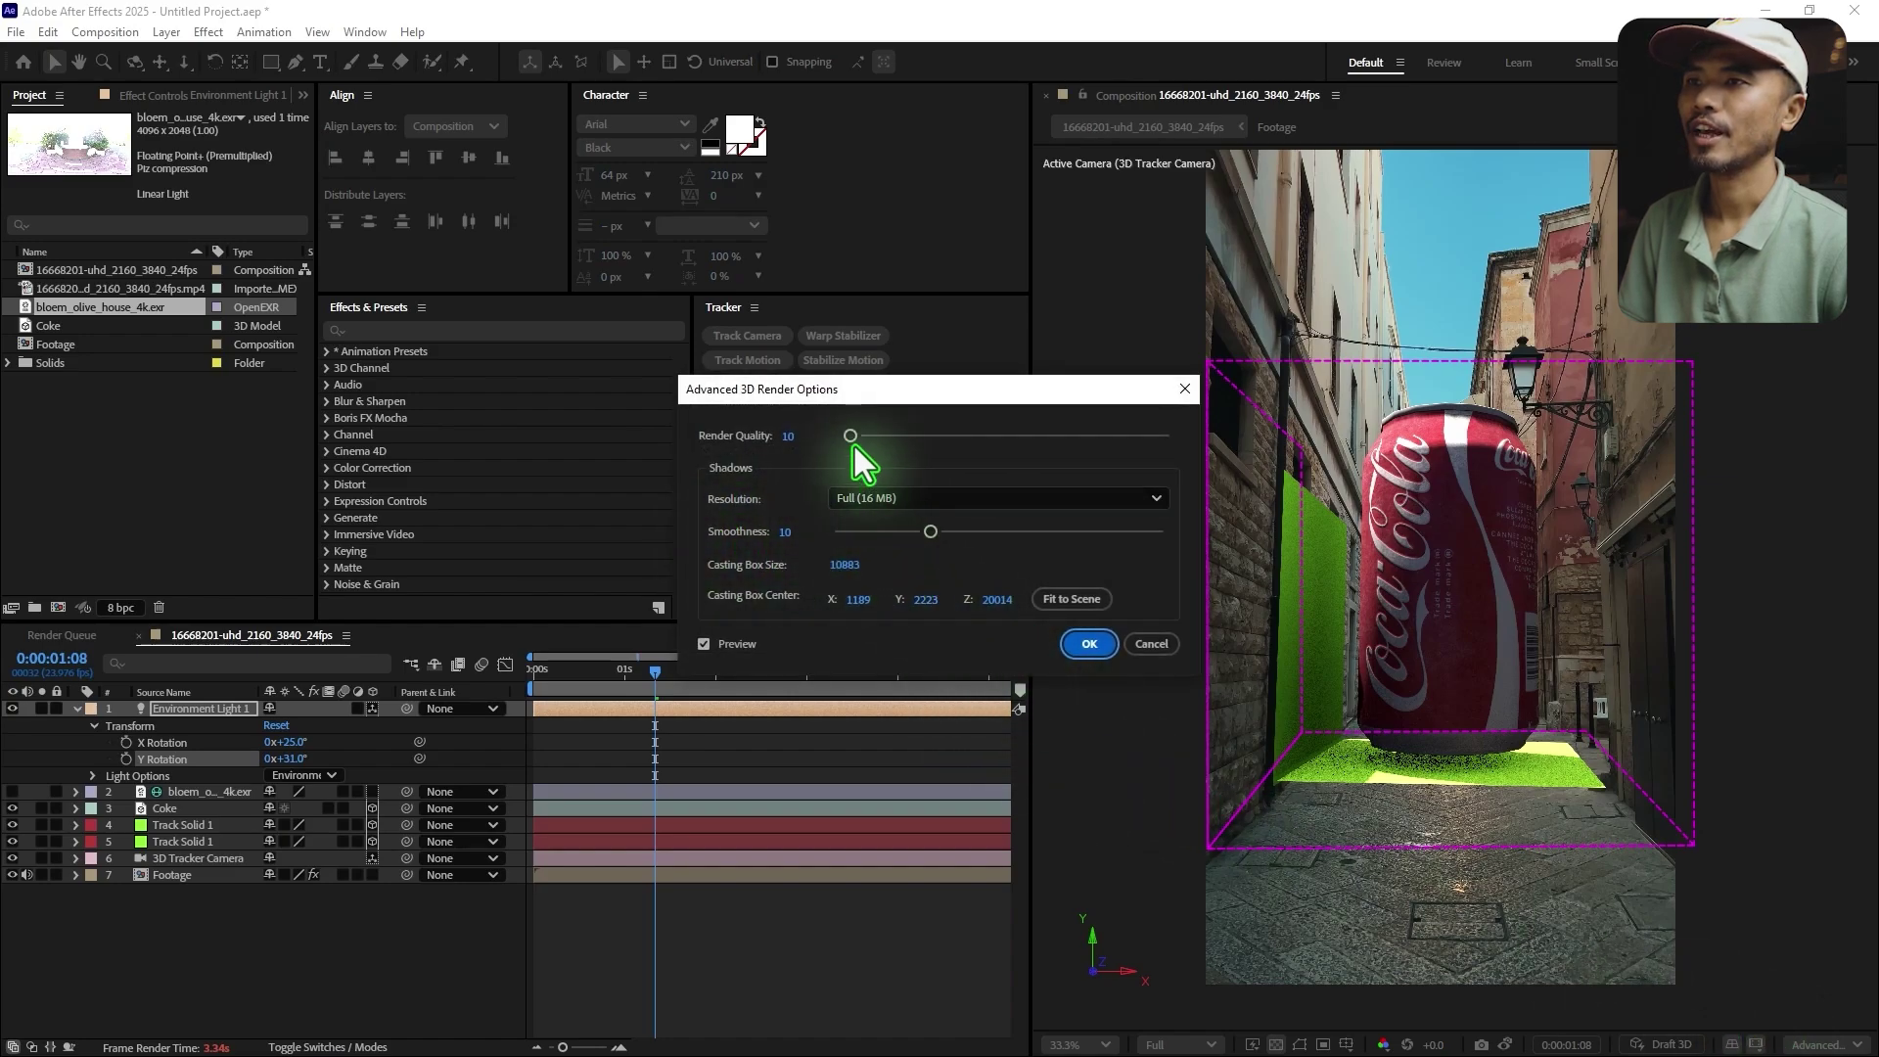
pyautogui.click(926, 501)
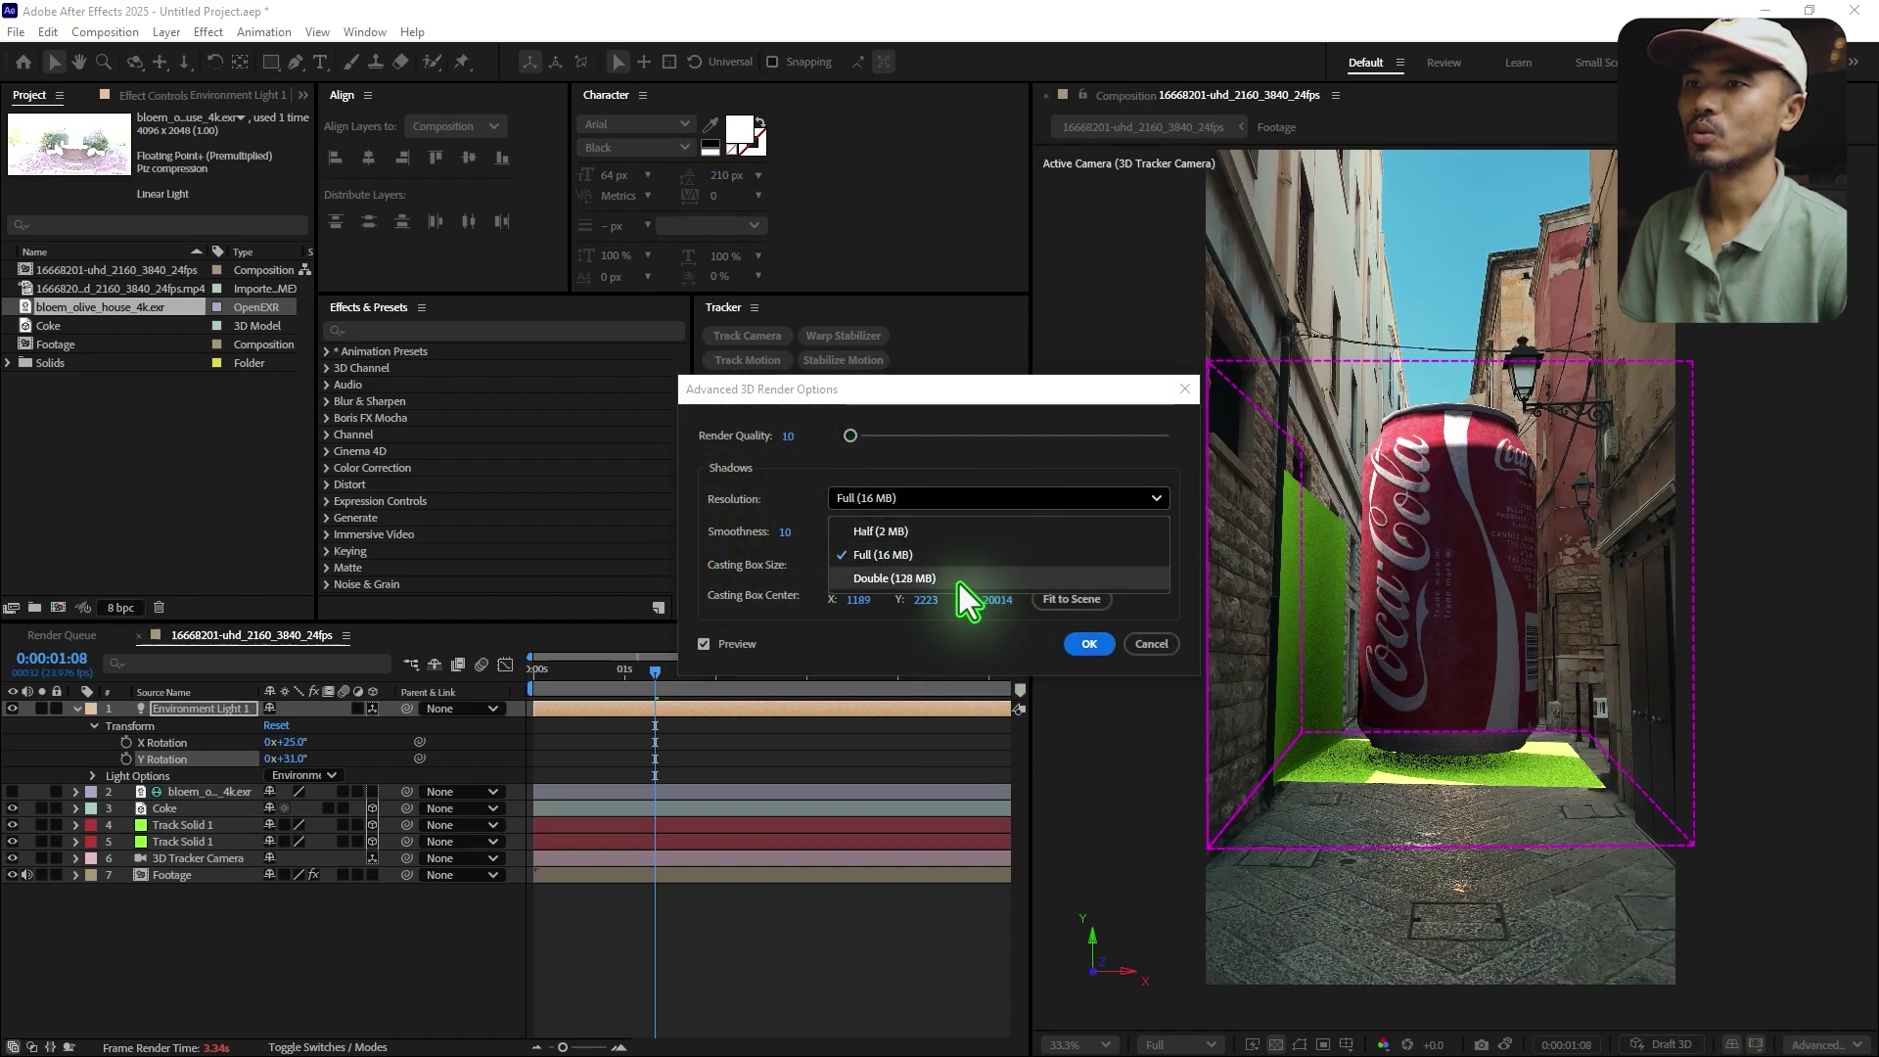
pyautogui.click(959, 584)
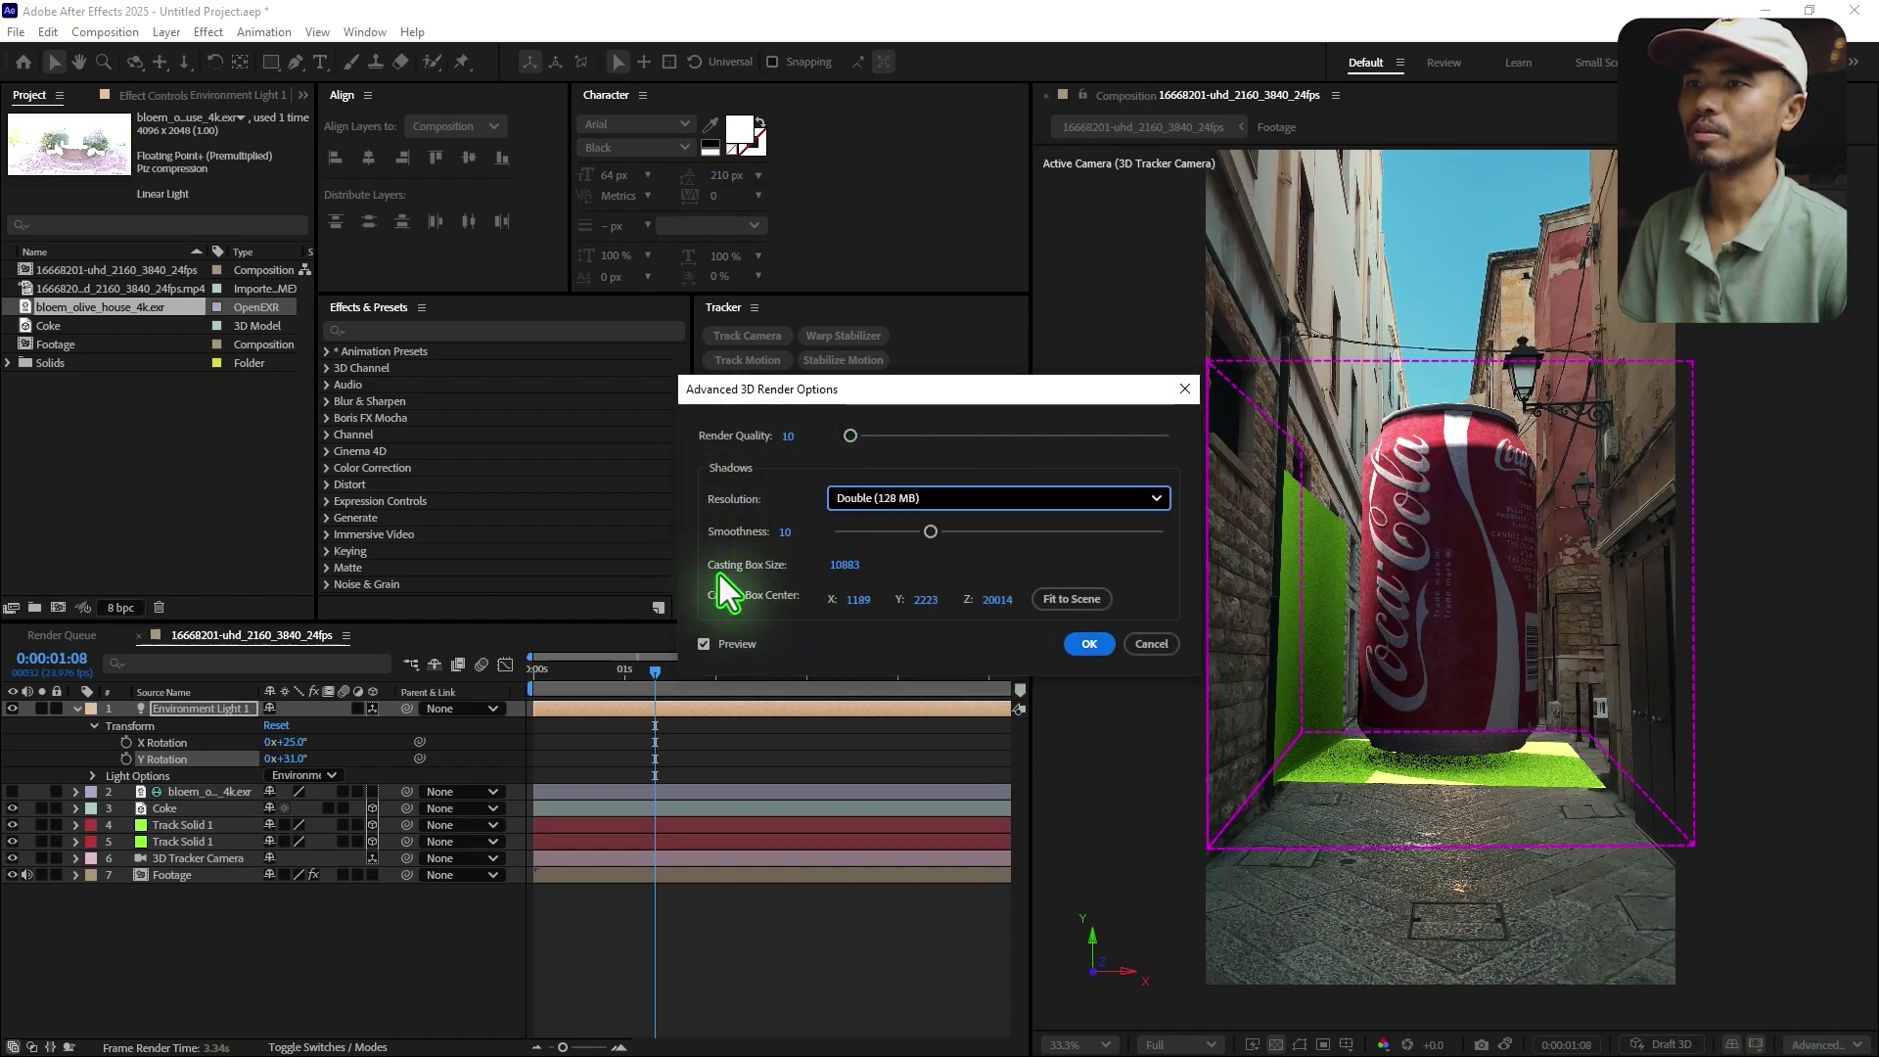
pyautogui.click(1089, 645)
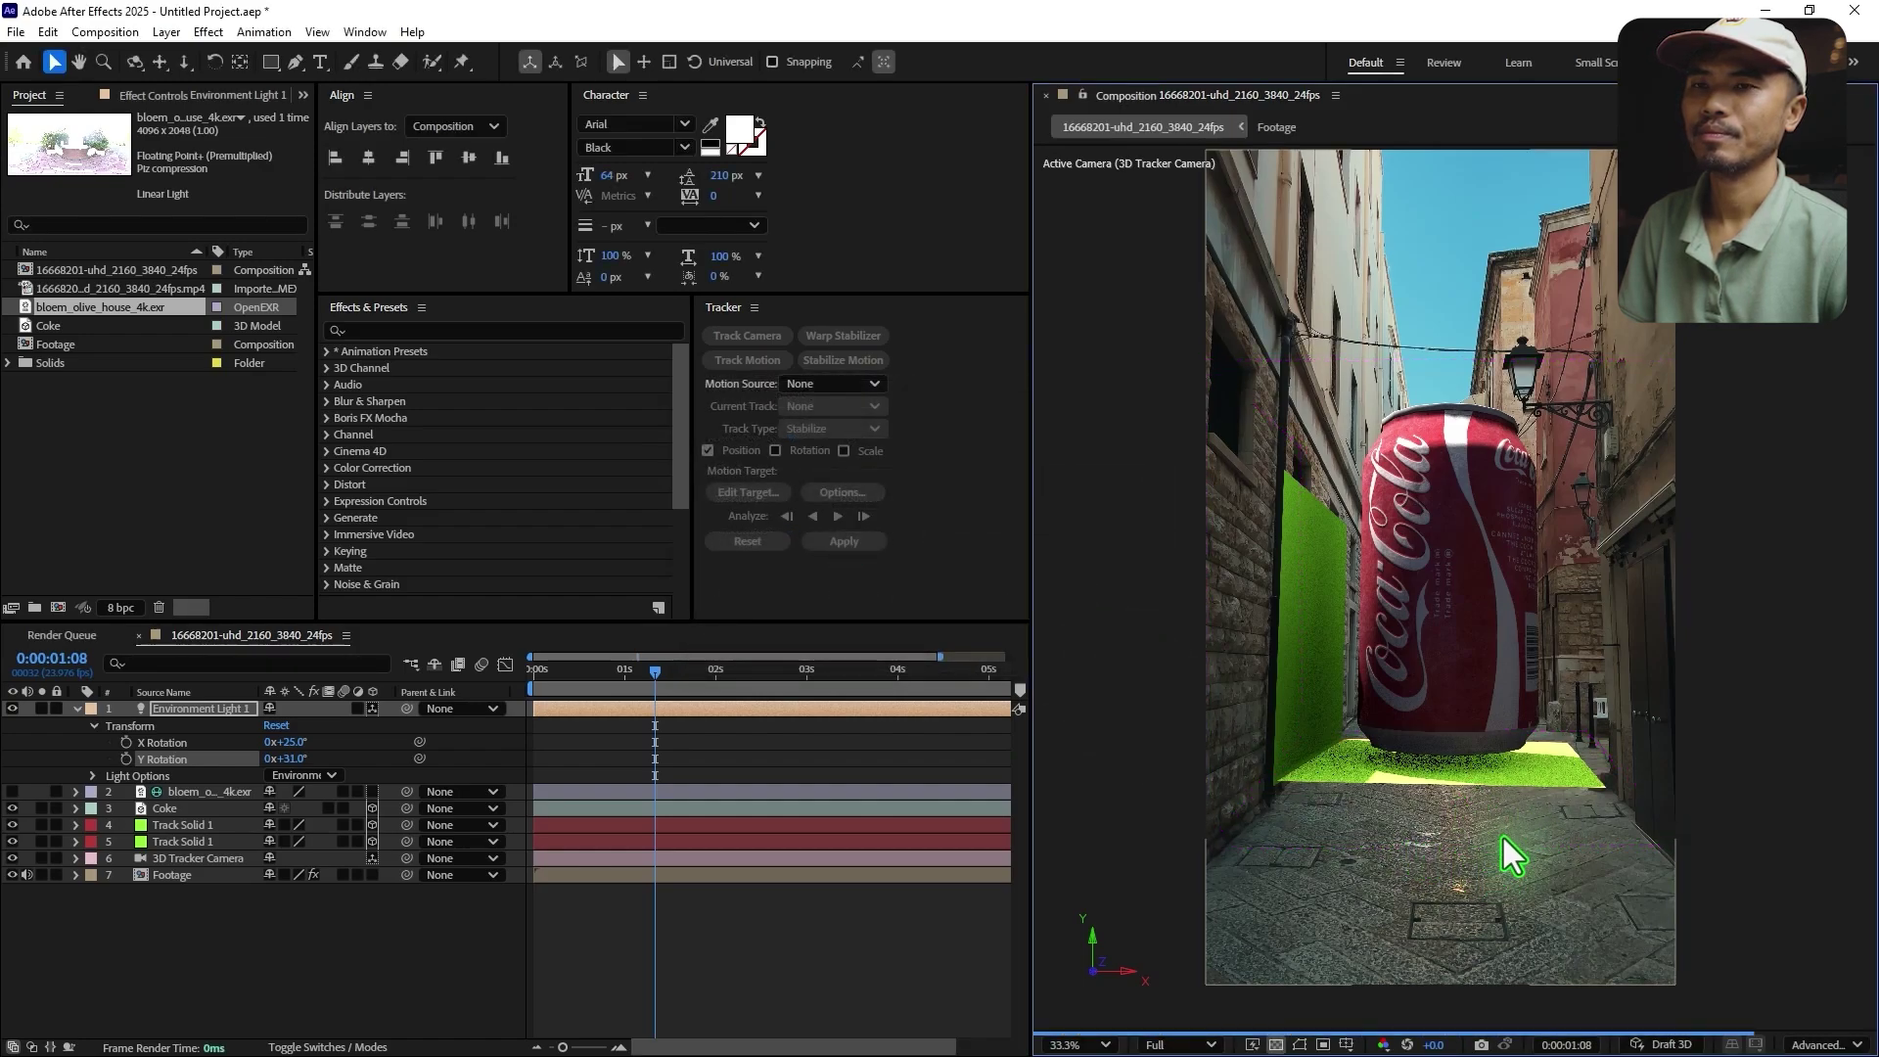
pyautogui.press('/')
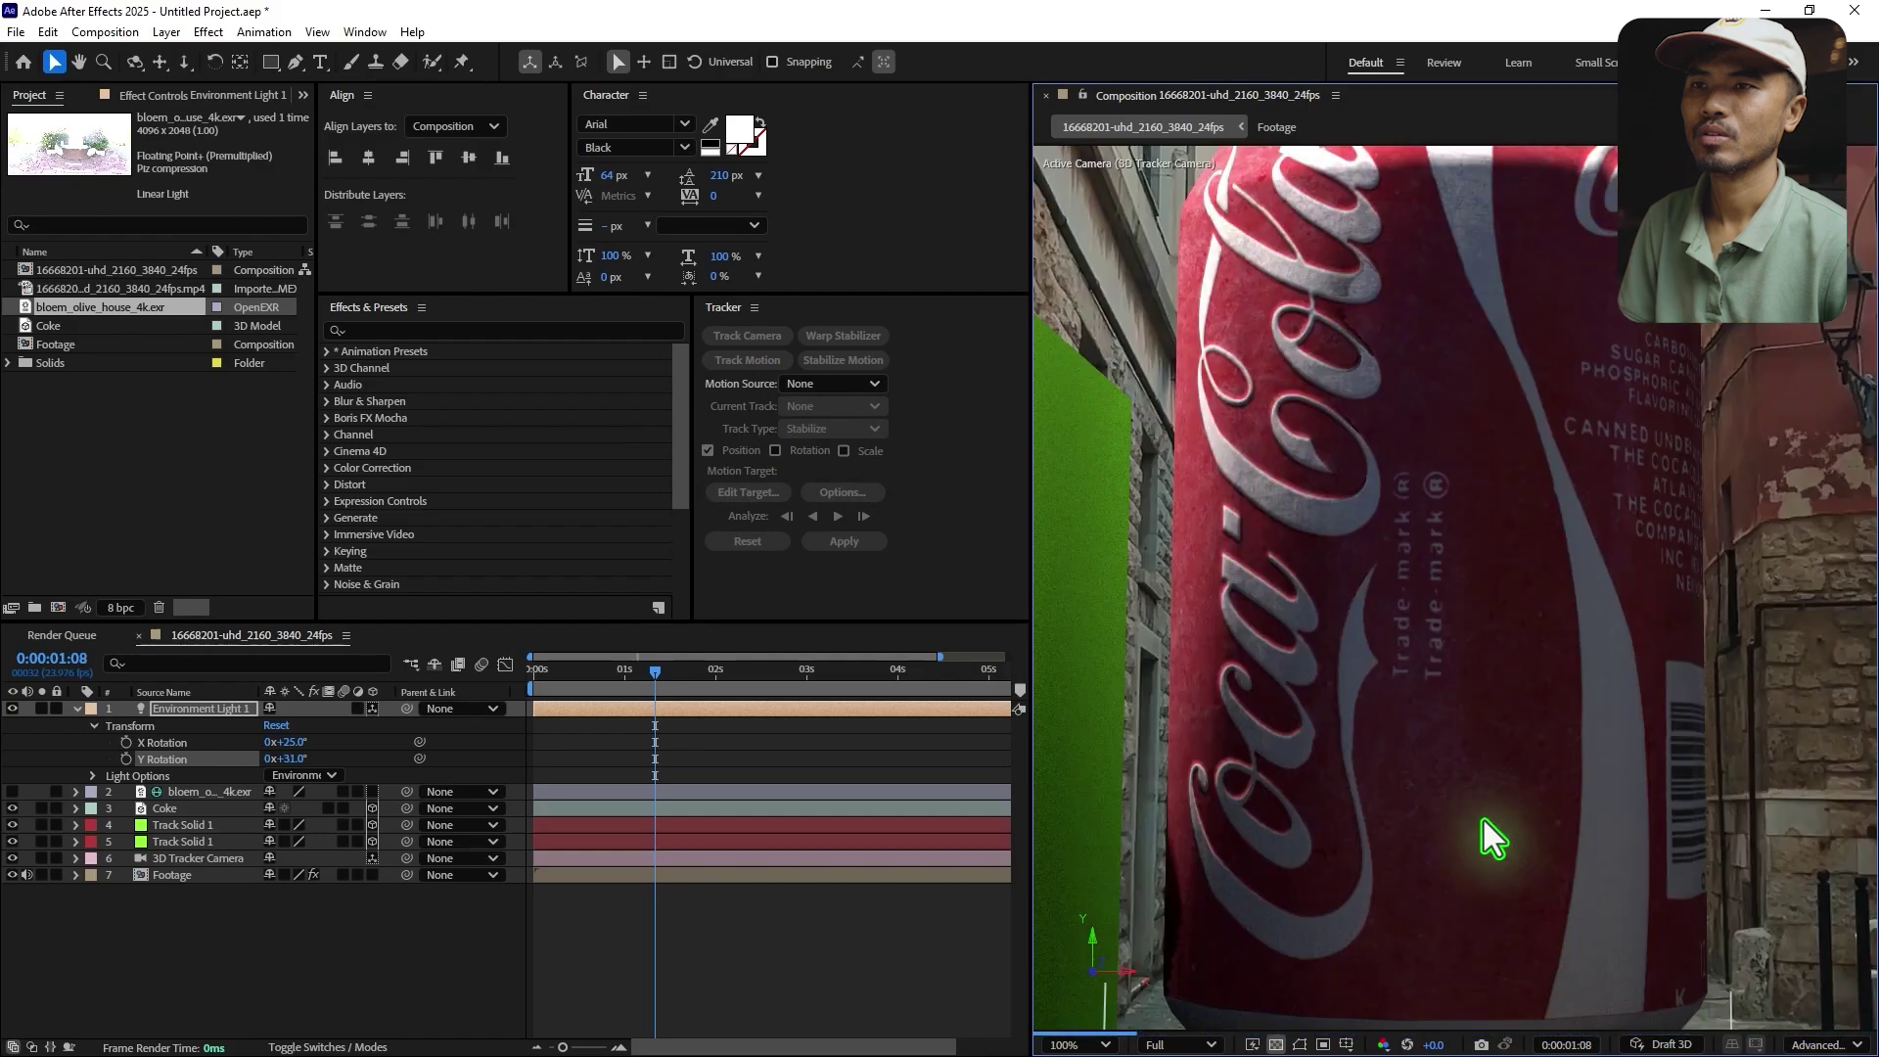
pyautogui.scroll(-2, 1483, 820)
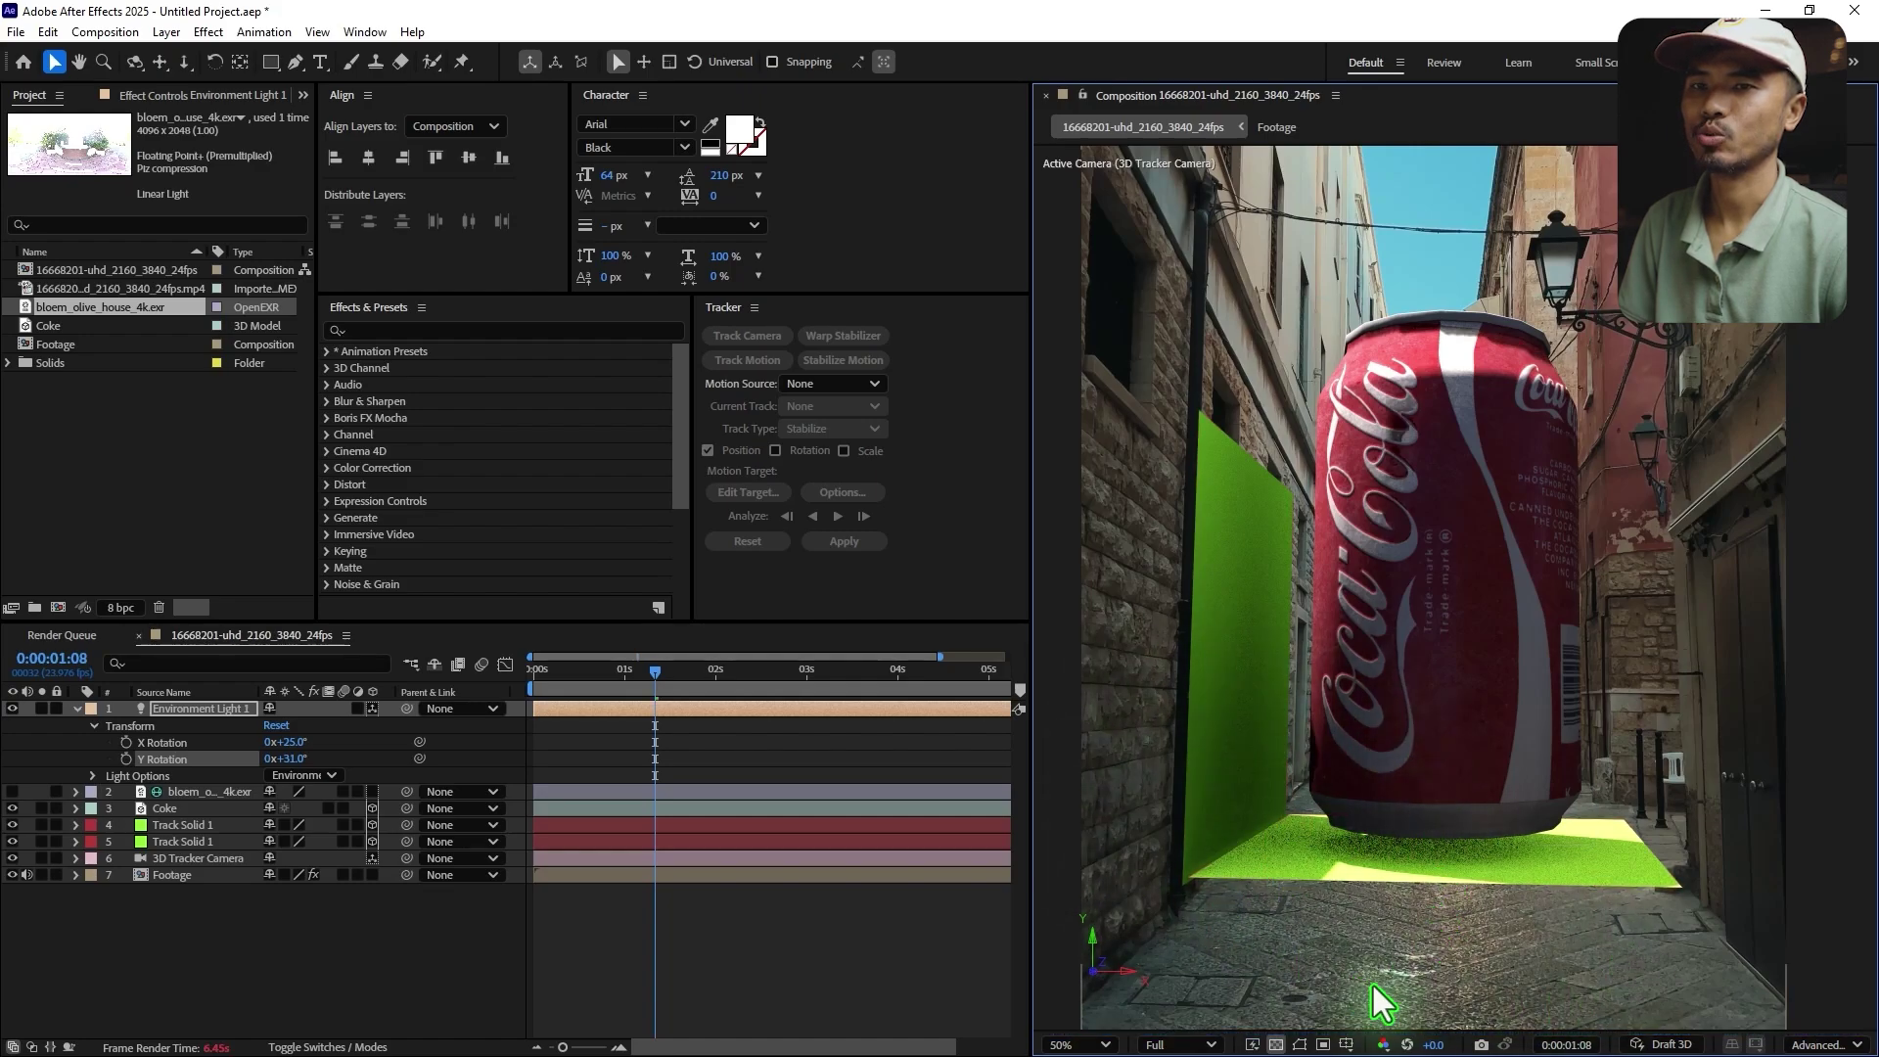
# - Set the Advanced 3D renderer's shadow resolution to Full (16 MB), keeping the render quality at 10
pyautogui.click(1729, 1017)
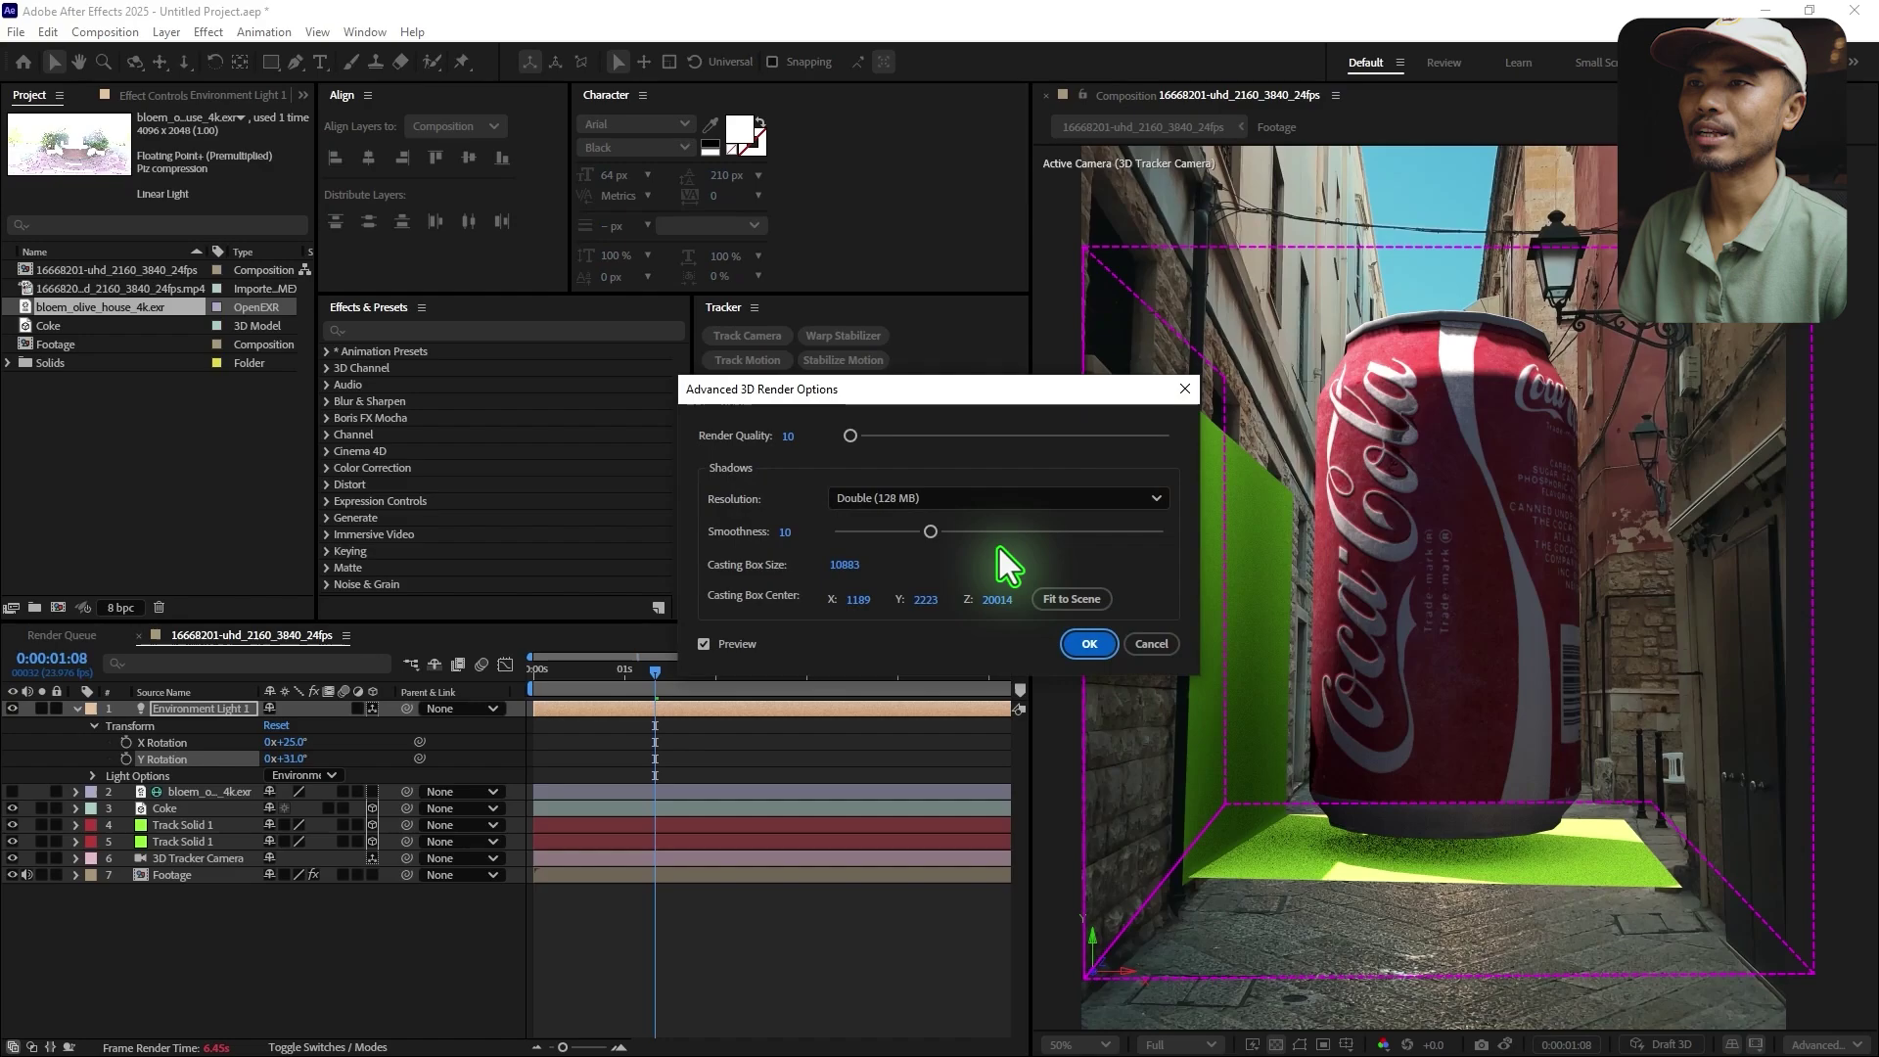
pyautogui.click(954, 499)
pyautogui.click(923, 555)
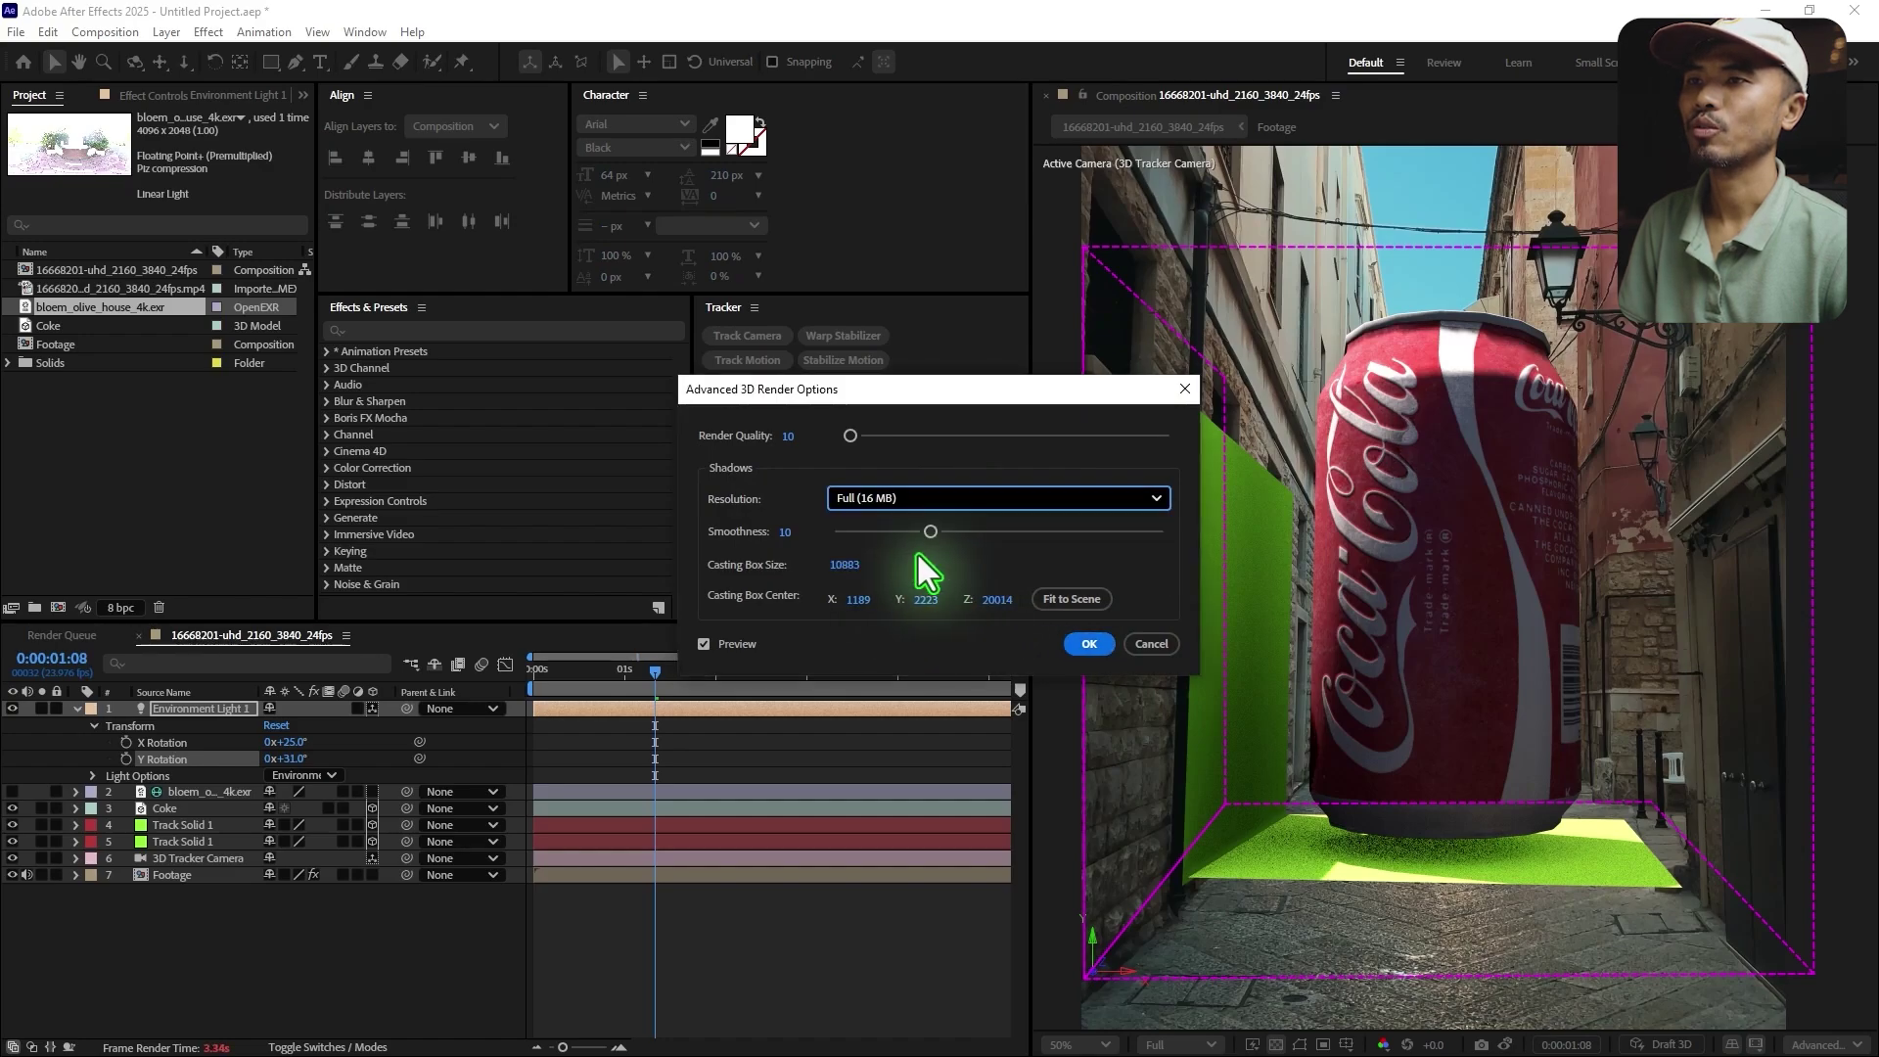
pyautogui.click(788, 437)
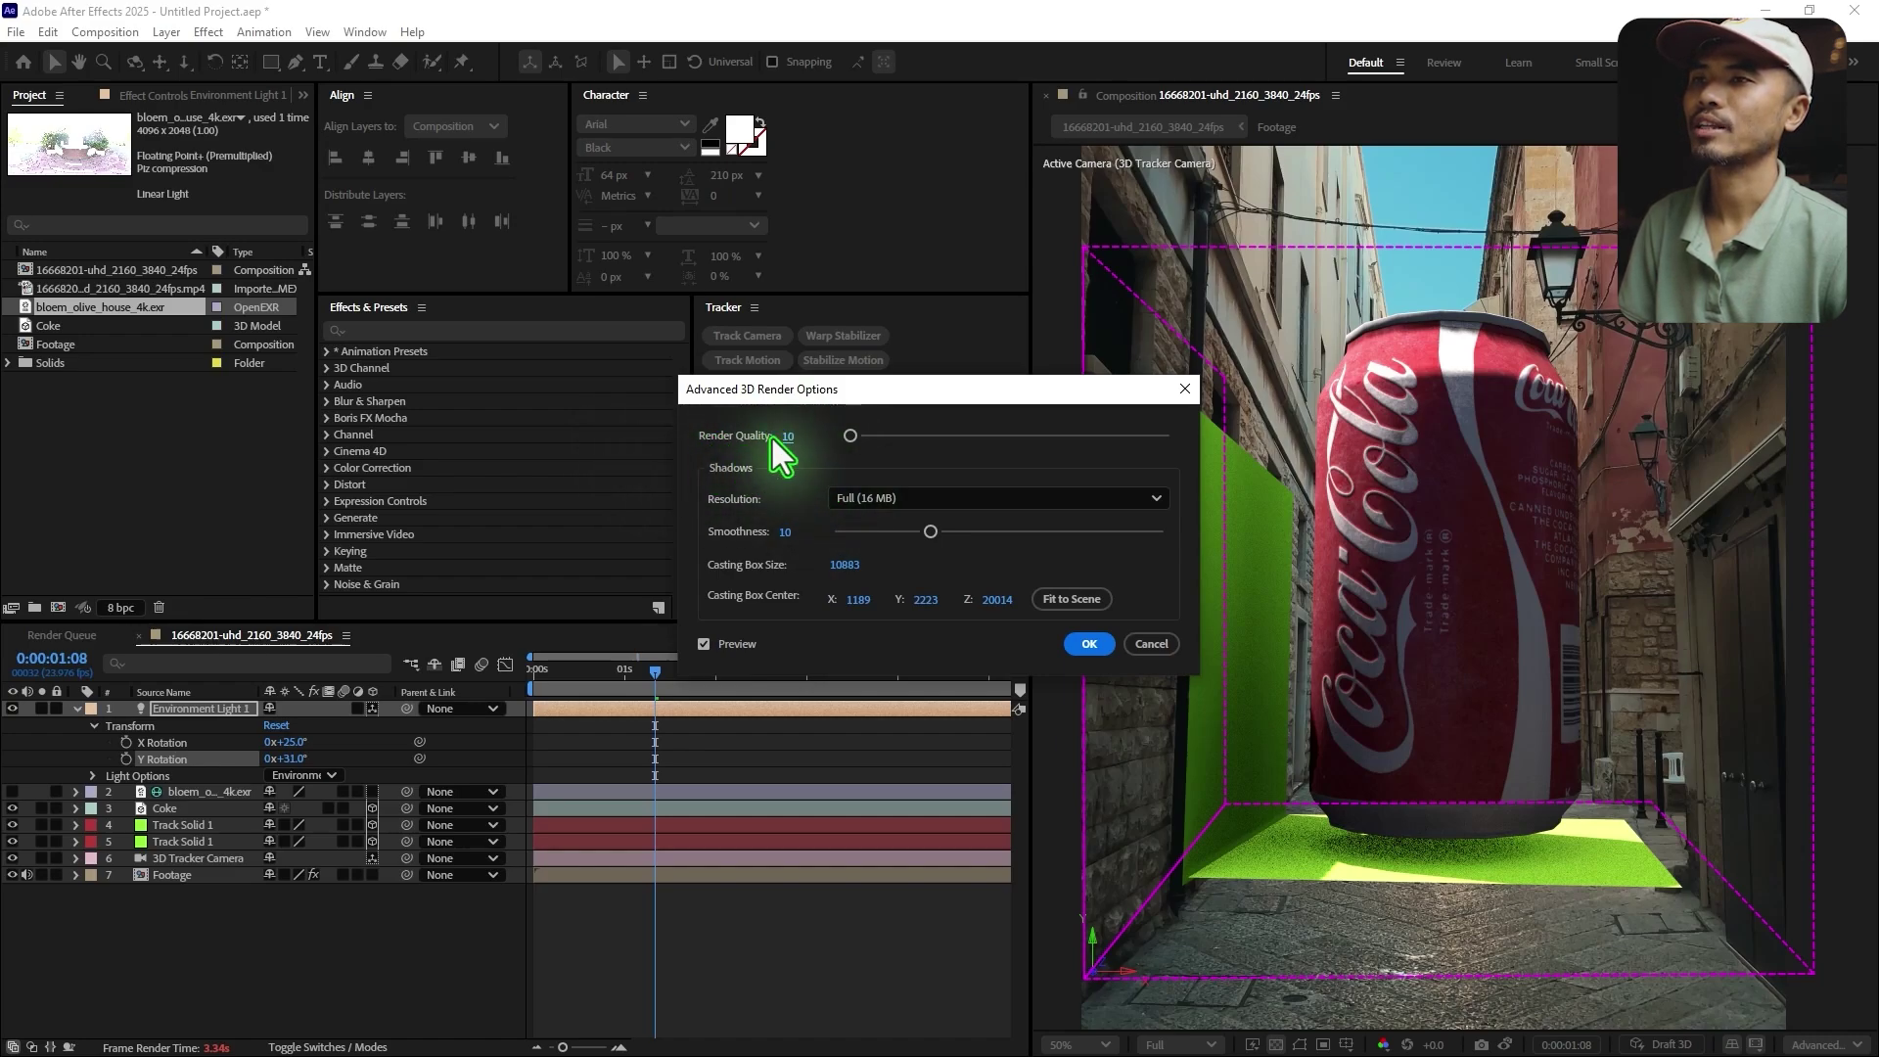
pyautogui.click(1089, 646)
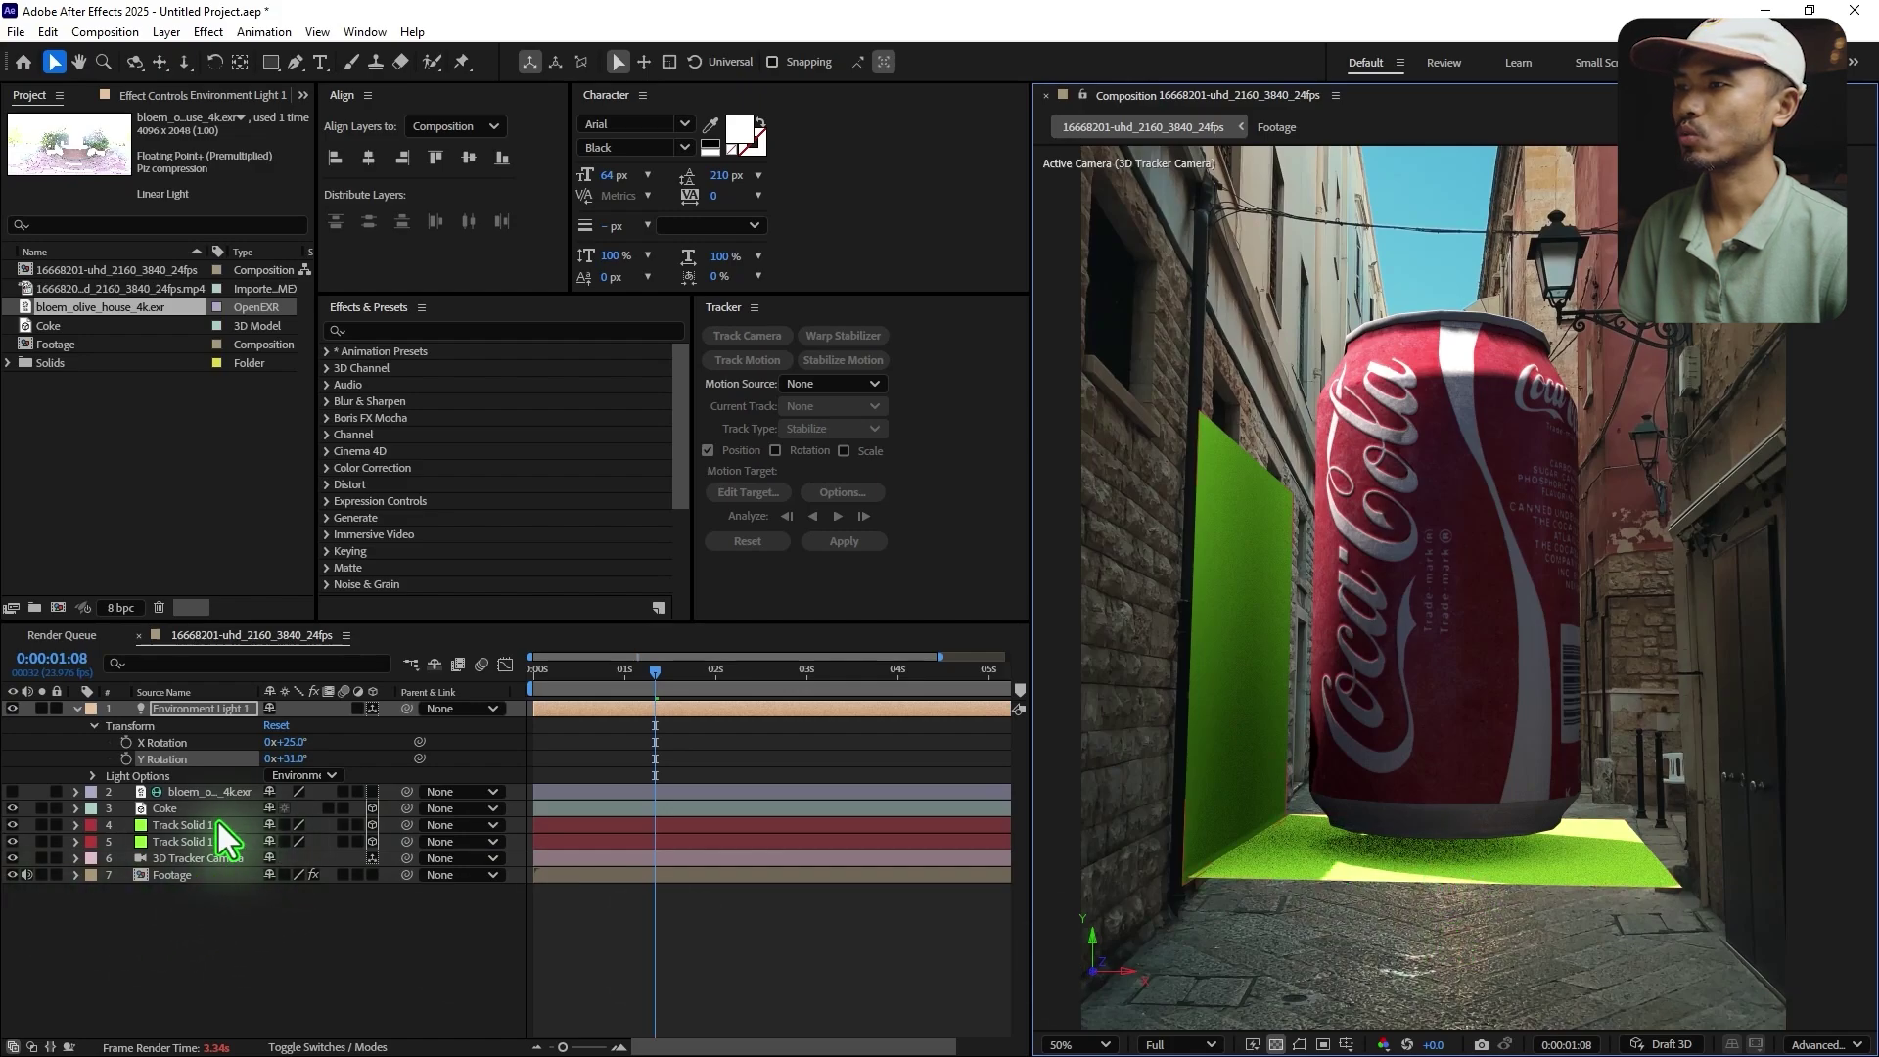
# - Lower the Coke can slightly so its base sits on the green ground plane
pyautogui.click(192, 808)
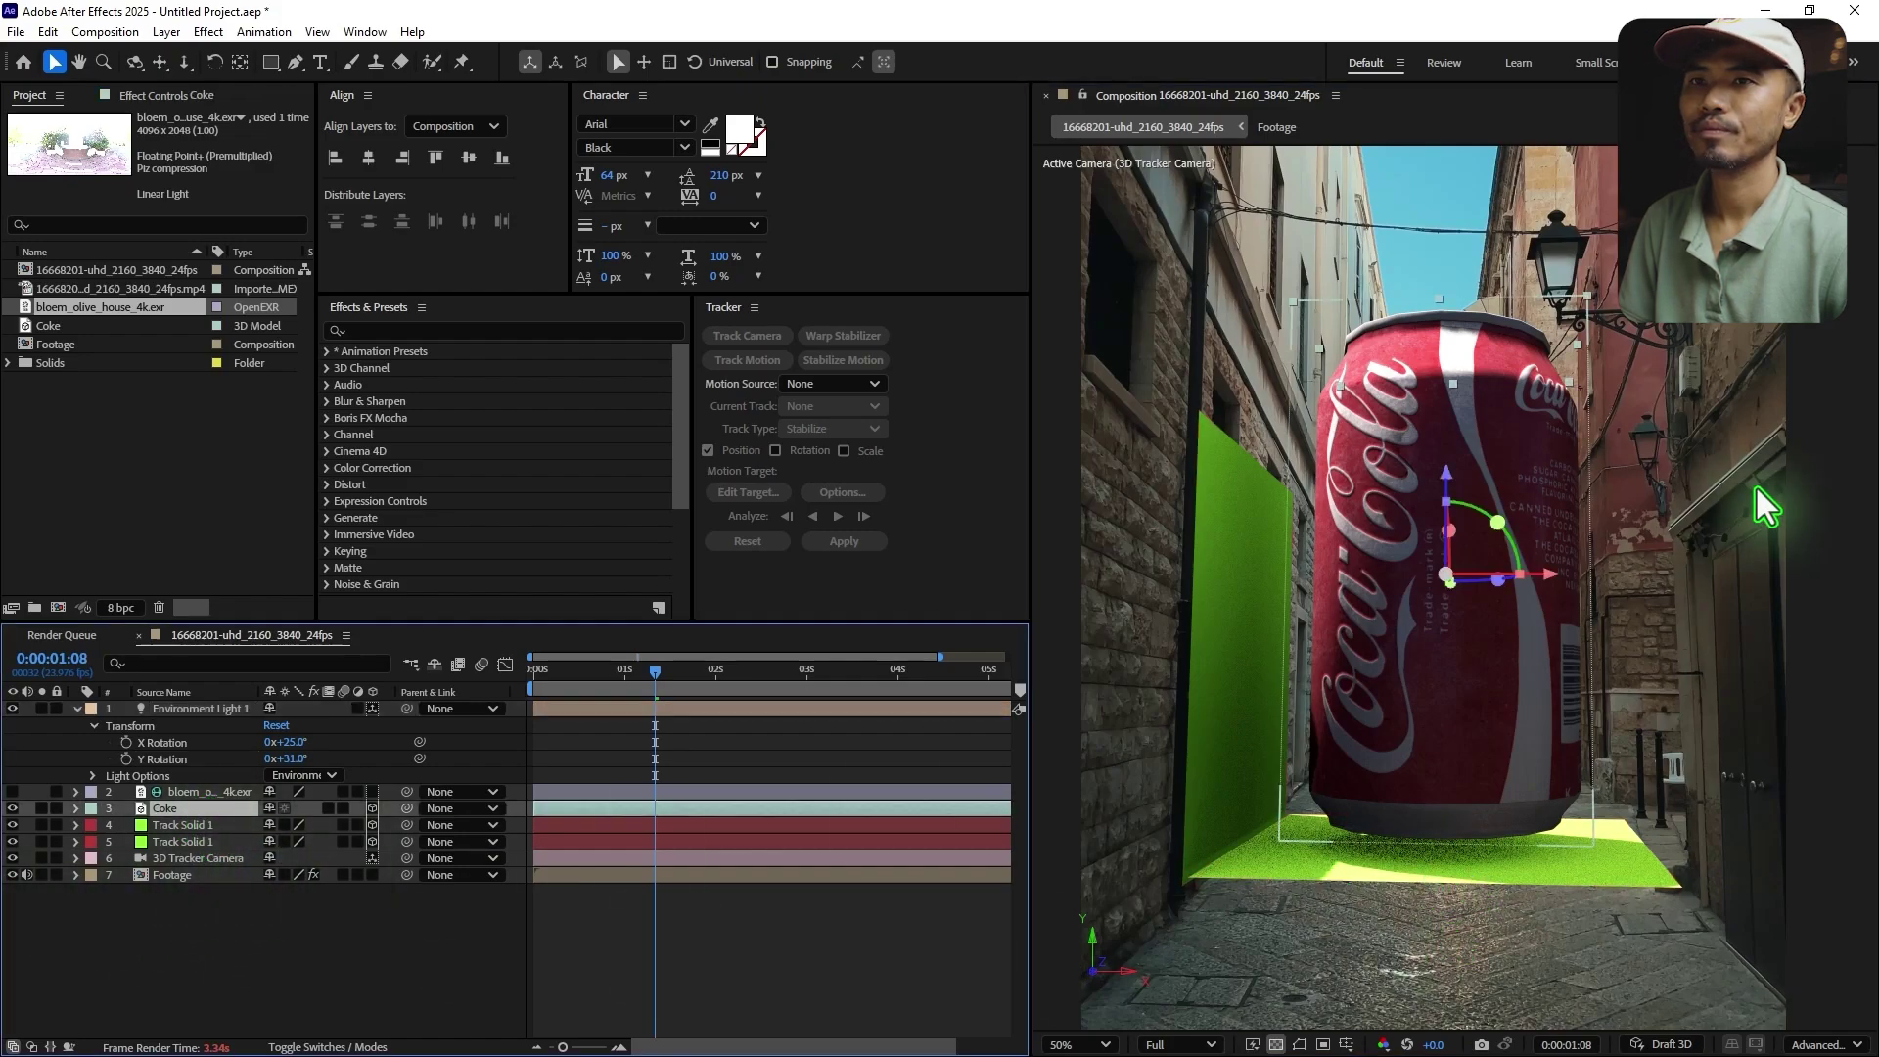
pyautogui.moveTo(1454, 468); pyautogui.dragTo(1468, 511)
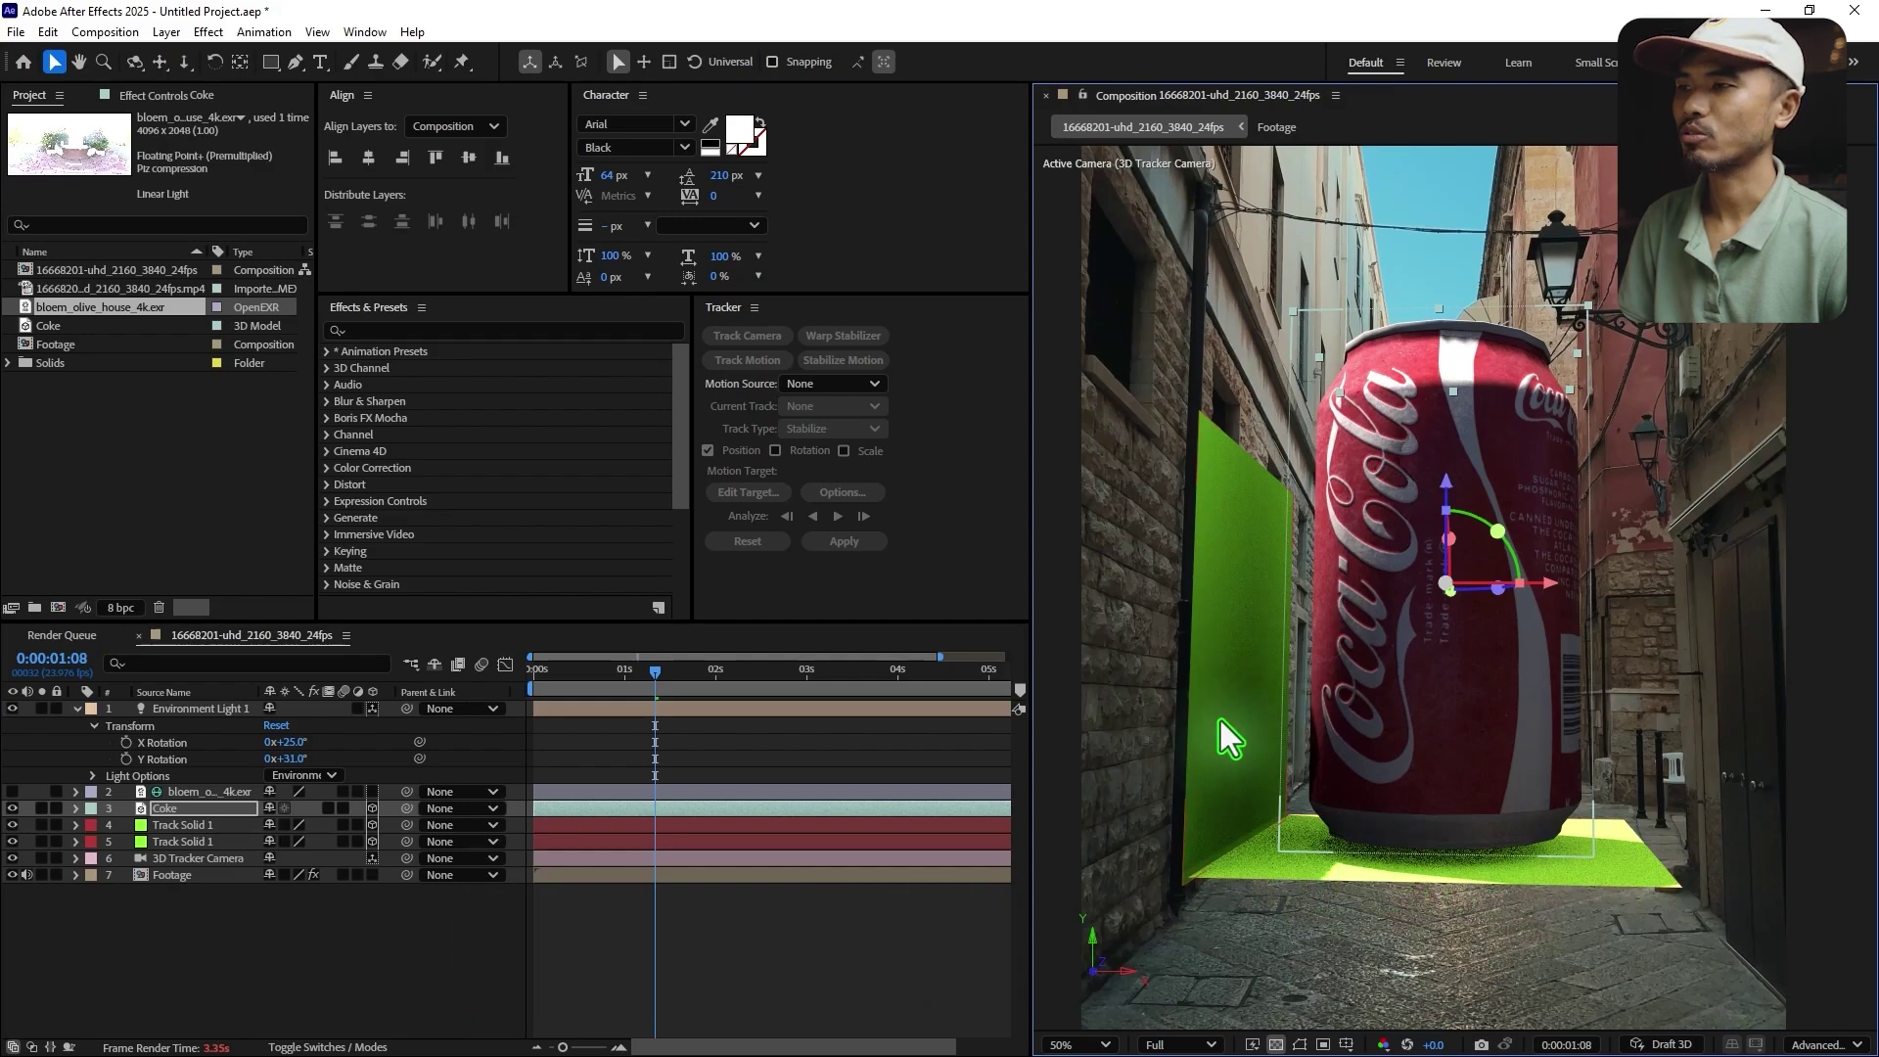
# - Set Accepts Shadows to Only on both Track Solid 1 layers and collapse their properties
pyautogui.click(184, 841)
pyautogui.keyDown('shift'); pyautogui.click(190, 826); pyautogui.keyUp('shift')
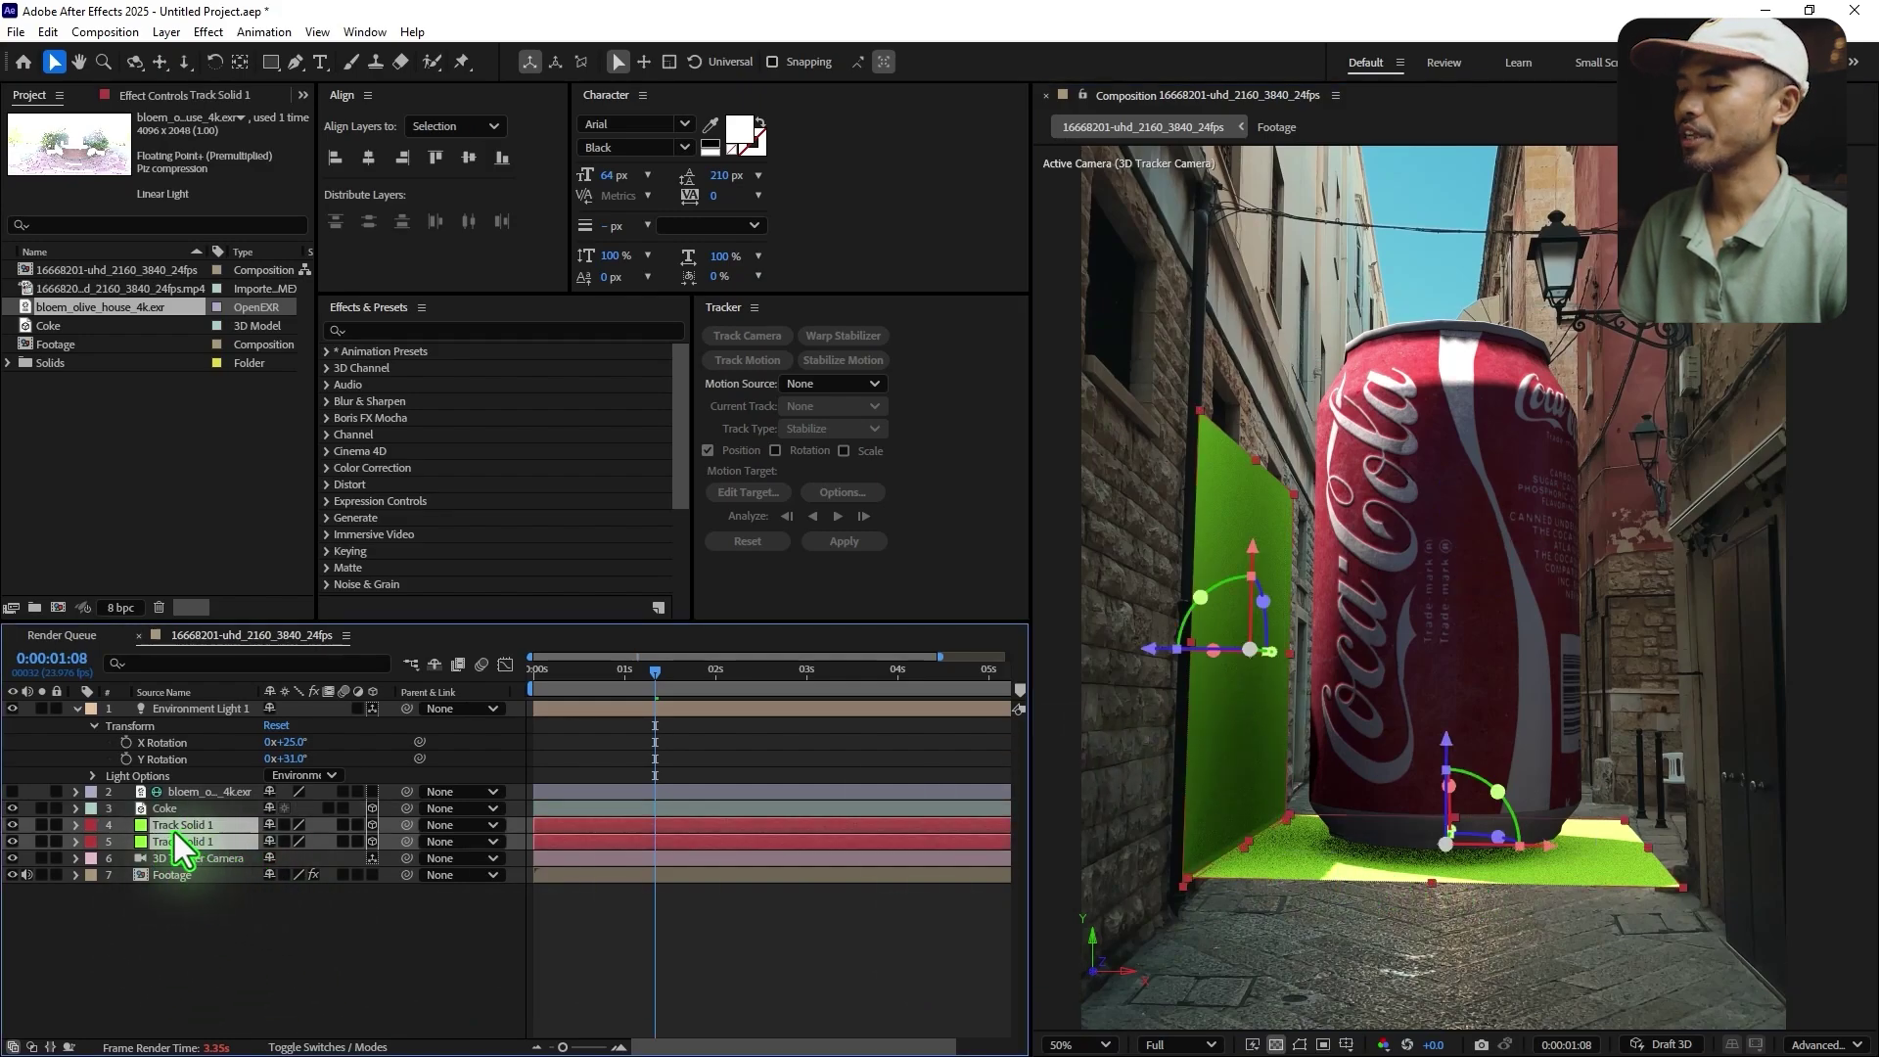
pyautogui.press('a')
pyautogui.press('a')
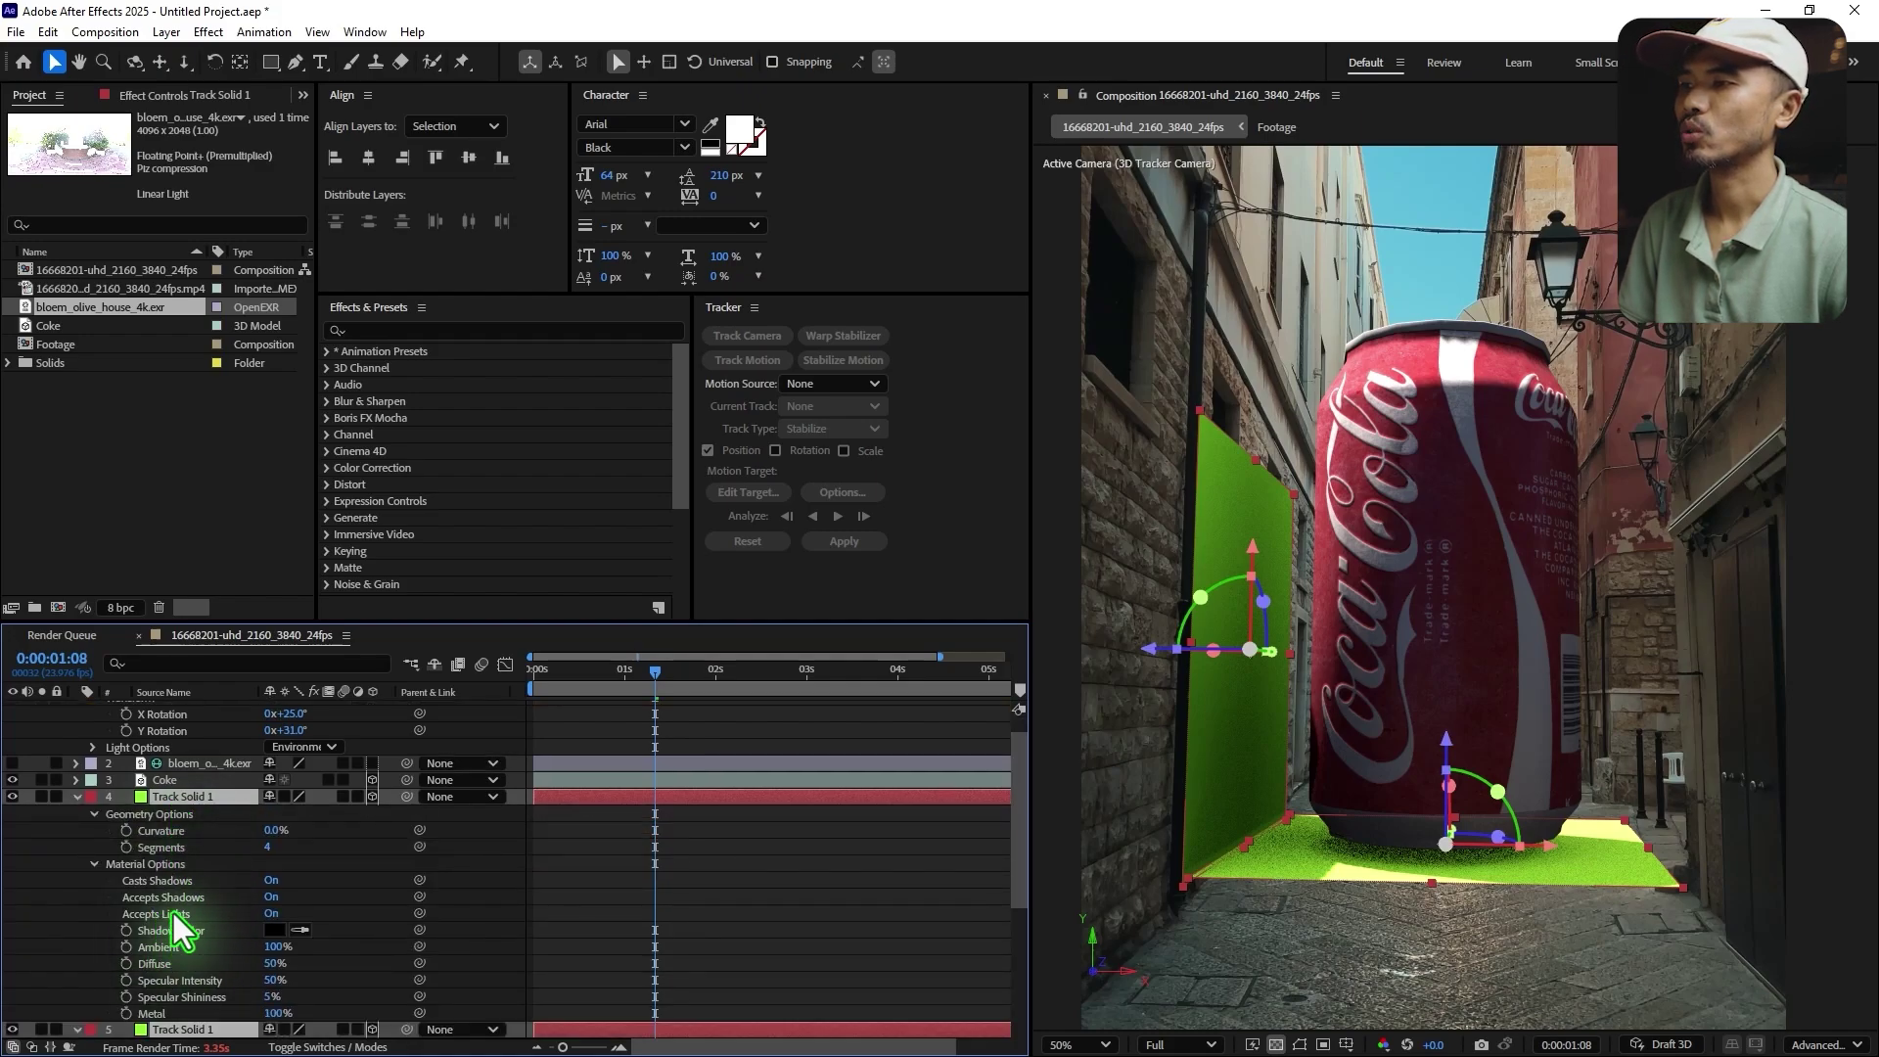
pyautogui.click(276, 897)
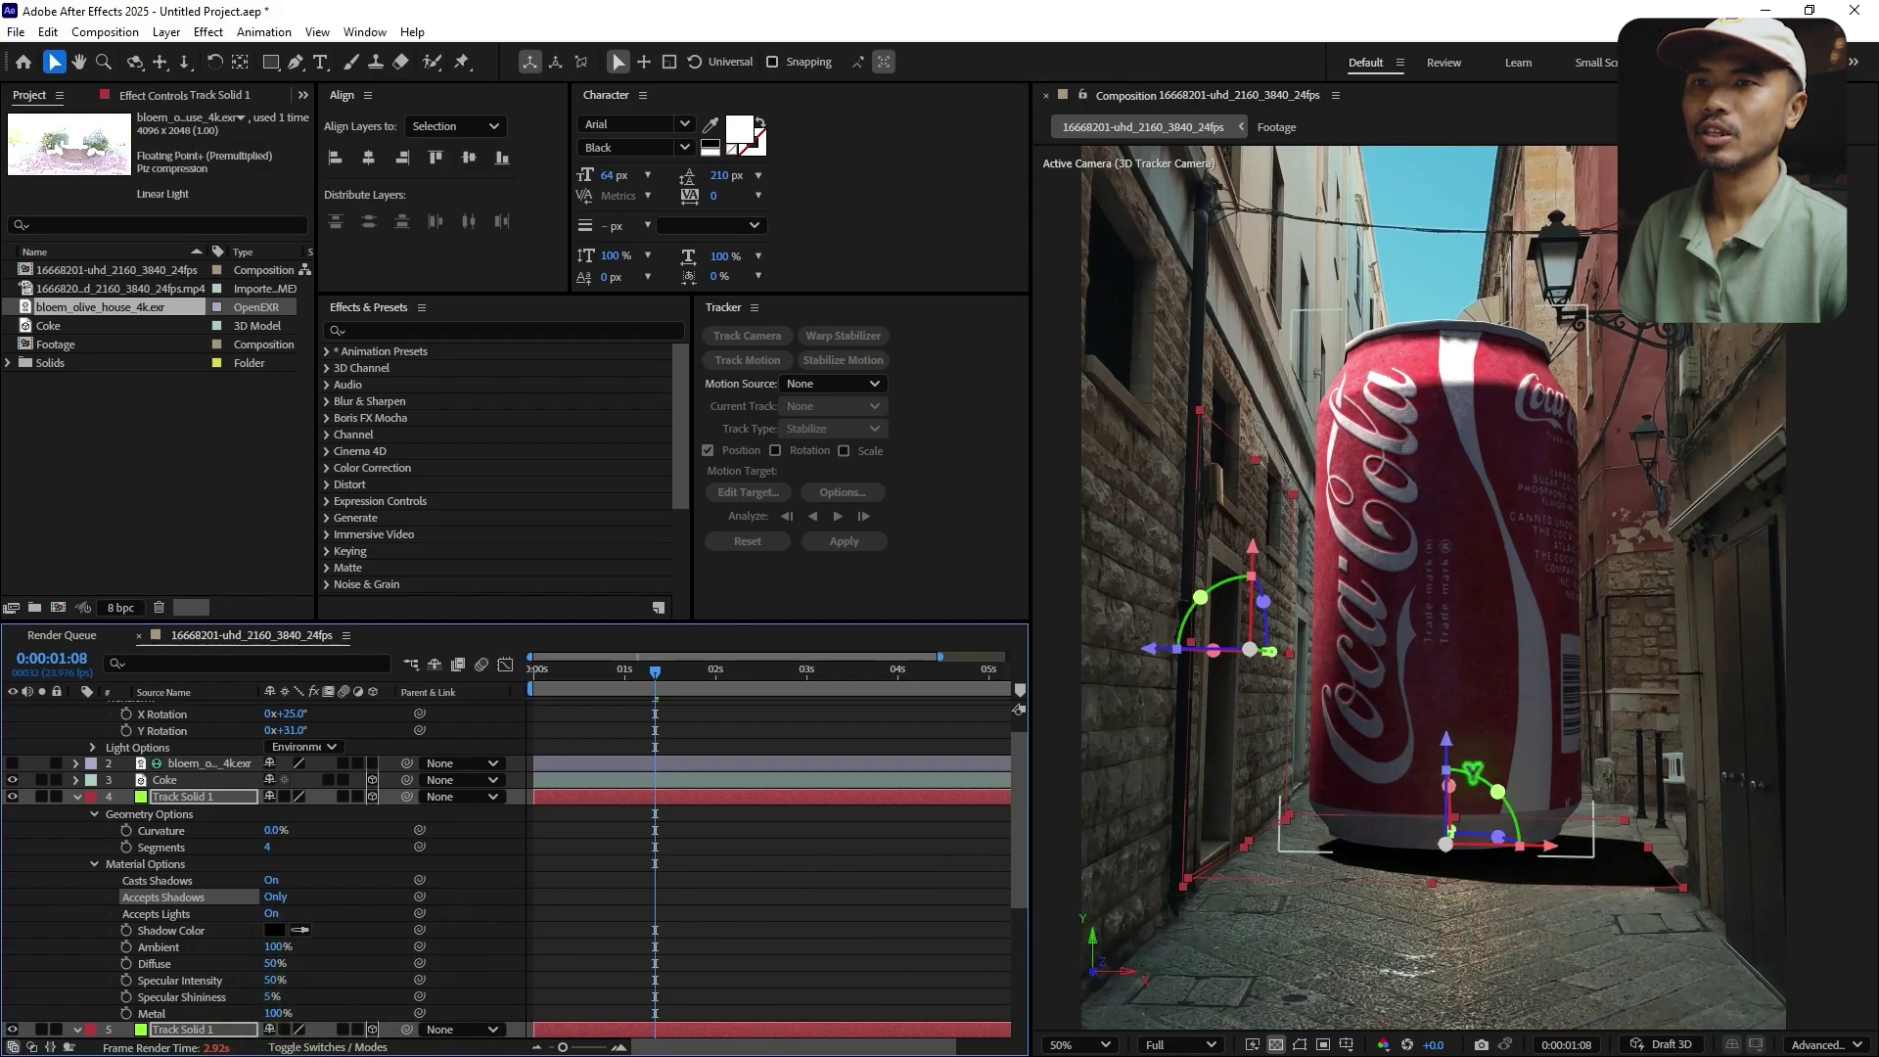
pyautogui.click(77, 796)
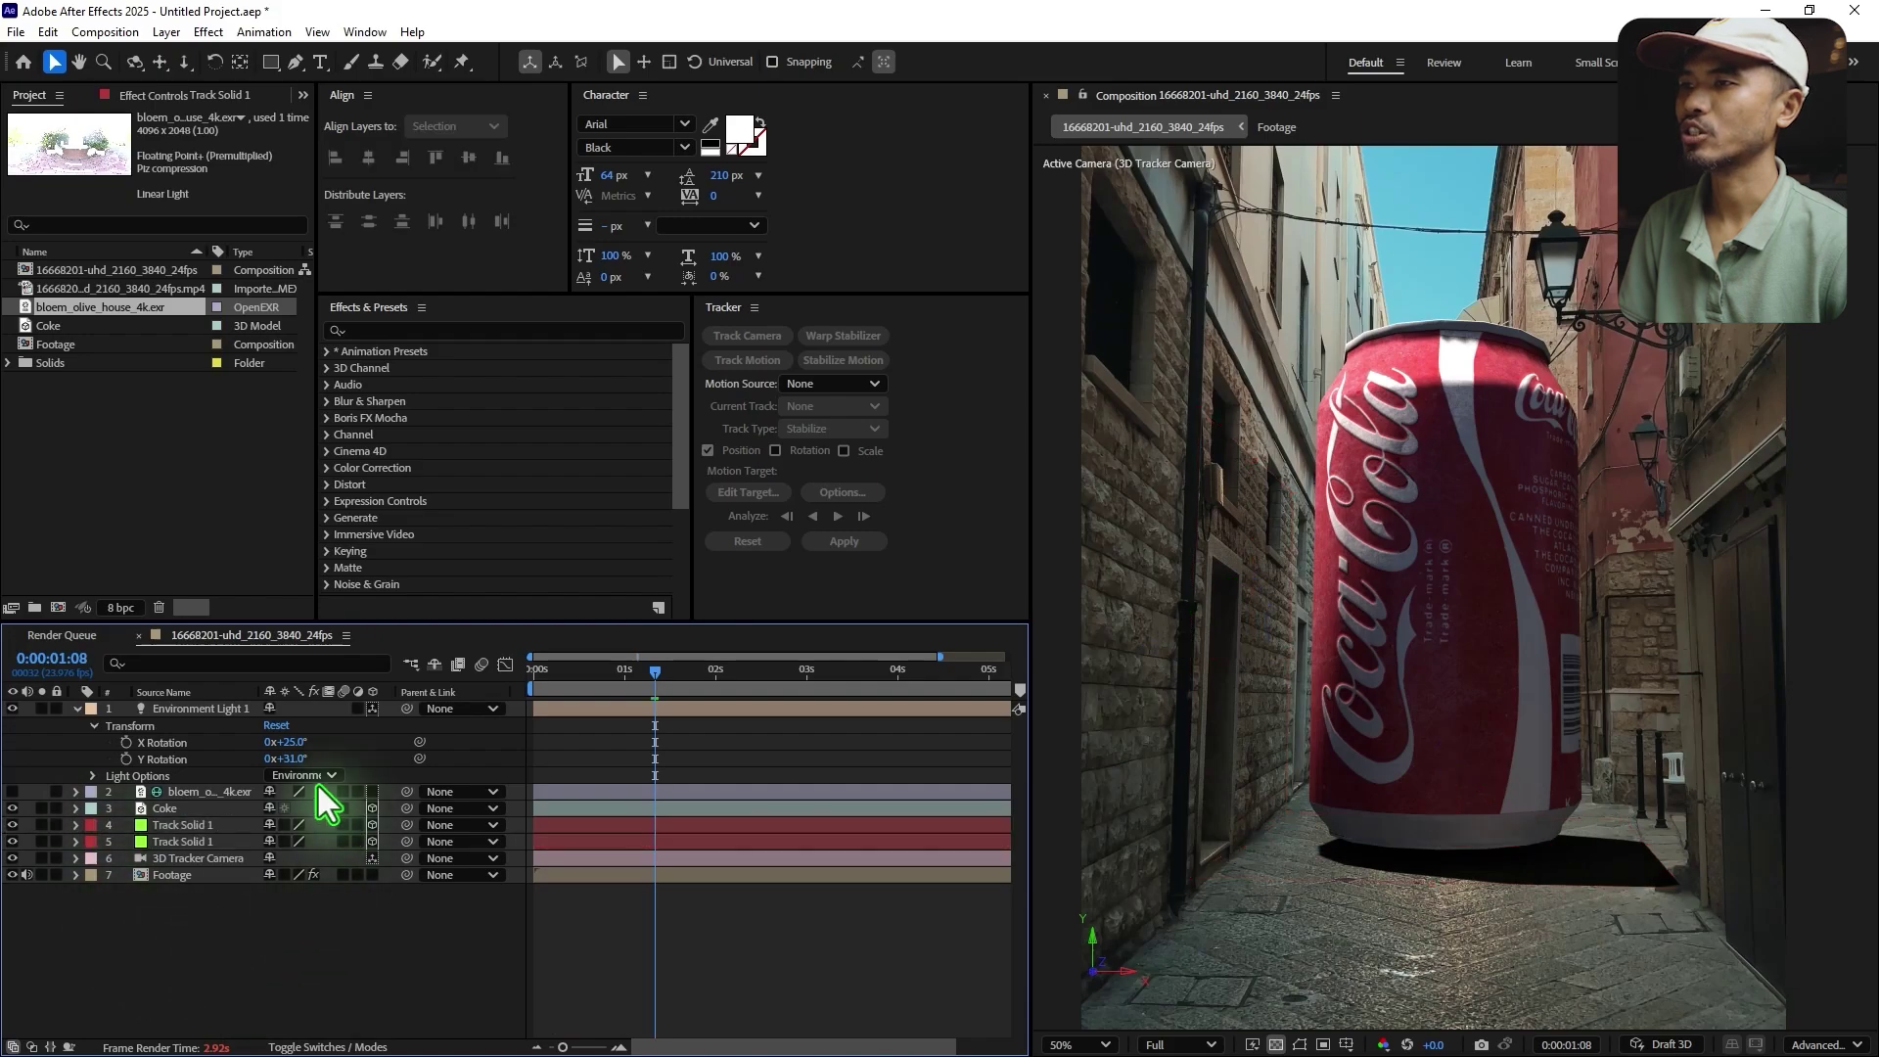
# - Set the environment light's Y Rotation to 0°
pyautogui.moveTo(301, 773); pyautogui.dragTo(303, 771)
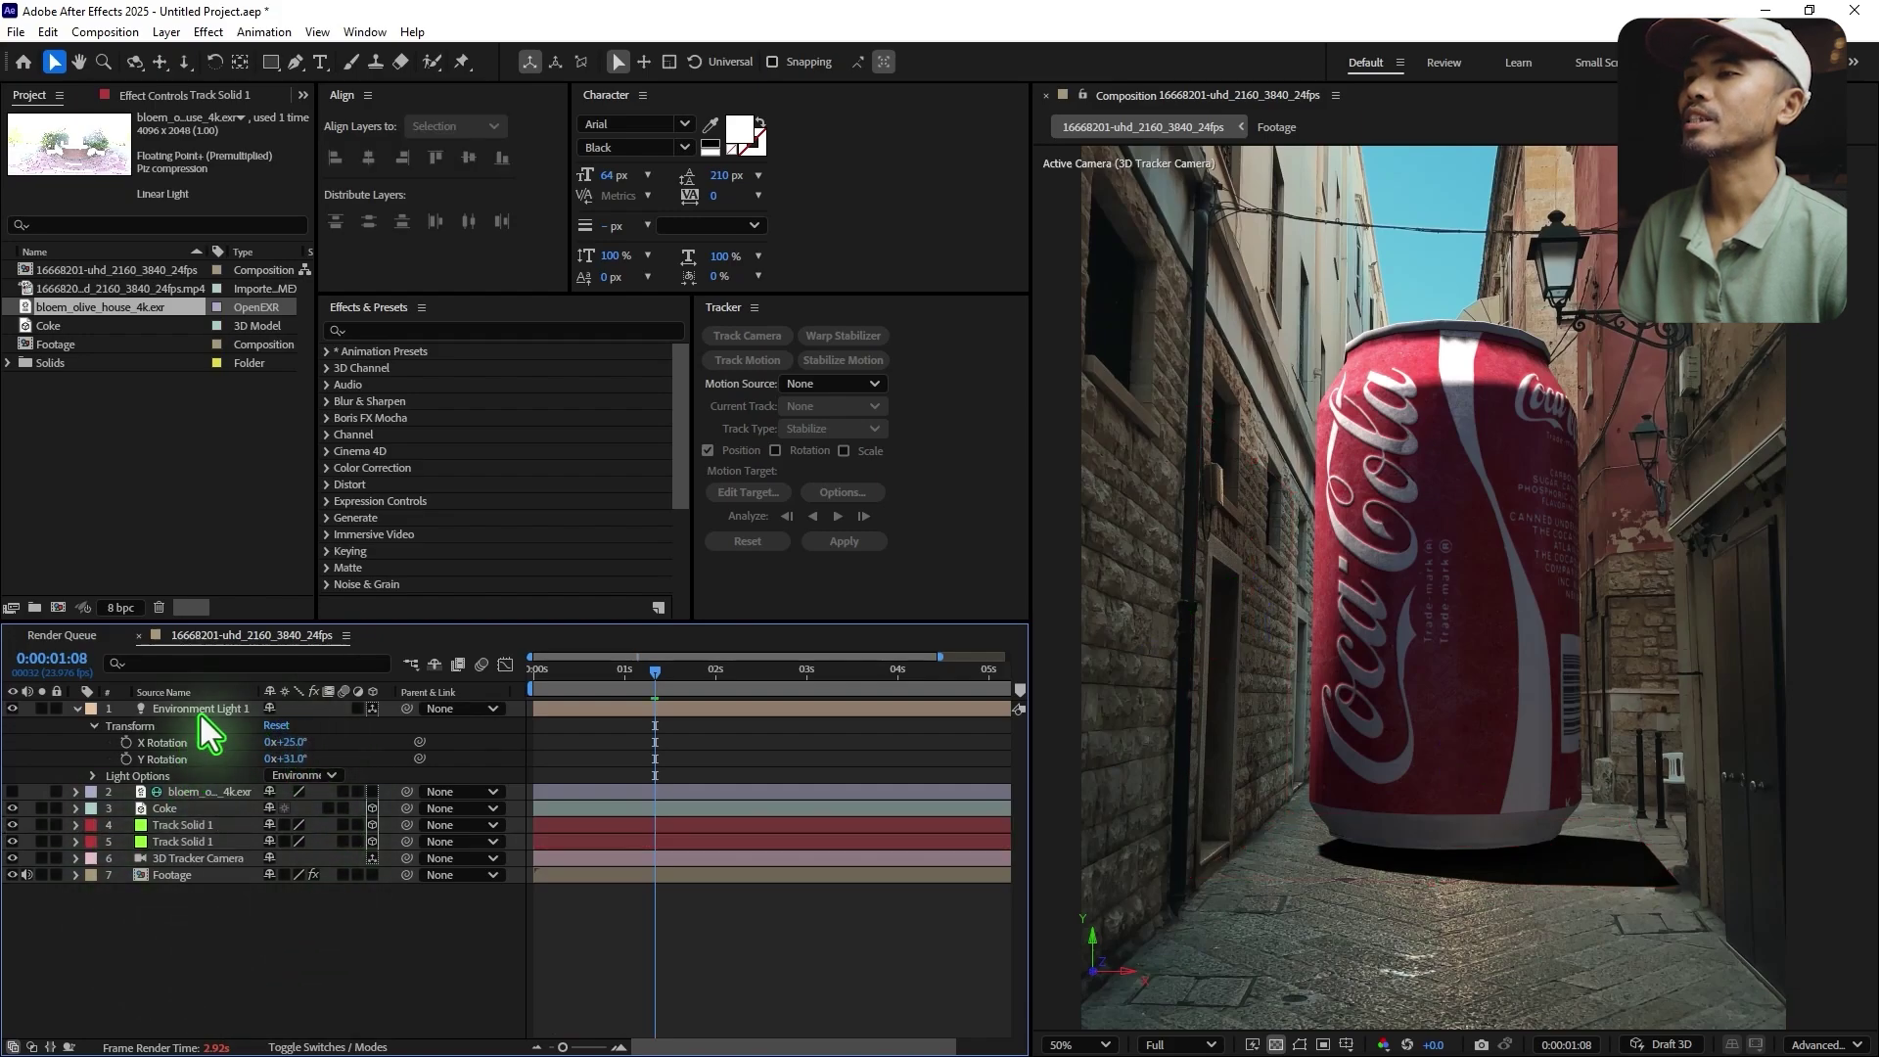
pyautogui.click(203, 708)
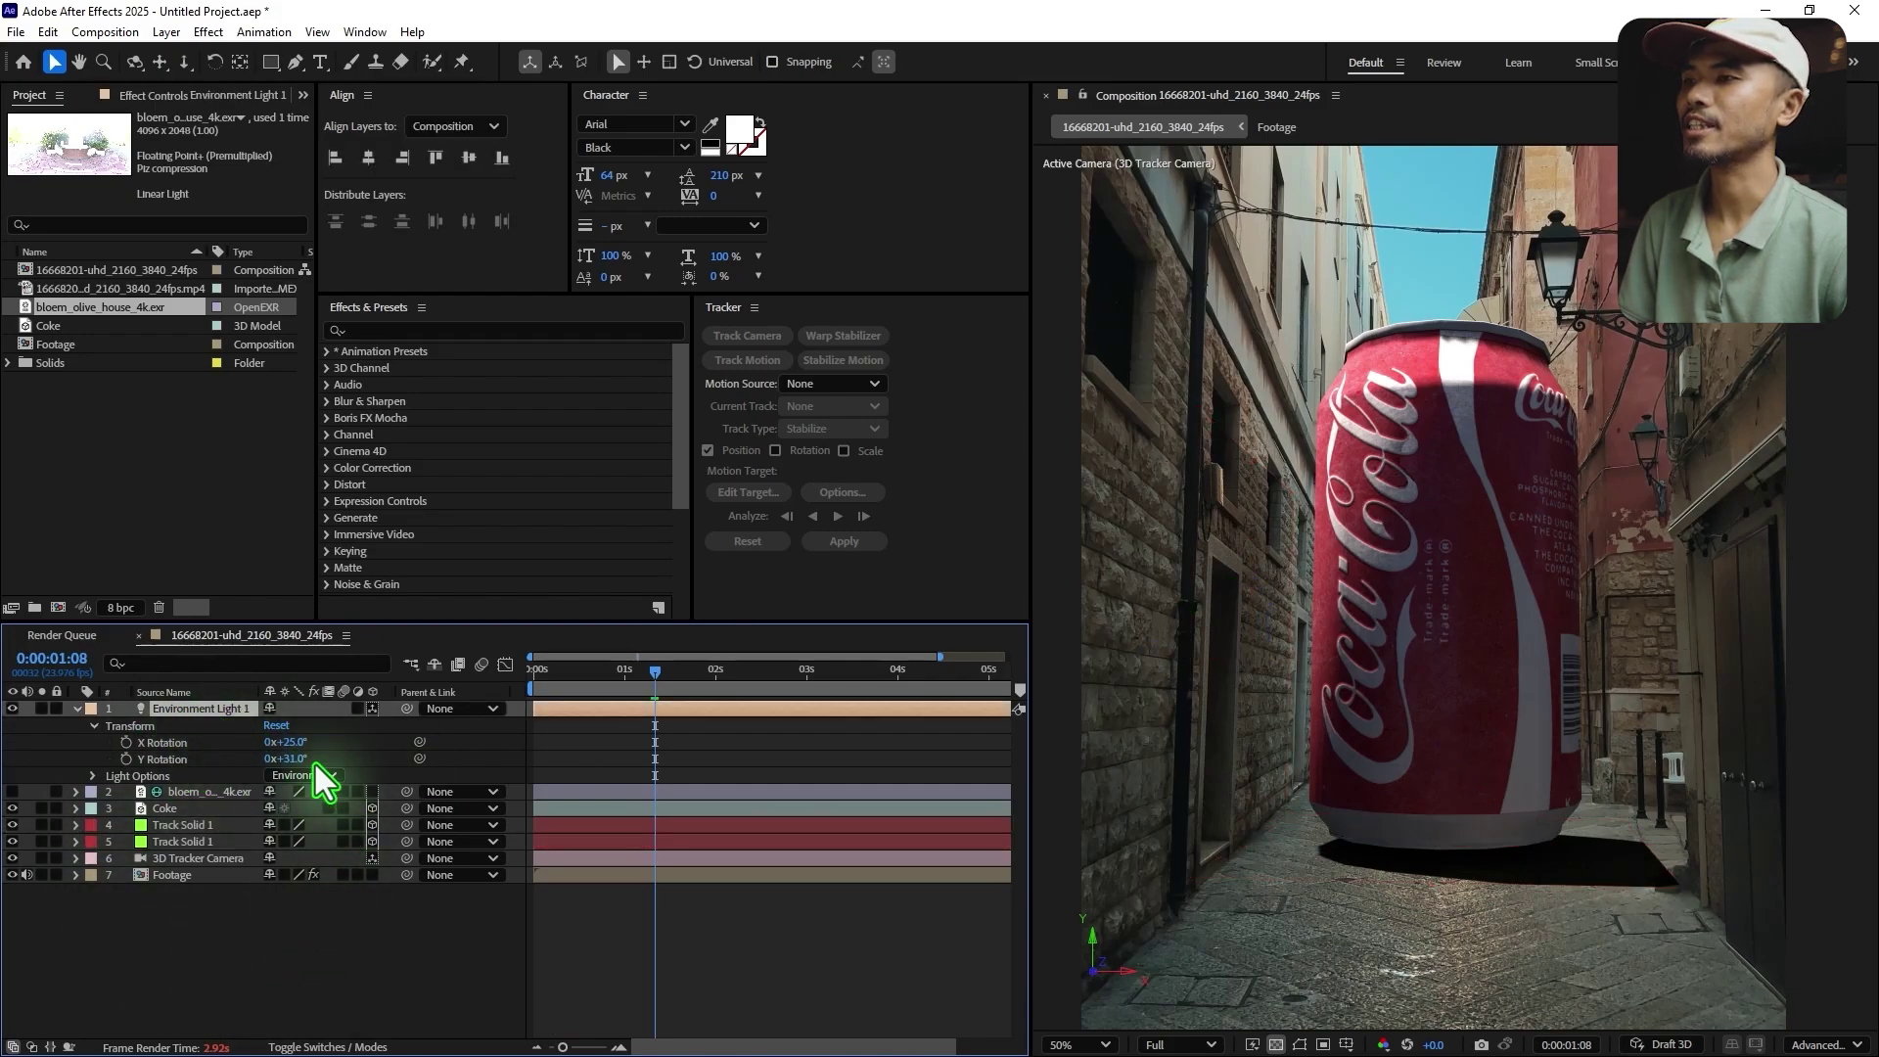
pyautogui.write('0')
pyautogui.press('Return')
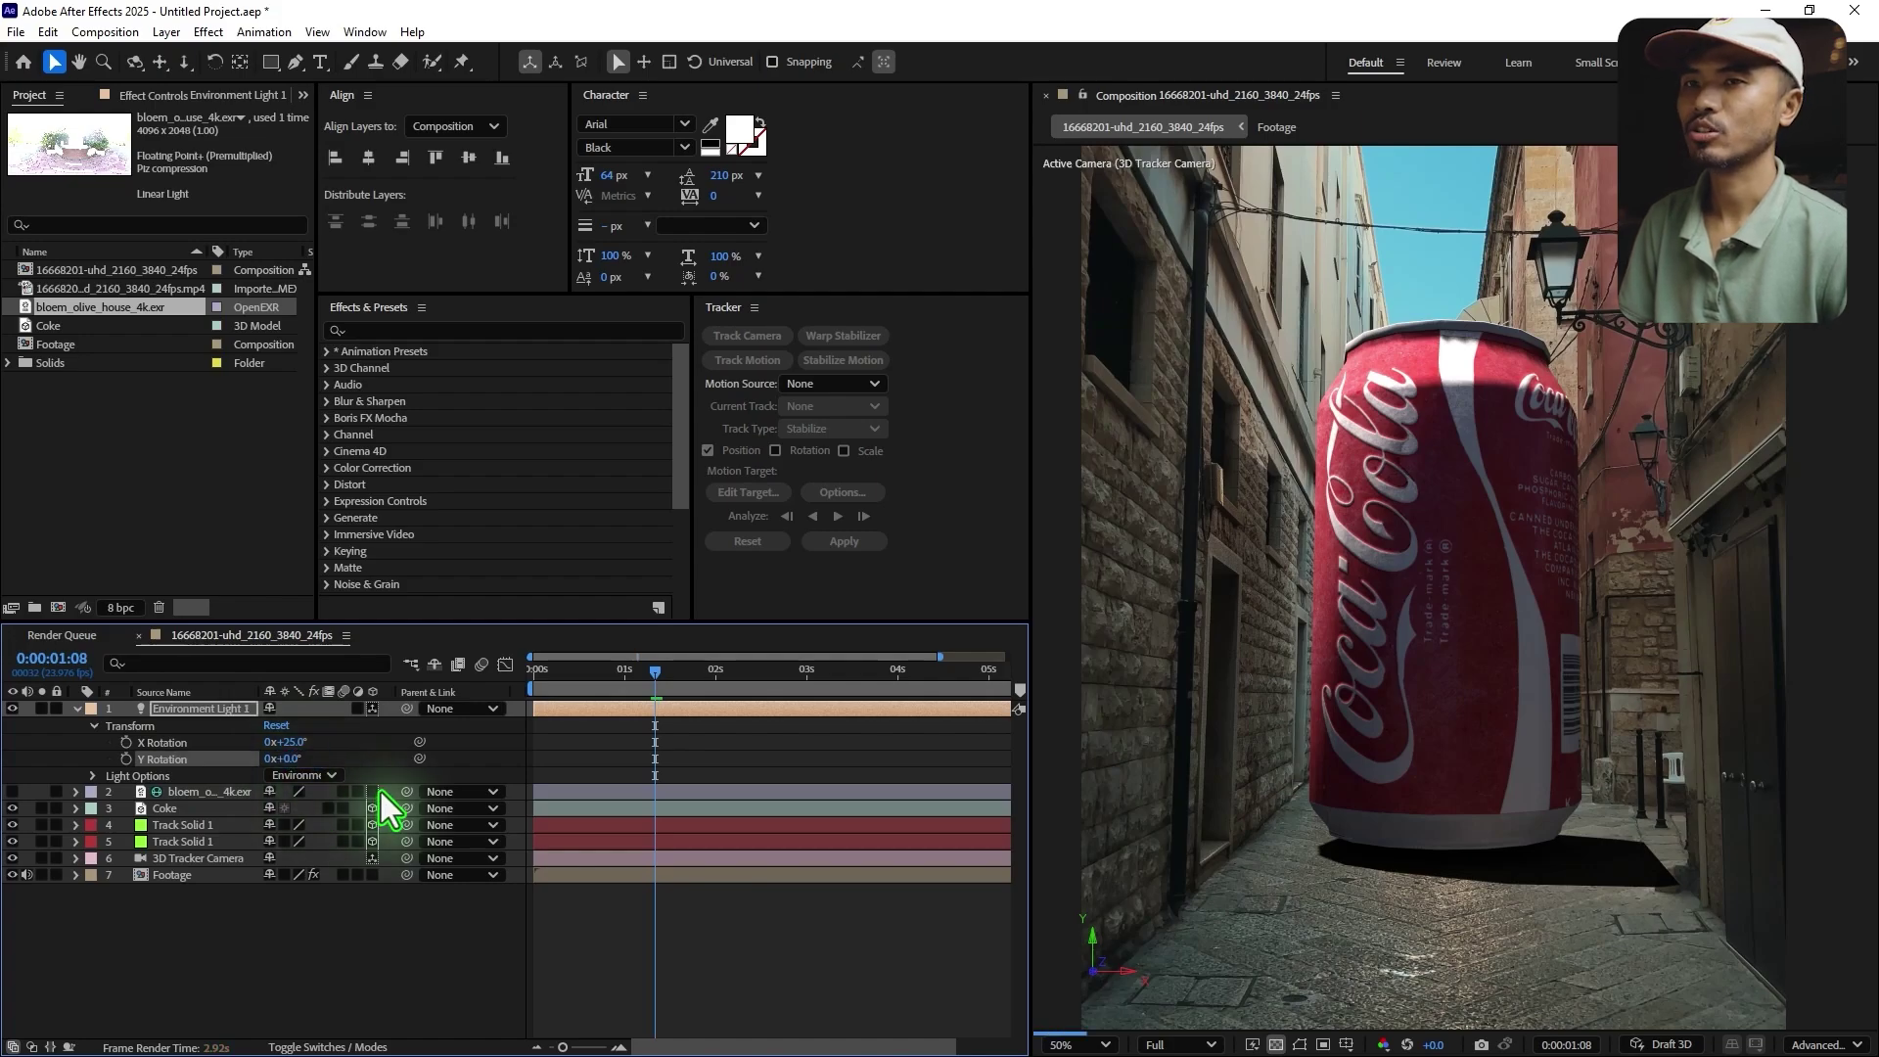
# - Try different X Rotation angles on the environment light, down to -270°, to compare the can's lighting and shadow
pyautogui.moveTo(298, 744)
pyautogui.mouseDown()
pyautogui.moveTo(366, 749)
pyautogui.moveTo(291, 746)
pyautogui.mouseUp()
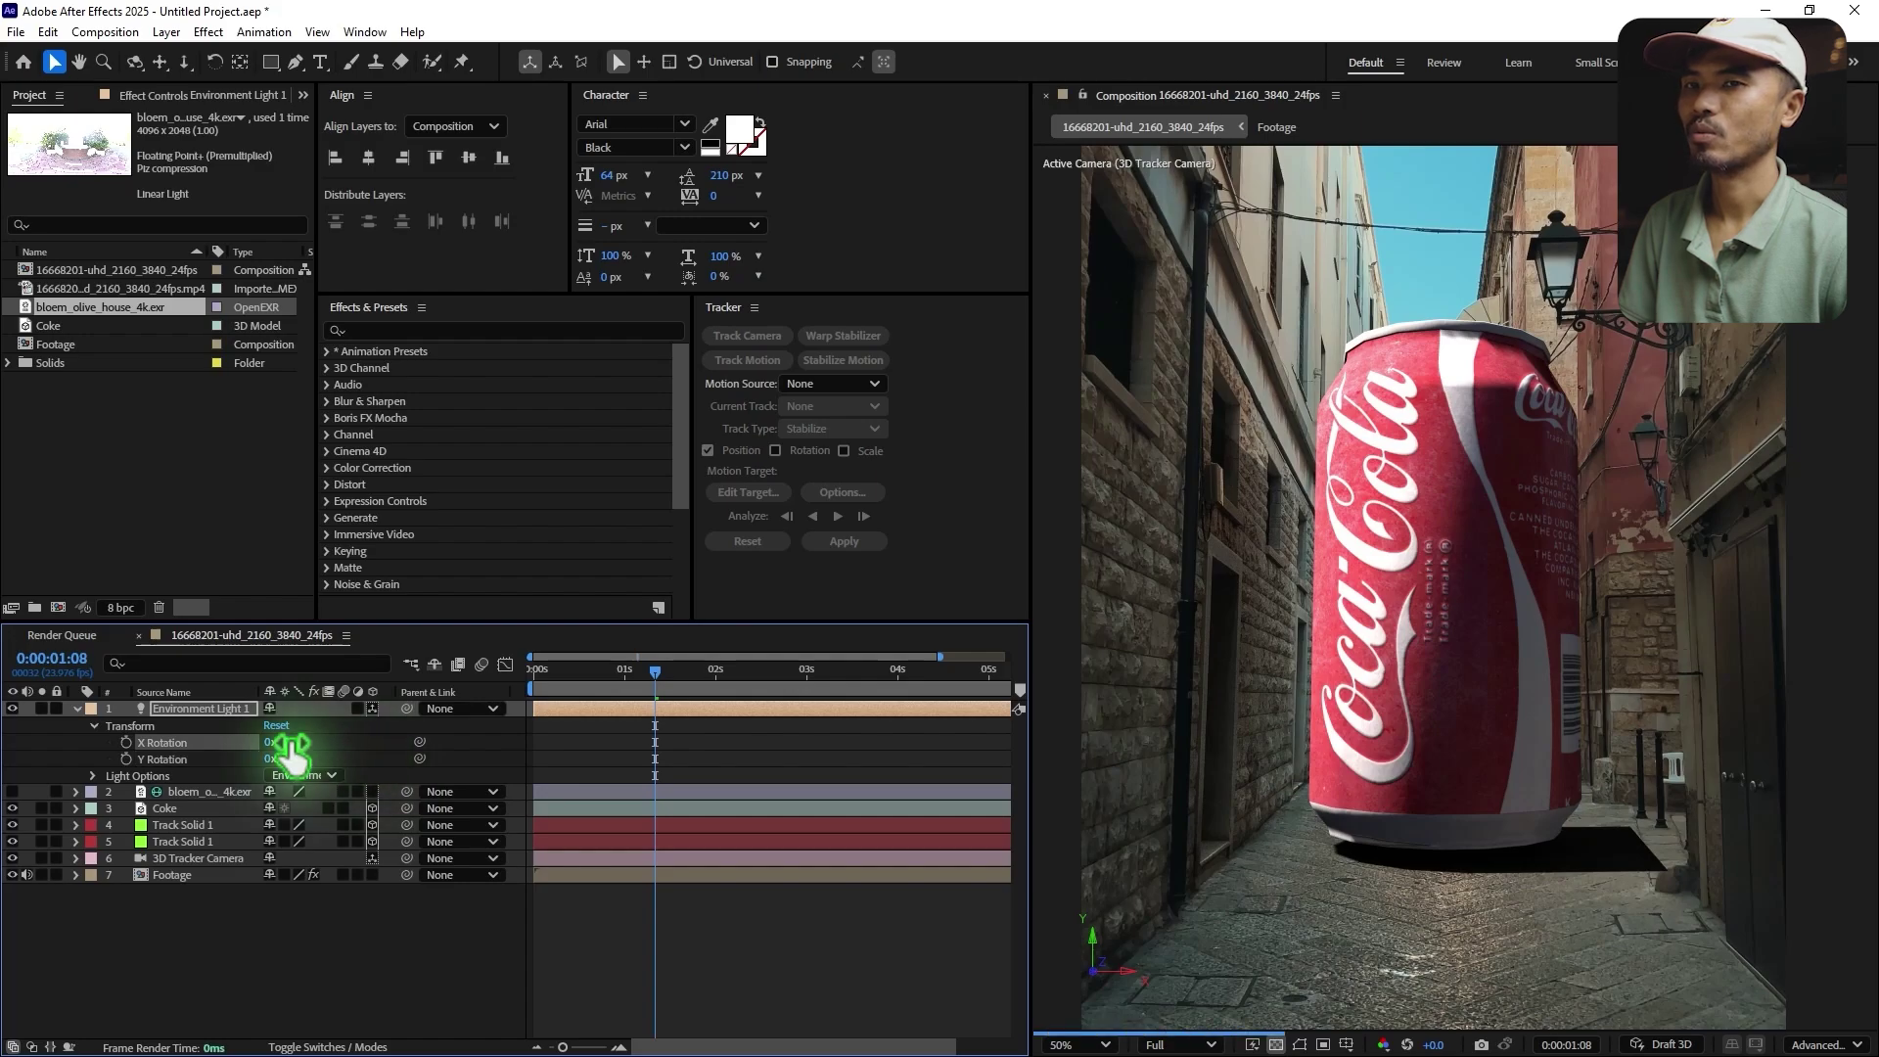
pyautogui.moveTo(292, 751)
pyautogui.mouseDown()
pyautogui.moveTo(116, 761)
pyautogui.moveTo(289, 758)
pyautogui.mouseUp()
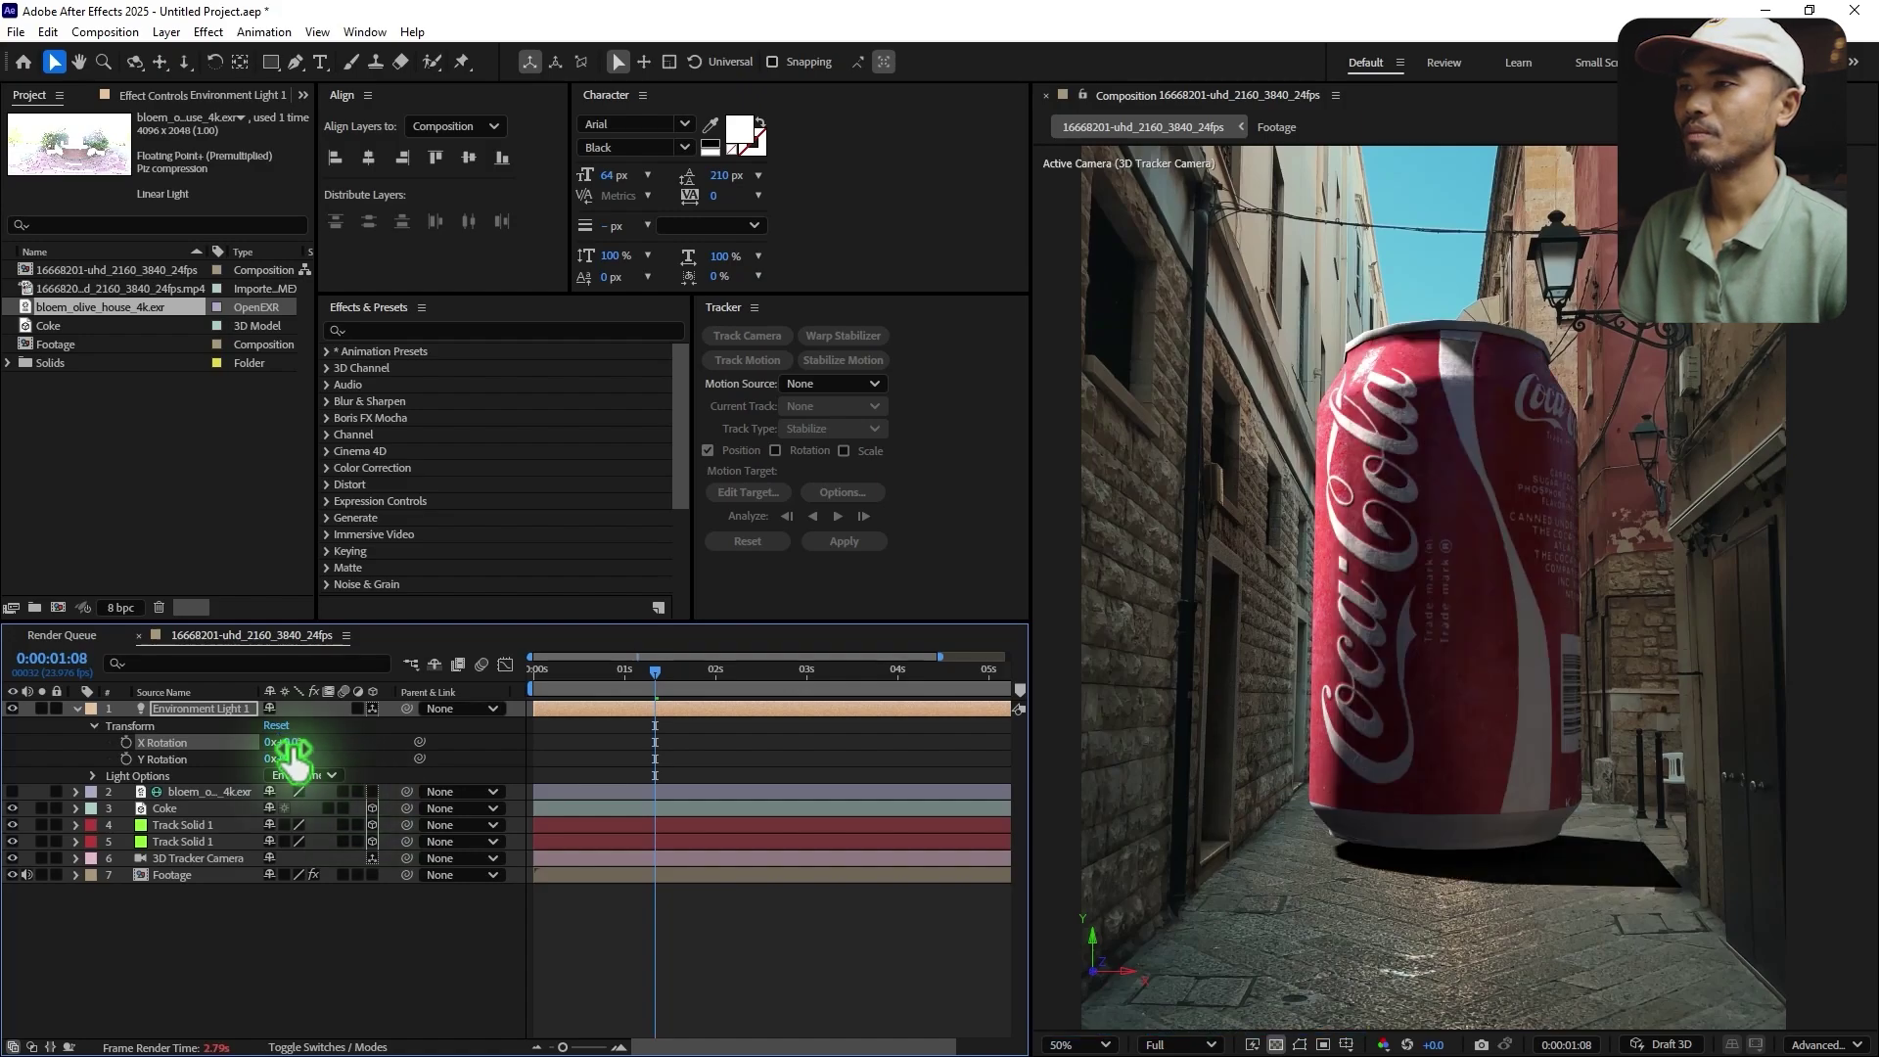
pyautogui.moveTo(294, 752)
pyautogui.mouseDown()
pyautogui.moveTo(243, 747)
pyautogui.moveTo(297, 758)
pyautogui.mouseUp()
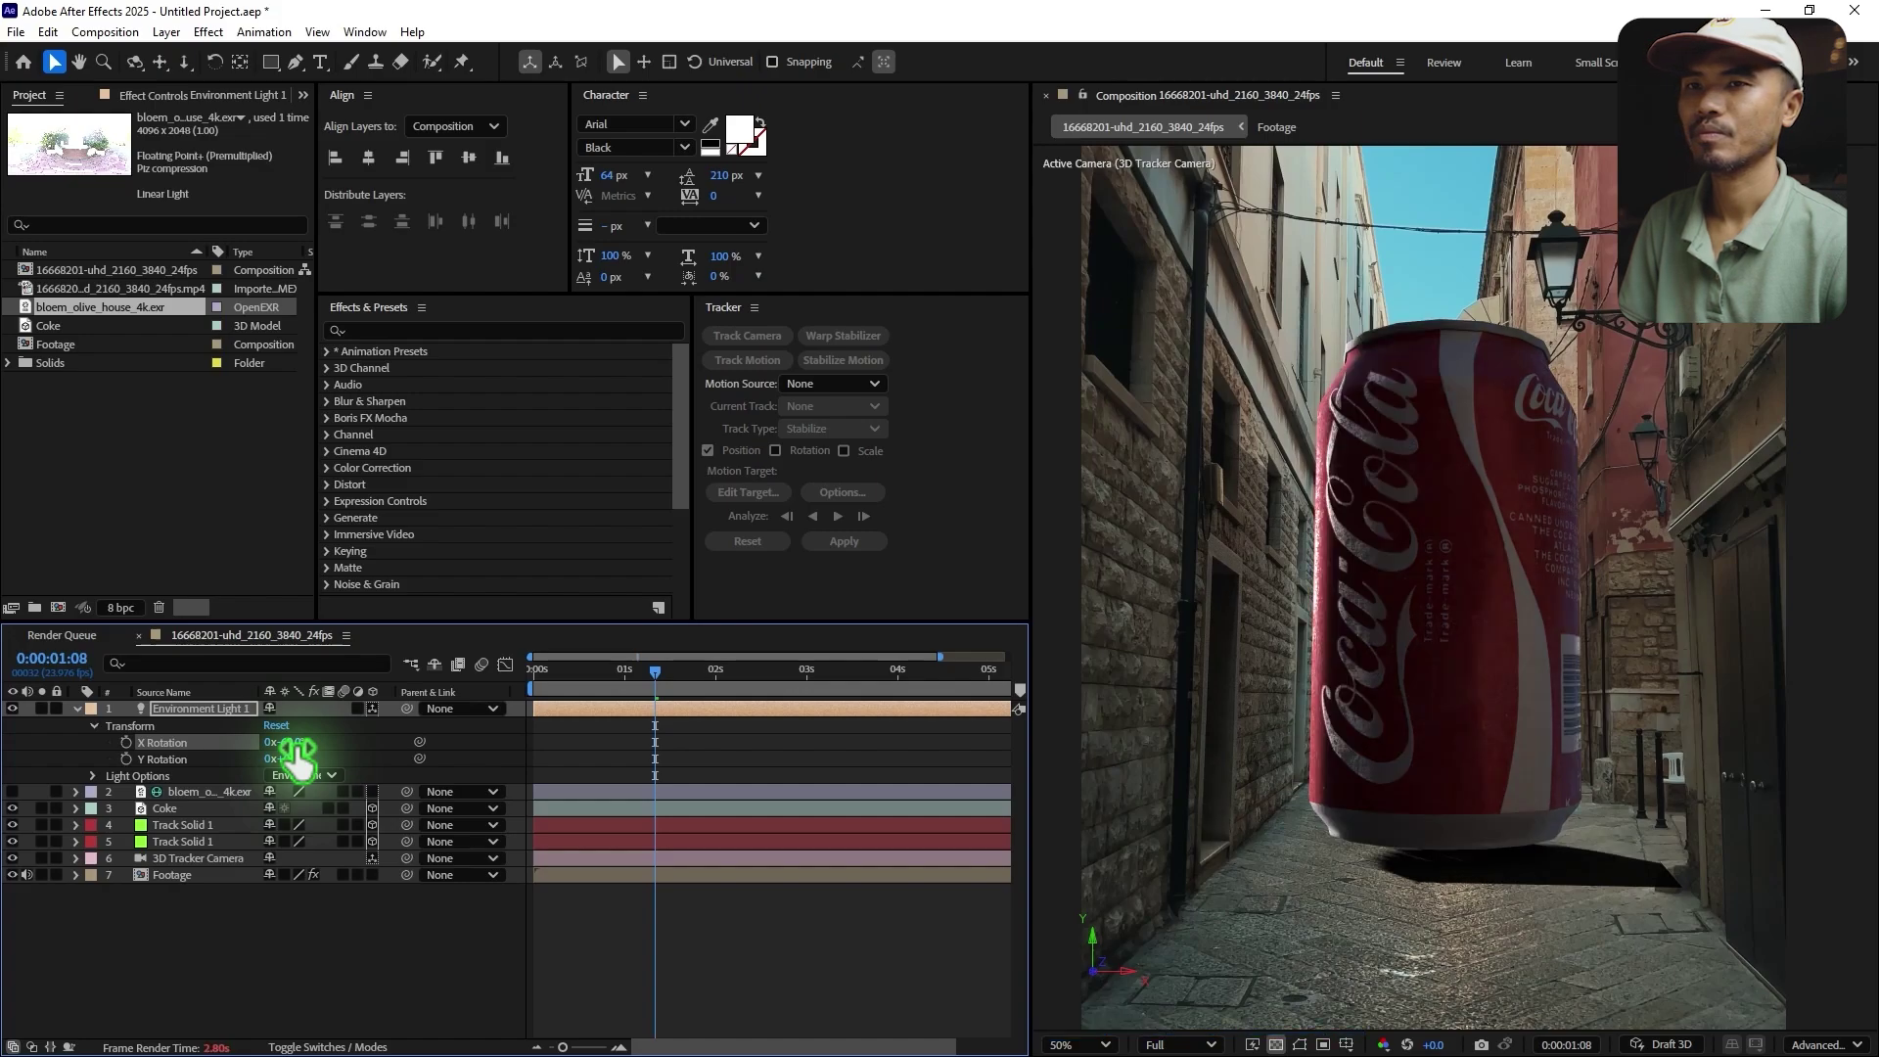
pyautogui.moveTo(296, 758); pyautogui.dragTo(291, 753)
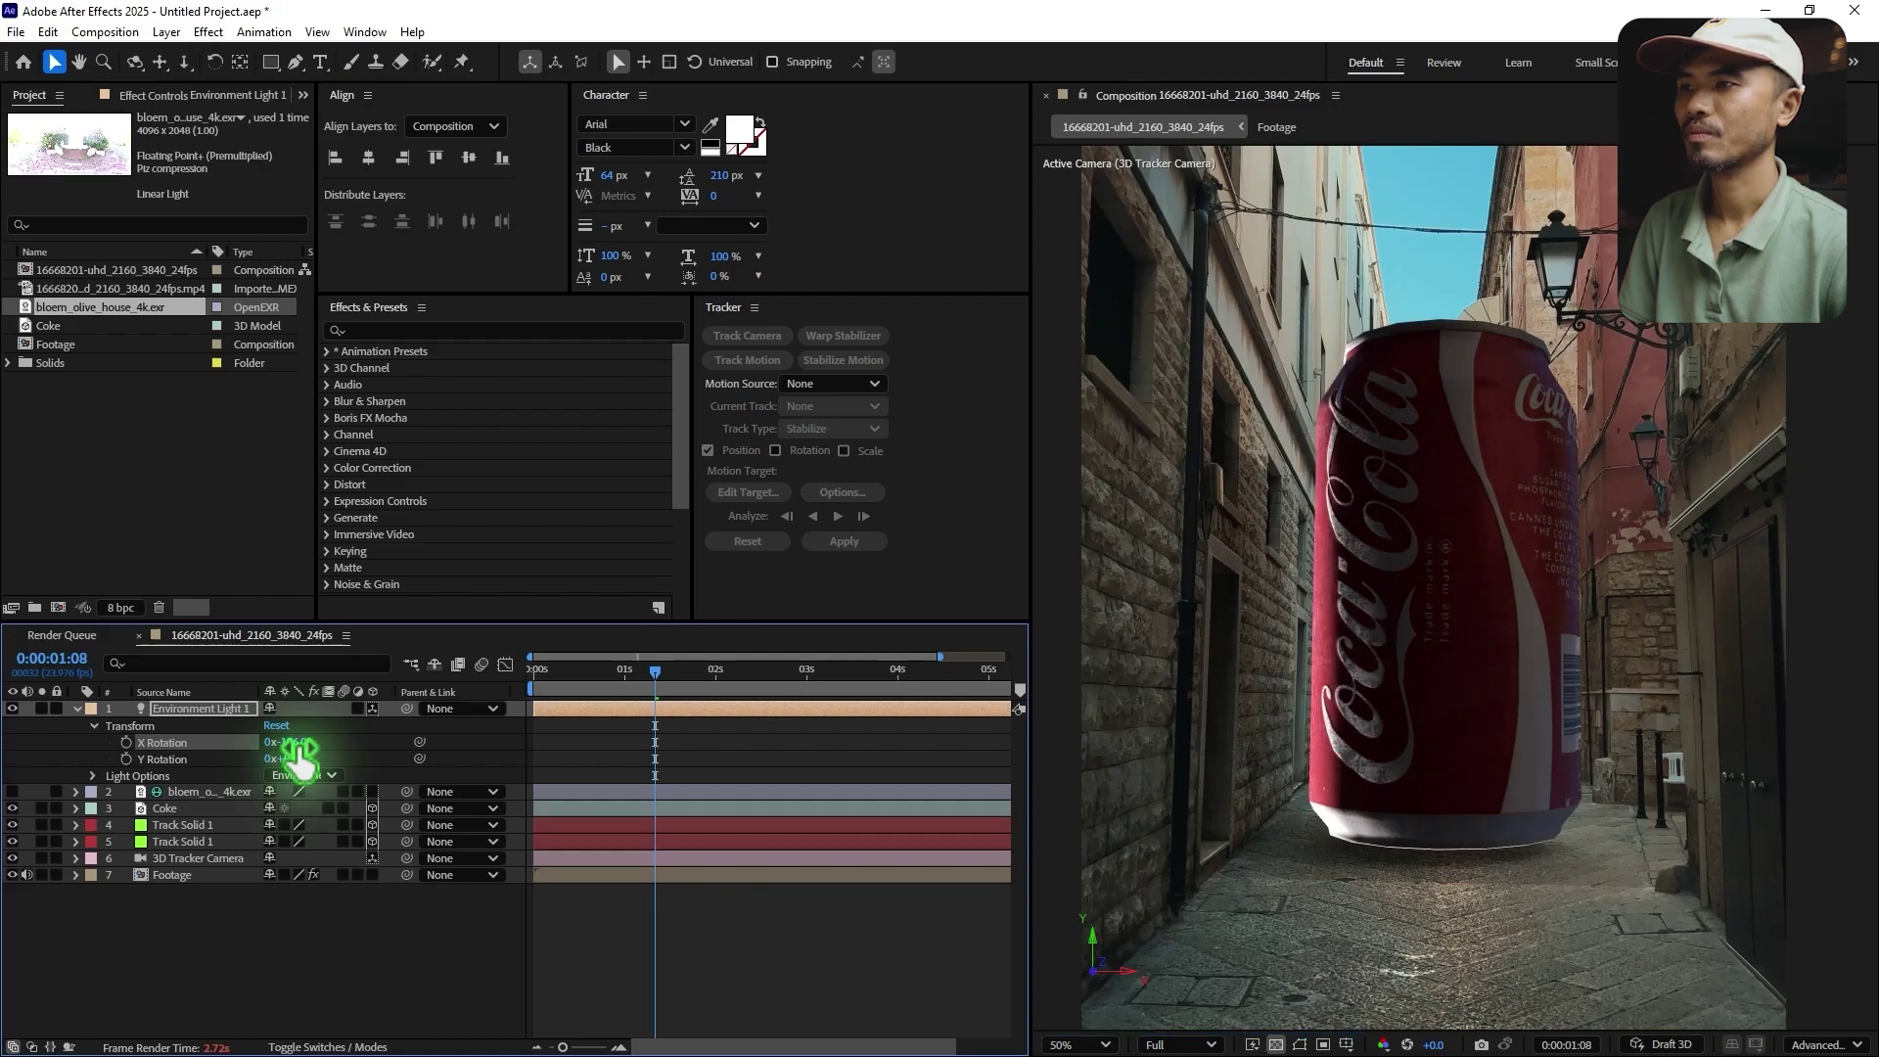
pyautogui.moveTo(291, 755); pyautogui.dragTo(294, 754)
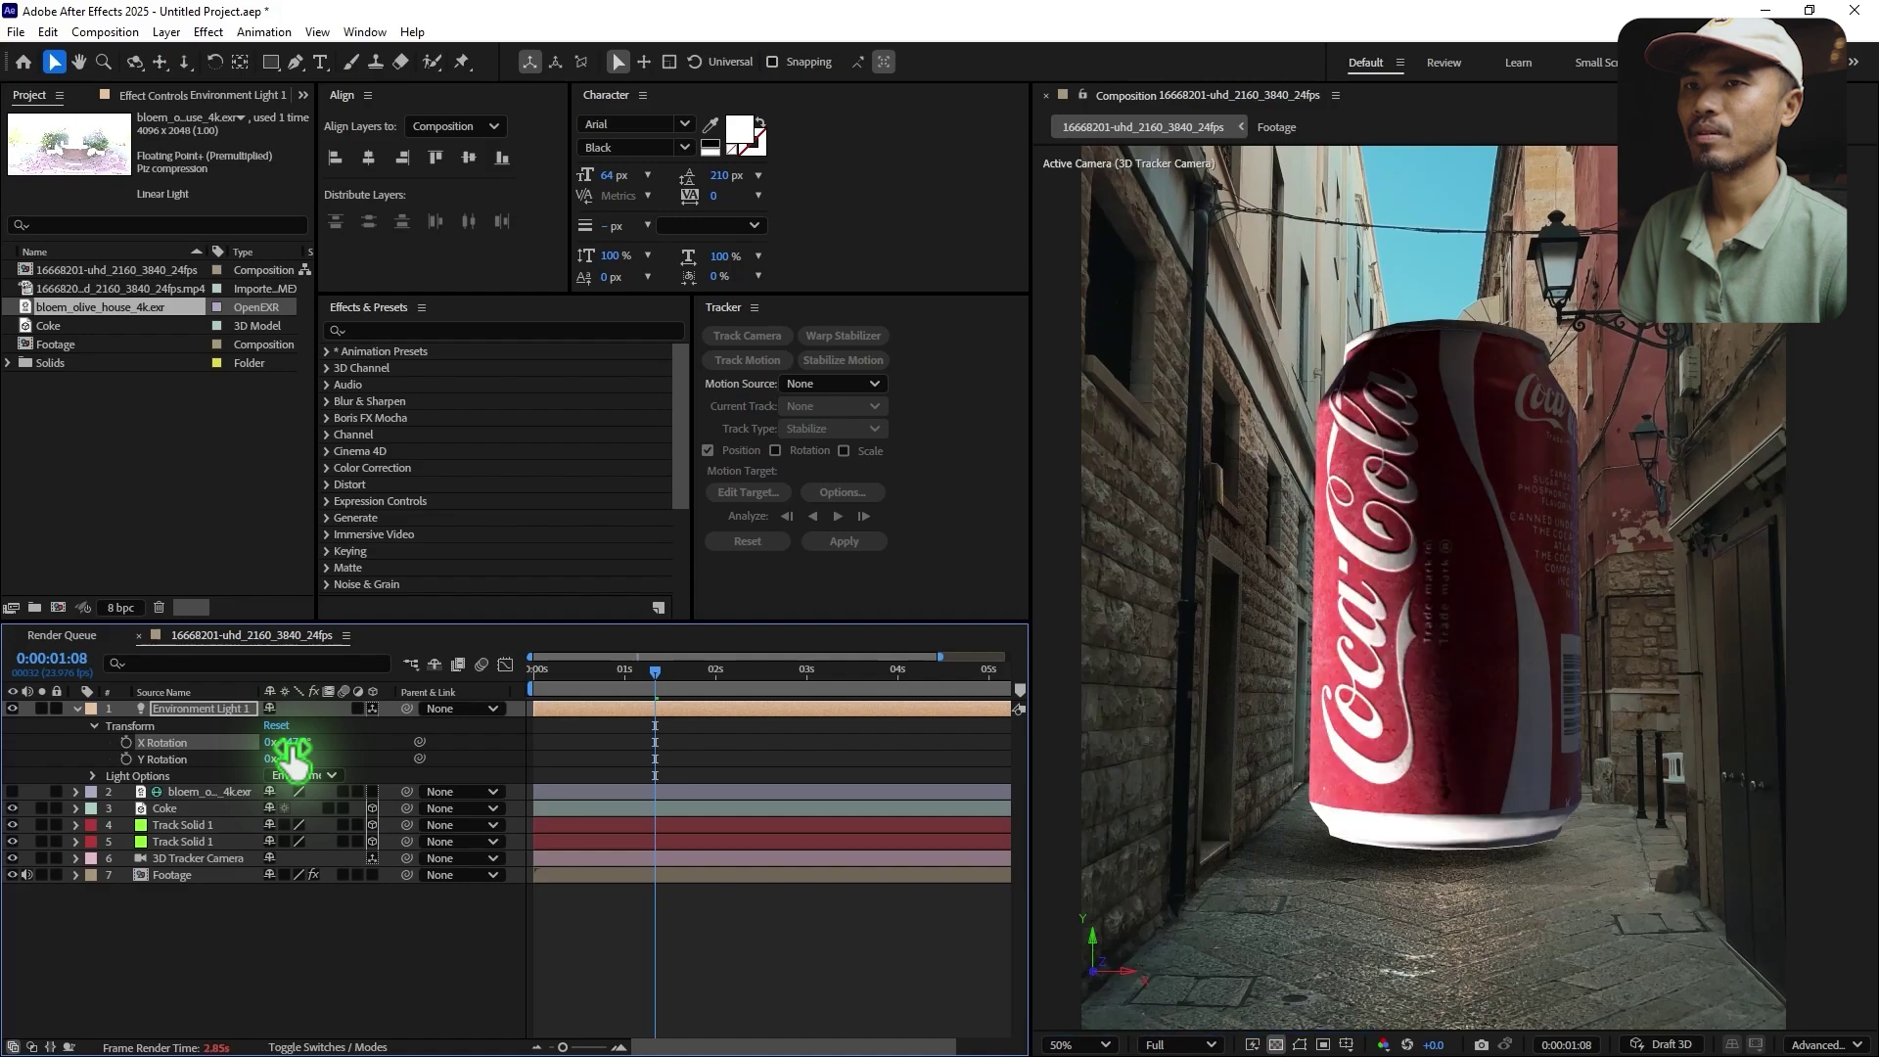
pyautogui.moveTo(292, 755); pyautogui.dragTo(302, 762)
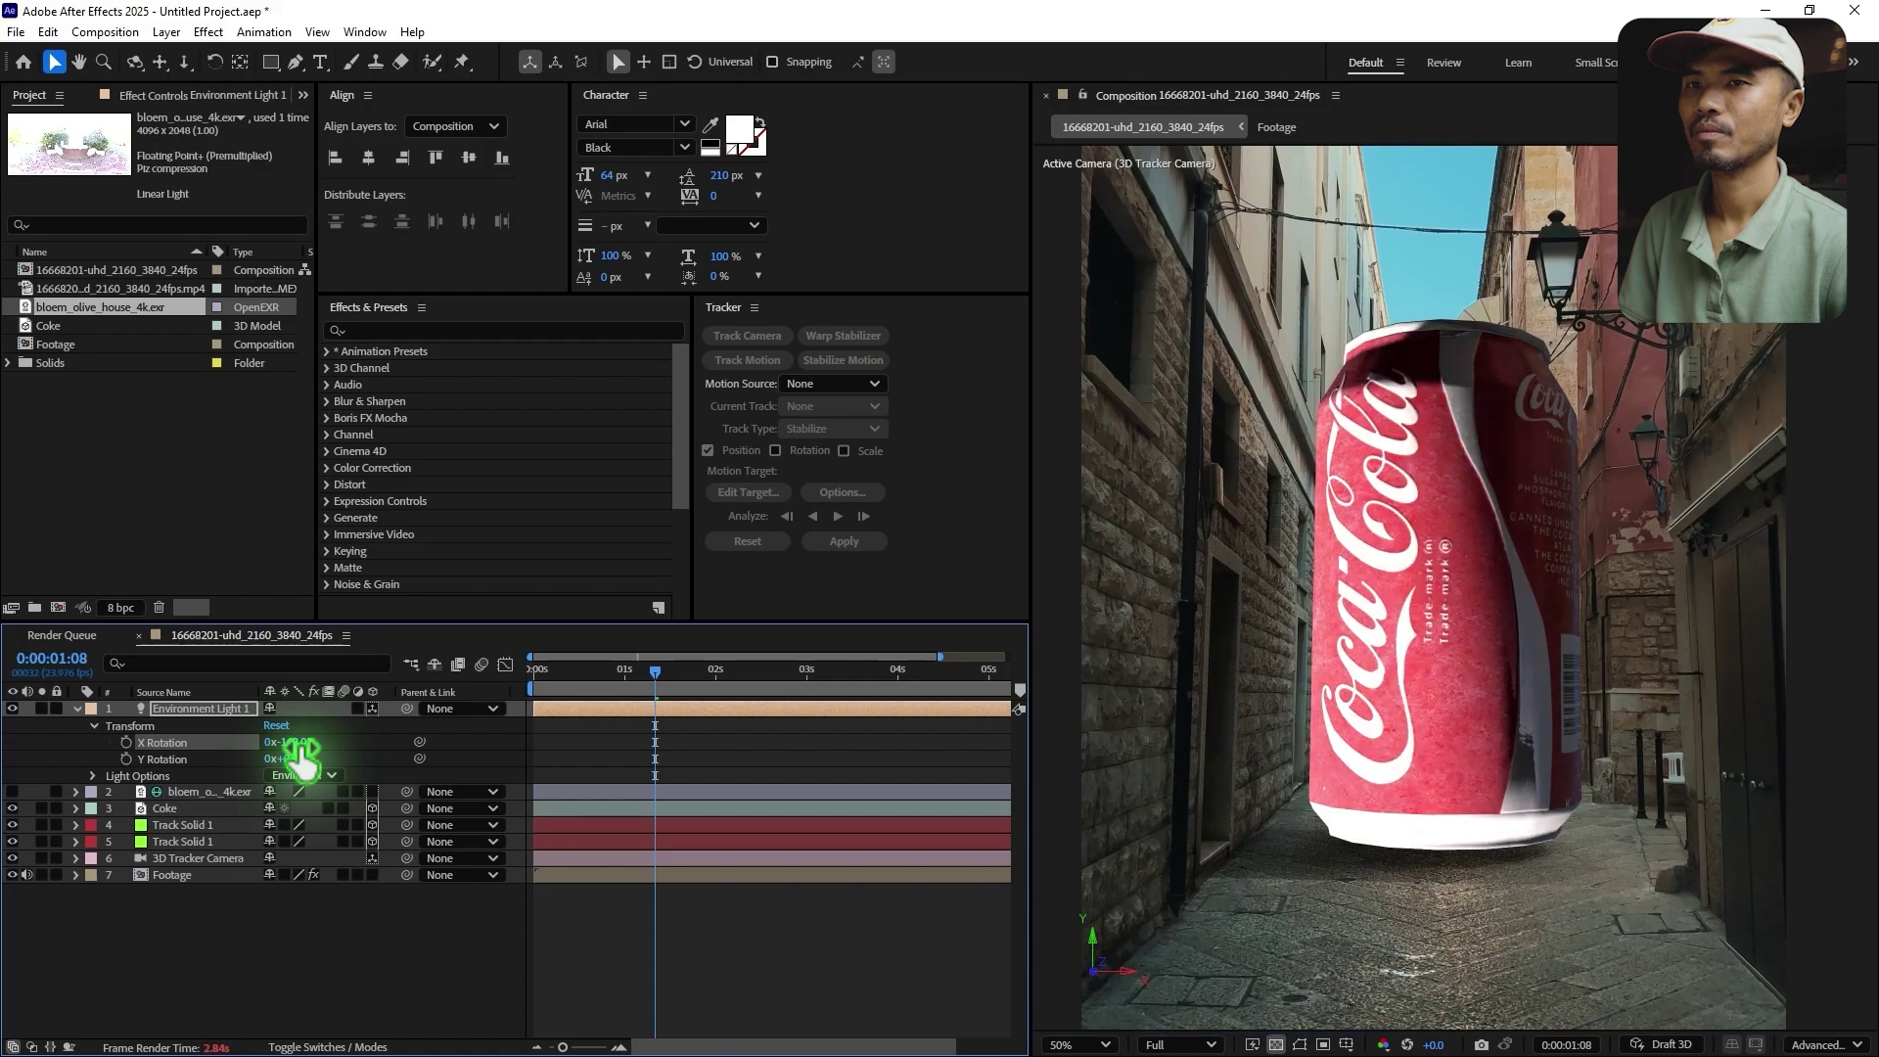
pyautogui.moveTo(293, 767); pyautogui.dragTo(294, 772)
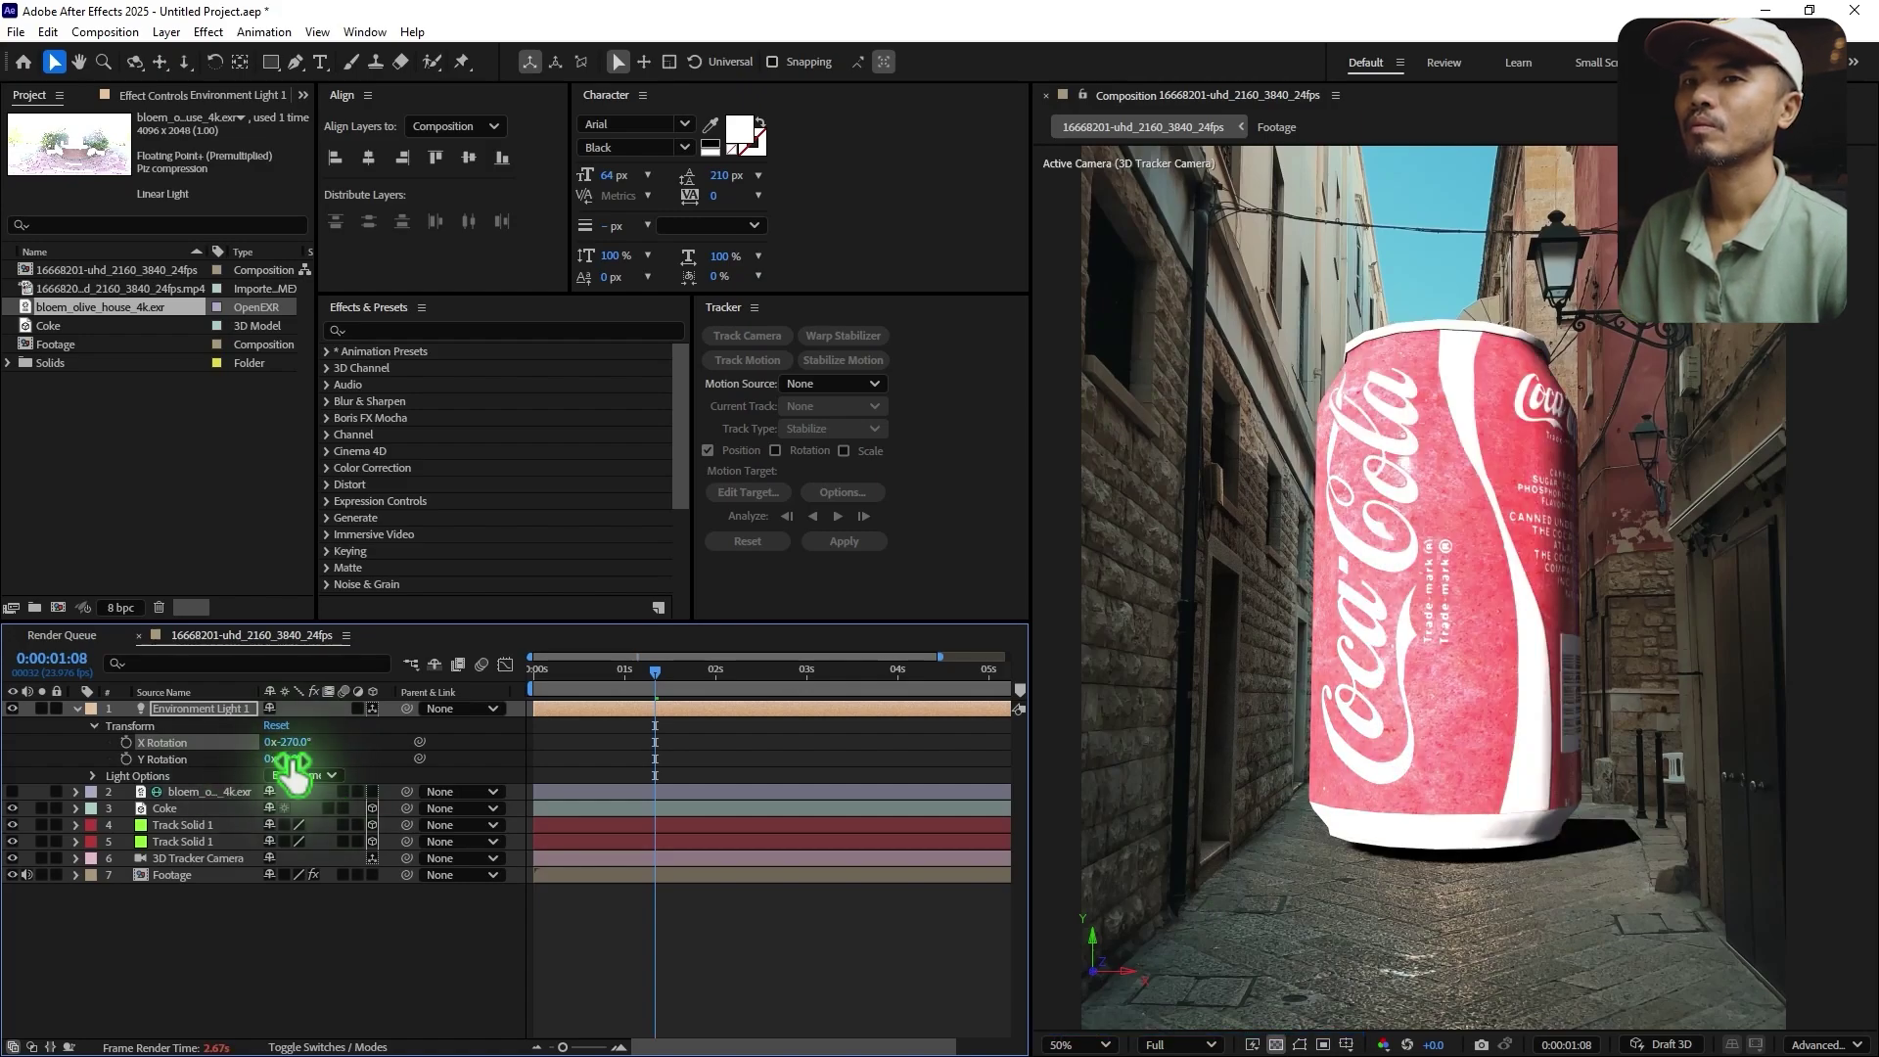
# - Rotate the environment light to 0° on X and 104° on Y so the can's shadow falls toward the brick wall
pyautogui.moveTo(294, 764)
pyautogui.mouseDown()
pyautogui.moveTo(386, 761)
pyautogui.moveTo(296, 753)
pyautogui.mouseUp()
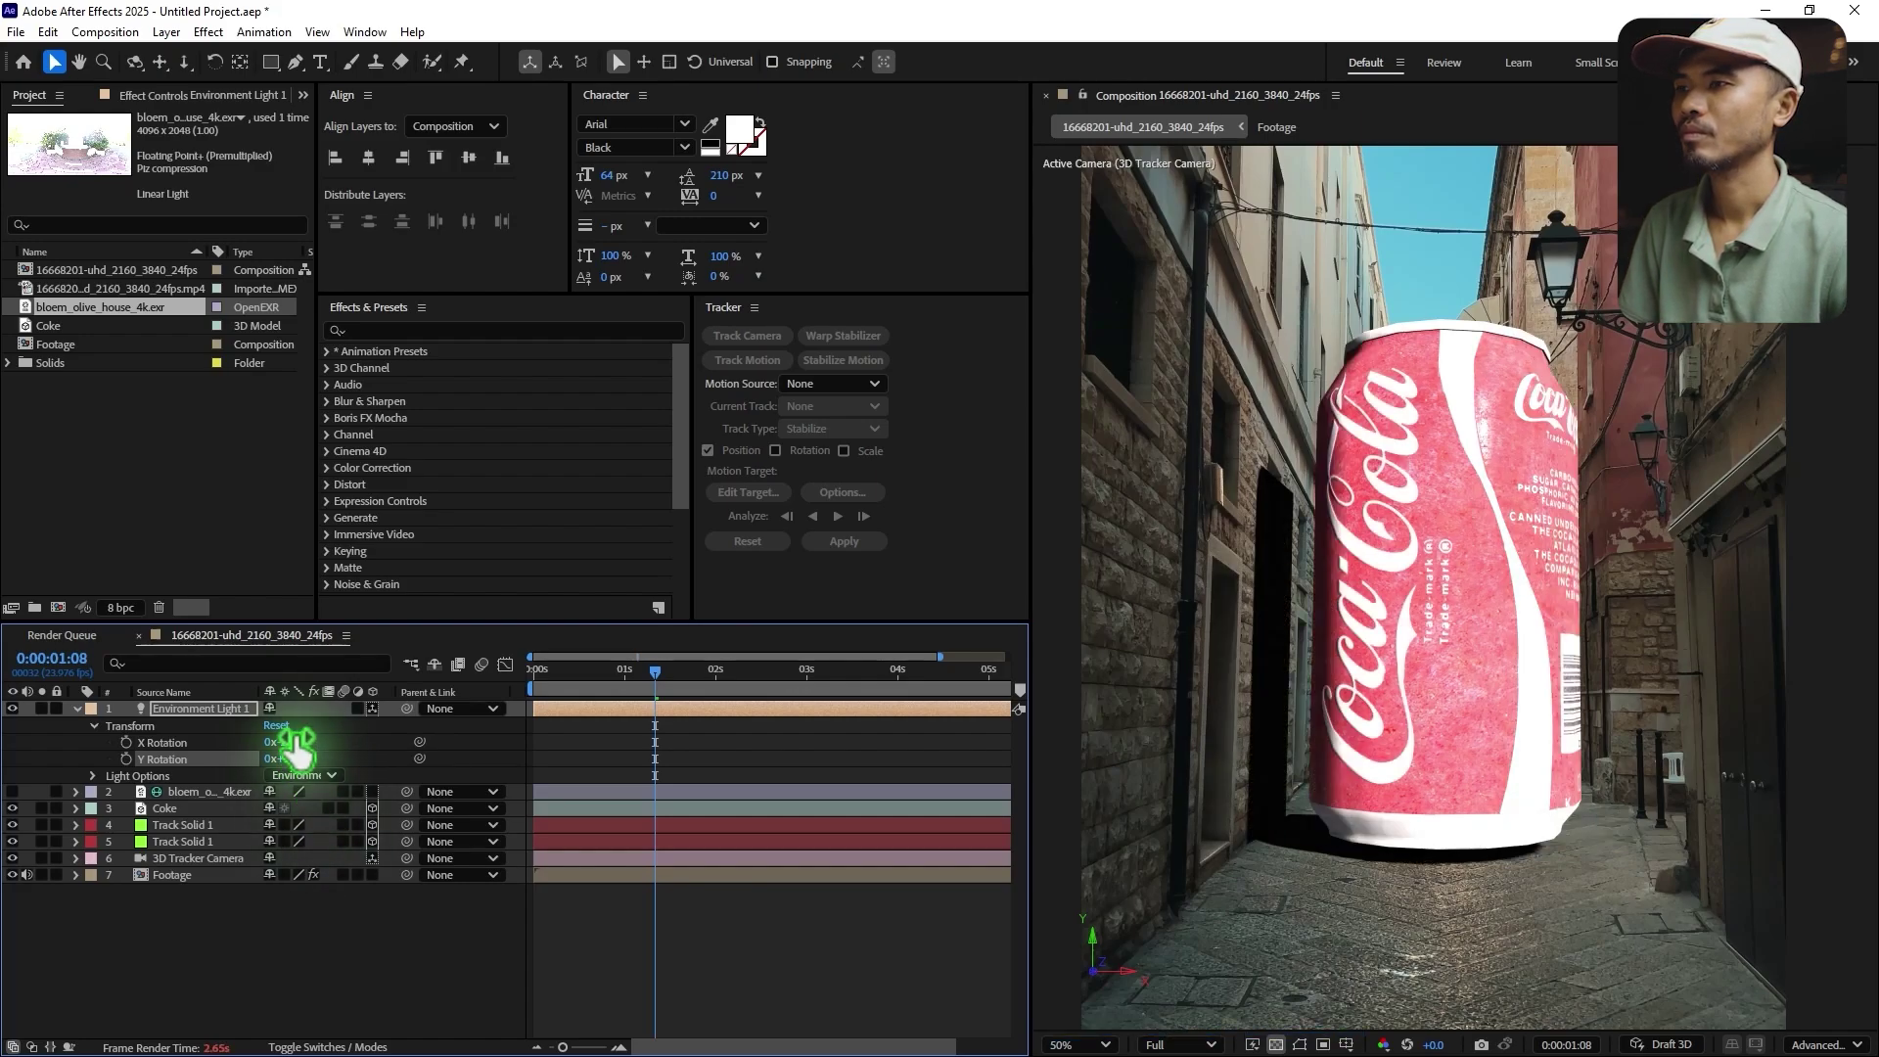
pyautogui.click(288, 742)
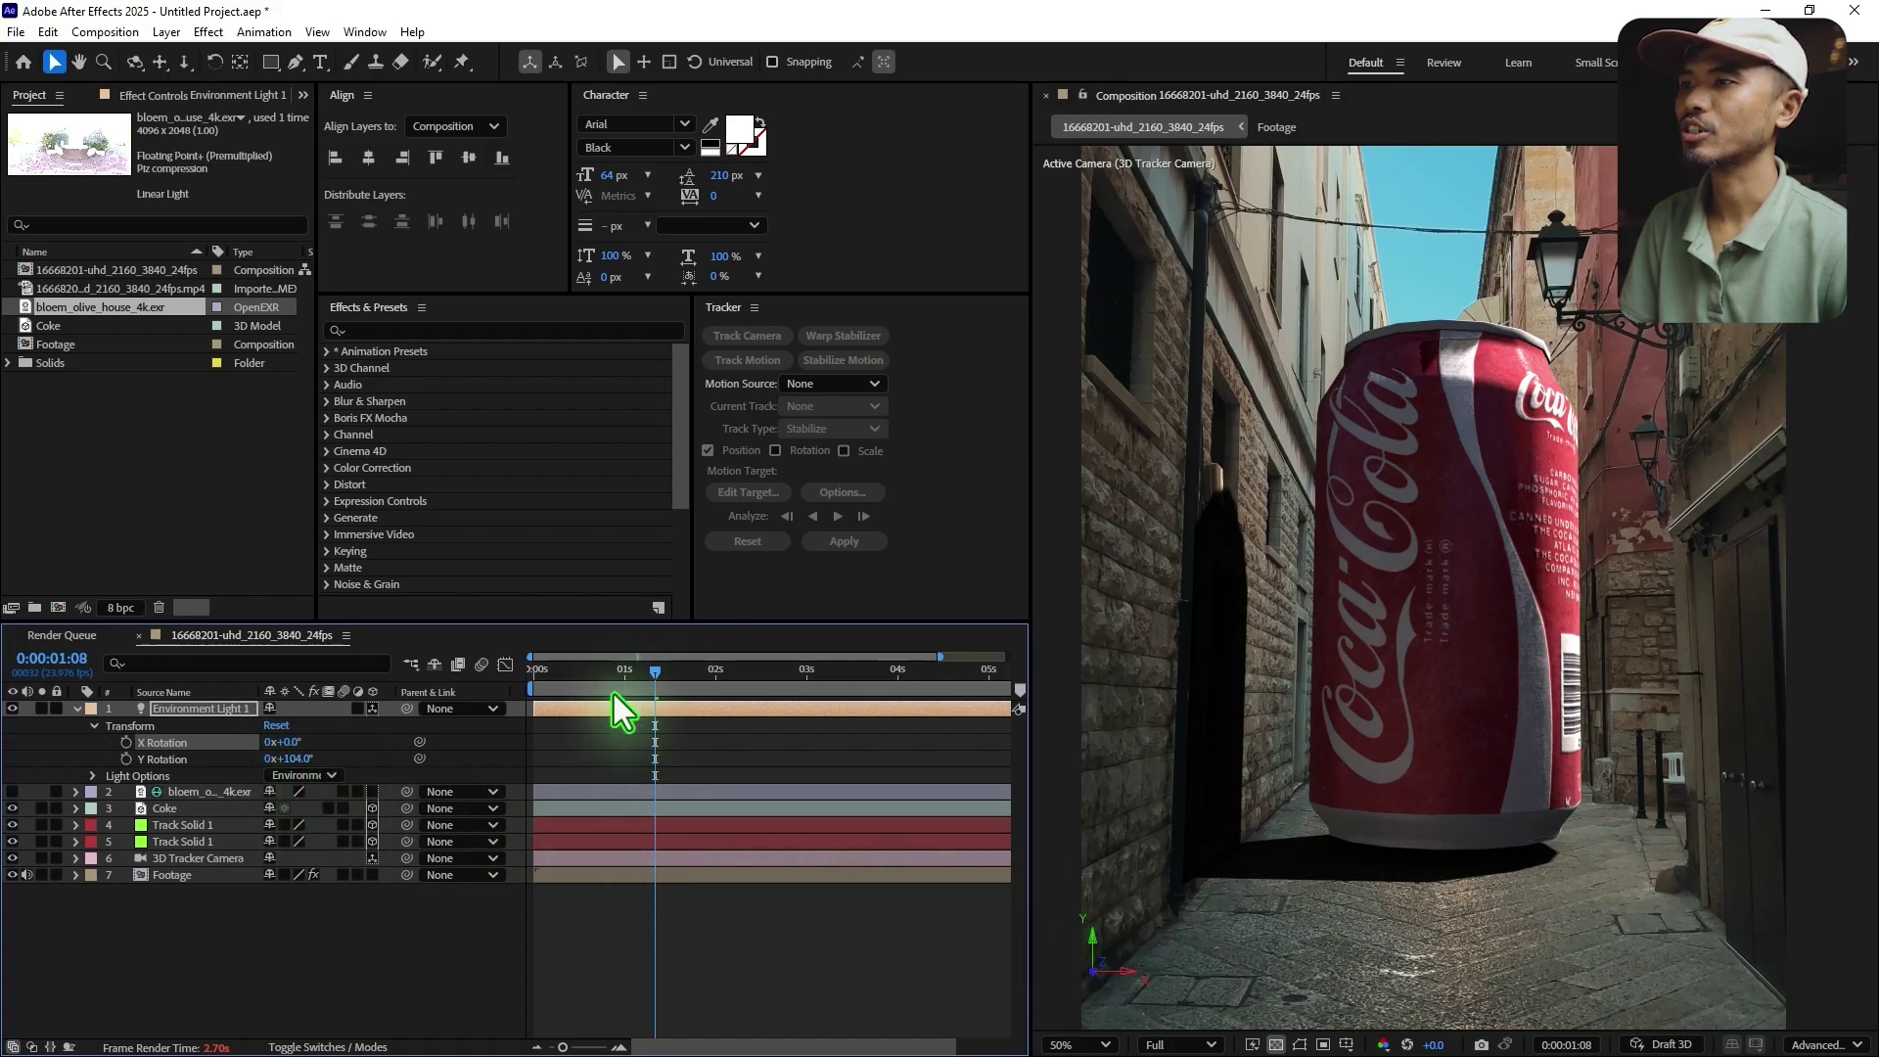
pyautogui.moveTo(289, 759)
pyautogui.mouseDown()
pyautogui.moveTo(243, 747)
pyautogui.moveTo(350, 749)
pyautogui.moveTo(298, 768)
pyautogui.mouseUp()
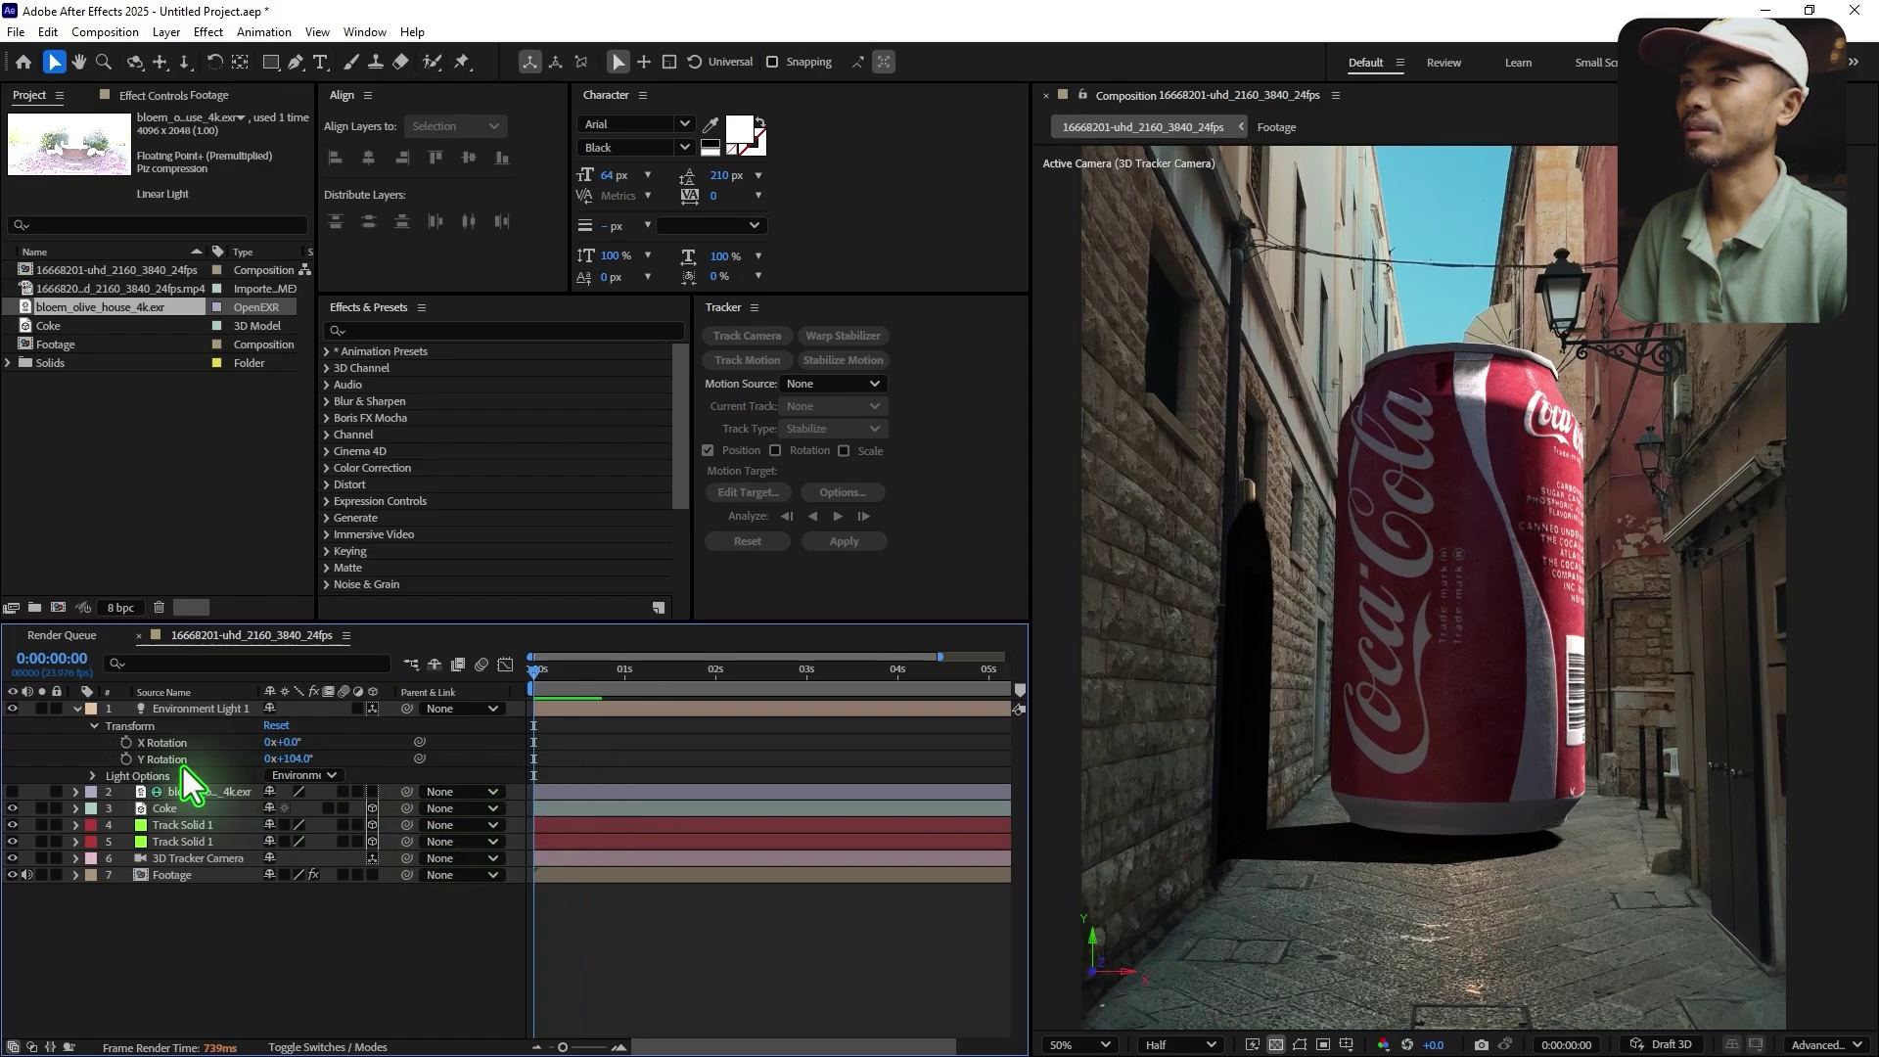
# - Collapse the environment light's properties and reveal the Coke layer's rotation properties
pyautogui.click(75, 709)
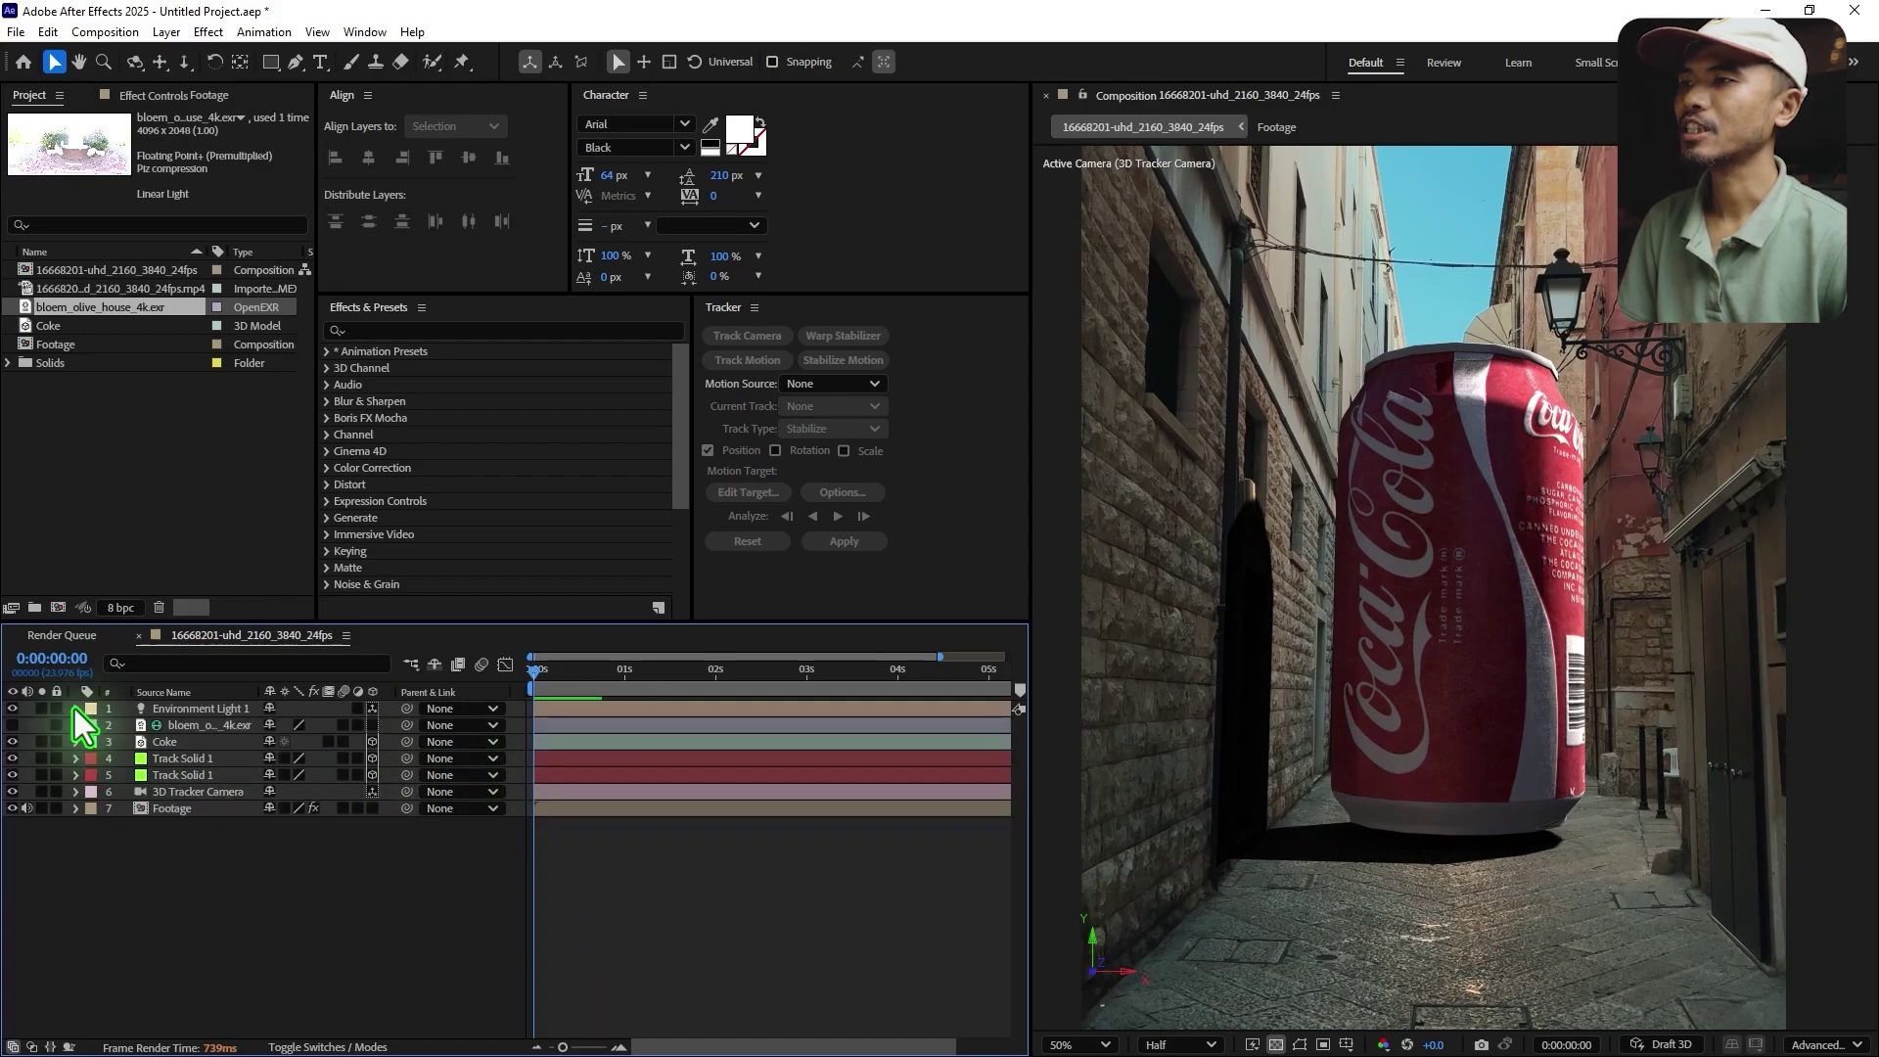
pyautogui.click(196, 743)
pyautogui.press('r')
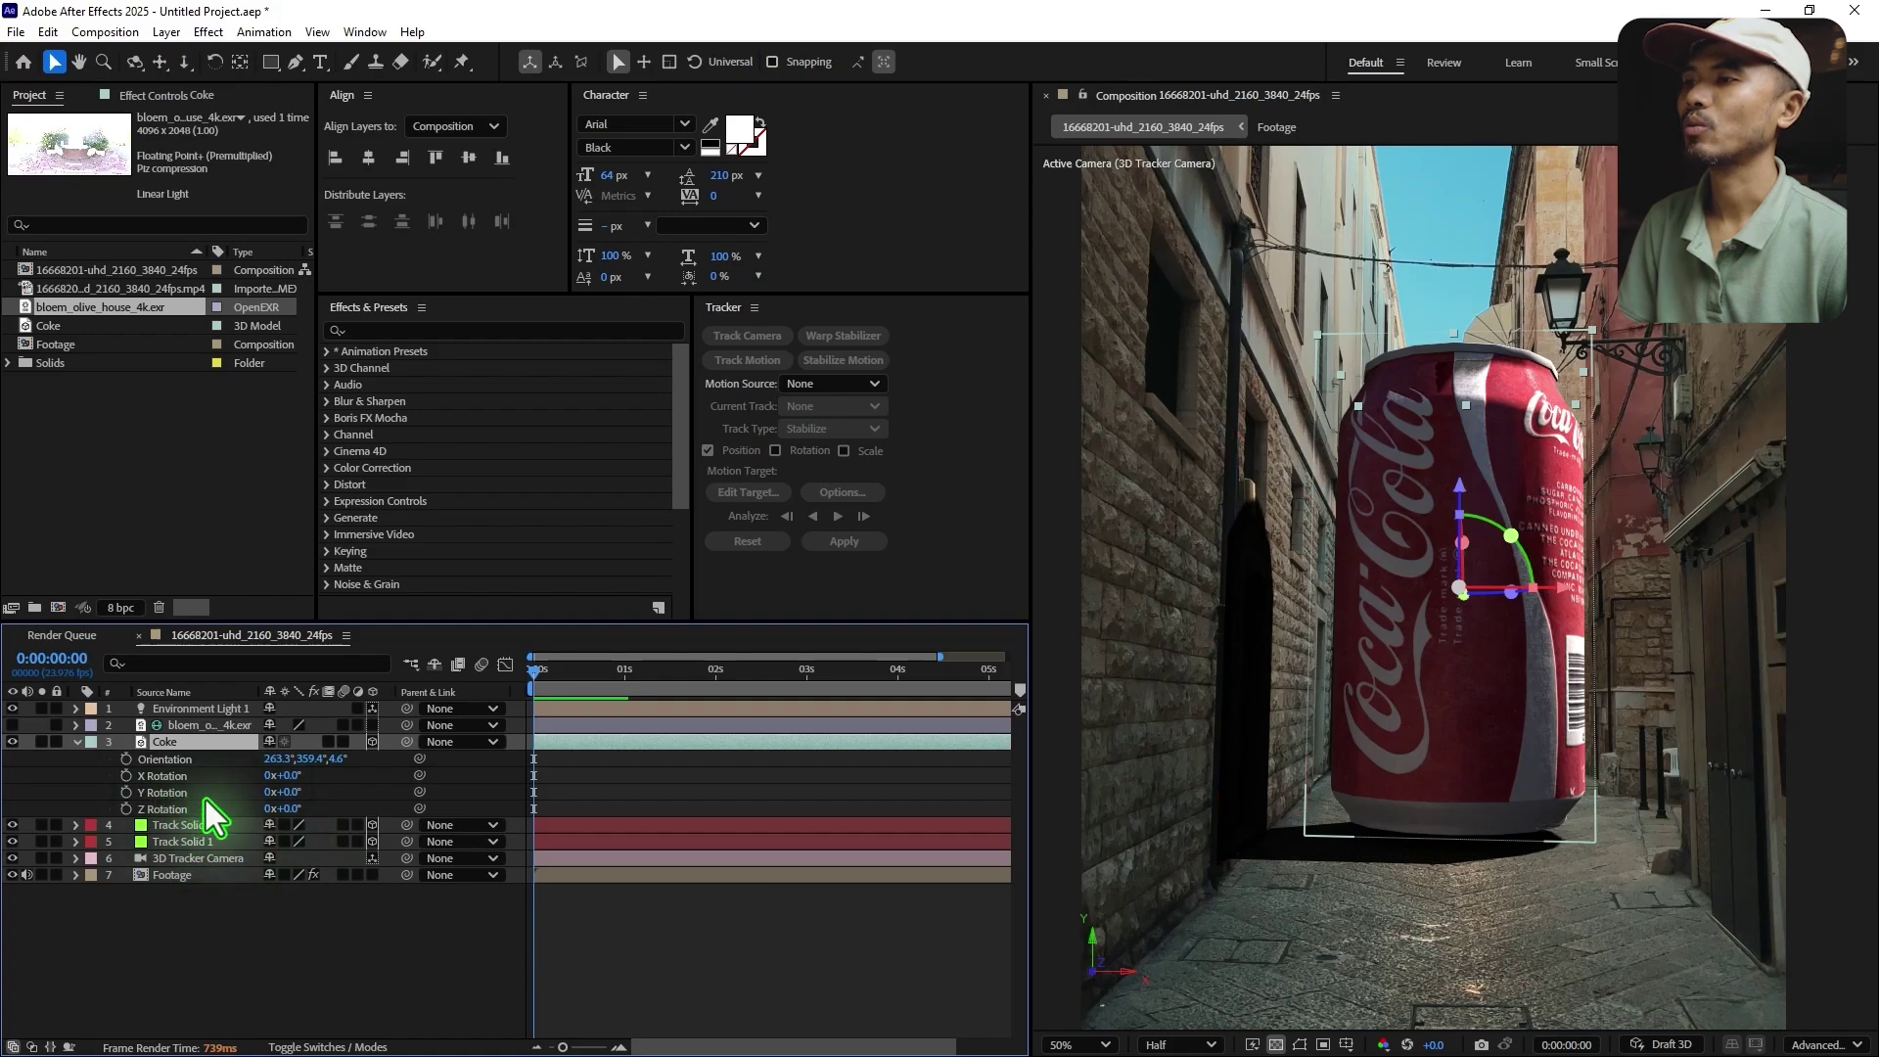
# - Try to spin the Coke can with the expression time*50 on its Y Rotation
pyautogui.click(131, 793)
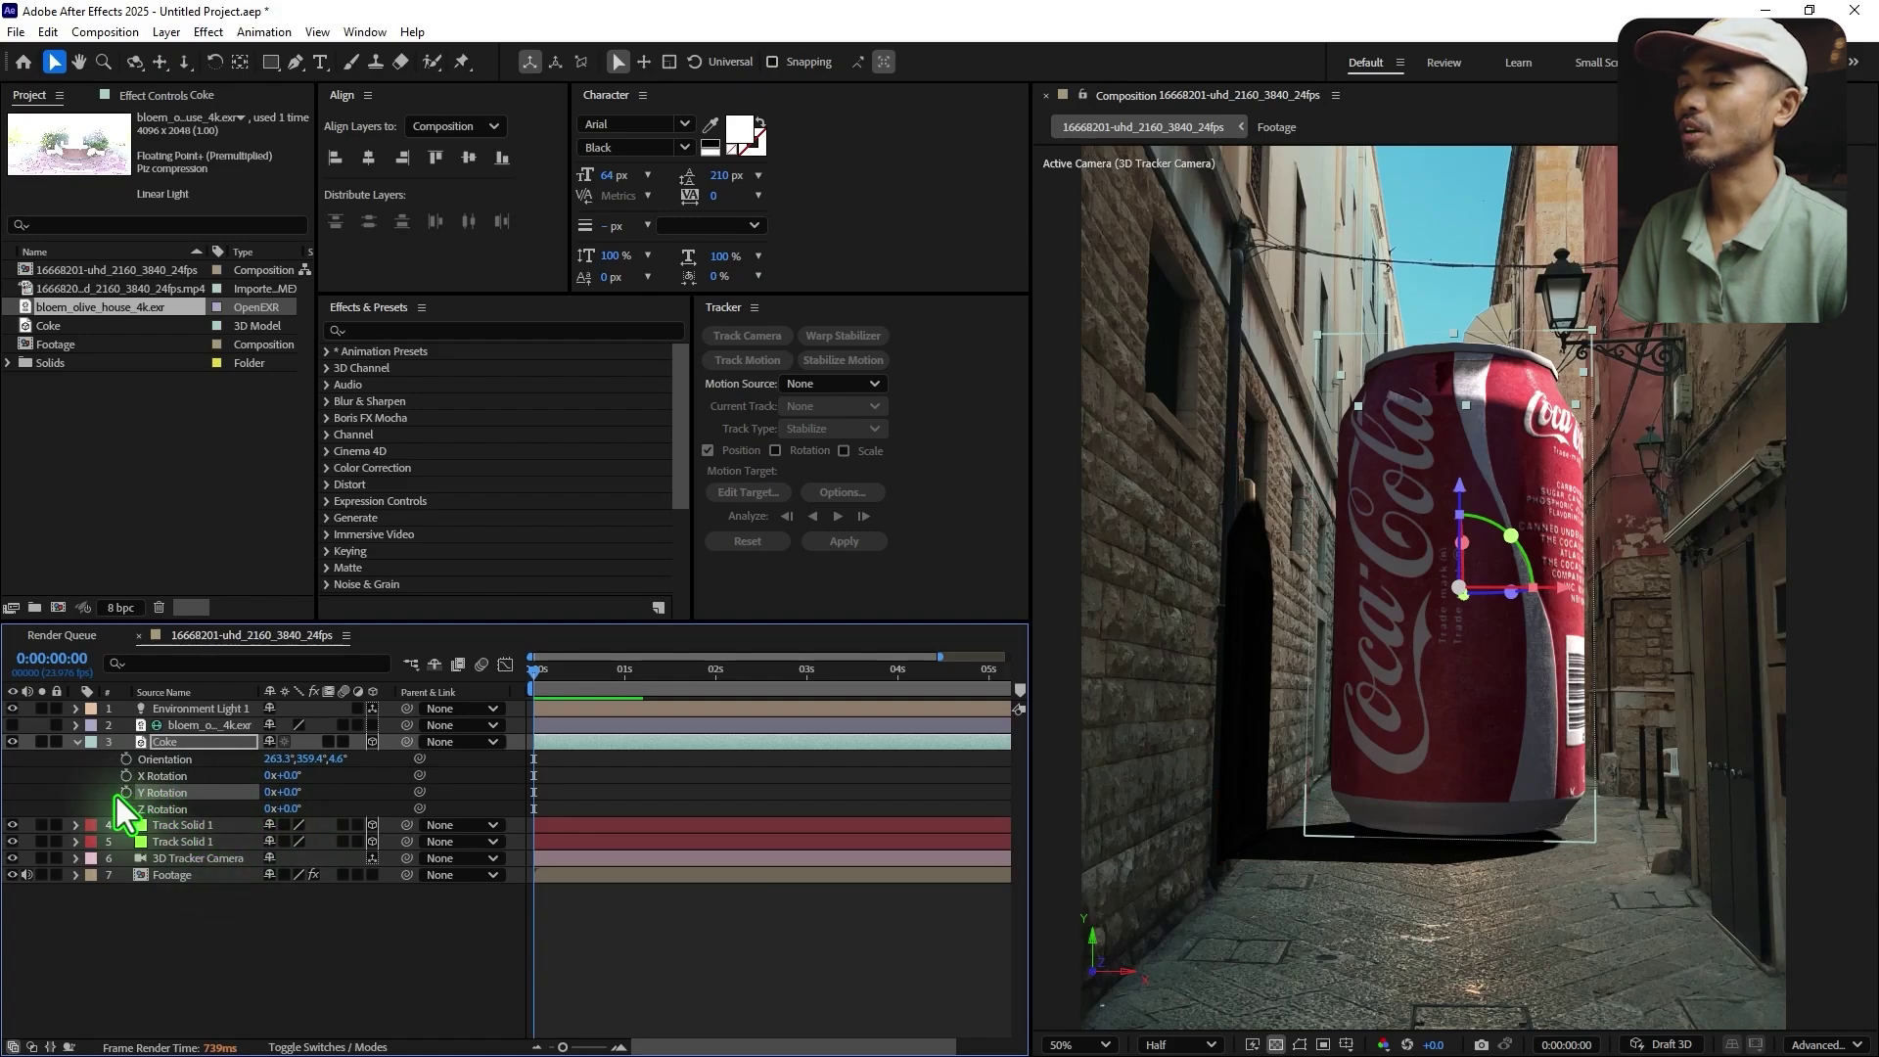
pyautogui.keyDown('alt'); pyautogui.click(127, 793); pyautogui.keyUp('alt')
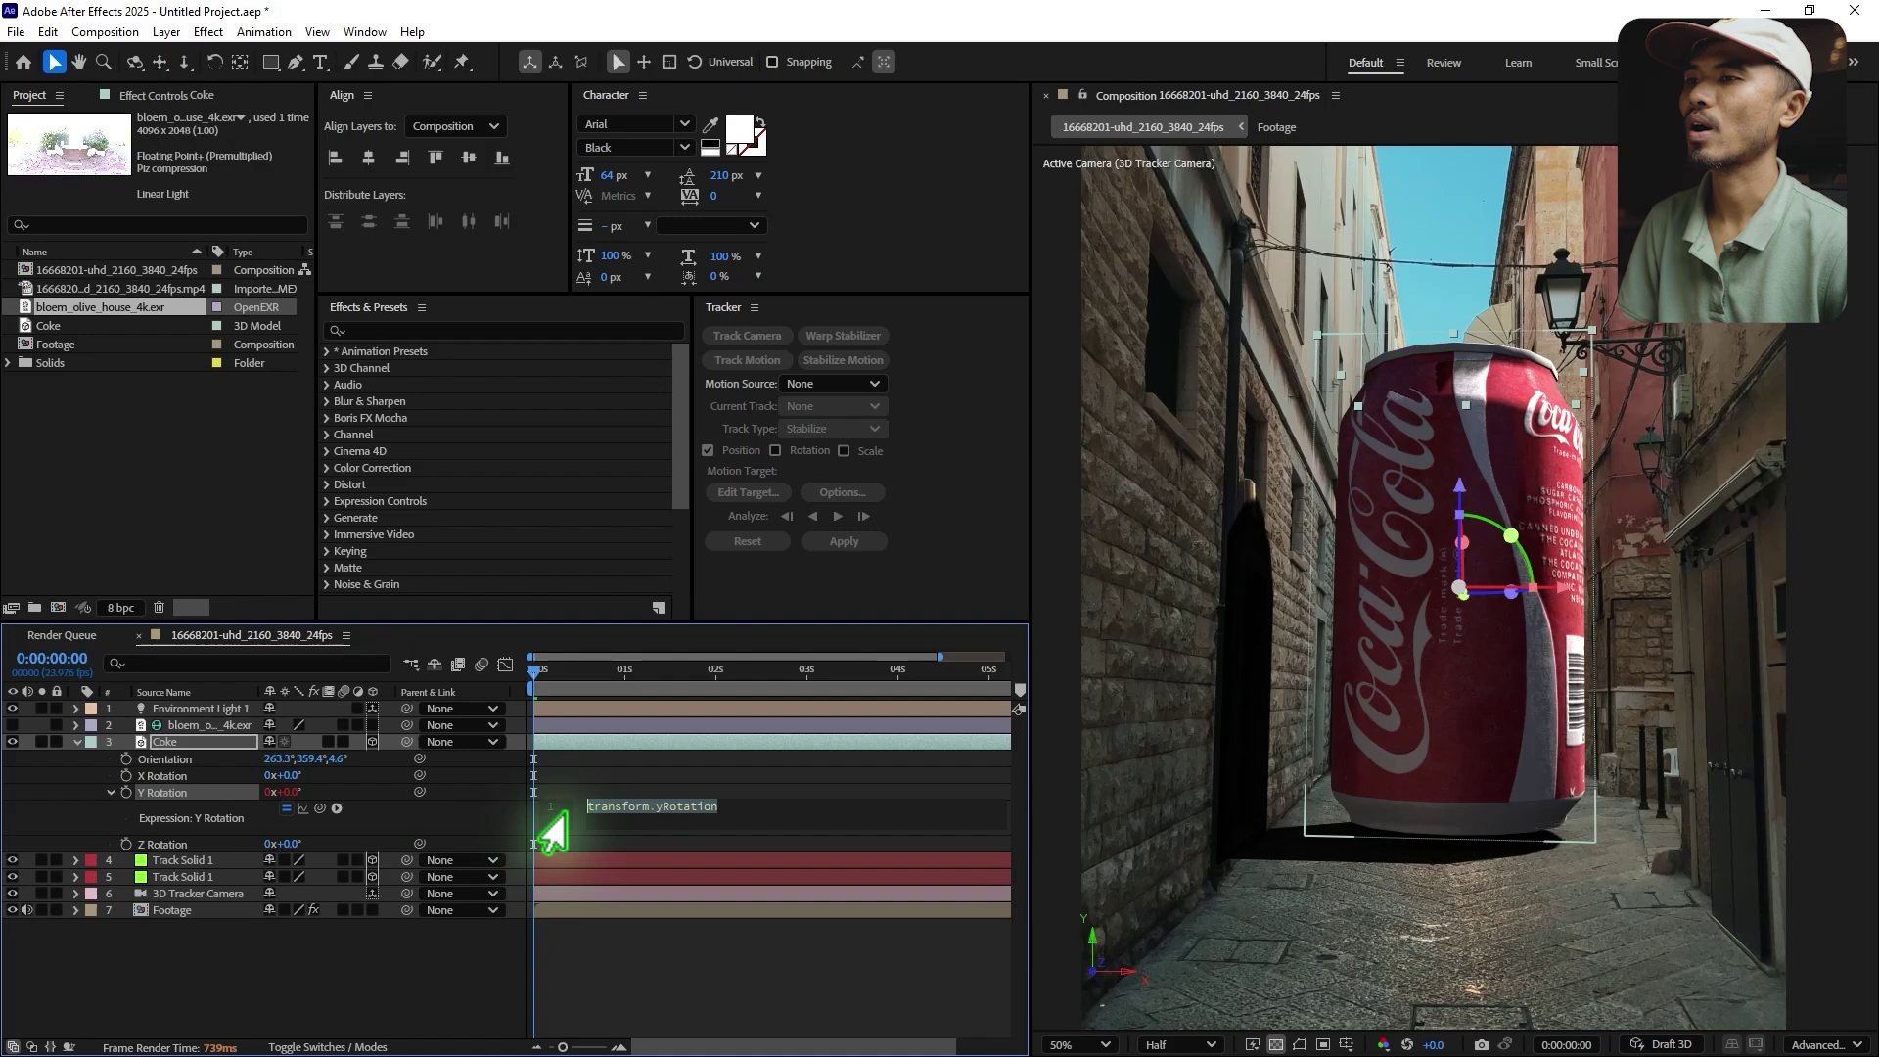
pyautogui.write('t')
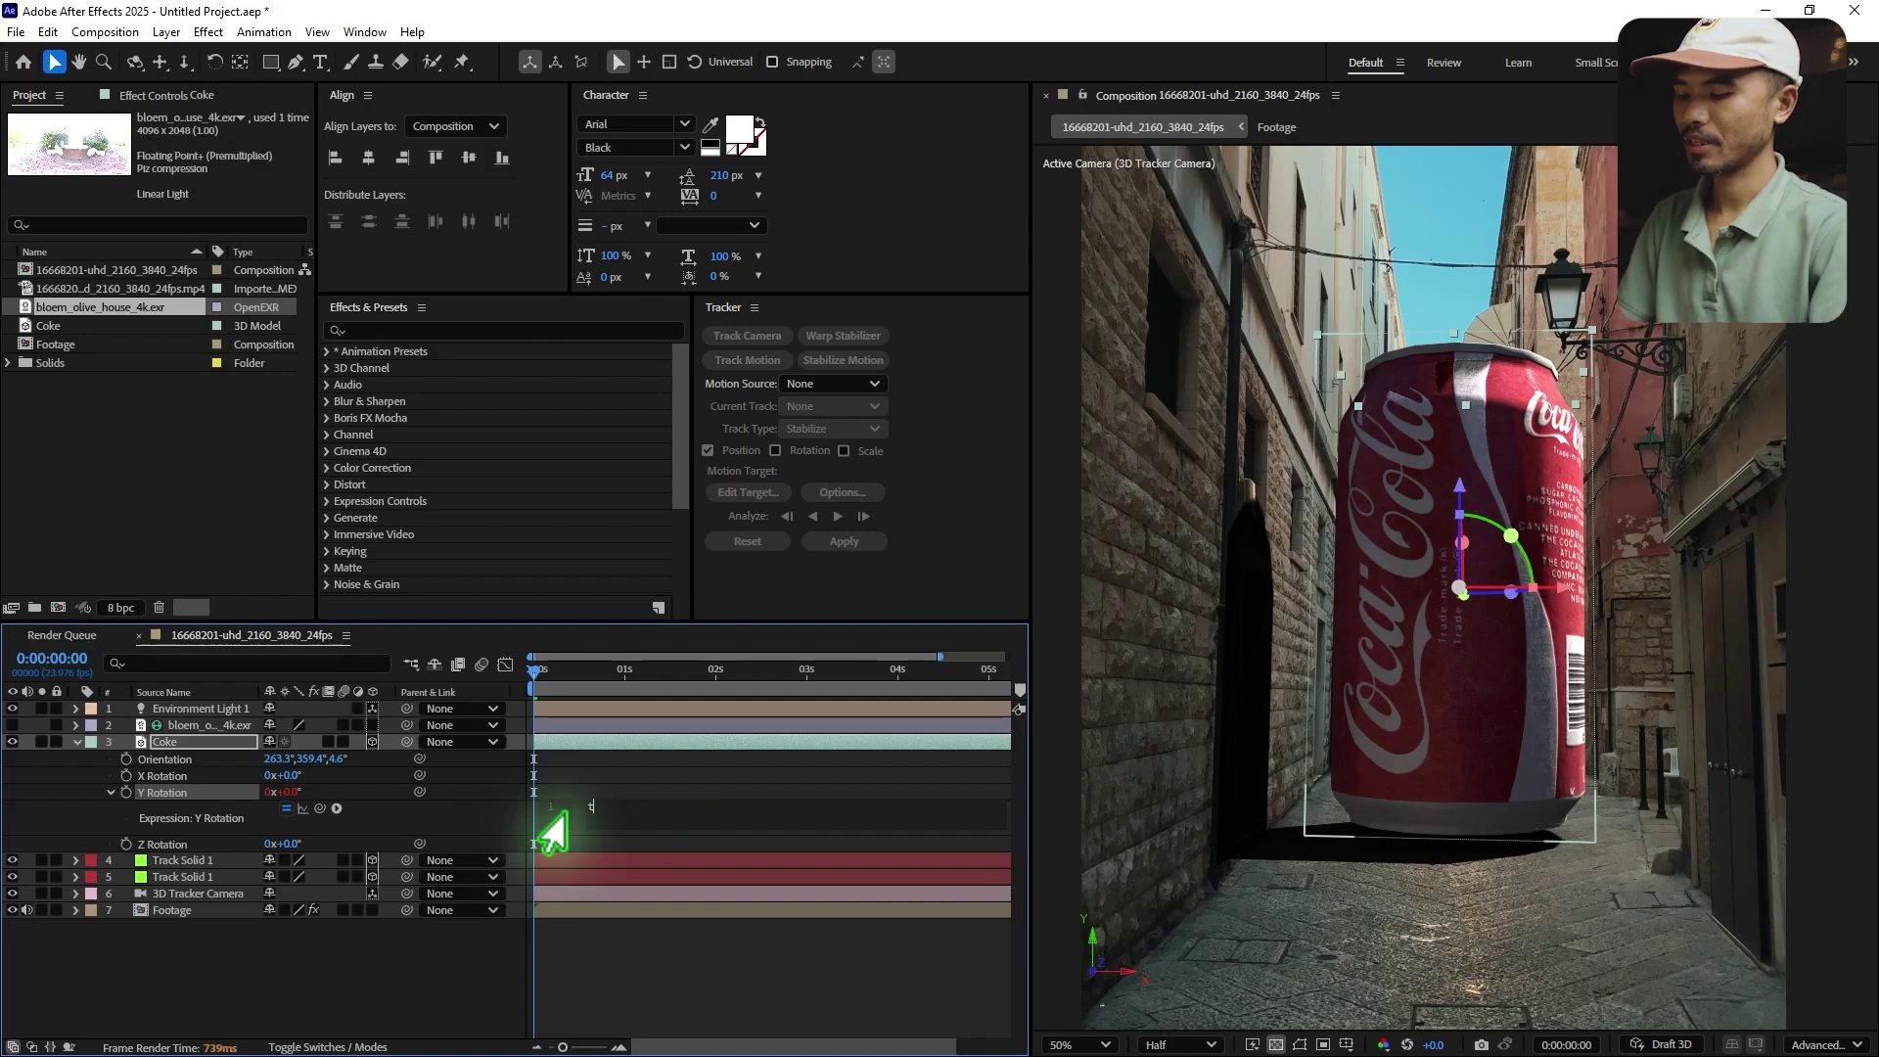
pyautogui.write('ime*')
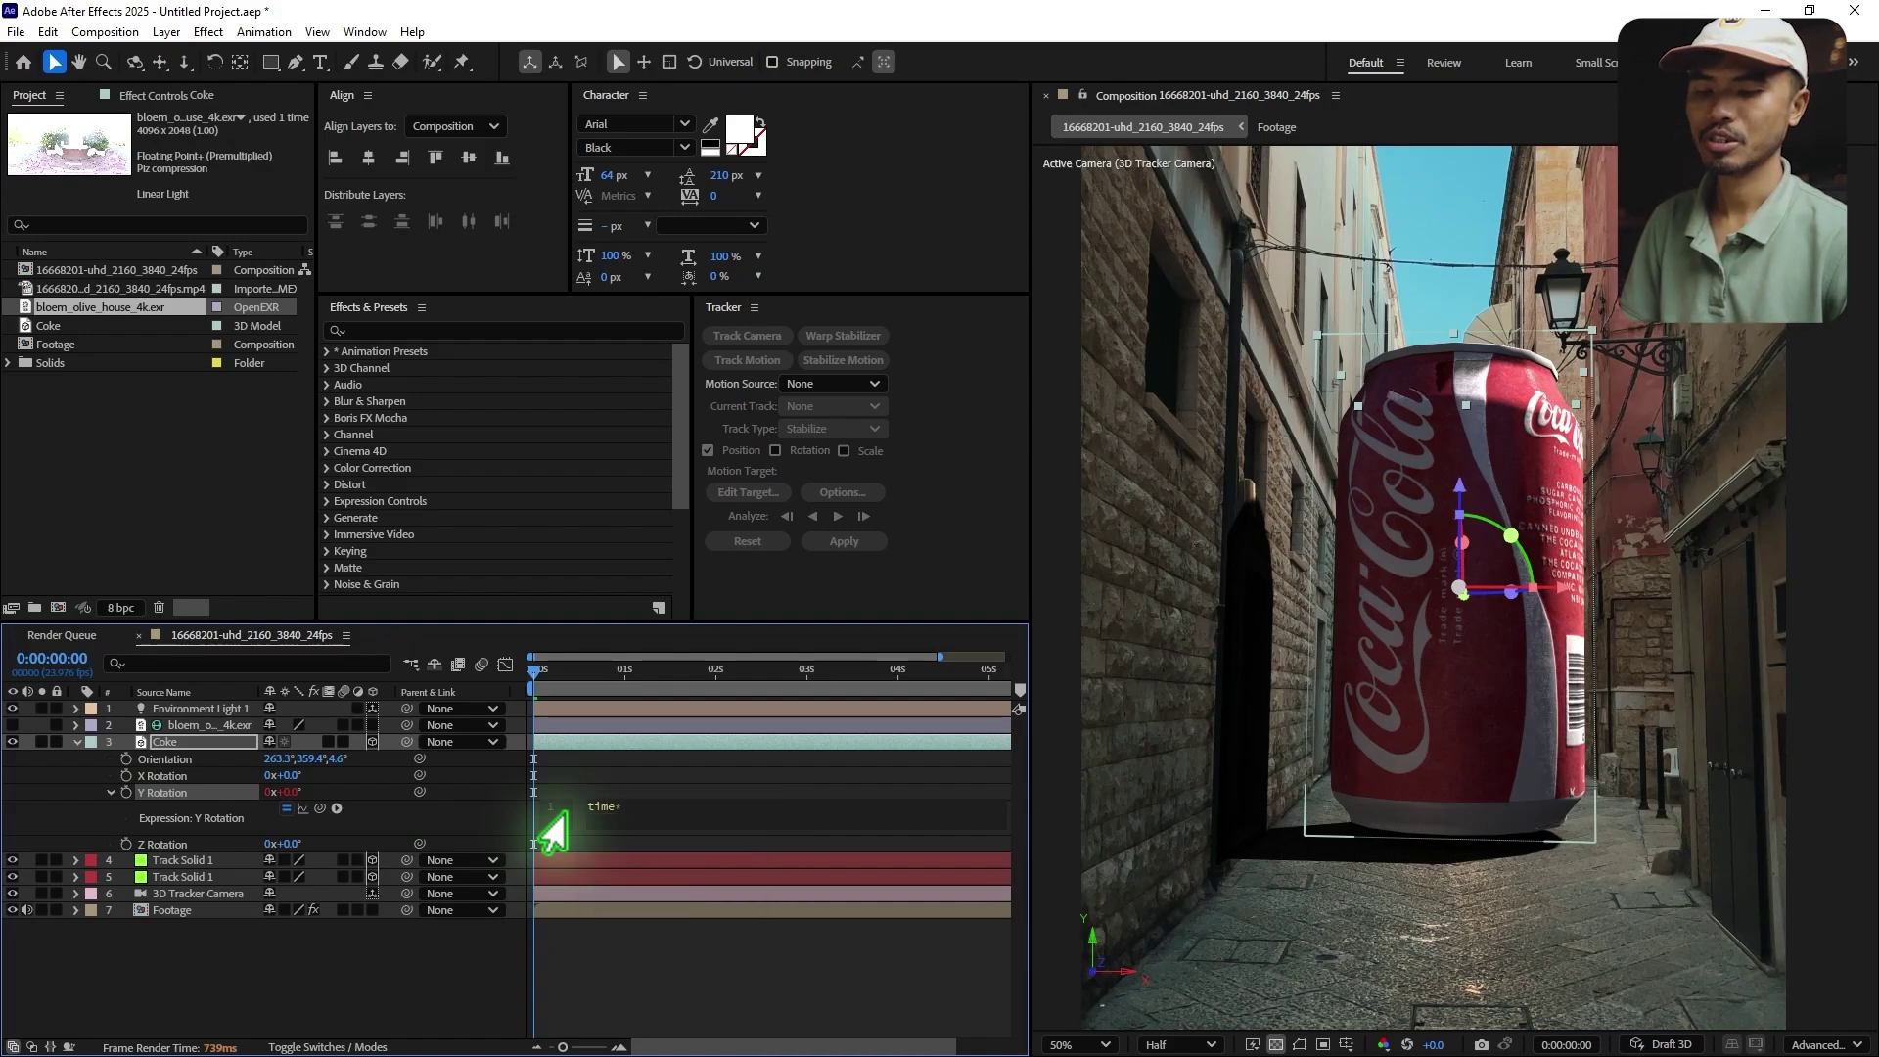
pyautogui.write('50')
pyautogui.click(533, 654)
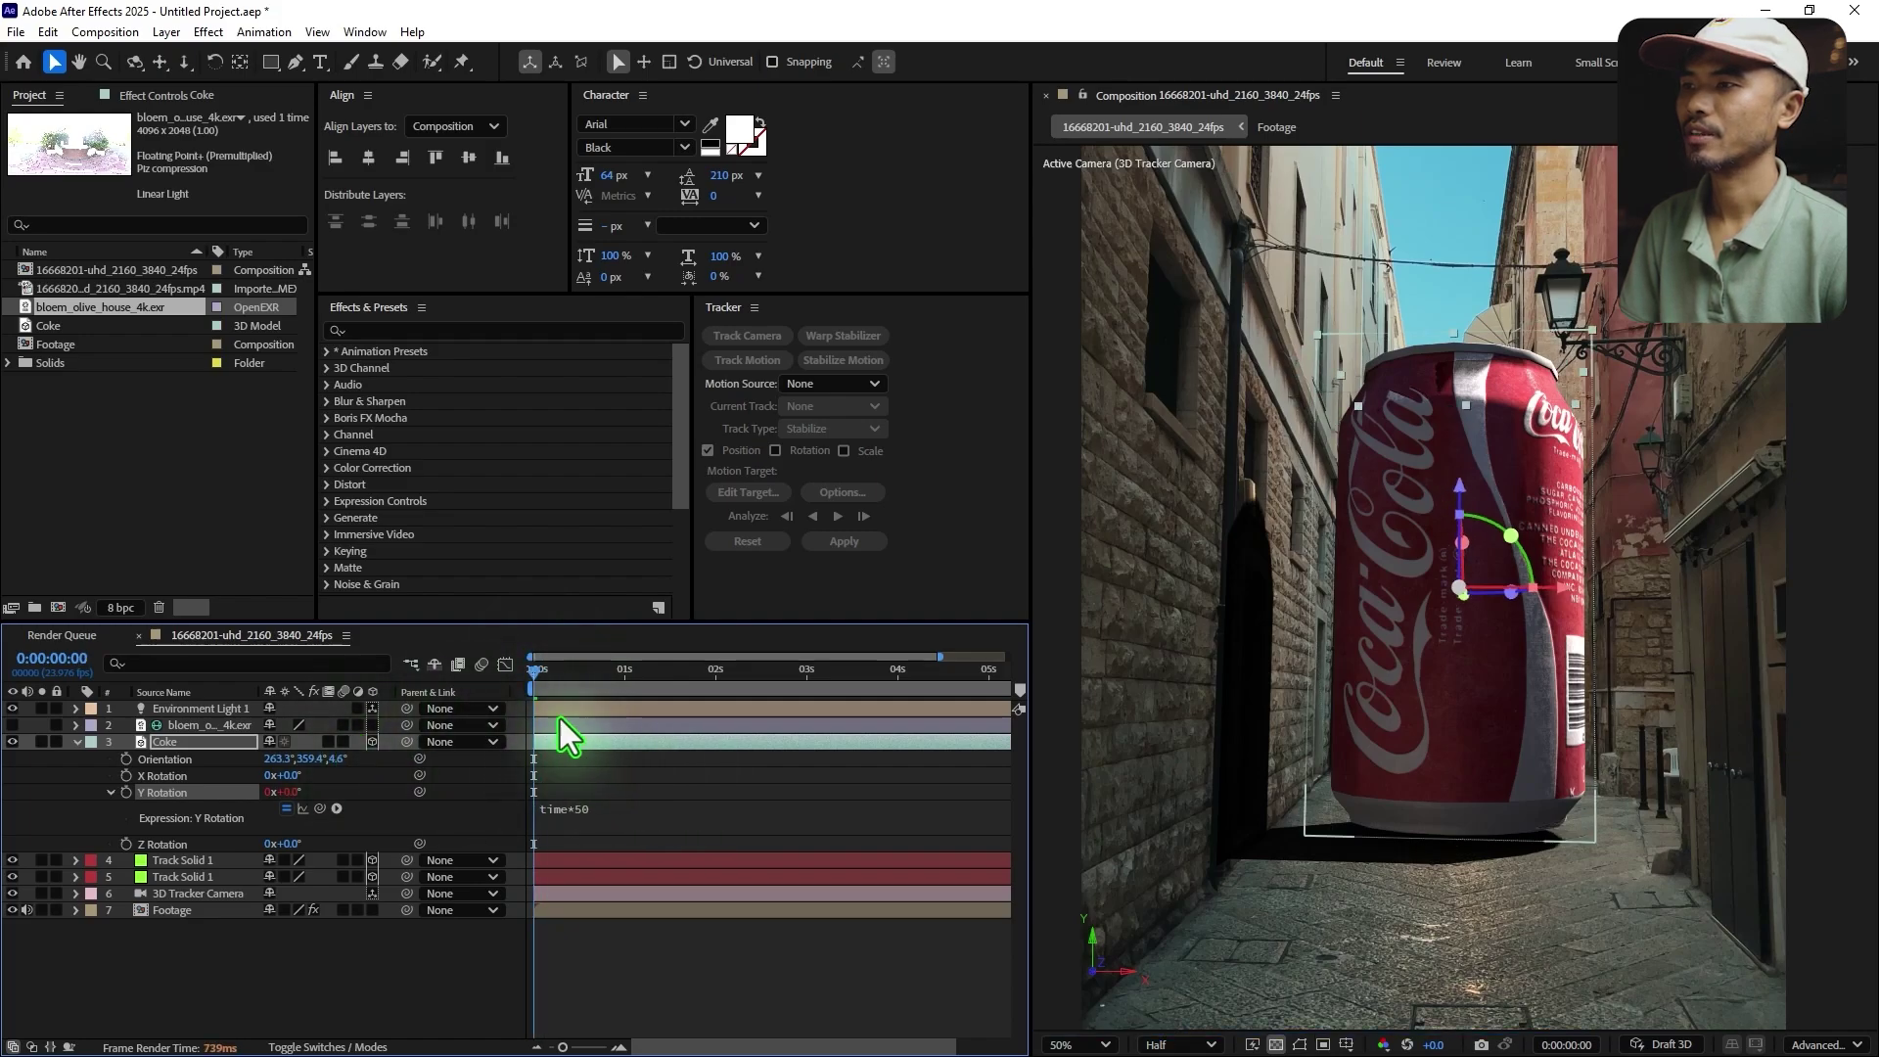
# - Preview the can's spin, undo the Y Rotation expression and return to the first frame
pyautogui.press('space')
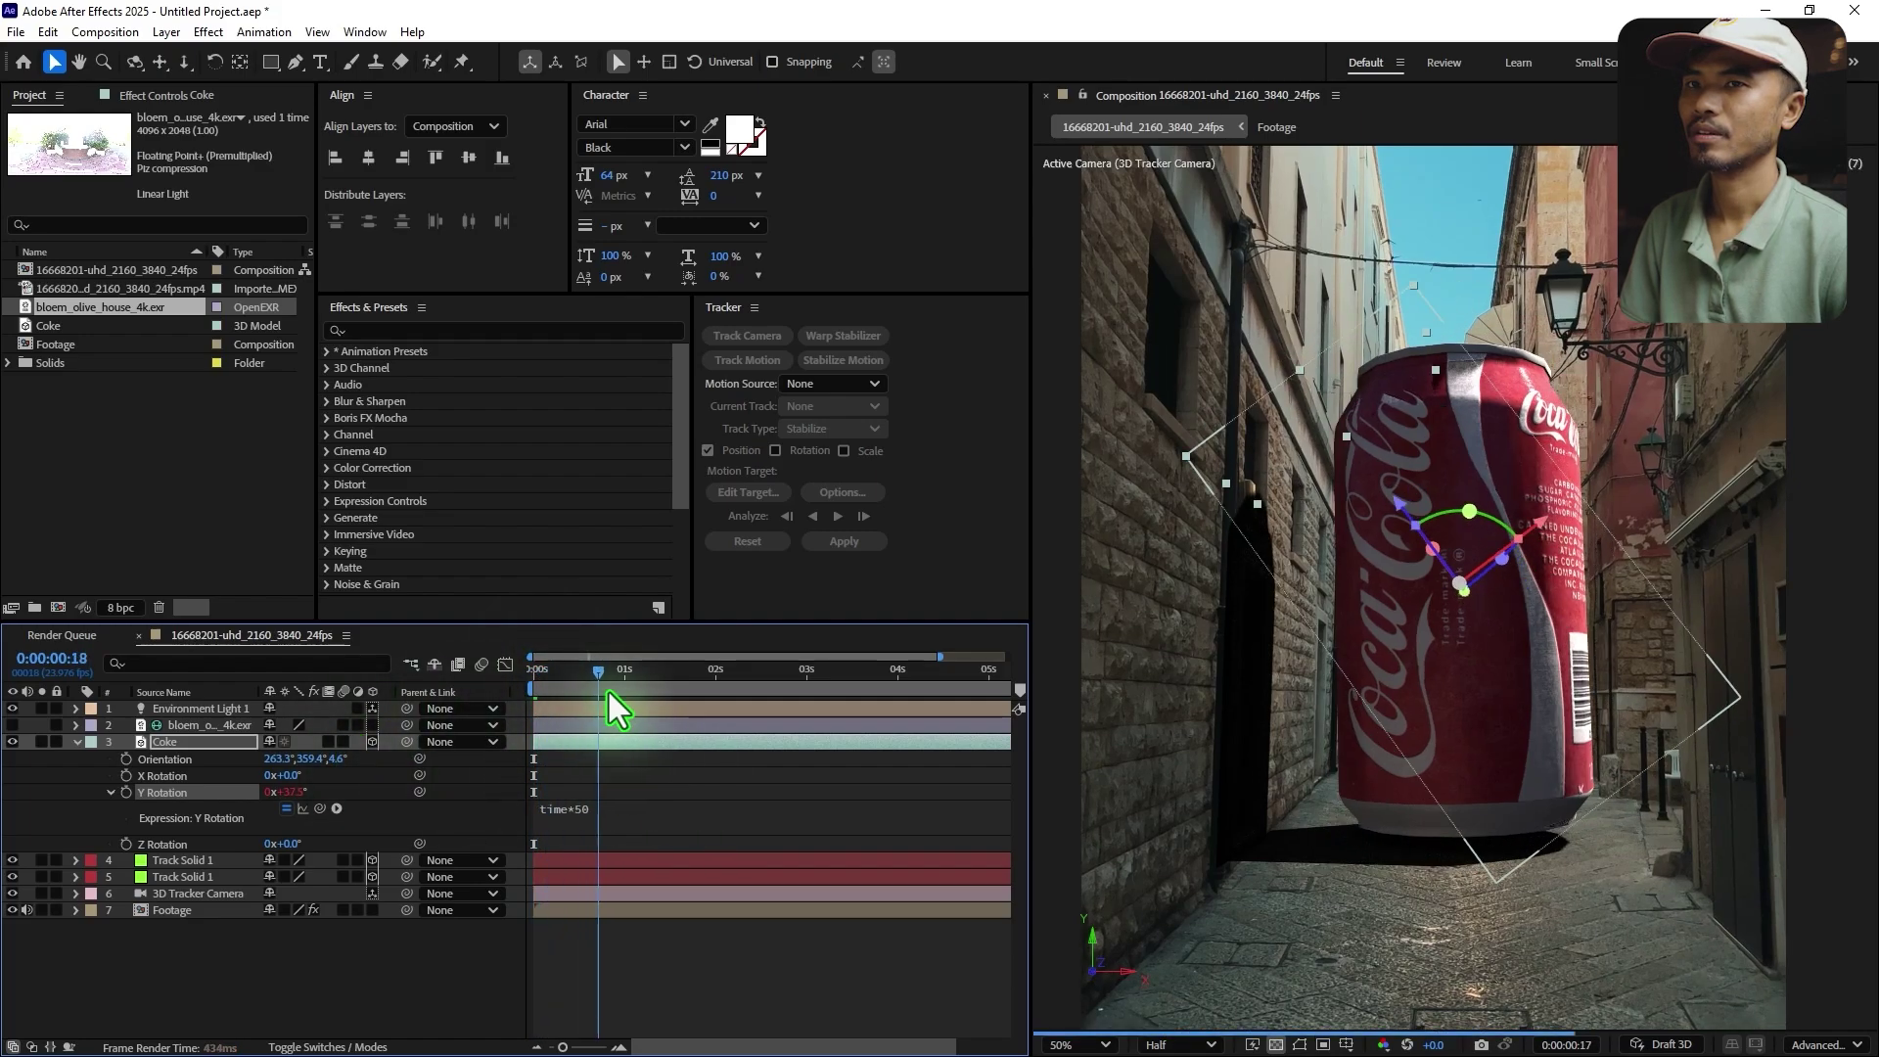
pyautogui.press('space')
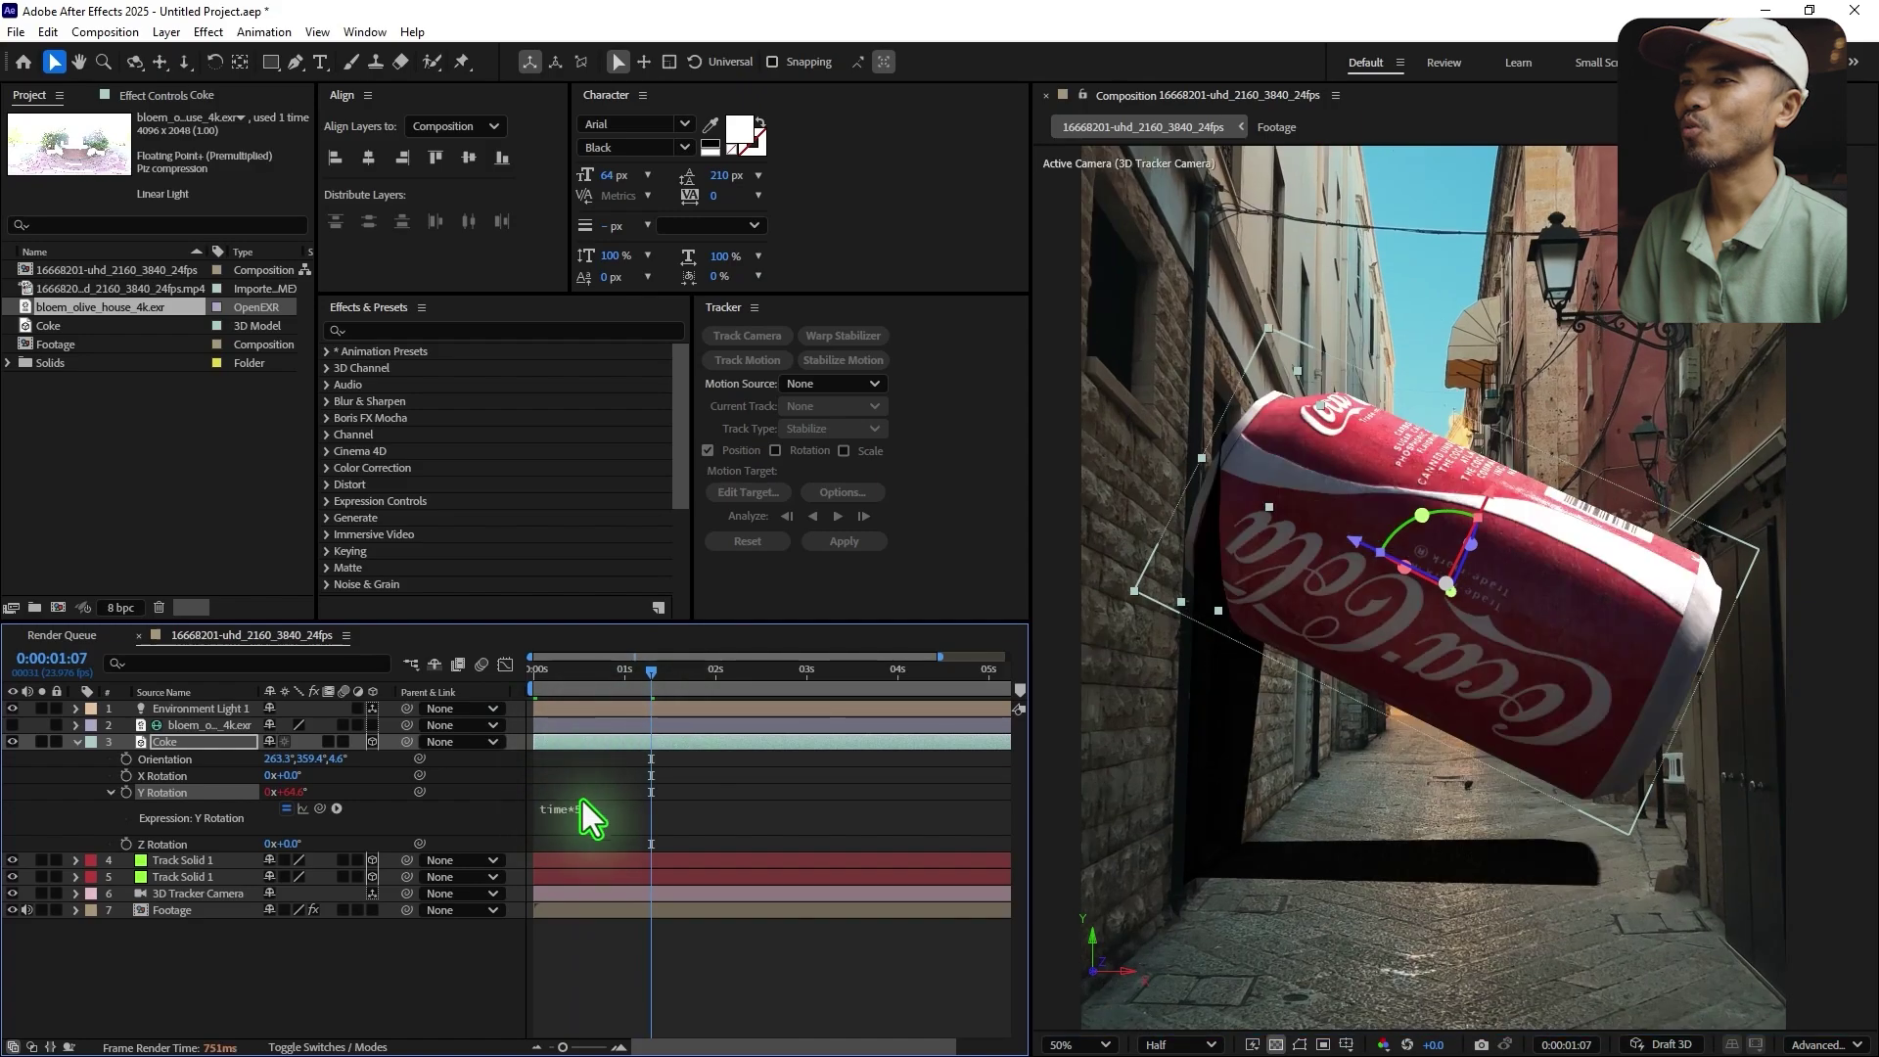
pyautogui.hotkey('ctrl', 'z')
pyautogui.press('Home')
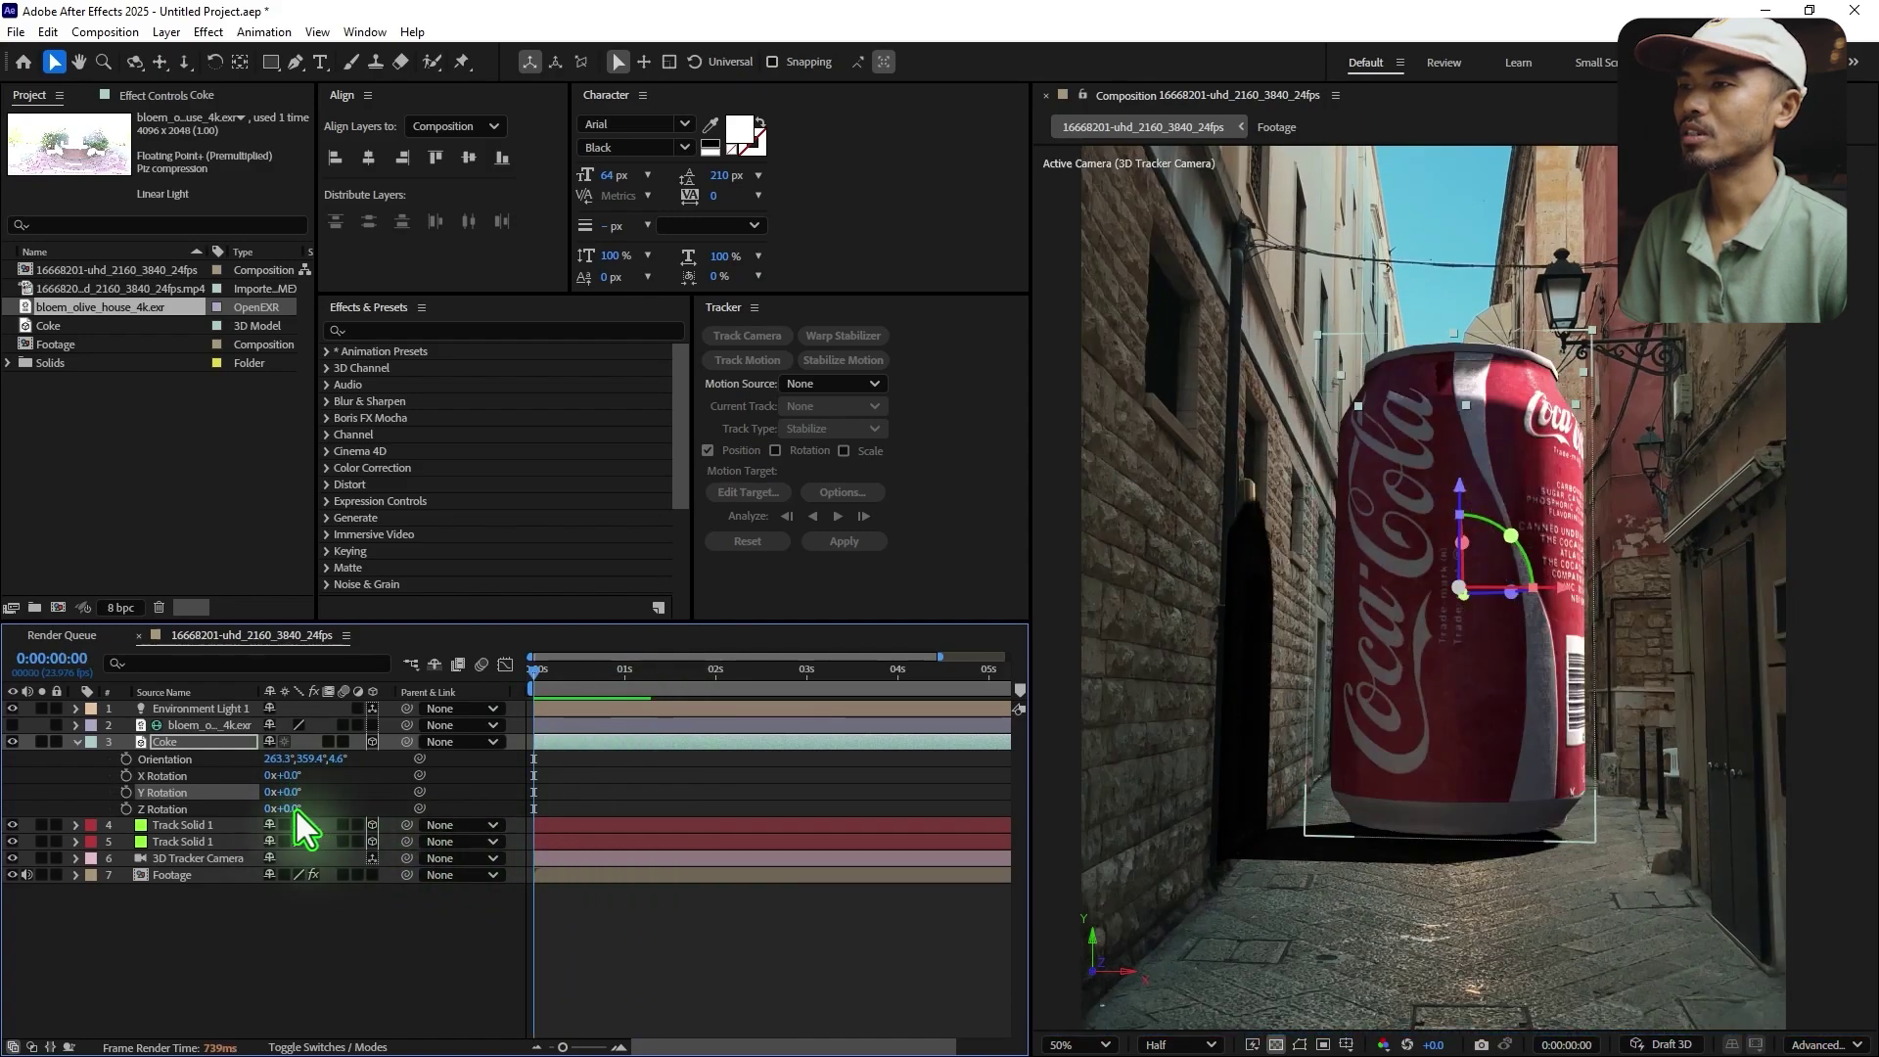
# - Spin the Coke can about its vertical axis with the expression time*50 on its Z Rotation
pyautogui.moveTo(296, 810); pyautogui.dragTo(343, 839)
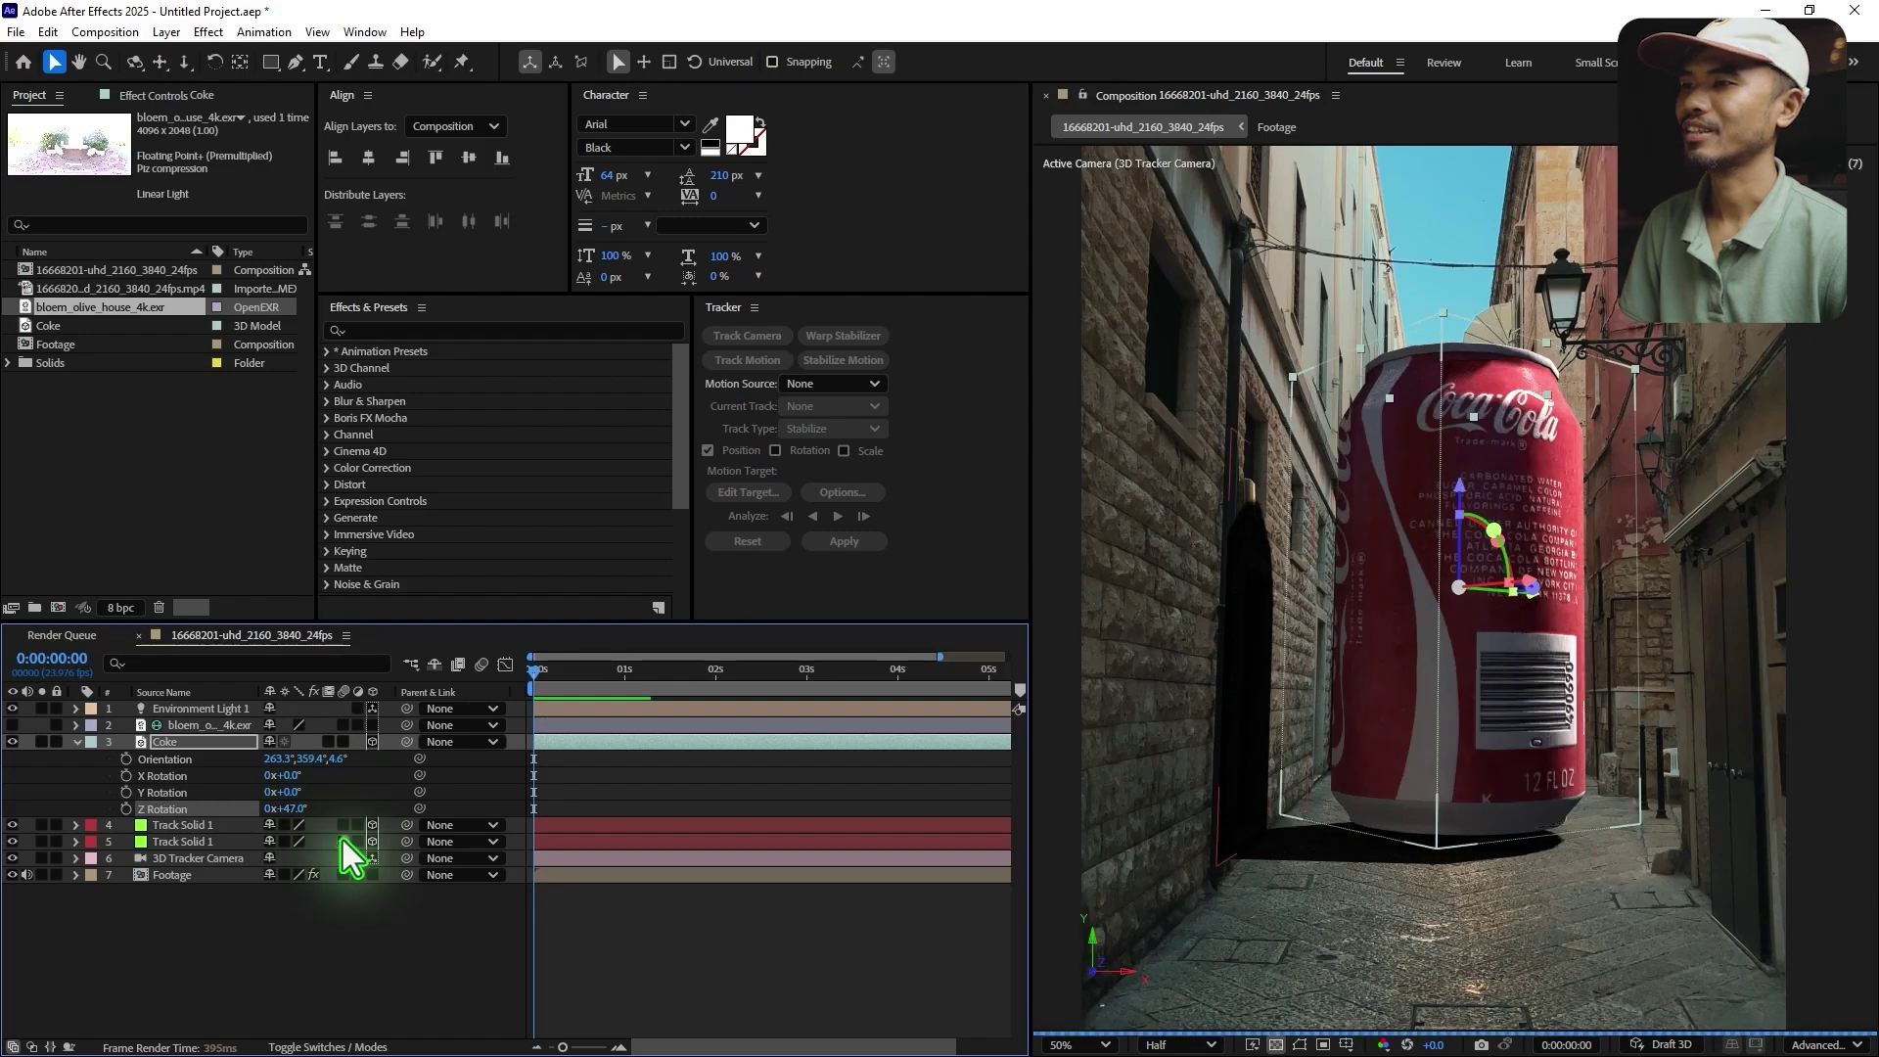
pyautogui.keyDown('alt'); pyautogui.click(124, 809); pyautogui.keyUp('alt')
pyautogui.write('t')
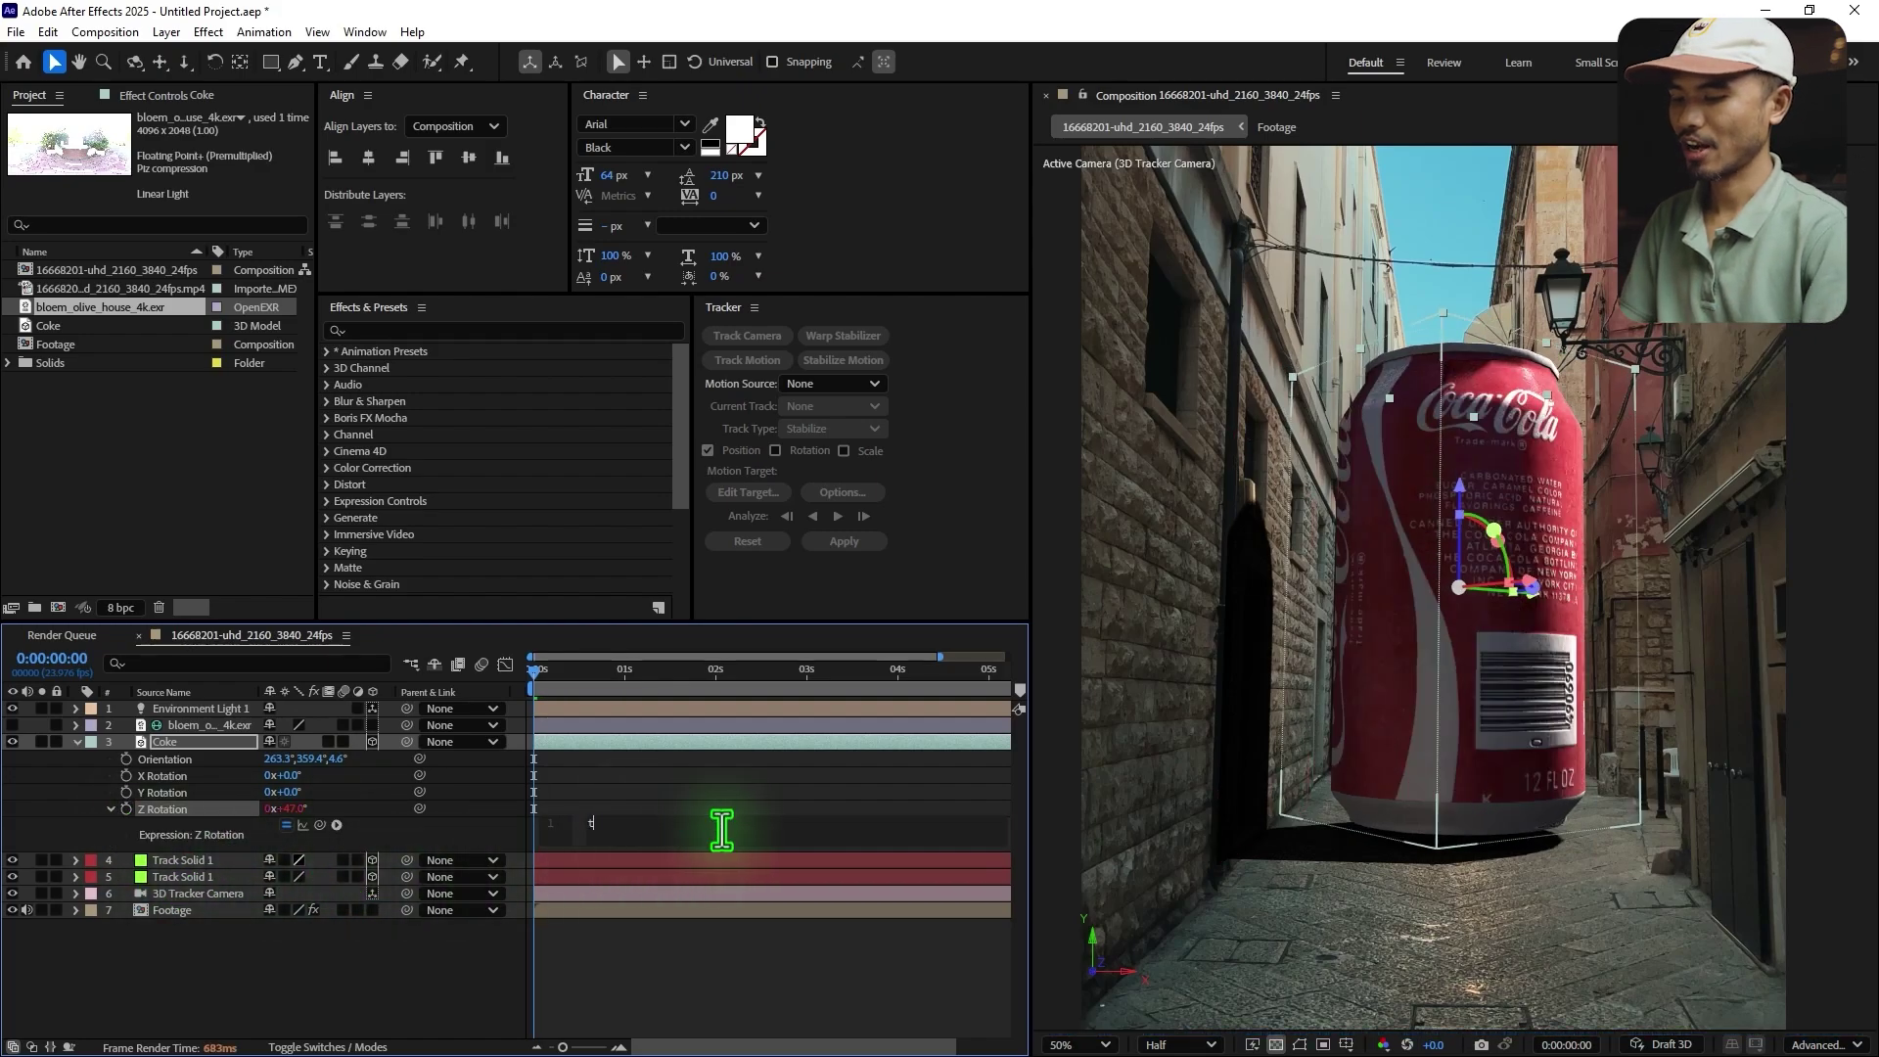
pyautogui.write('ime*')
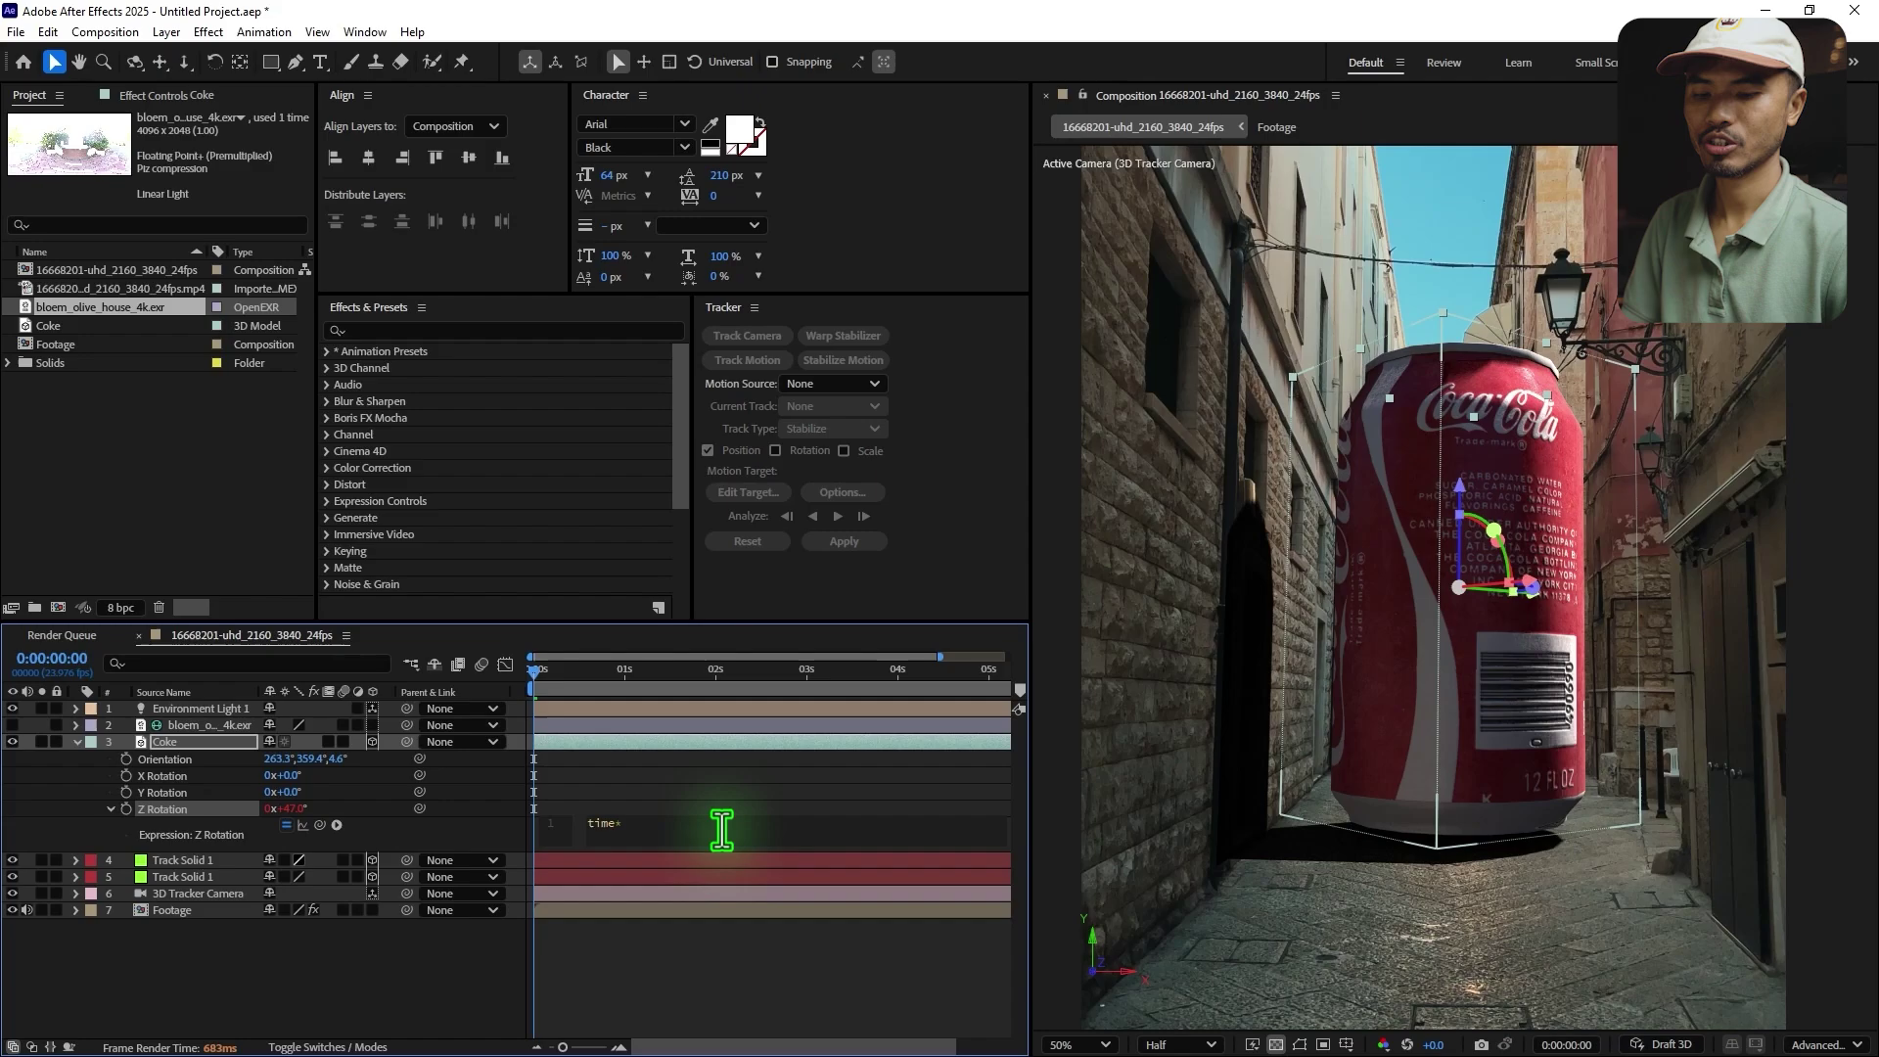
pyautogui.write('50')
pyautogui.press('KP_Enter')
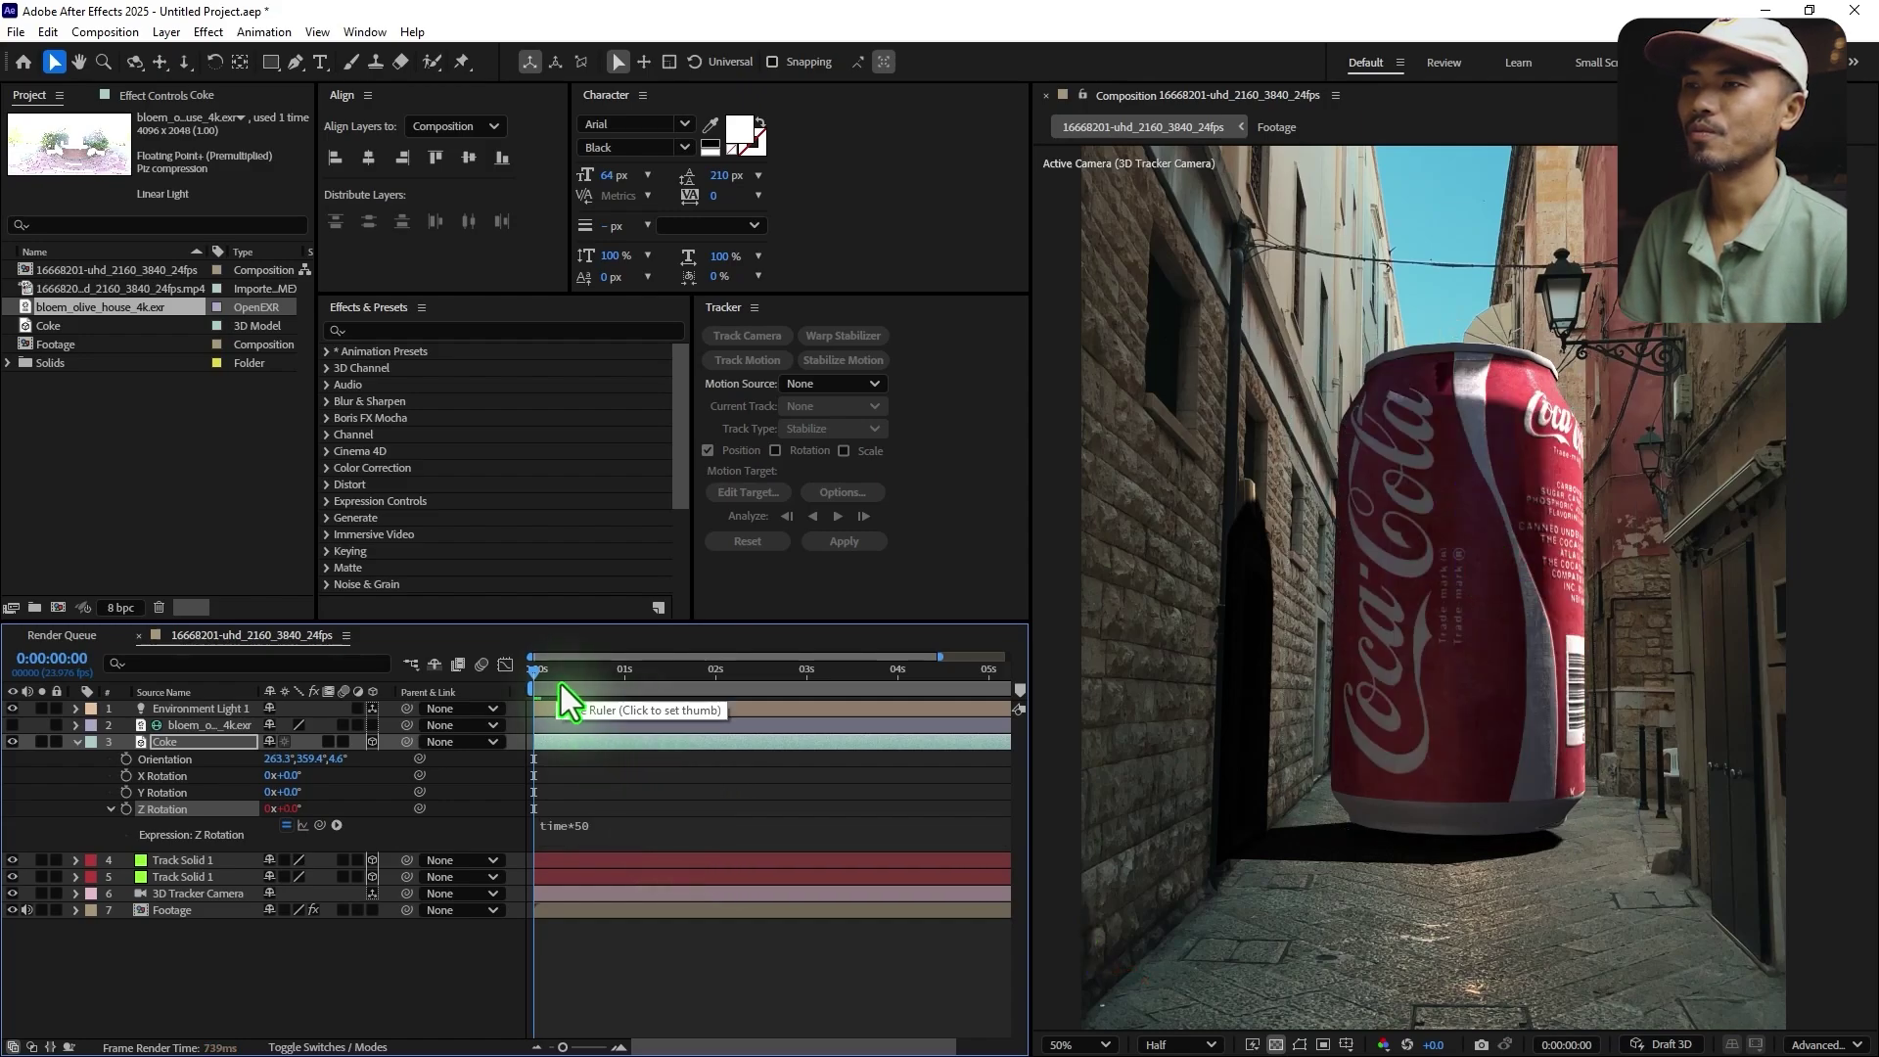
# - Preview the can's Z Rotation spin in the alley and return to the first frame
pyautogui.press('space')
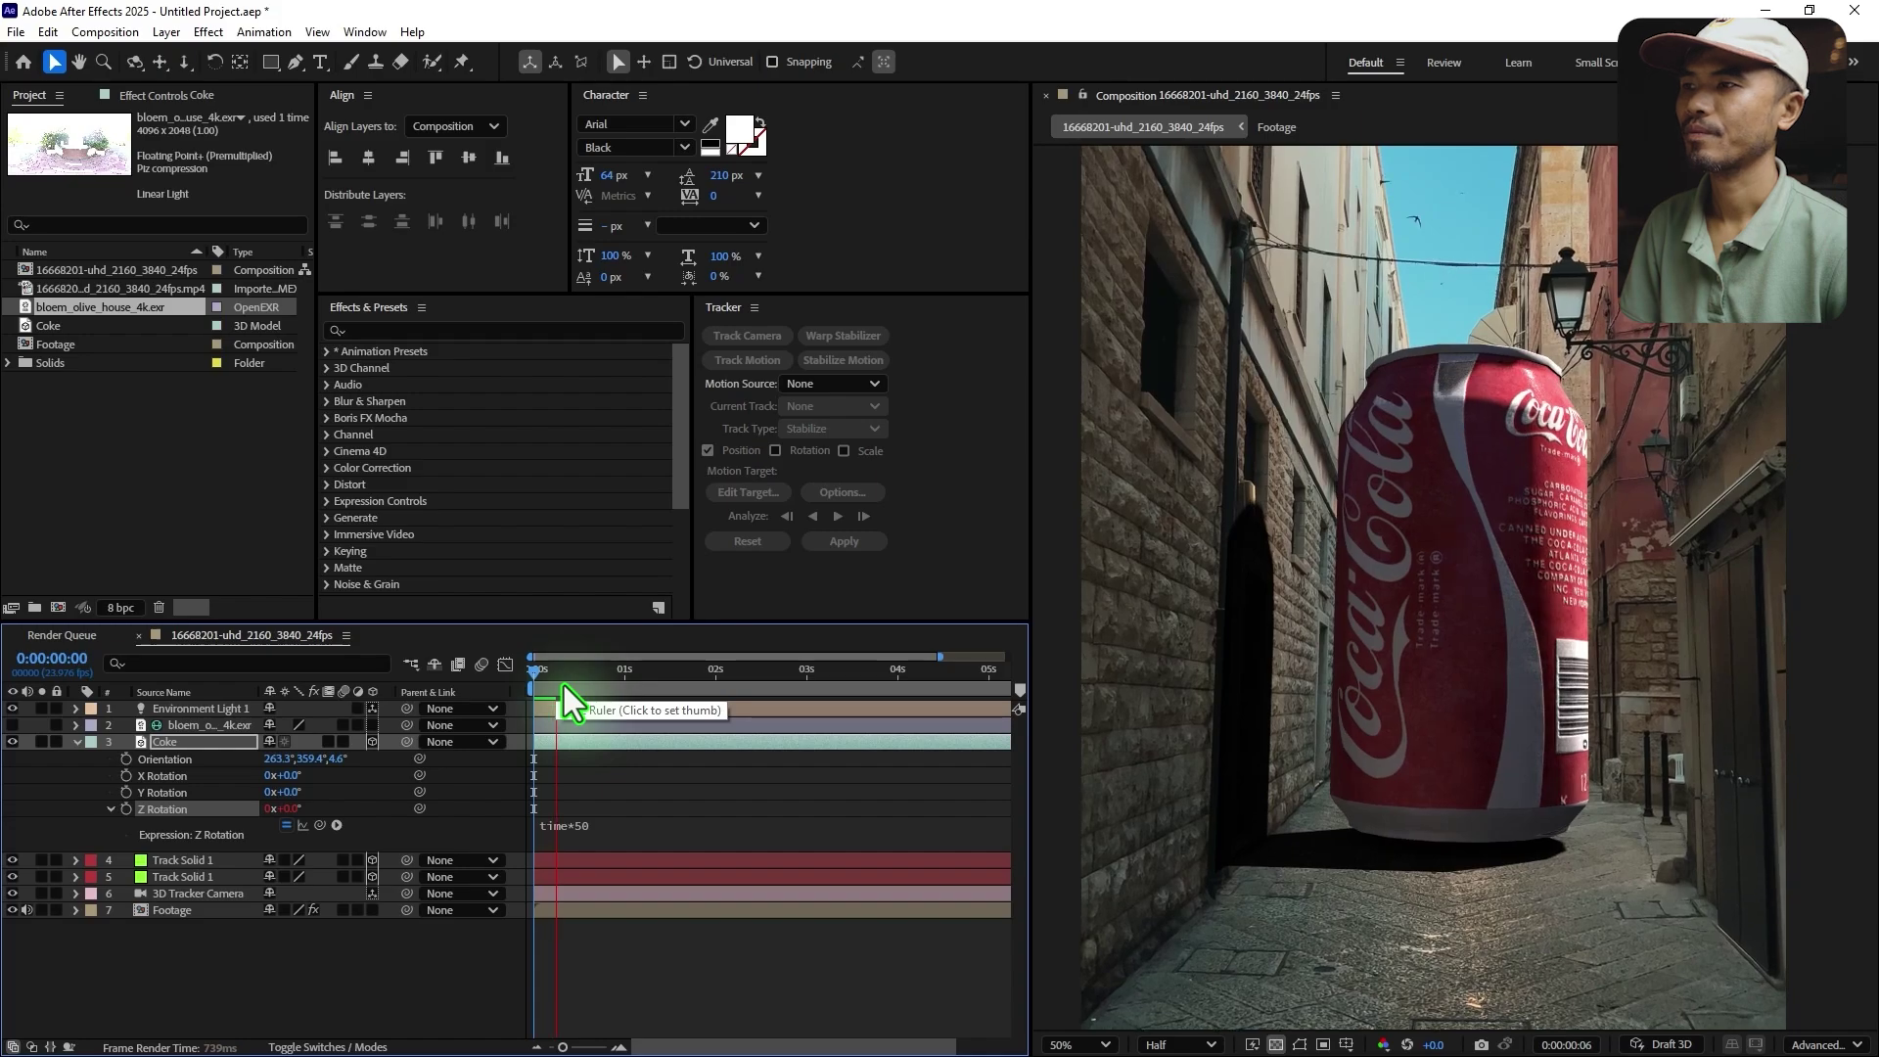
pyautogui.press('space')
pyautogui.click(26, 910)
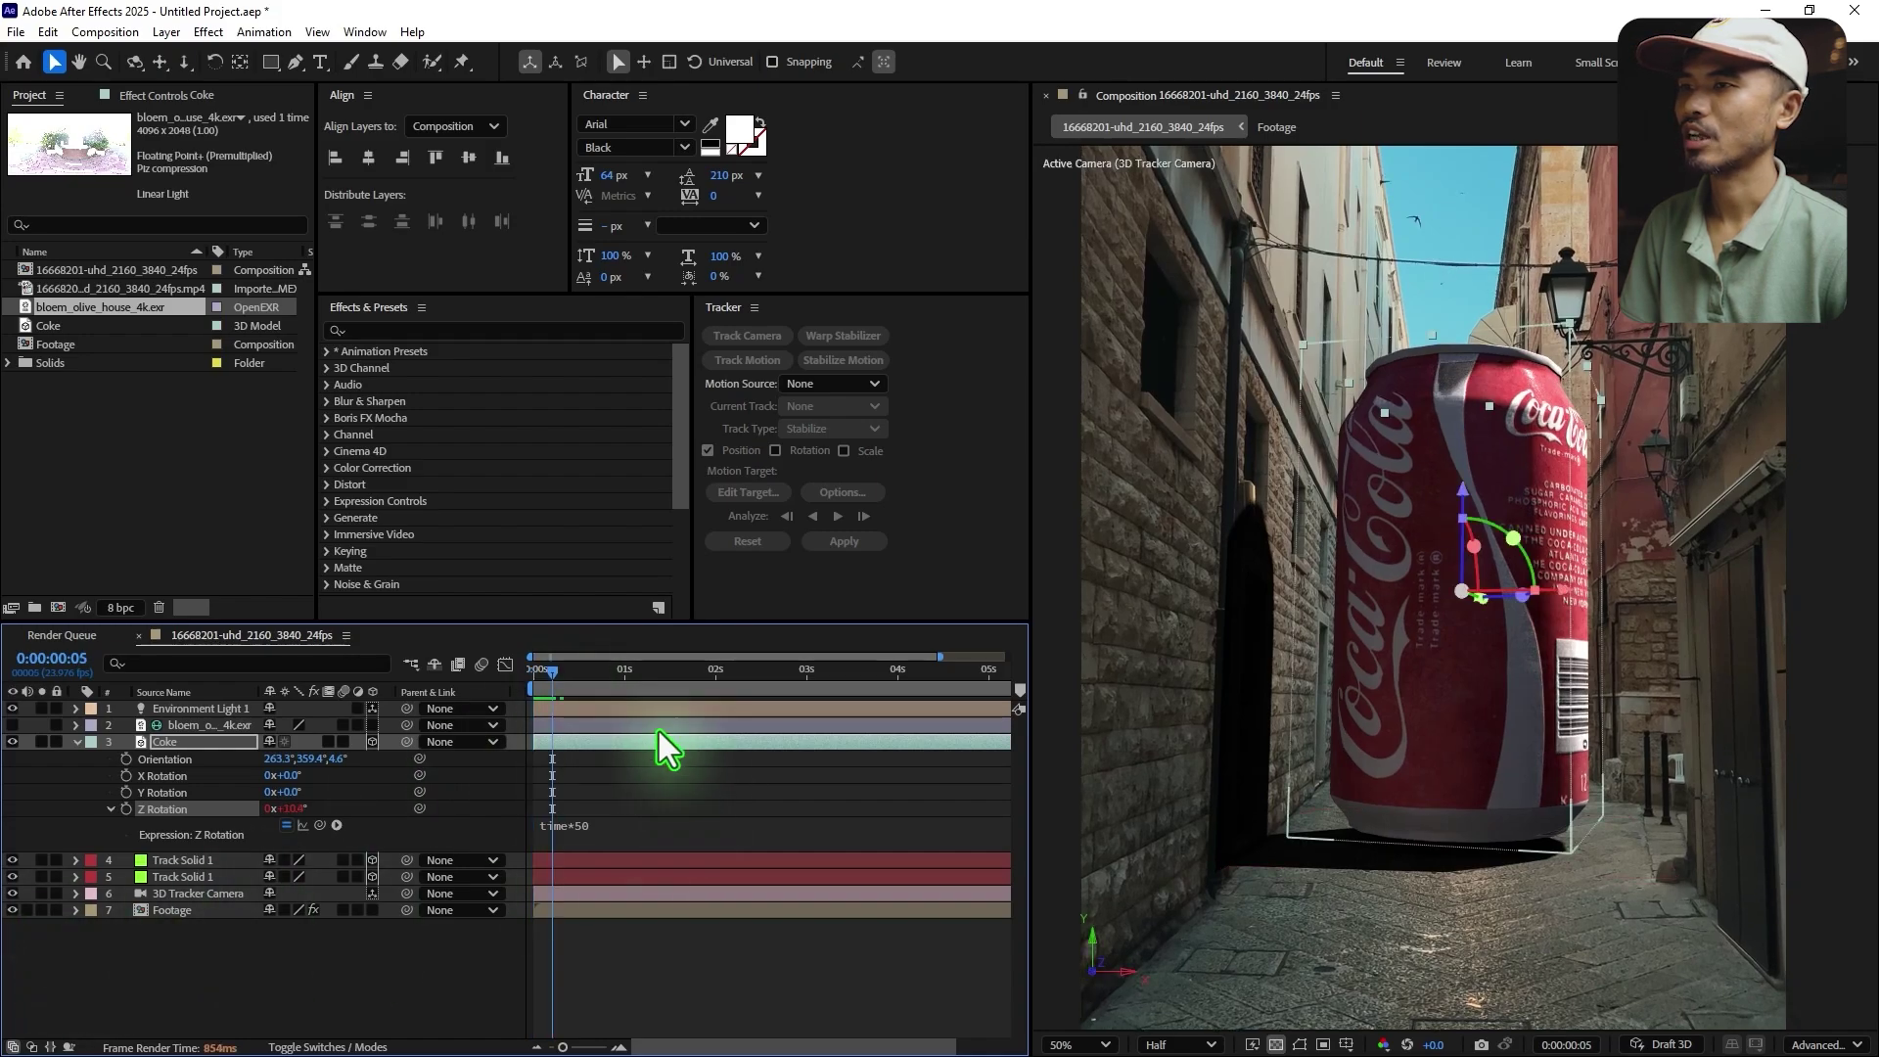
pyautogui.press('space')
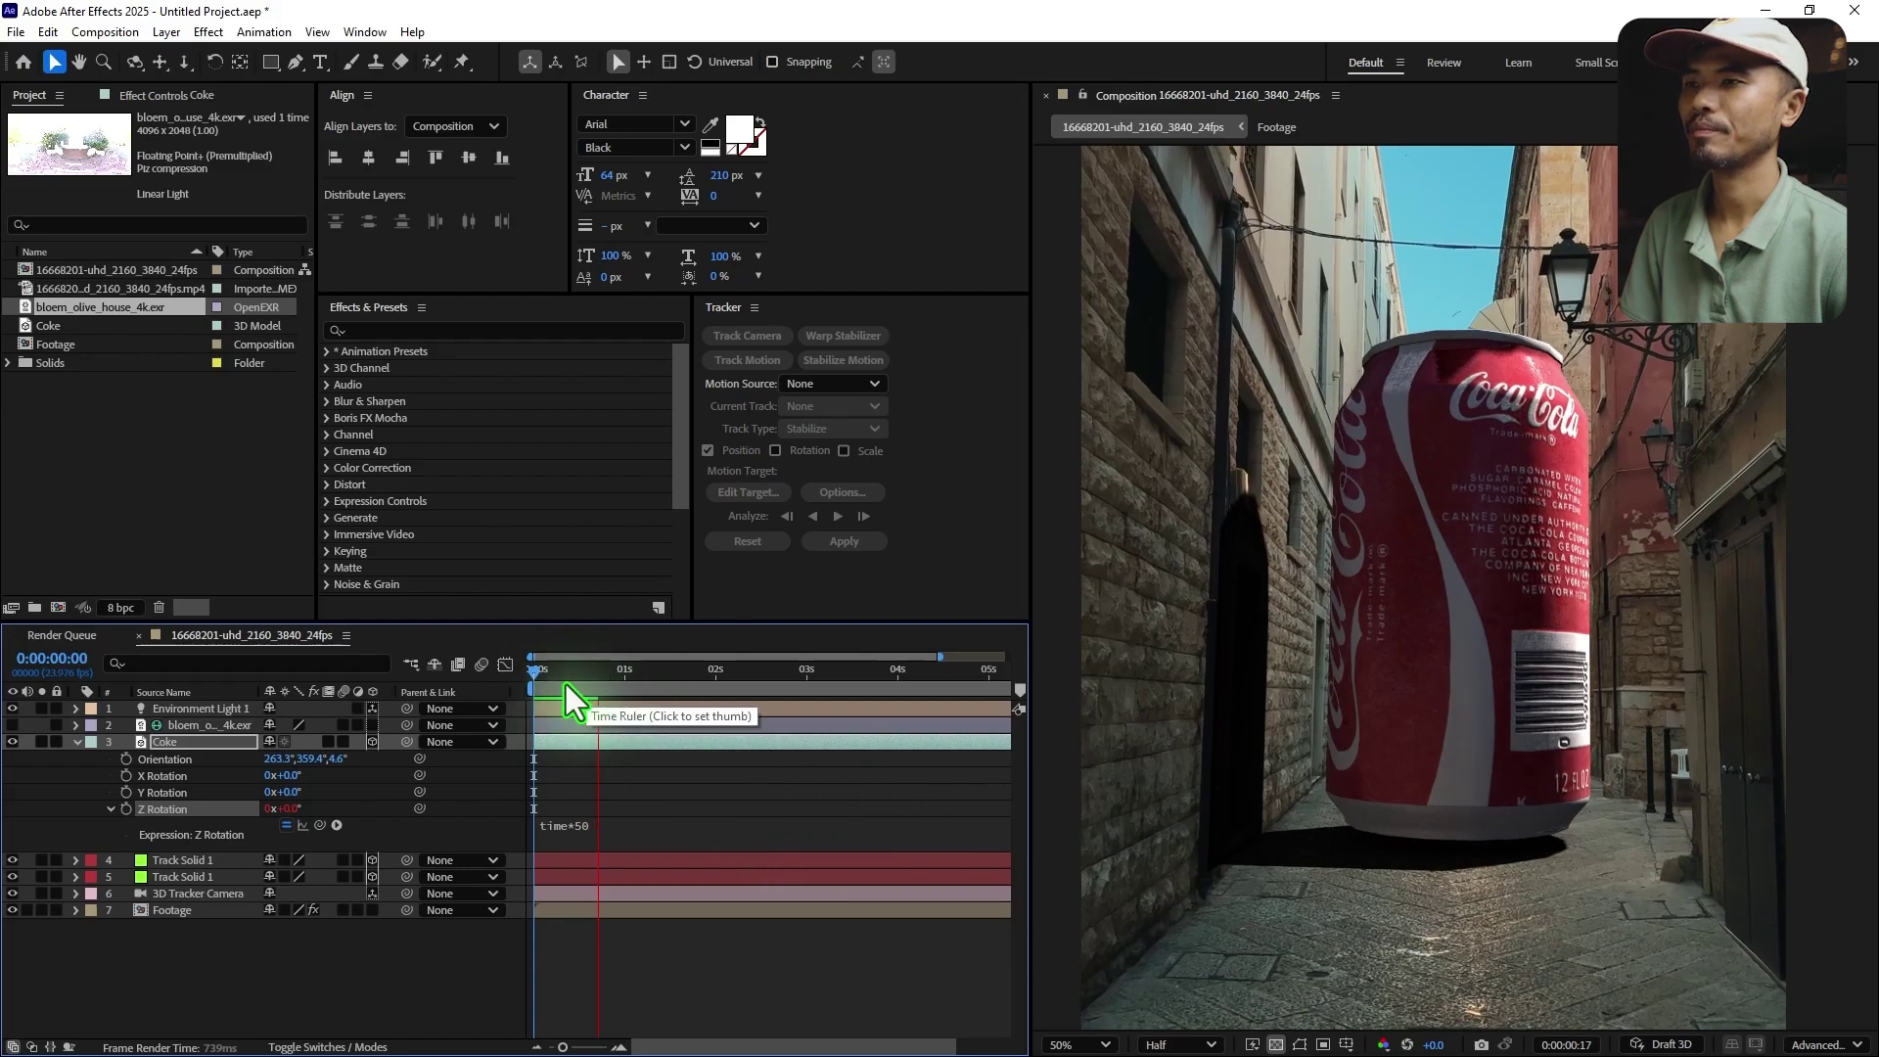
pyautogui.press('space')
pyautogui.press('space')
pyautogui.press('space')
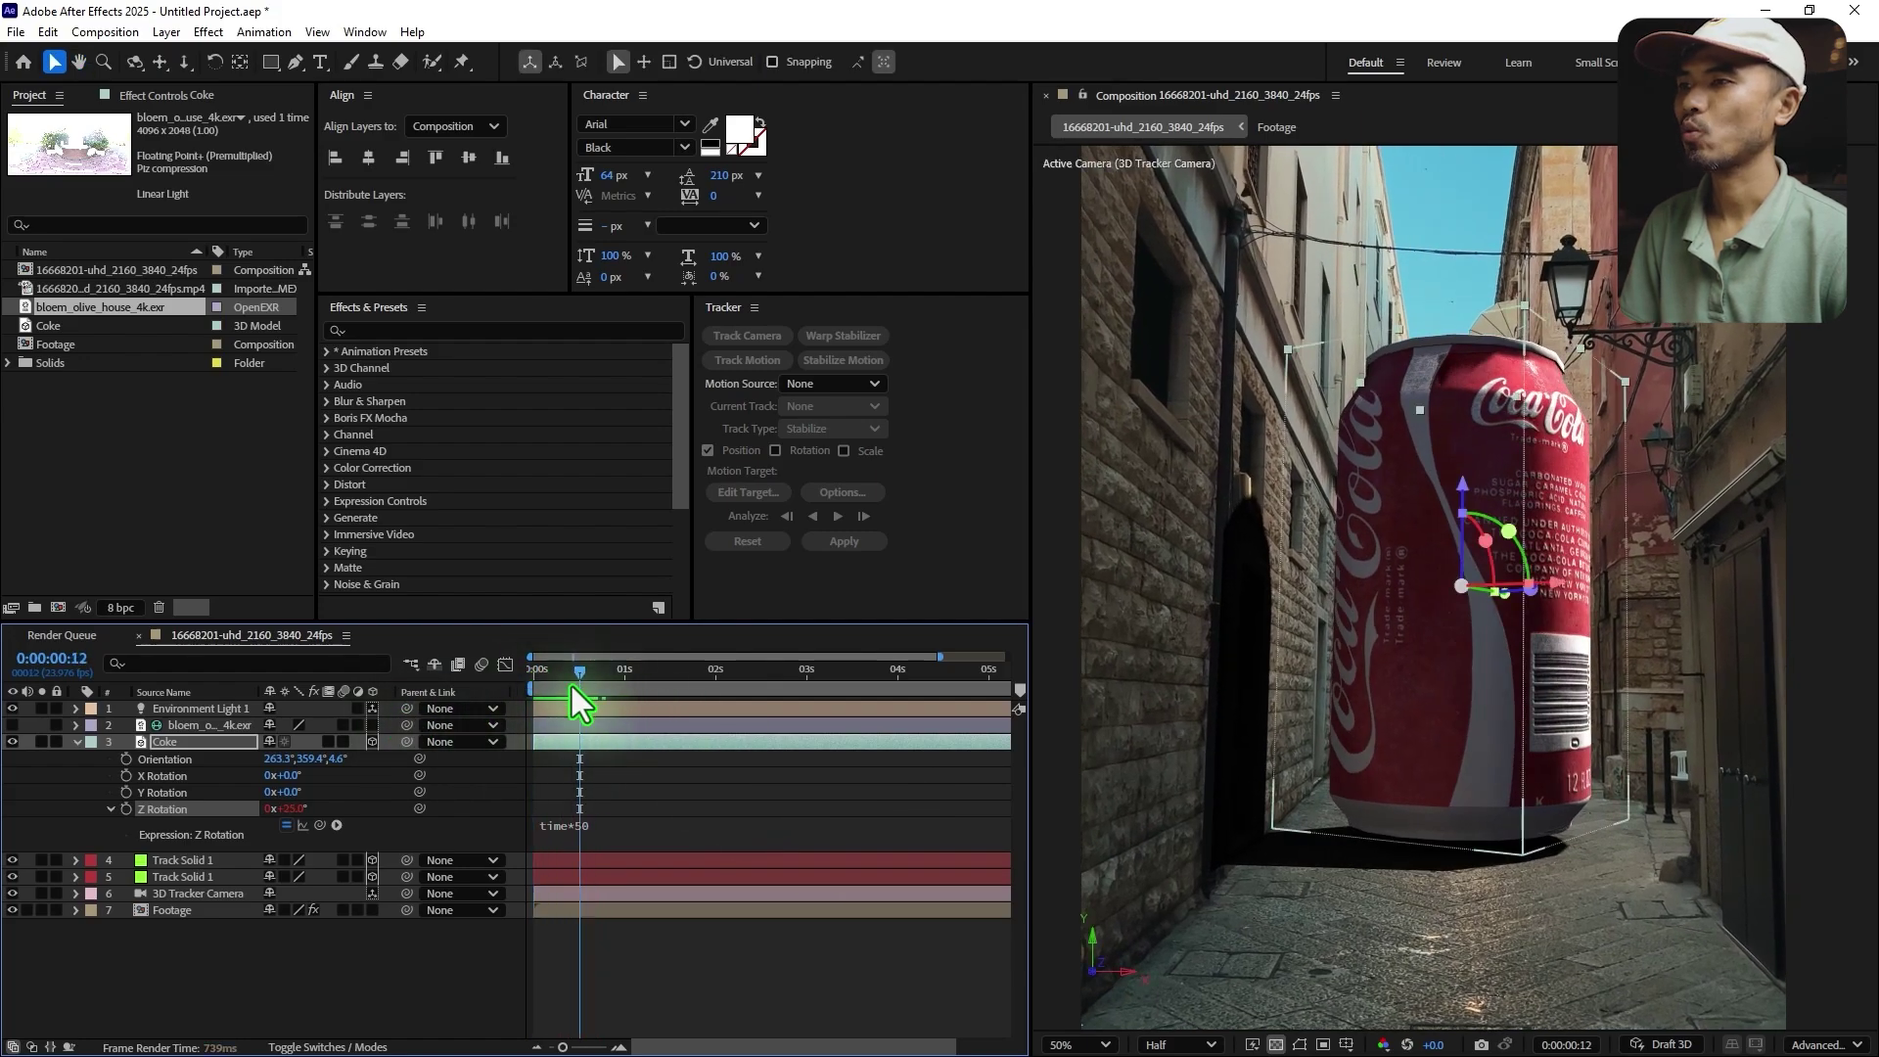
pyautogui.press('Home')
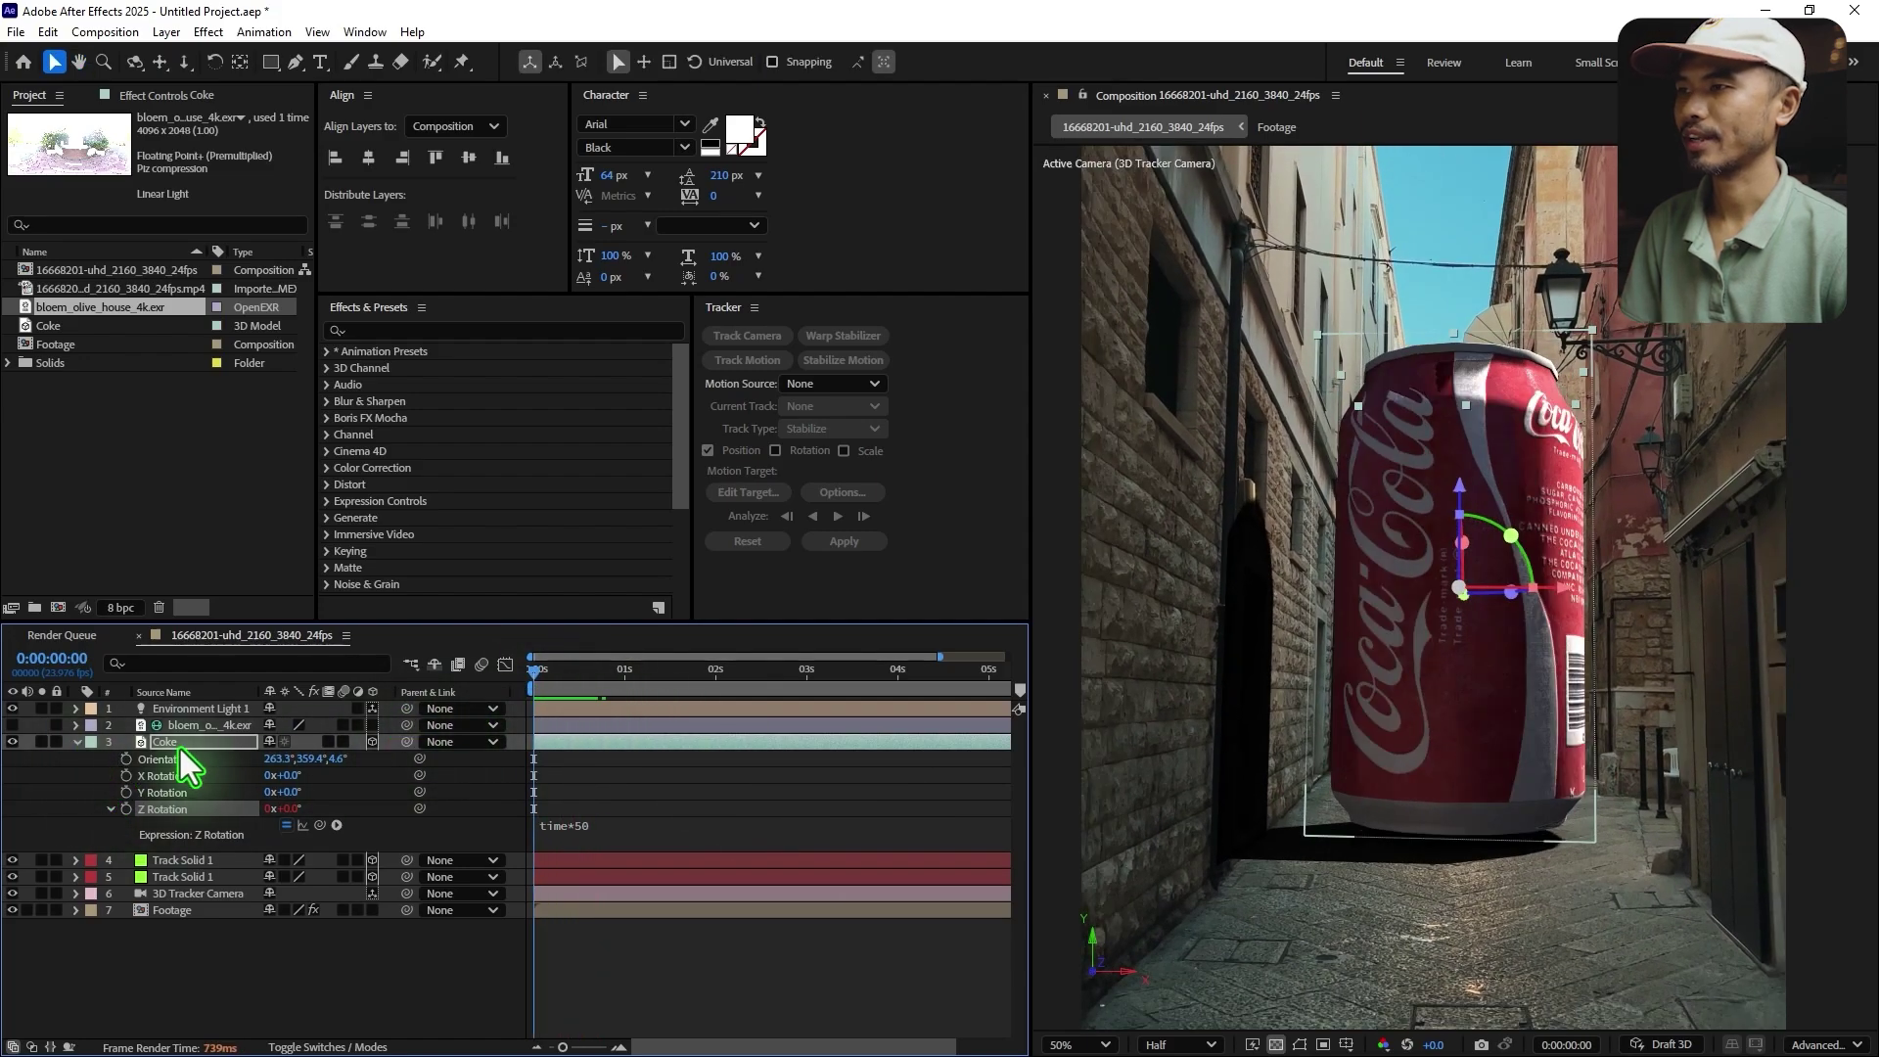
# - Reveal the Coke layer's Position property and set a Position keyframe at 1 second for the landing
pyautogui.press('Return')
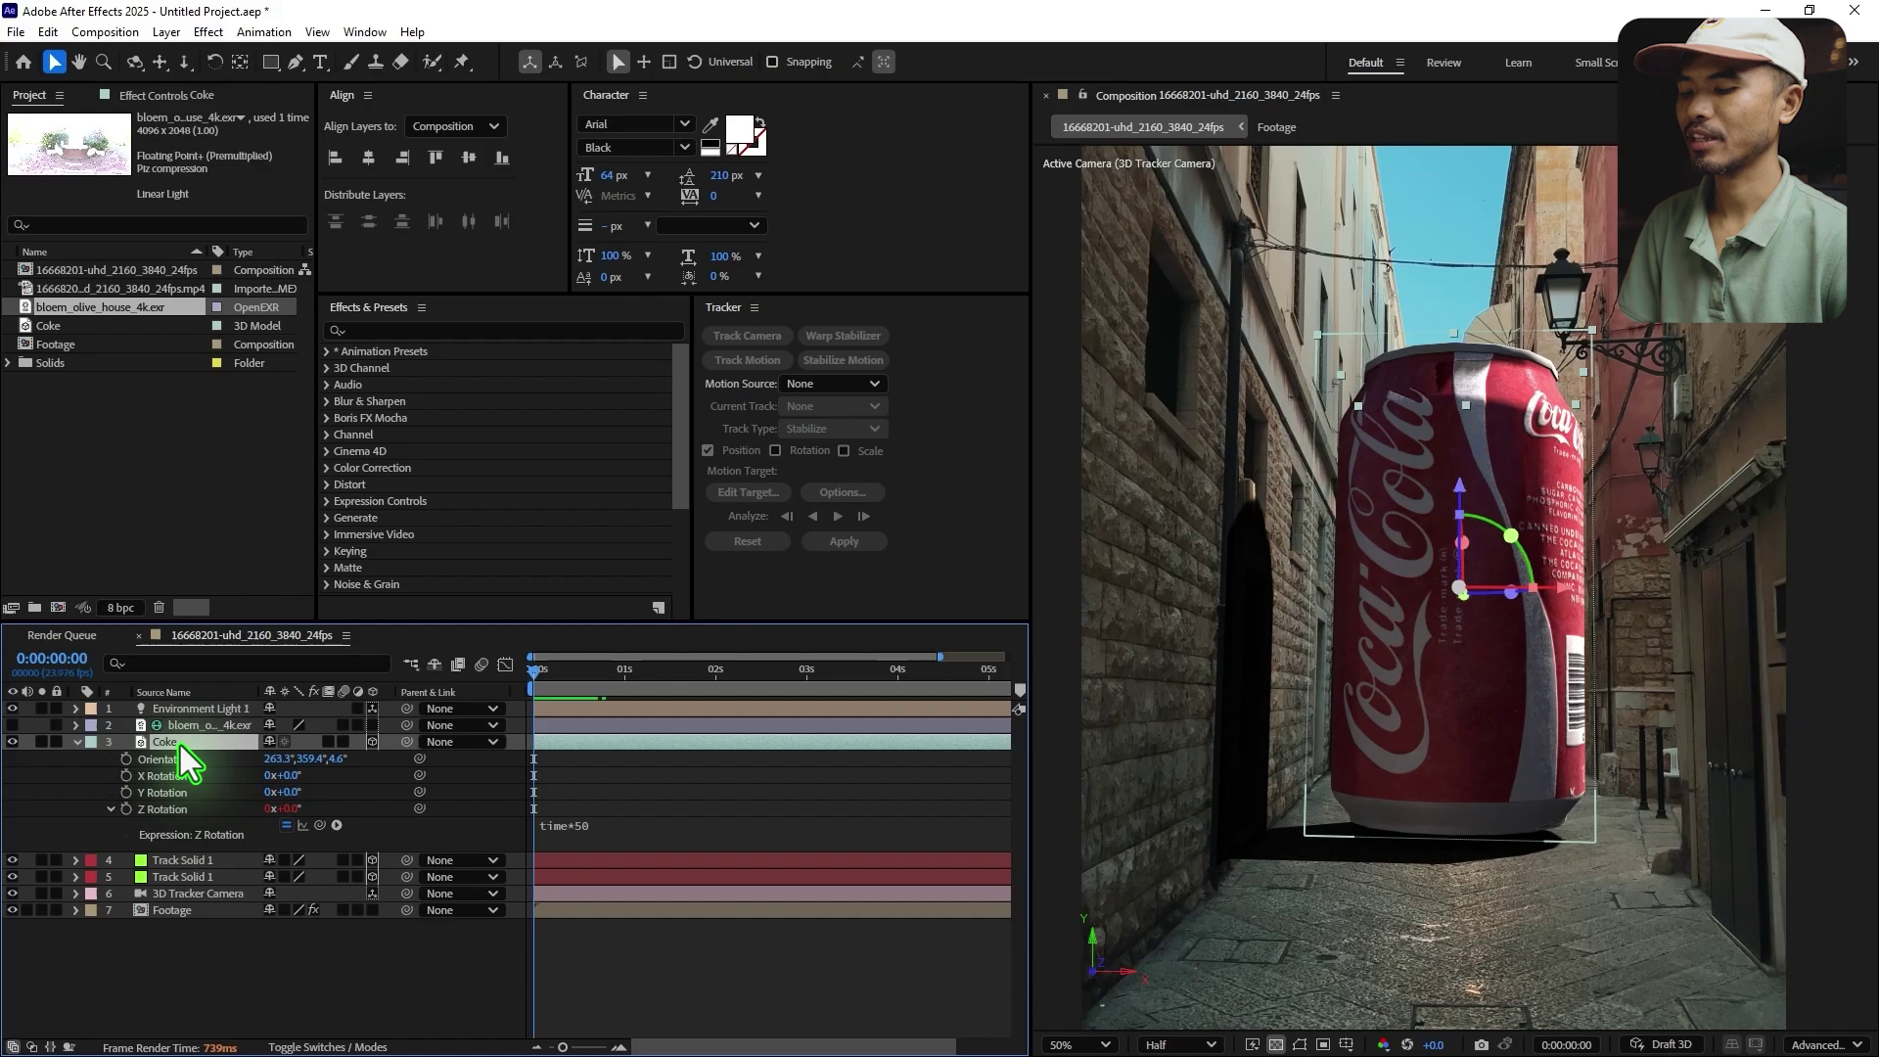
pyautogui.click(245, 931)
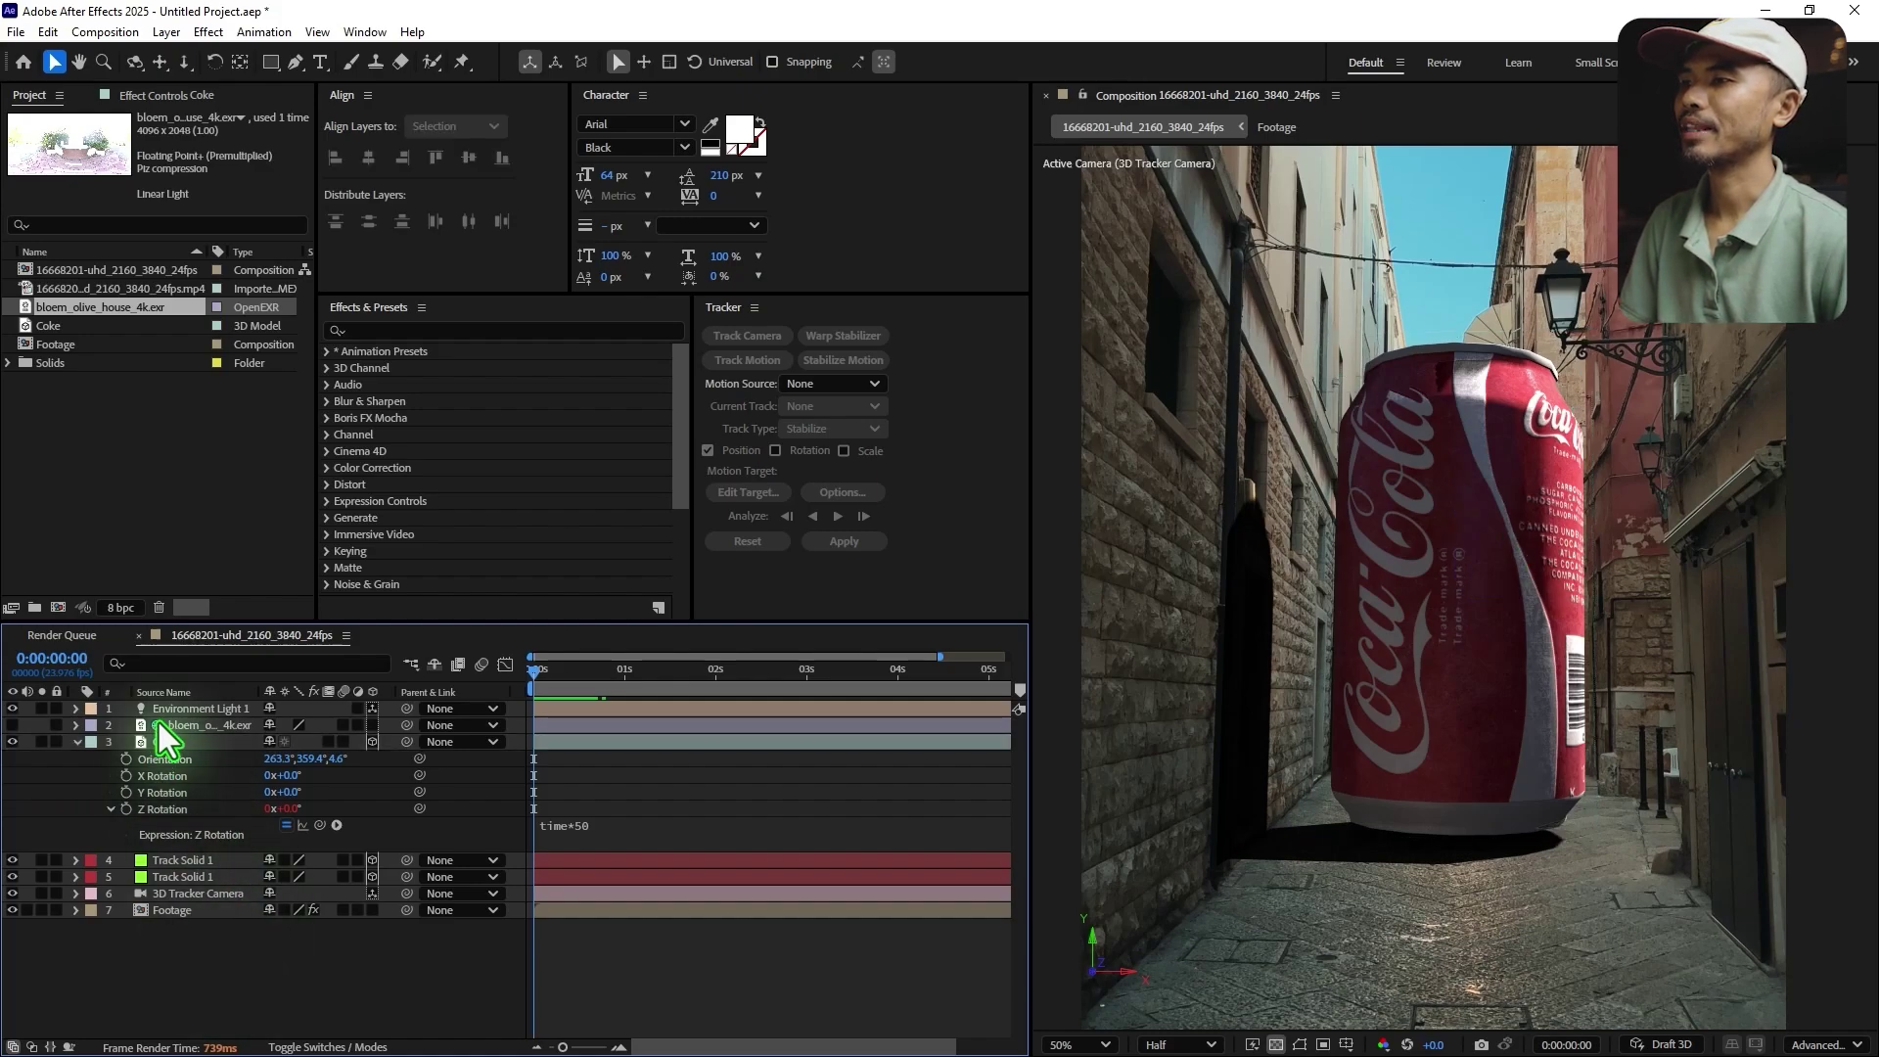
pyautogui.click(188, 745)
pyautogui.press('p')
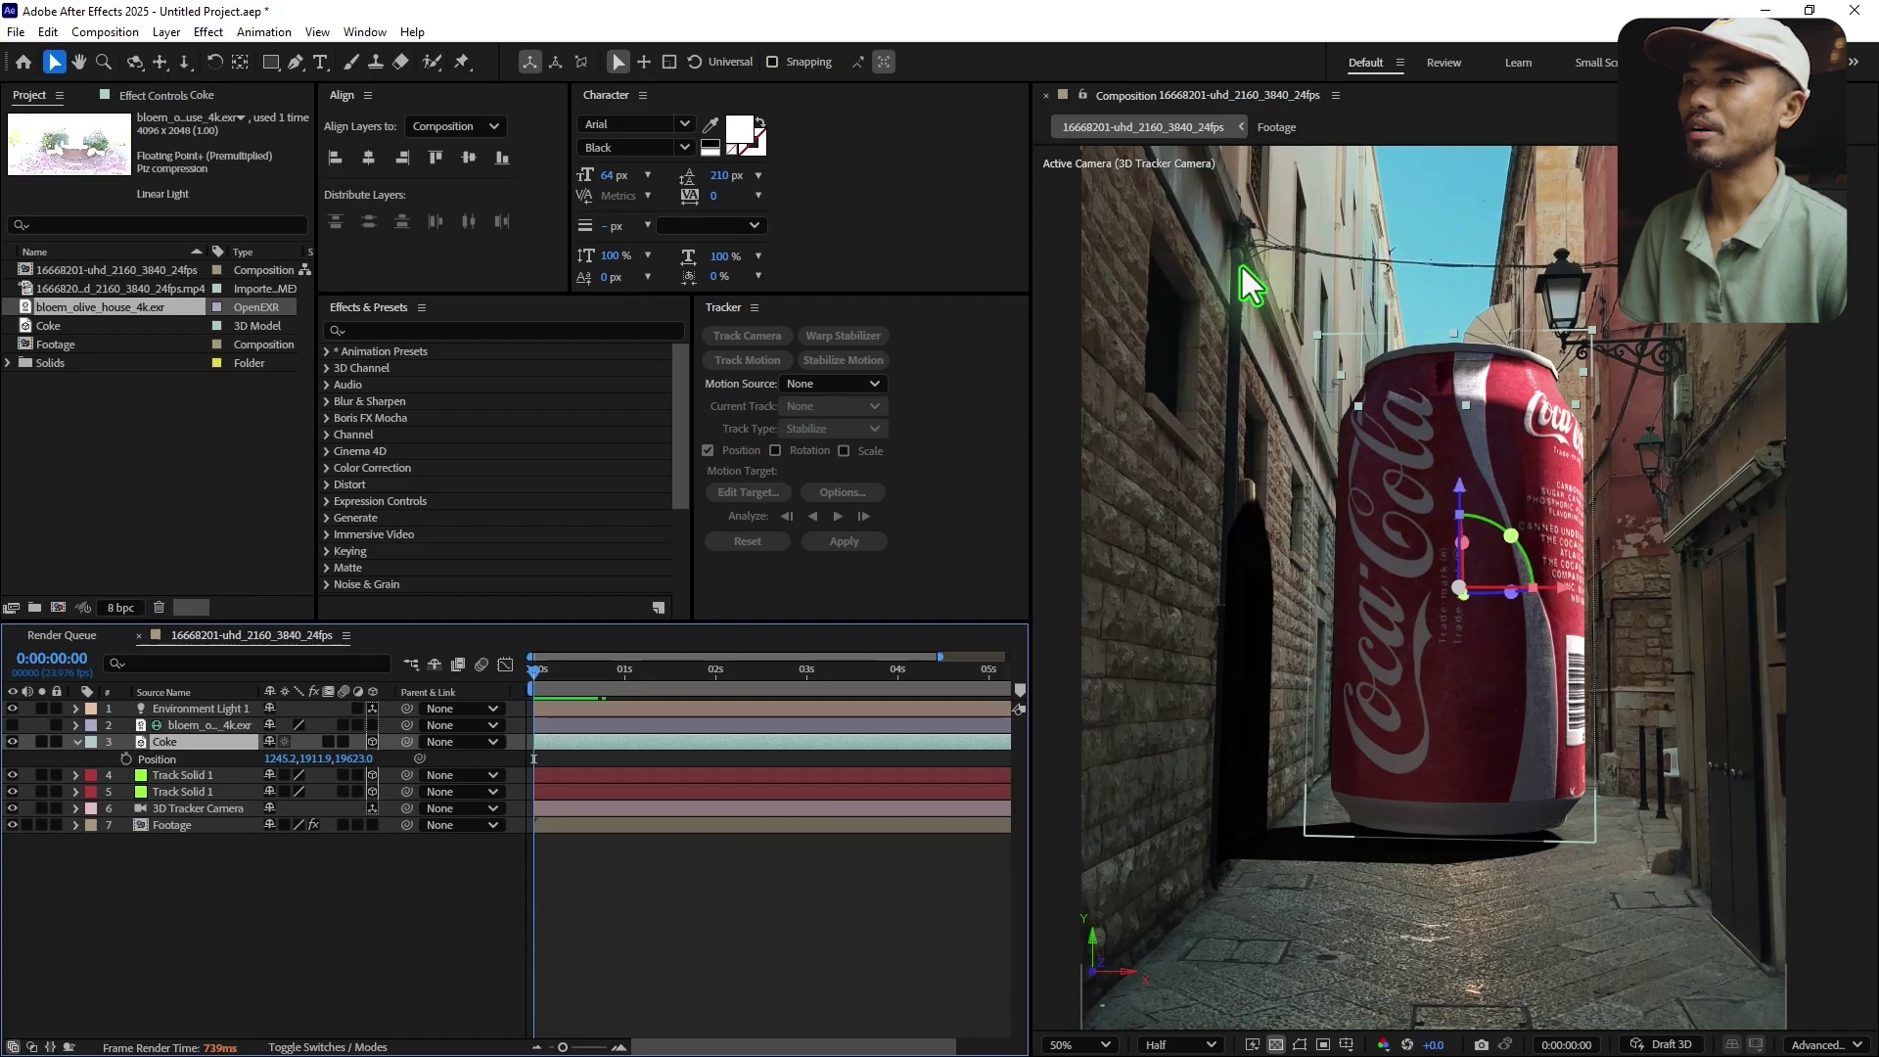
pyautogui.press('space')
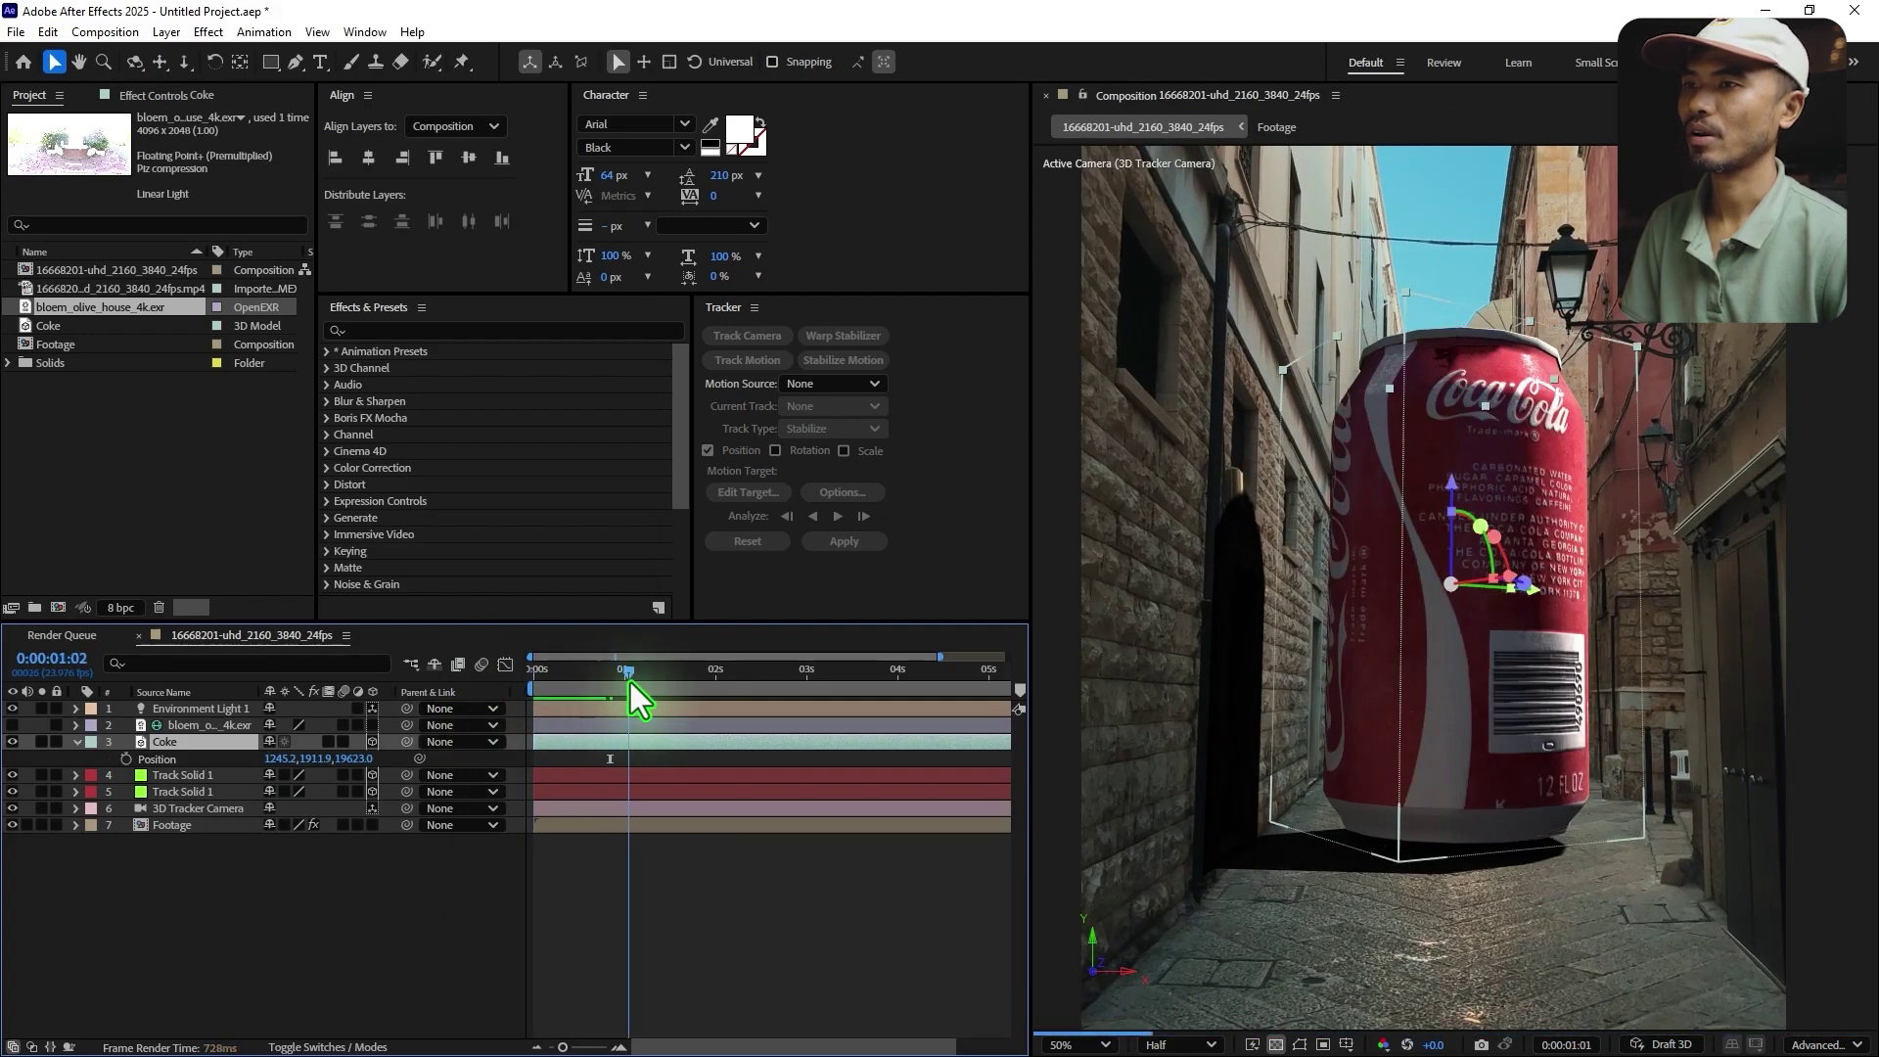
pyautogui.click(126, 760)
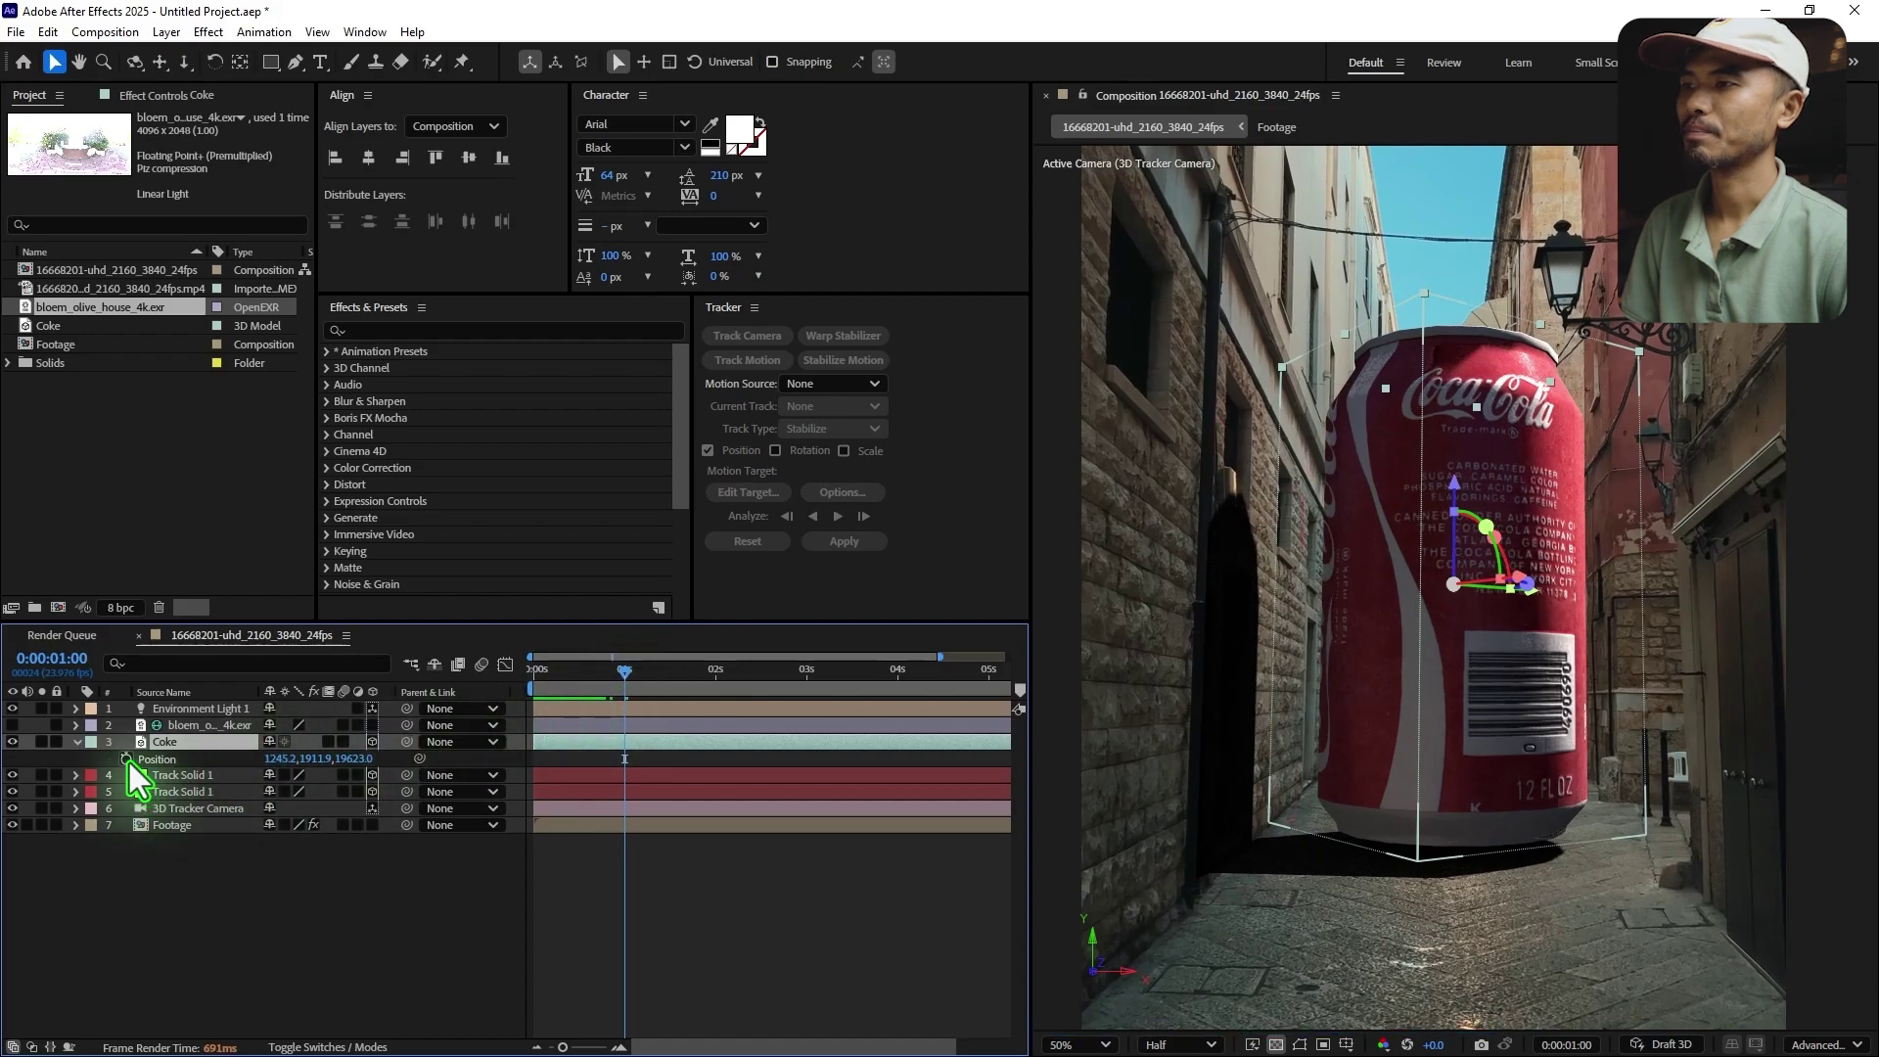
# - At the first frame, raise the Coke can straight up until it sits completely above the alley footage
pyautogui.moveTo(616, 675); pyautogui.dragTo(489, 703)
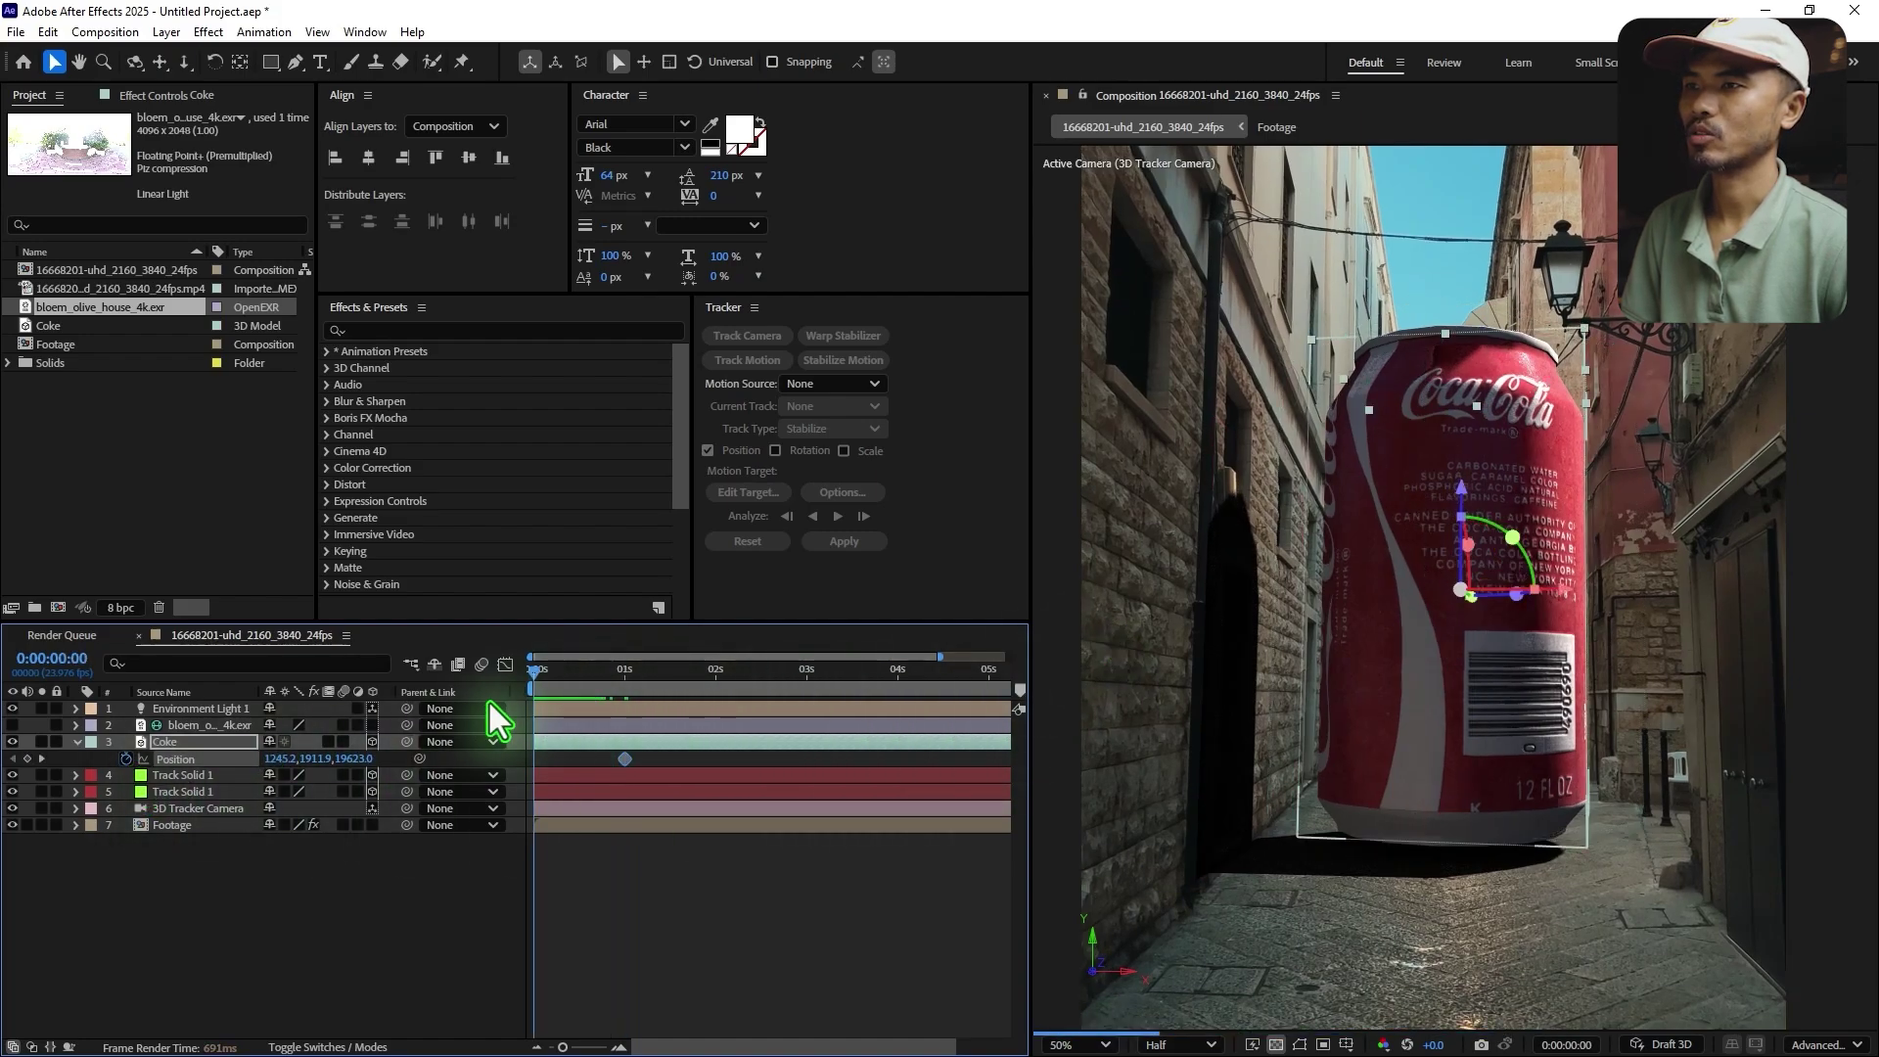
pyautogui.scroll(-2, 1277, 612)
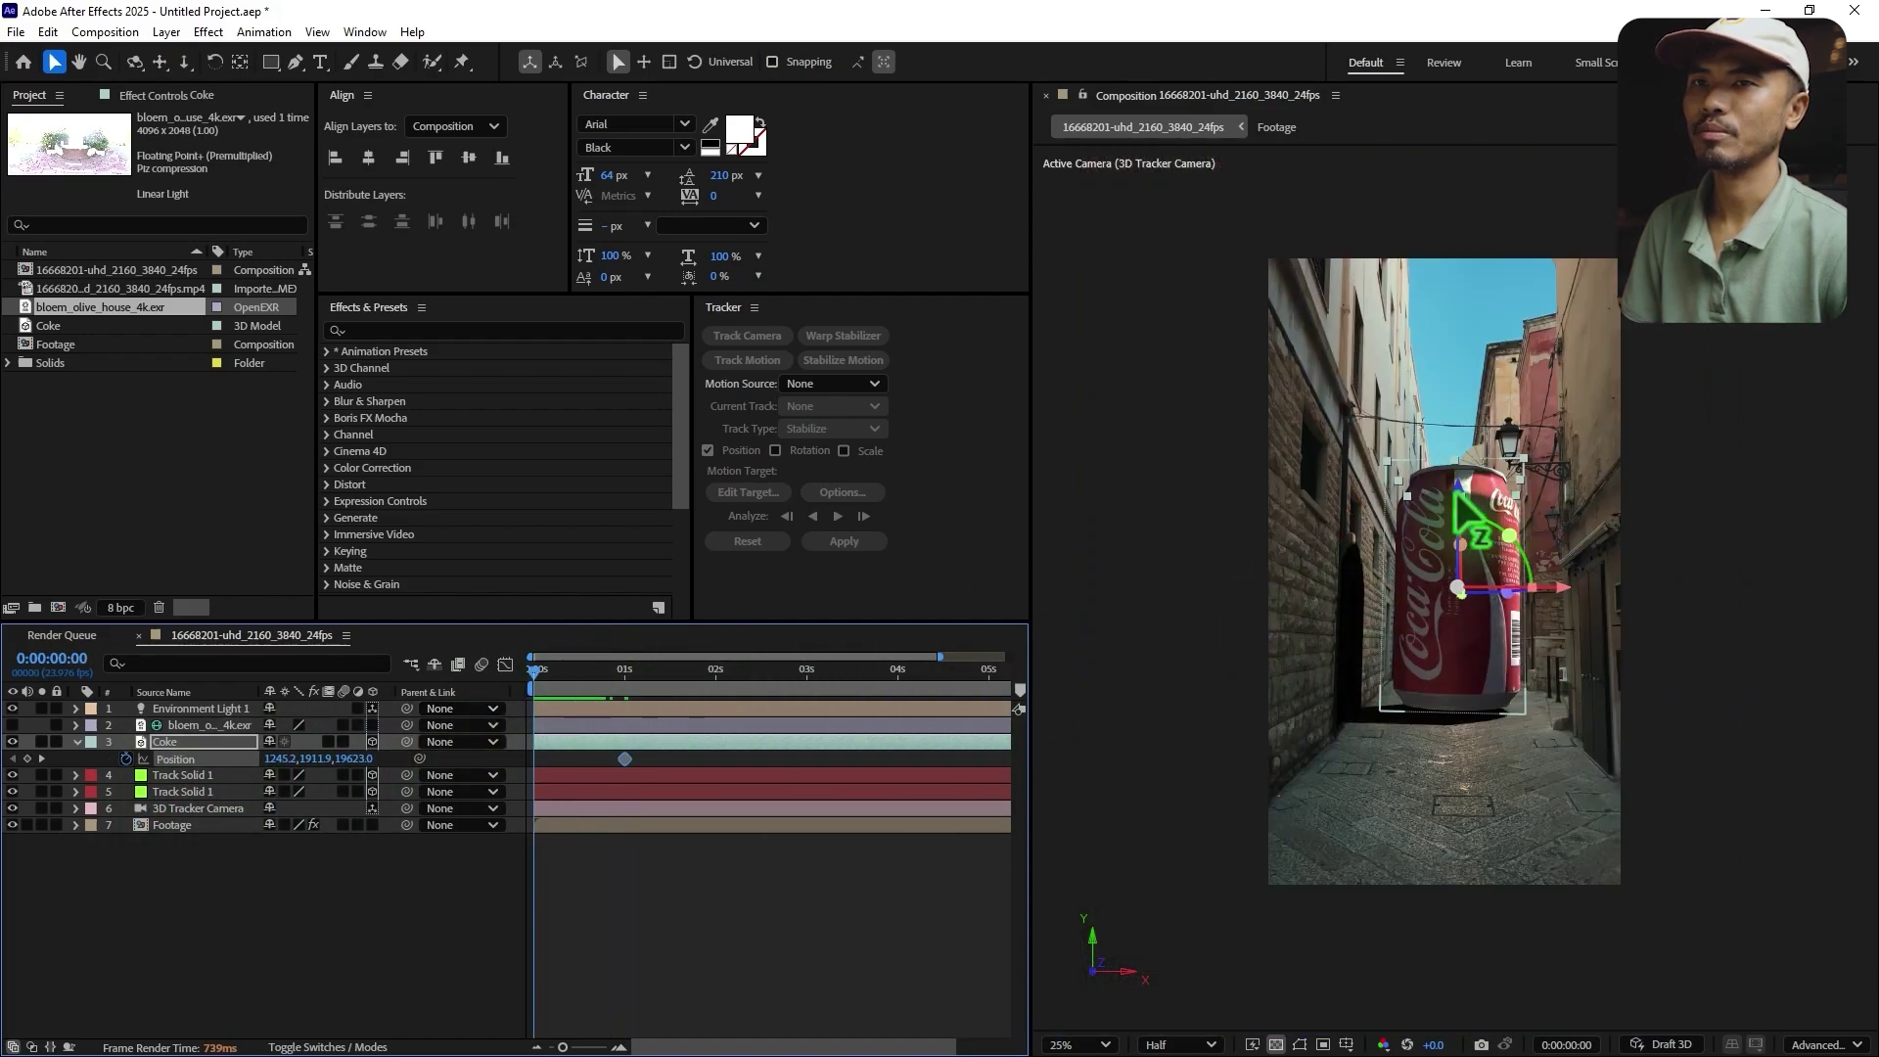
pyautogui.moveTo(1464, 520); pyautogui.dragTo(1455, 25)
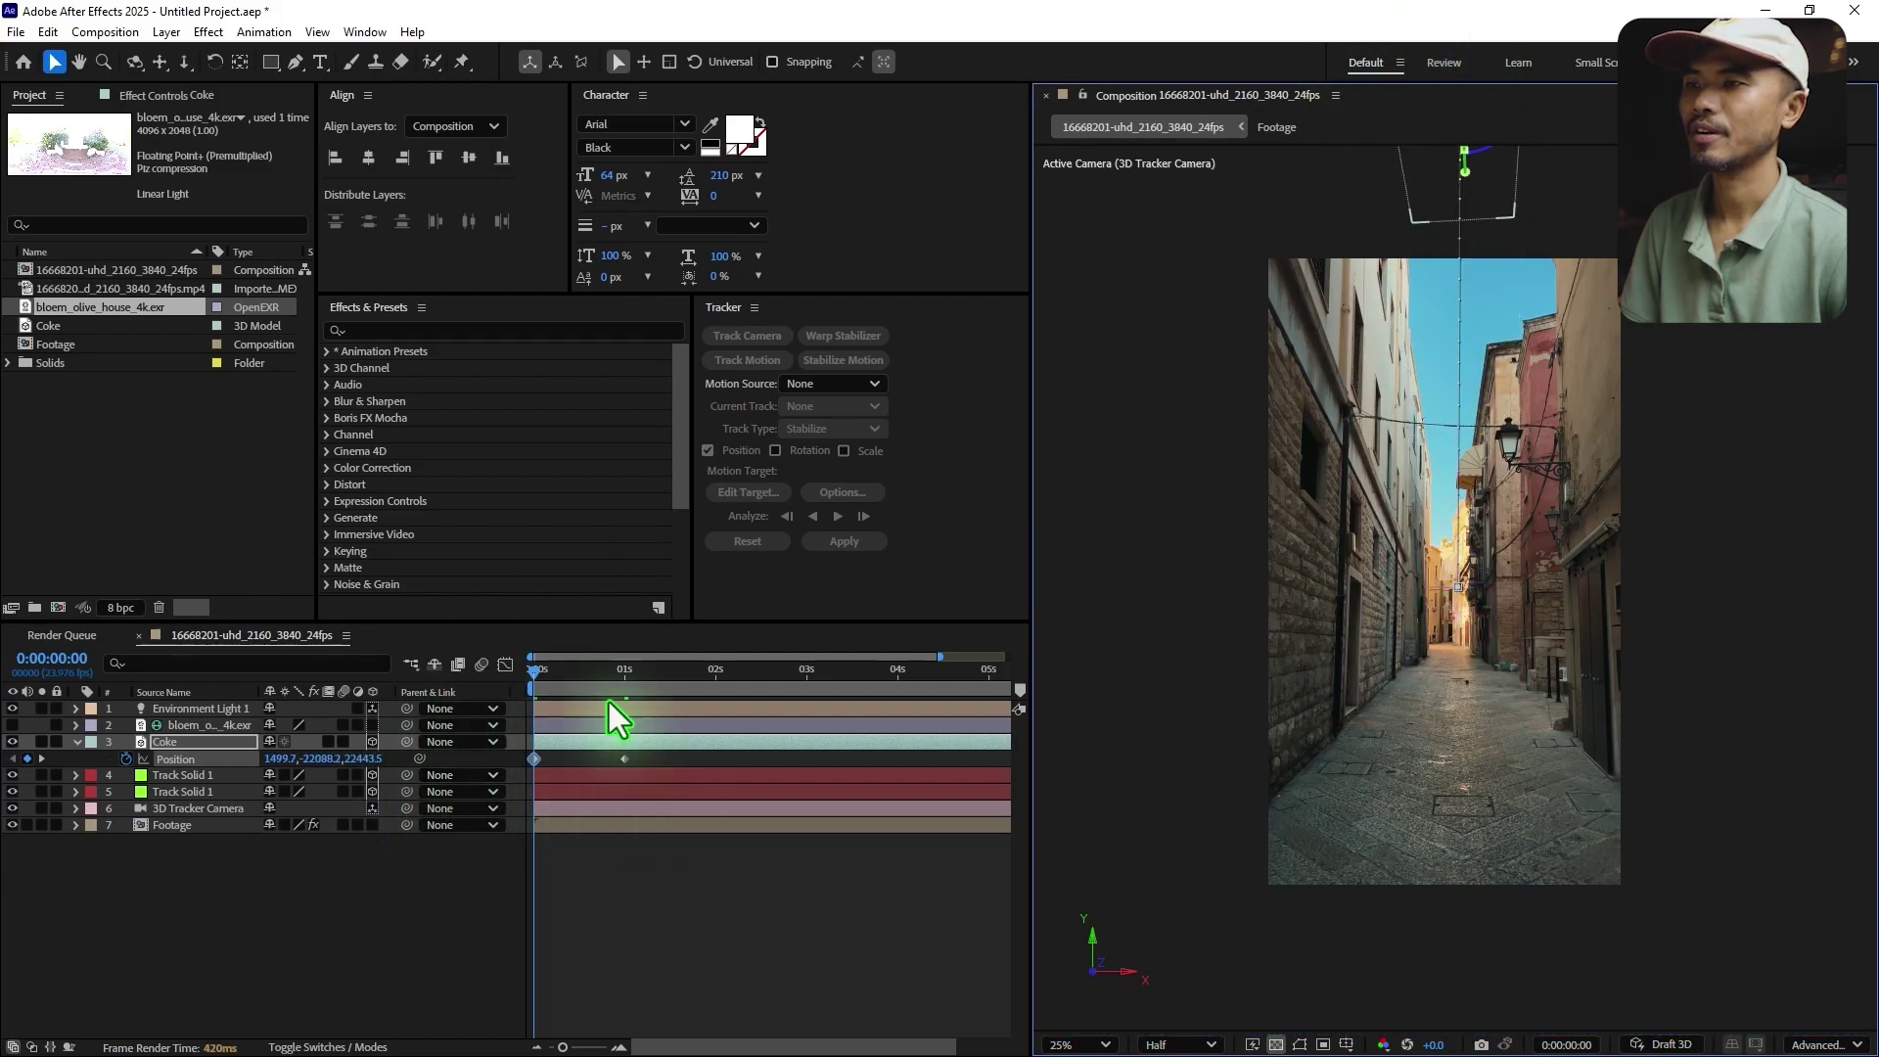
# - At 0:00:01:11, lift the can off the ground to a Y Position of about 774 for a bounce
pyautogui.moveTo(538, 671); pyautogui.dragTo(625, 730)
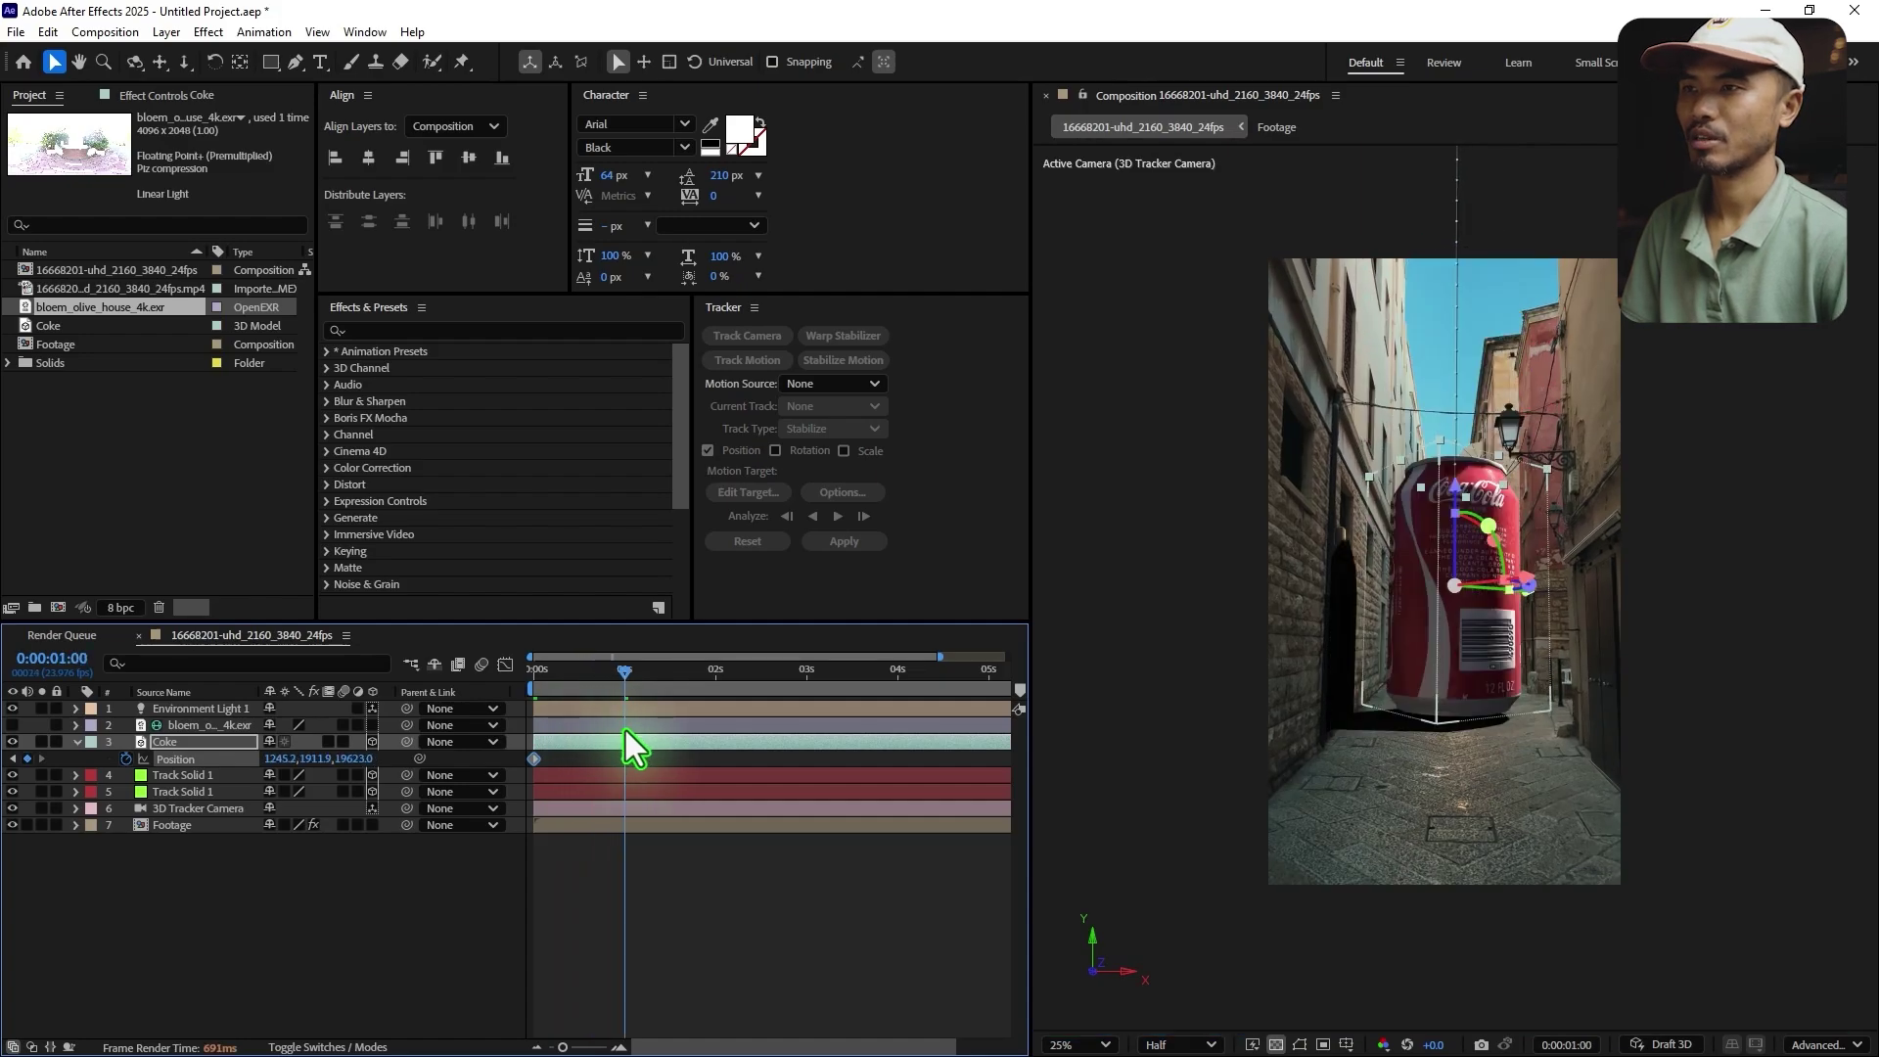
pyautogui.press('space')
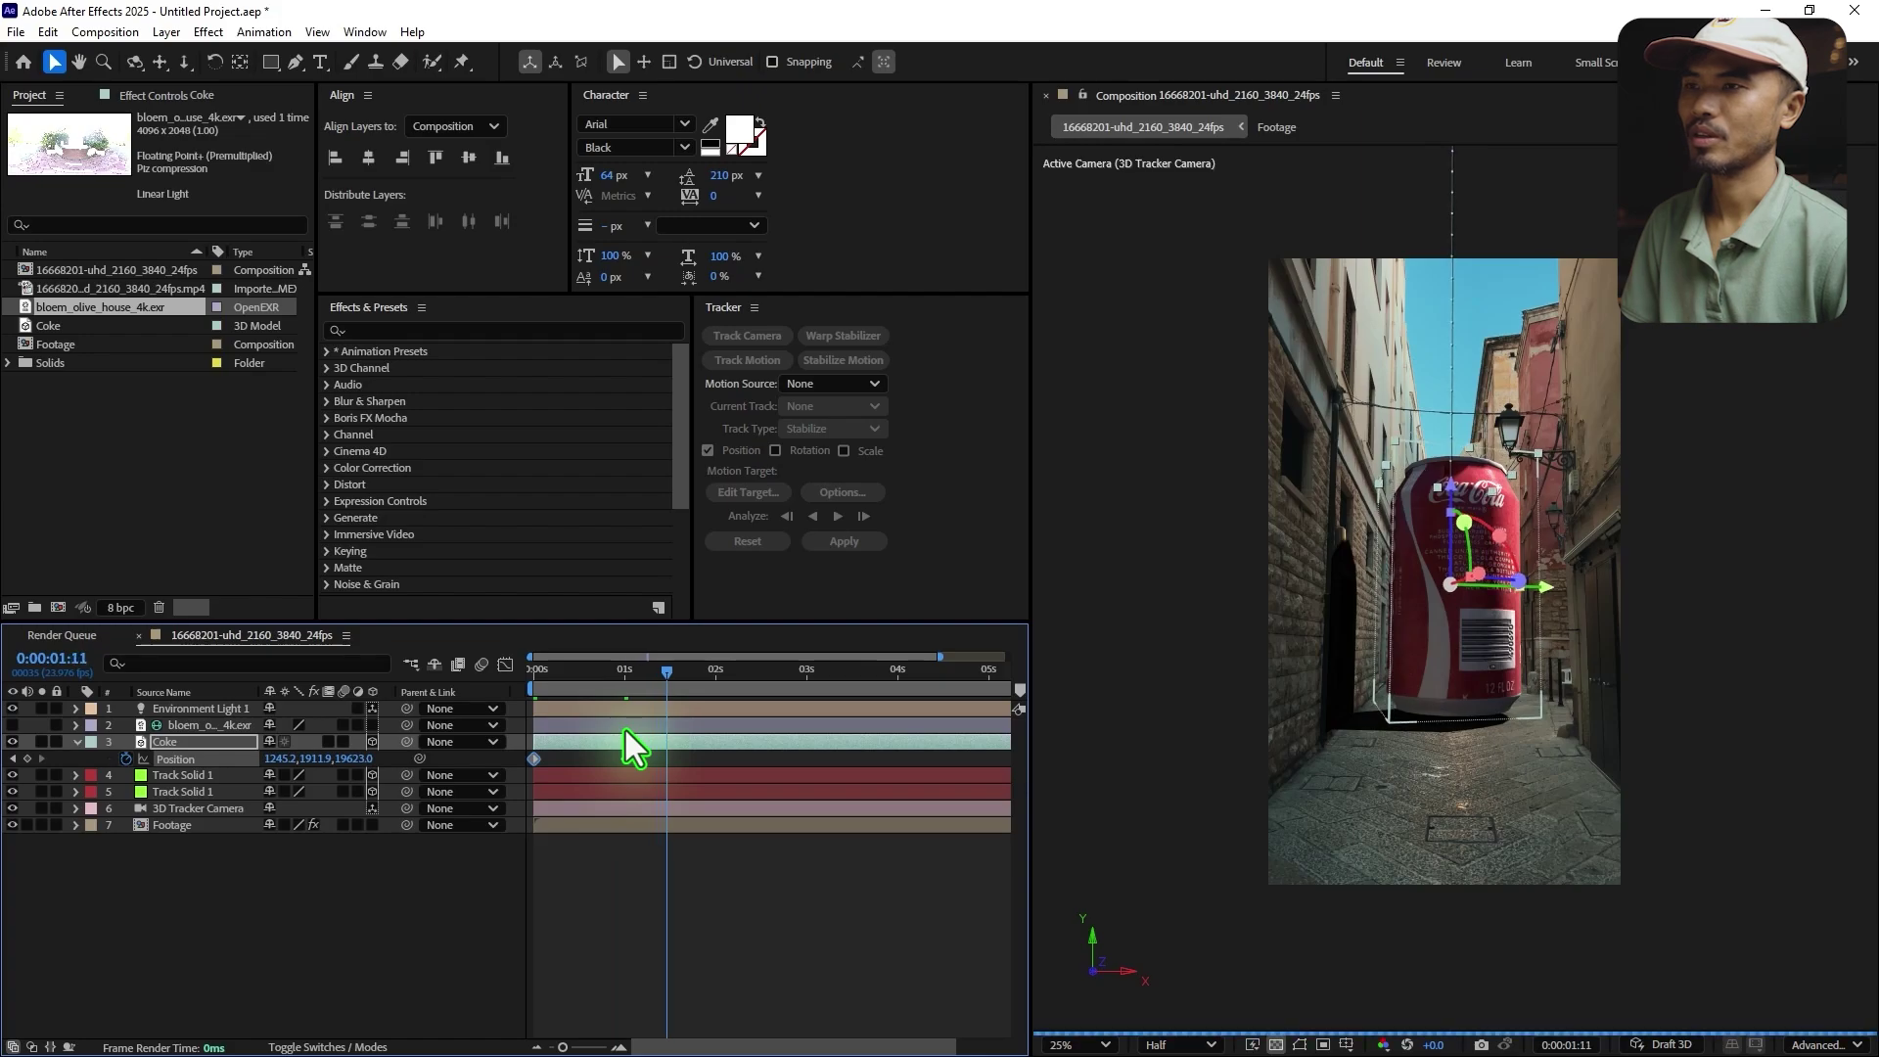
pyautogui.press('.')
pyautogui.press('.')
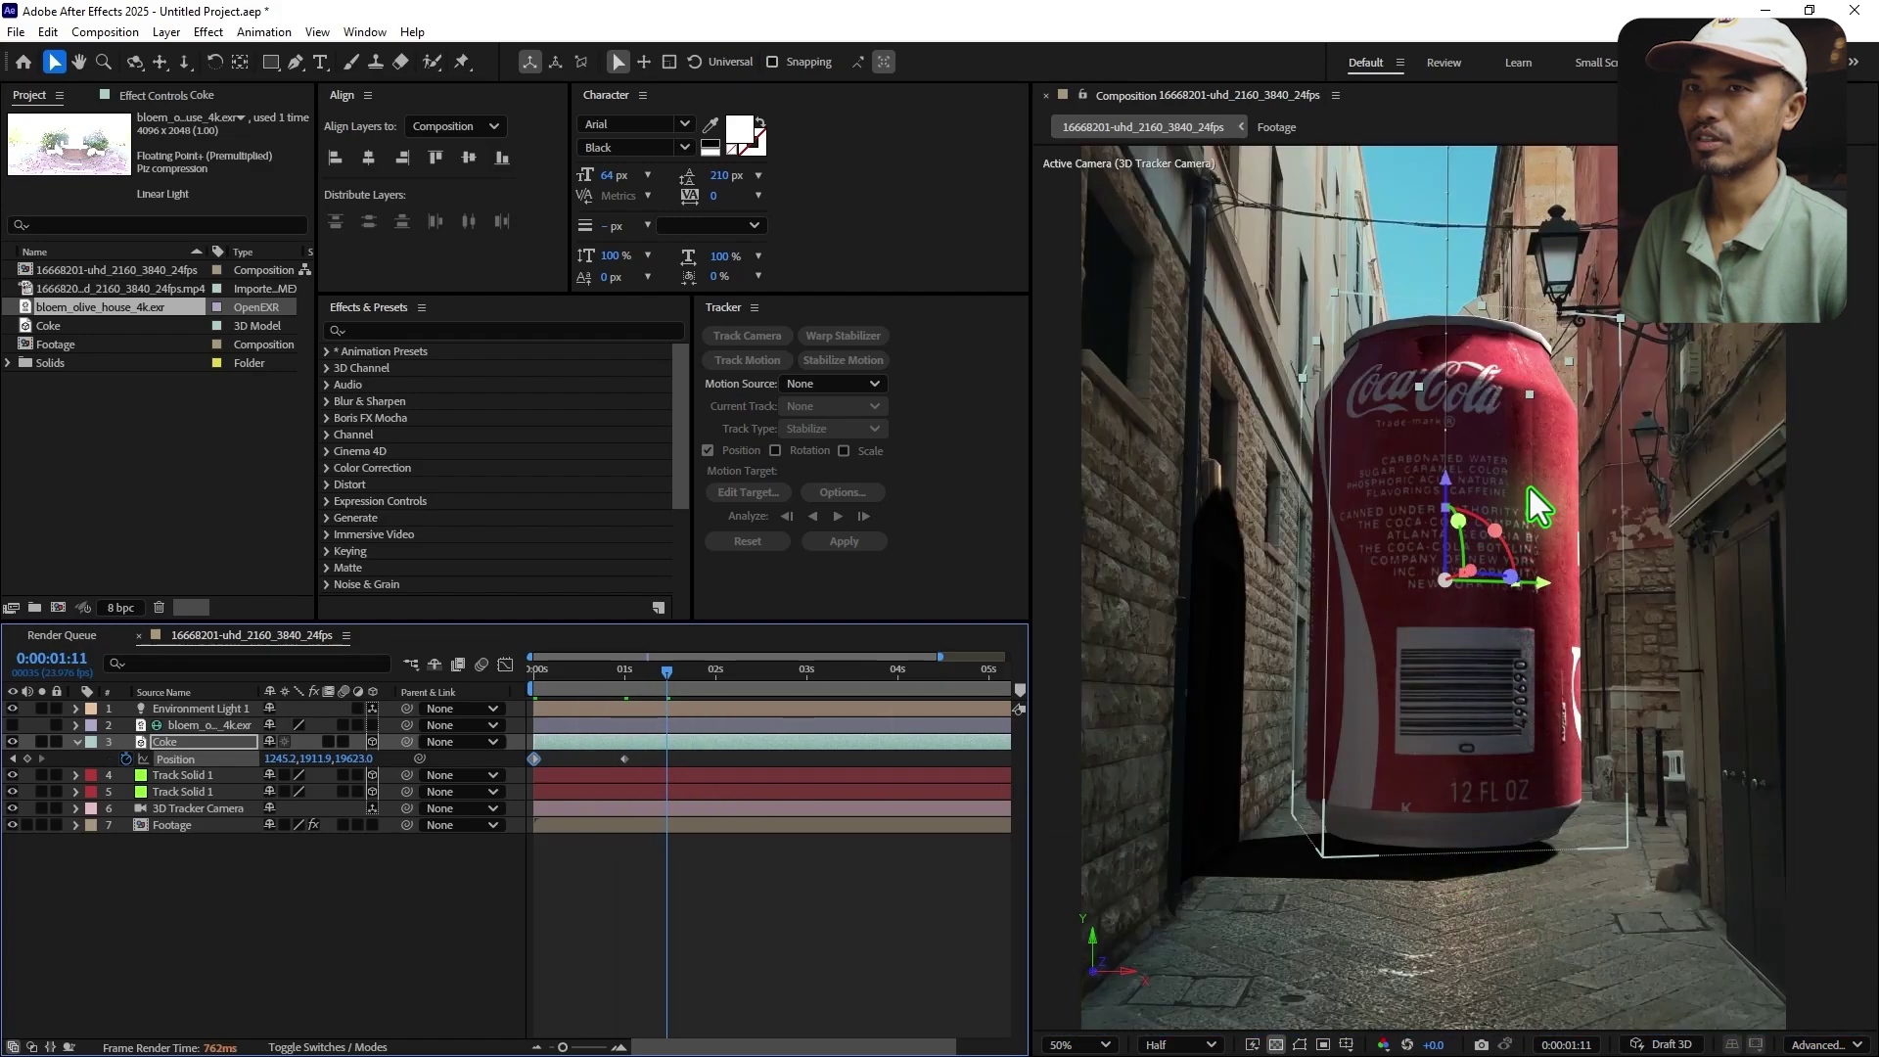
pyautogui.moveTo(1447, 486); pyautogui.dragTo(1434, 425)
# - Copy the 1-second landing Position keyframe to 0:00:01:21 and apply Easy Ease to all four Position keyframes
pyautogui.moveTo(675, 682); pyautogui.dragTo(708, 703)
pyautogui.click(626, 759)
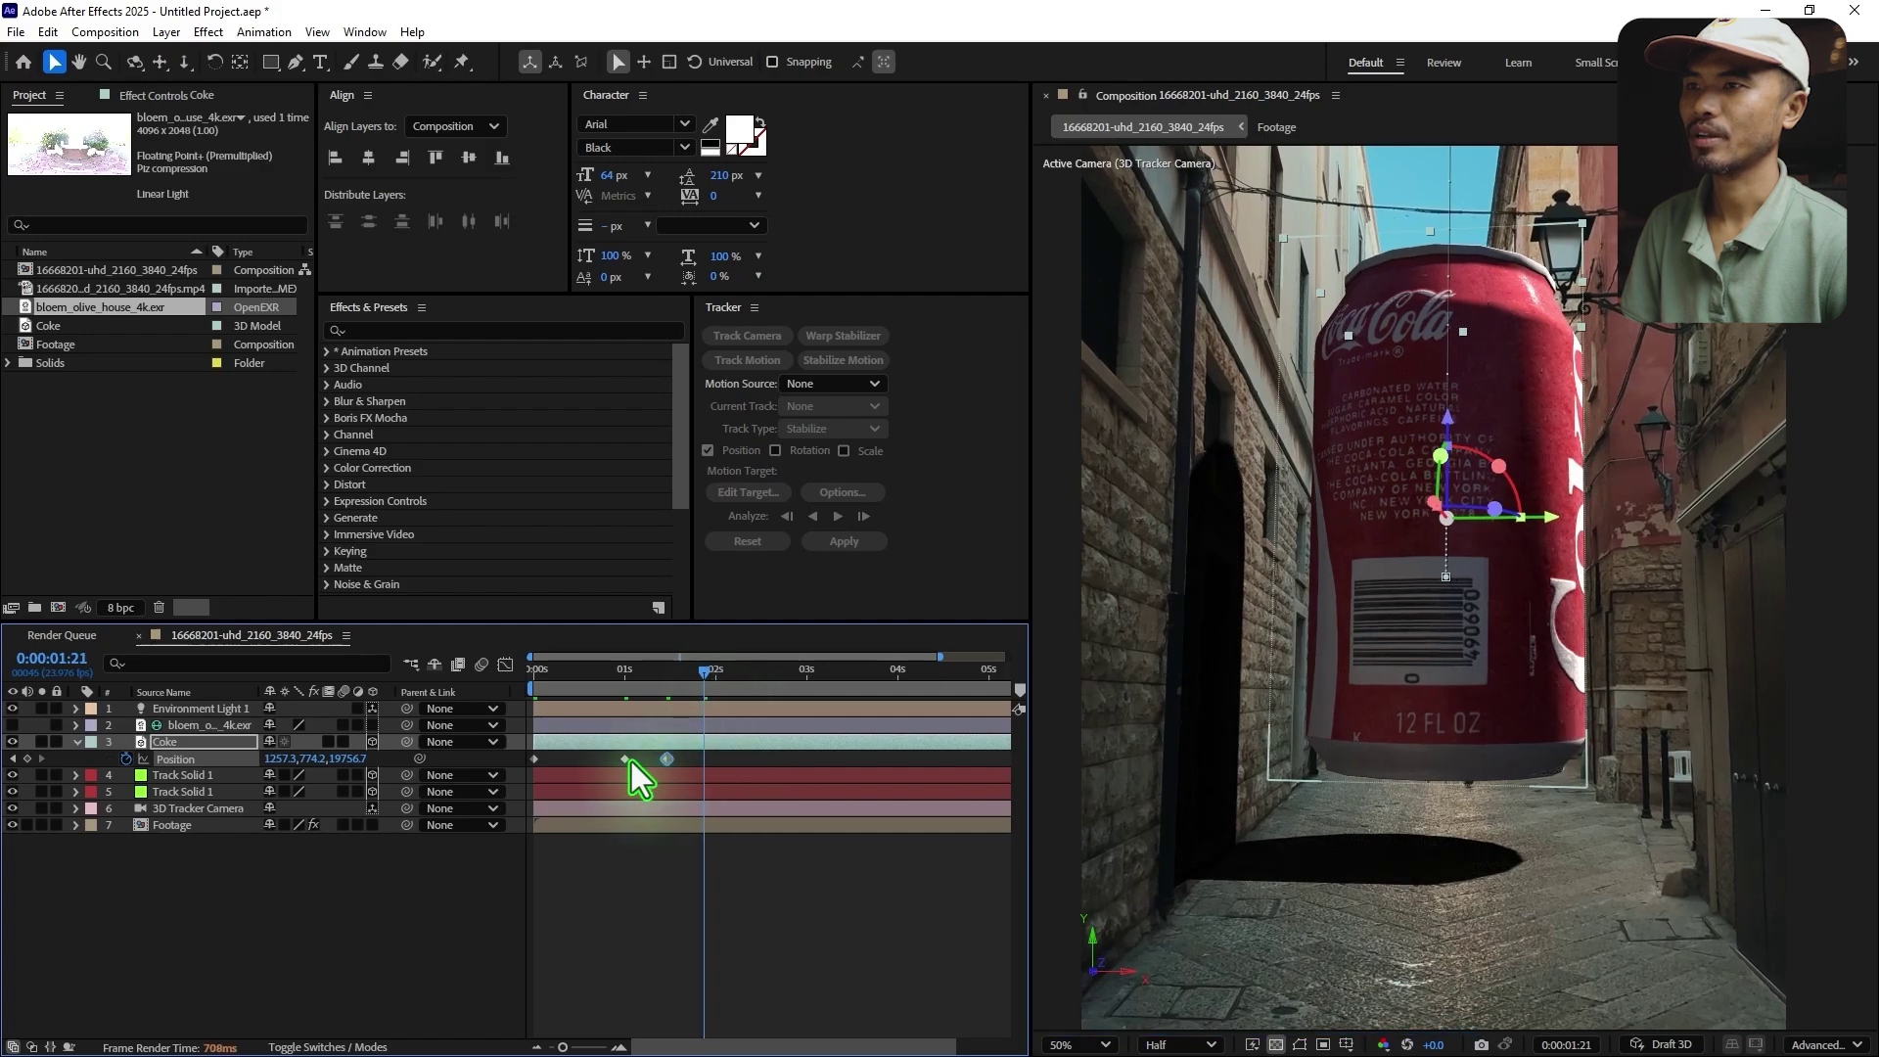
pyautogui.hotkey('ctrl', 'c')
pyautogui.hotkey('ctrl', 'v')
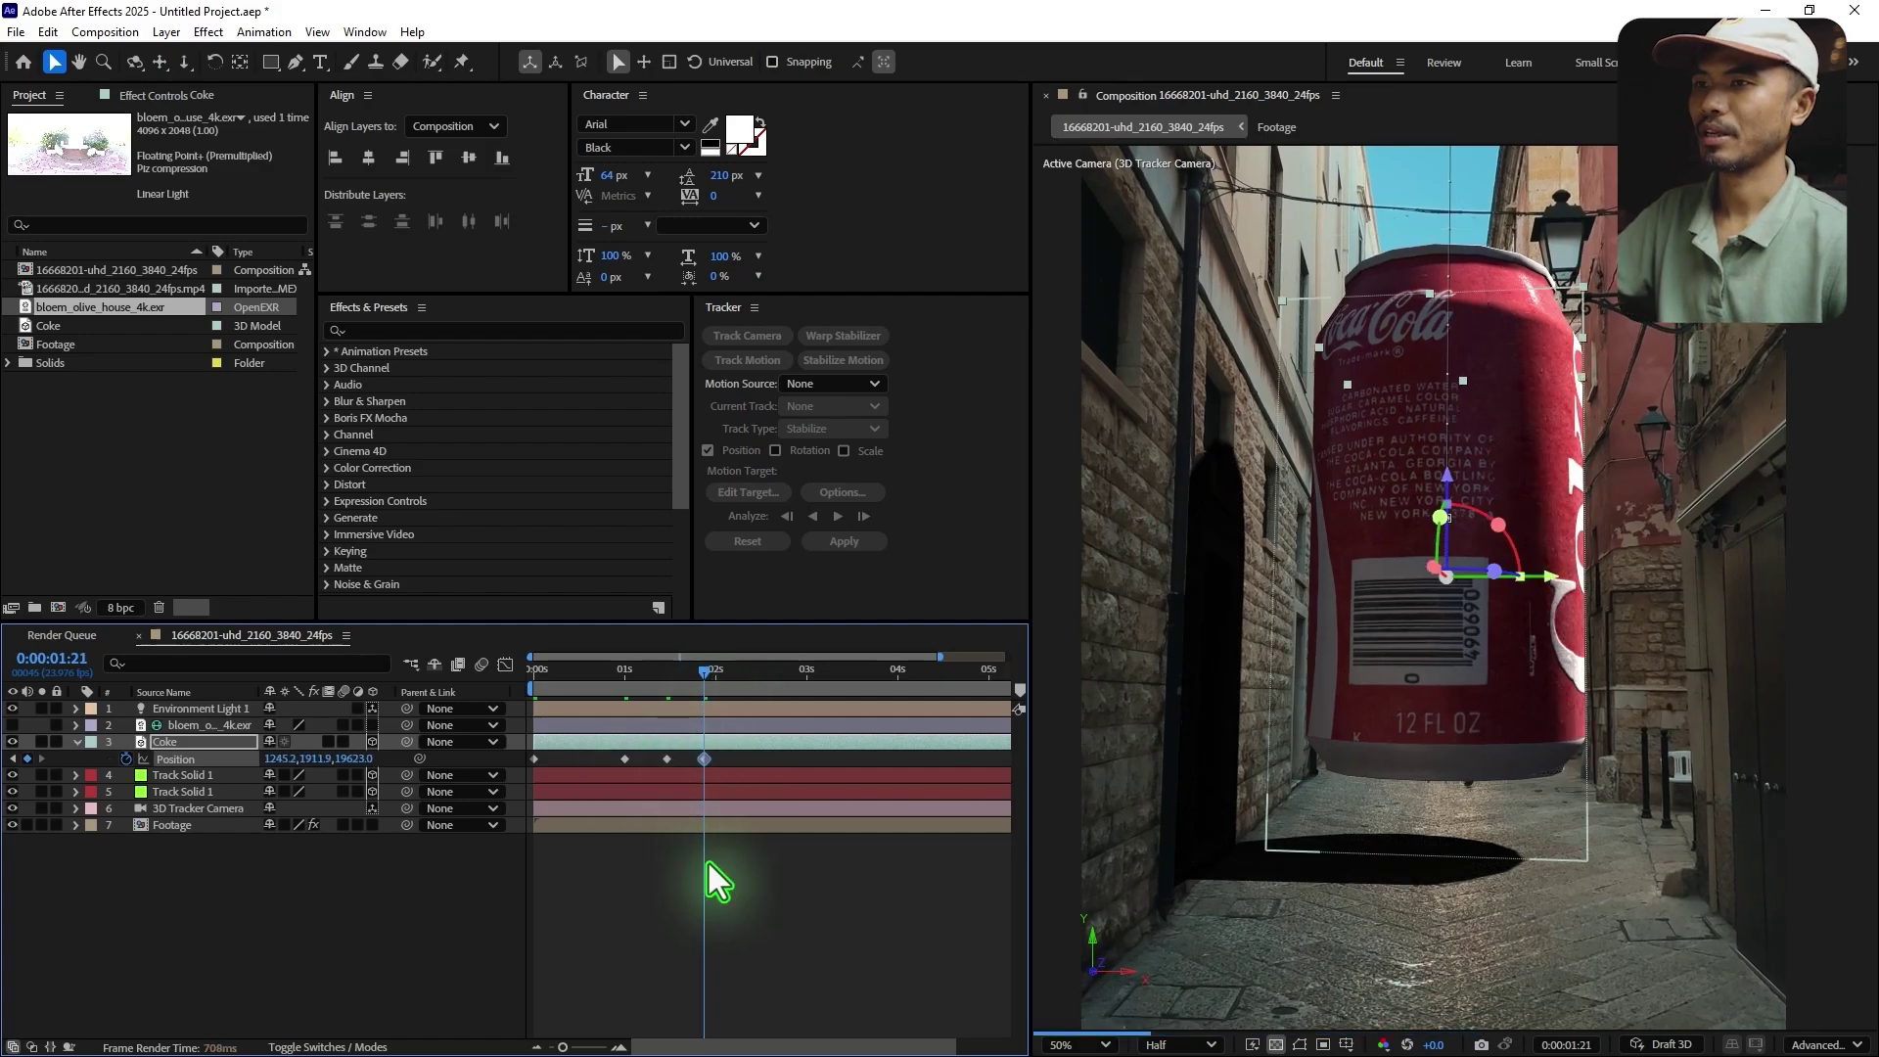
pyautogui.moveTo(765, 756); pyautogui.dragTo(437, 785)
pyautogui.press('F9')
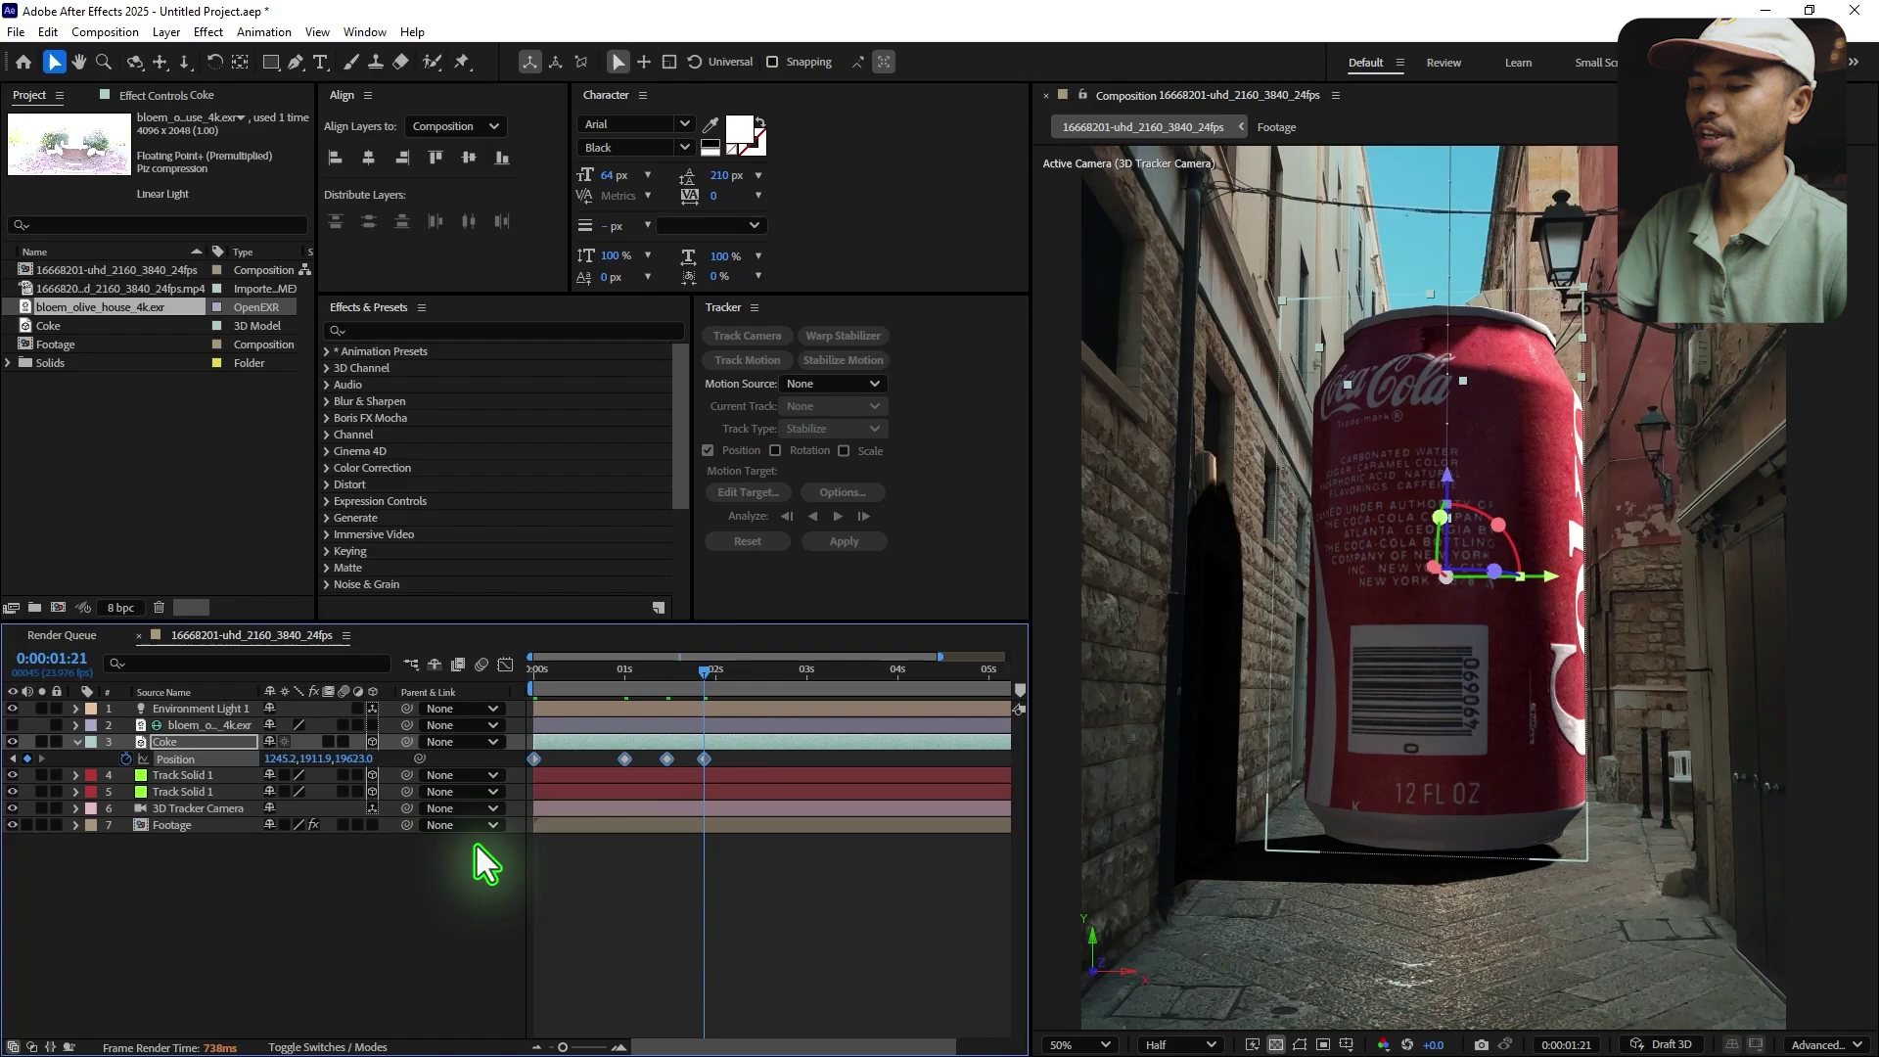
# - Preview the can's drop and bounce from the first frame
pyautogui.moveTo(657, 669); pyautogui.dragTo(534, 684)
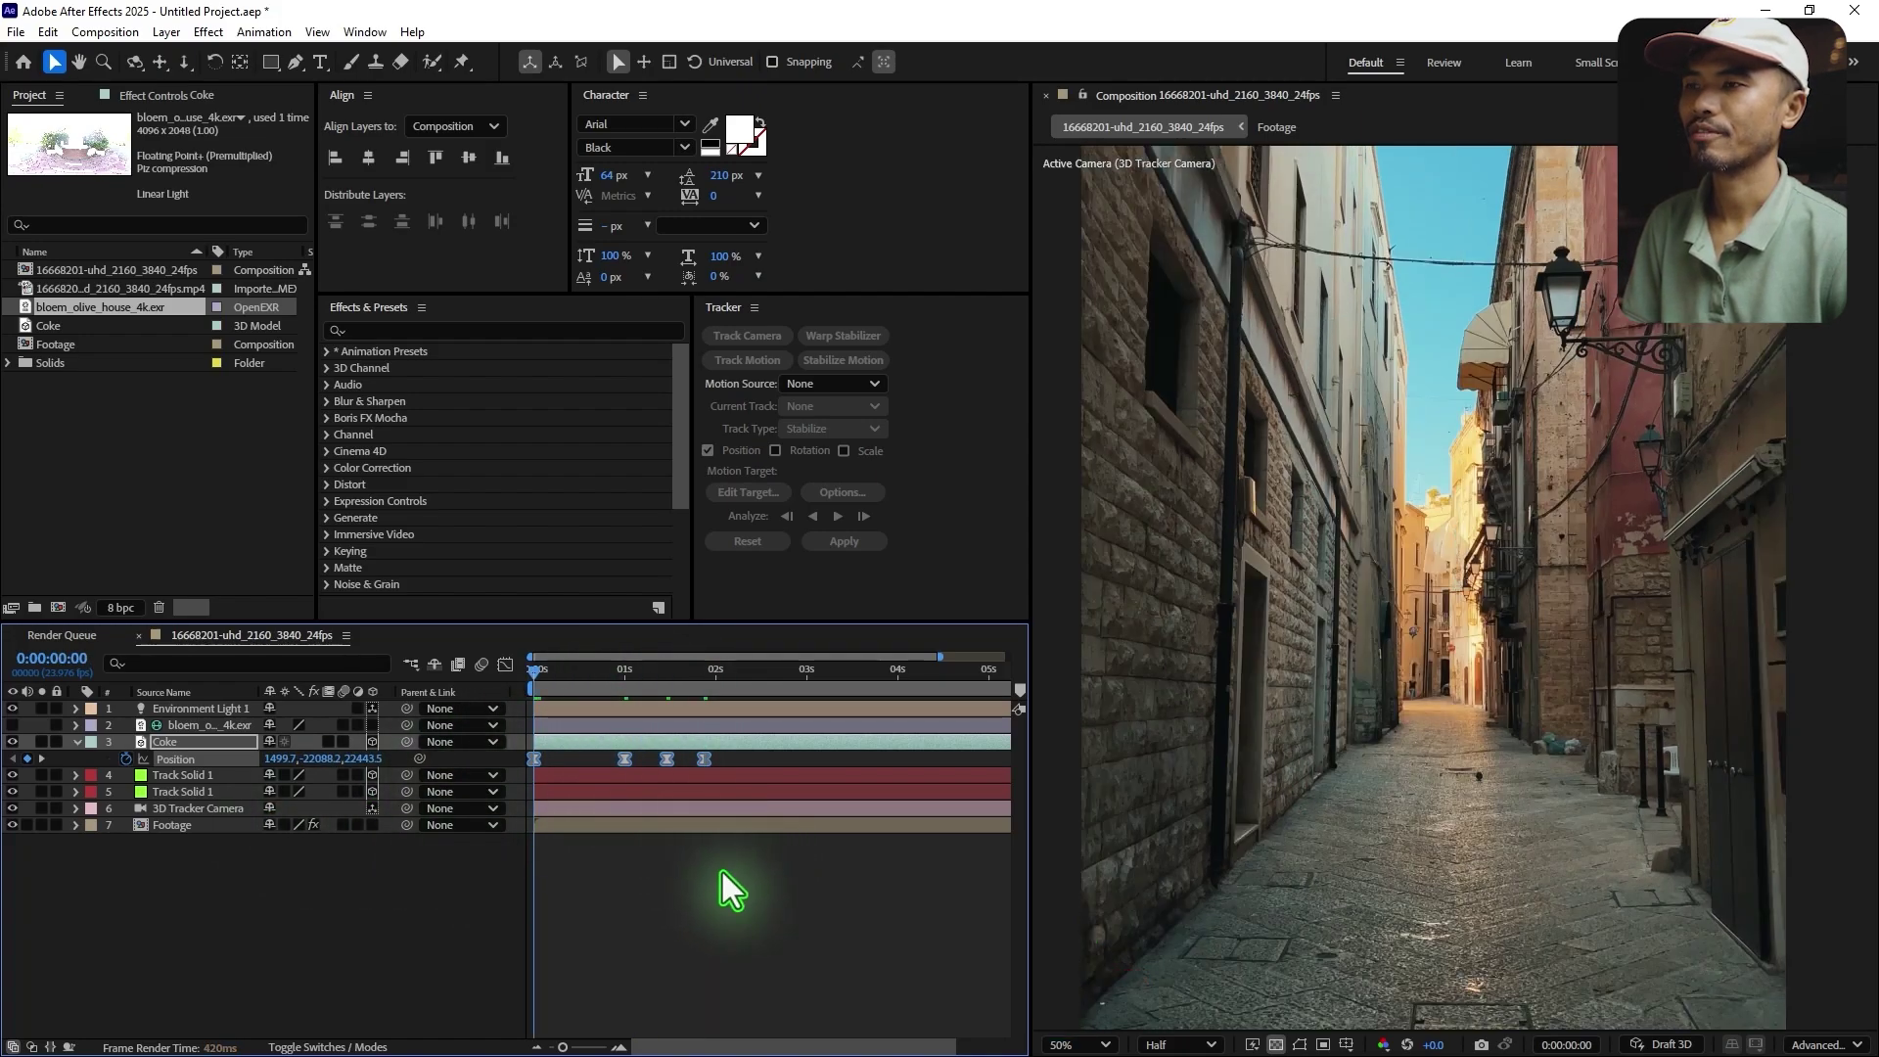
pyautogui.press('space')
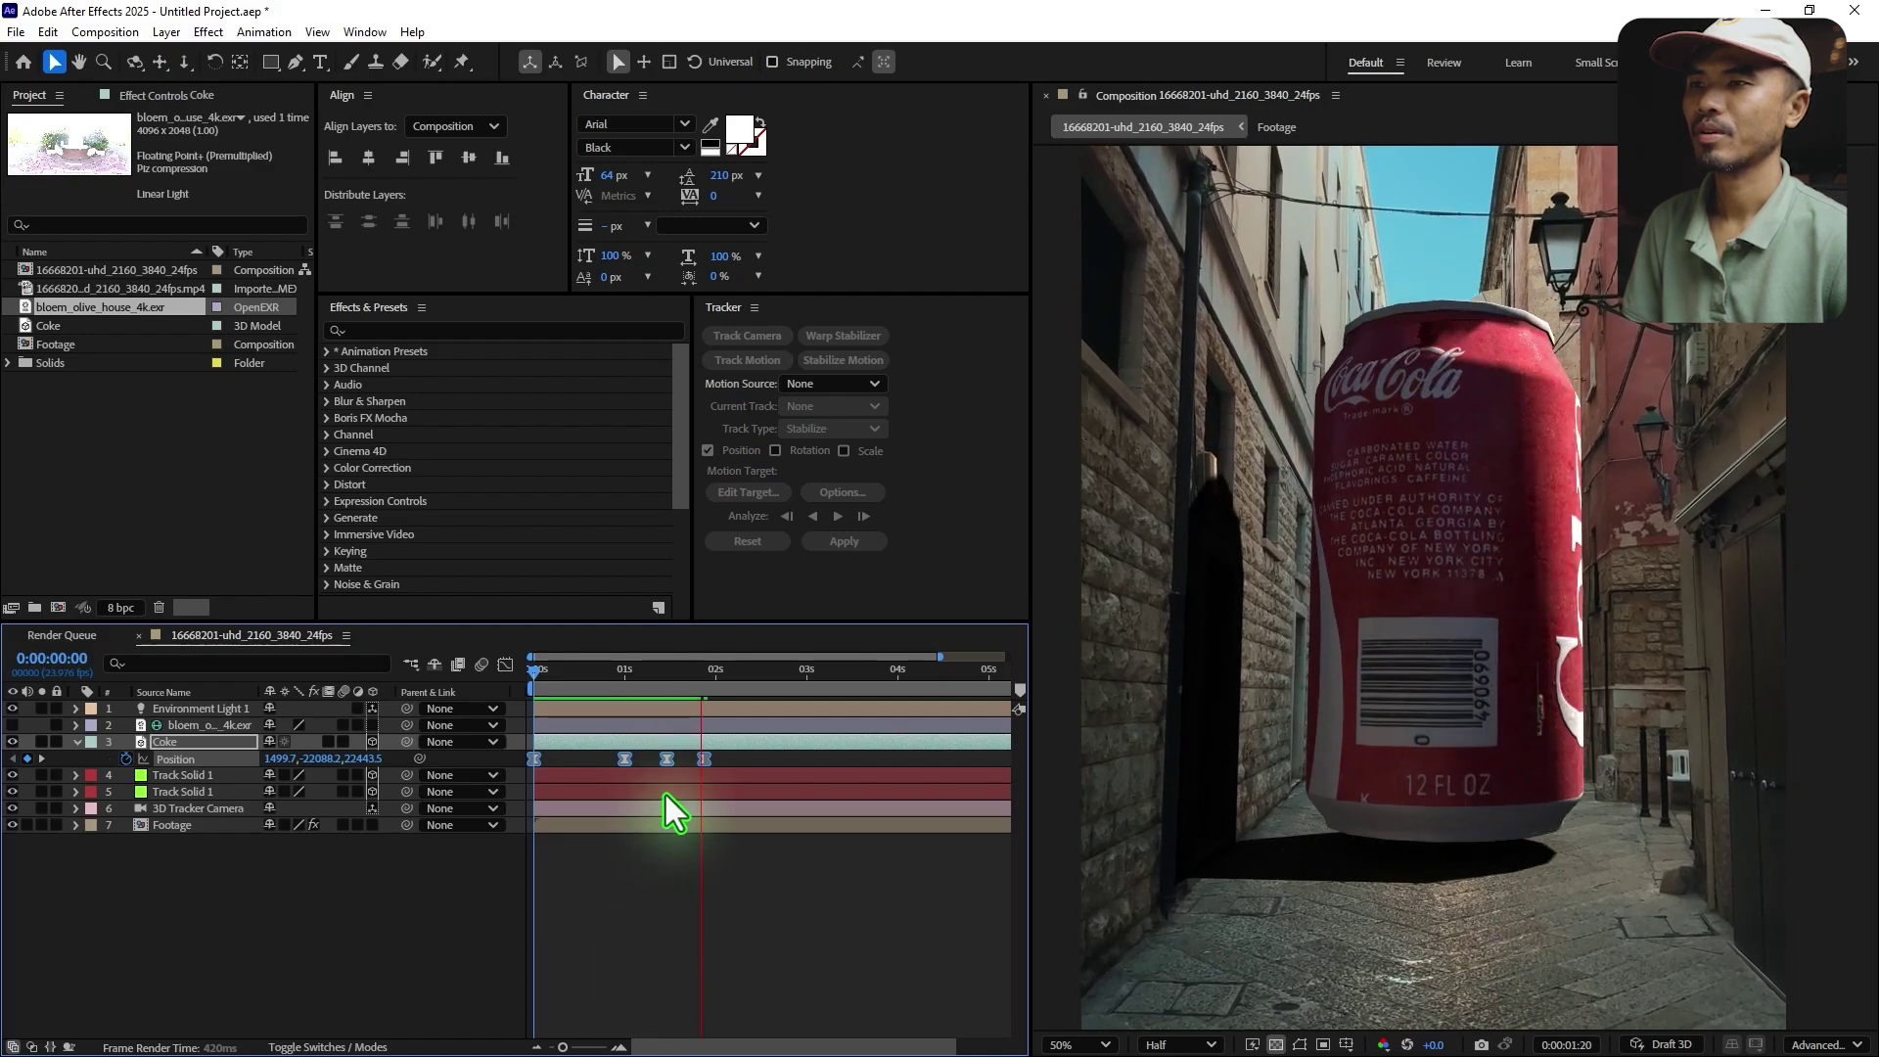
pyautogui.press('space')
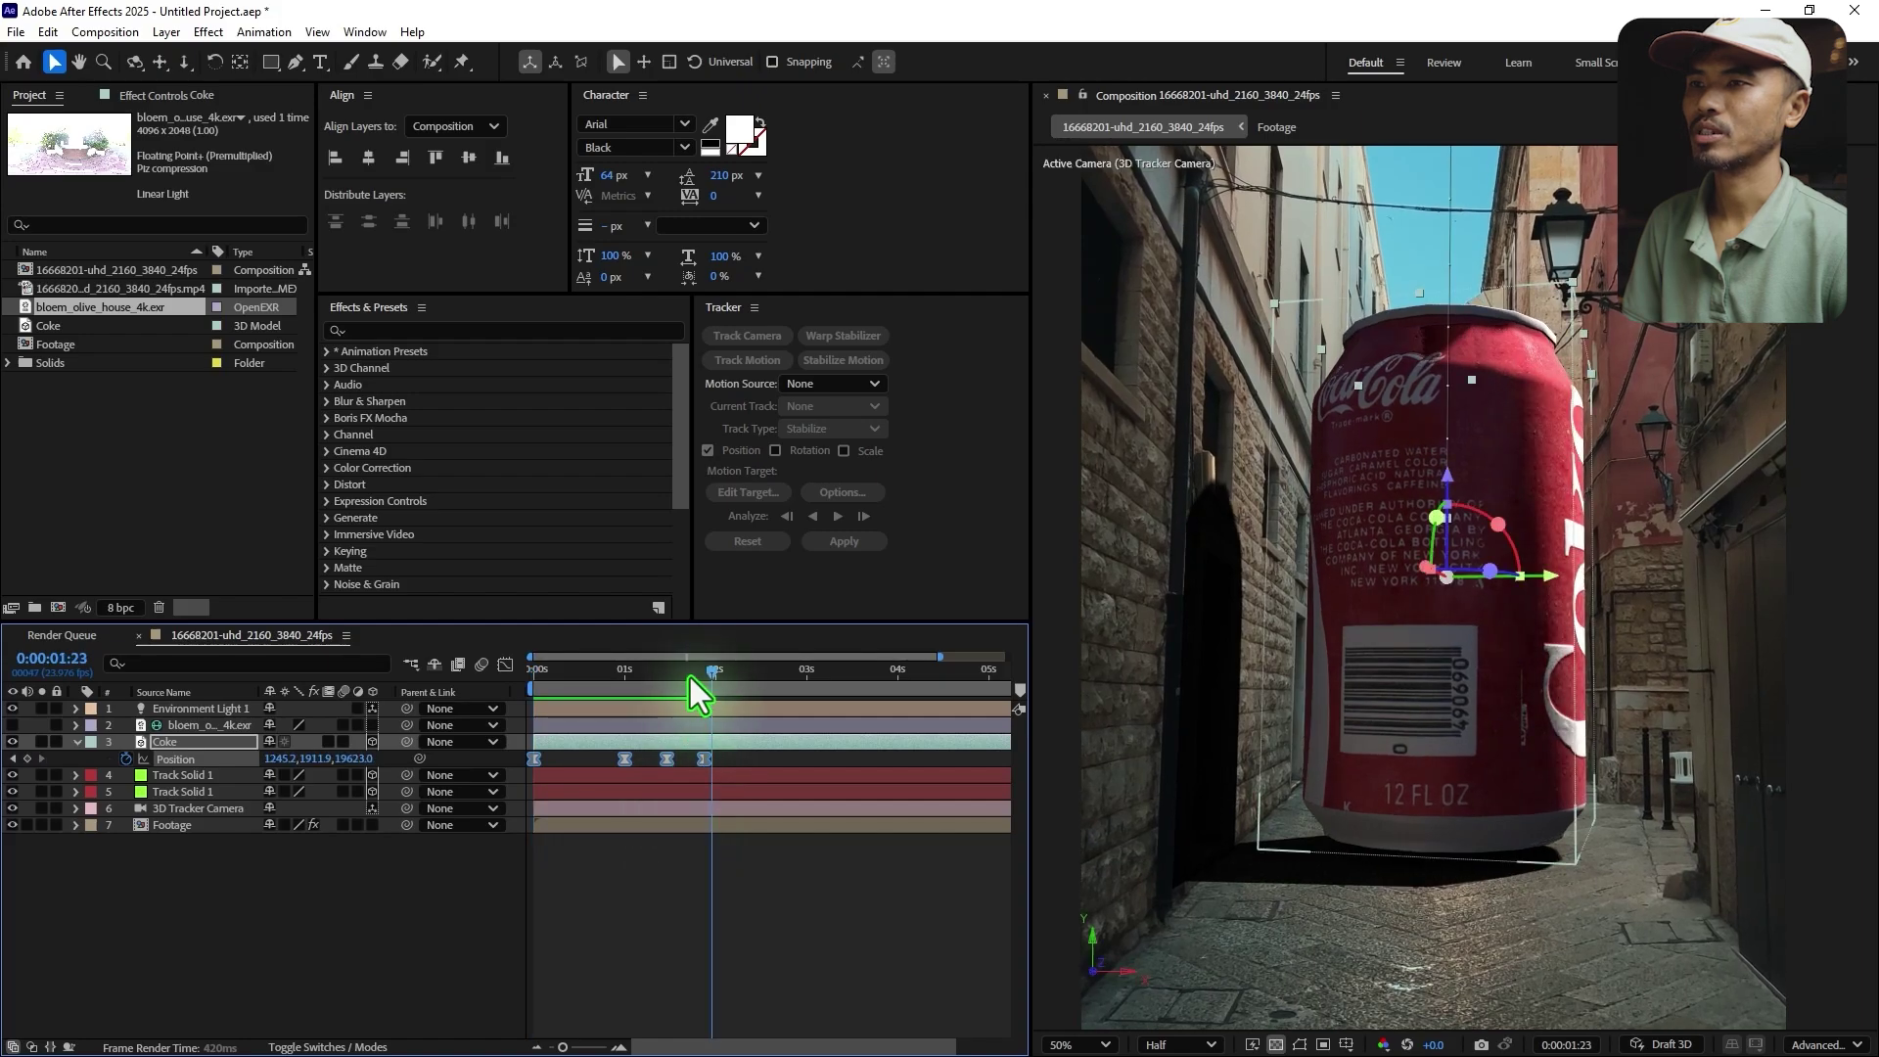
pyautogui.press('Home')
pyautogui.press('space')
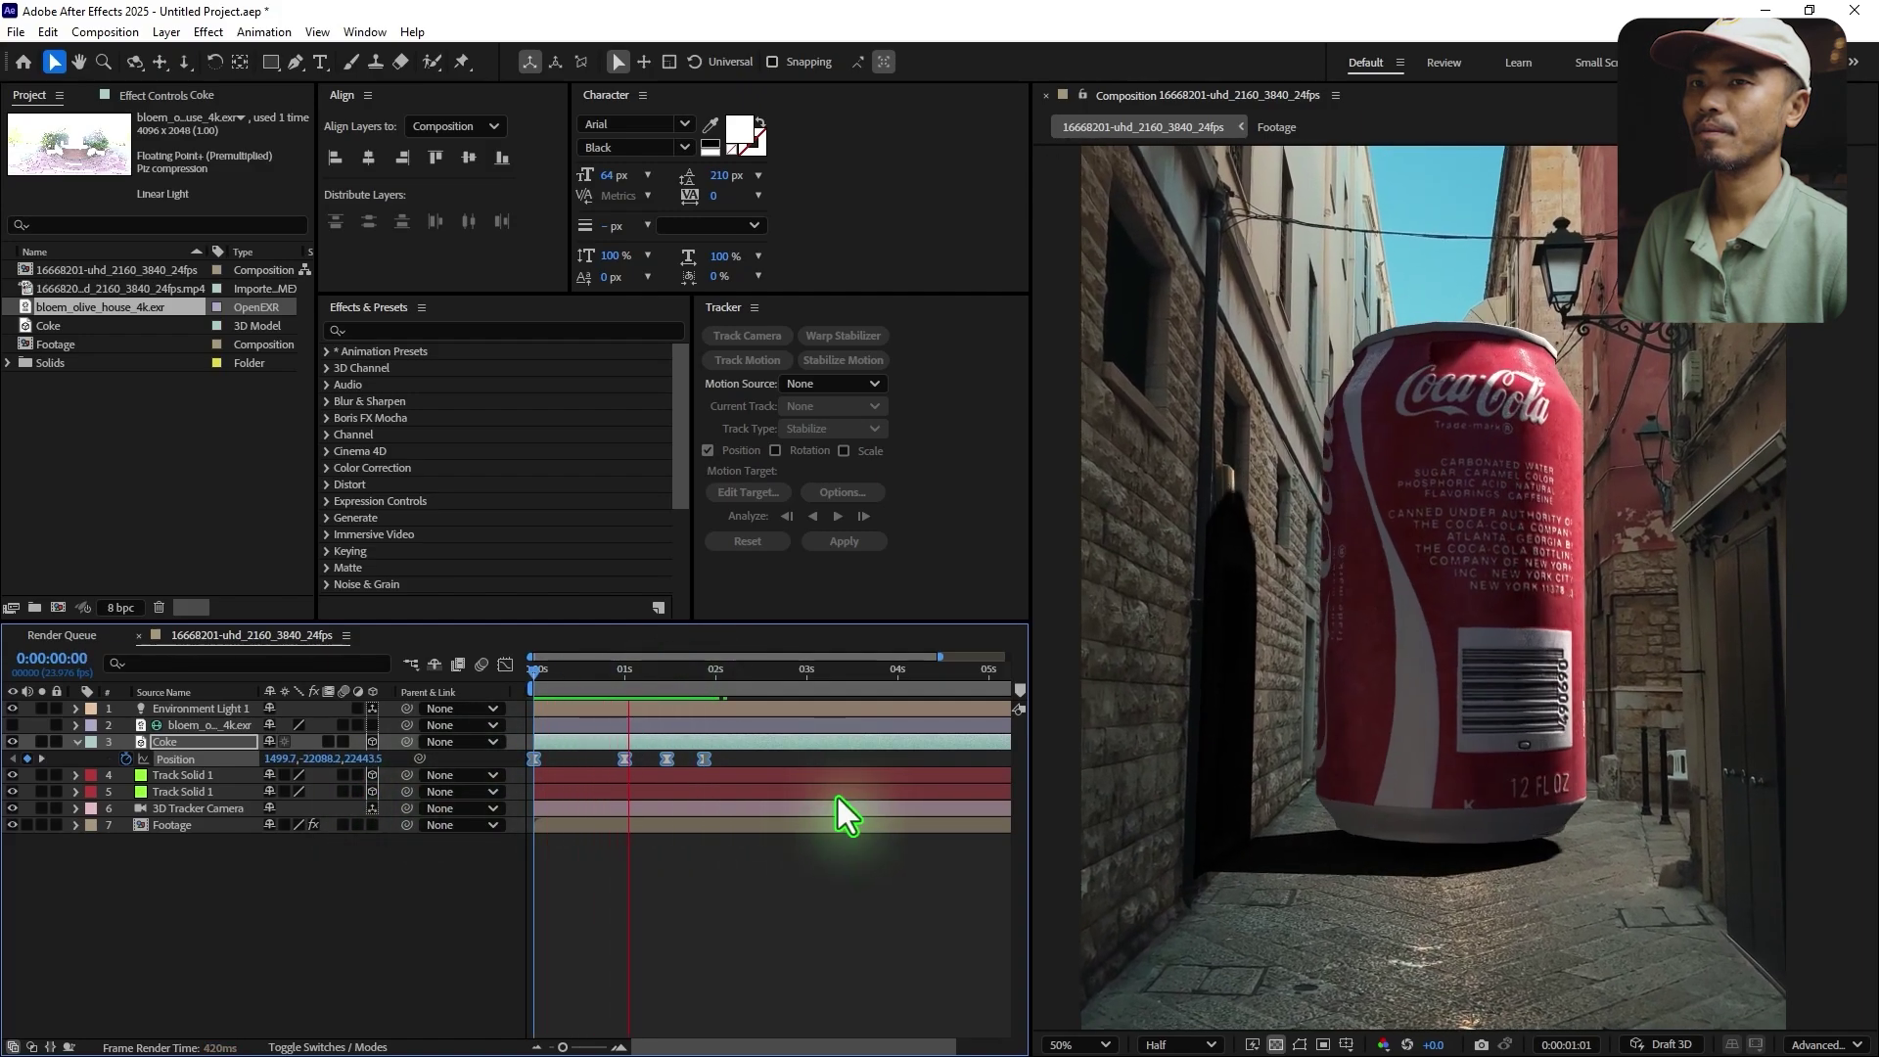
pyautogui.press('space')
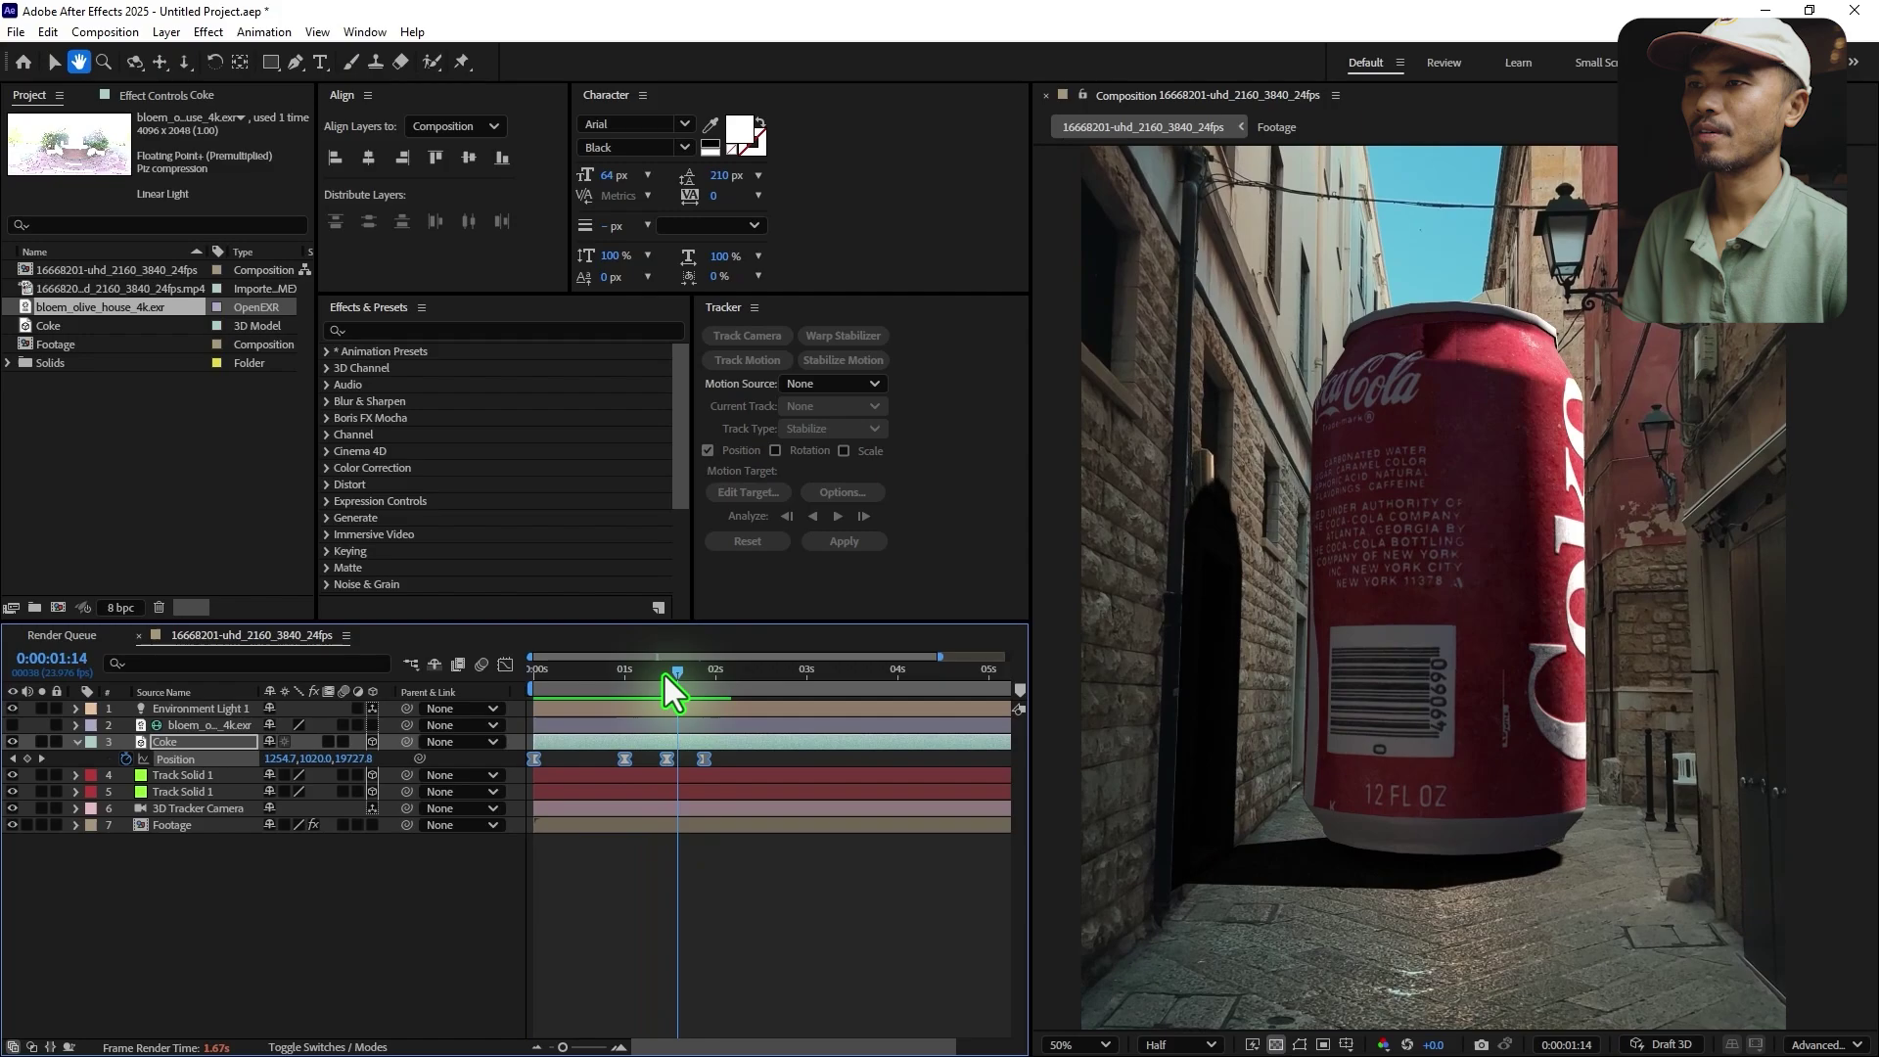
pyautogui.press('space')
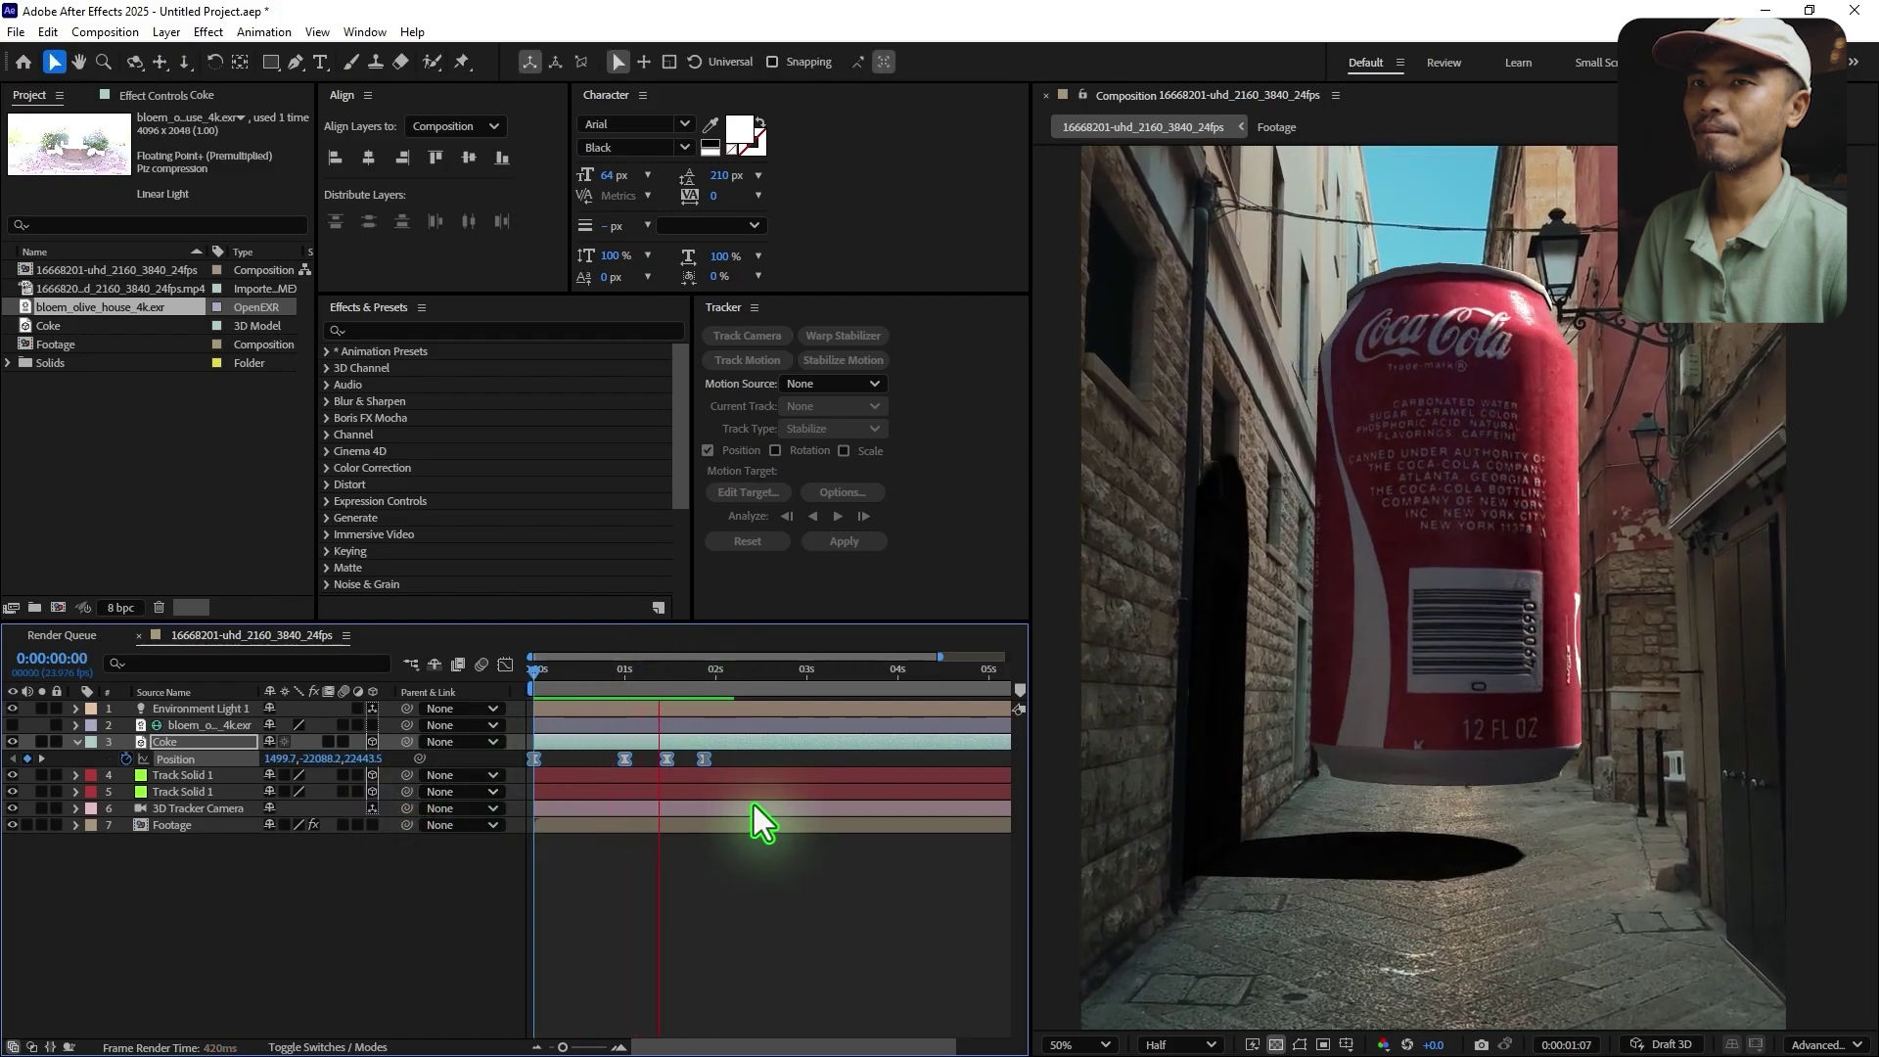
# - Enable motion blur for the Coke layer and the composition, and check it on several frames of the can's fall
pyautogui.moveTo(700, 675); pyautogui.dragTo(591, 777)
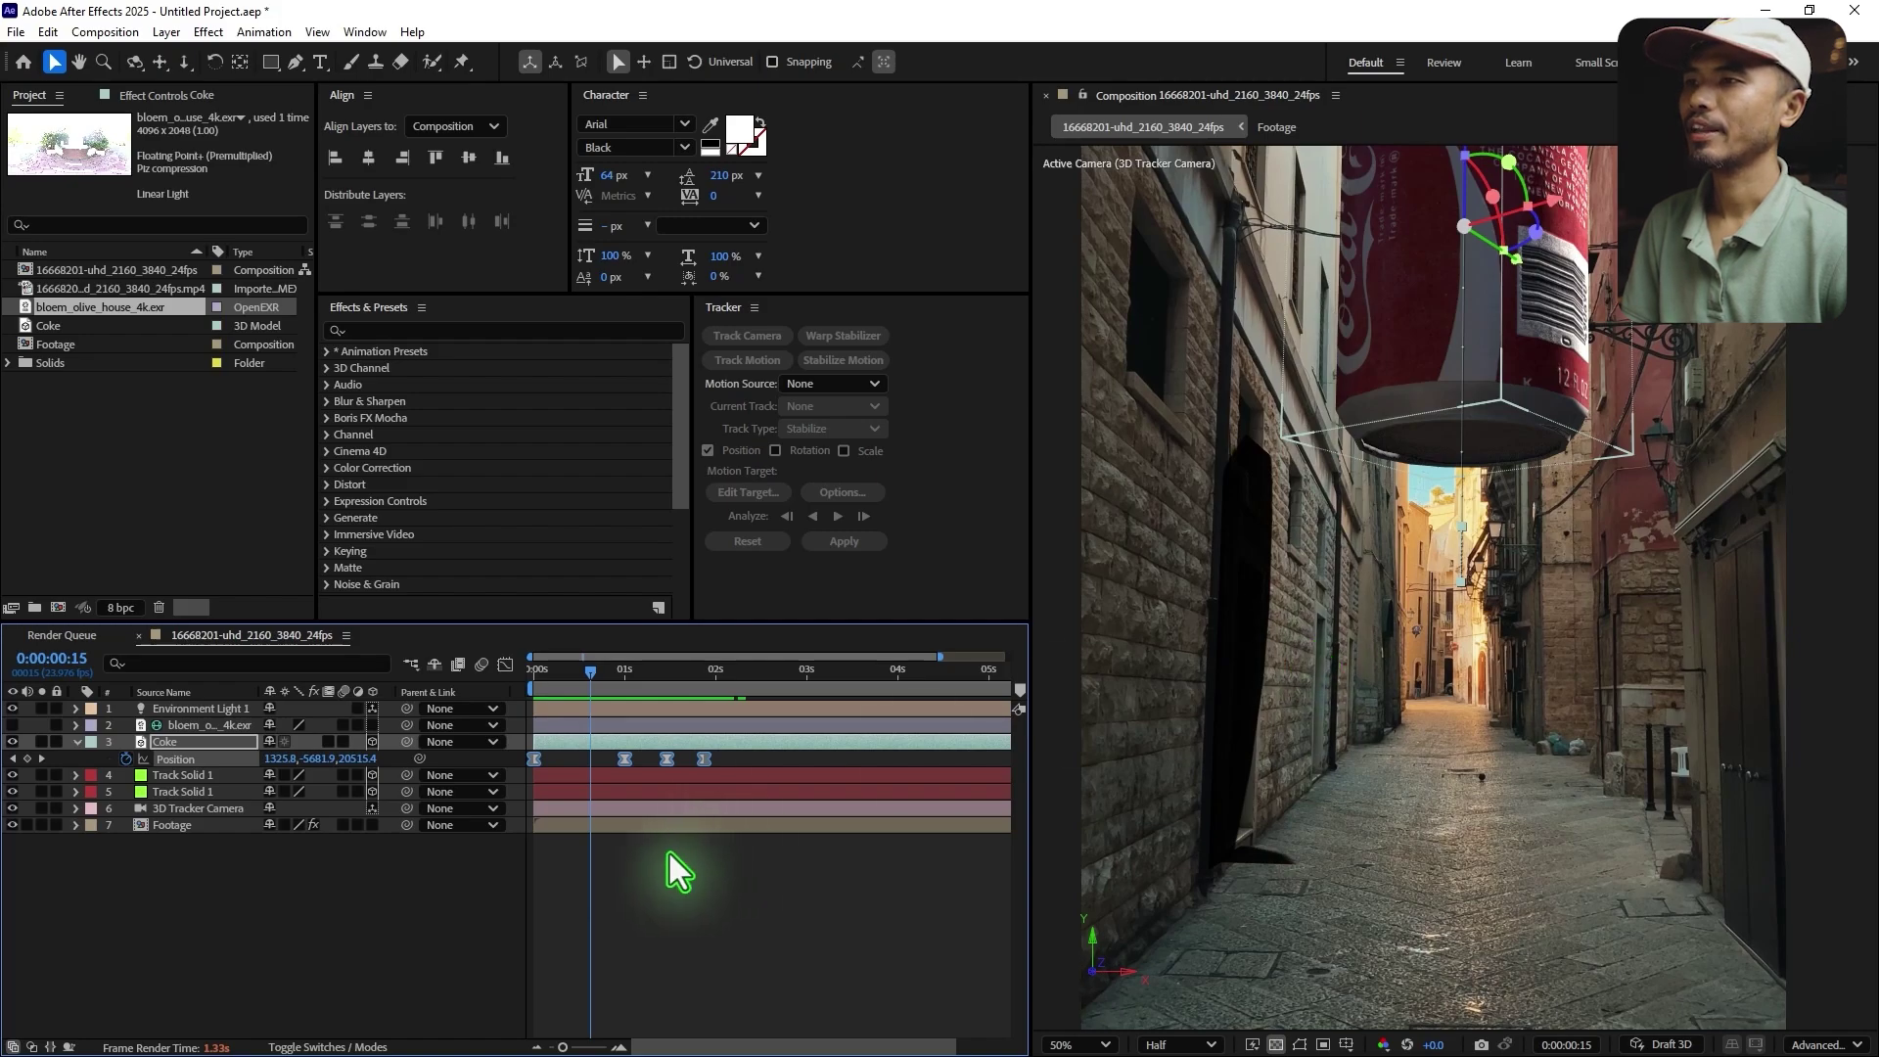
pyautogui.click(343, 744)
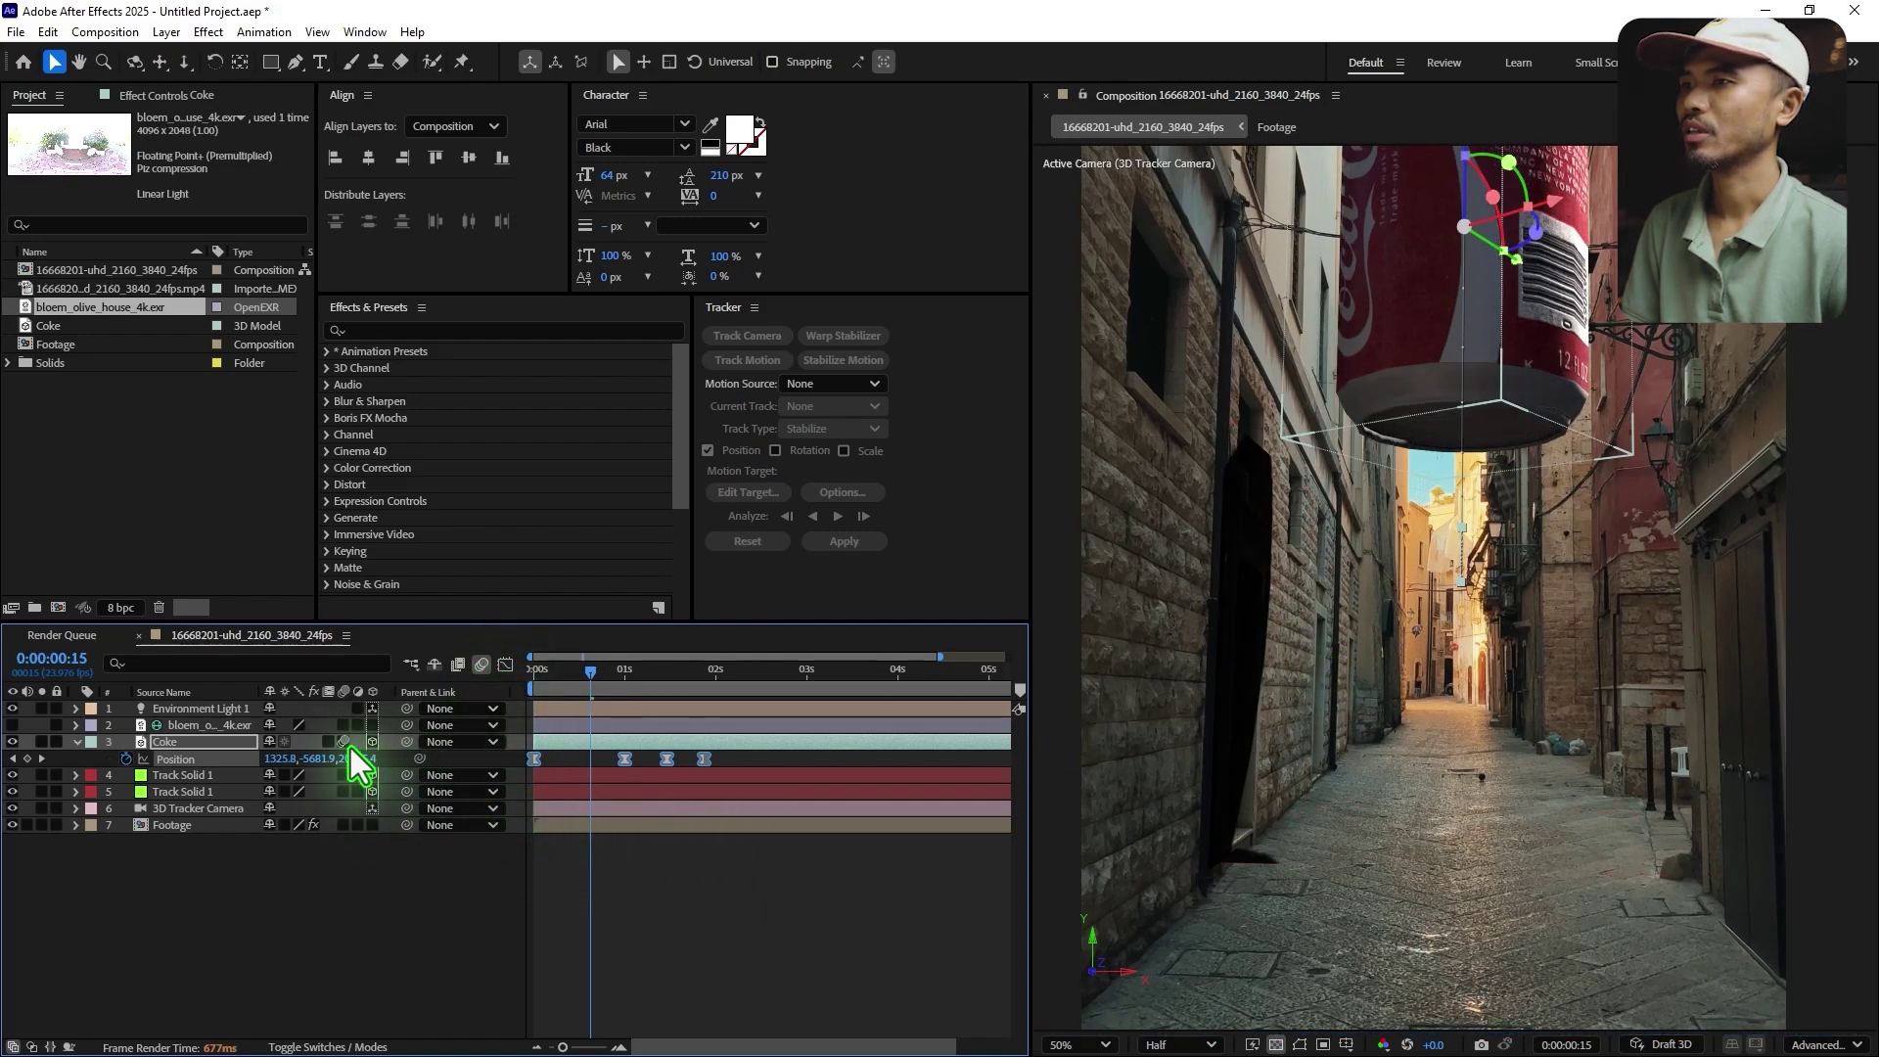
pyautogui.click(481, 669)
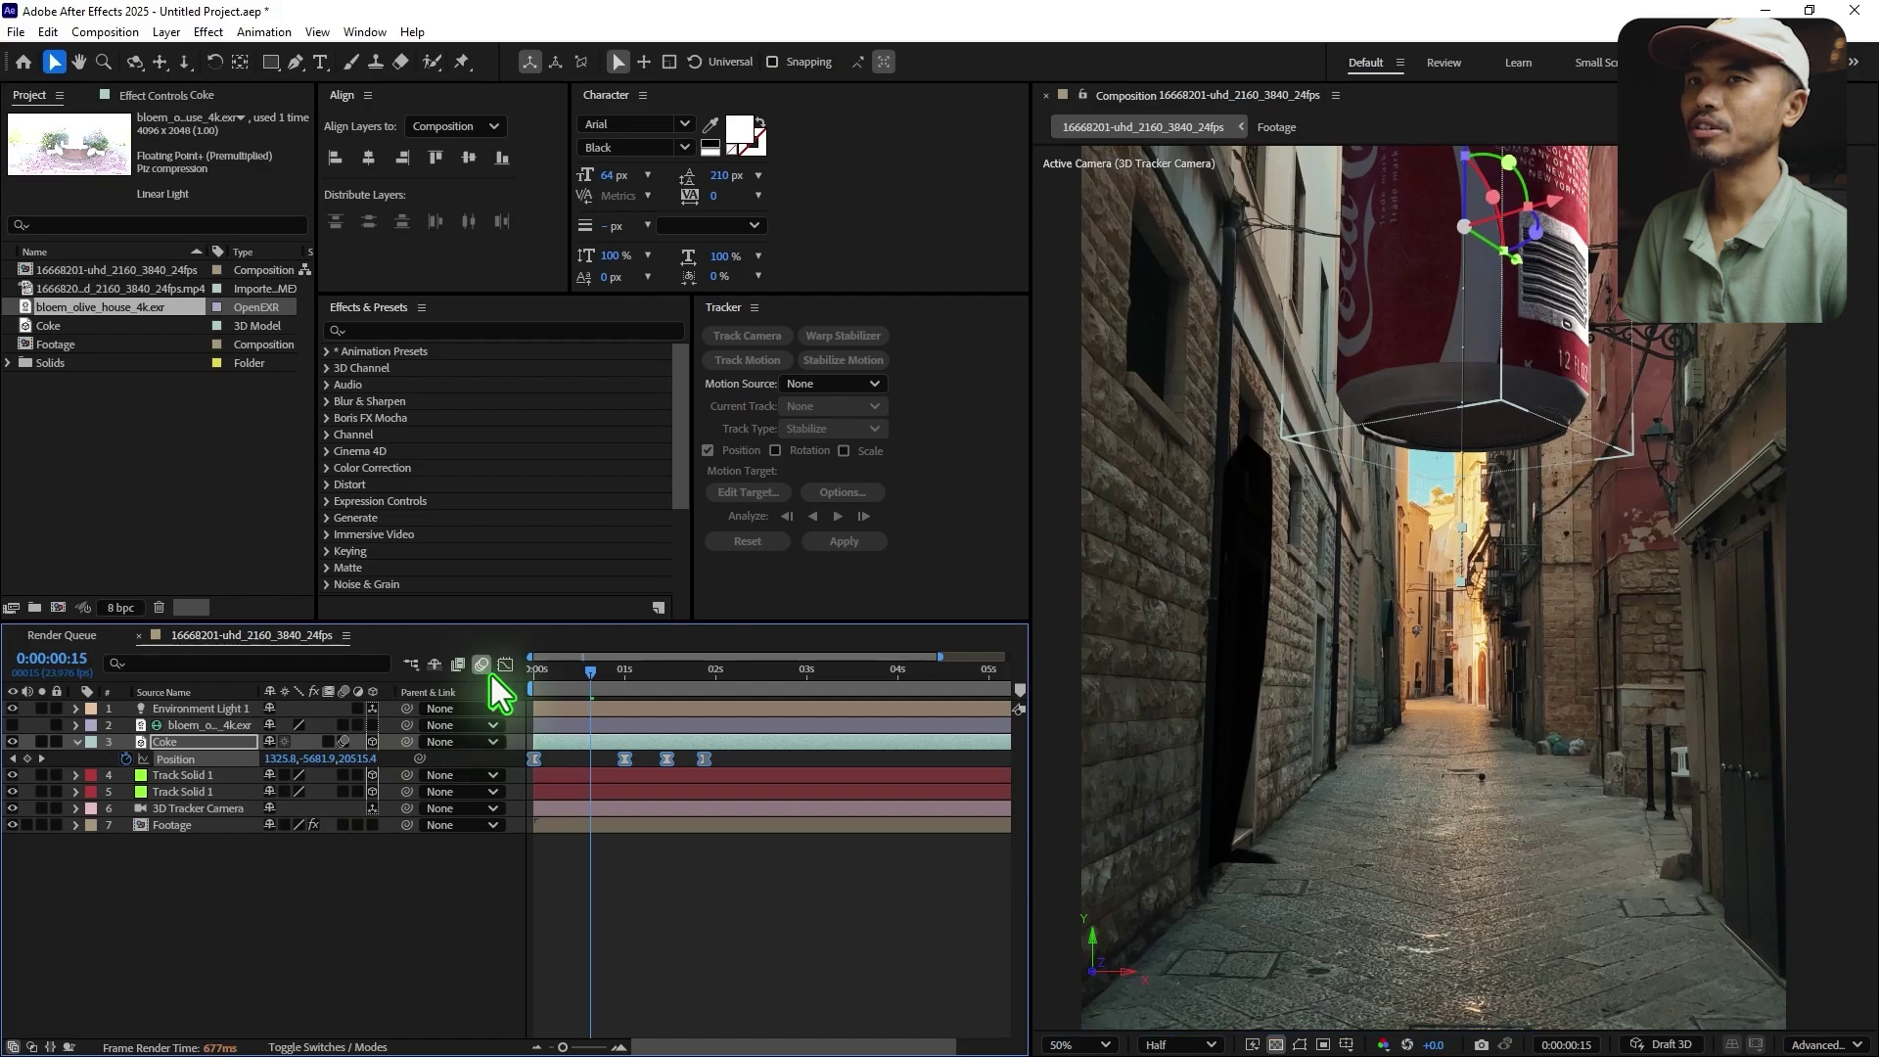
pyautogui.click(604, 684)
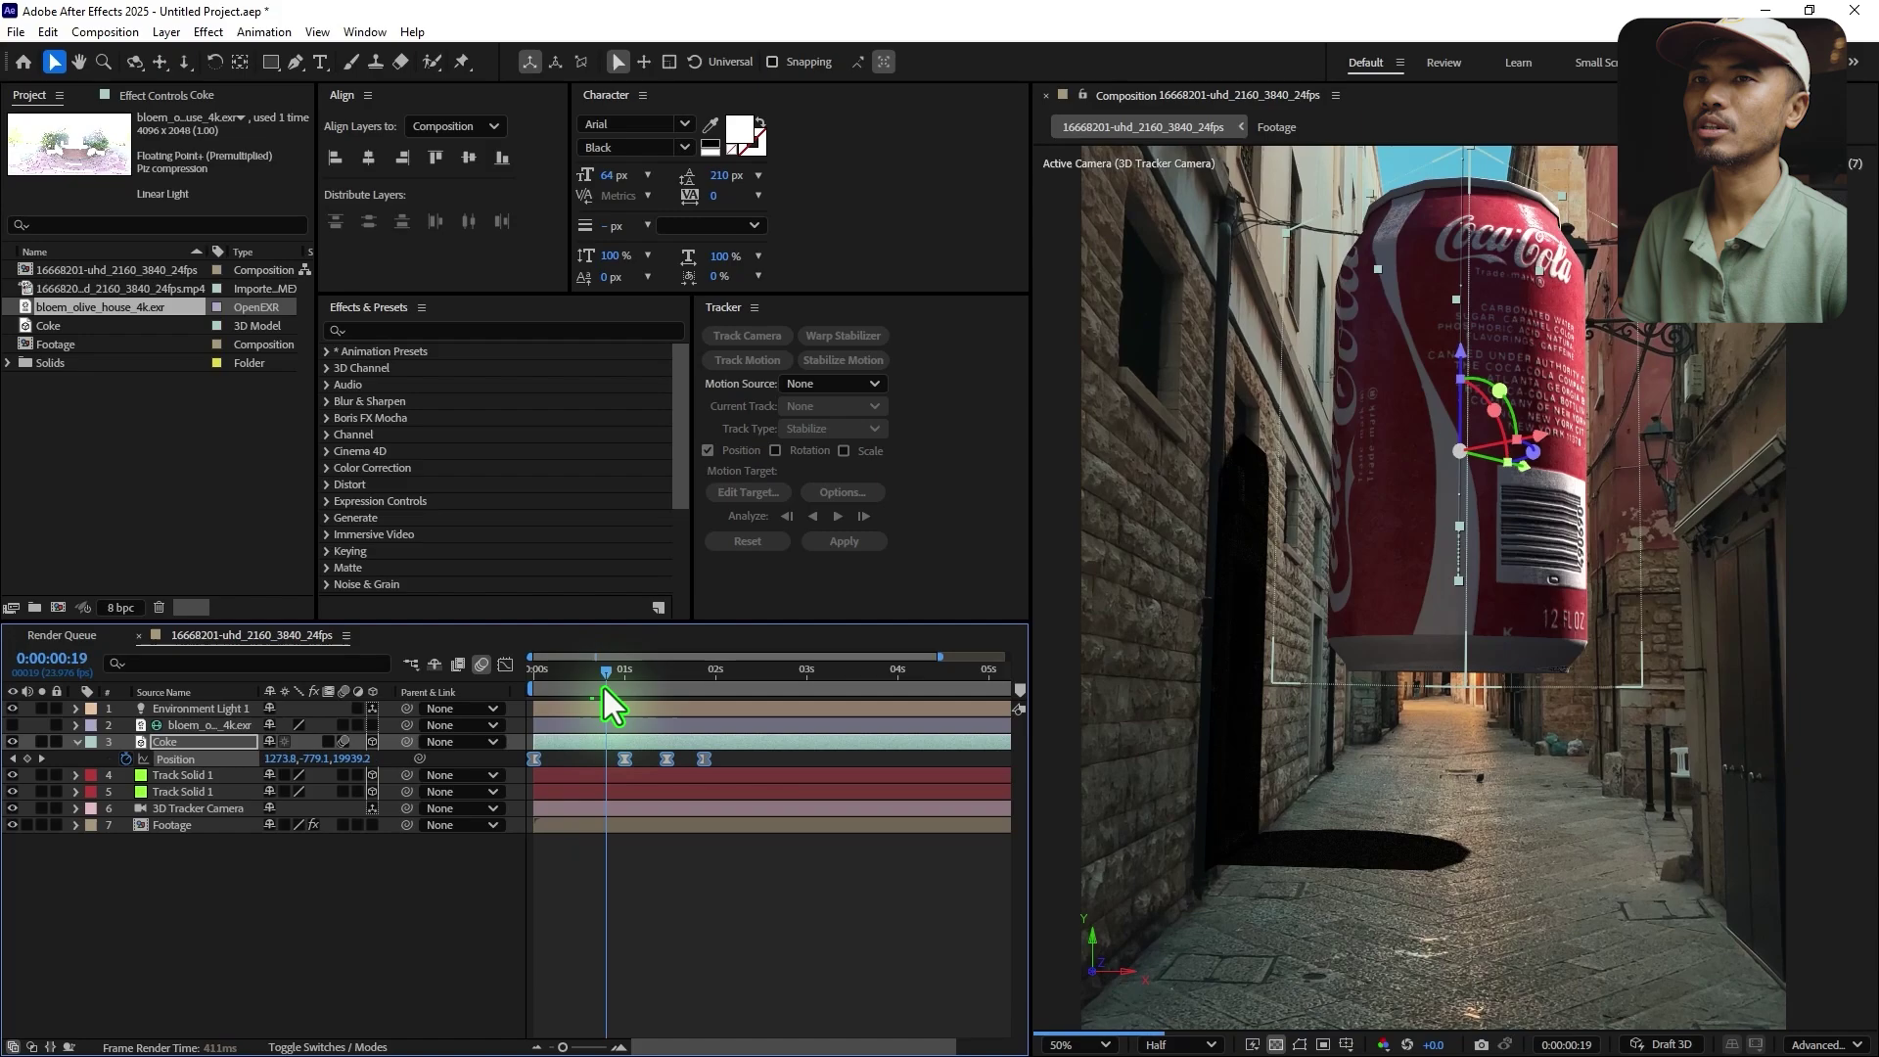
pyautogui.click(592, 685)
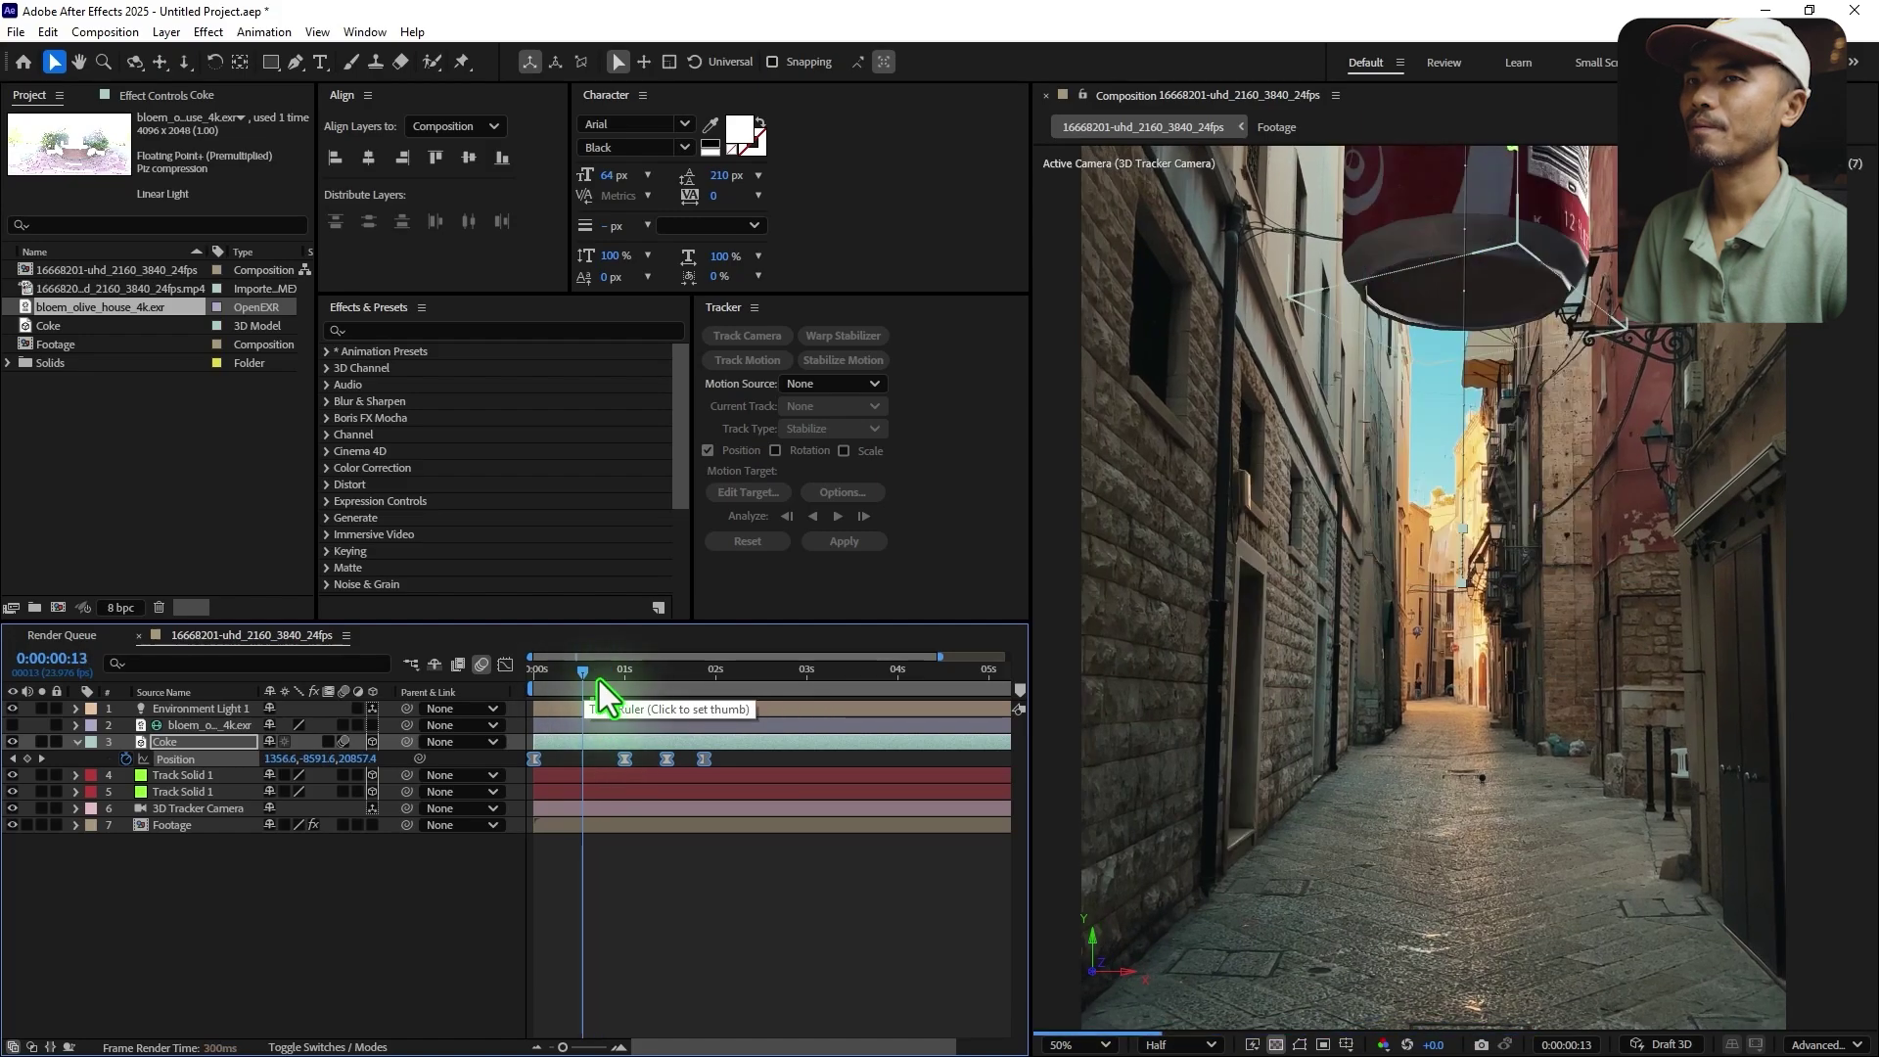
pyautogui.click(614, 681)
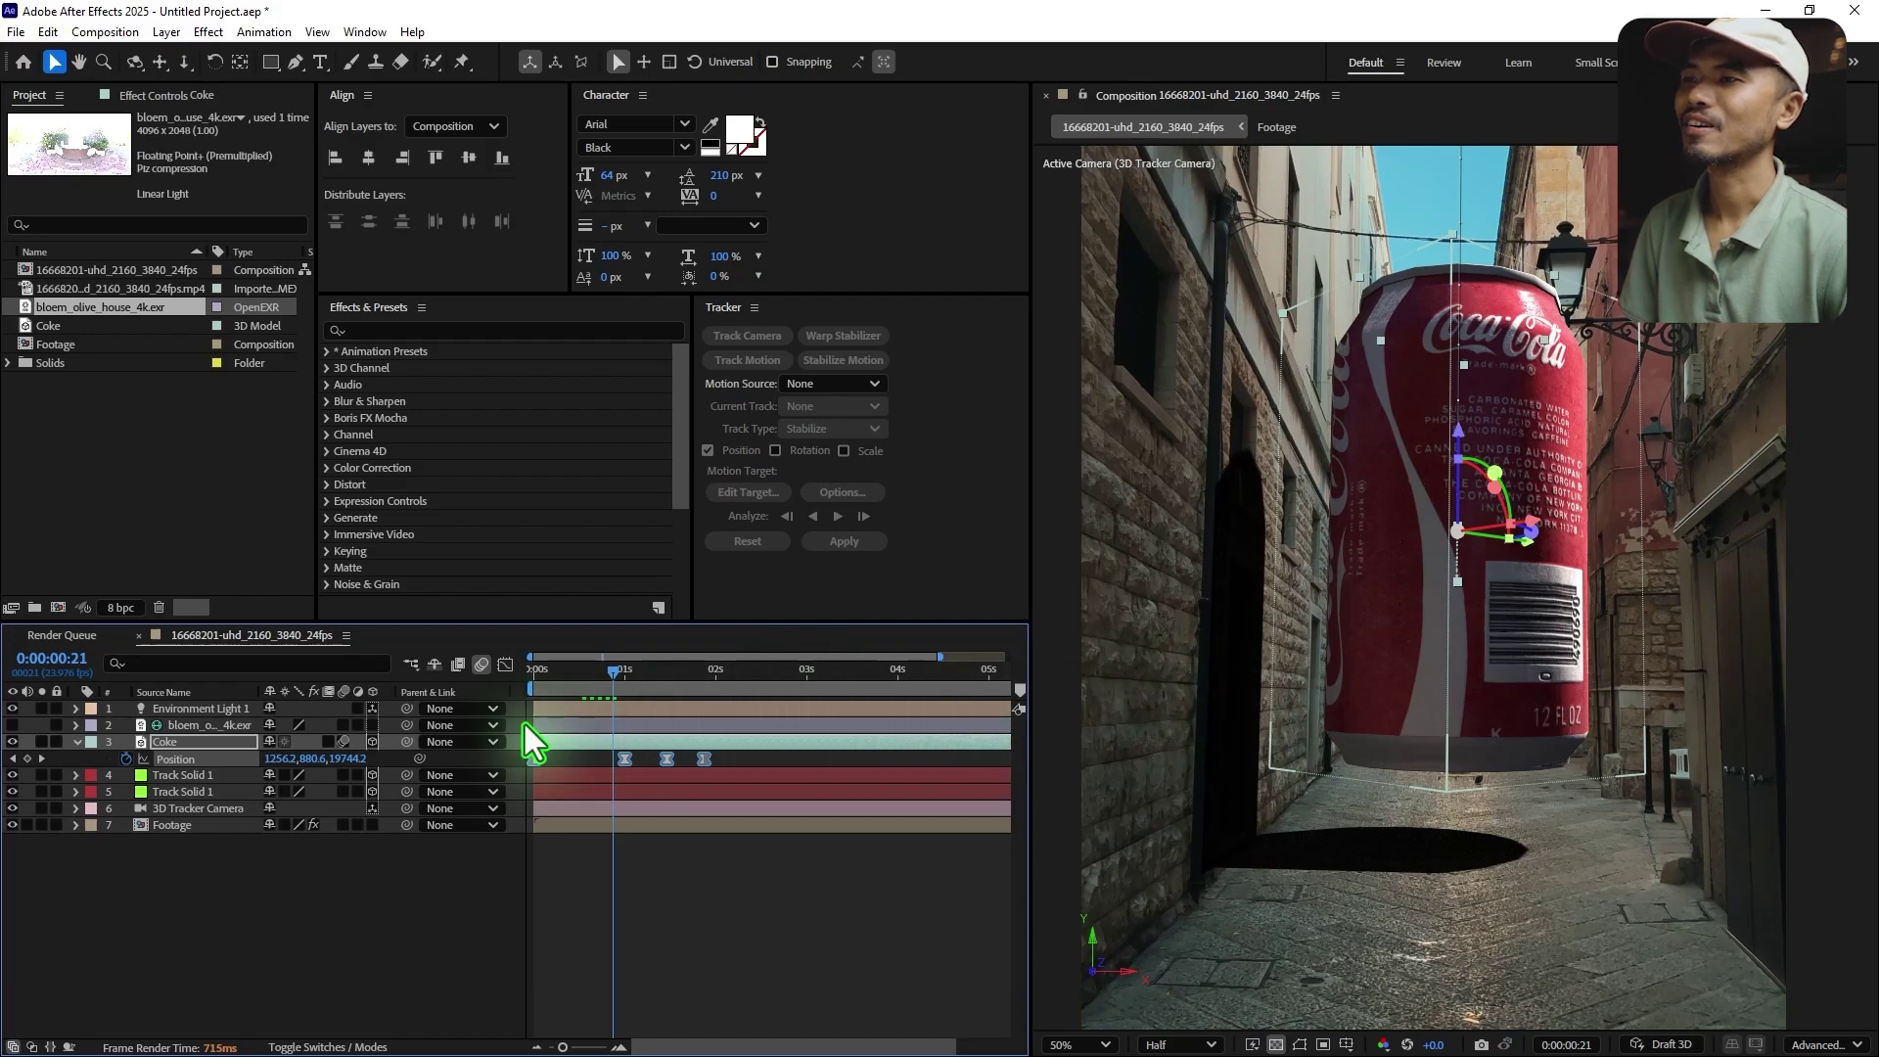
# - Go to the 1-second keyframe, collapse the Coke layer's keyframed properties, and find the CC Force Motion Blur effect
pyautogui.press('k')
pyautogui.press('u')
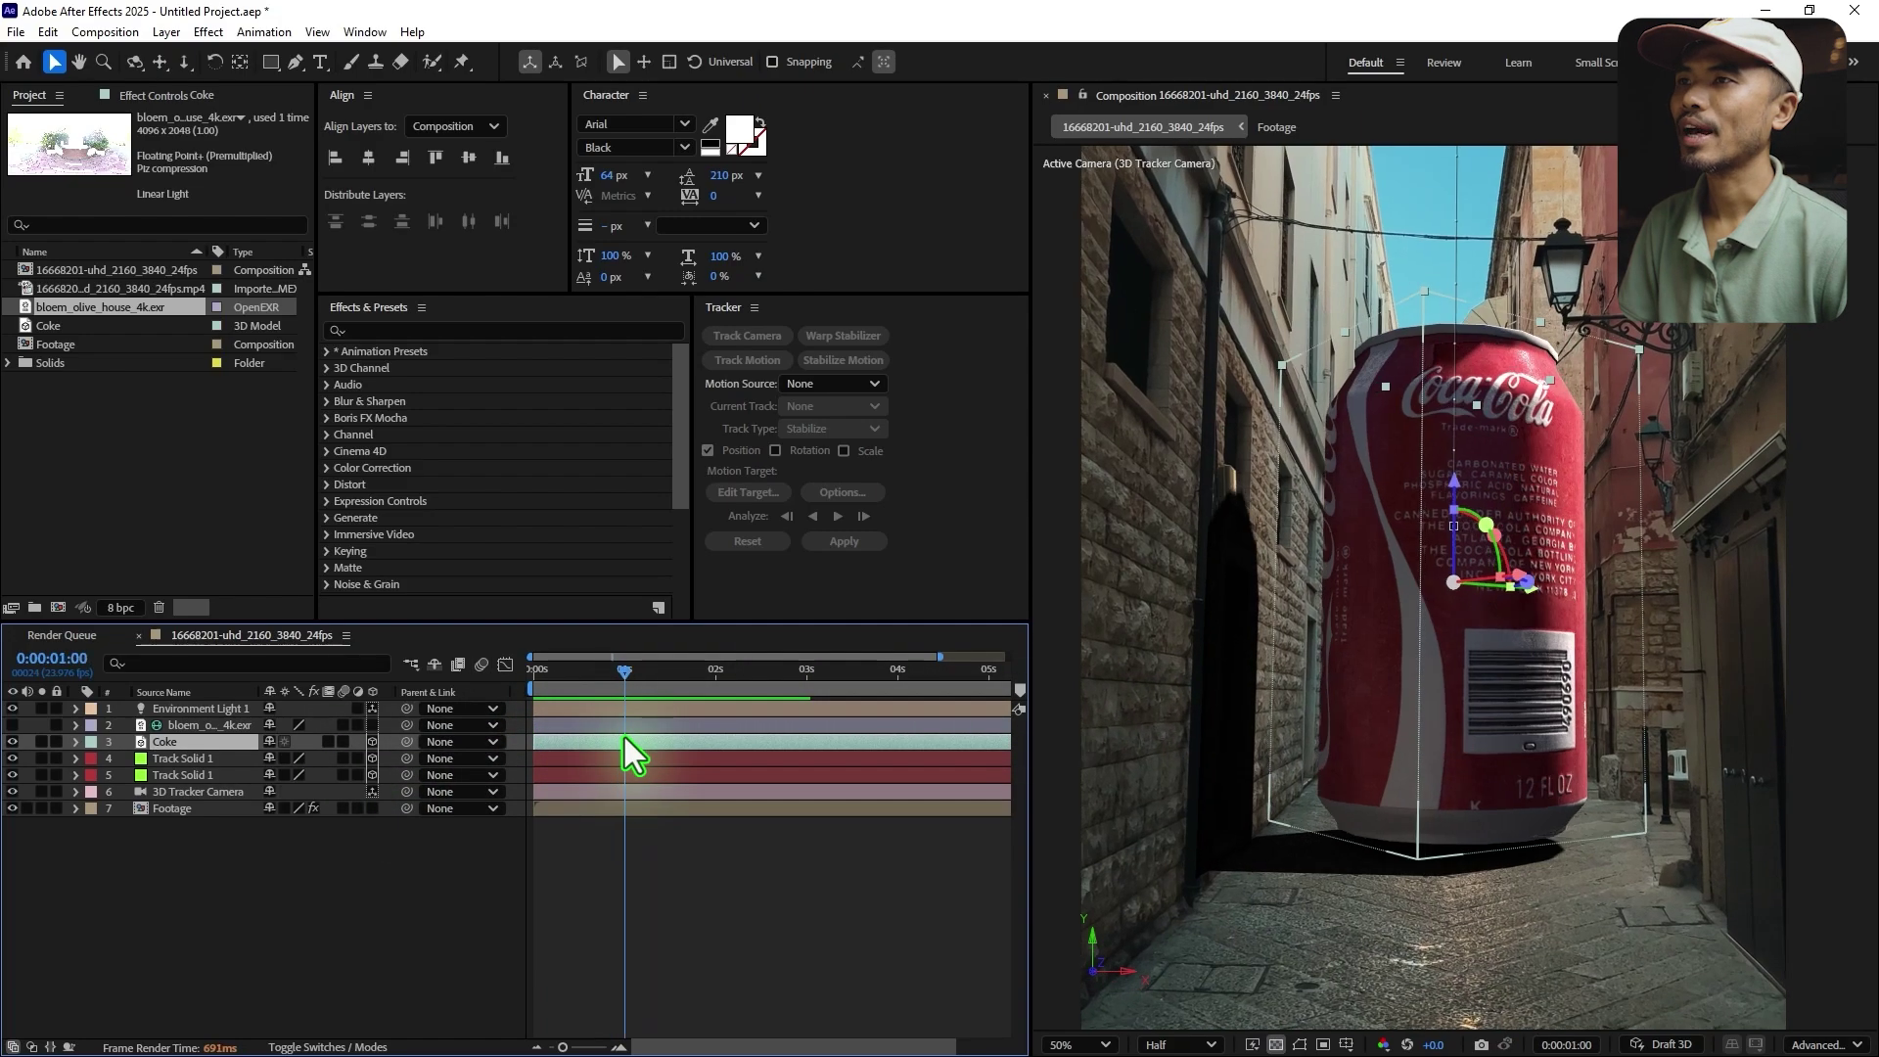
pyautogui.click(518, 330)
pyautogui.write('cc for')
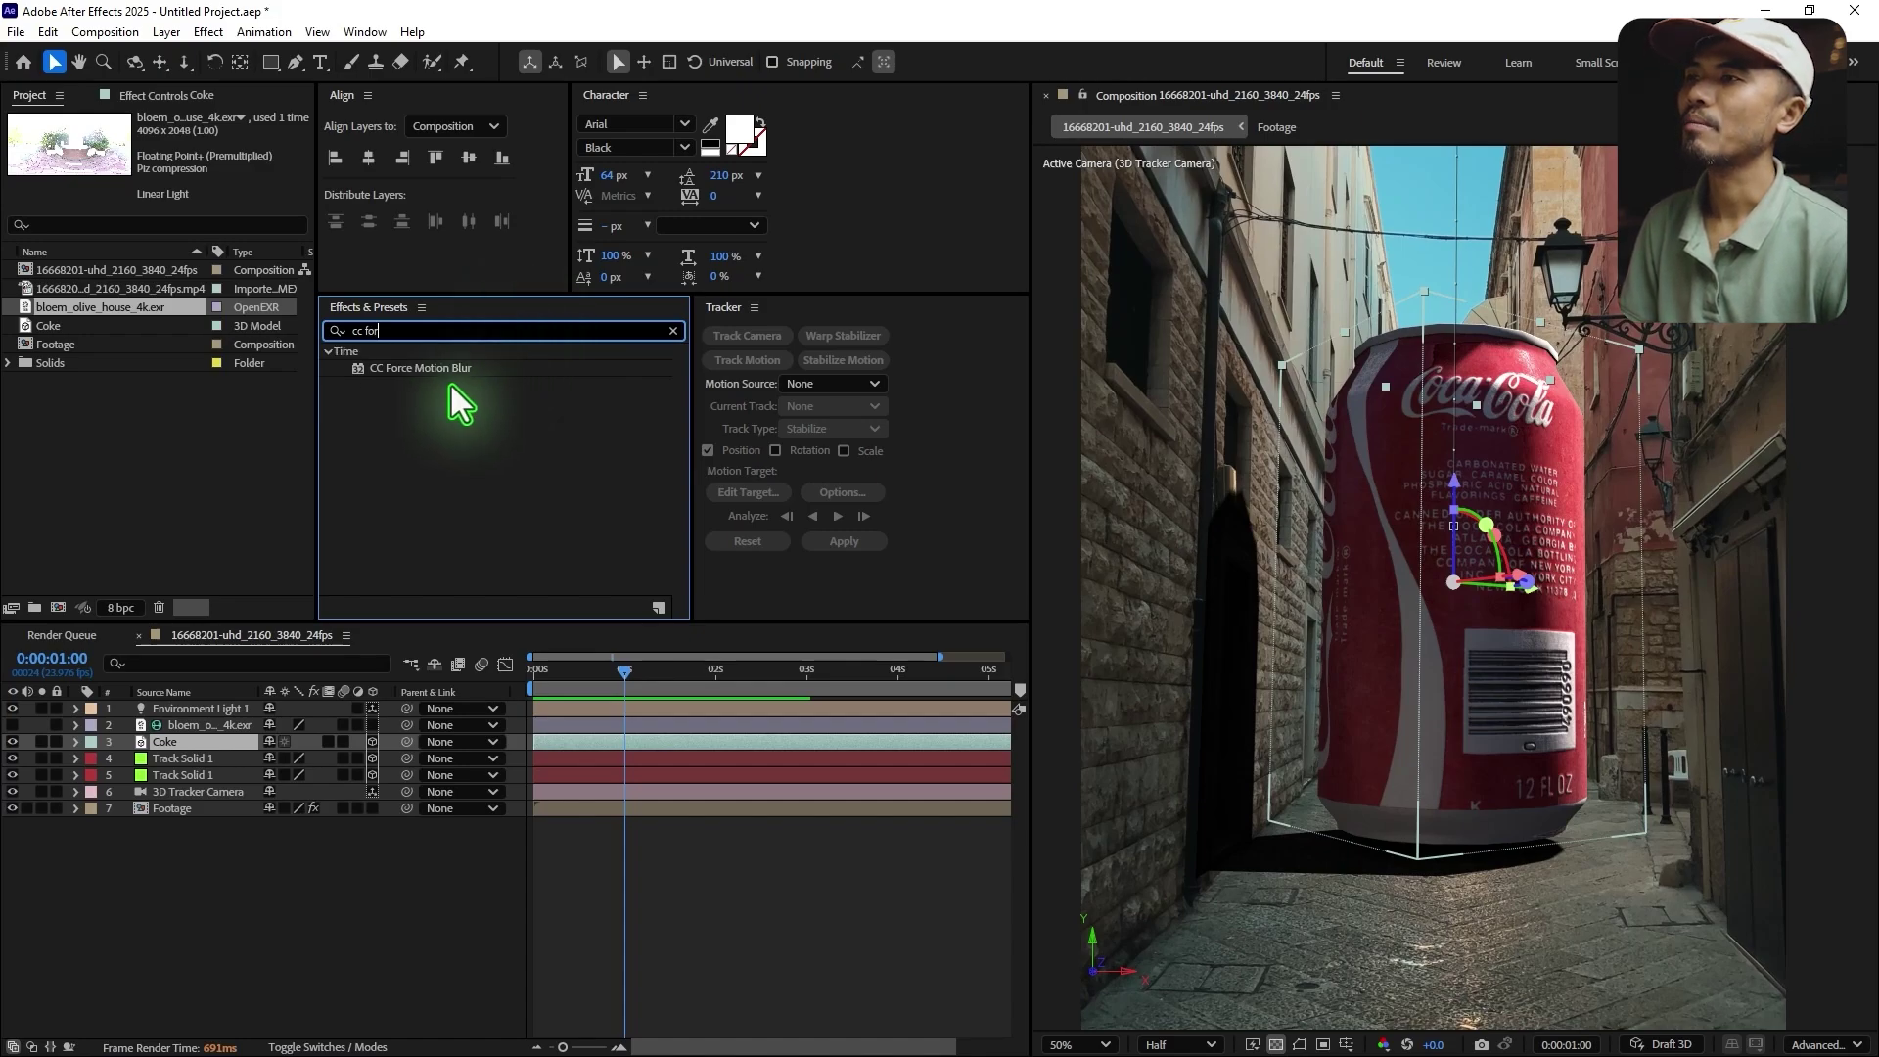
pyautogui.click(409, 370)
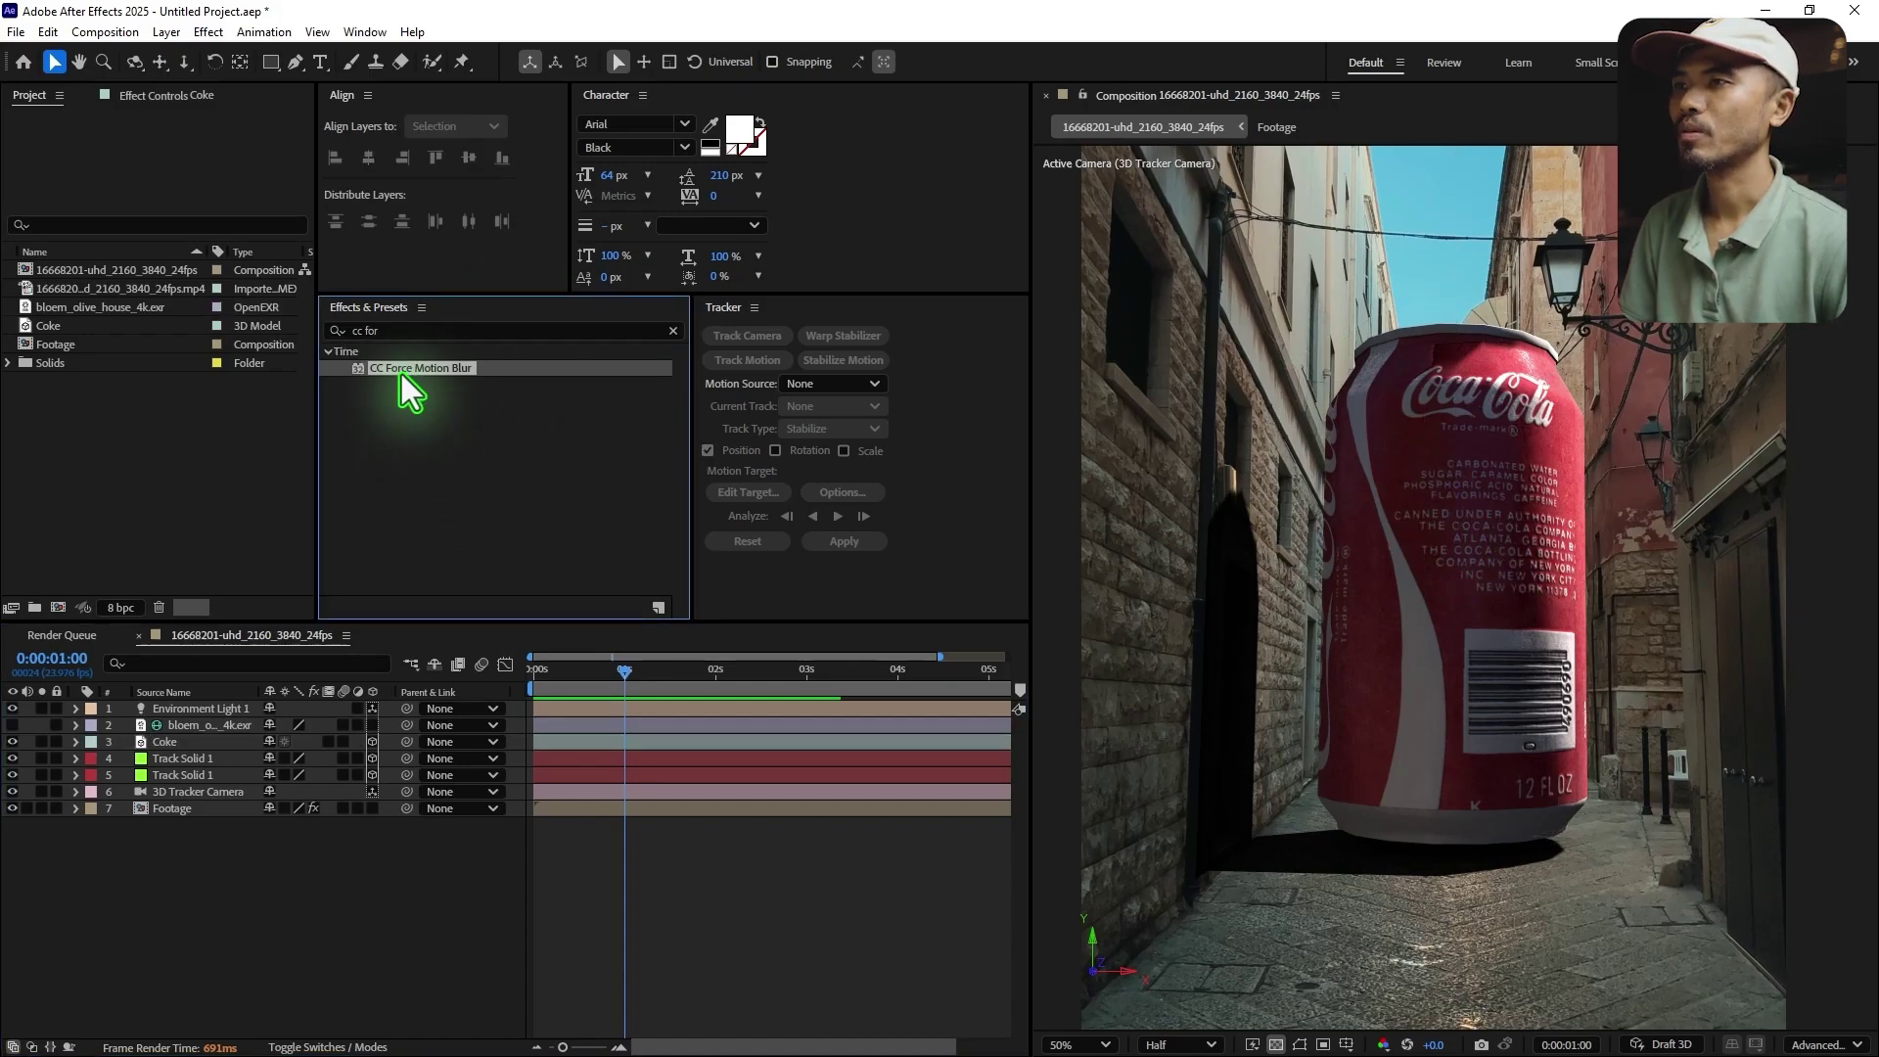
pyautogui.moveTo(393, 372)
pyautogui.mouseDown()
pyautogui.moveTo(361, 713)
pyautogui.moveTo(214, 747)
pyautogui.moveTo(600, 750)
pyautogui.moveTo(298, 773)
pyautogui.moveTo(423, 365)
pyautogui.mouseUp()
# - Pre-compose the Coke layer as "Coke Pre-comp", moving all attributes into the new composition
pyautogui.click(168, 985)
pyautogui.click(196, 746)
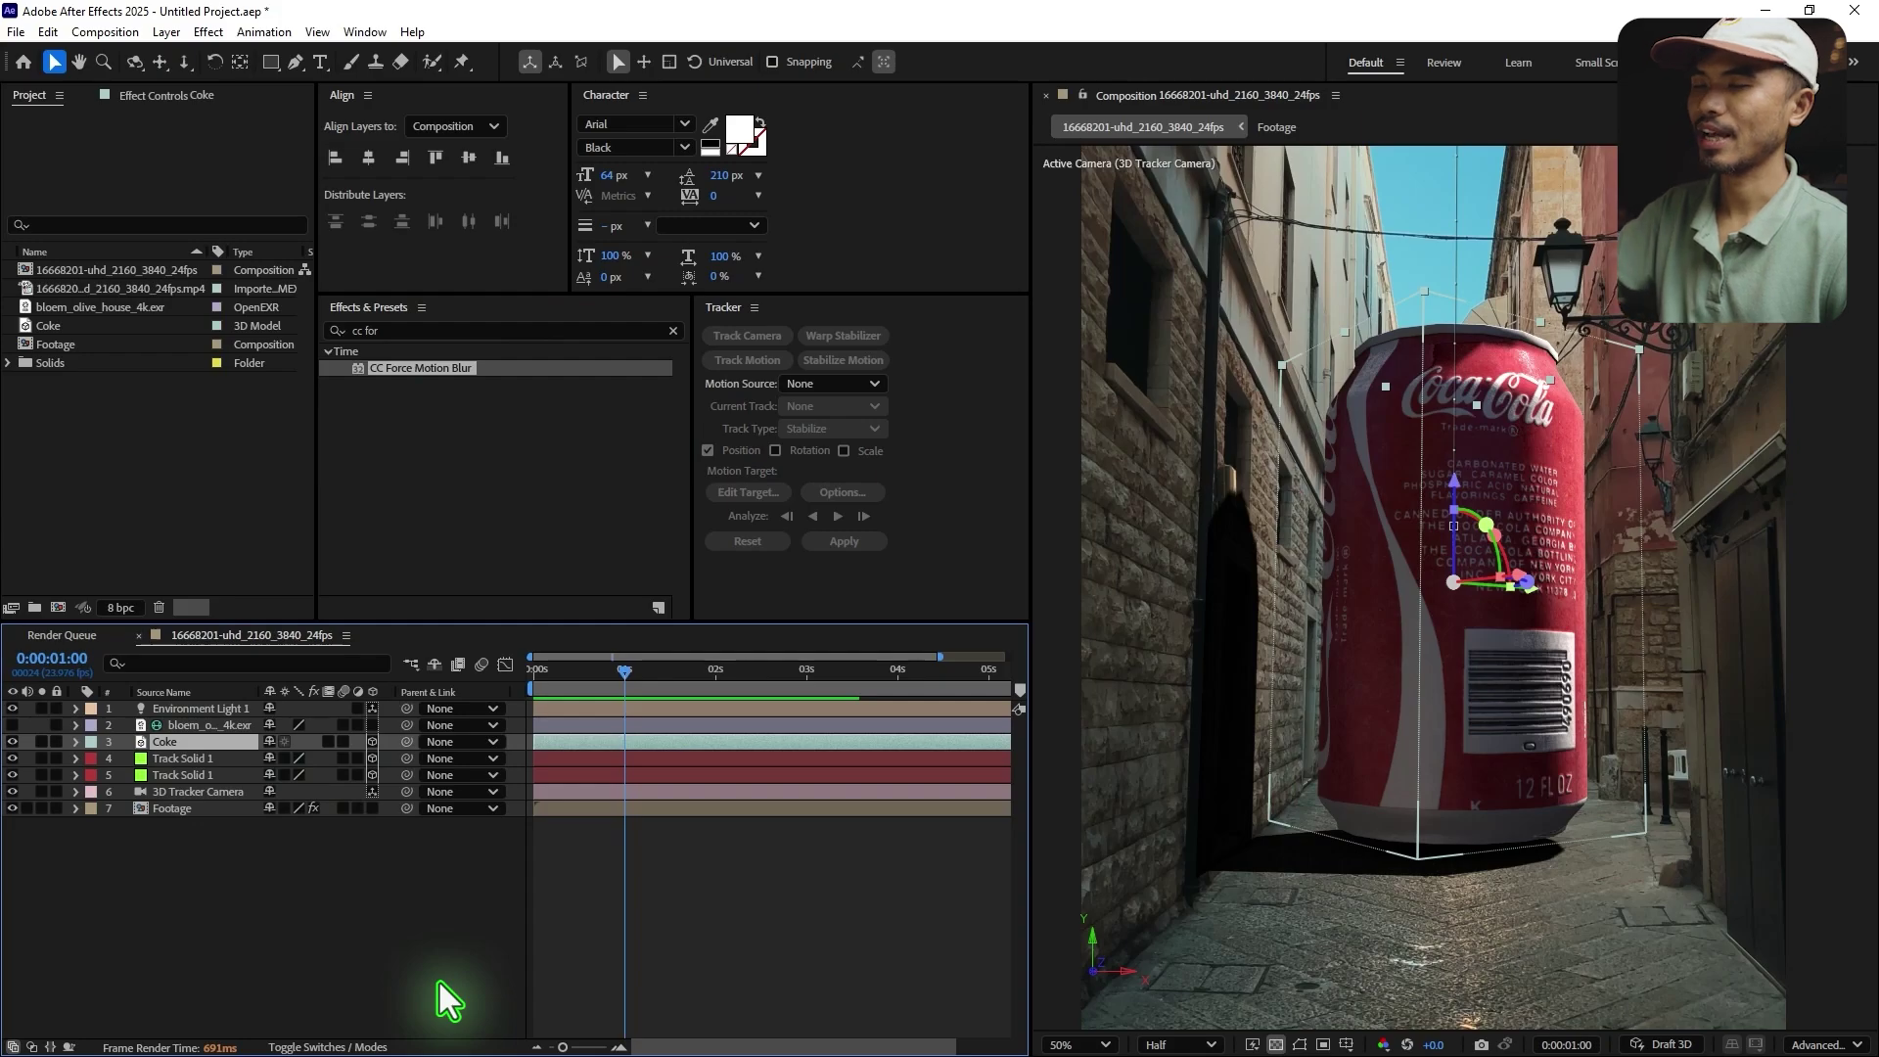
pyautogui.hotkey('ctrl', 'shift', 'c')
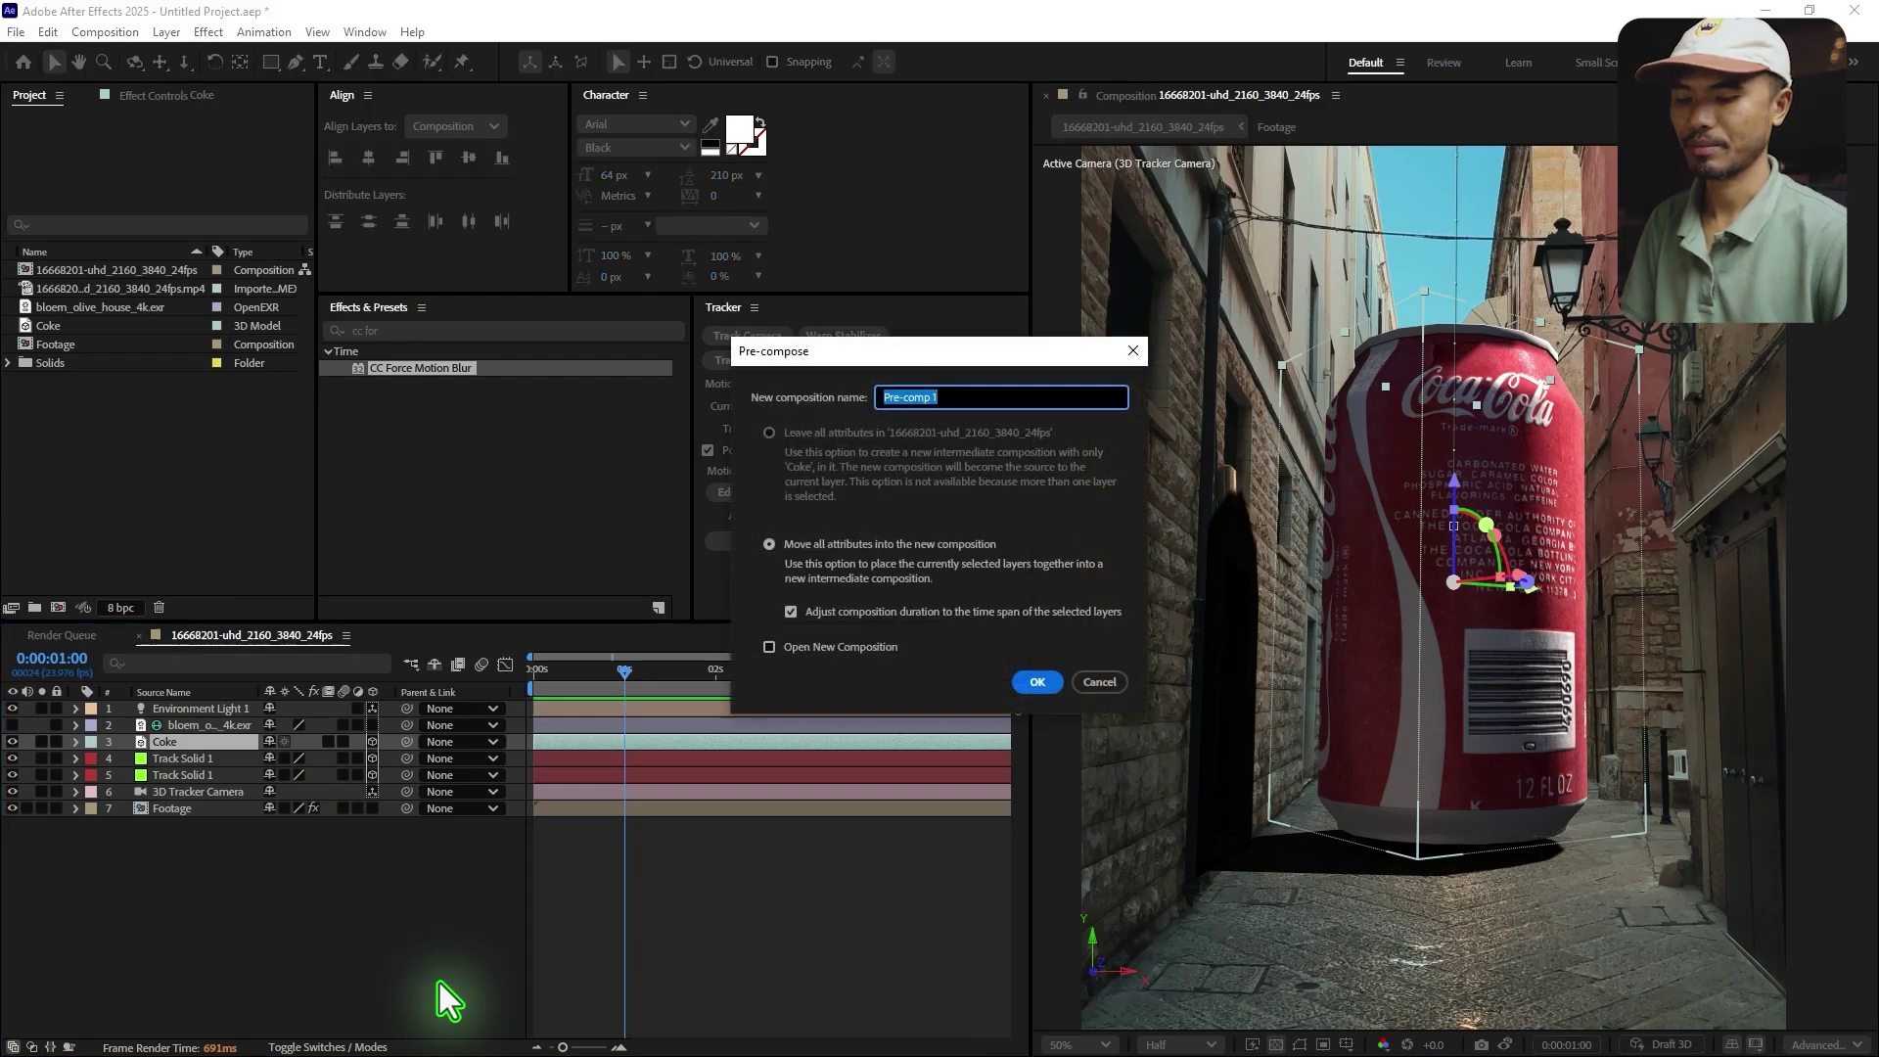
pyautogui.press('Home')
pyautogui.write('Co')
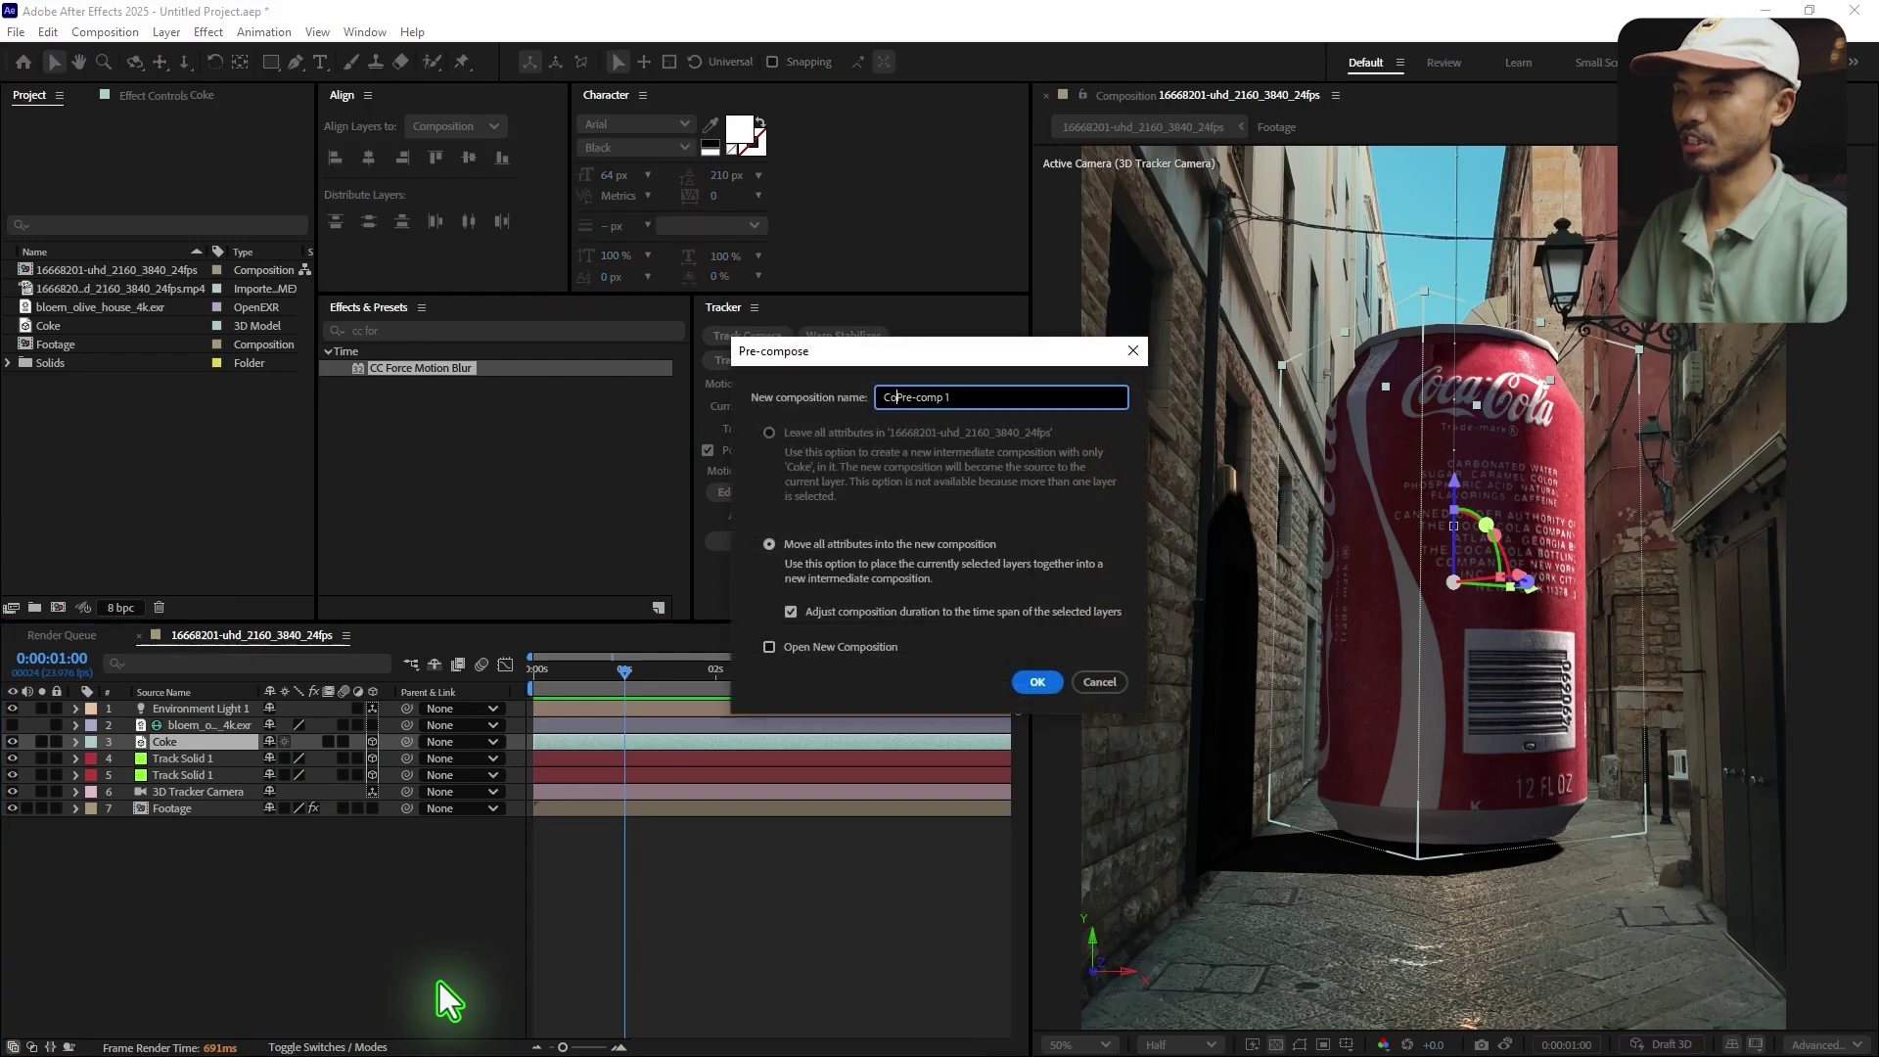
pyautogui.write('ke')
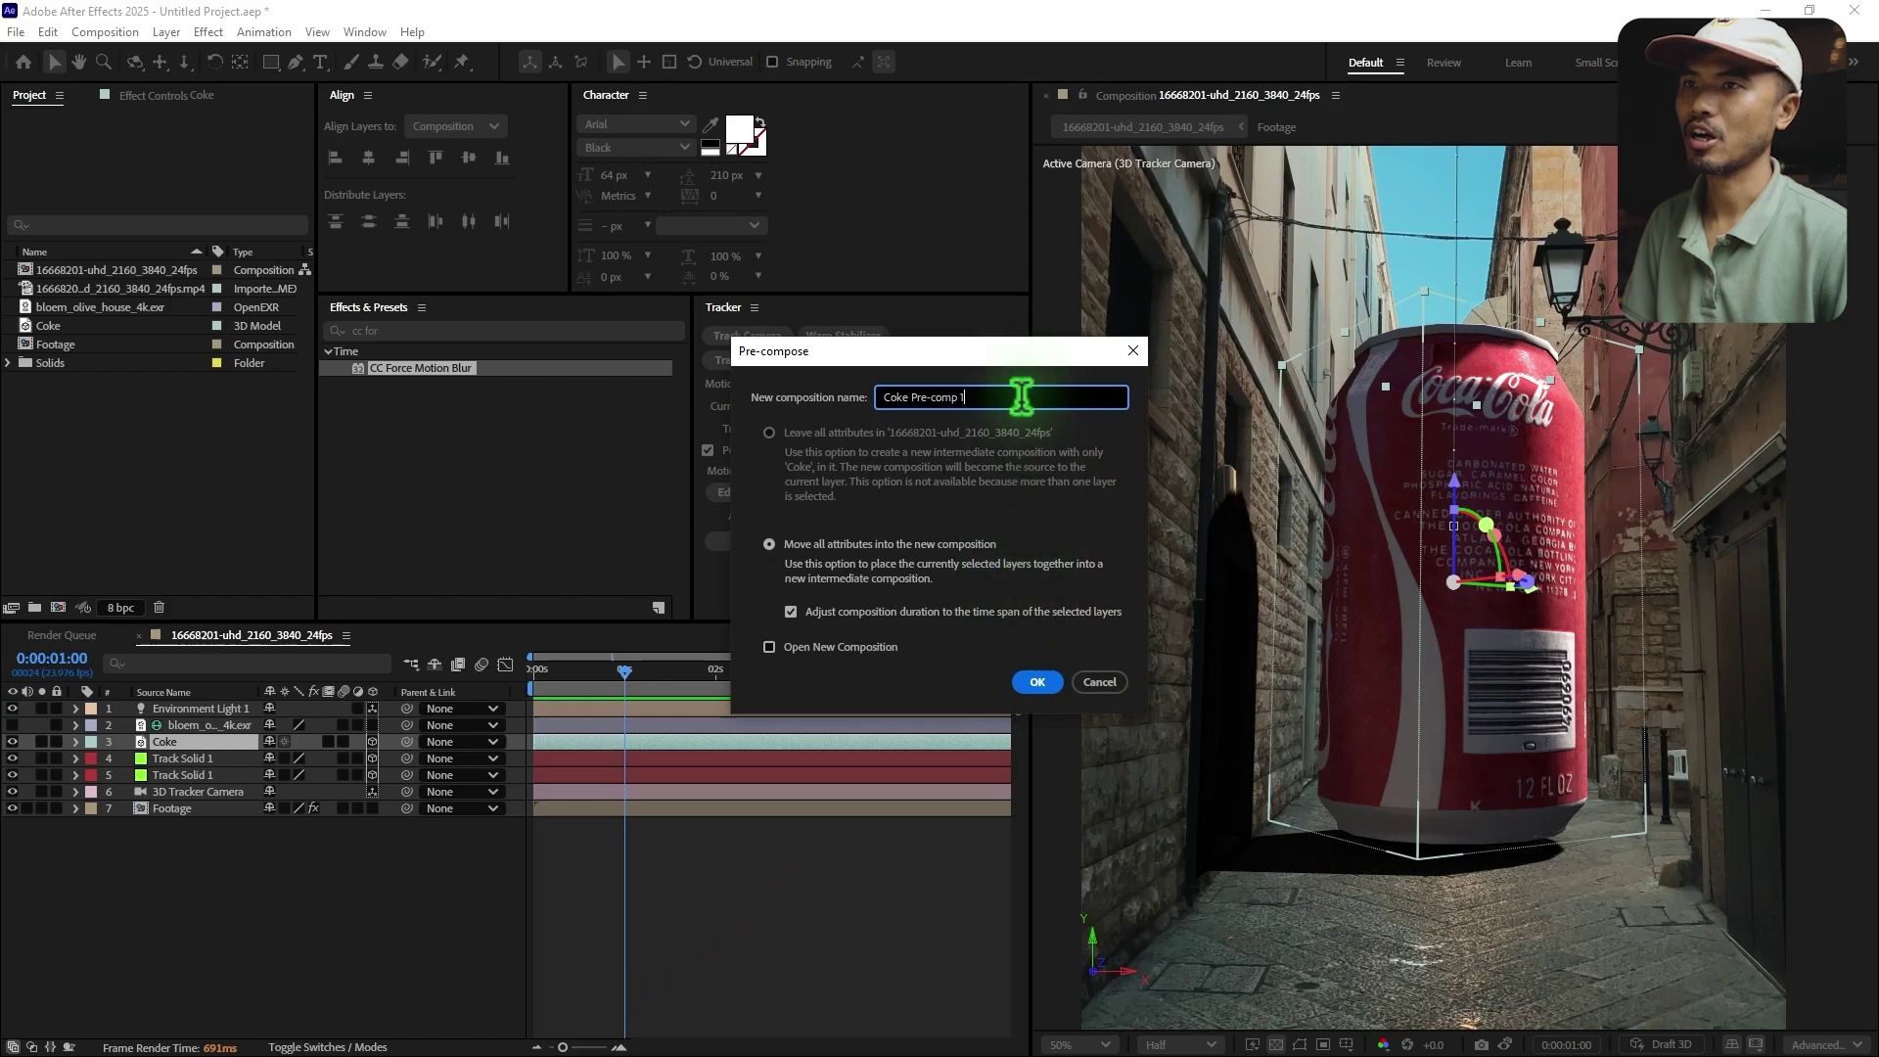
pyautogui.press('BackSpace')
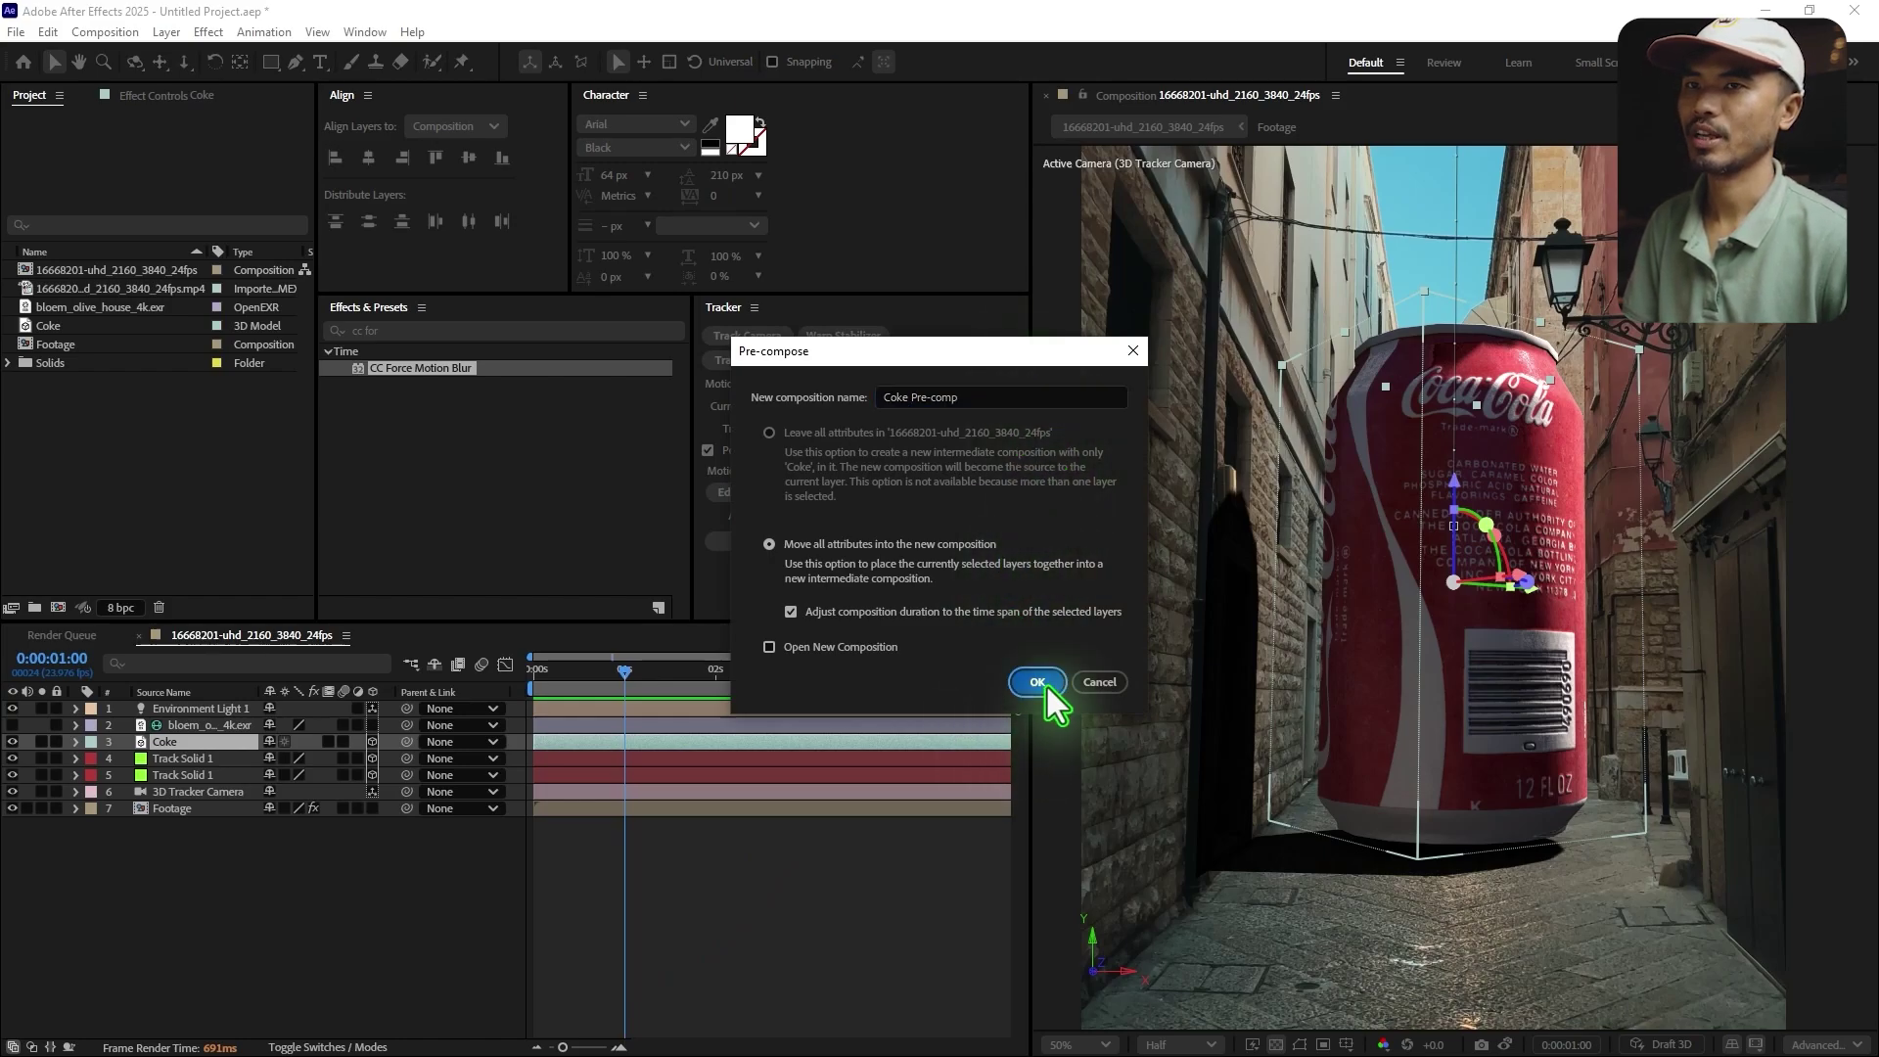
pyautogui.click(1047, 687)
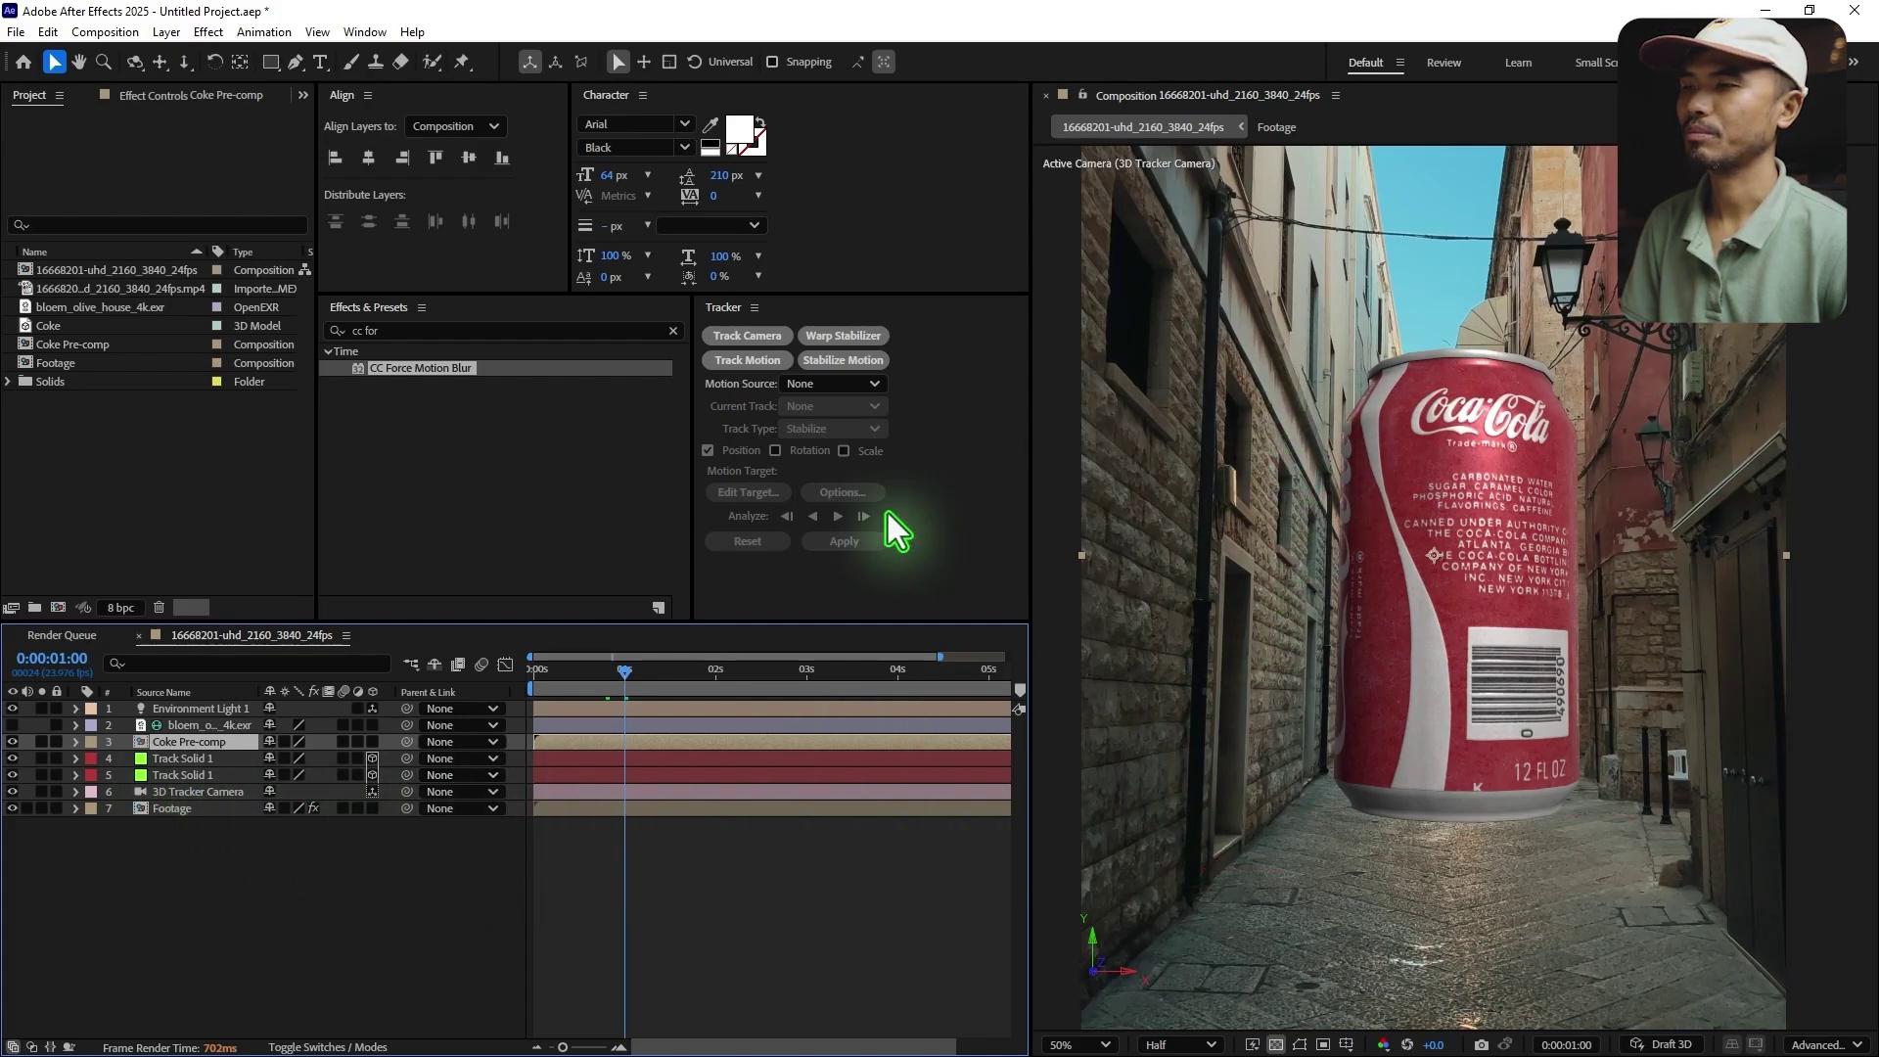
# - Collapse transformations on Coke Pre-comp and apply CC Force Motion Blur to it, with the playhead at 0:00:00:18
pyautogui.click(282, 742)
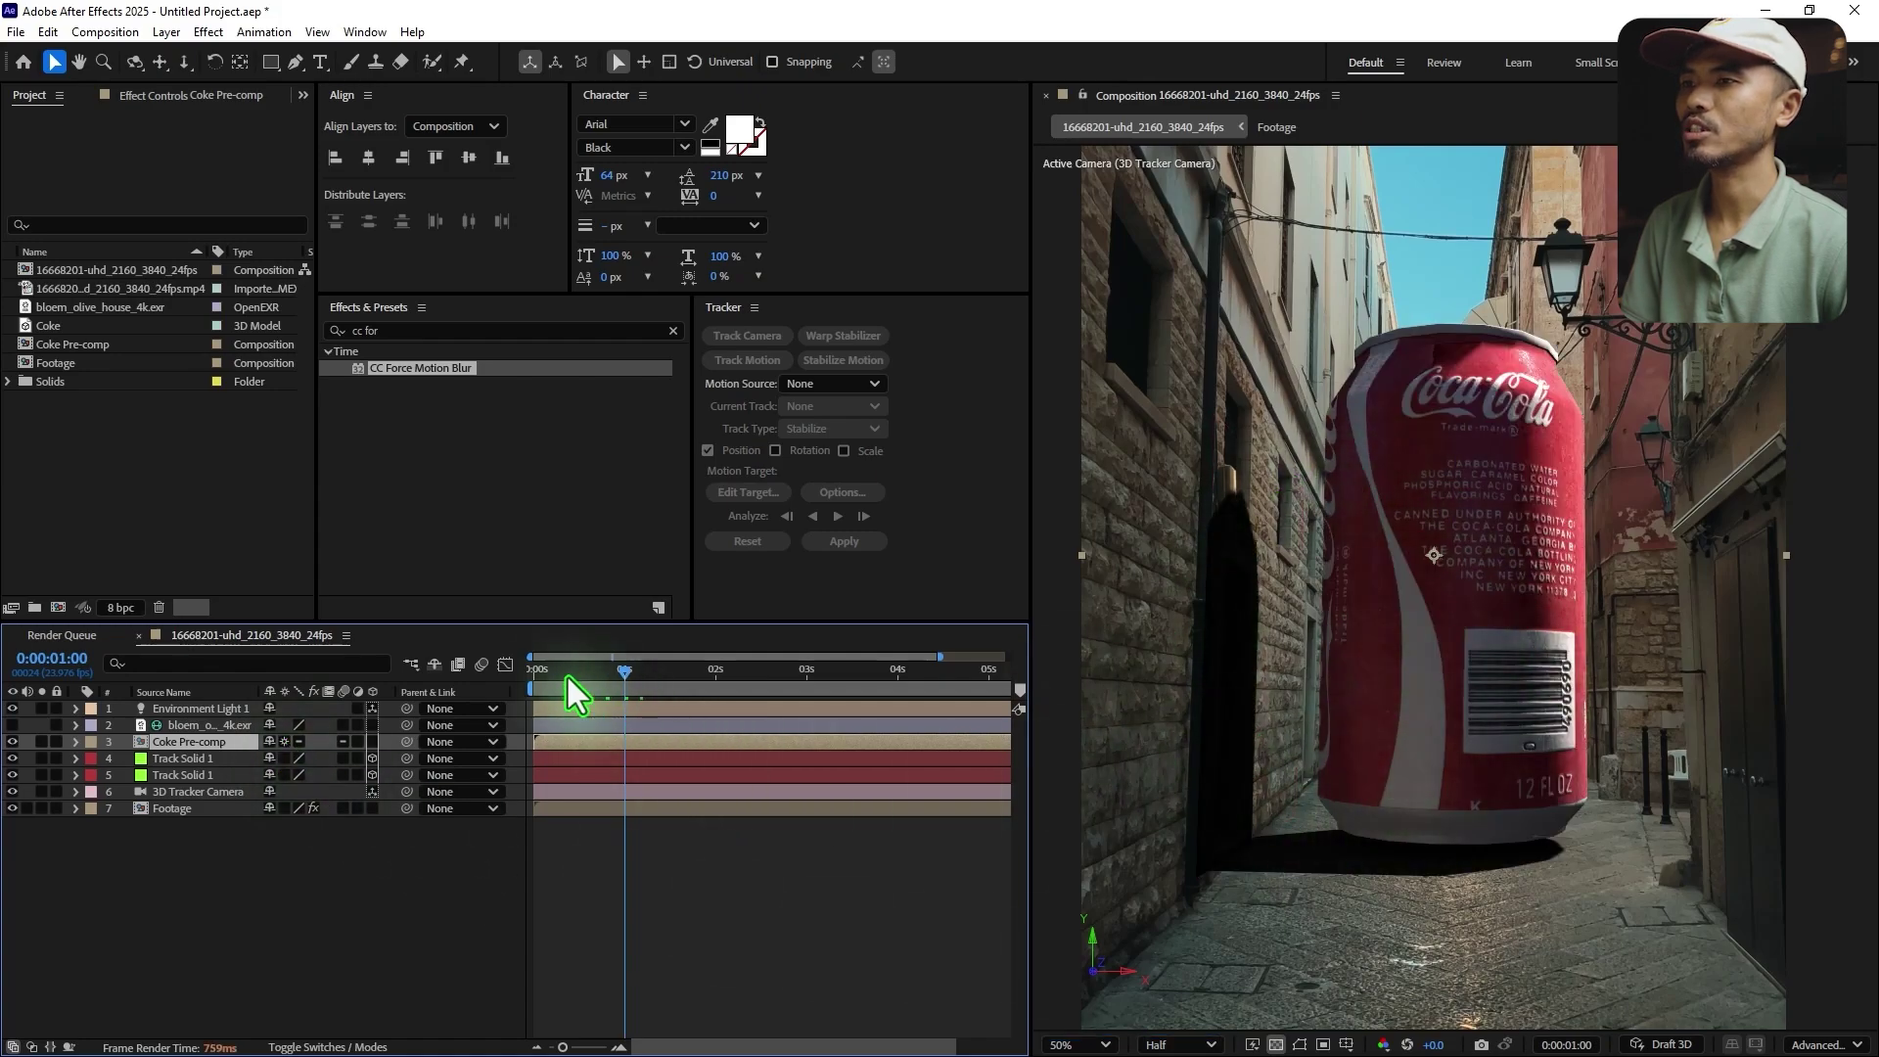
pyautogui.moveTo(567, 675); pyautogui.dragTo(602, 685)
pyautogui.moveTo(459, 373); pyautogui.dragTo(235, 744)
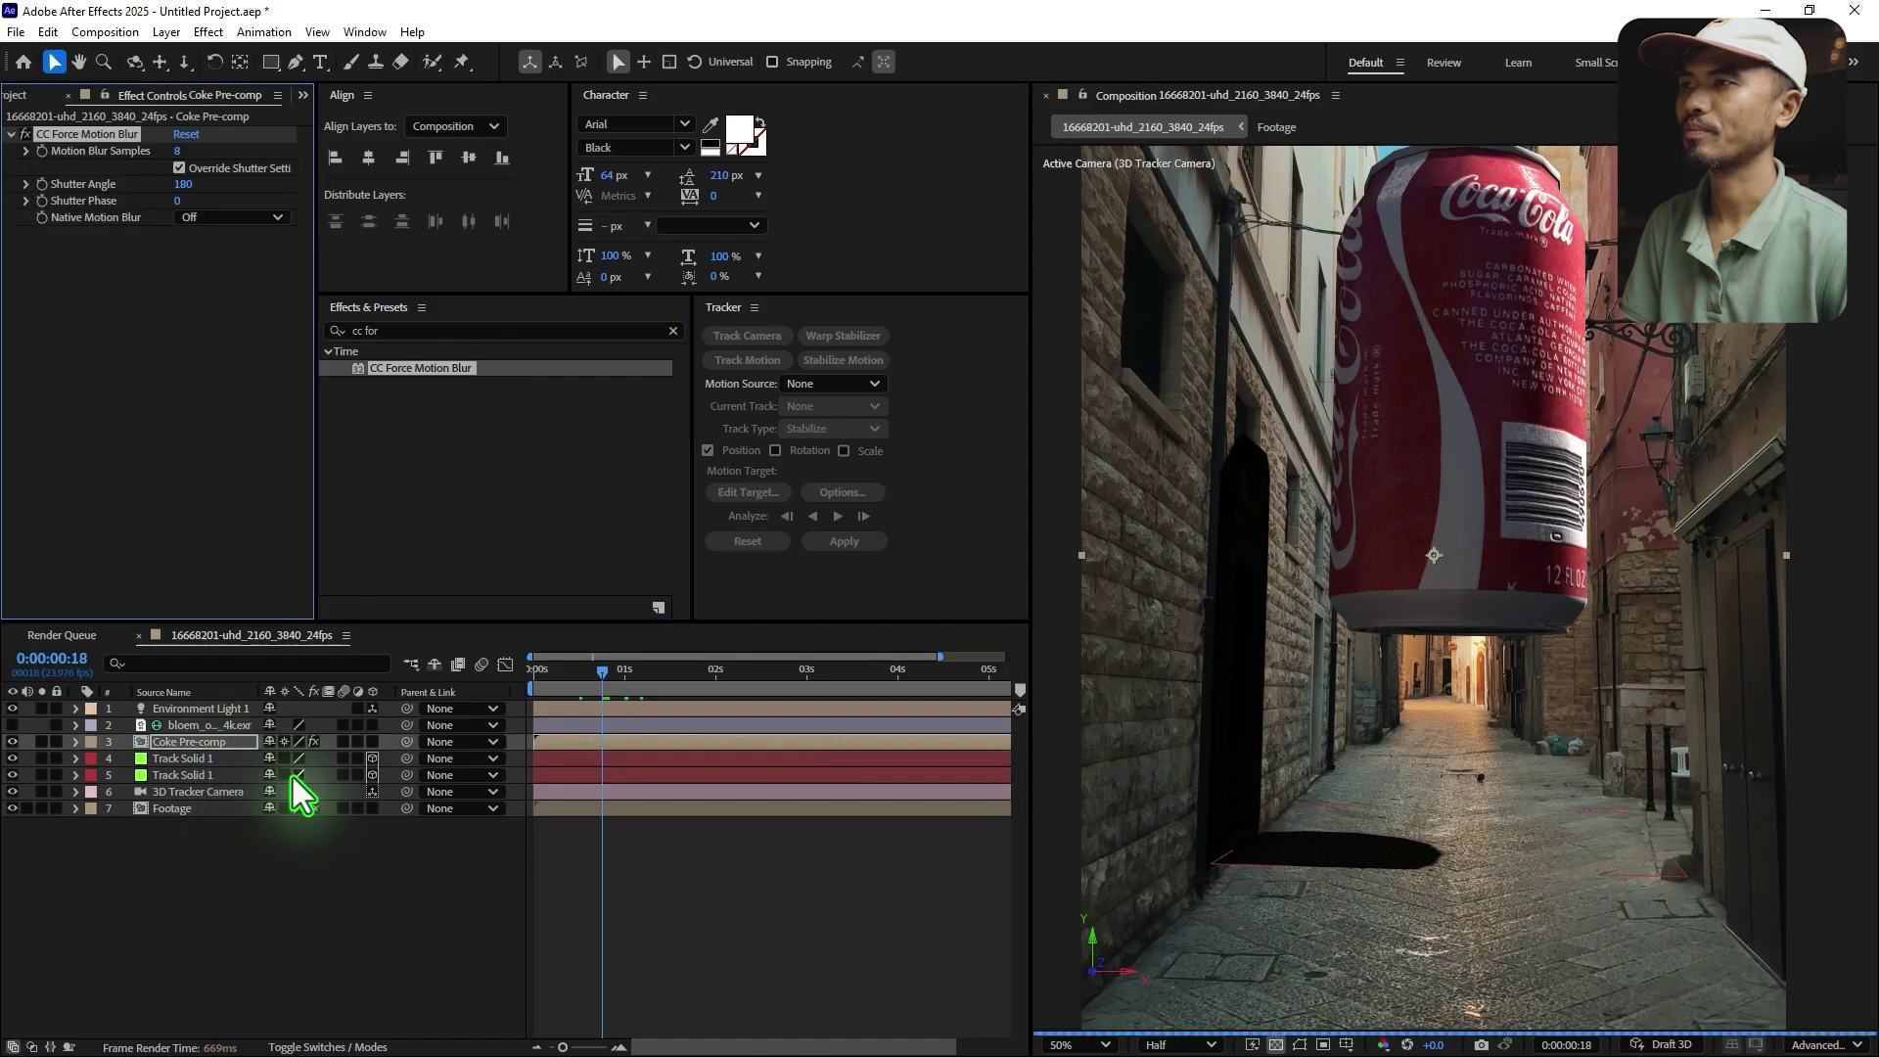
# - Check the can's forced motion blur and shadow on several frames between 0:00:00:03 and 0:00:01:12
pyautogui.click(544, 676)
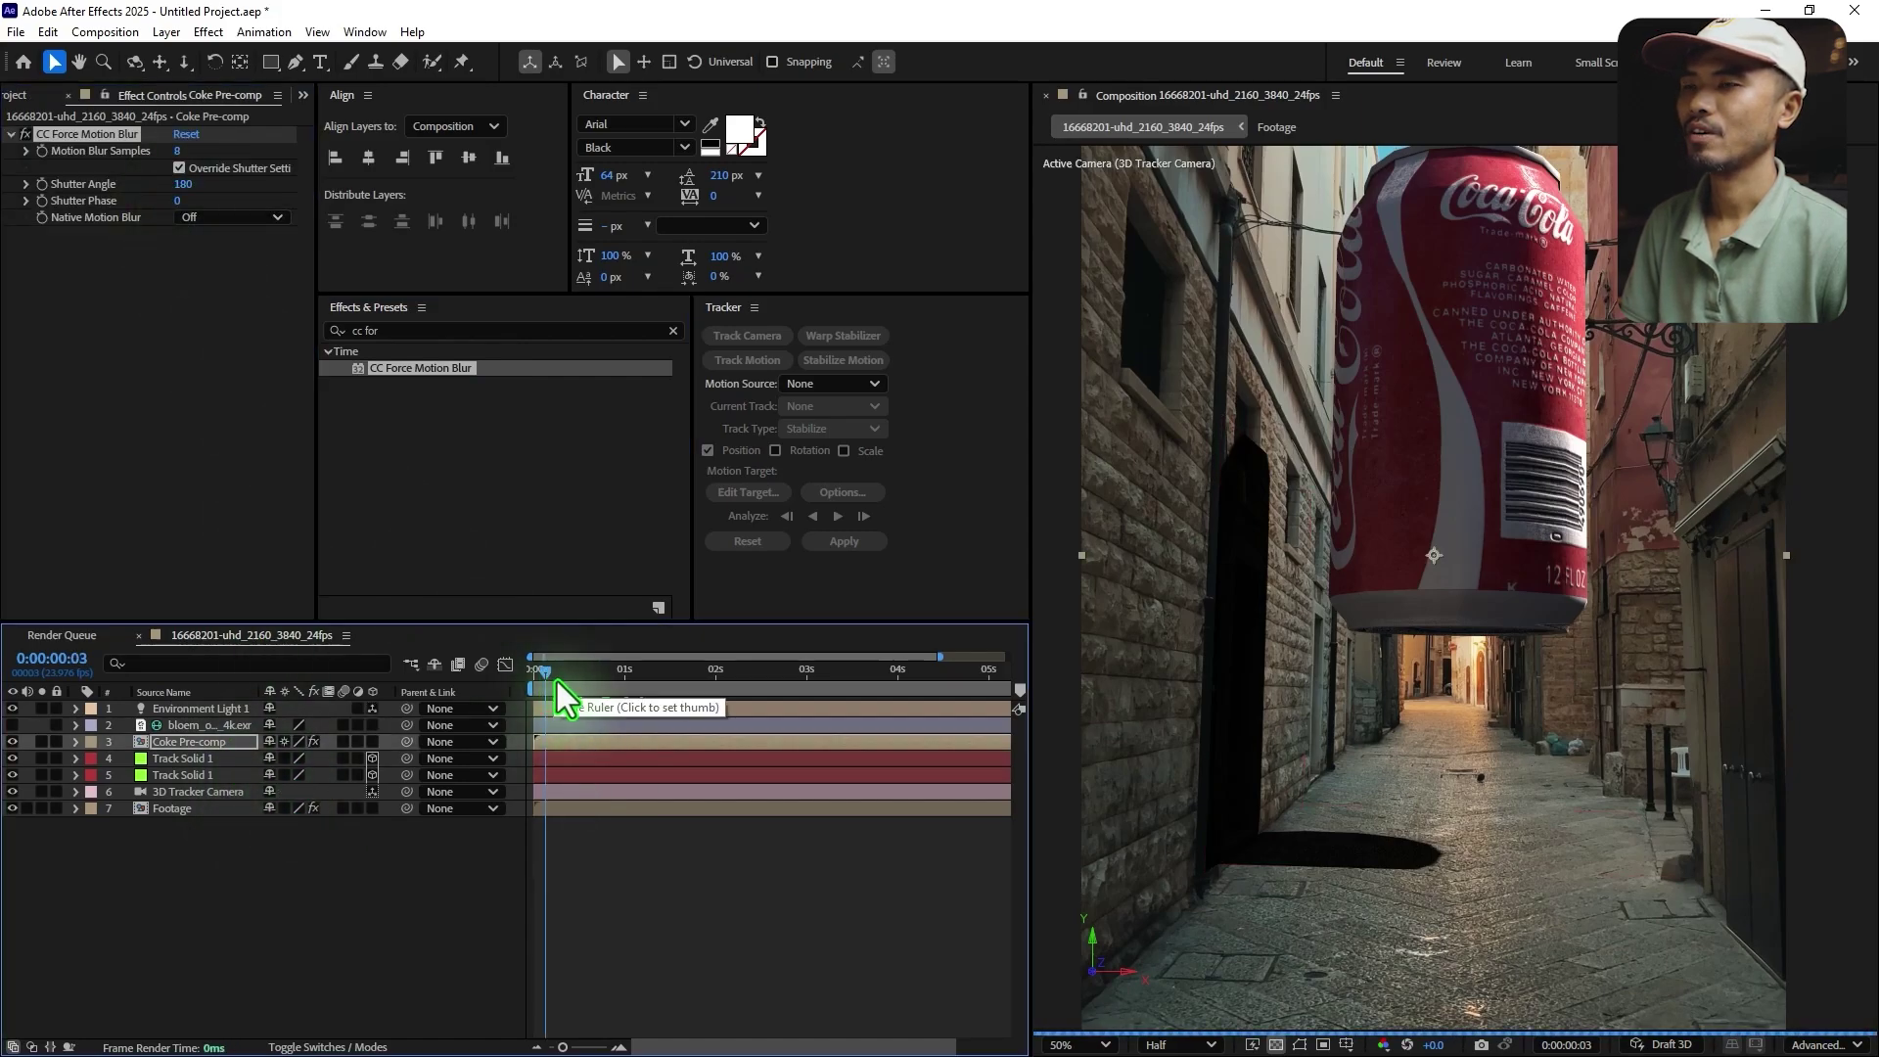
pyautogui.click(559, 679)
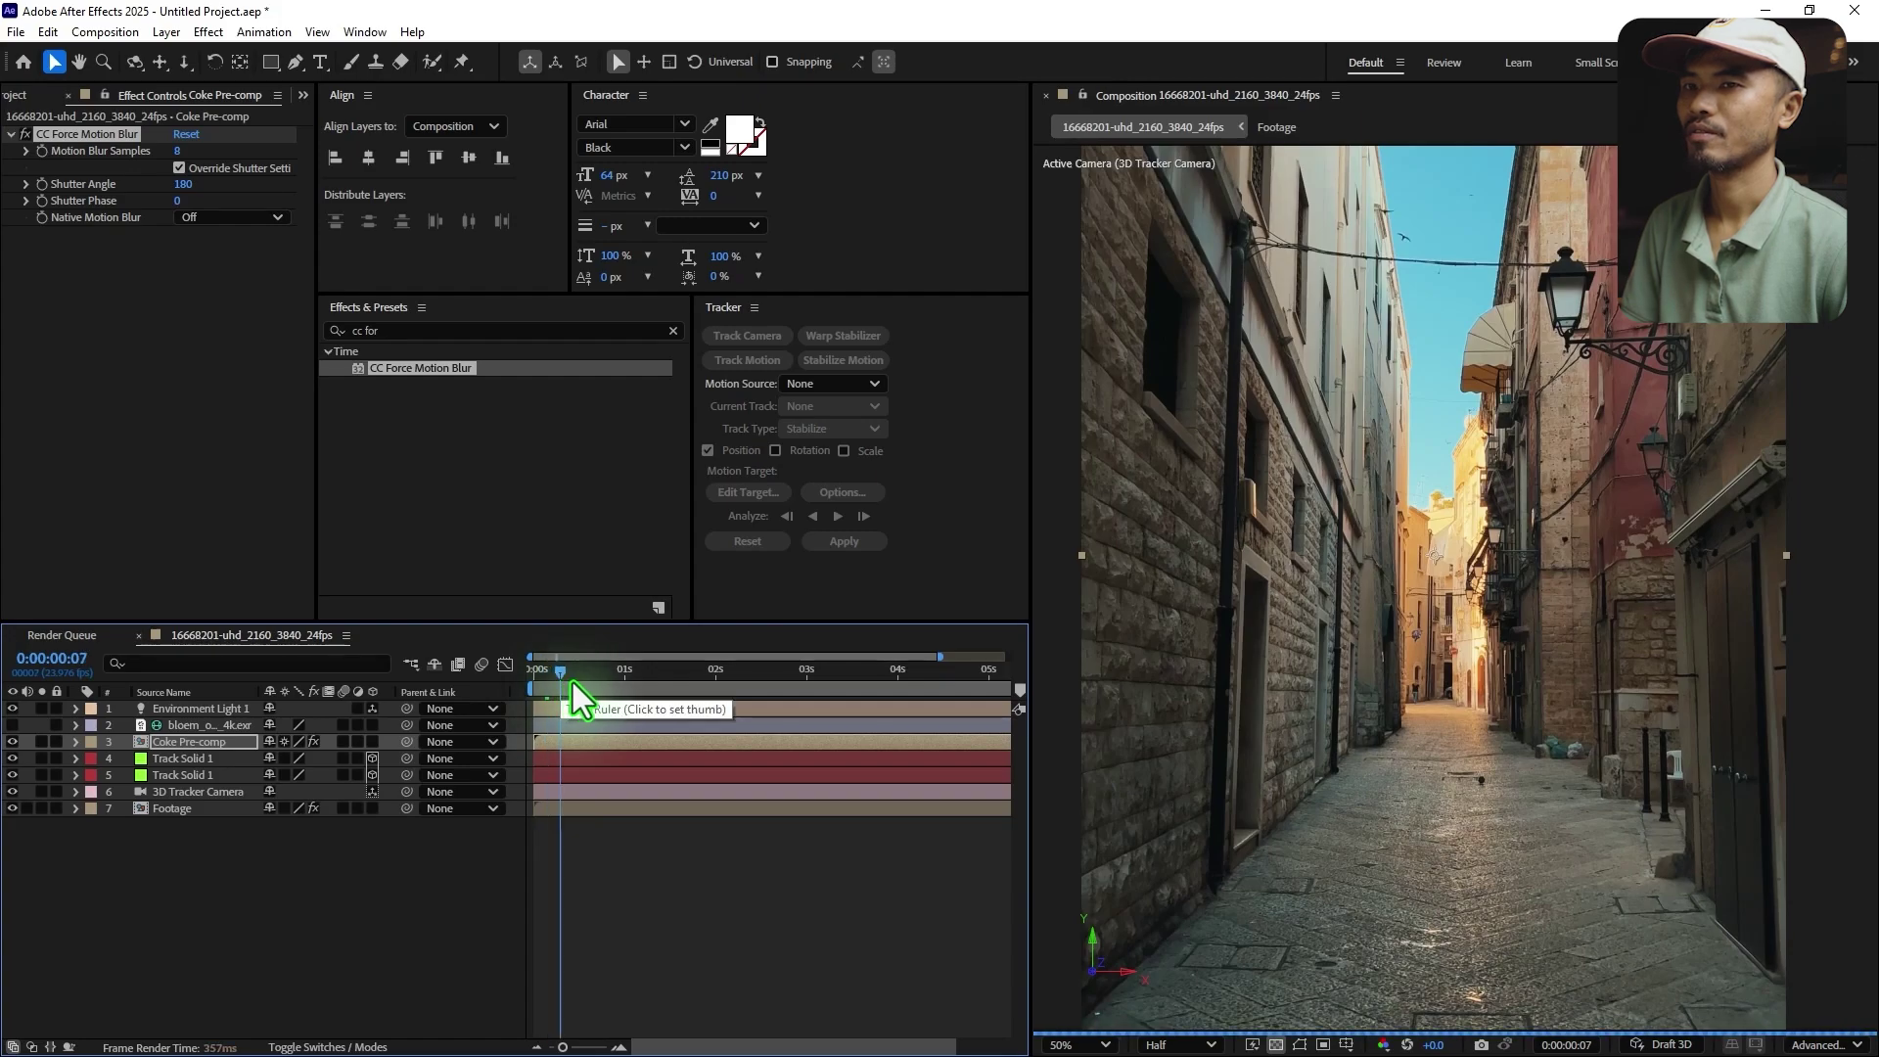
pyautogui.click(572, 683)
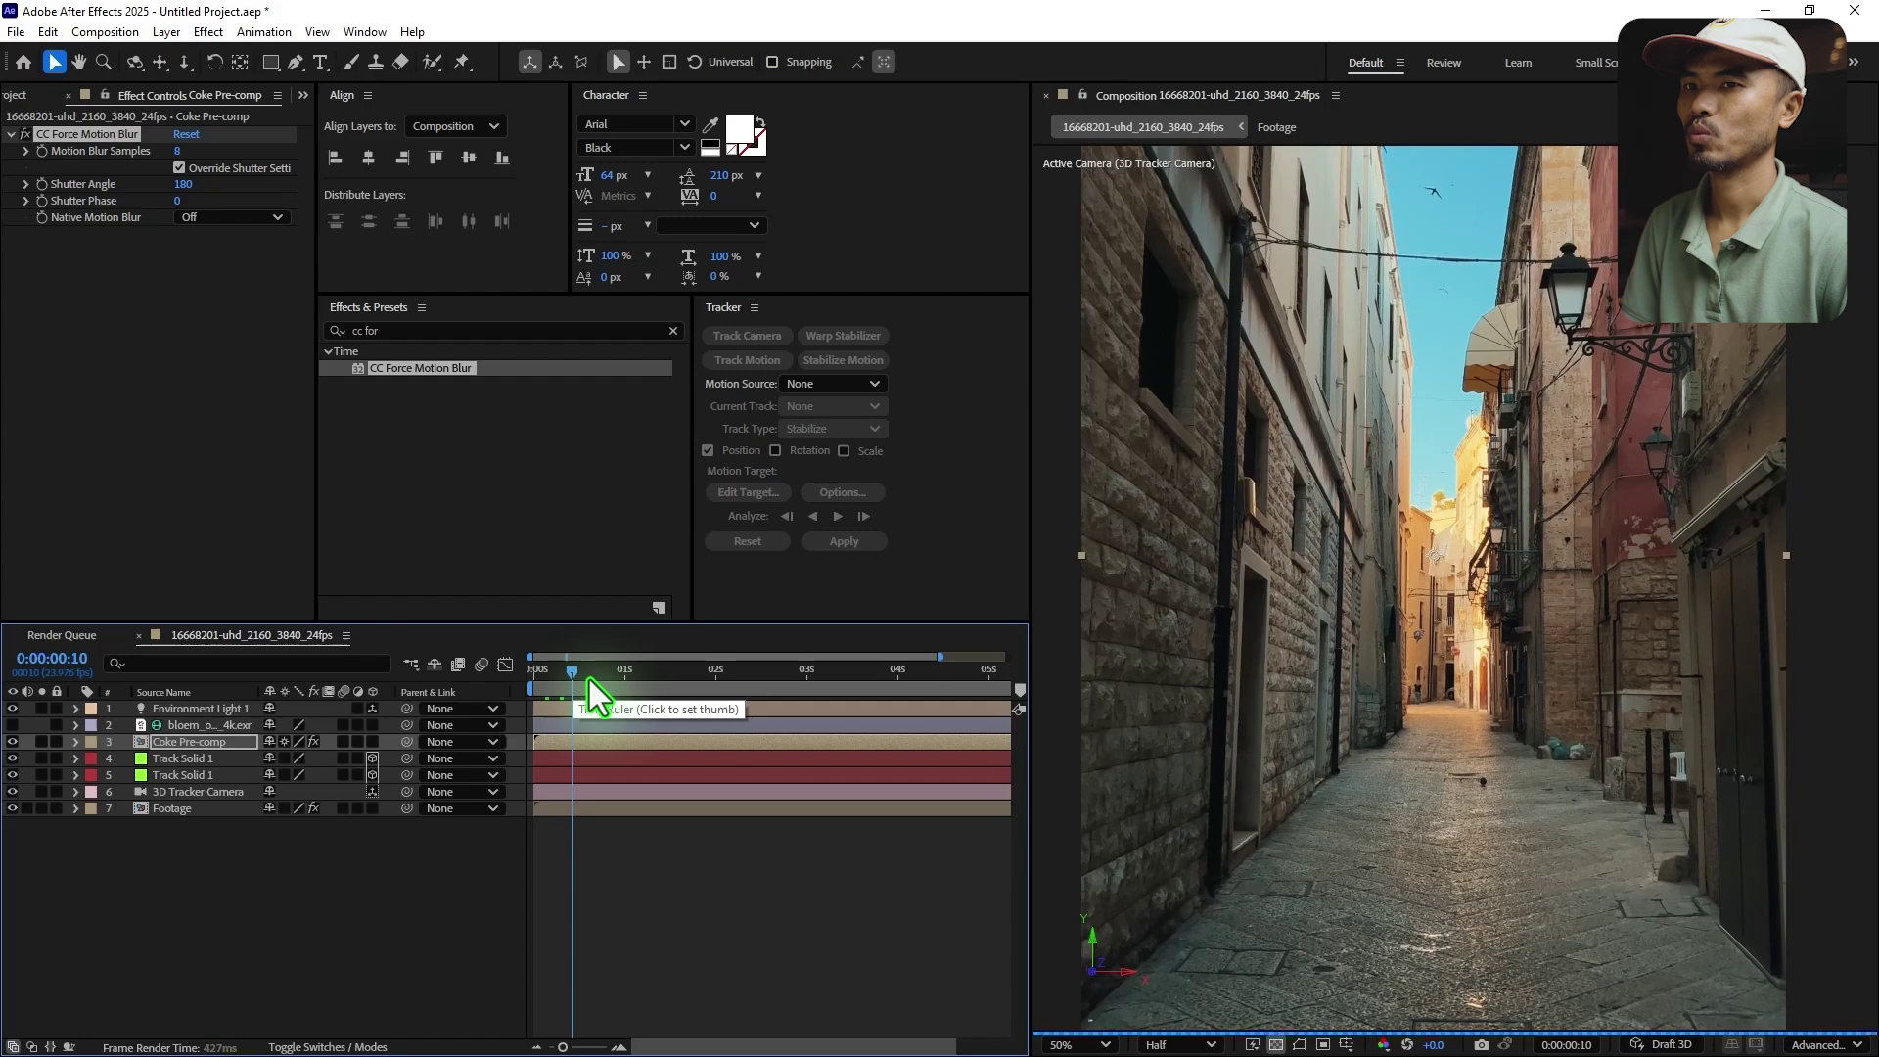
pyautogui.click(590, 679)
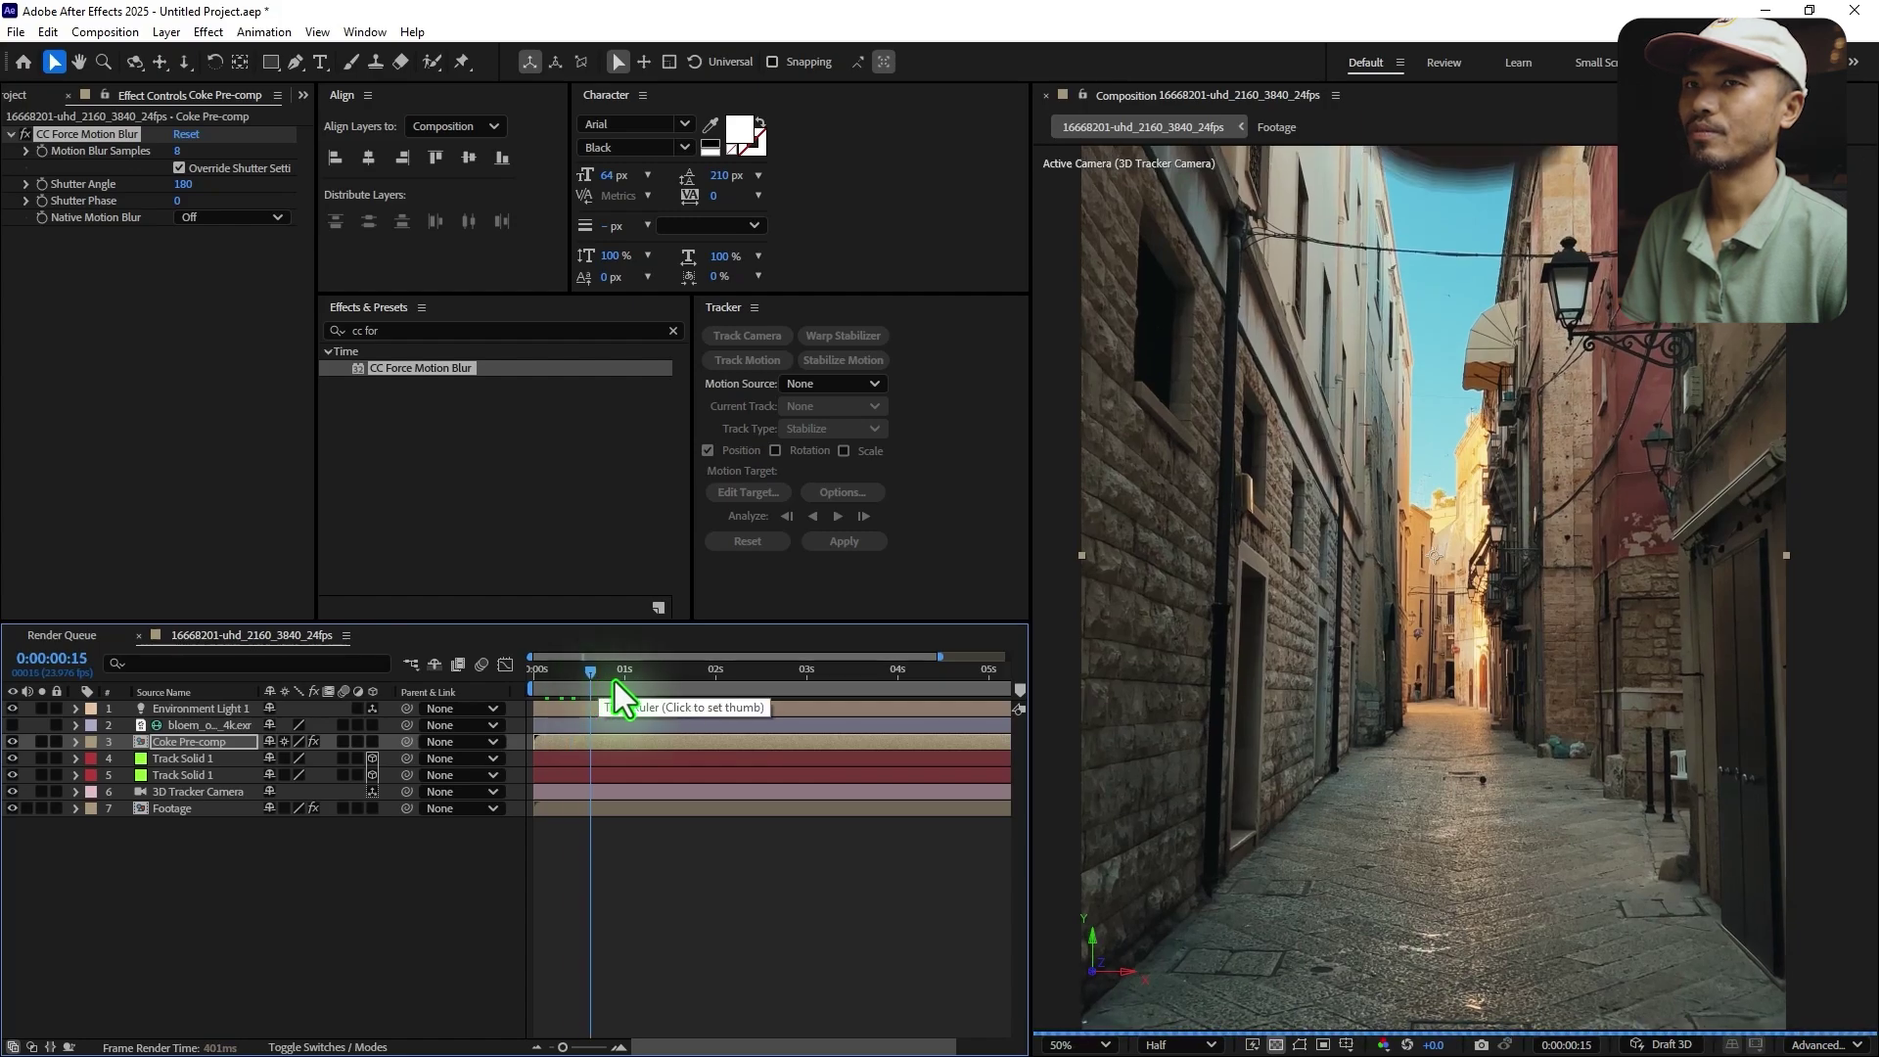
pyautogui.click(614, 681)
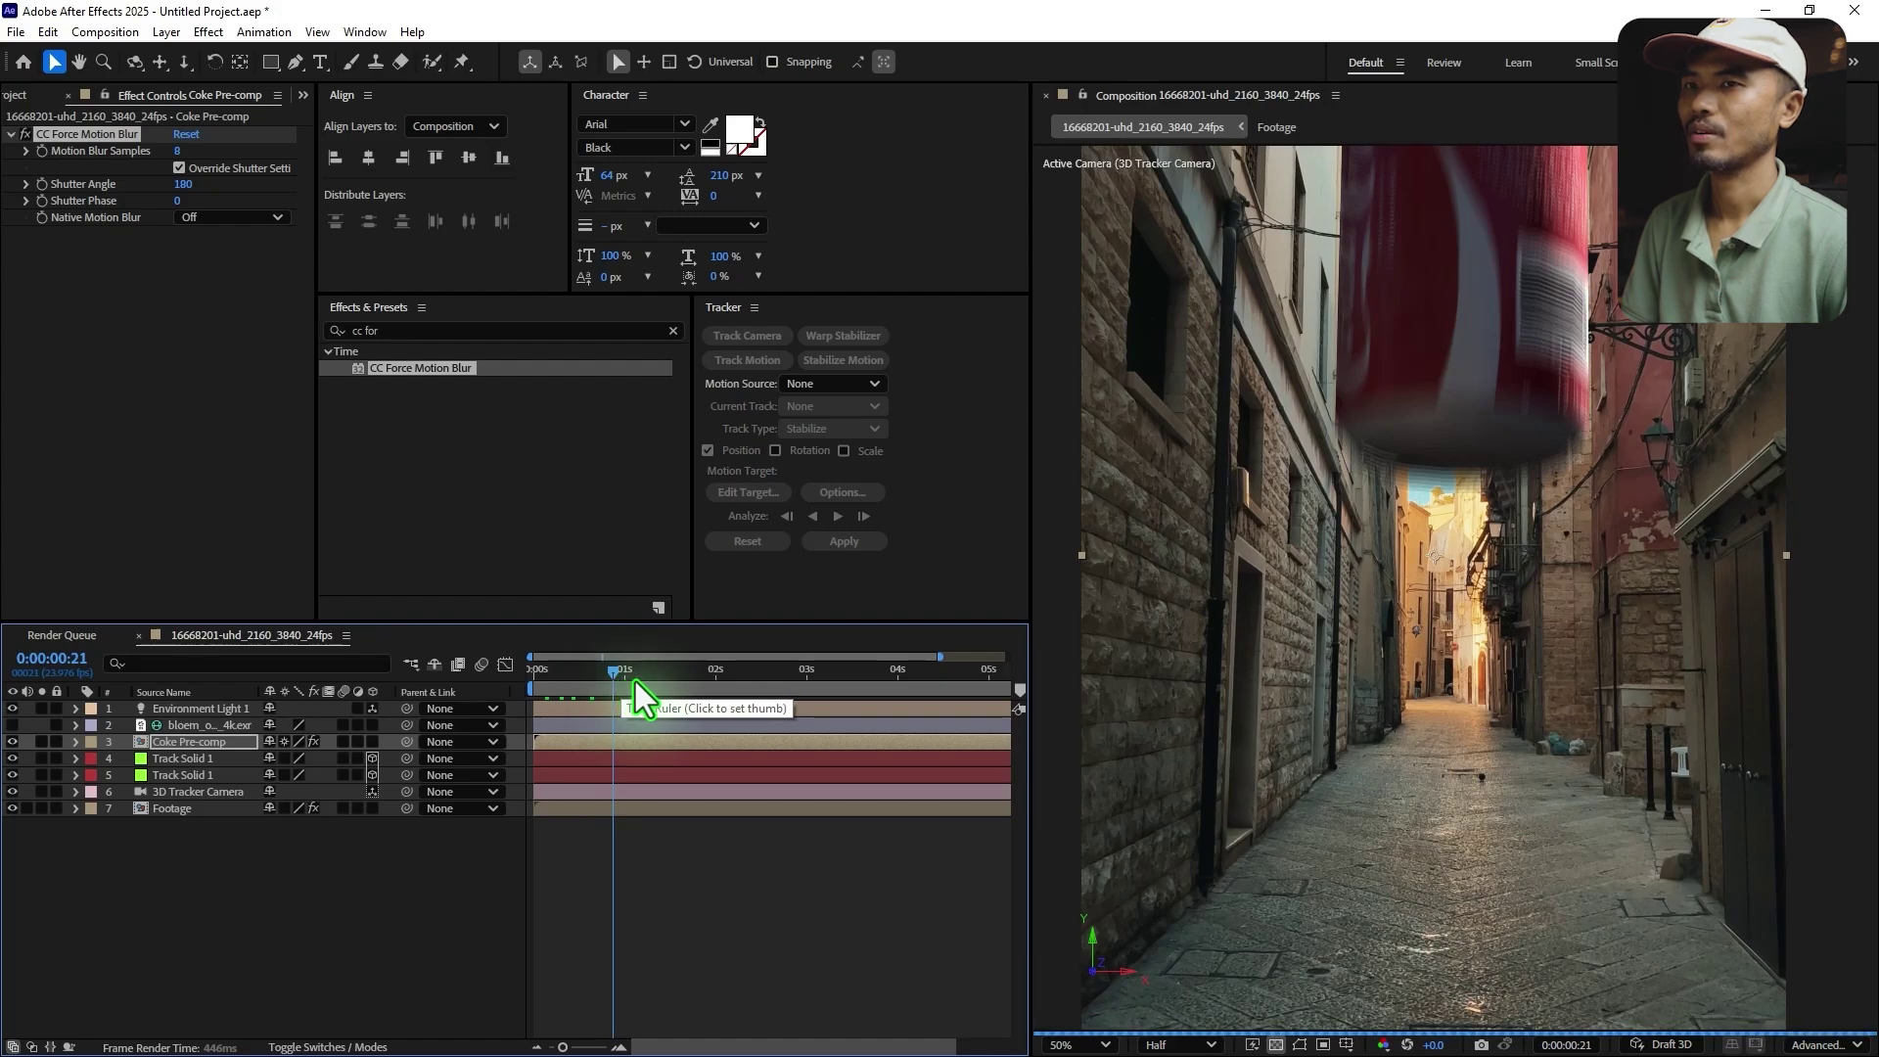
pyautogui.click(636, 681)
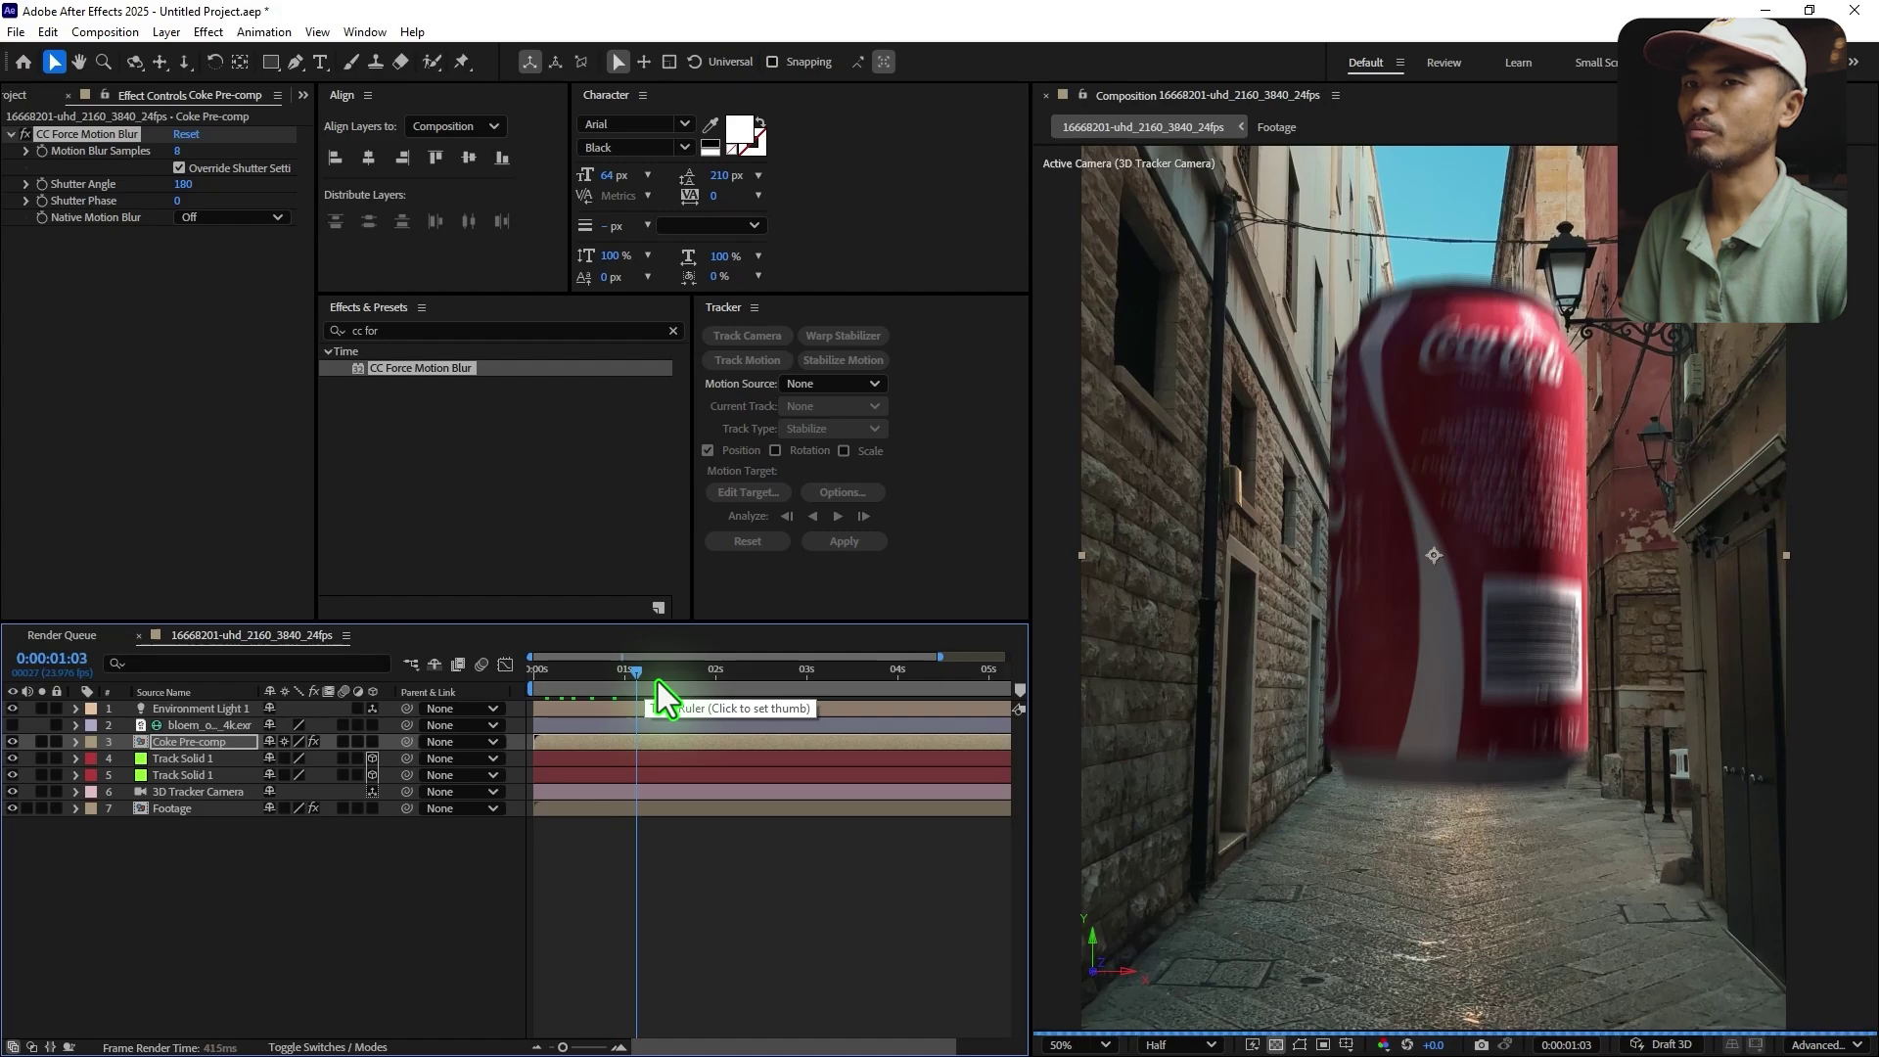
pyautogui.click(669, 682)
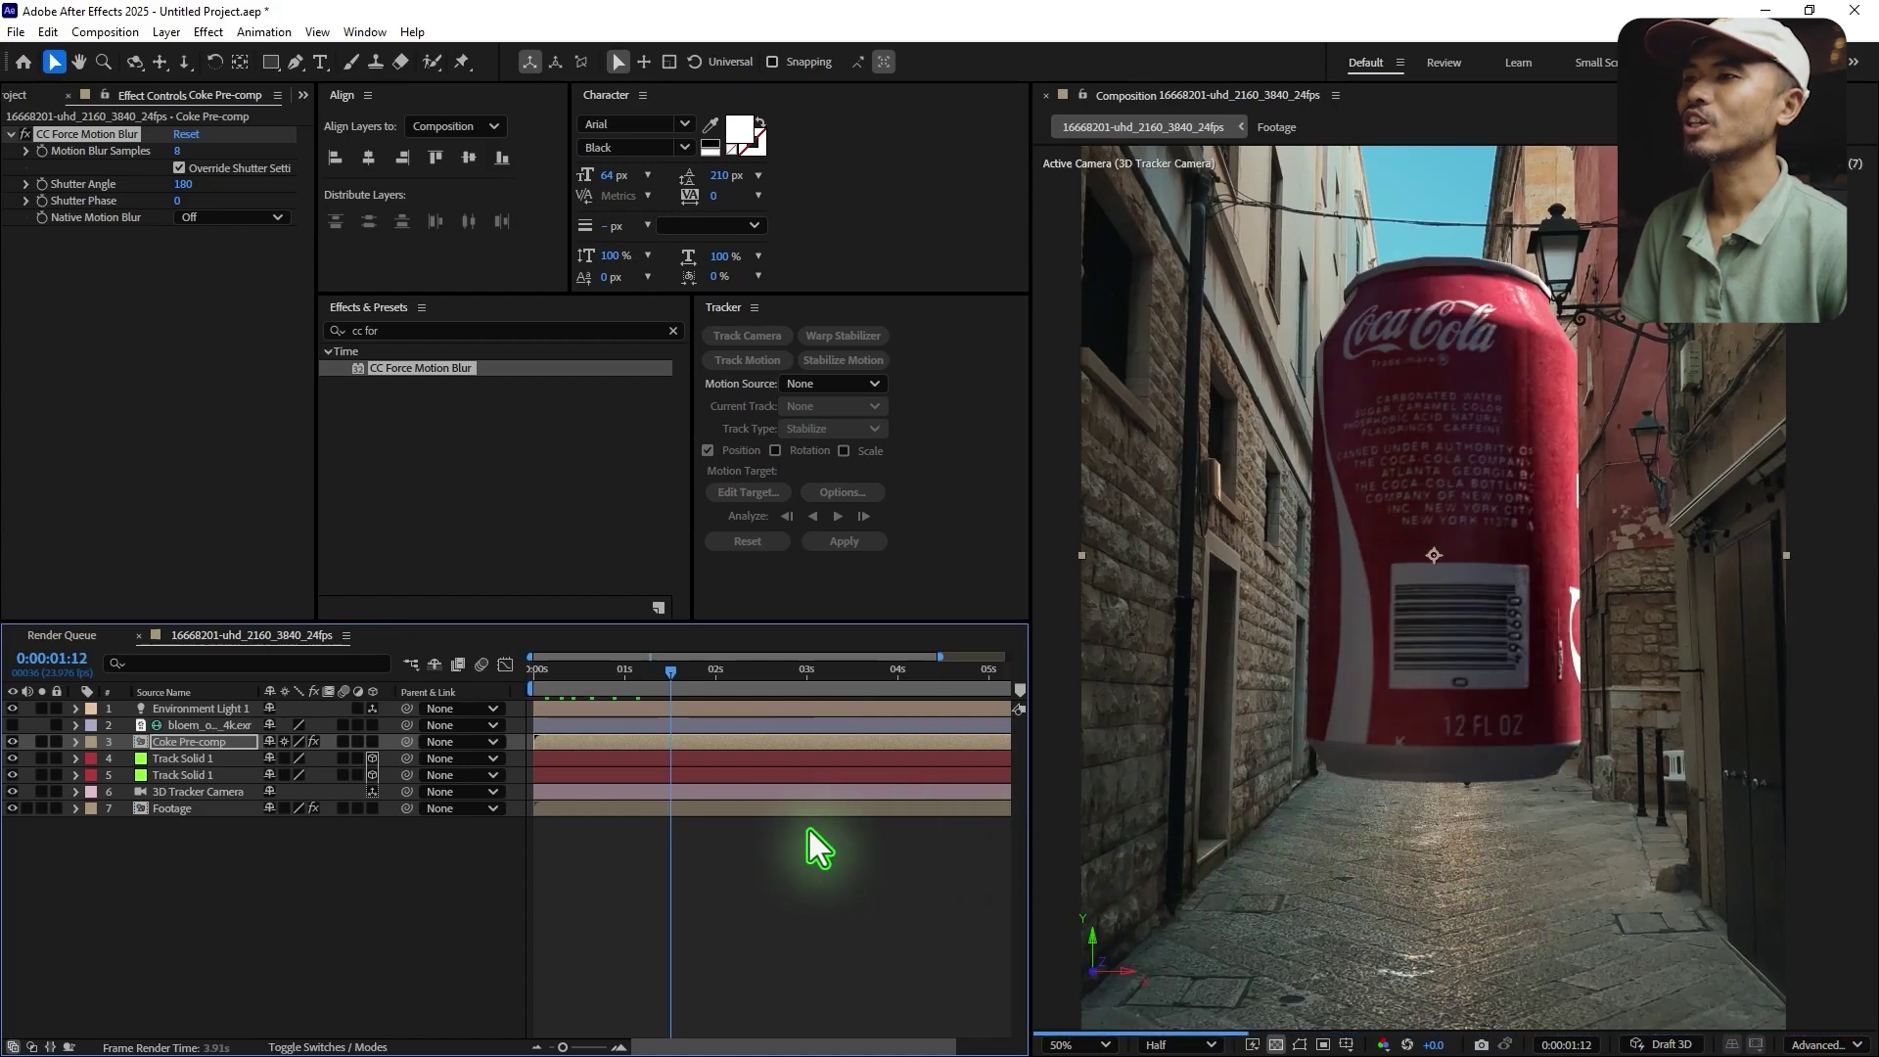
# - Try Coke Pre-comp as a 3D layer, compare the blur and shadow at 0:00:00:11 and 0:00:00:14, and revert it to 2D
pyautogui.click(204, 743)
pyautogui.click(372, 744)
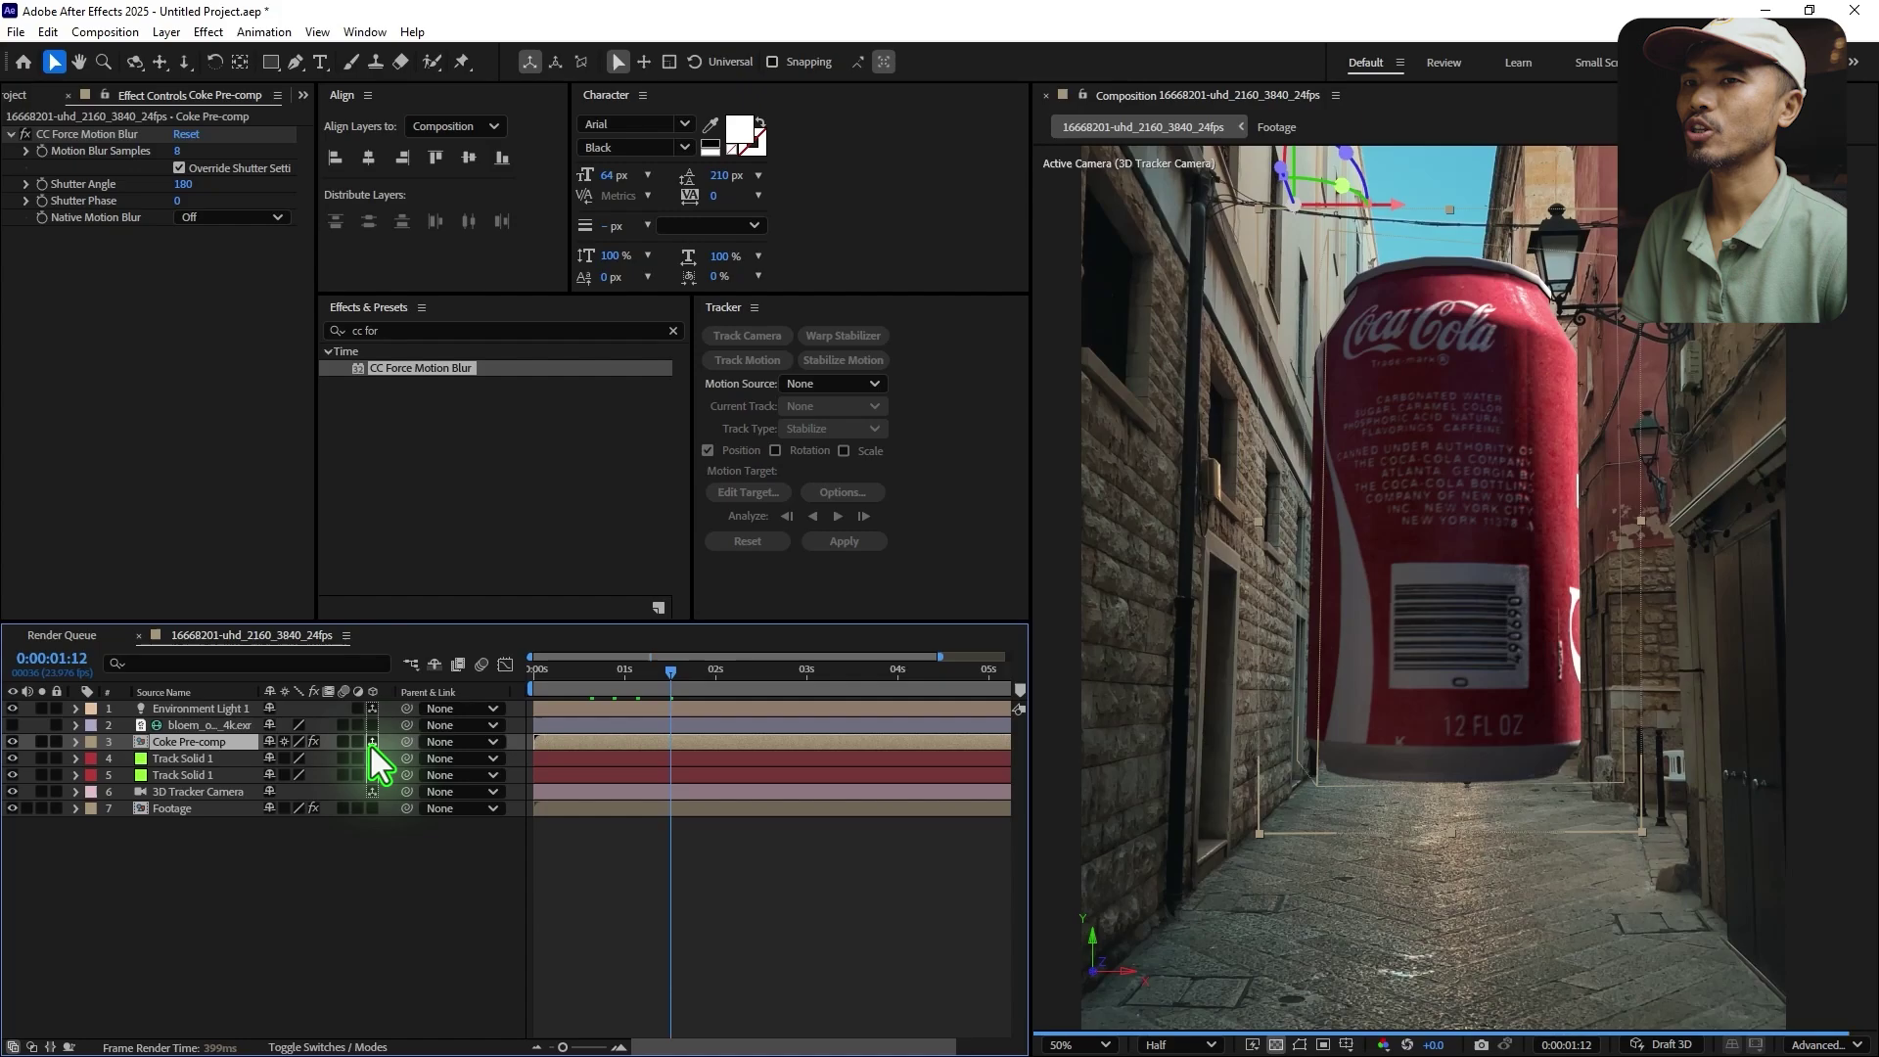
pyautogui.click(561, 683)
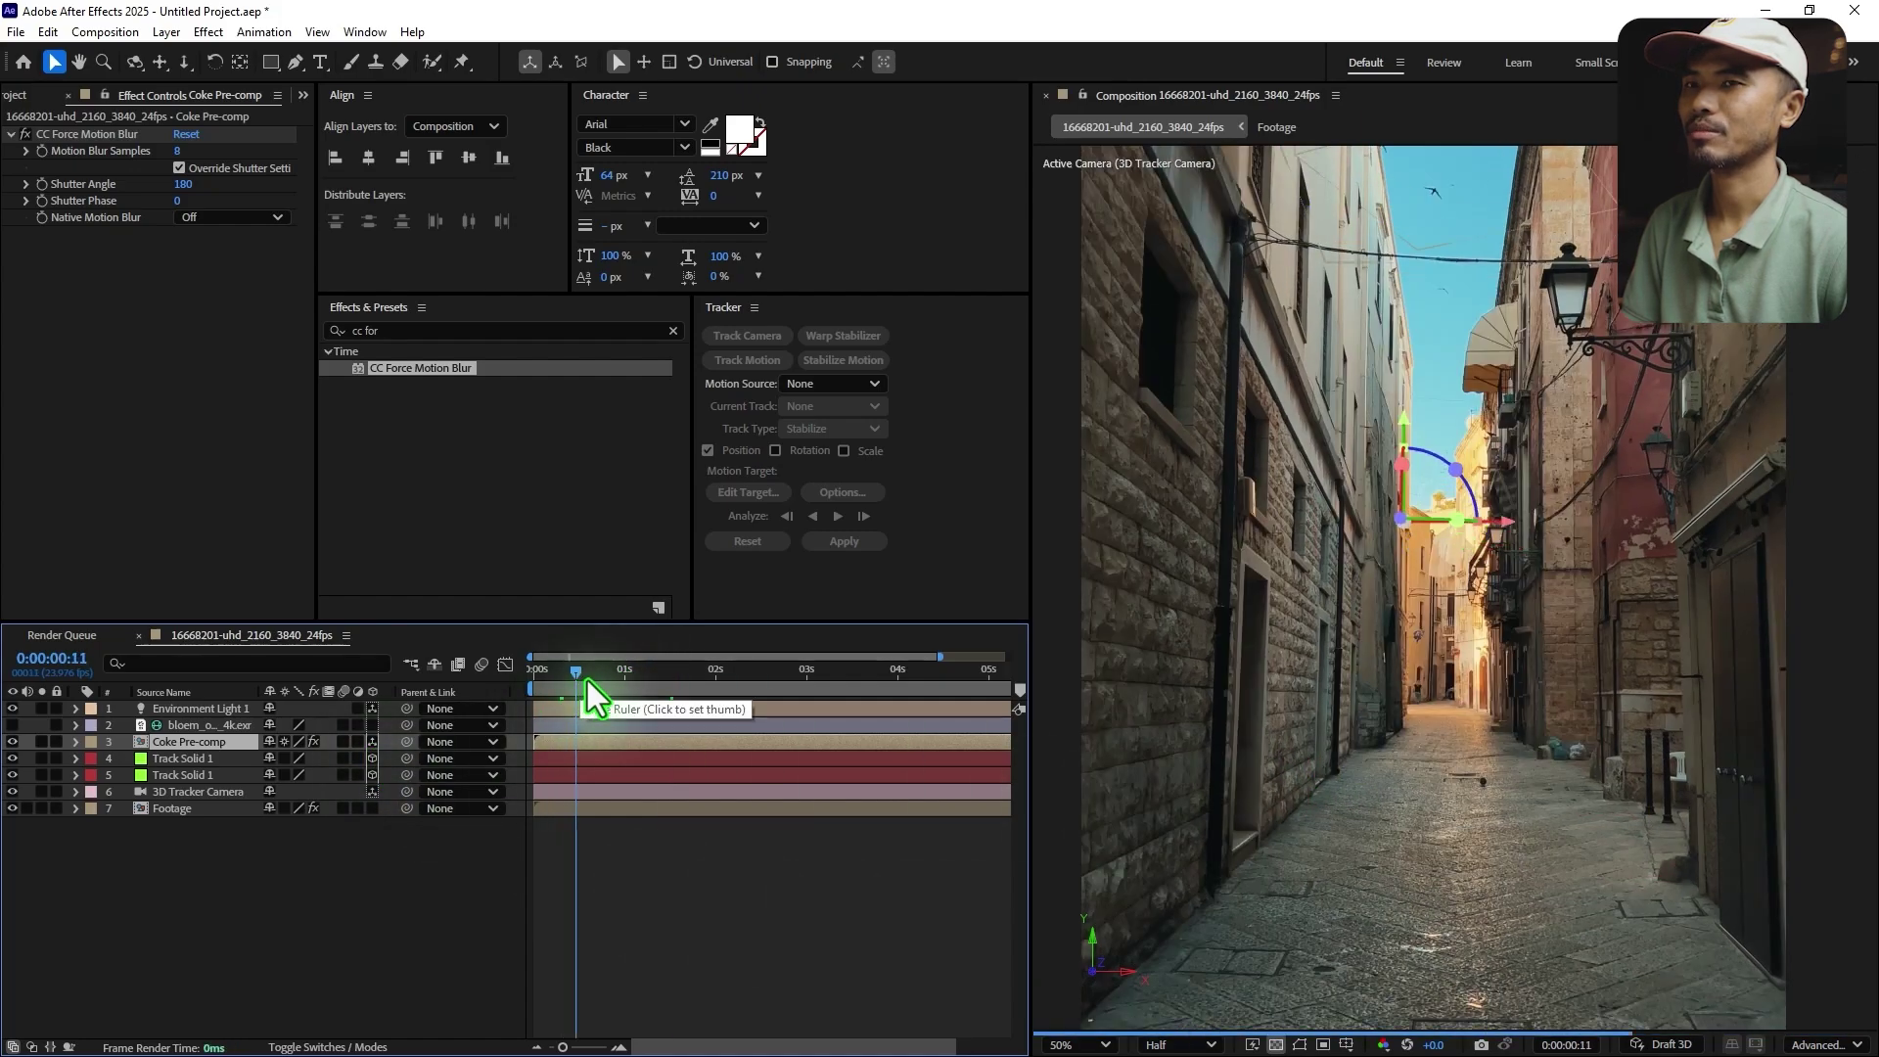
pyautogui.click(586, 679)
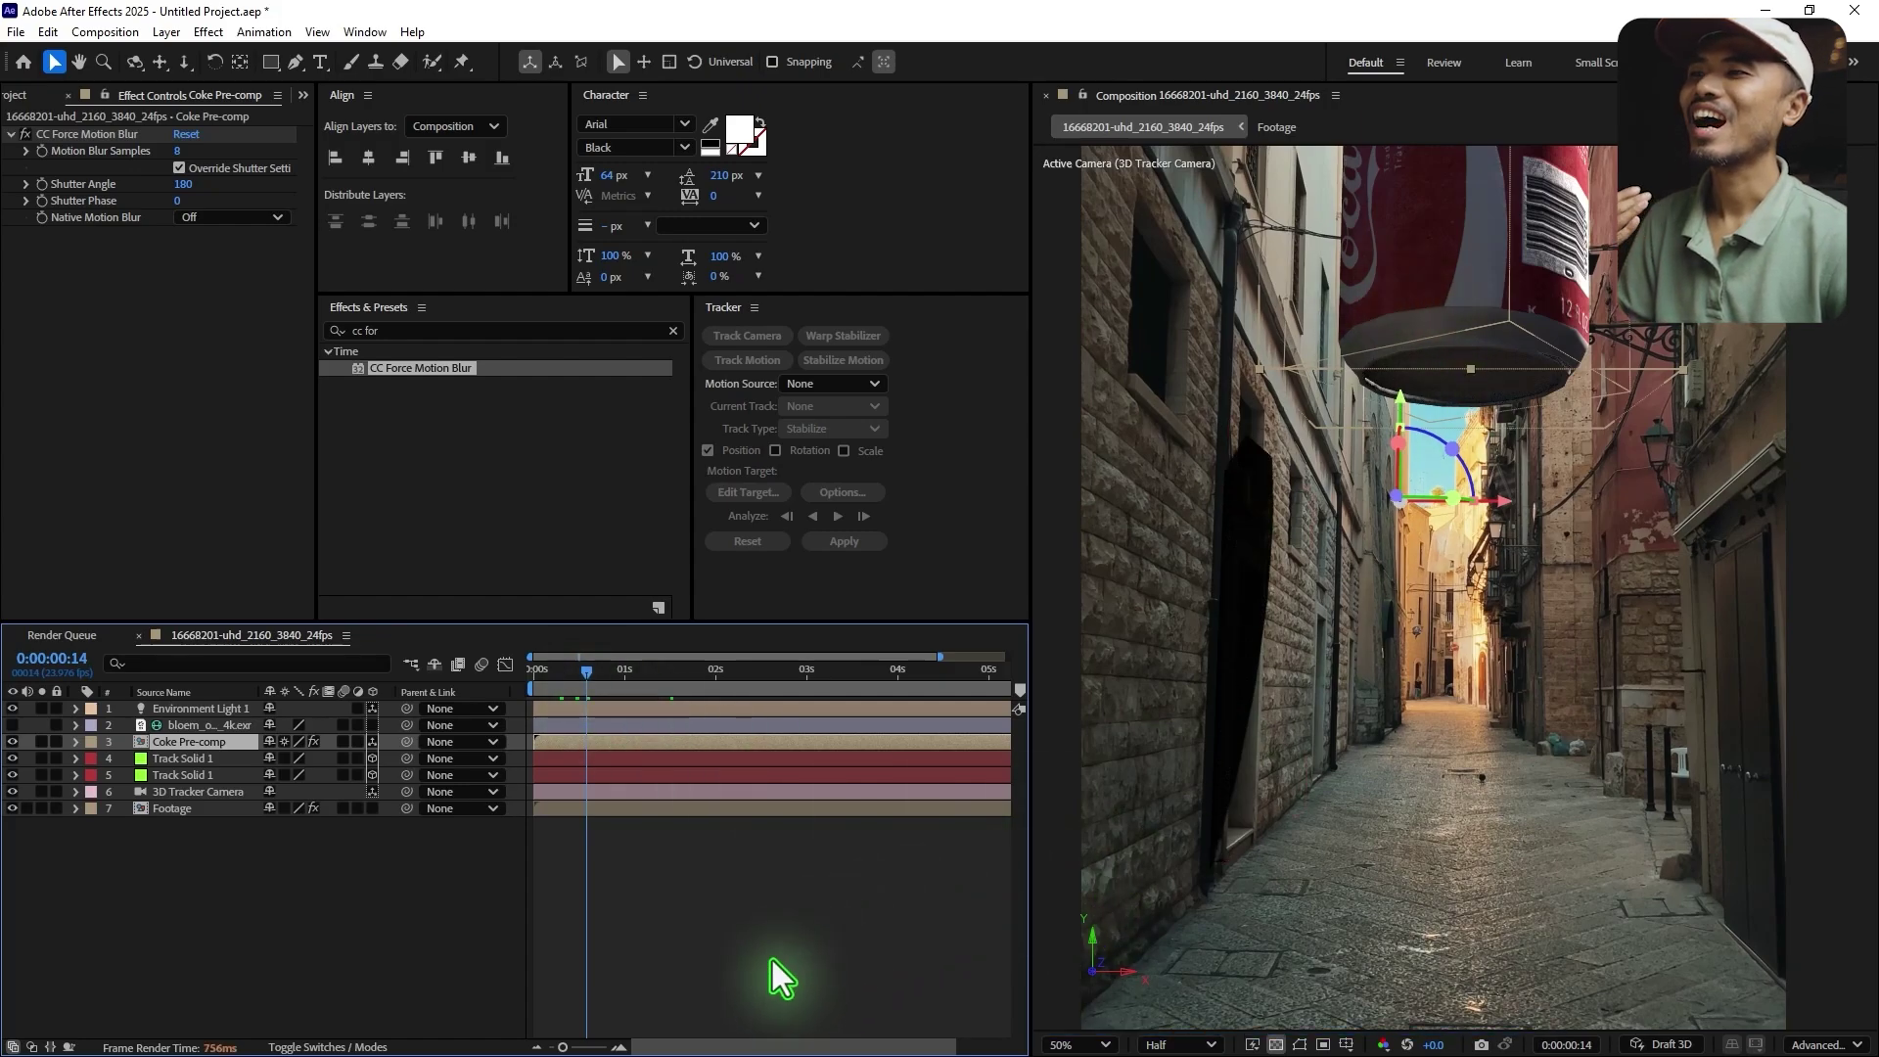
pyautogui.click(373, 741)
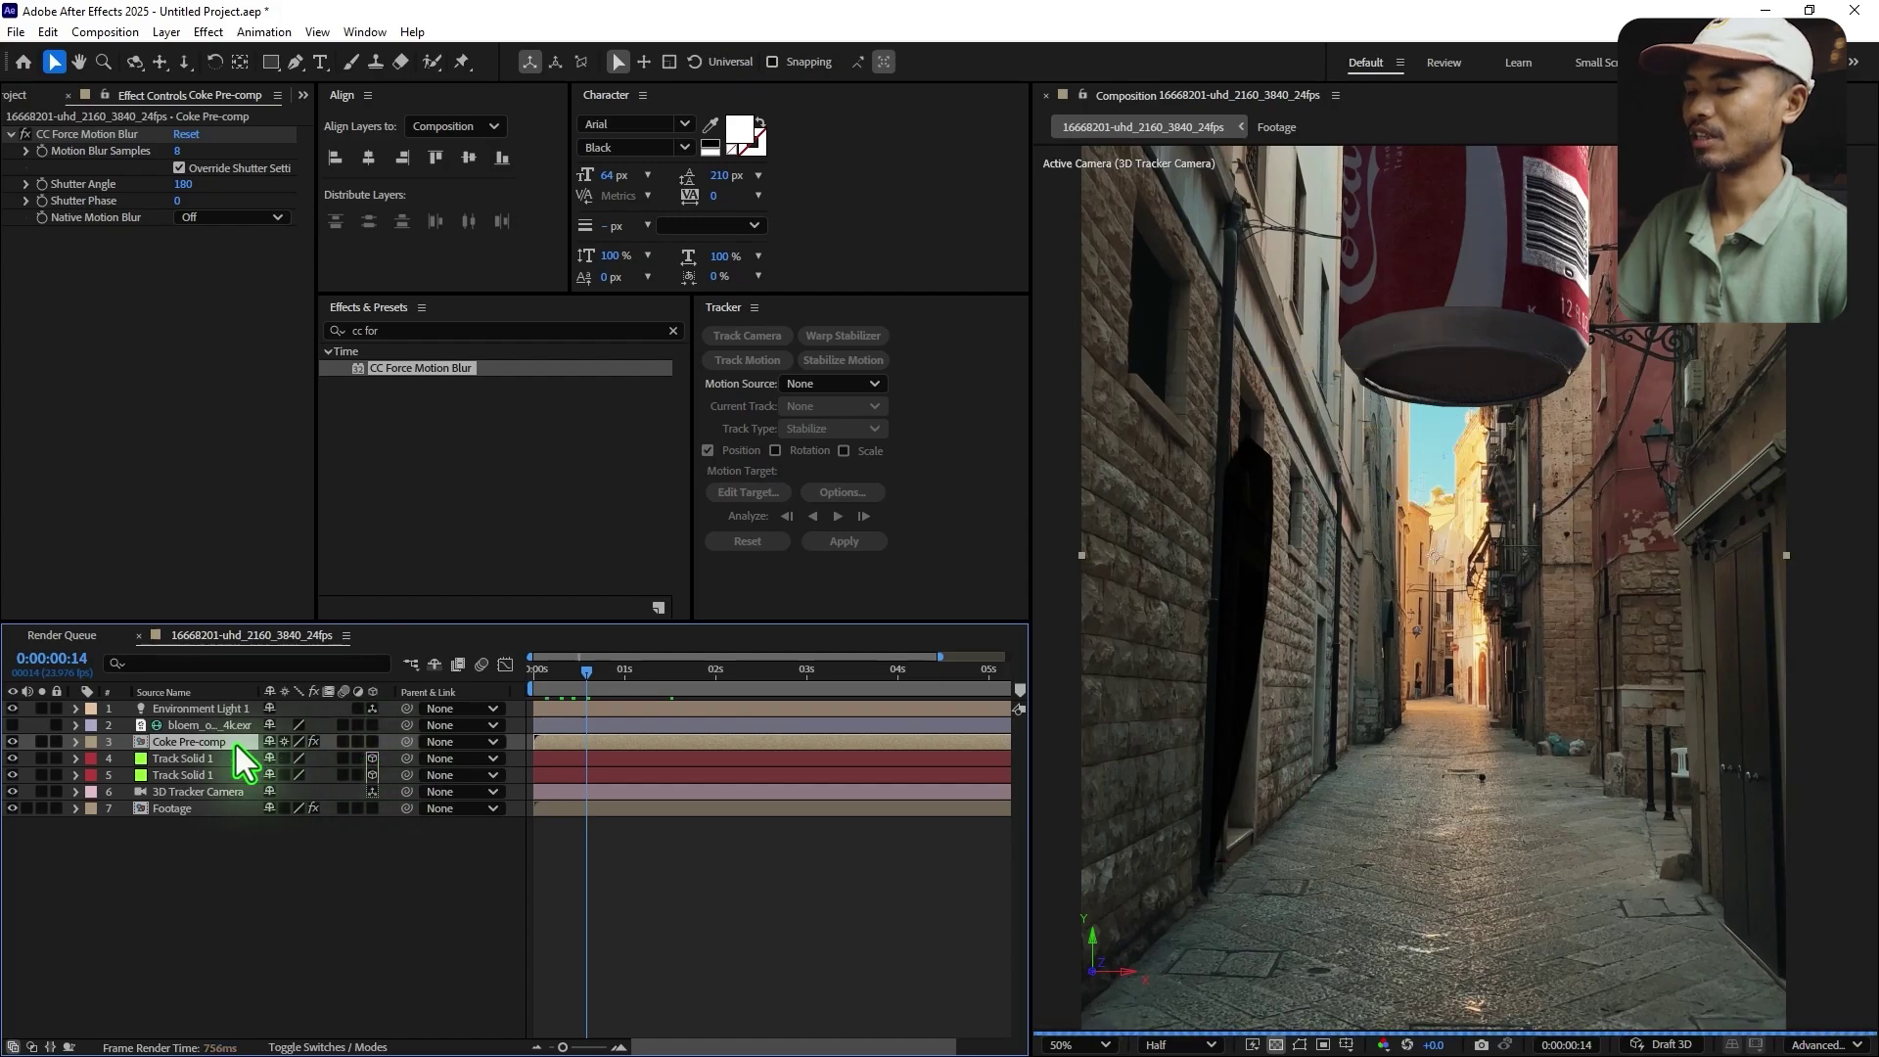
# - Duplicate Coke Pre-comp, rename the copy "Coke shadow", and place it directly below Coke Pre-comp in the layer stack
pyautogui.hotkey('ctrl', 'd')
pyautogui.press('Return')
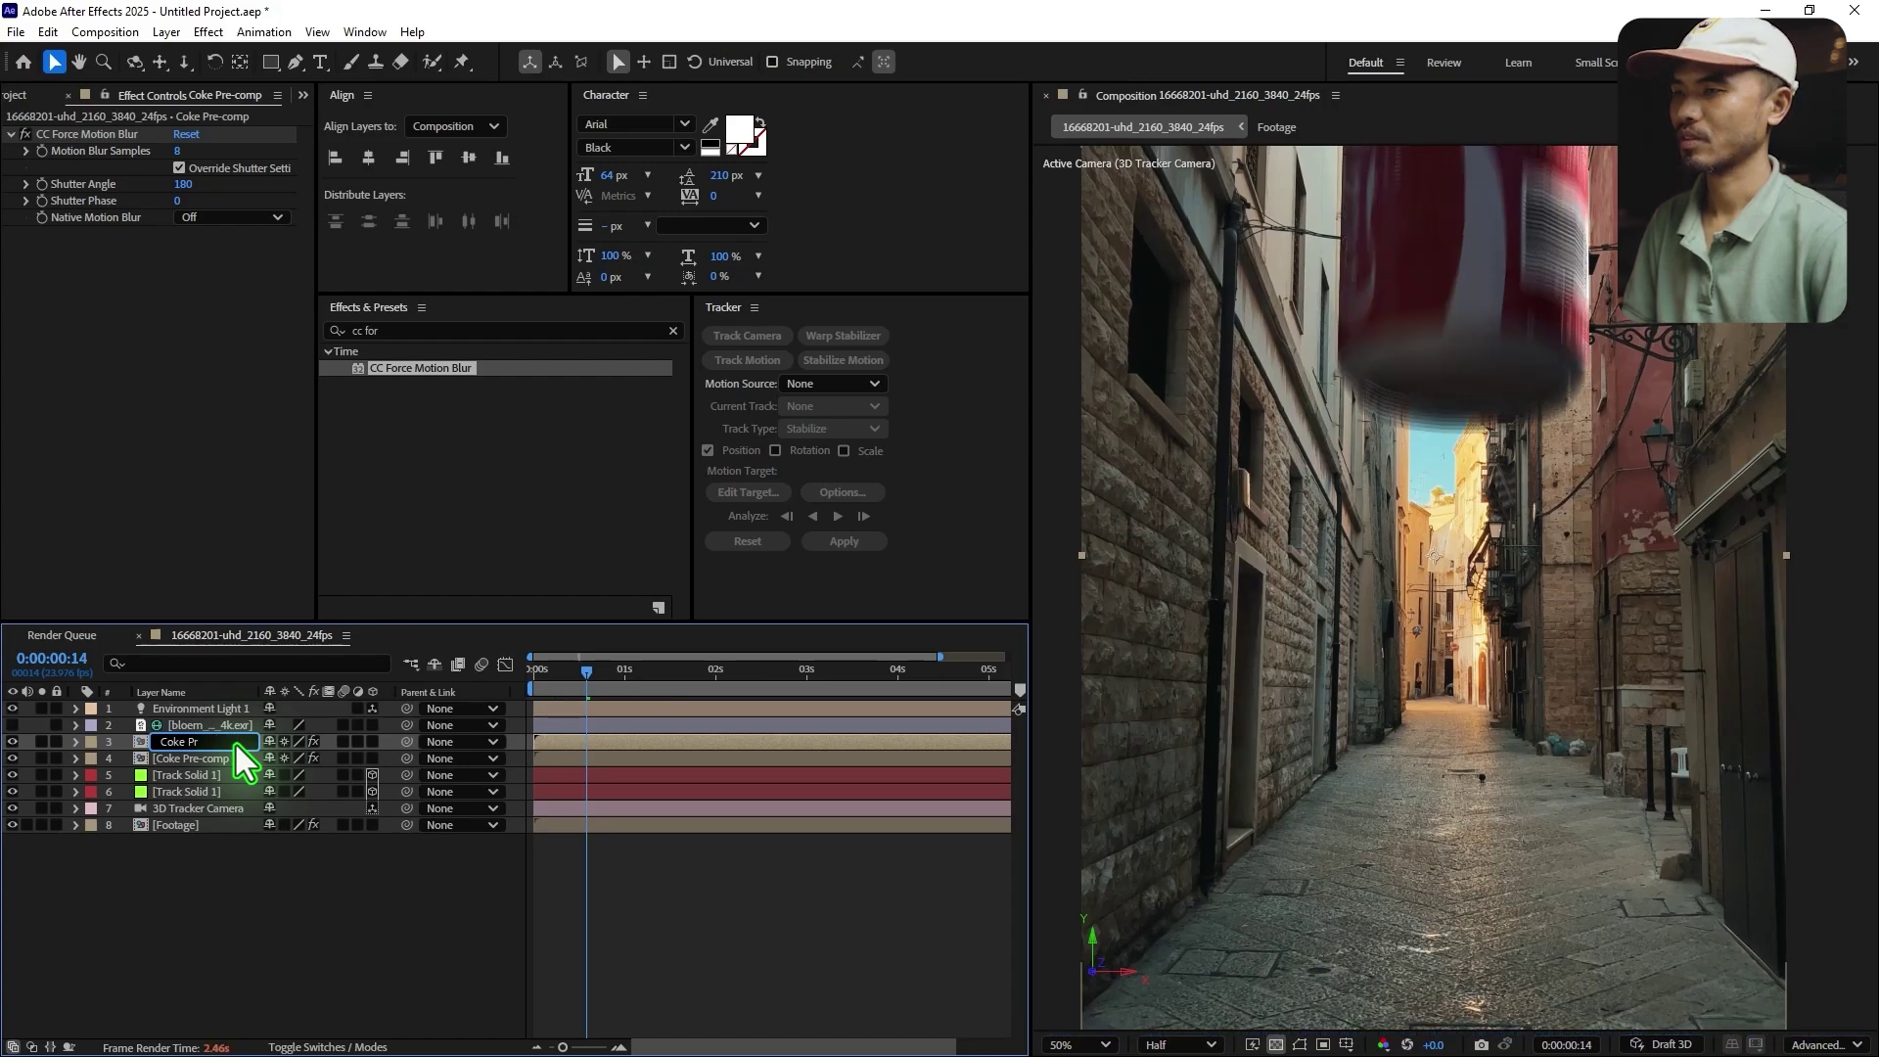
pyautogui.write('Coke sho')
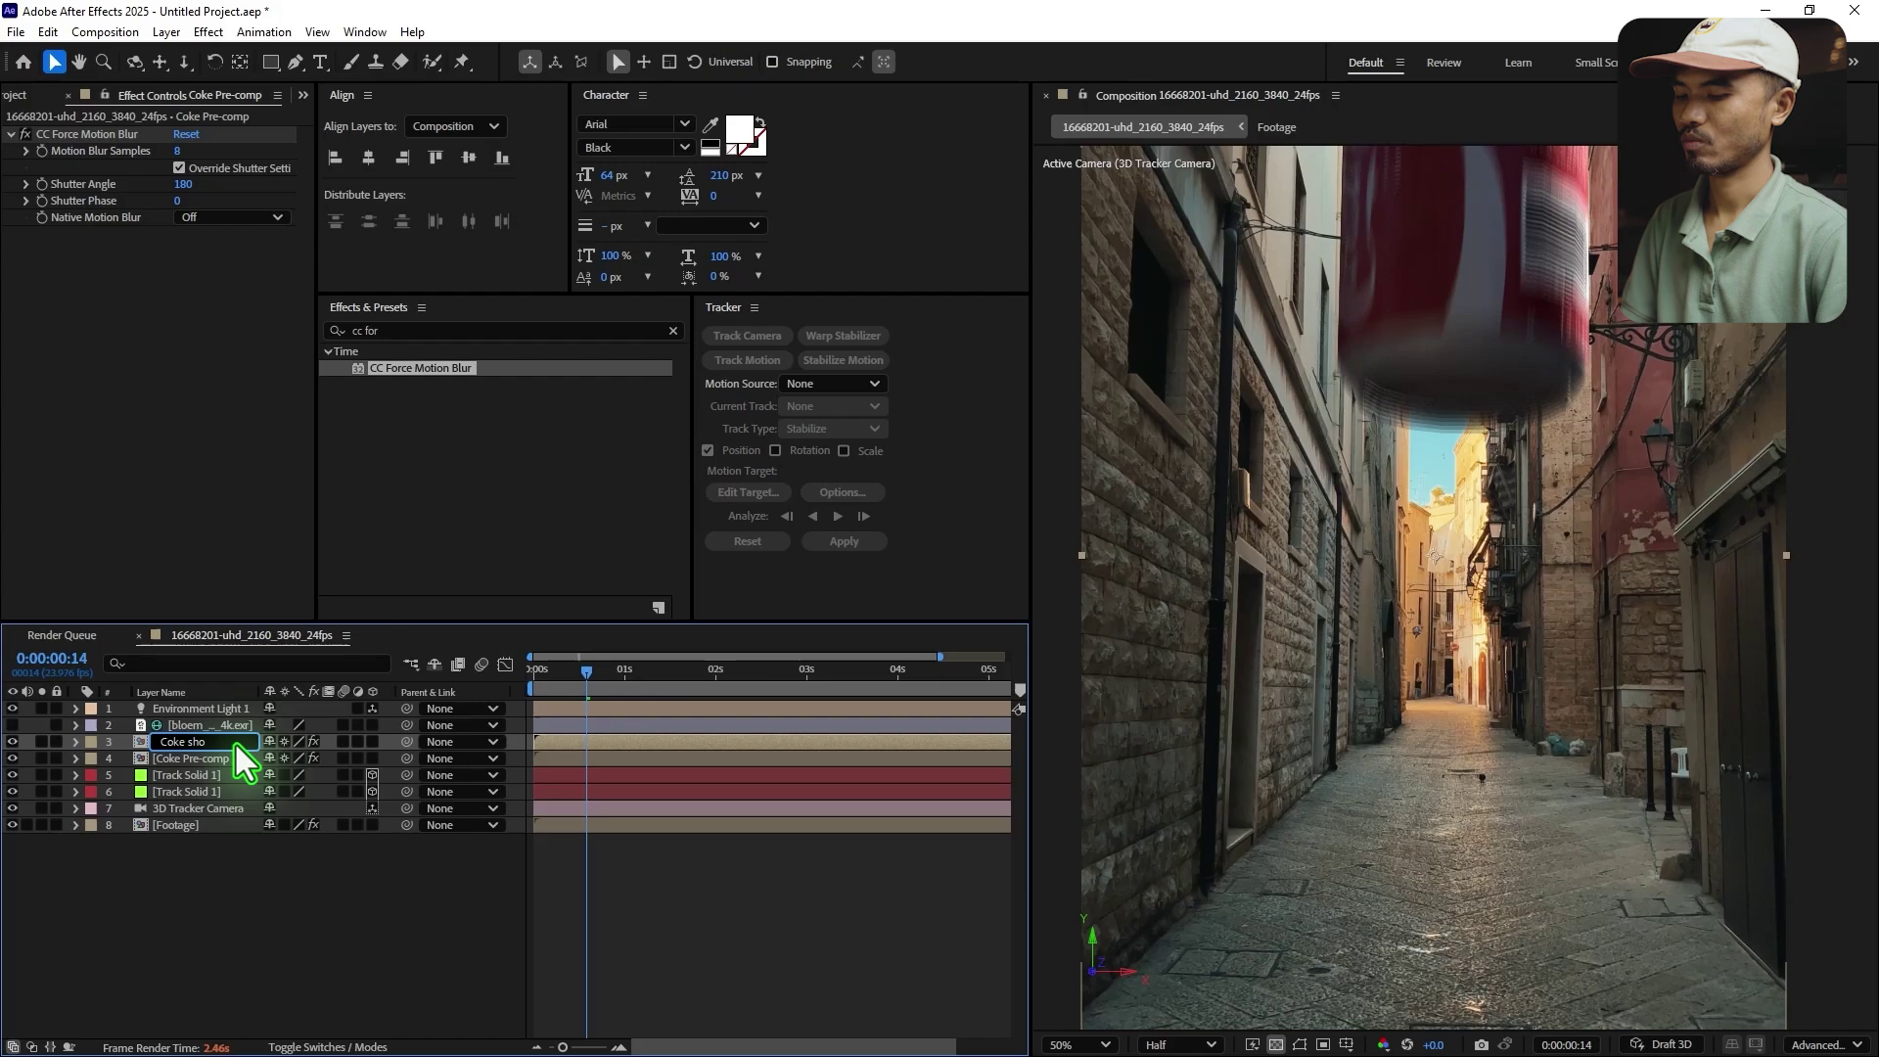
pyautogui.write('dow')
pyautogui.press('Return')
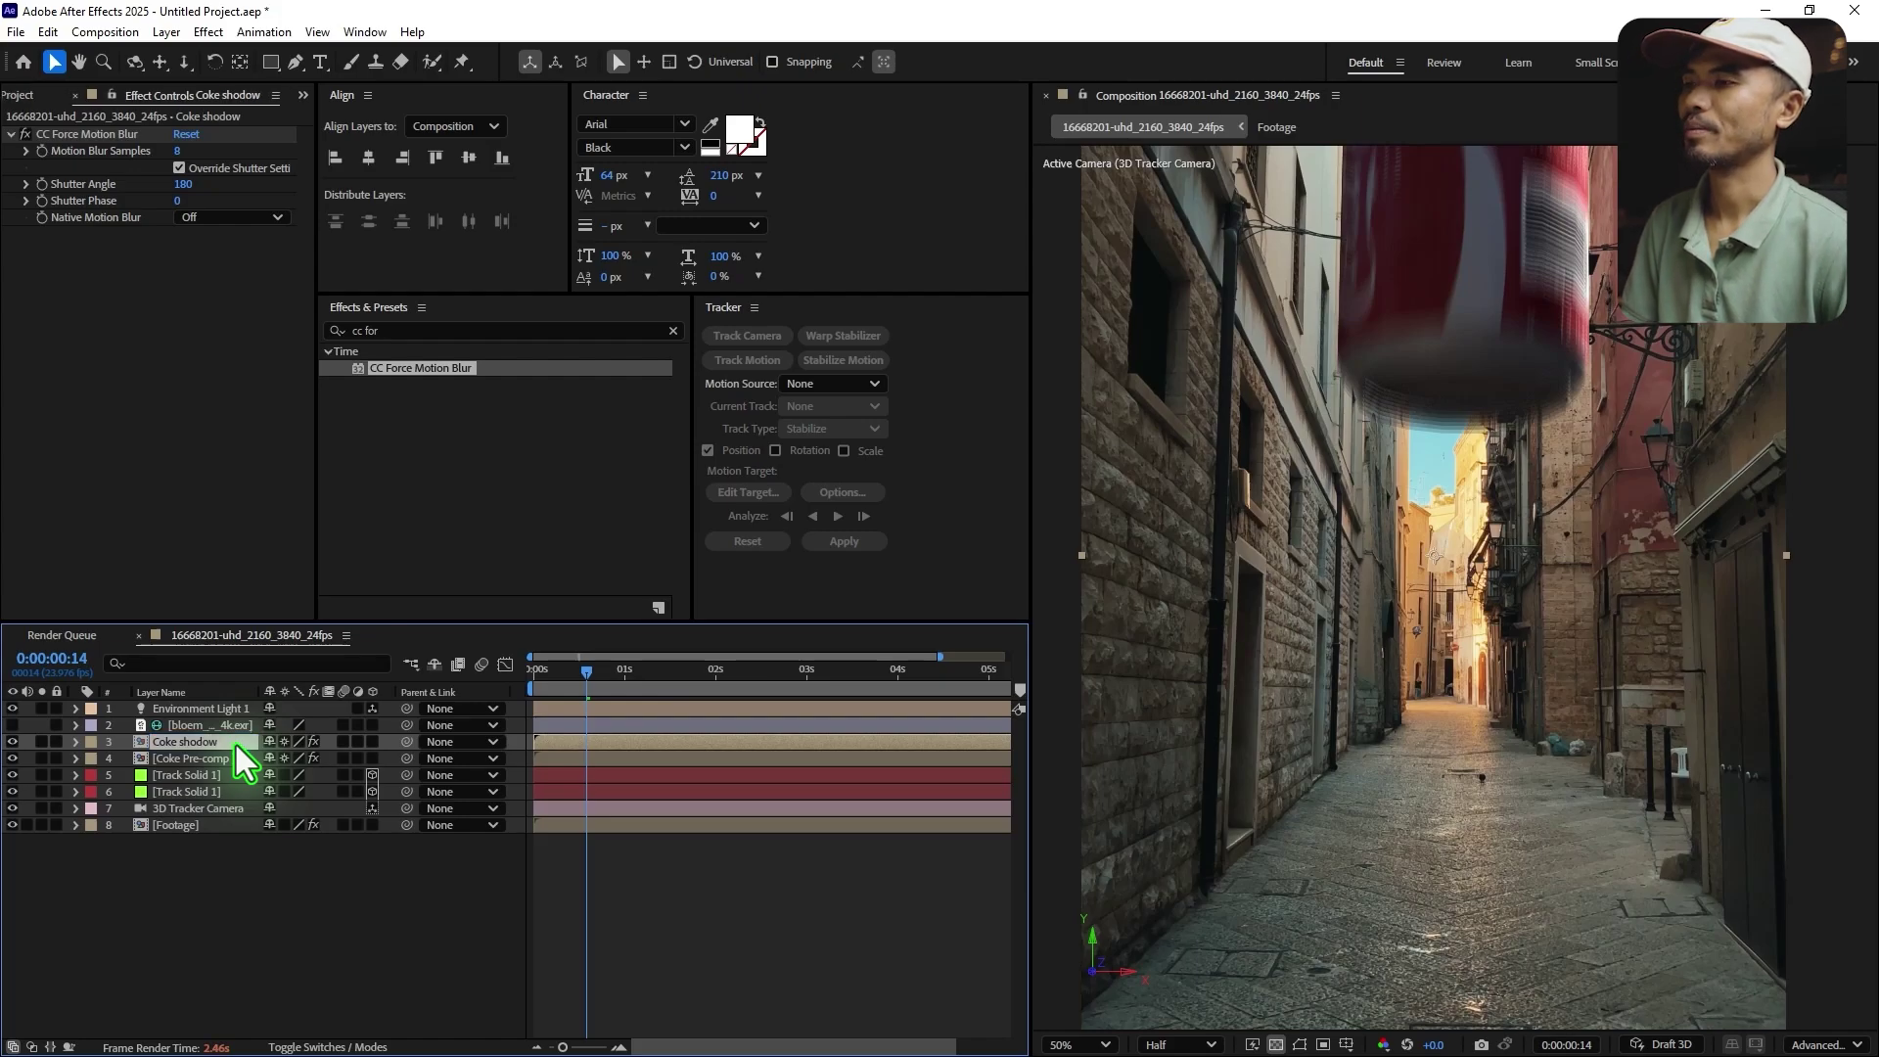
pyautogui.moveTo(237, 743); pyautogui.dragTo(237, 762)
# - Make the Coke shadow layer 3D while Coke Pre-comp remains 2D, and check the composite at 0:00:01:07 and on early frames
pyautogui.click(373, 760)
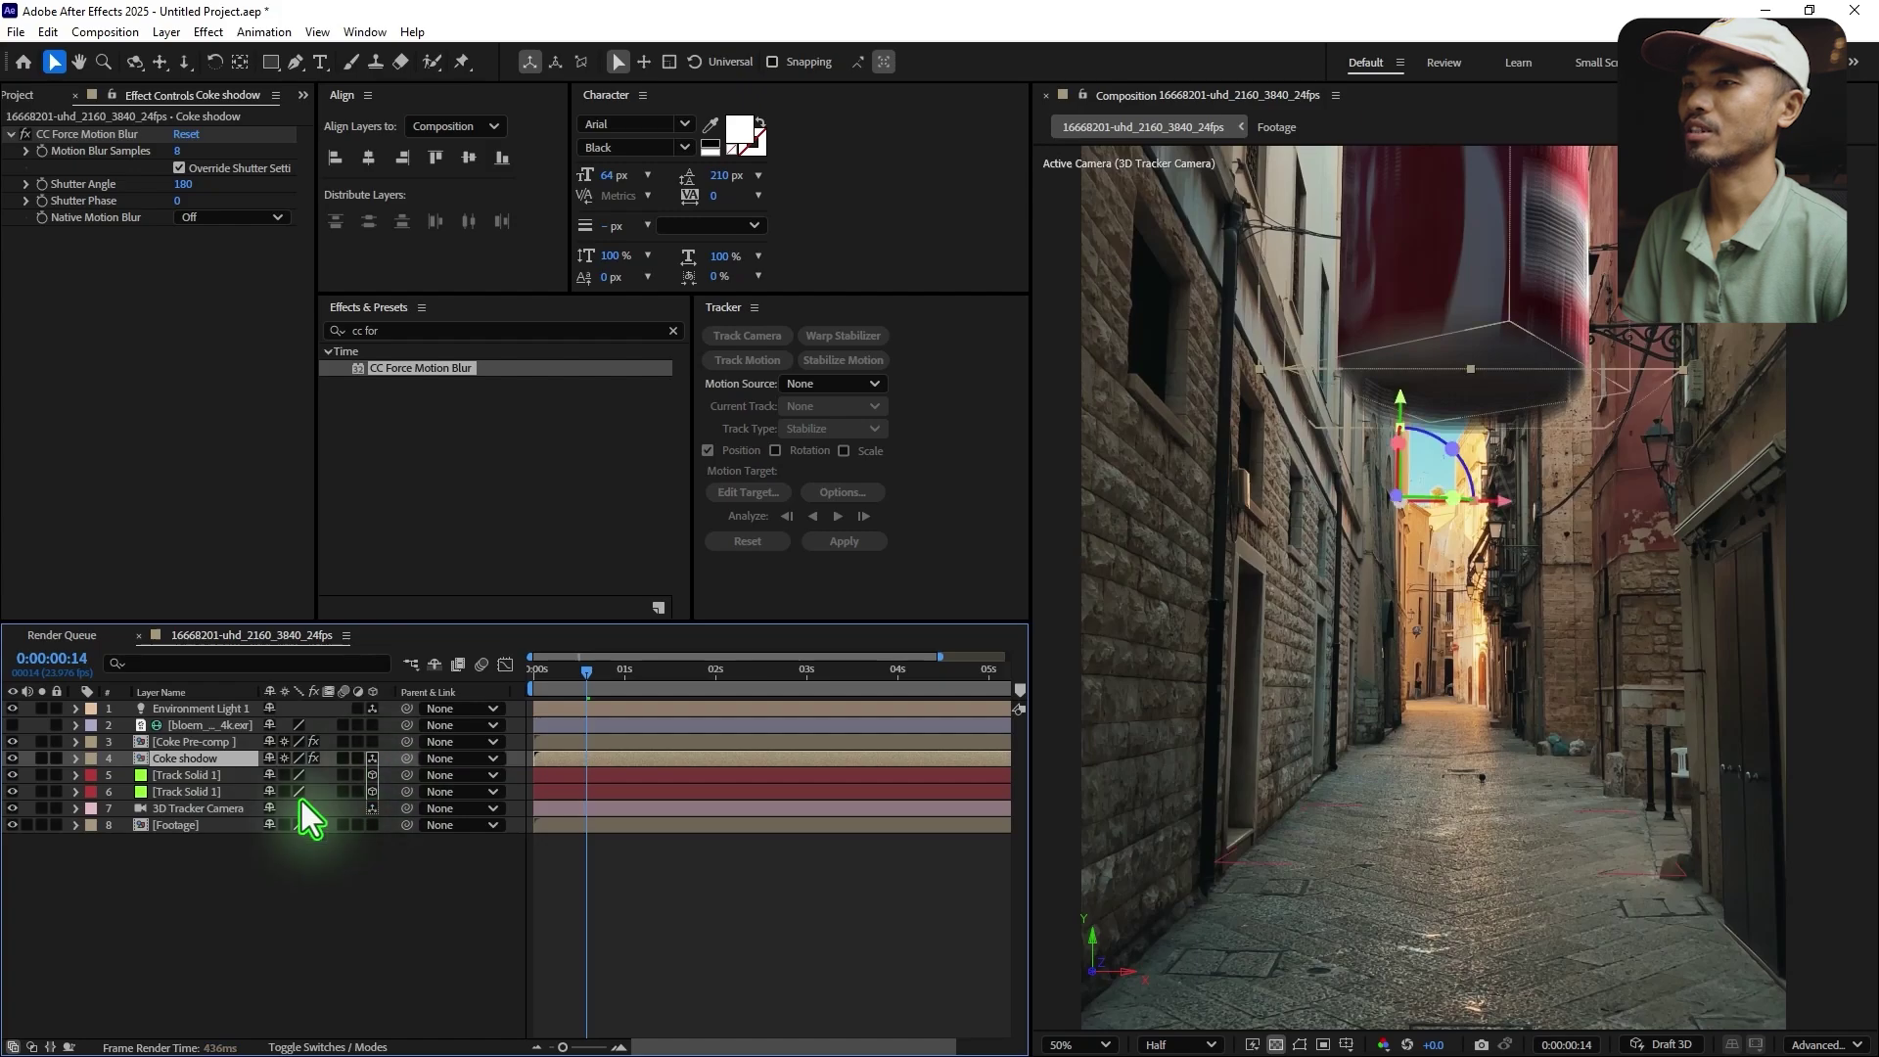
pyautogui.click(372, 775)
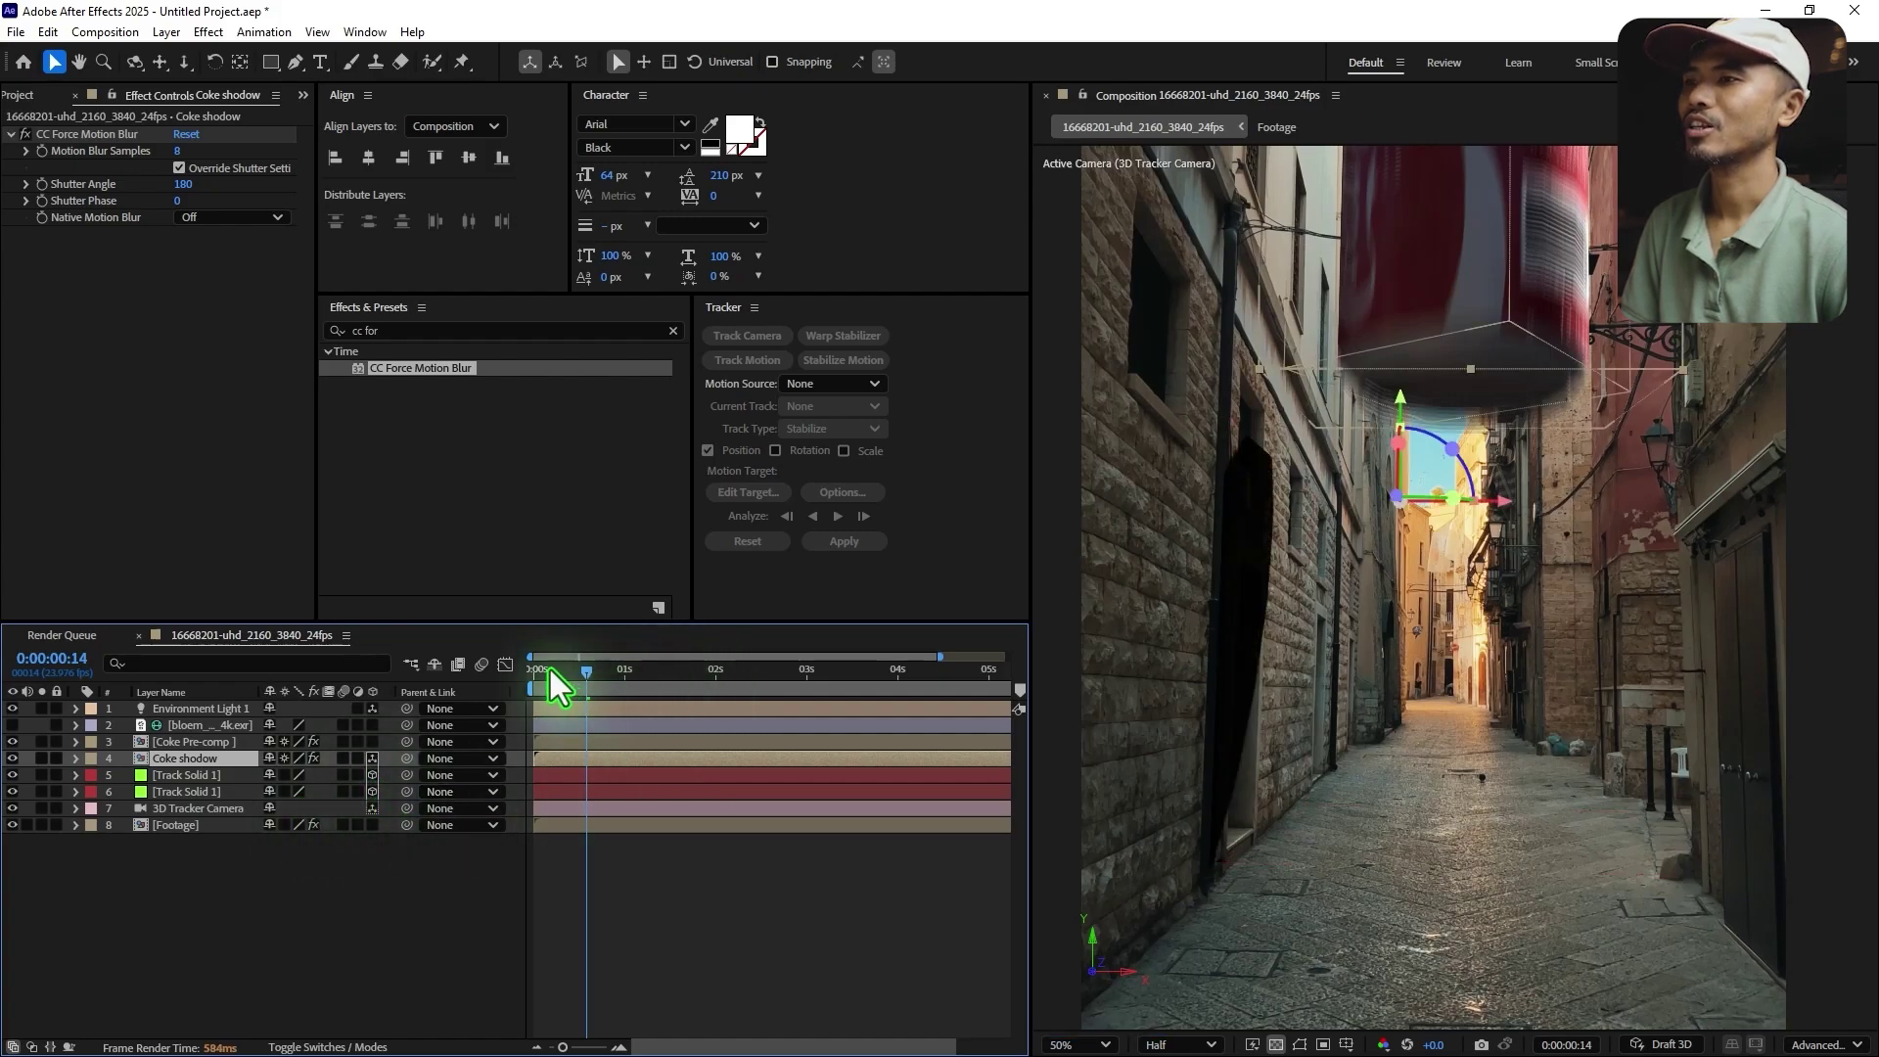
pyautogui.moveTo(549, 671); pyautogui.dragTo(652, 698)
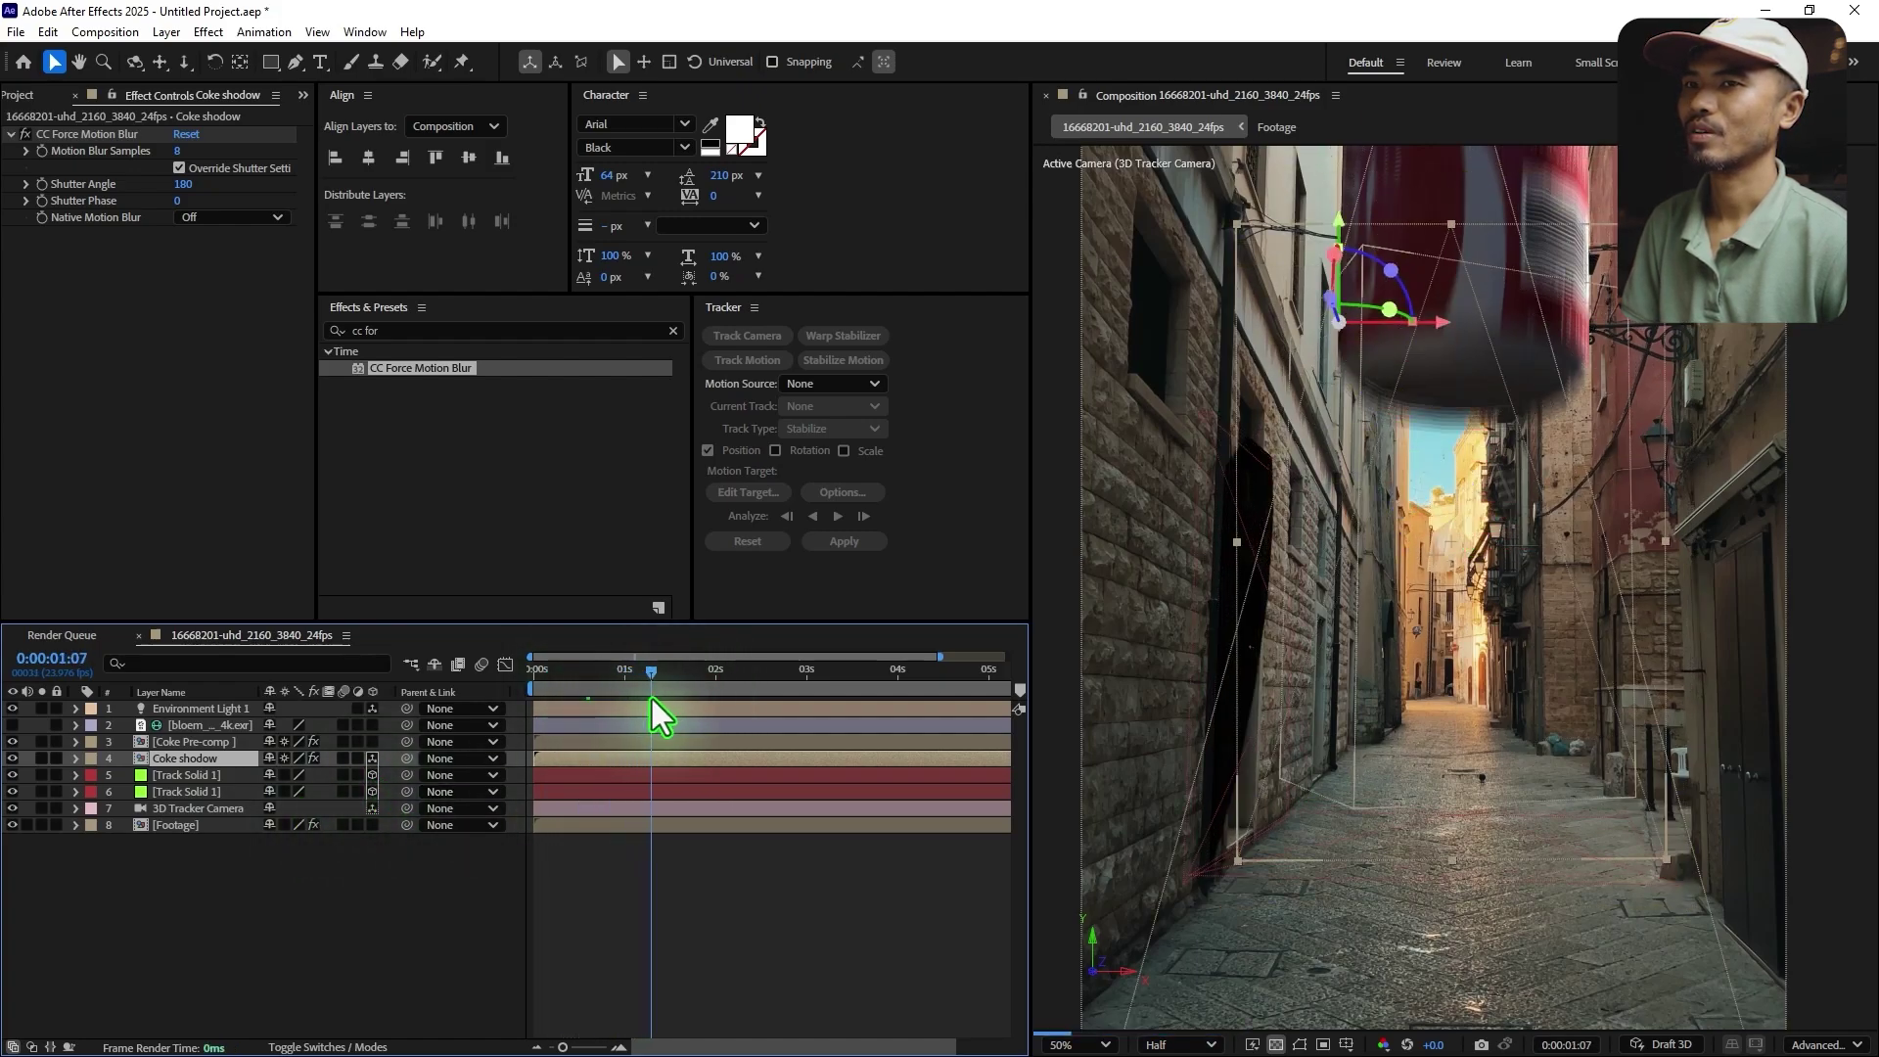
pyautogui.click(219, 744)
pyautogui.click(373, 741)
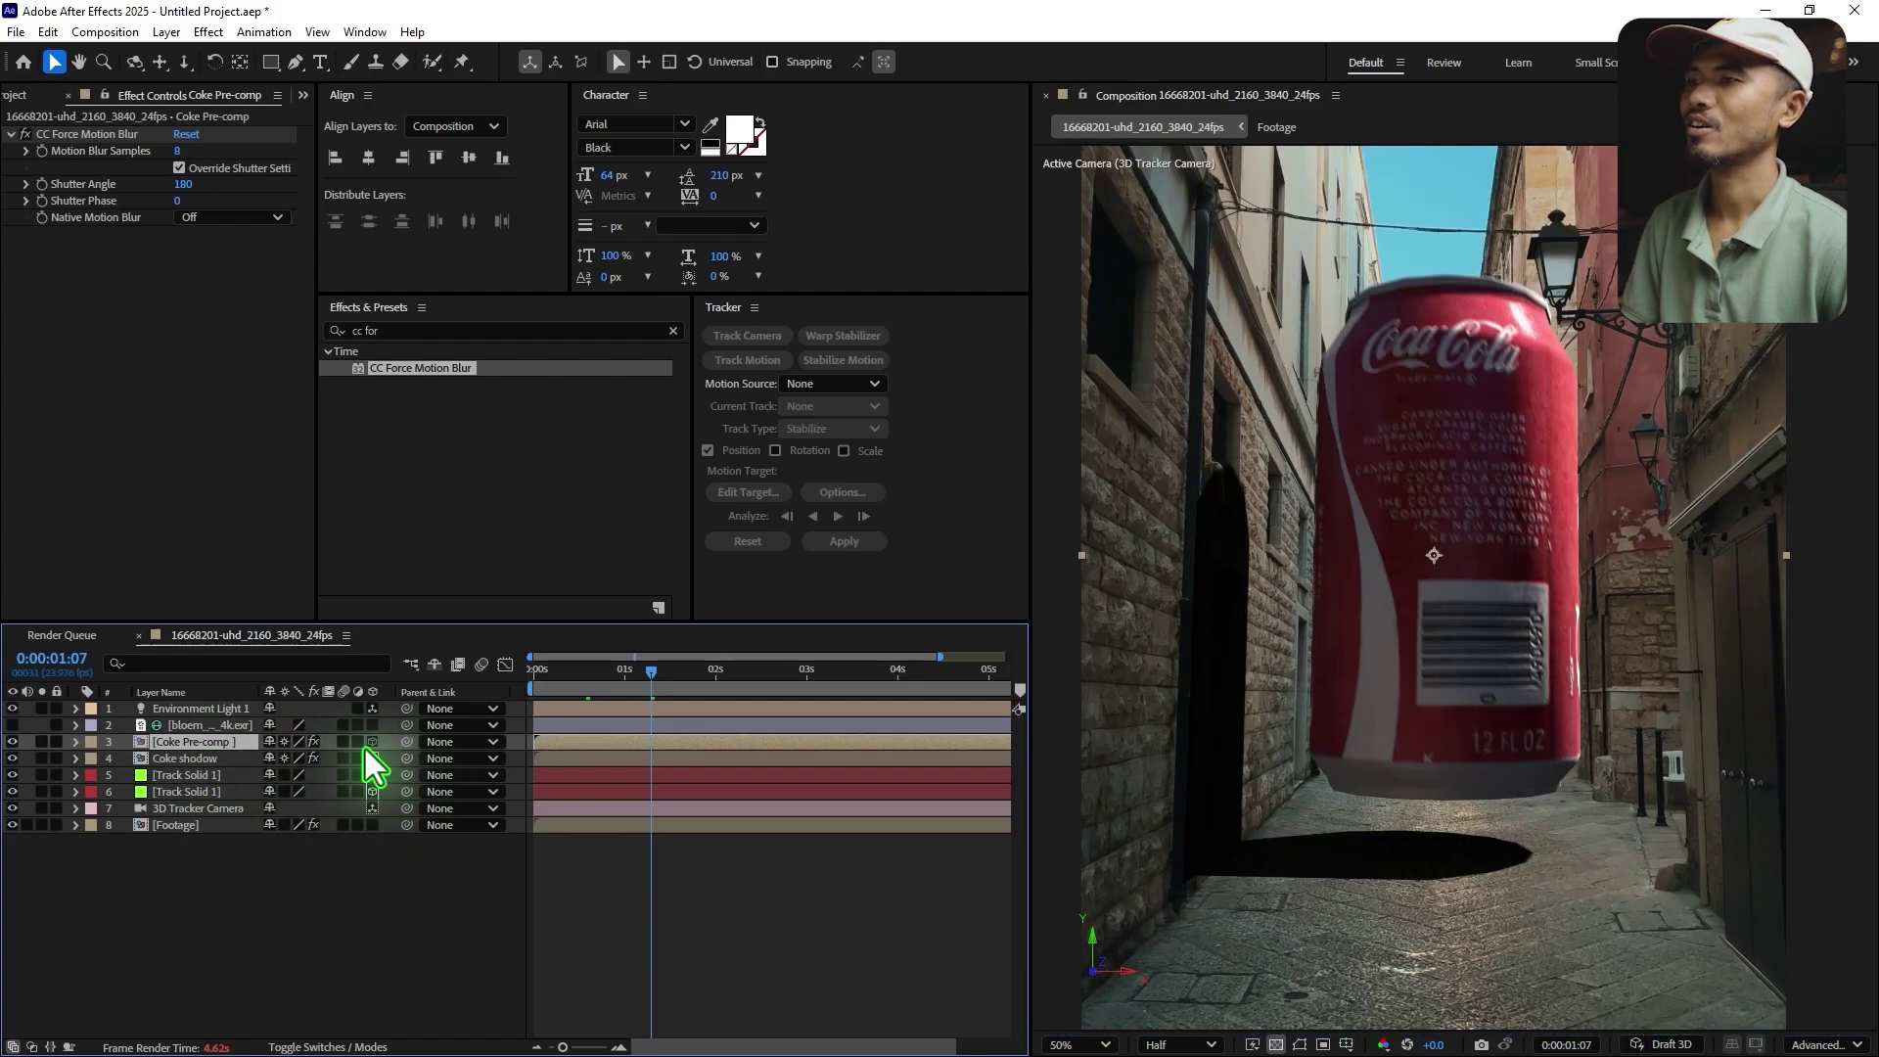
pyautogui.click(361, 743)
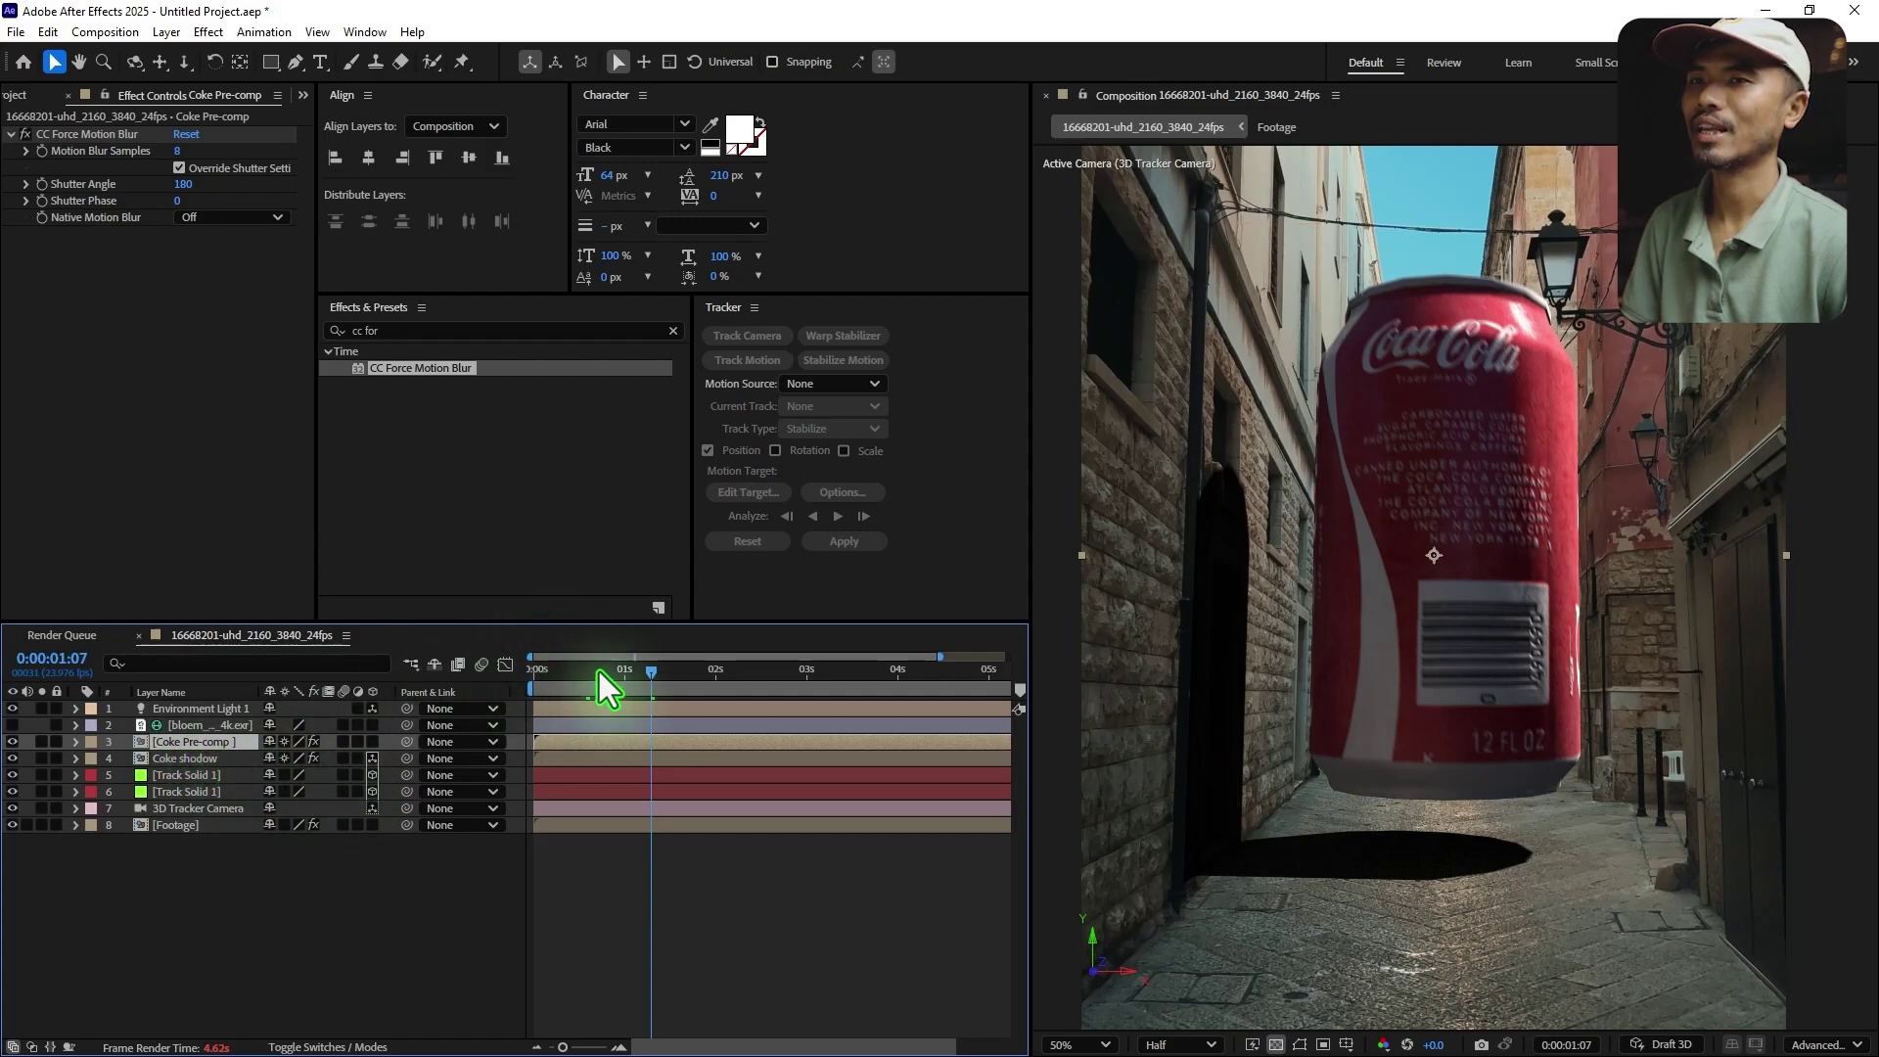
pyautogui.moveTo(599, 672); pyautogui.dragTo(508, 697)
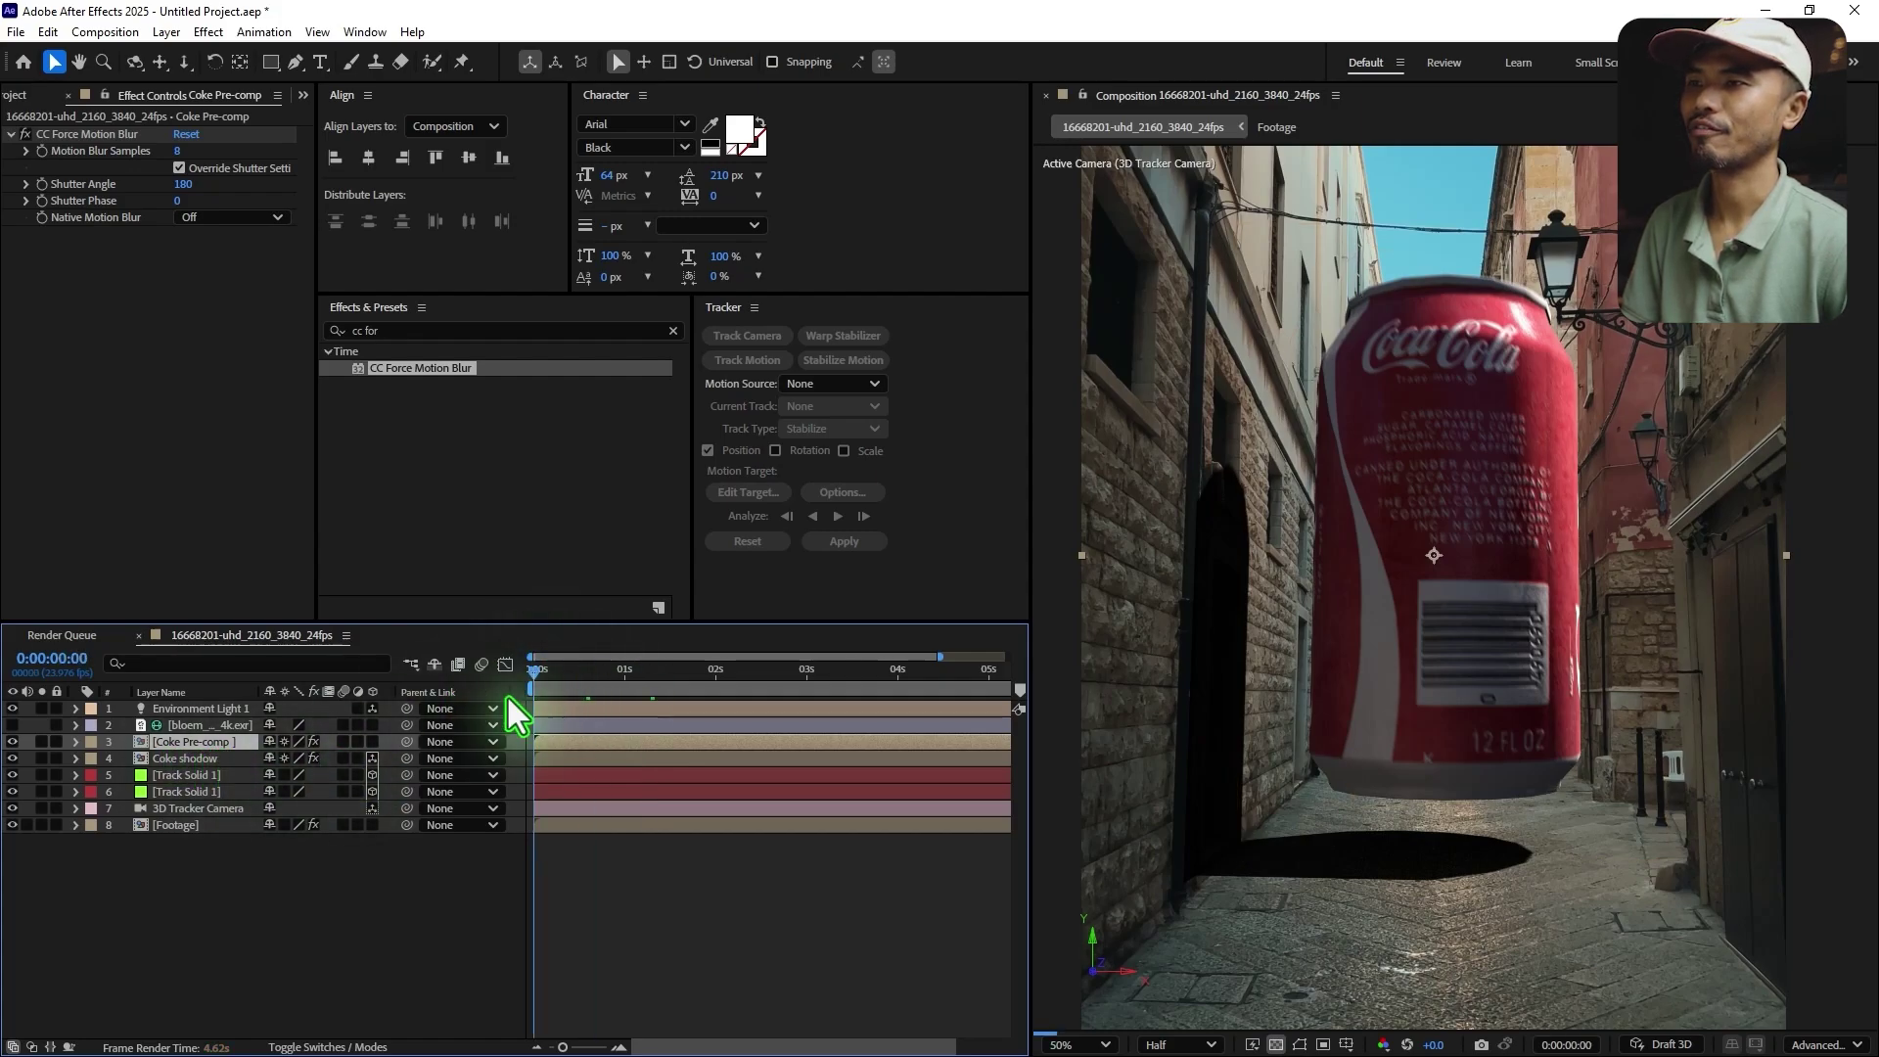
pyautogui.click(567, 683)
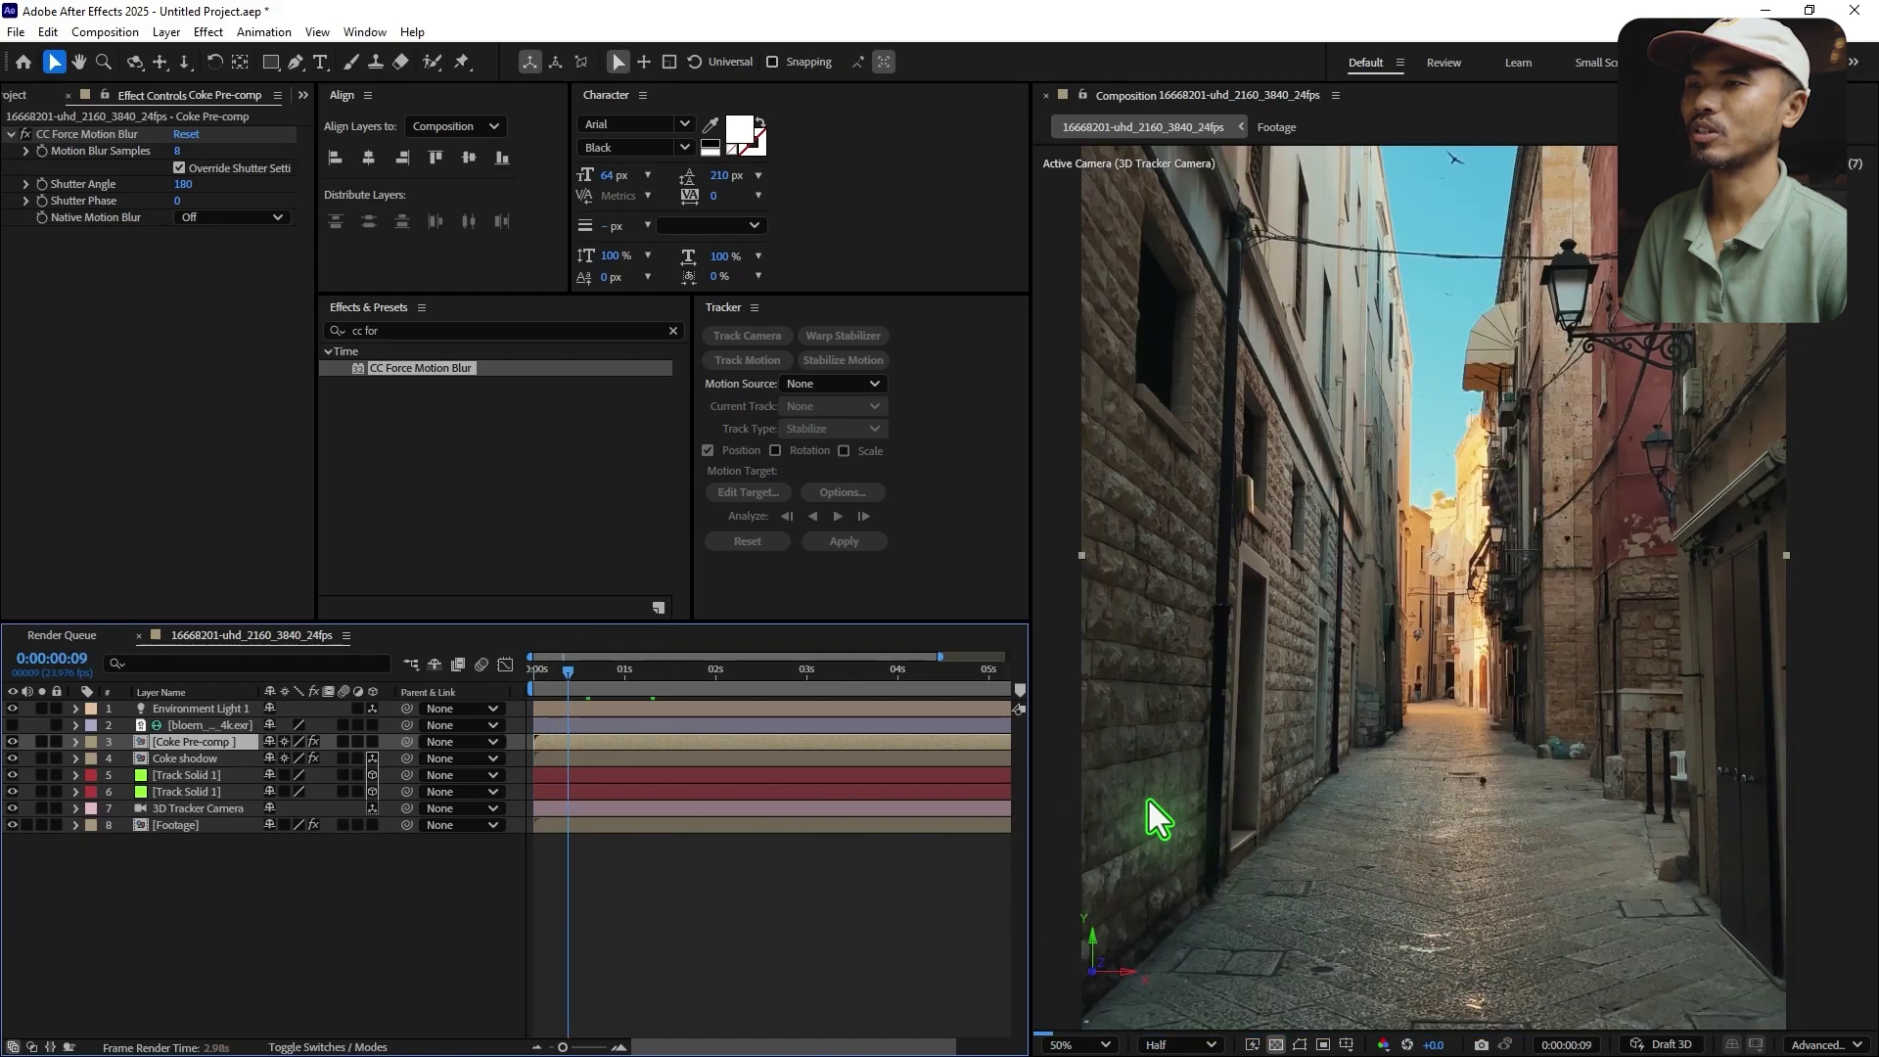
pyautogui.click(554, 673)
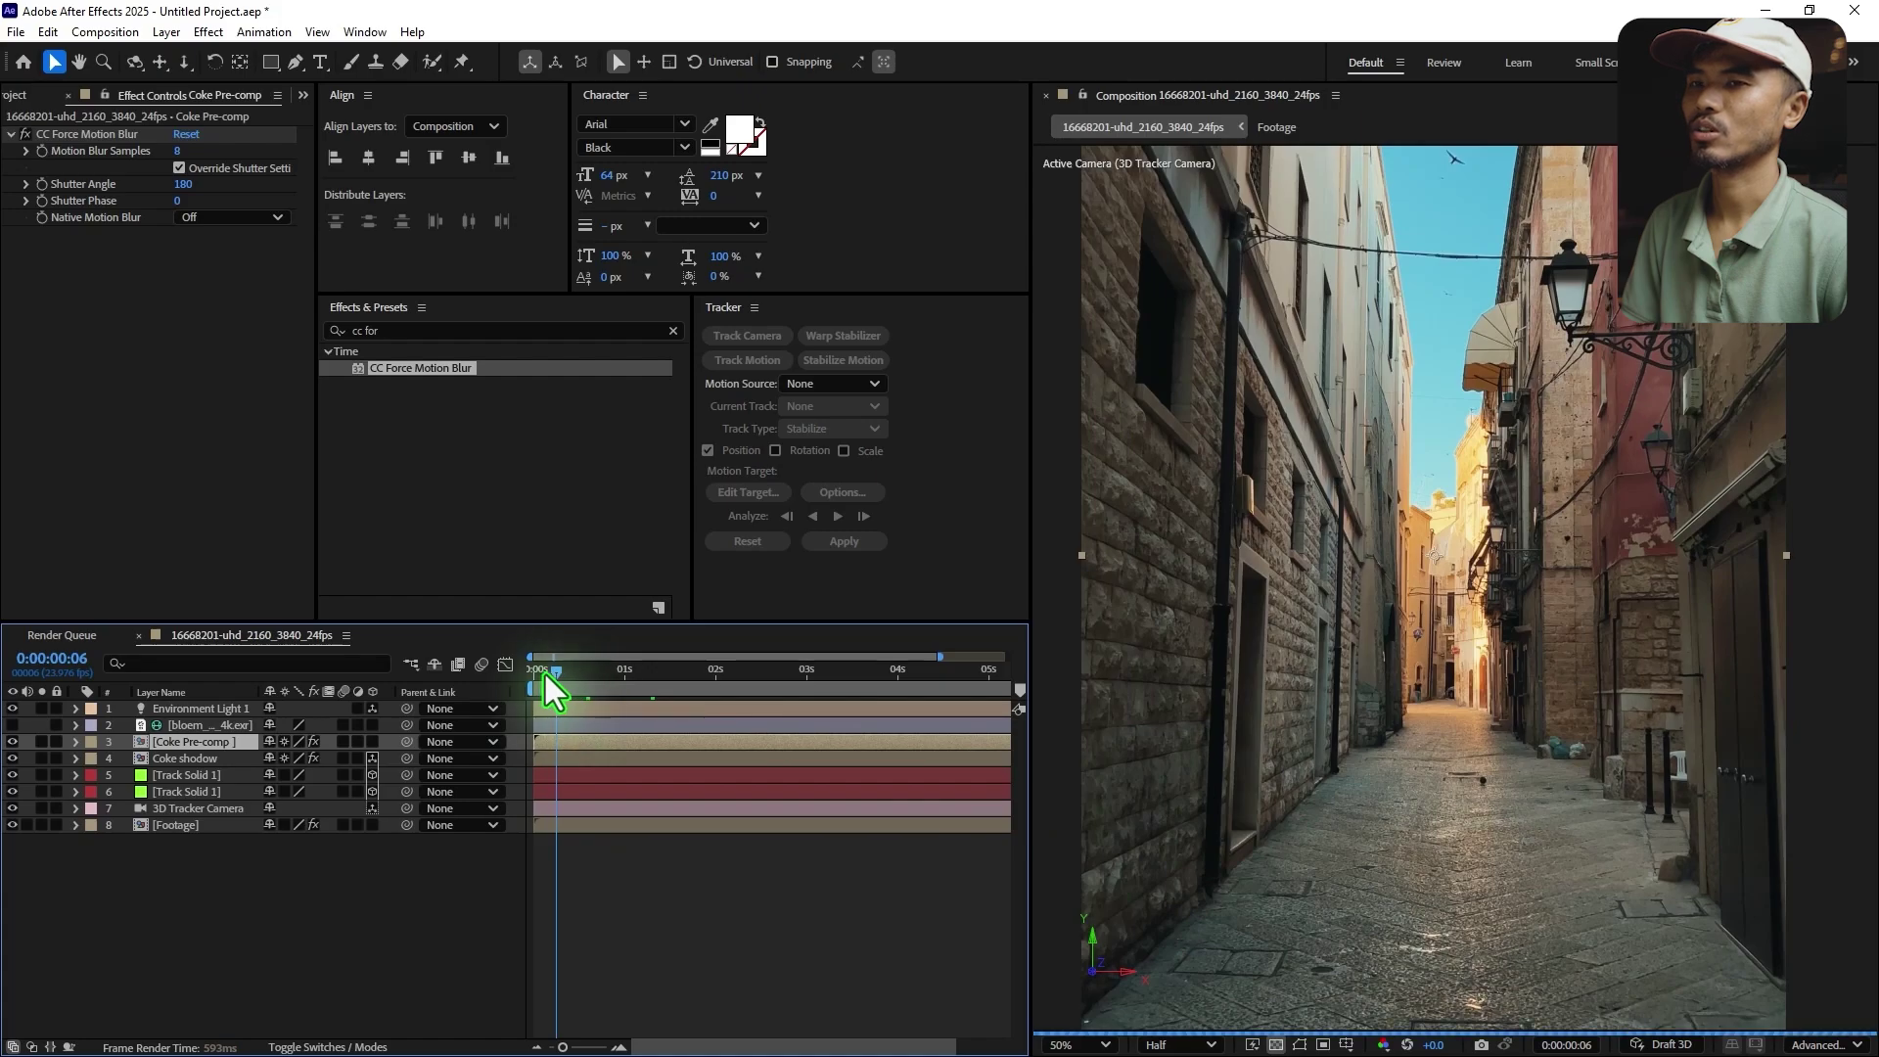
# - Set the shadow darkness of Environment Light 1 to 80%
pyautogui.doubleClick(182, 709)
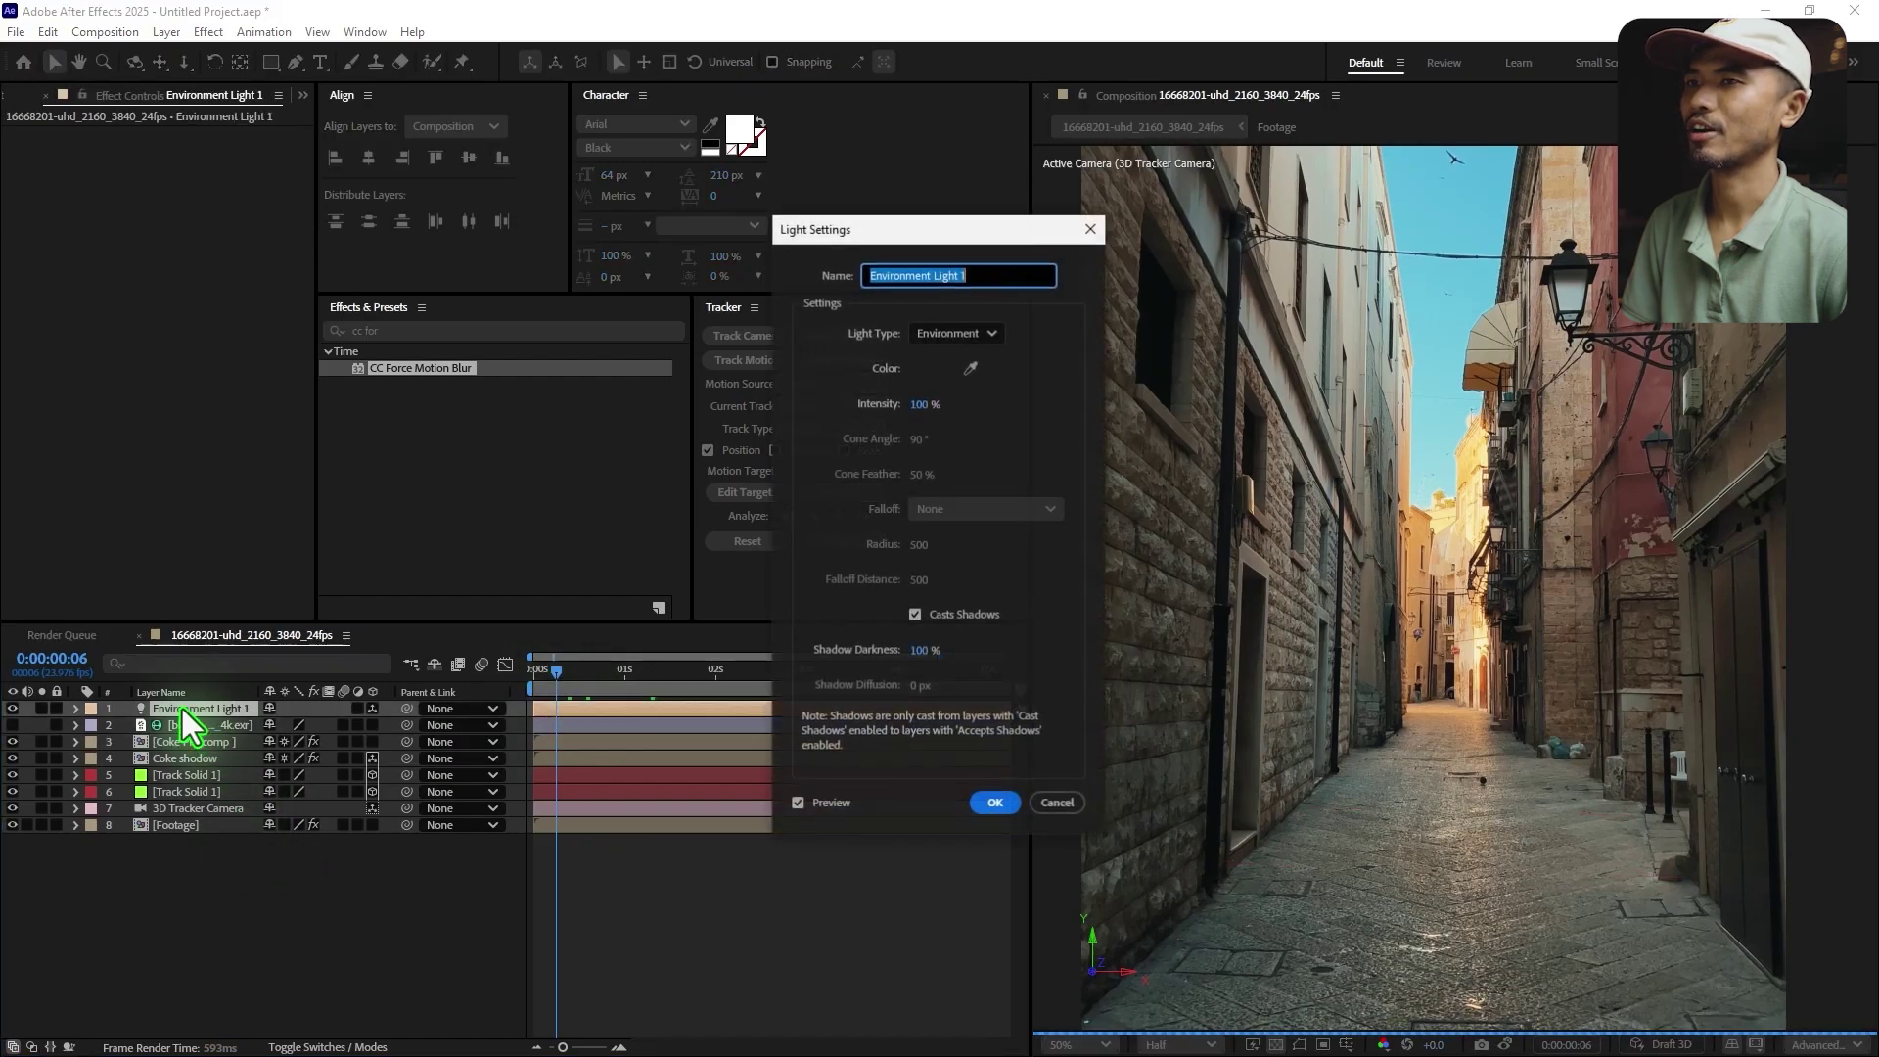
pyautogui.click(923, 656)
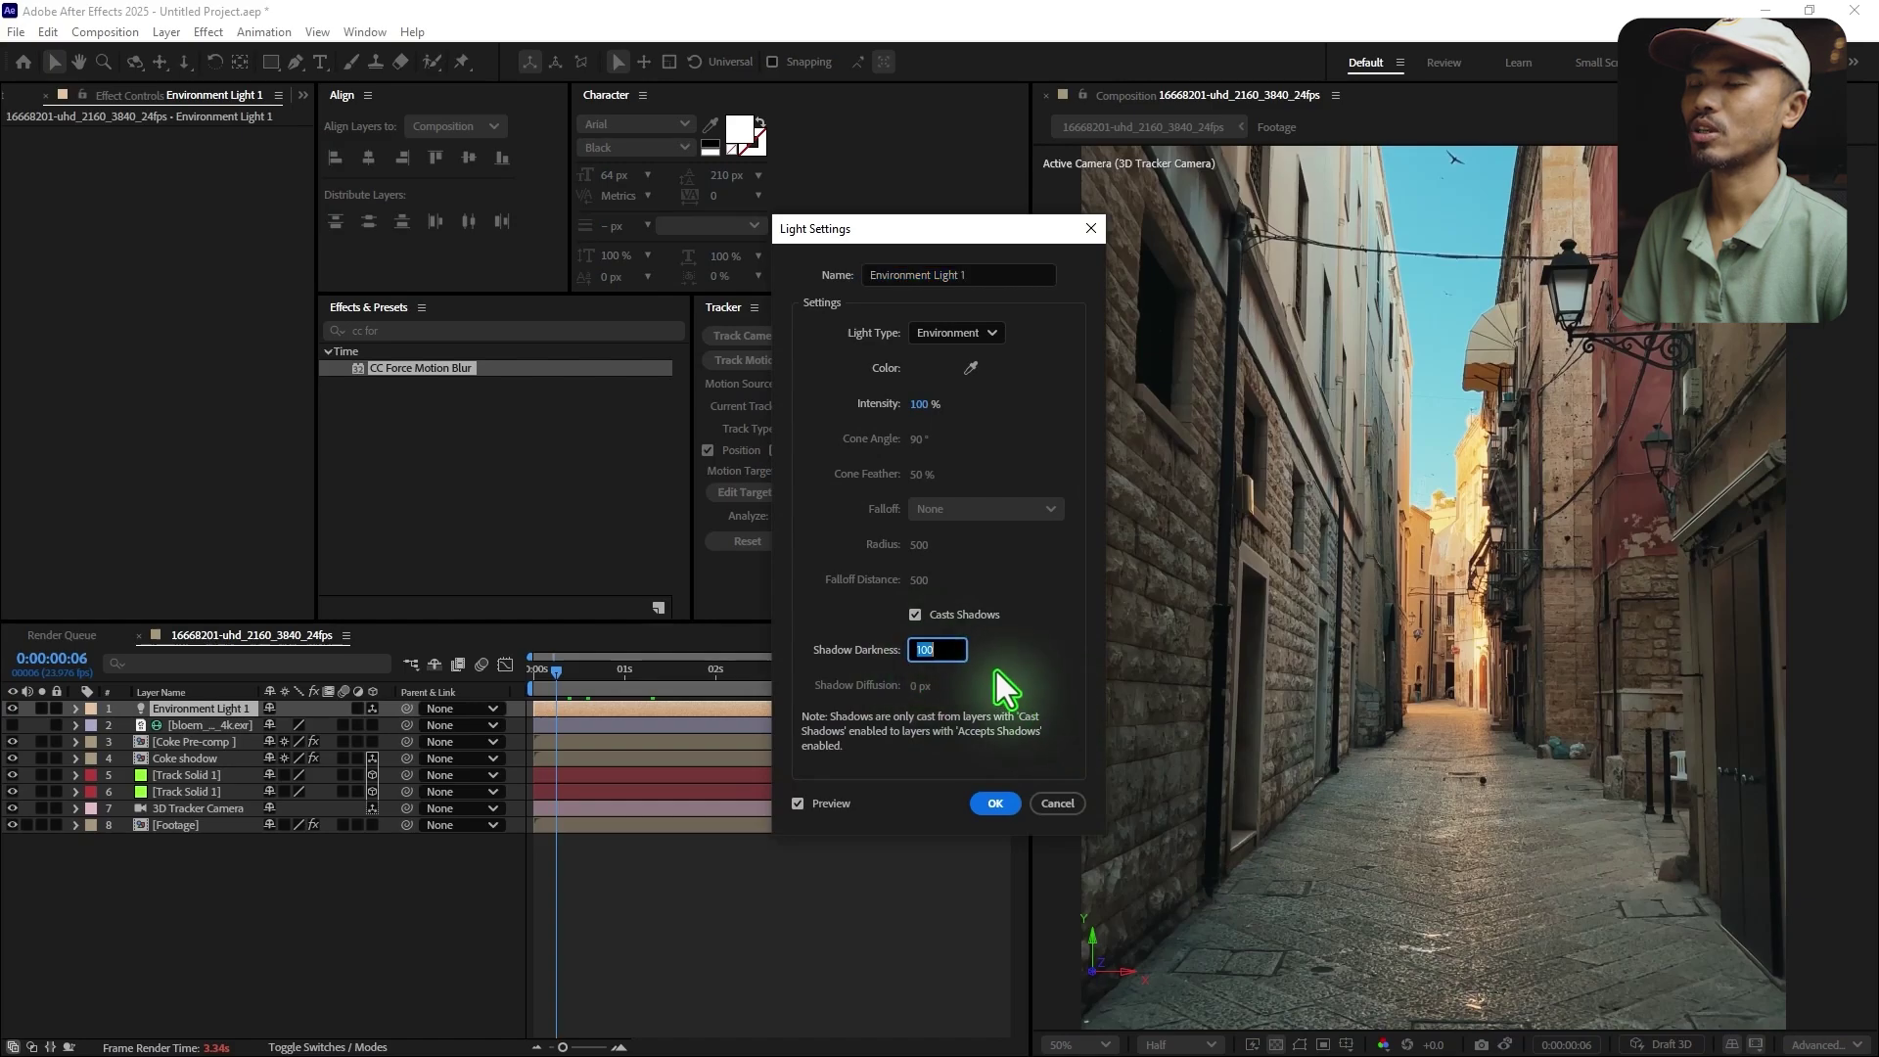
pyautogui.write('80')
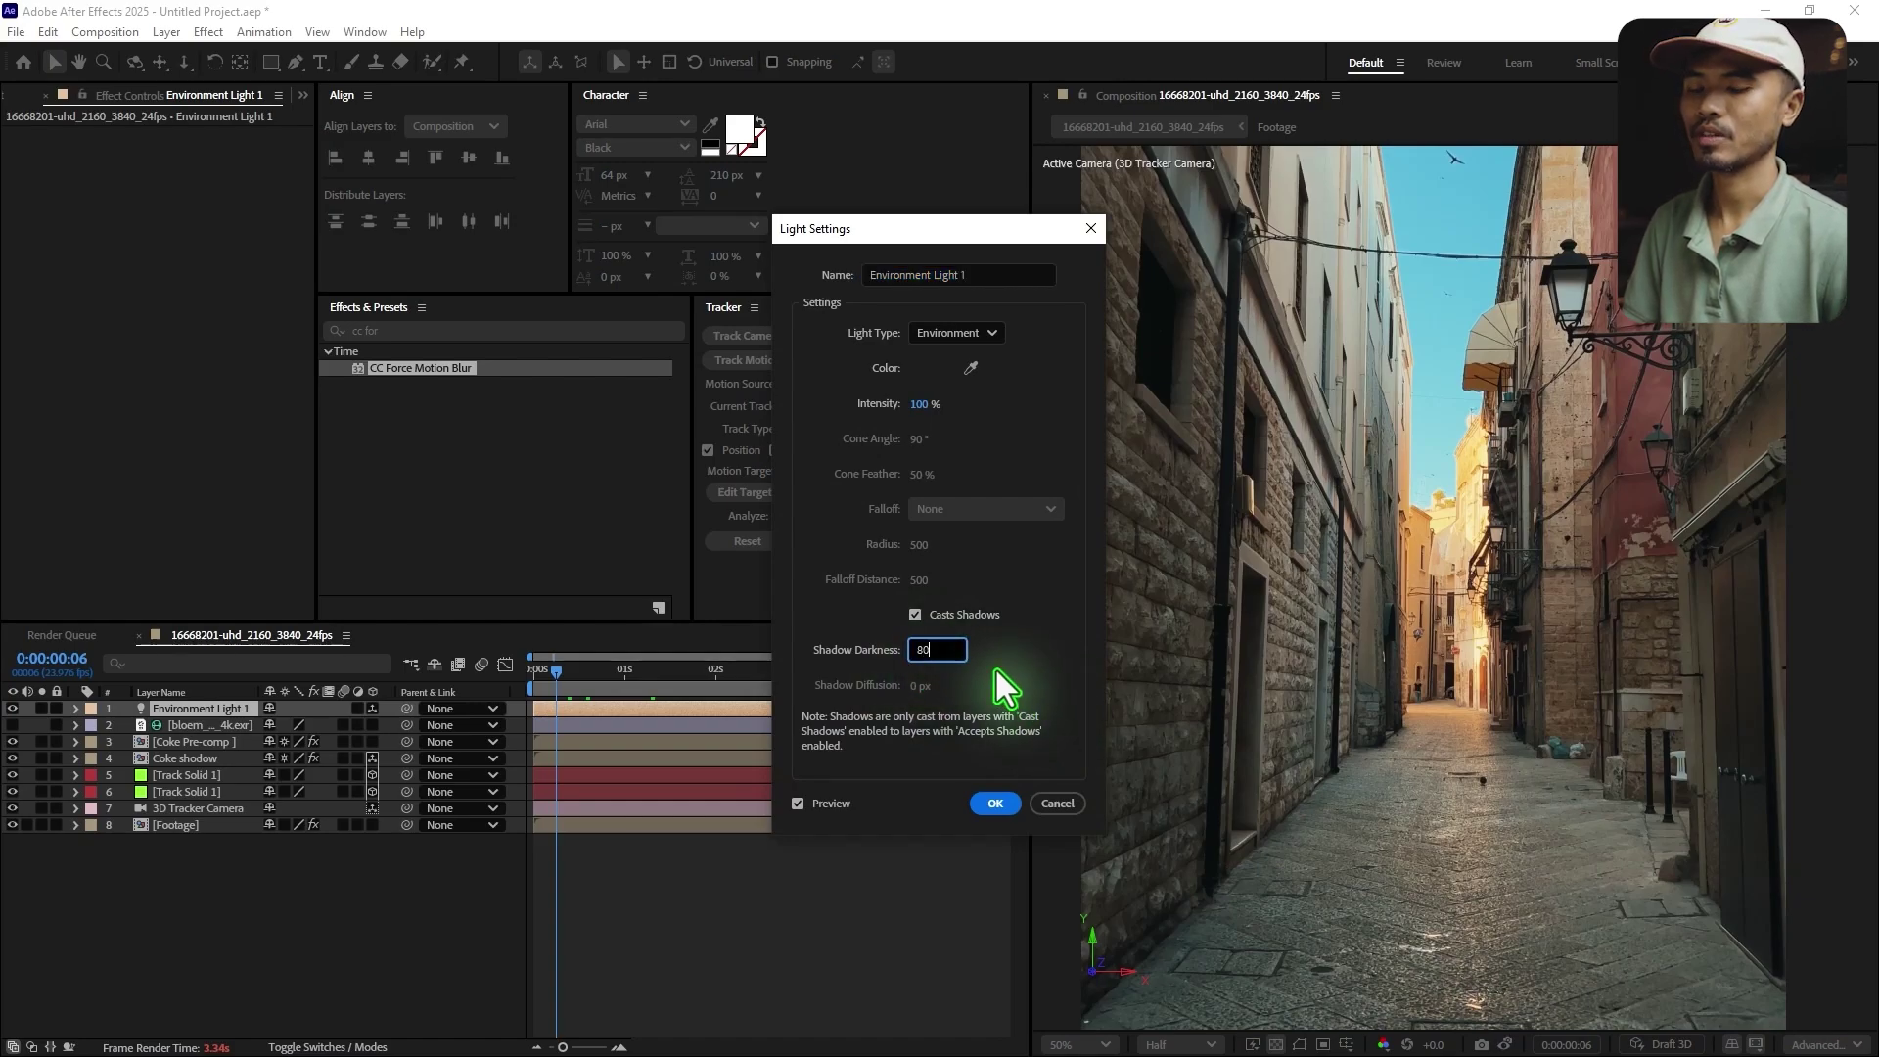
pyautogui.press('Return')
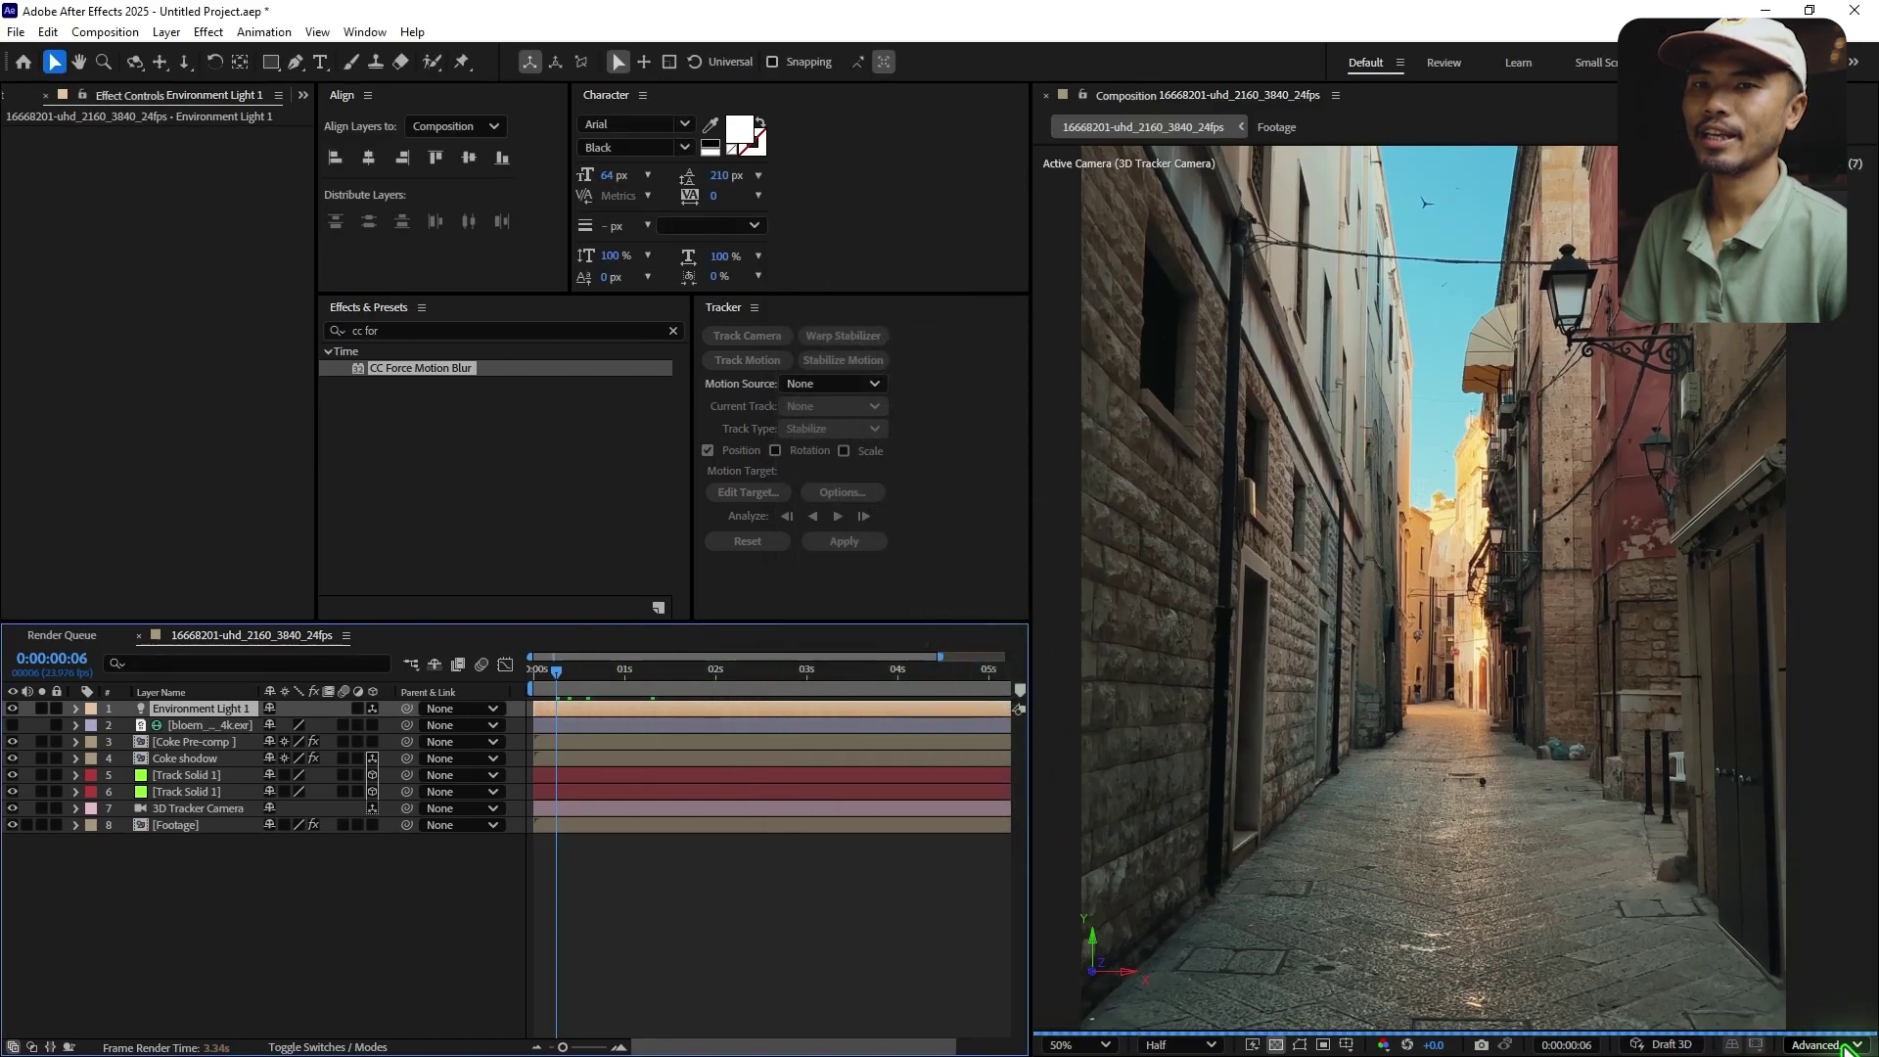
# - Set the Advanced 3D renderer to quality 15, shadow resolution Double (128 MB) and smoothness 15, and check the composite around 0:00:00:15
pyautogui.click(1796, 1039)
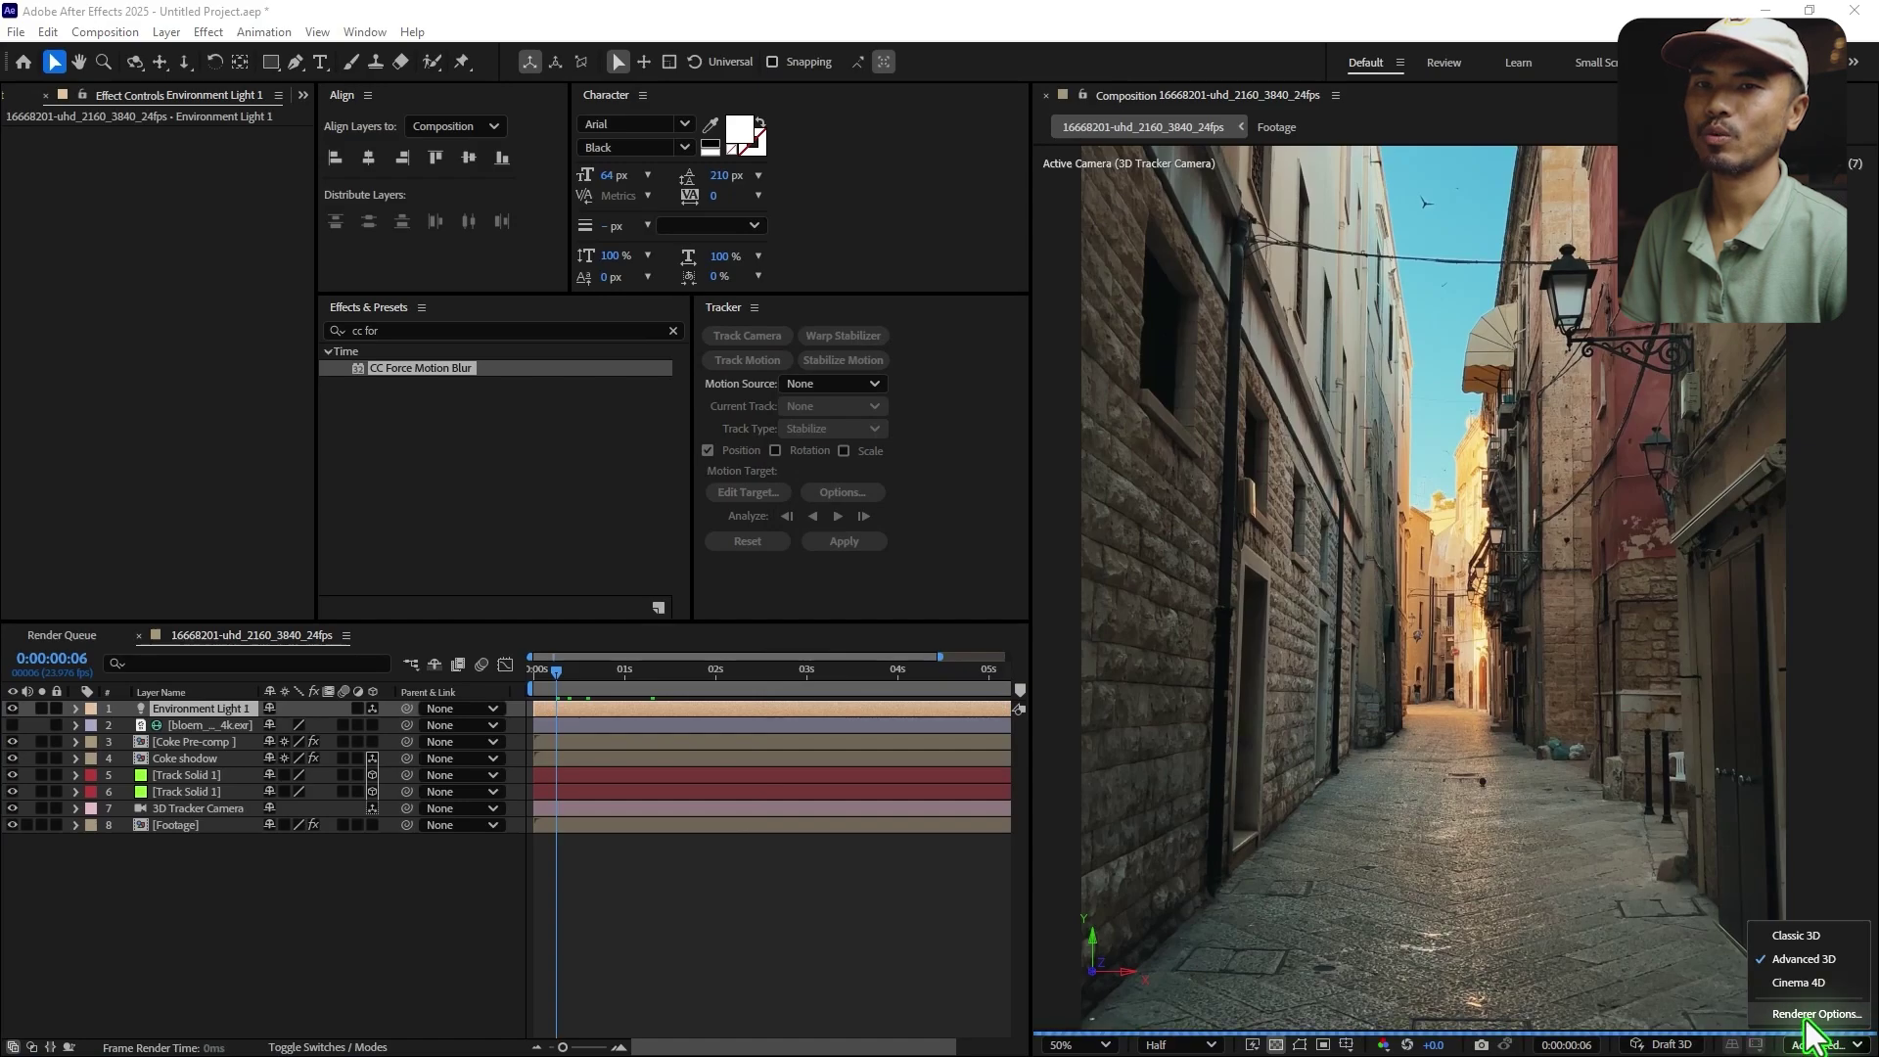
pyautogui.click(1810, 1013)
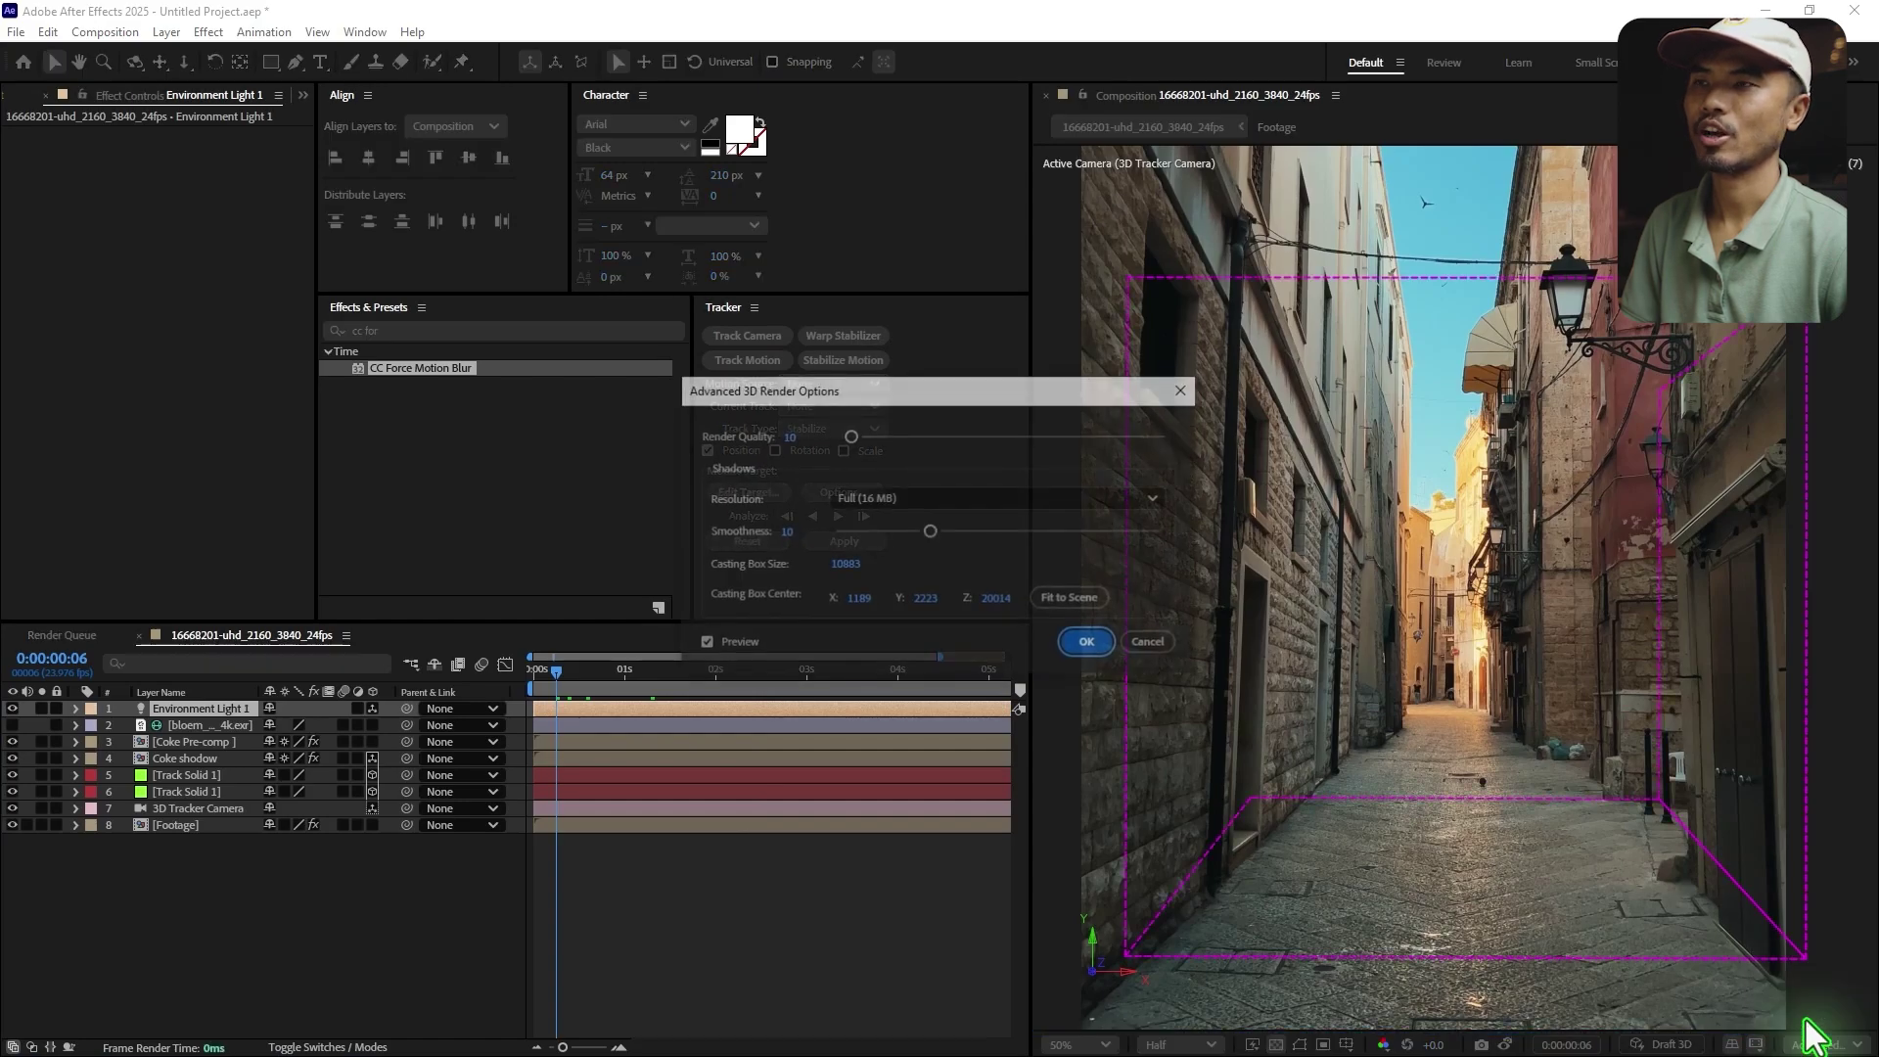
pyautogui.click(789, 436)
pyautogui.write('15')
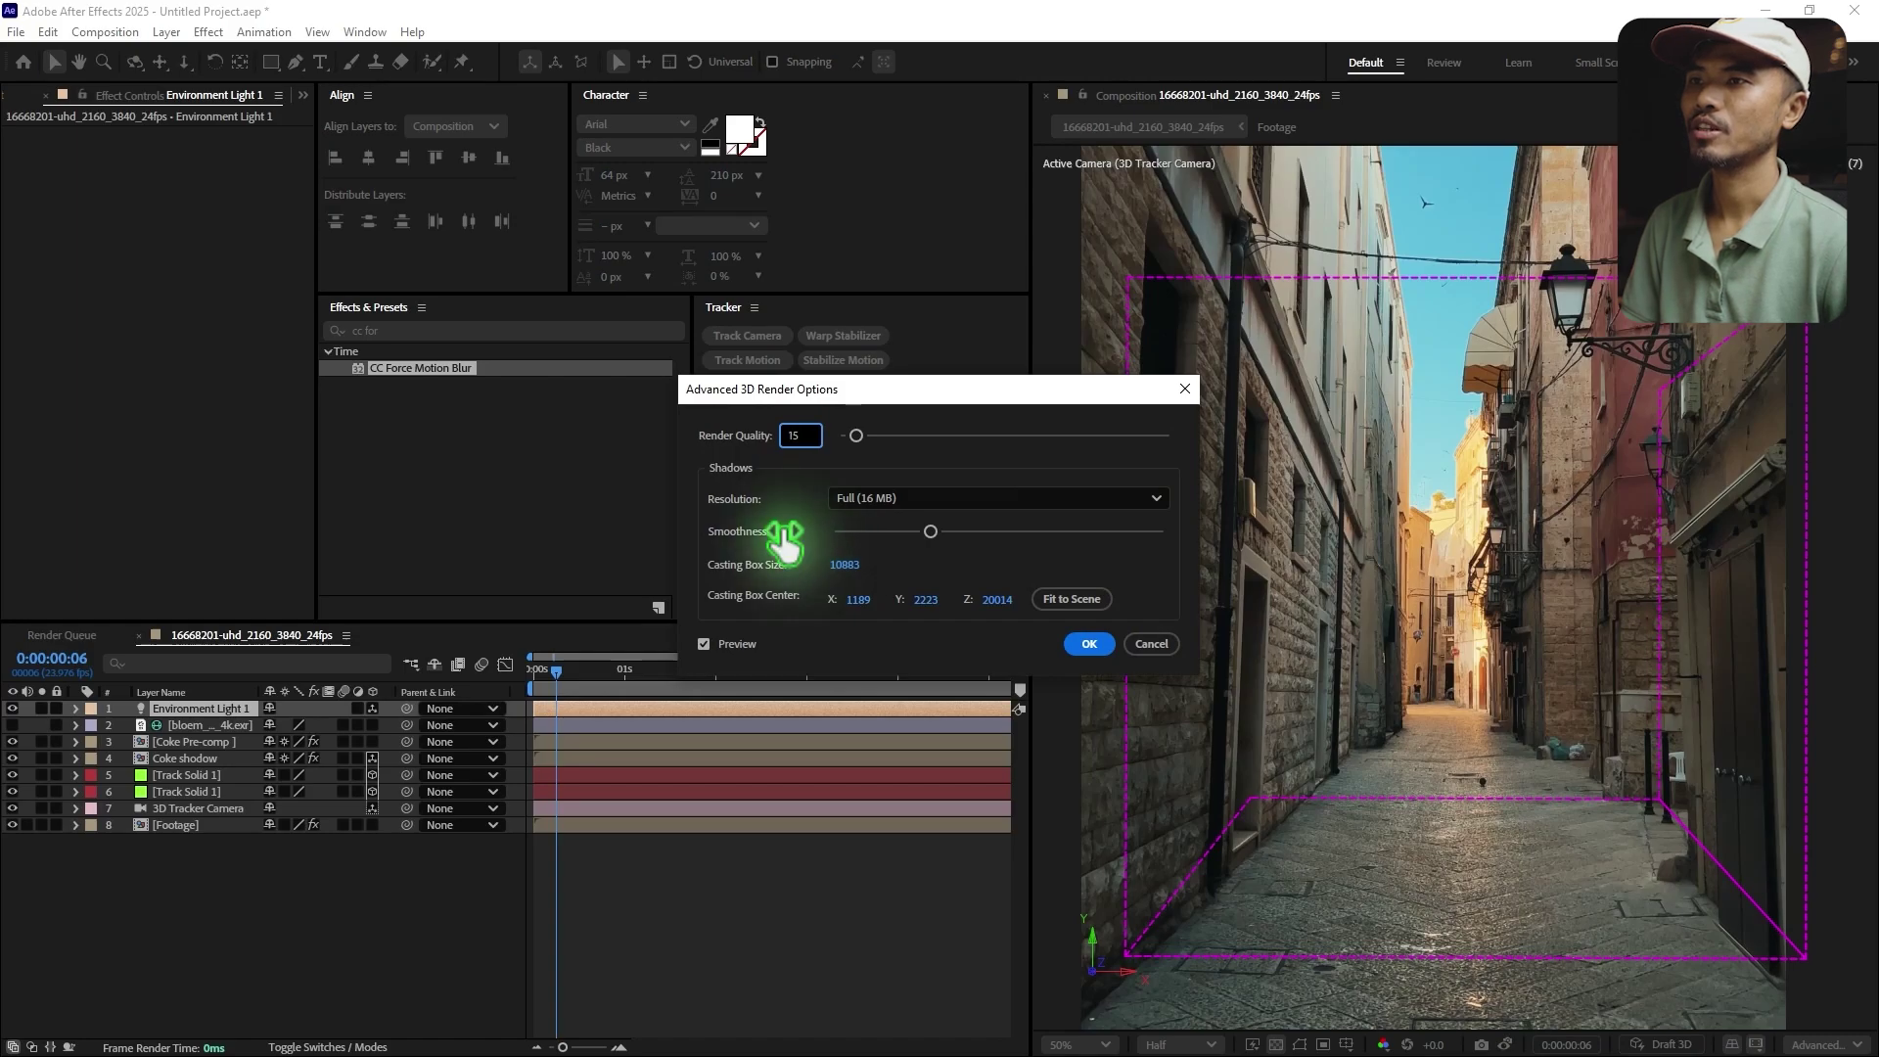
pyautogui.press('Tab')
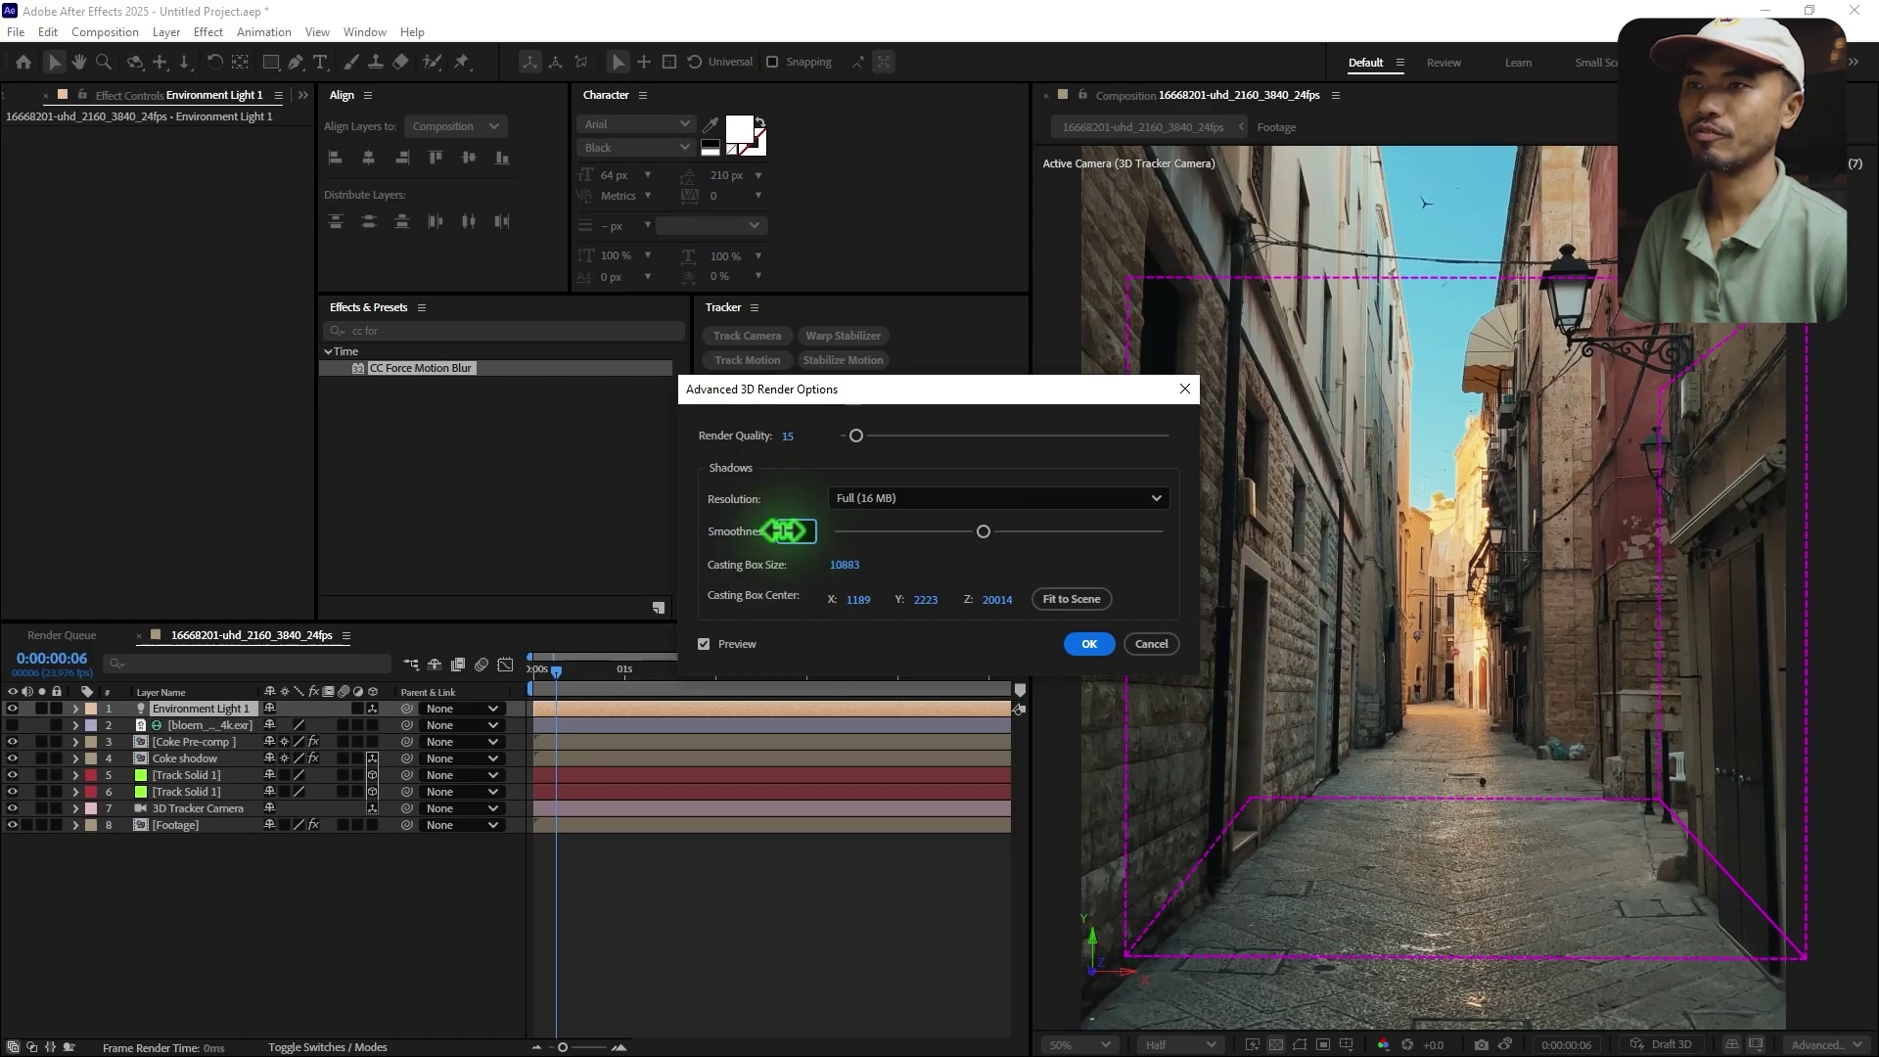
pyautogui.click(880, 491)
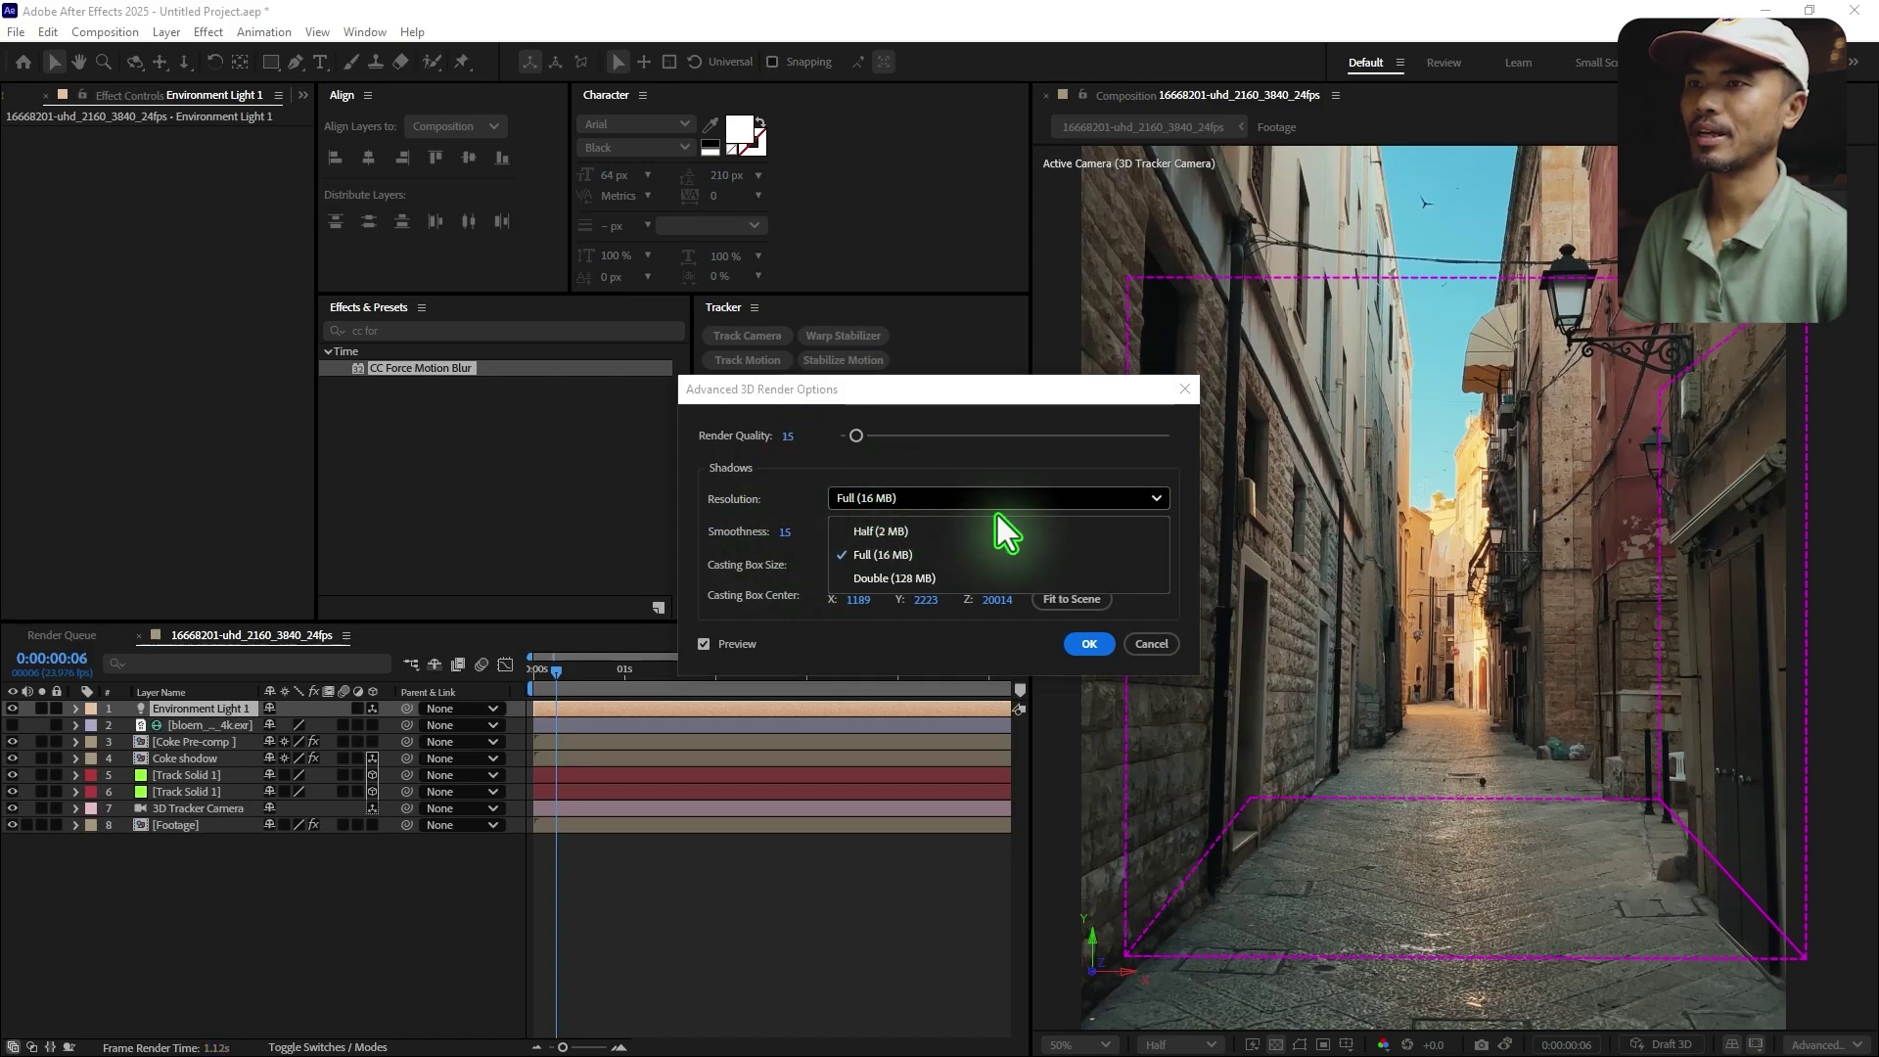
pyautogui.click(914, 577)
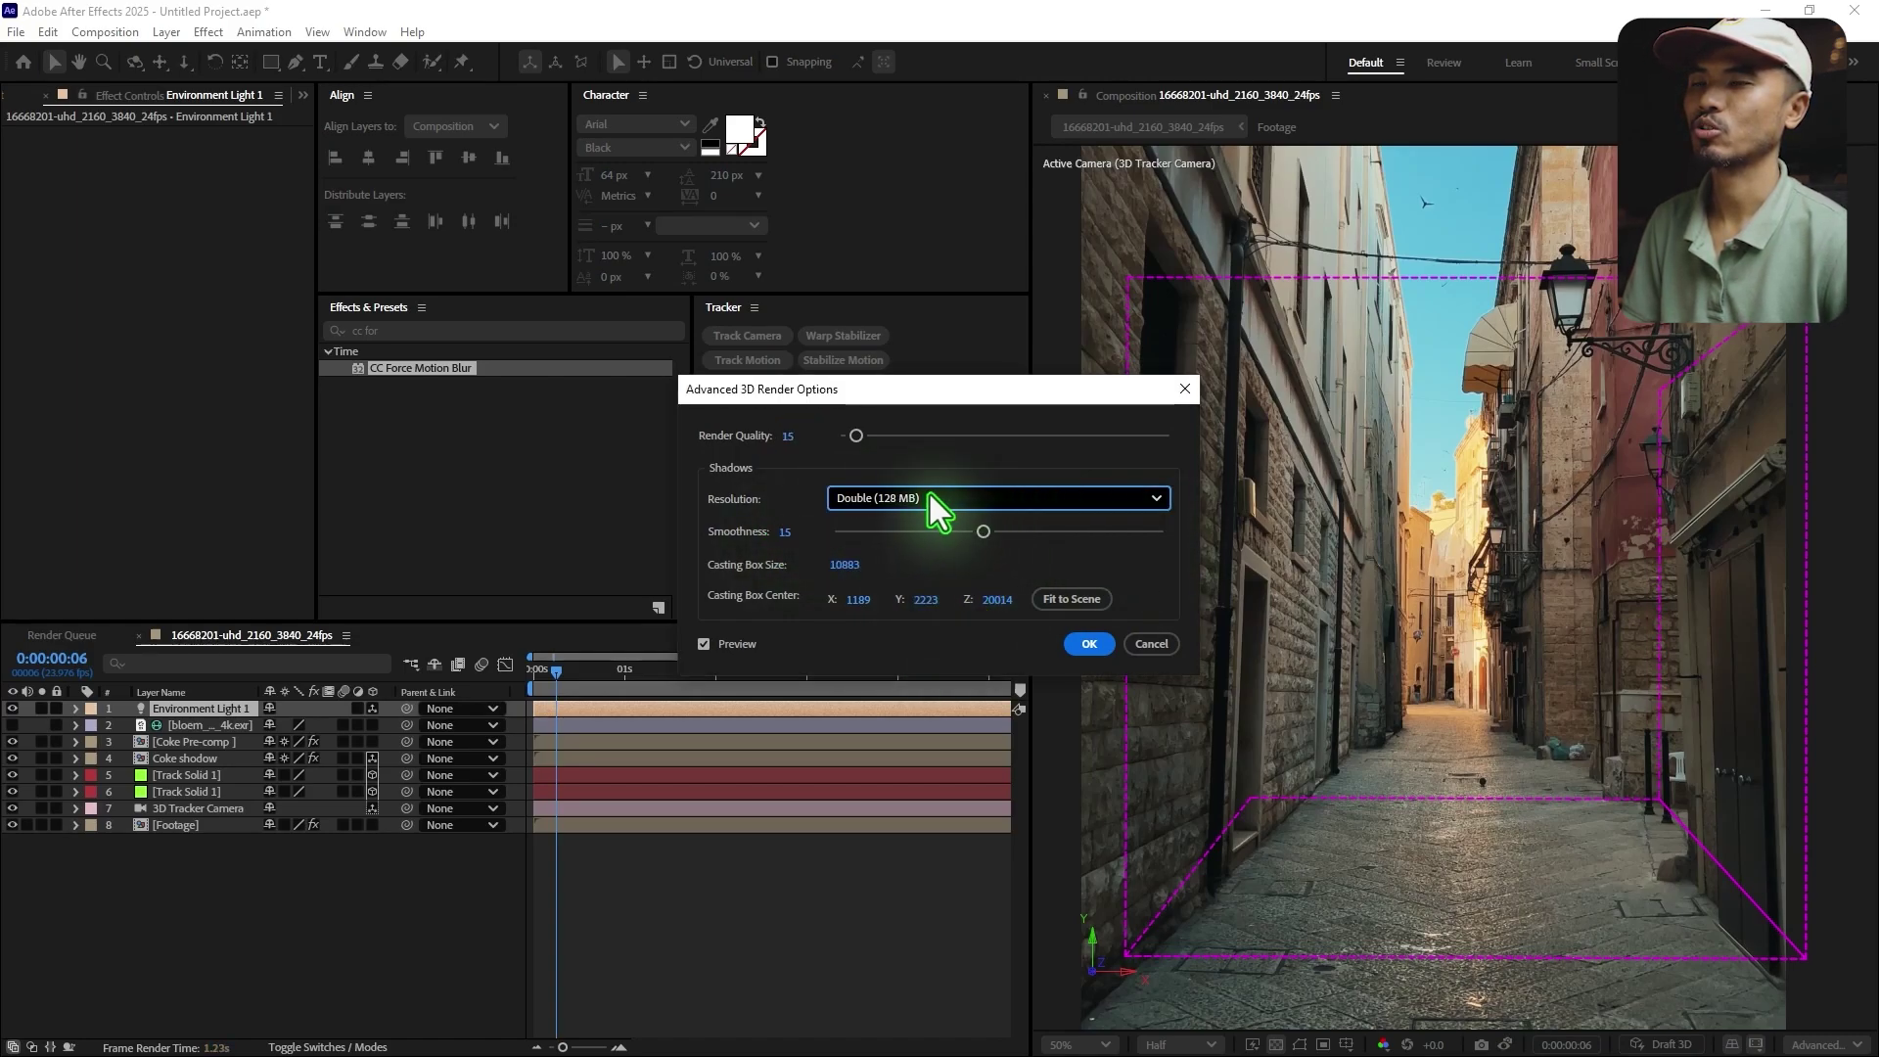
pyautogui.click(1084, 643)
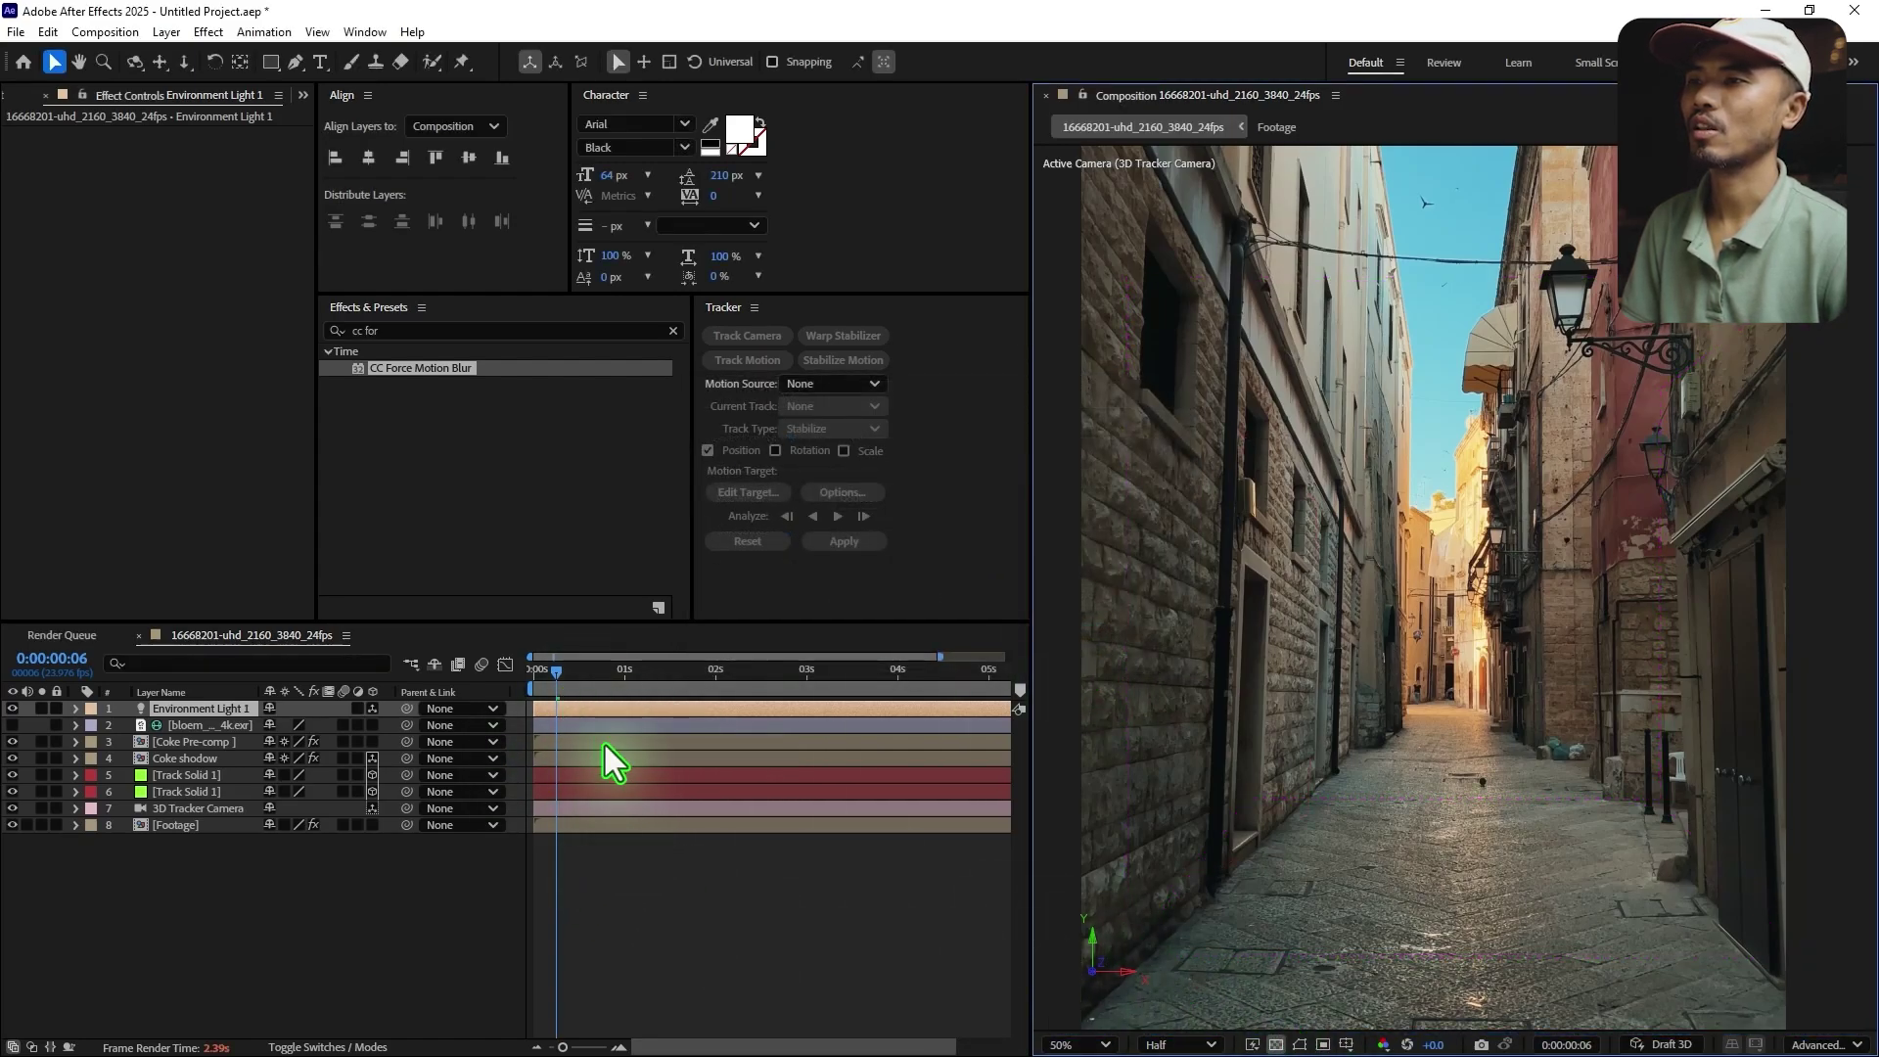
pyautogui.click(589, 683)
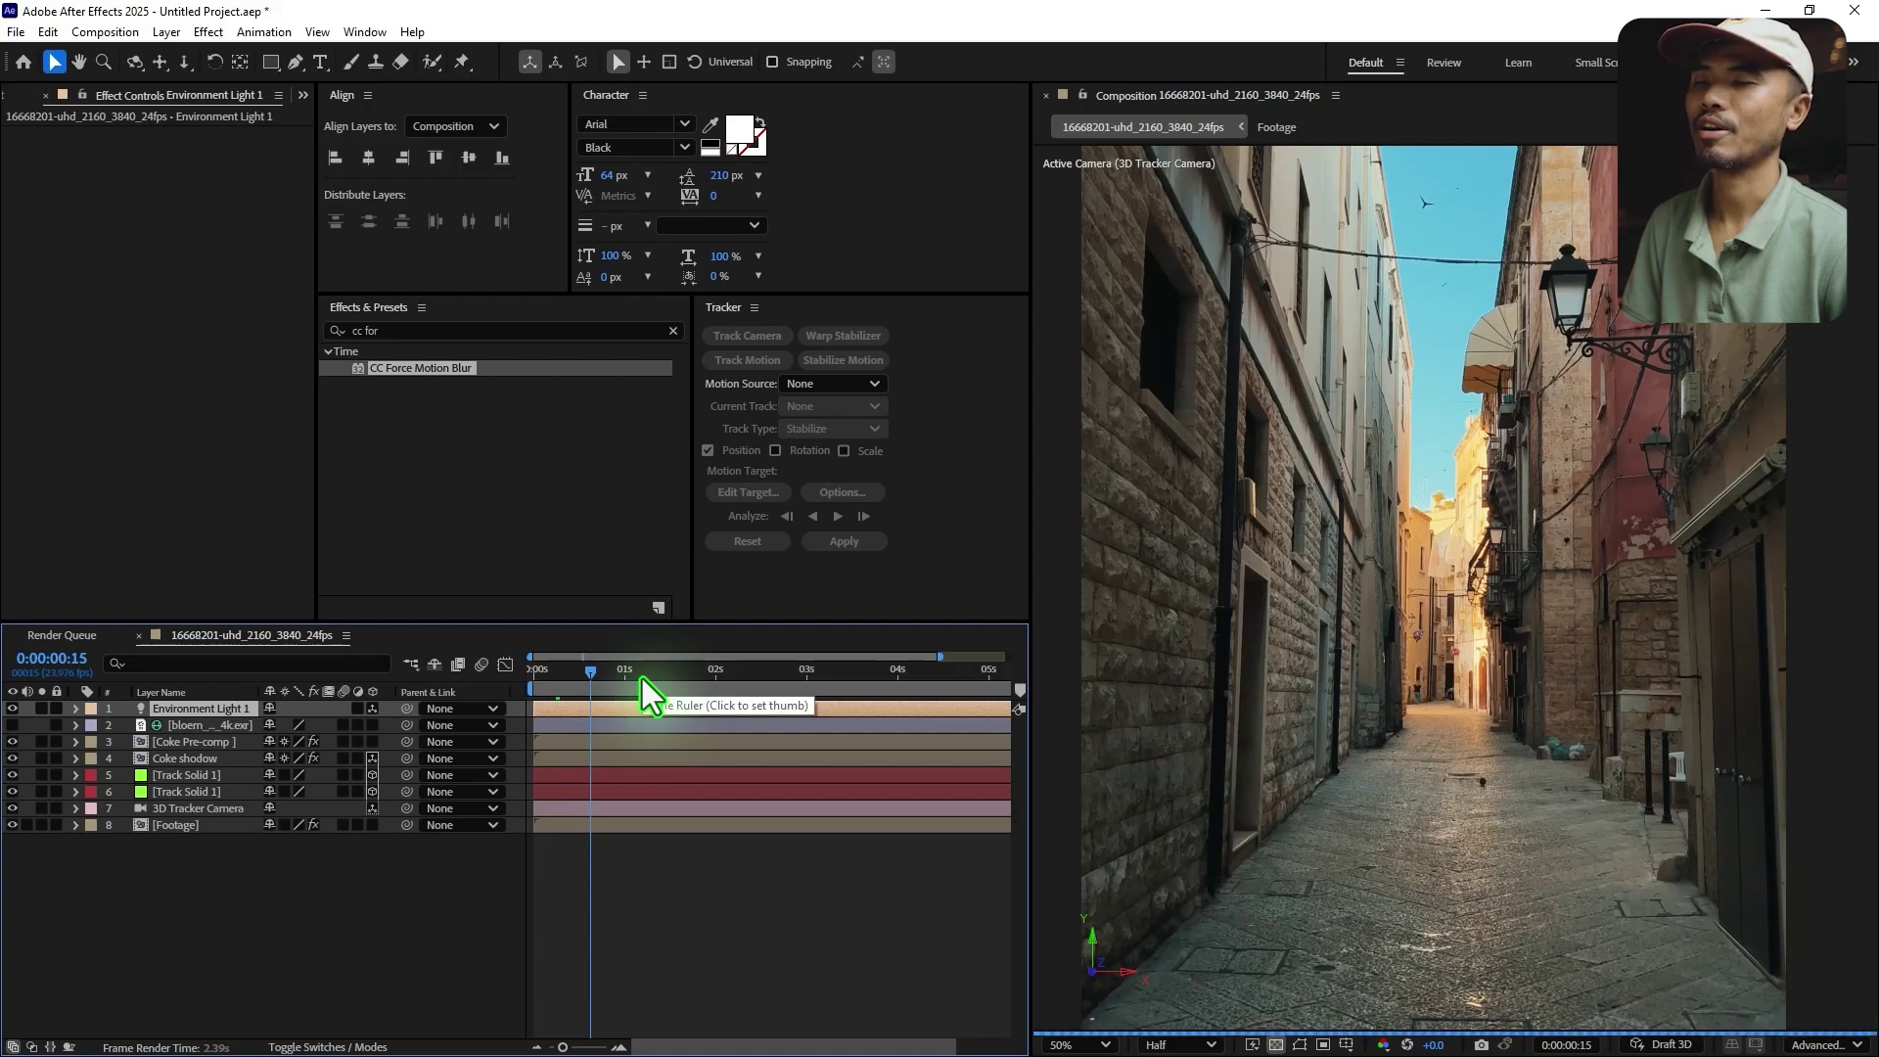
pyautogui.click(642, 678)
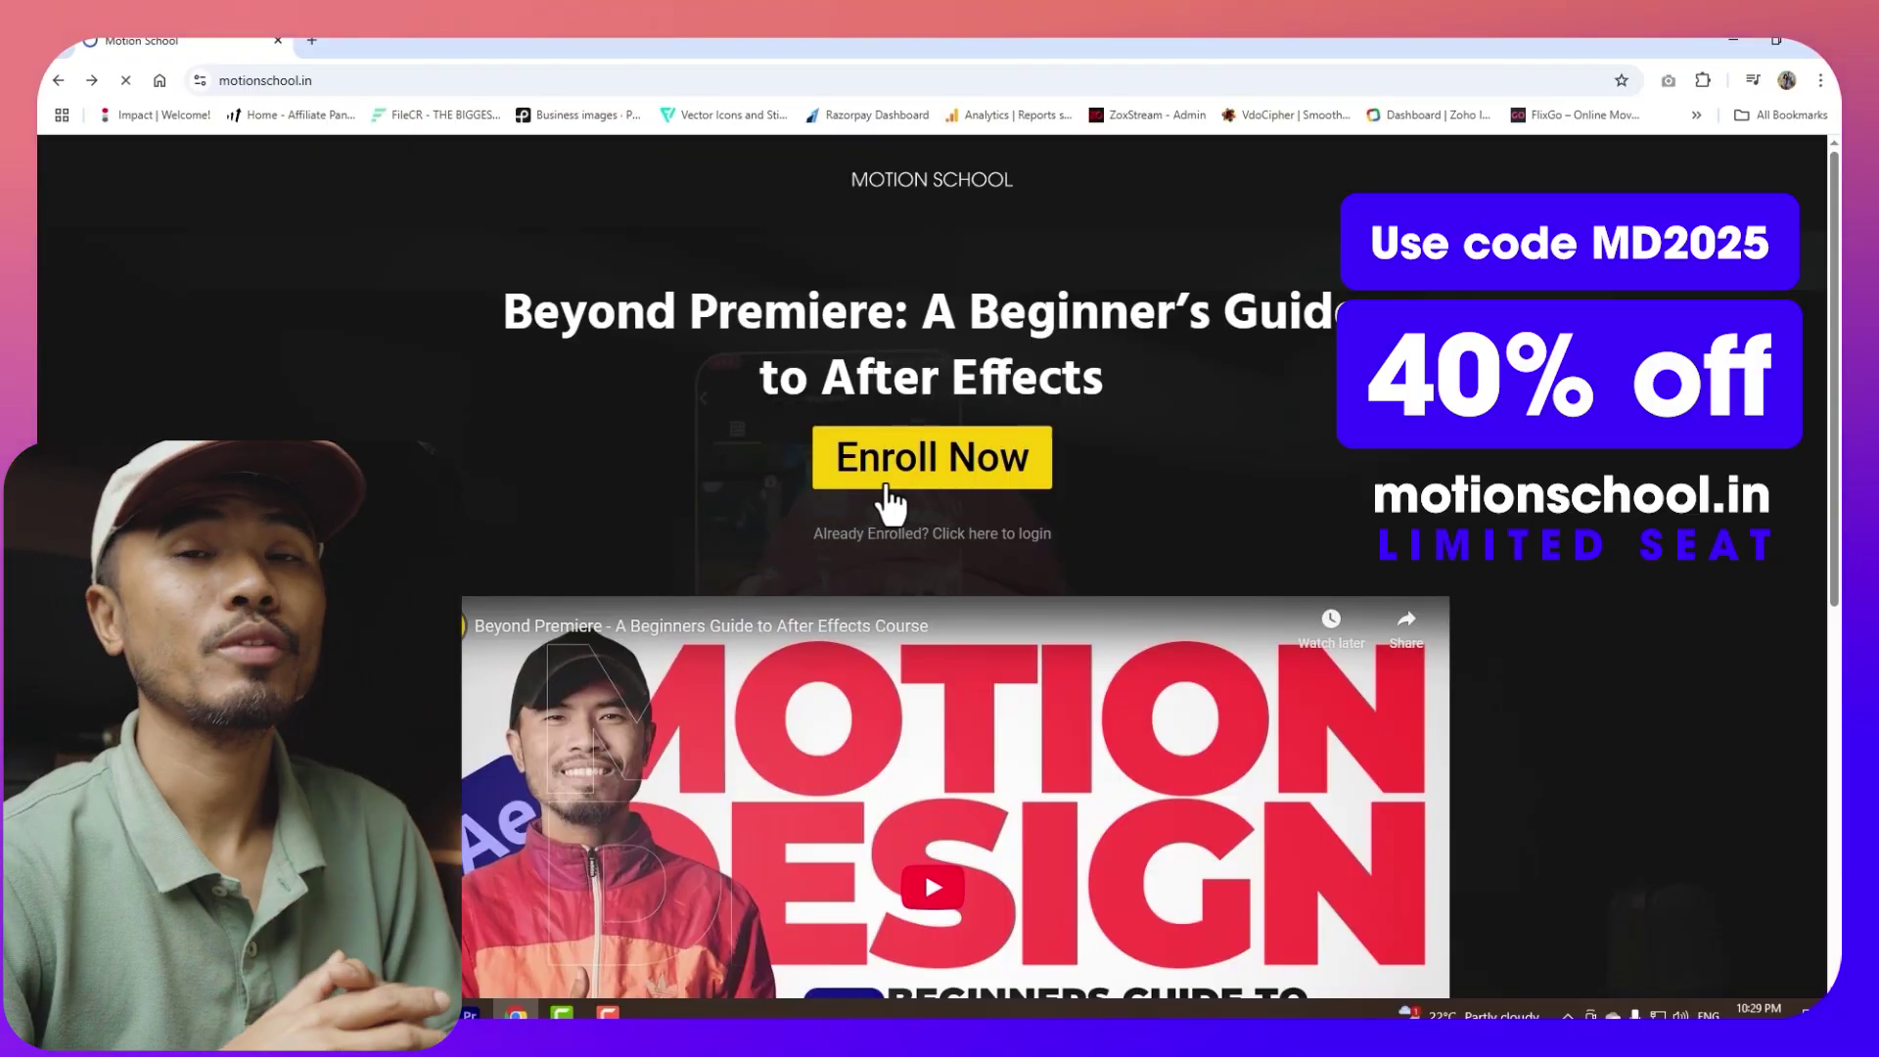
# - In the browser at motionschool.in, start enrolling in "Beyond Premiere: A Beginner's Guide to After Effects" and open the checkout's coupon entry
pyautogui.click(886, 460)
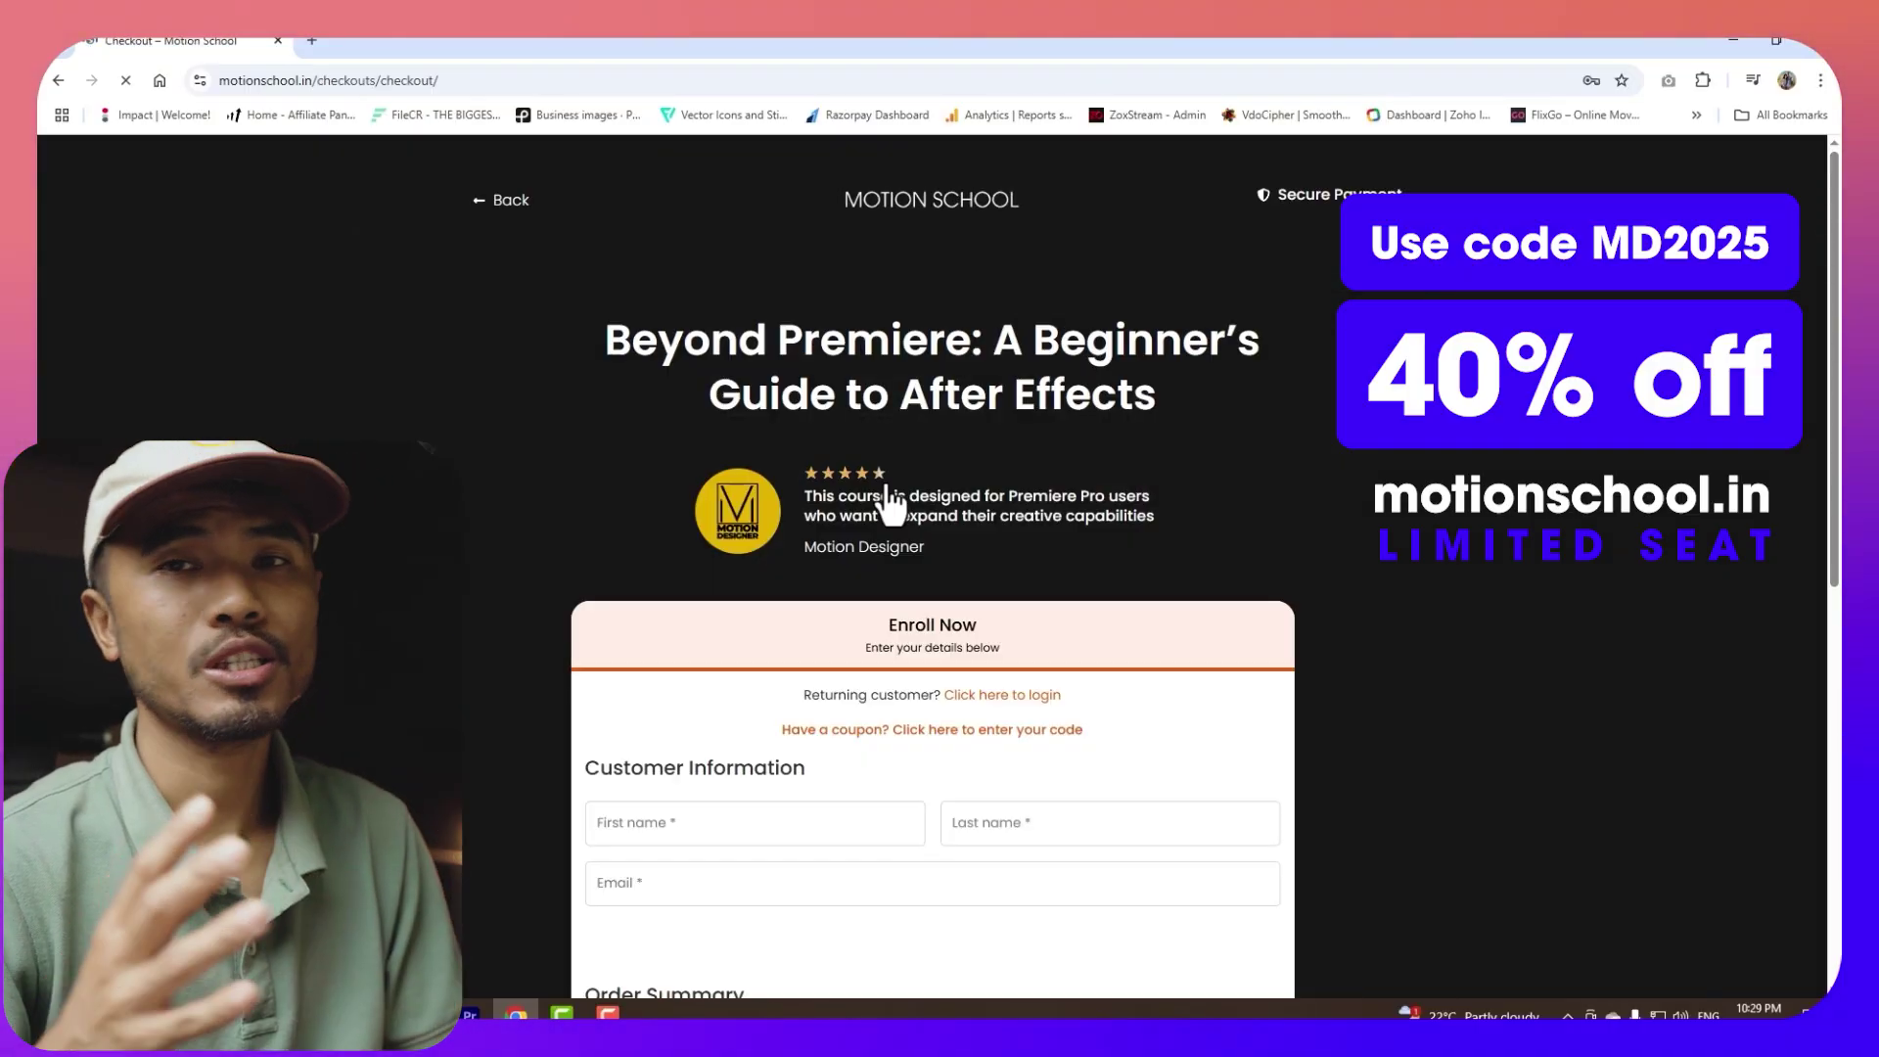
pyautogui.scroll(-2, 830, 651)
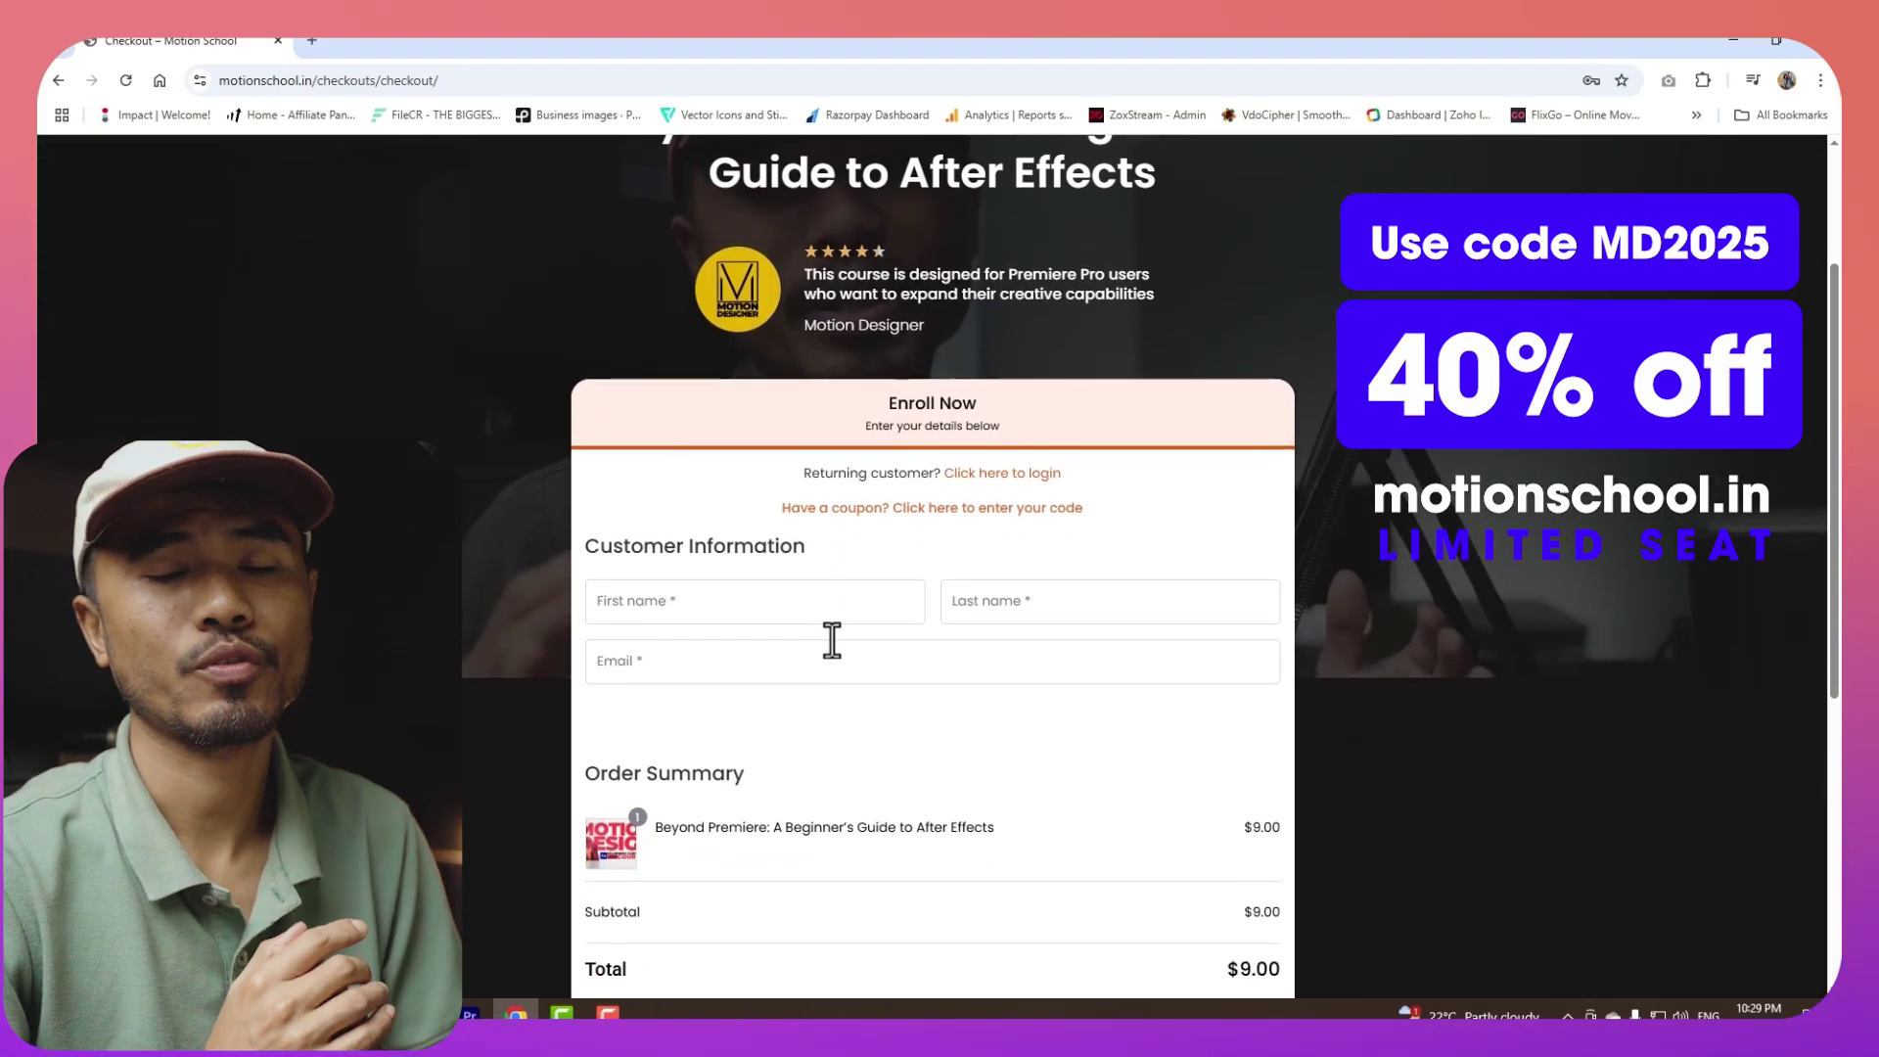
pyautogui.click(827, 447)
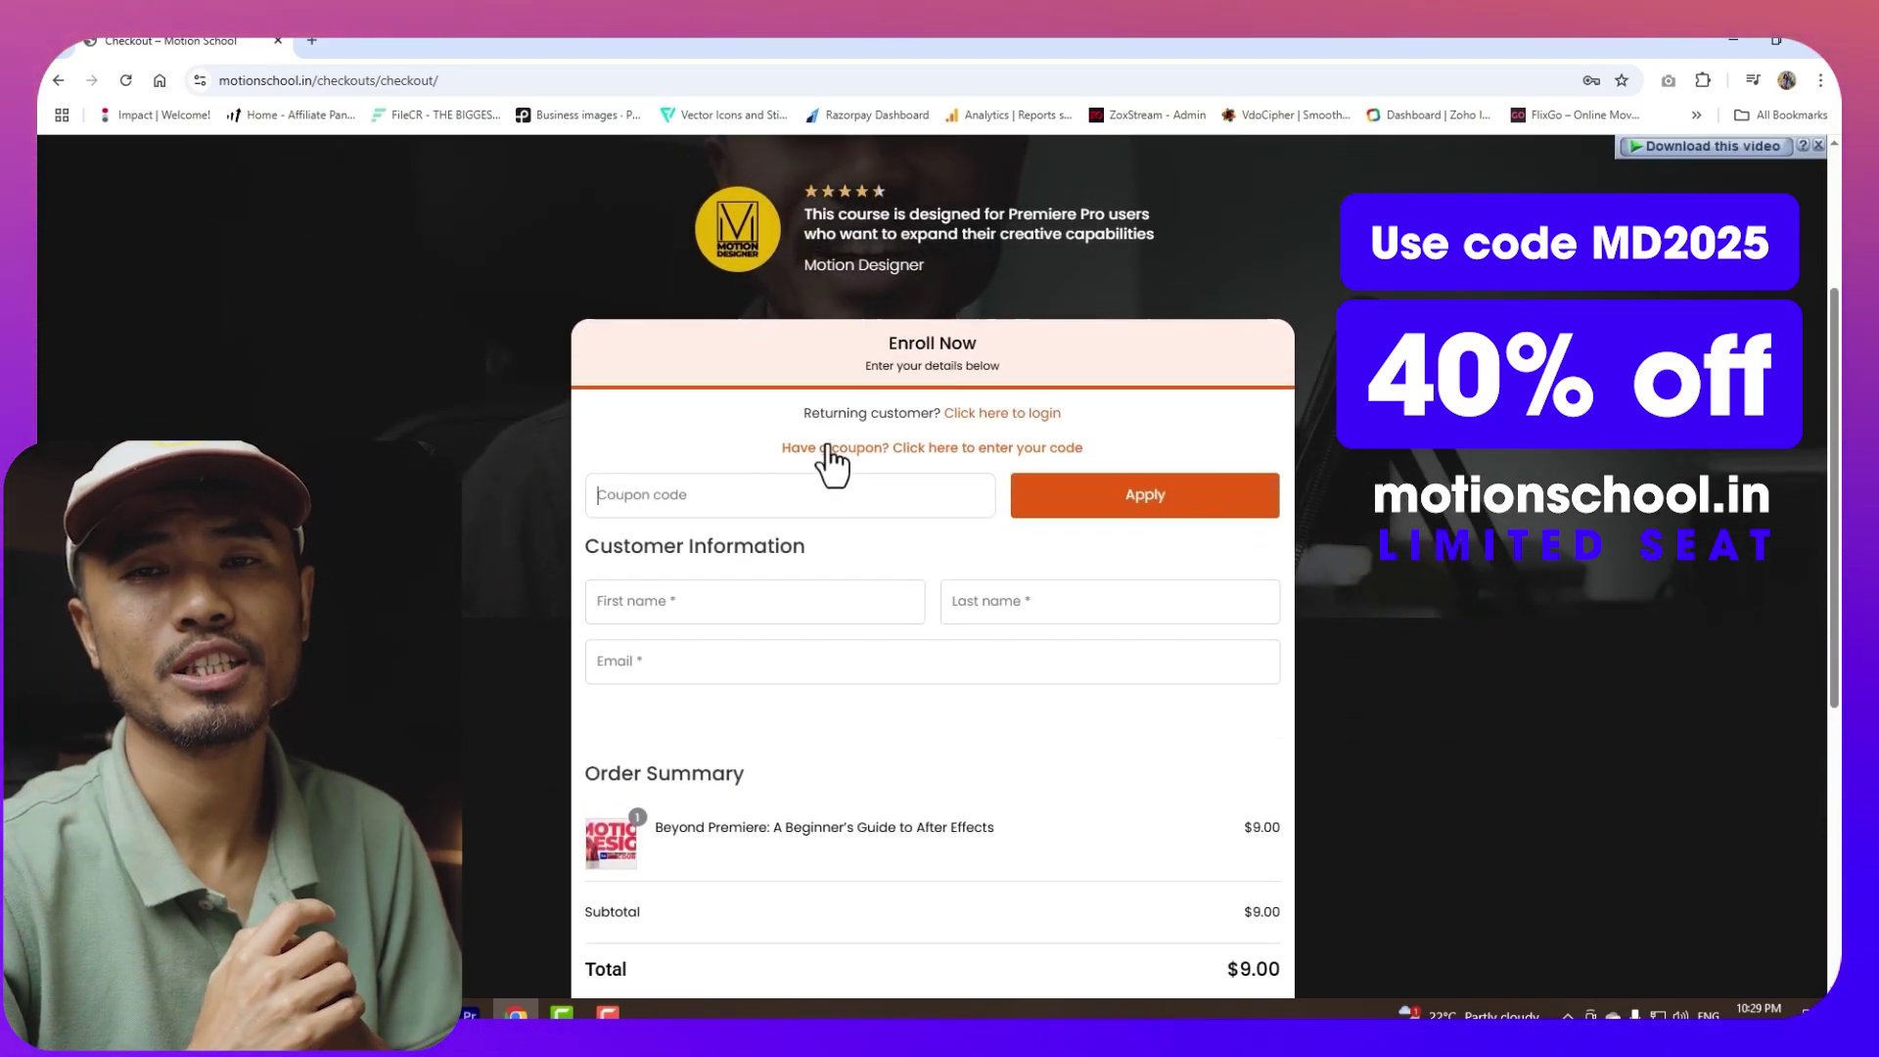
# - Apply the coupon code MD2025 to the course order and check the discount and total in the order summary
pyautogui.click(721, 508)
pyautogui.write('M')
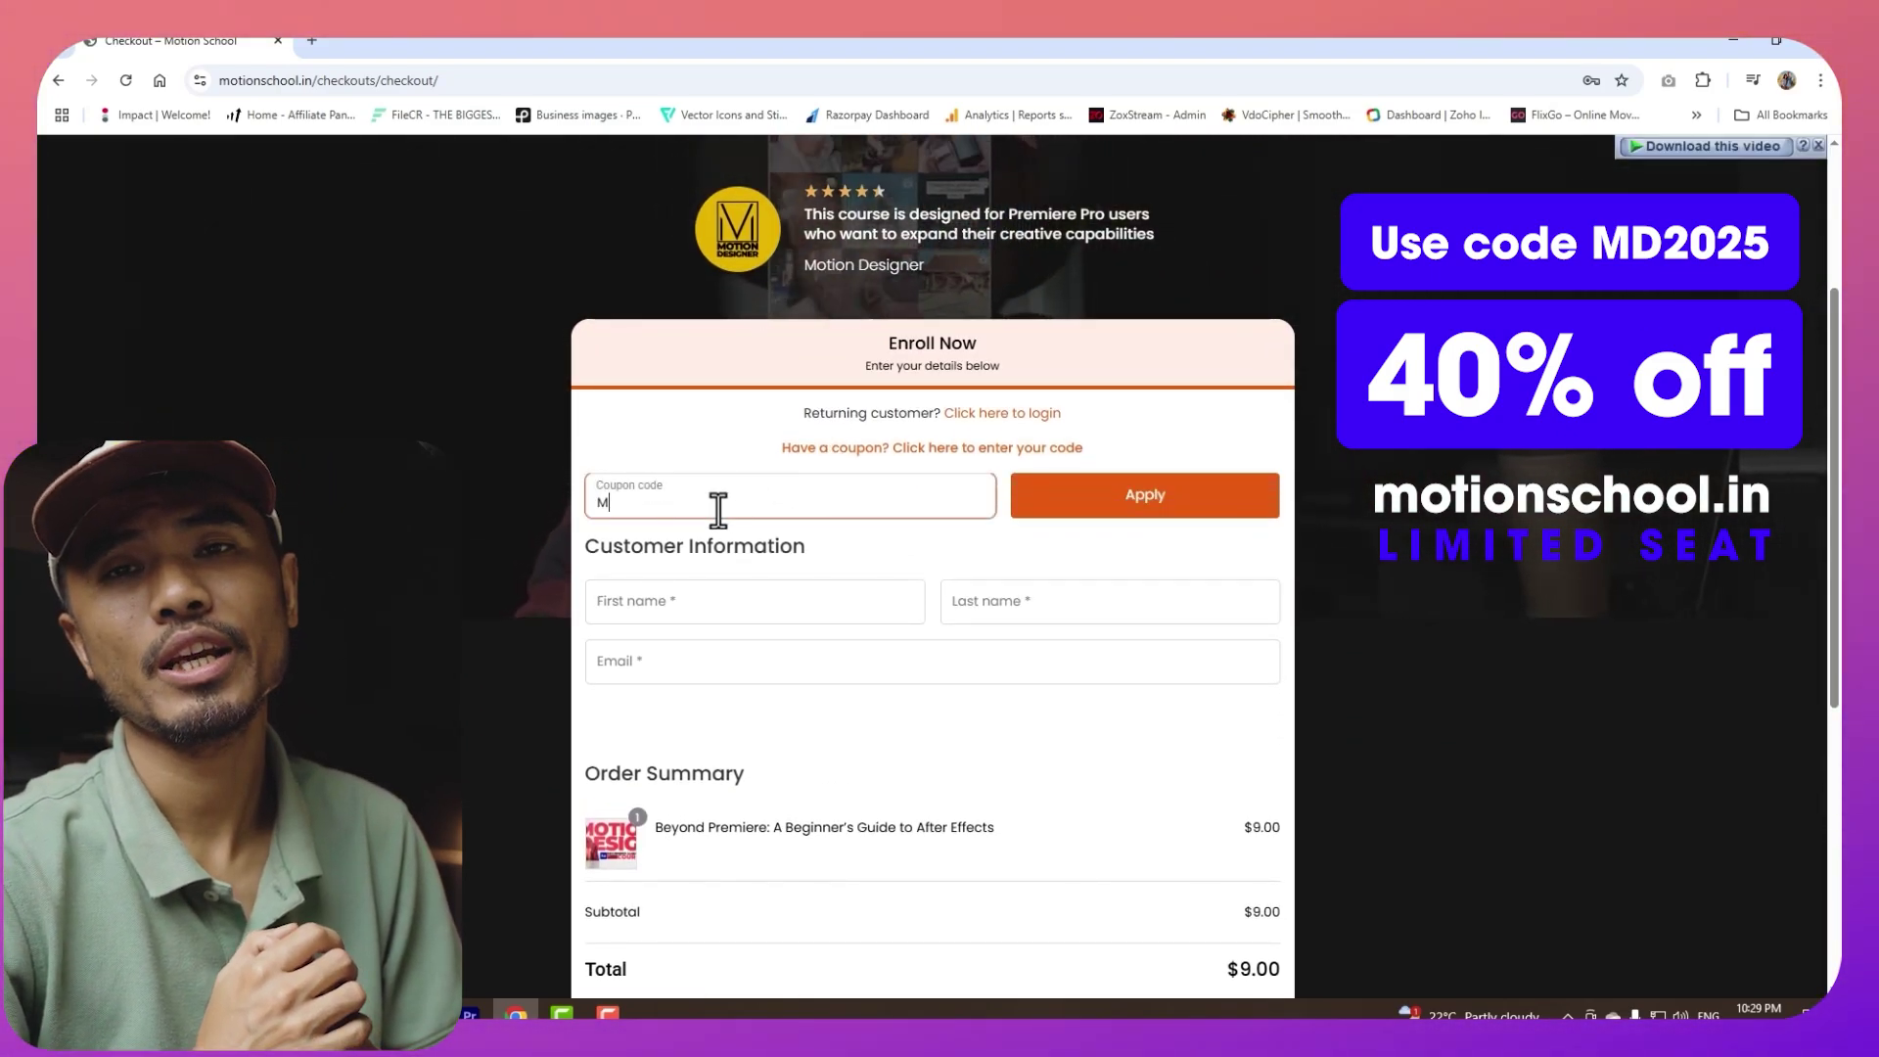
pyautogui.write('D2025')
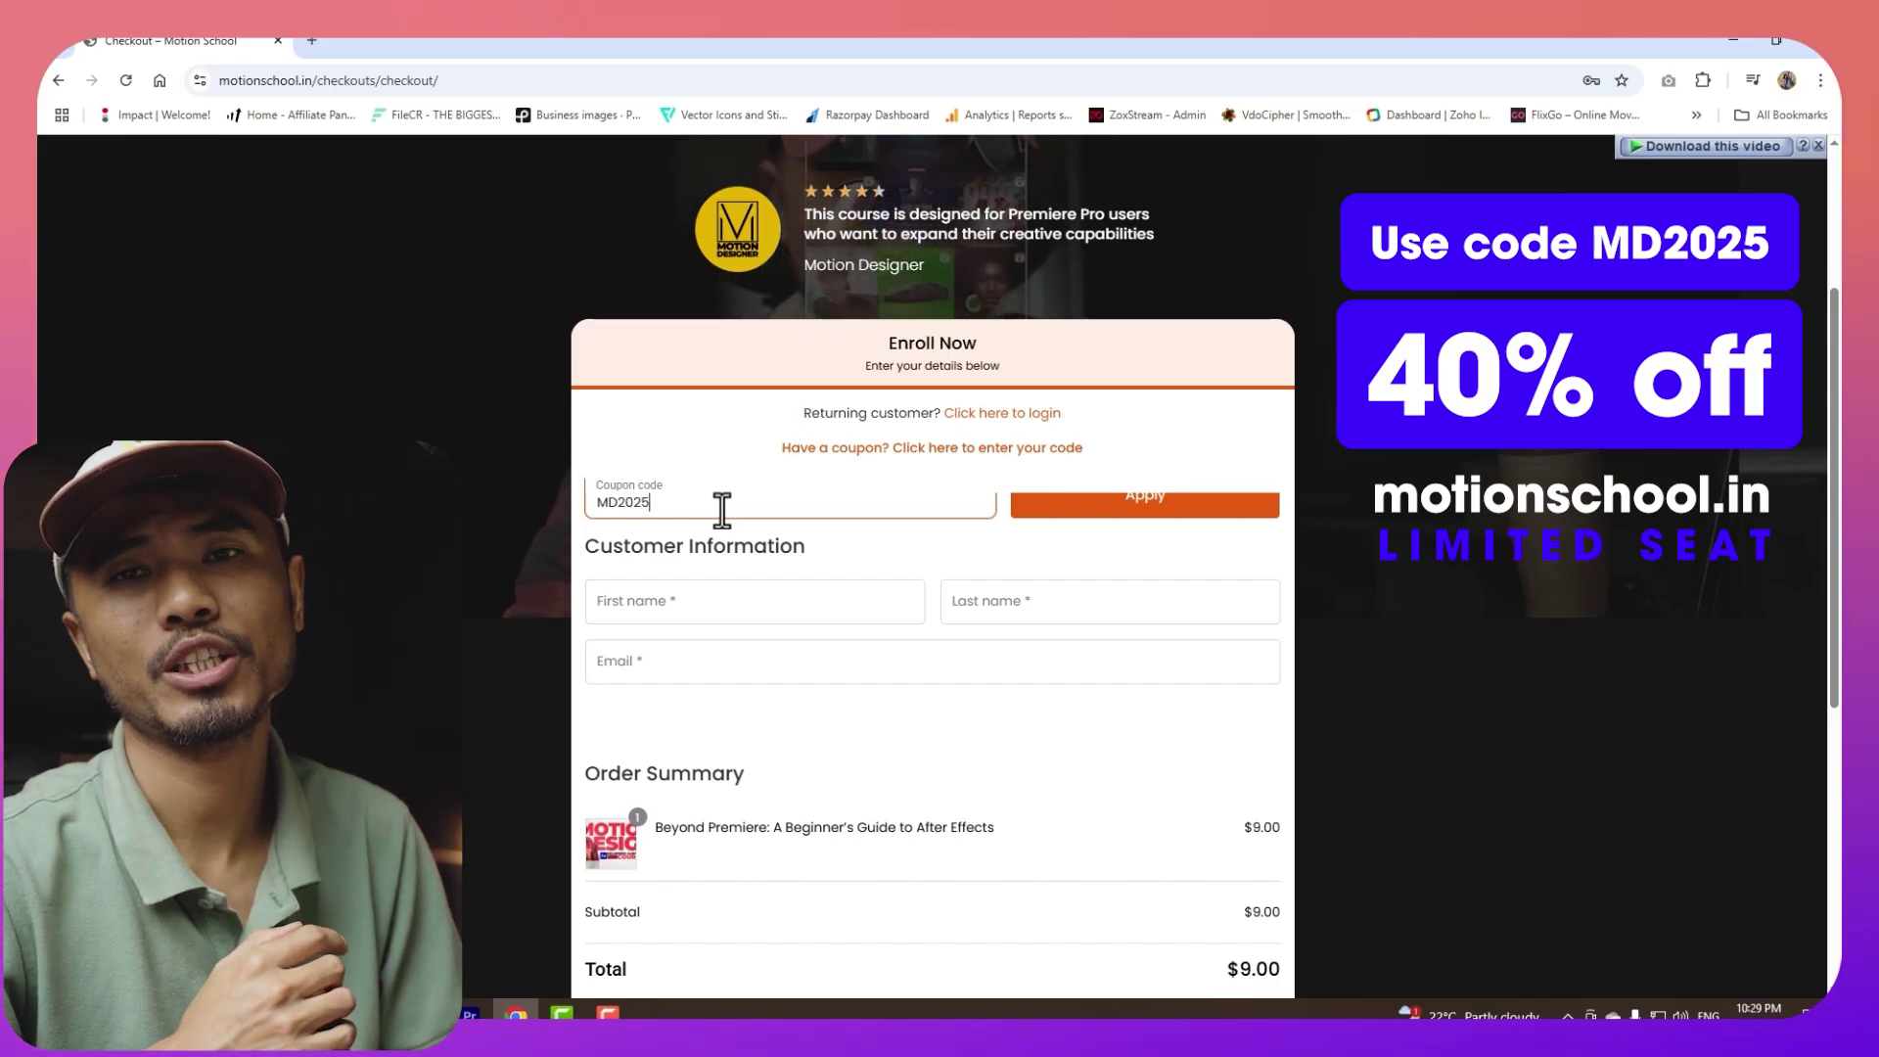
pyautogui.click(1100, 509)
pyautogui.scroll(-5, 1060, 591)
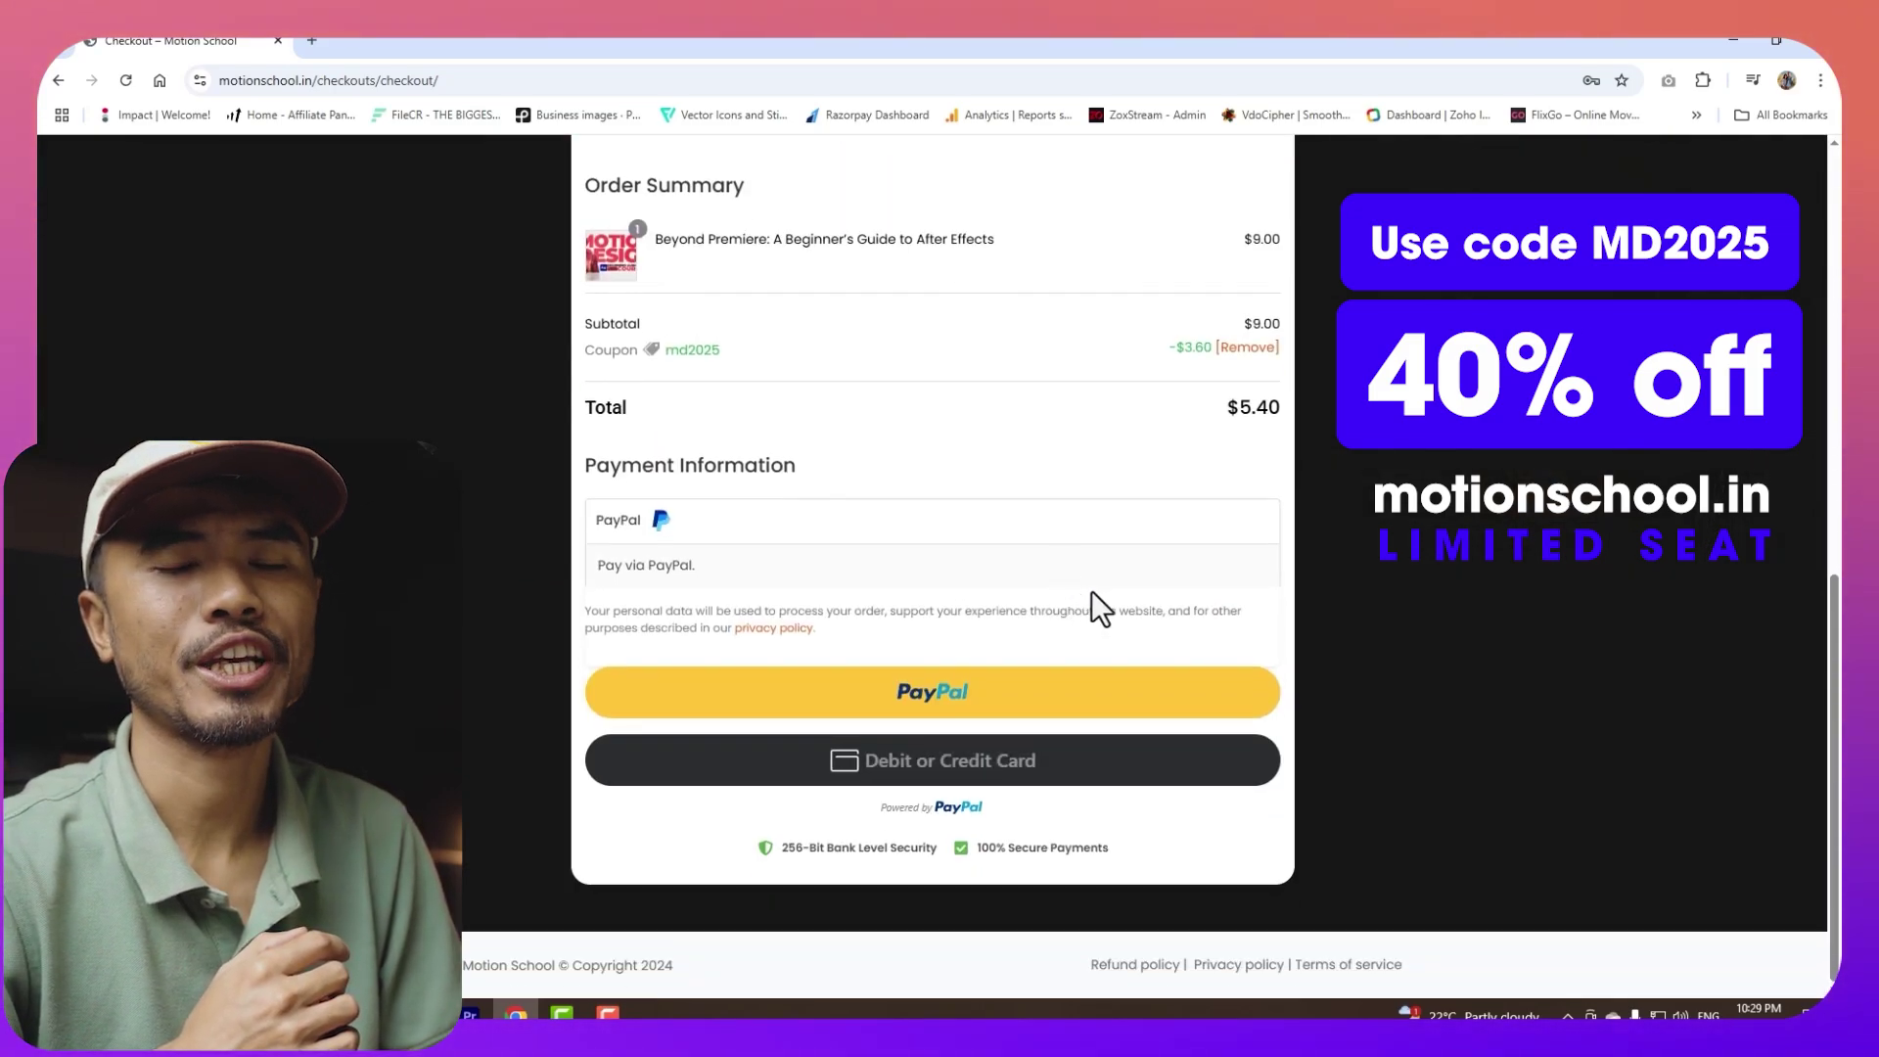
pyautogui.moveTo(1162, 348); pyautogui.dragTo(1277, 354)
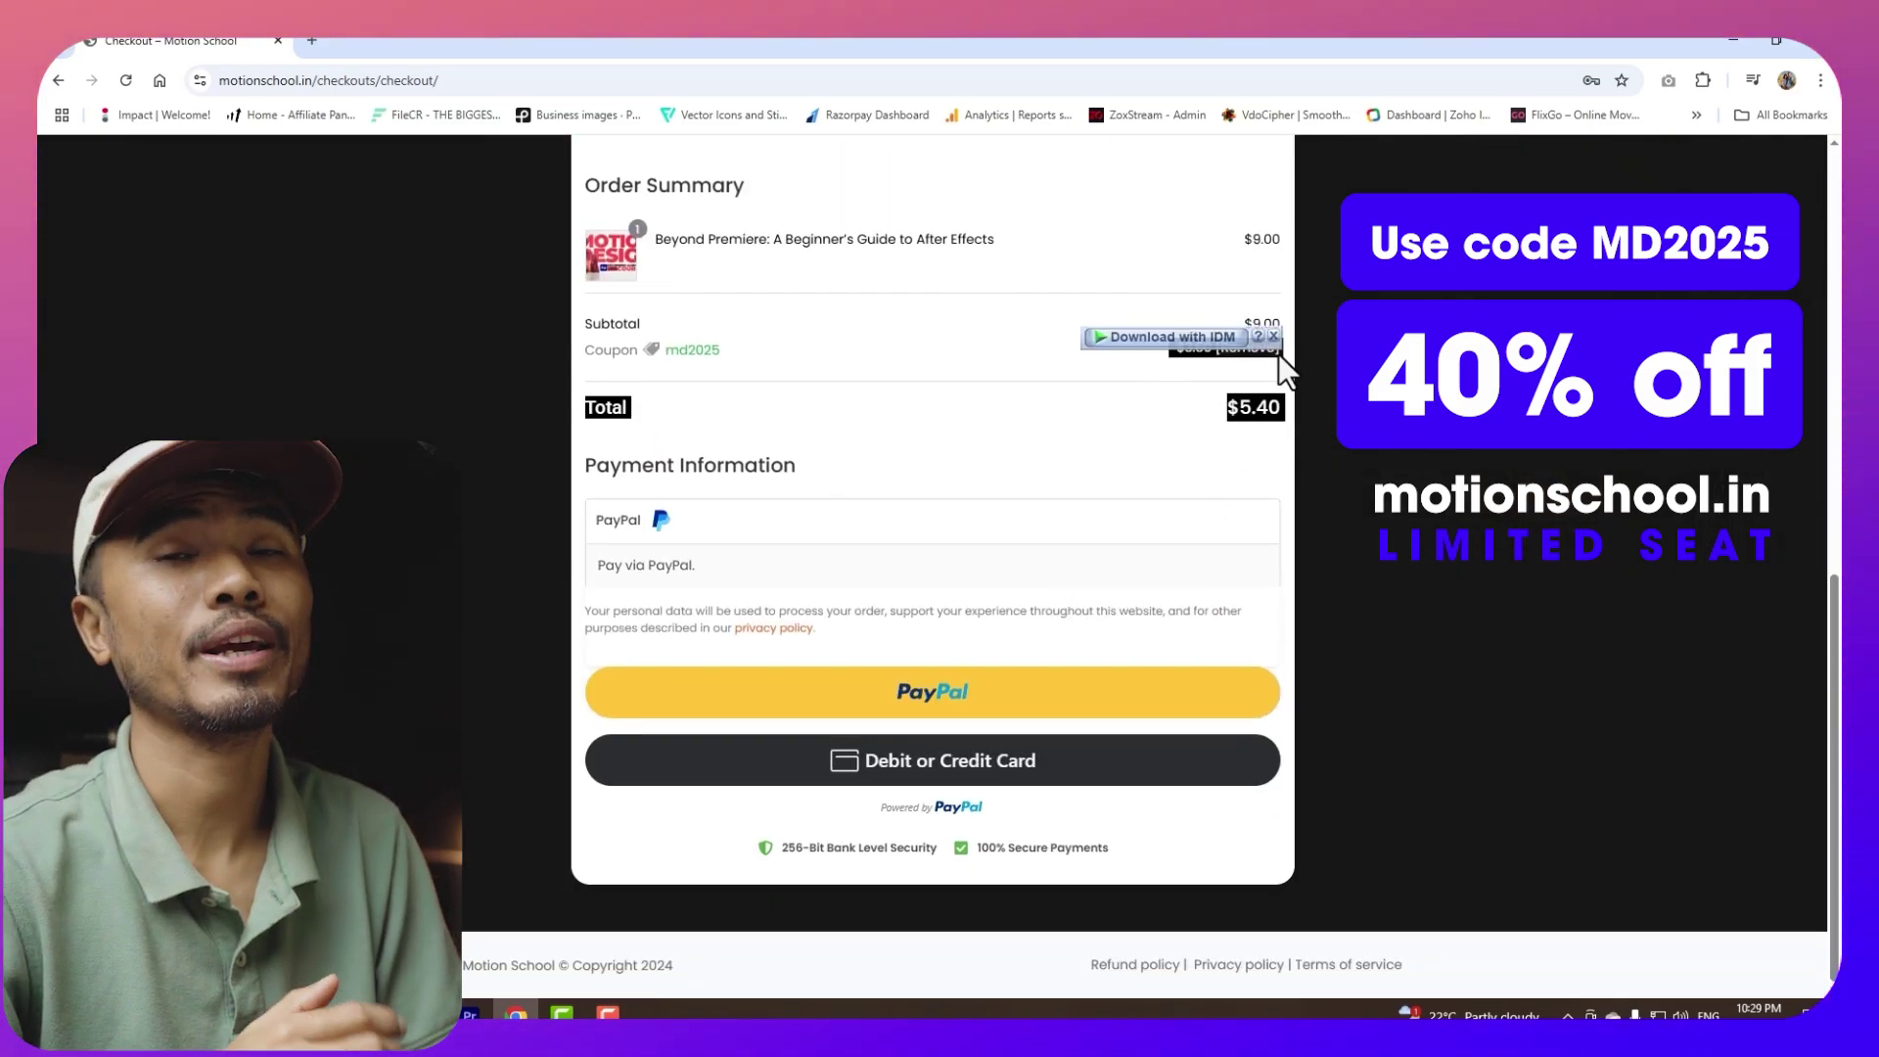
pyautogui.click(1207, 413)
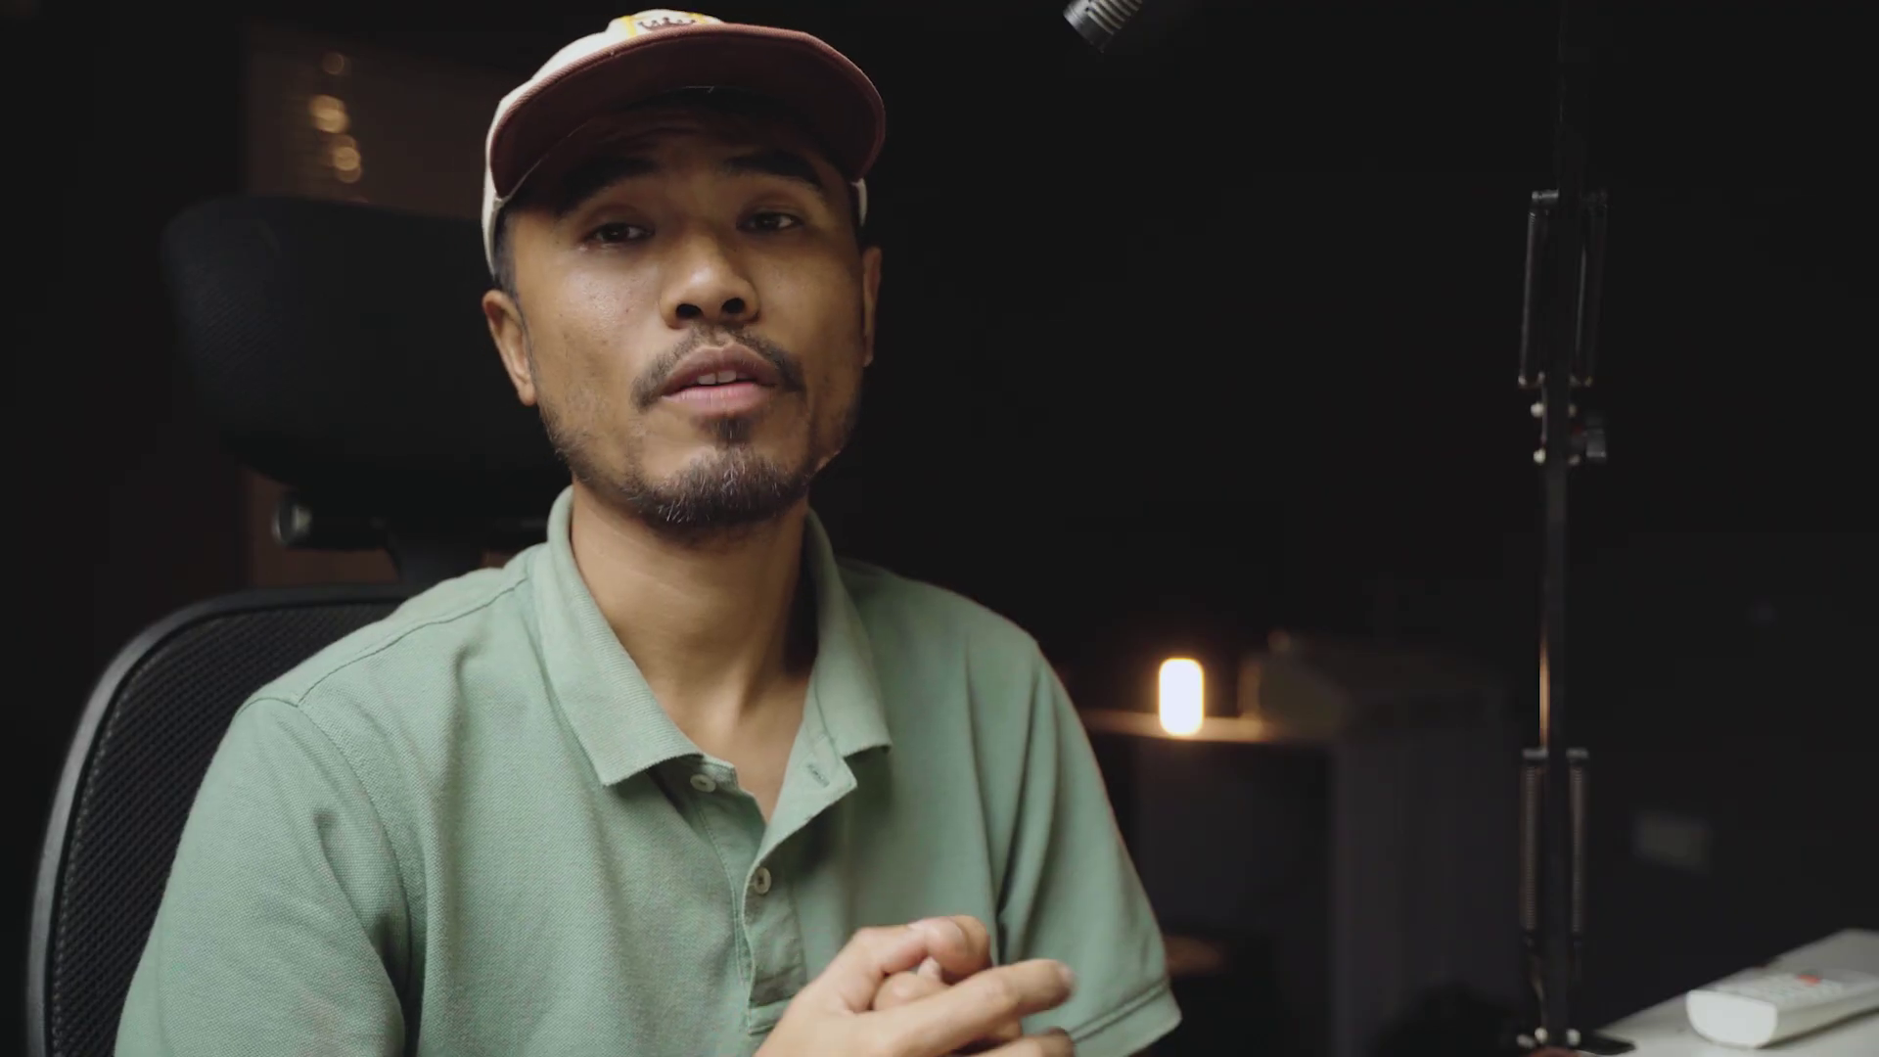